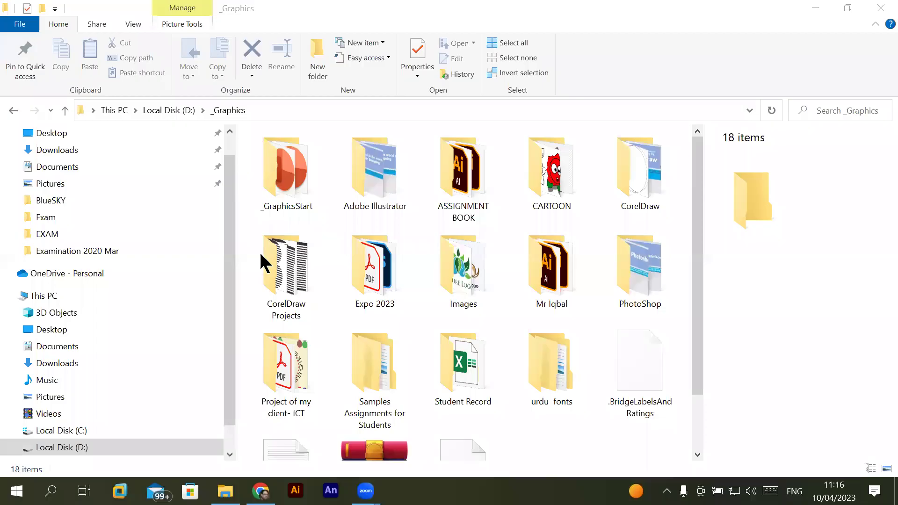
Step: Open 'collection of Logos.cdr' in CorelDRAW from the CorelDraw Projects folder
click(275, 290)
double_click(275, 290)
click(273, 279)
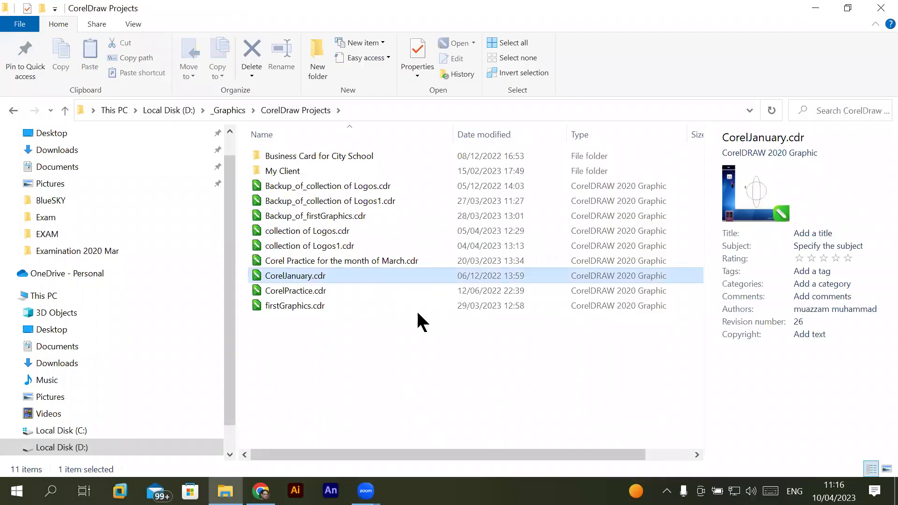
double_click(332, 231)
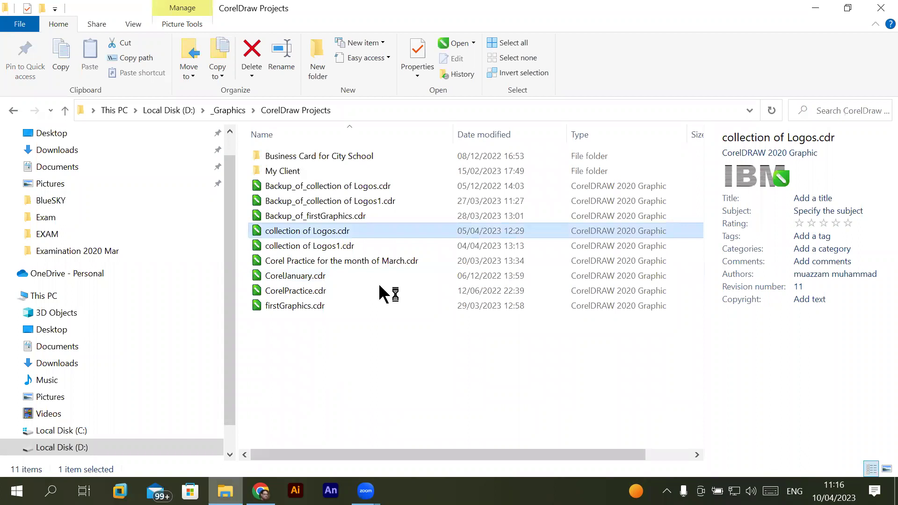
Step: Open '1- Introduction to CorelDraw.pptx' from the _Graphics\CorelDraw folder
click(215, 107)
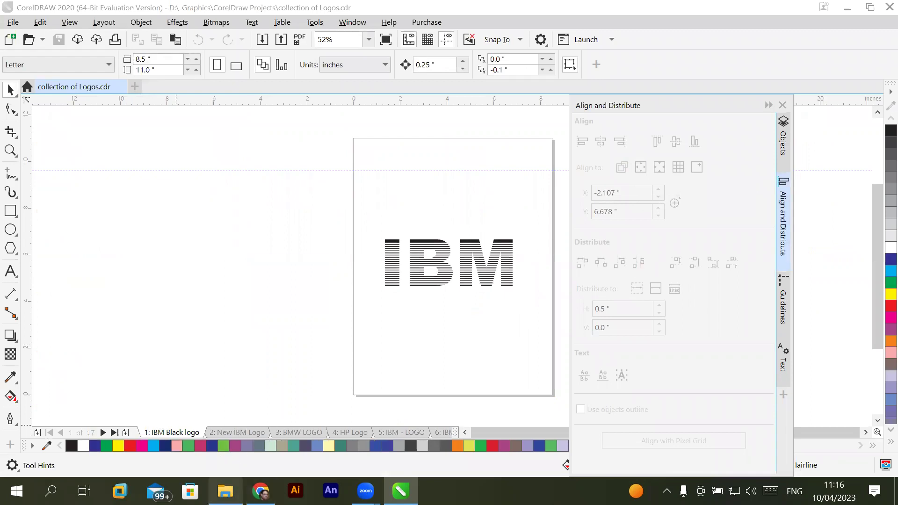
click(225, 491)
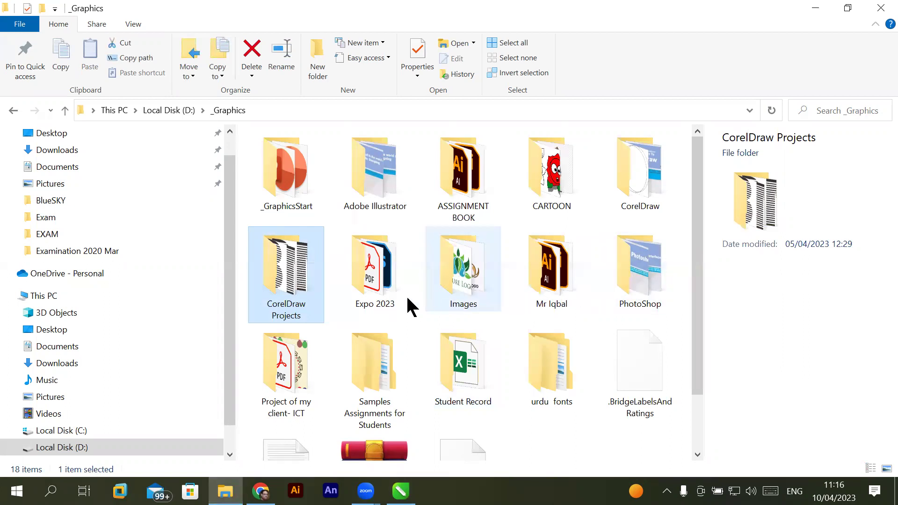
click(636, 204)
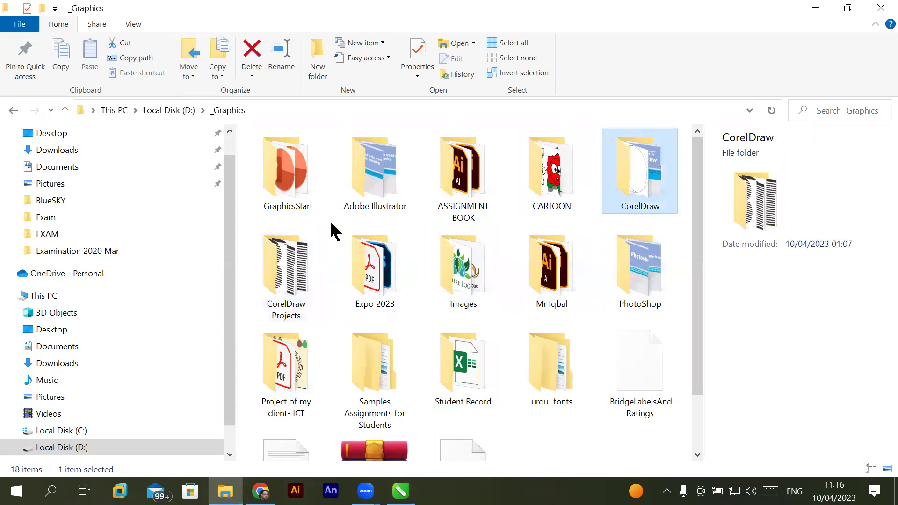
key(Return)
double_click(335, 171)
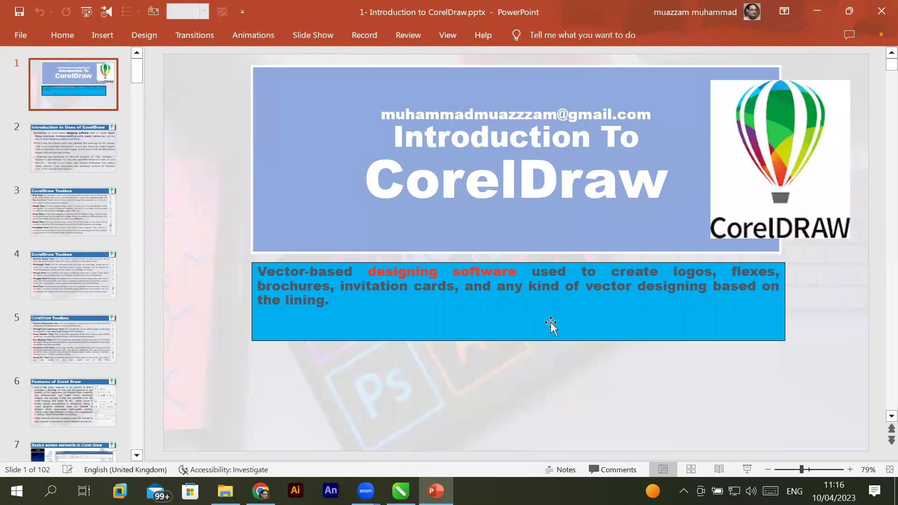
Step: Page through the deck from the Features of Corel Draw slide onward to later slides
click(53, 405)
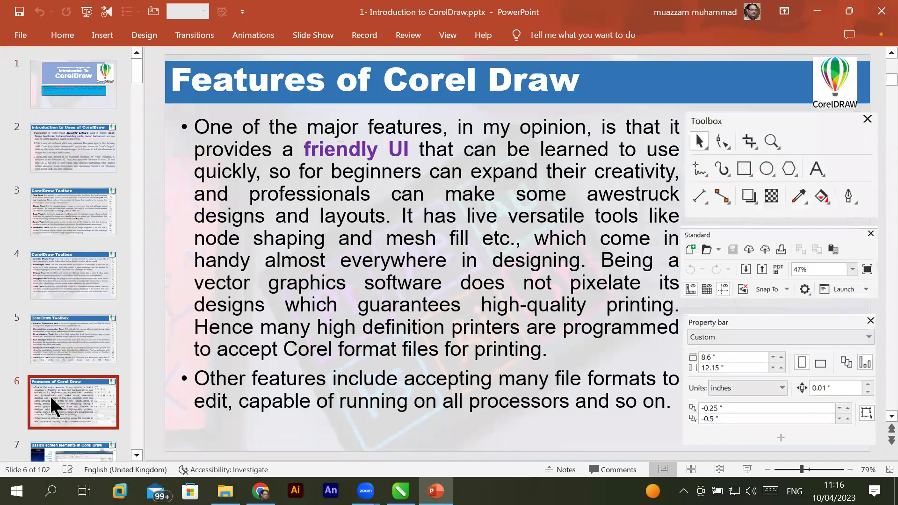
key(Down)
key(Down)
key(Down)
key(Down)
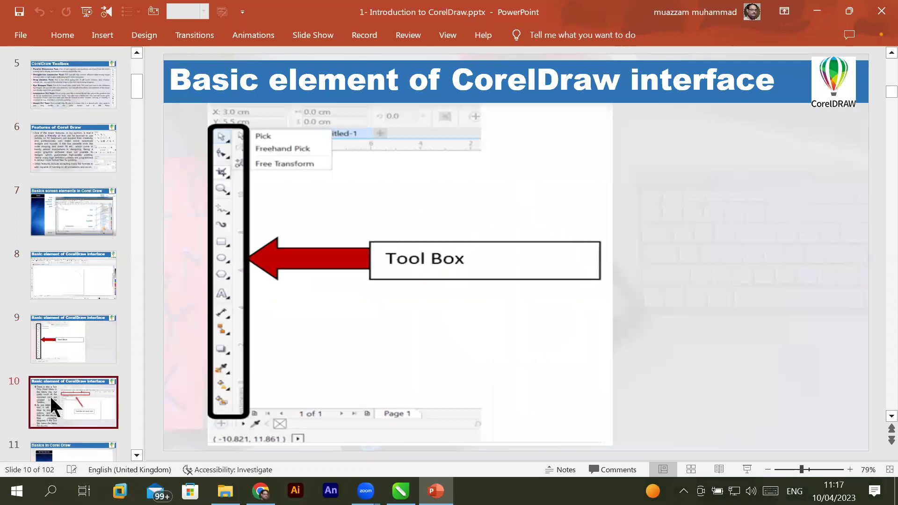
key(Down)
key(Down)
key(Down)
key(Down)
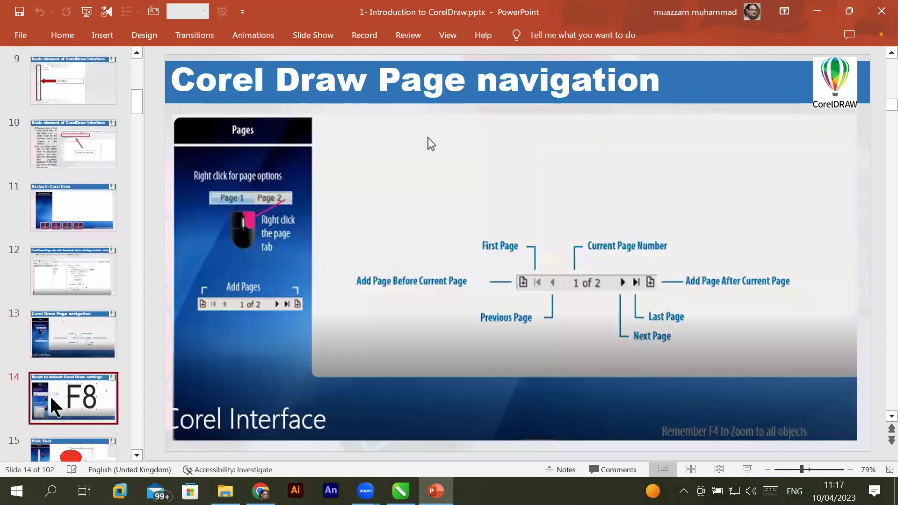
key(Down)
key(Down)
key(Down)
key(Down)
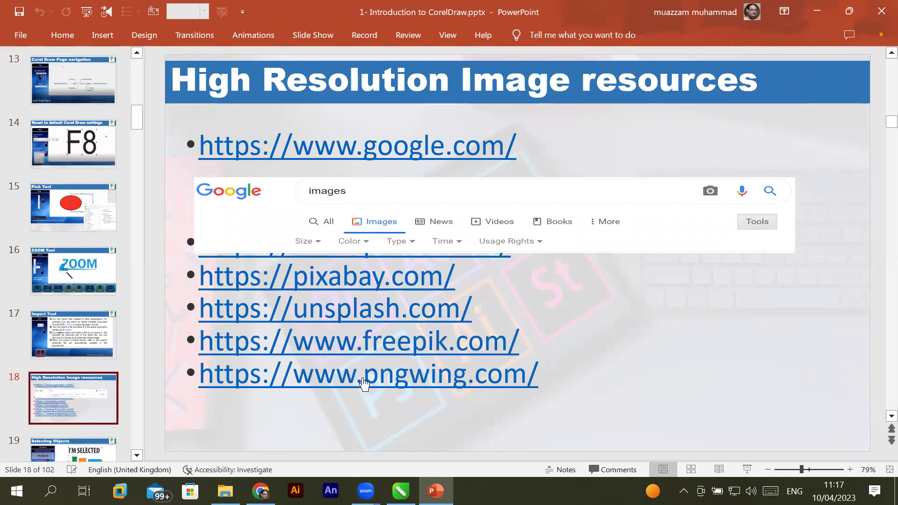
Step: Follow the pngwing.com link and scroll its home gallery down to the team spirit hands PNG
ctrl+click(364, 383)
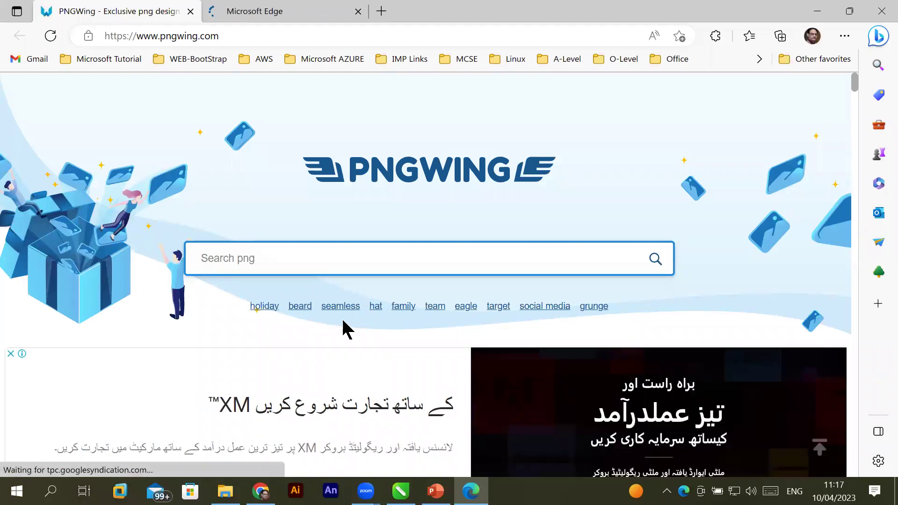
scroll(275, 297, down, 2)
scroll(271, 294, down, 2)
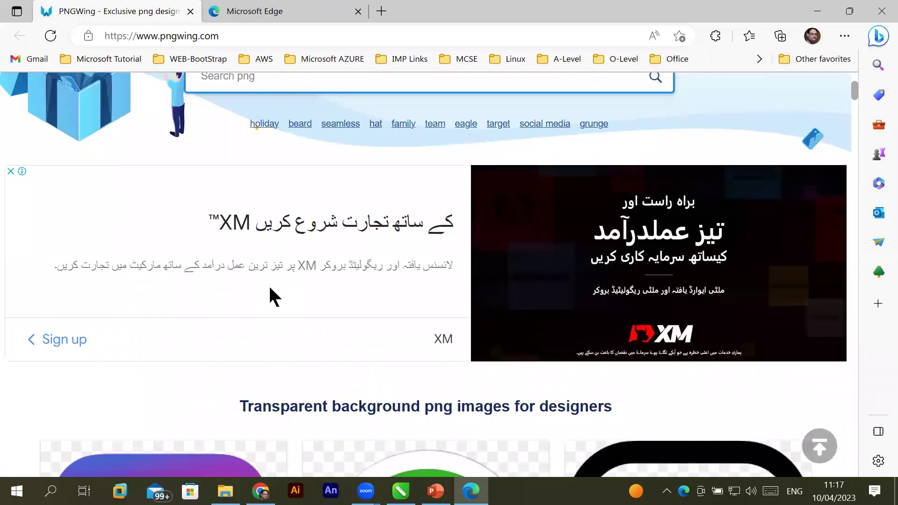
scroll(272, 296, down, 3)
scroll(271, 295, down, 2)
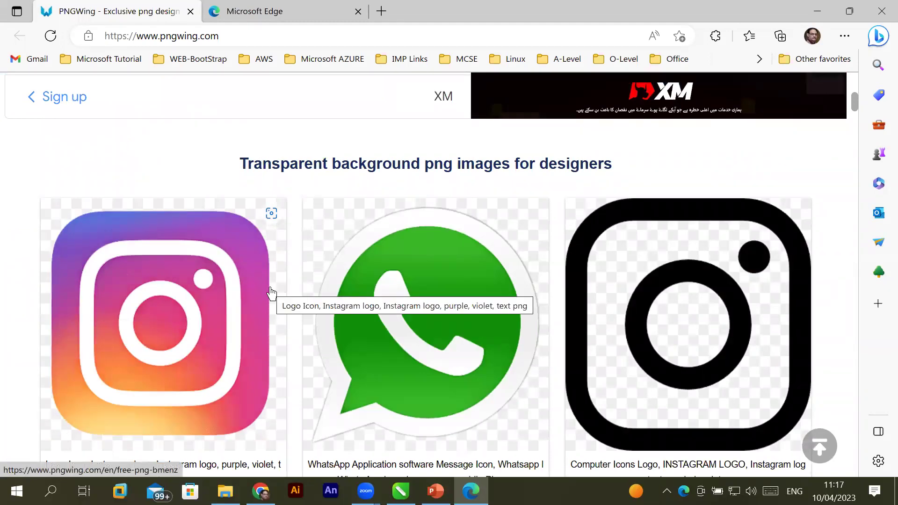
scroll(286, 301, down, 2)
scroll(286, 301, up, 2)
scroll(287, 301, down, 4)
scroll(287, 302, down, 2)
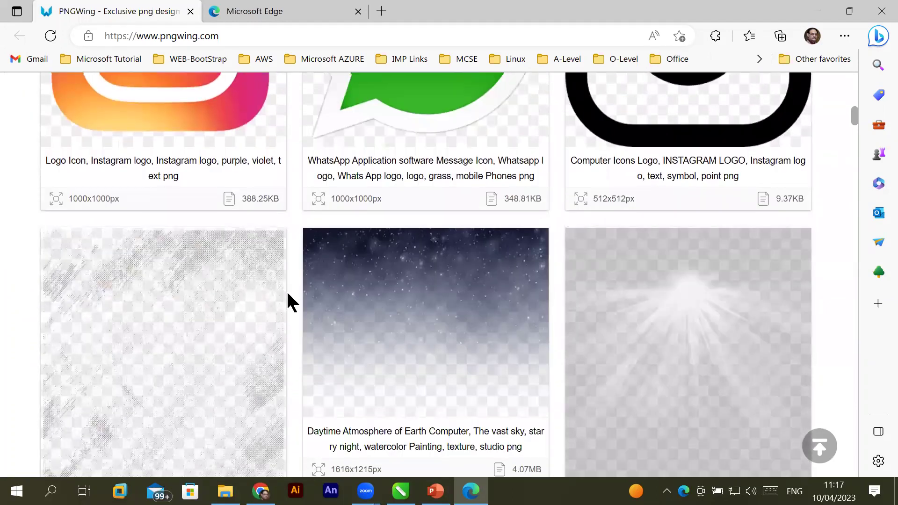
scroll(287, 302, down, 2)
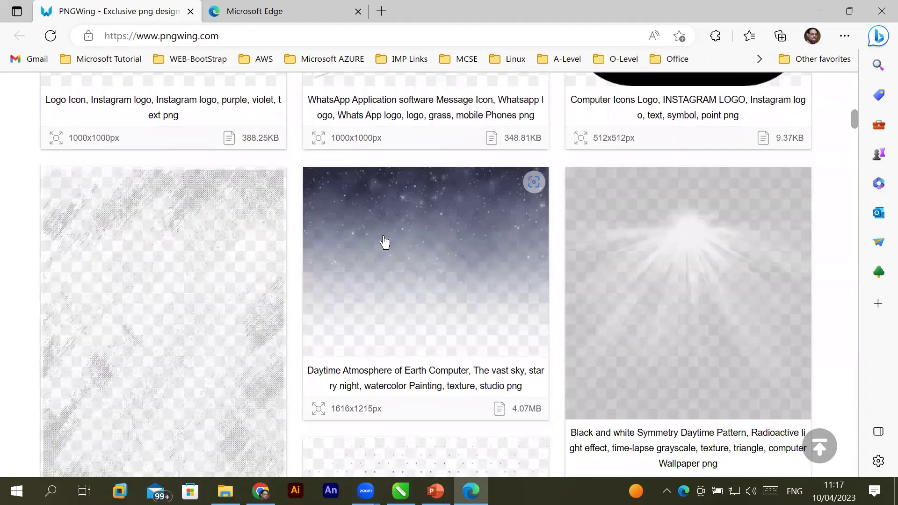
mouse_move(389, 253)
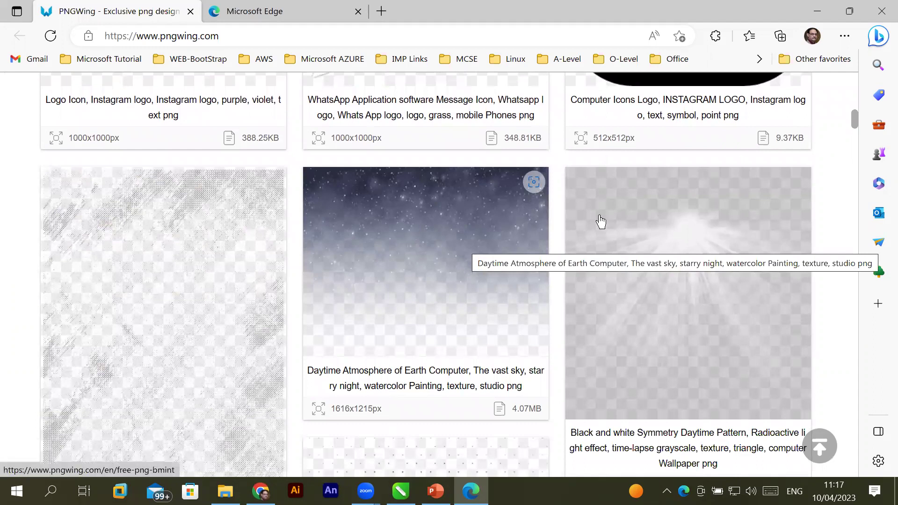
mouse_move(689, 350)
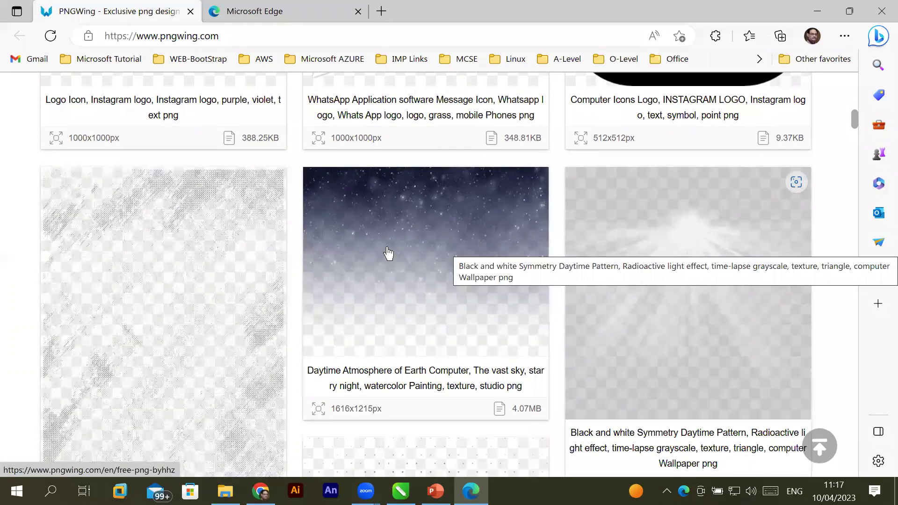
scroll(389, 253, down, 3)
scroll(386, 257, down, 4)
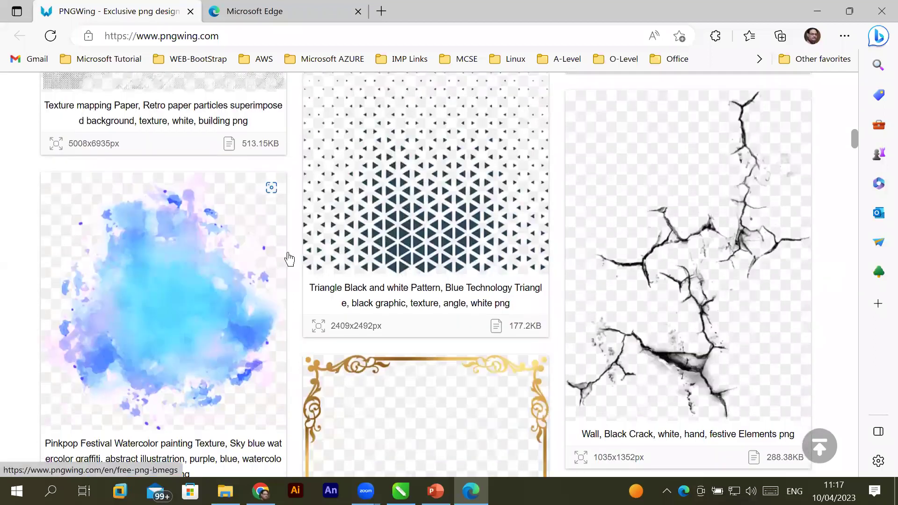
scroll(540, 317, down, 4)
scroll(540, 317, down, 4)
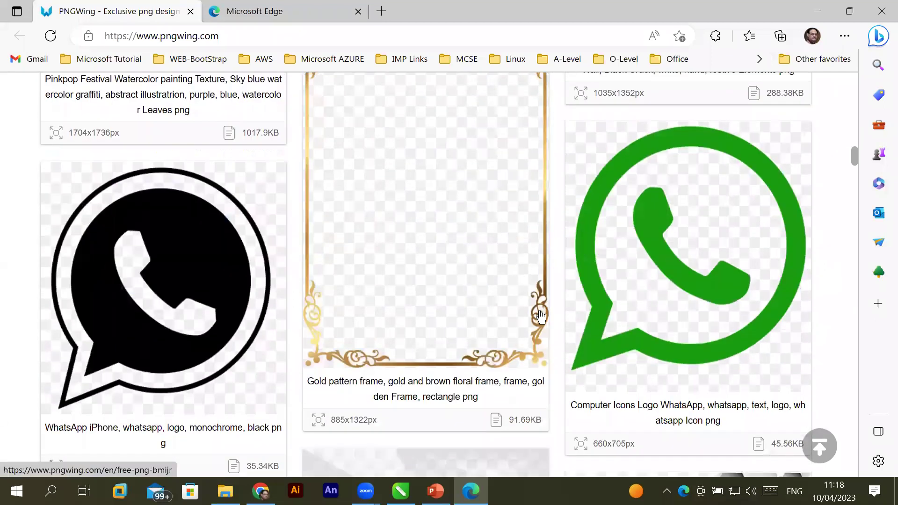
scroll(466, 290, down, 5)
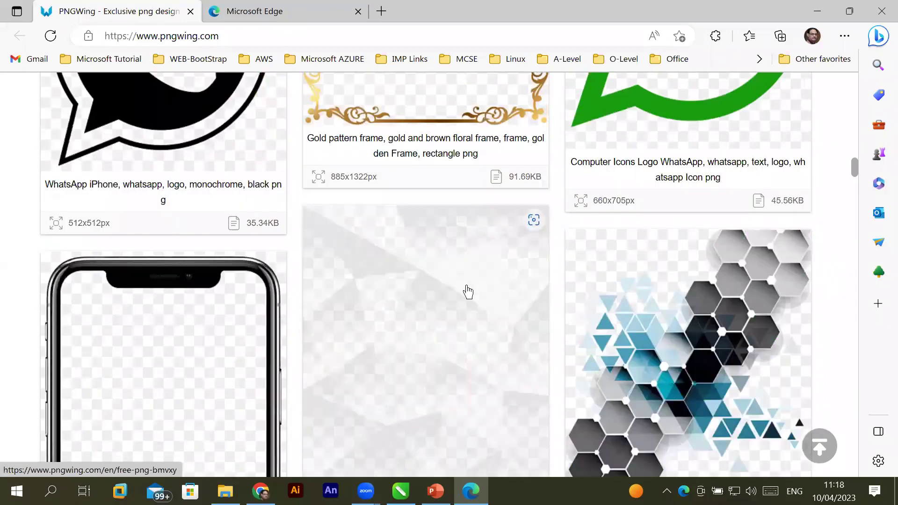
scroll(466, 291, down, 3)
scroll(467, 290, down, 4)
scroll(467, 288, down, 5)
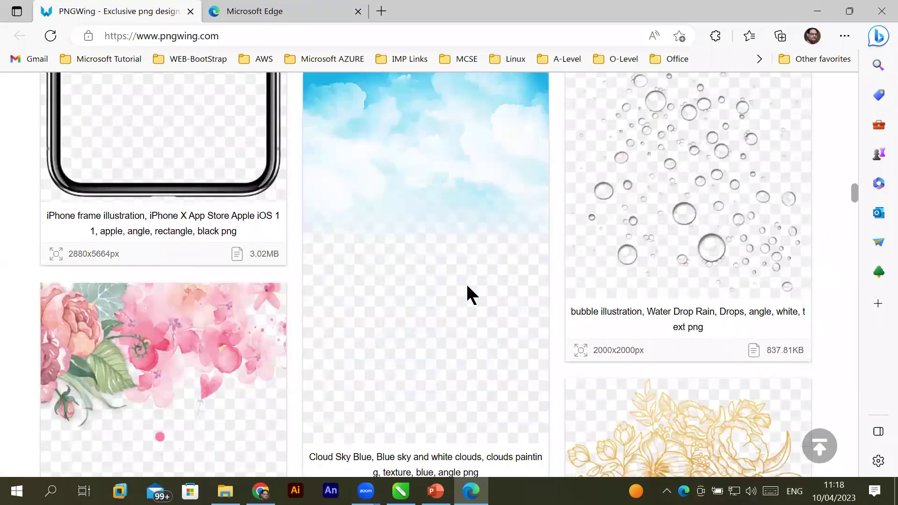
scroll(467, 286, down, 7)
scroll(467, 286, down, 5)
scroll(467, 286, down, 4)
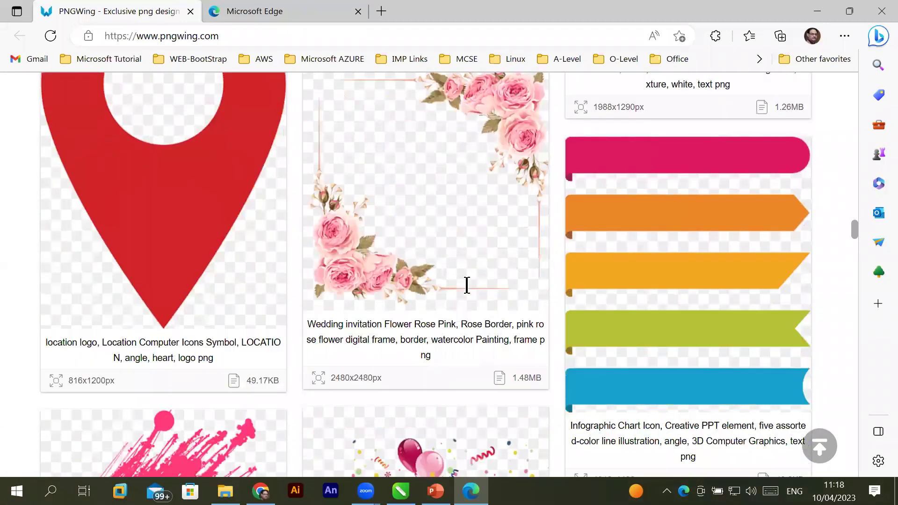
scroll(468, 289, down, 6)
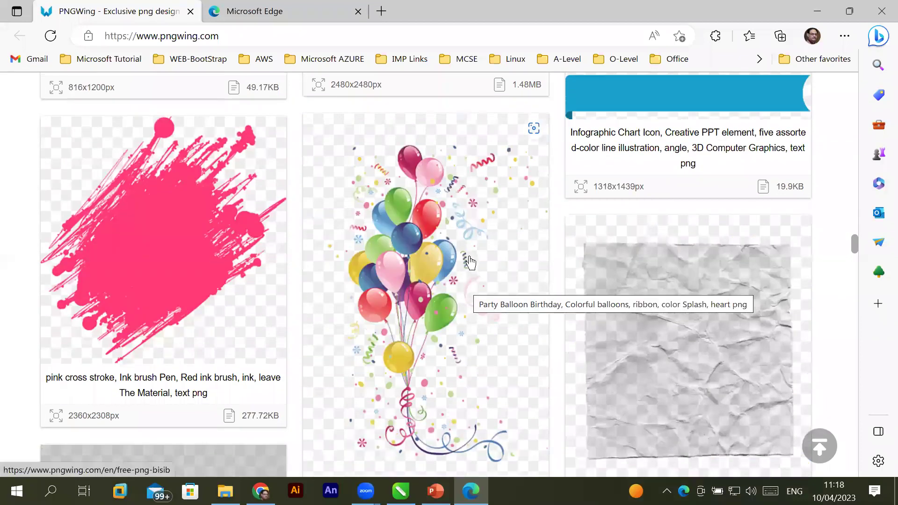
scroll(461, 259, down, 5)
scroll(460, 257, down, 6)
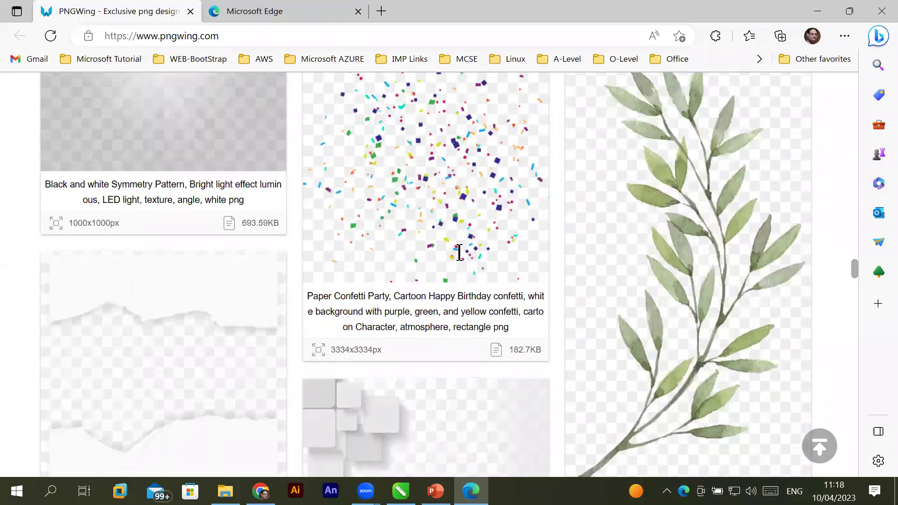
scroll(459, 253, down, 6)
scroll(460, 253, down, 4)
scroll(460, 254, down, 4)
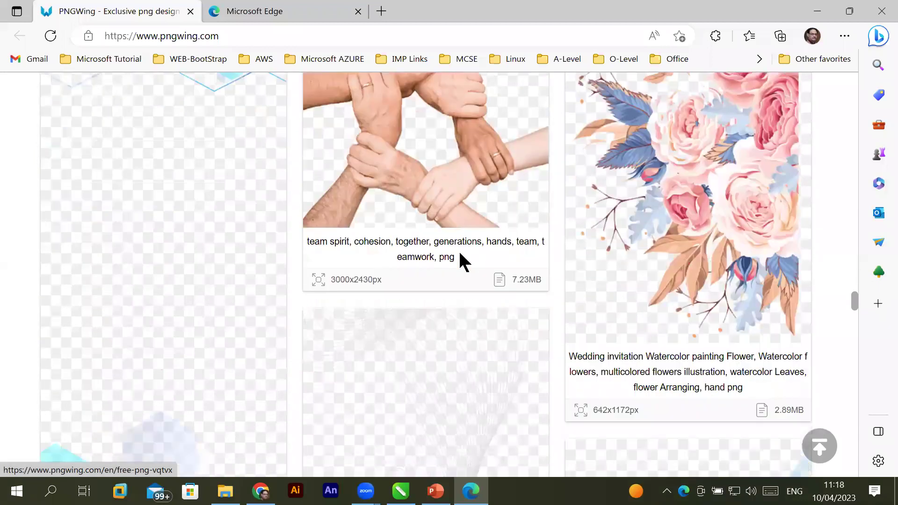
Step: Open the team spirit hands image page and request its PNG download, dismissing the ad
click(495, 196)
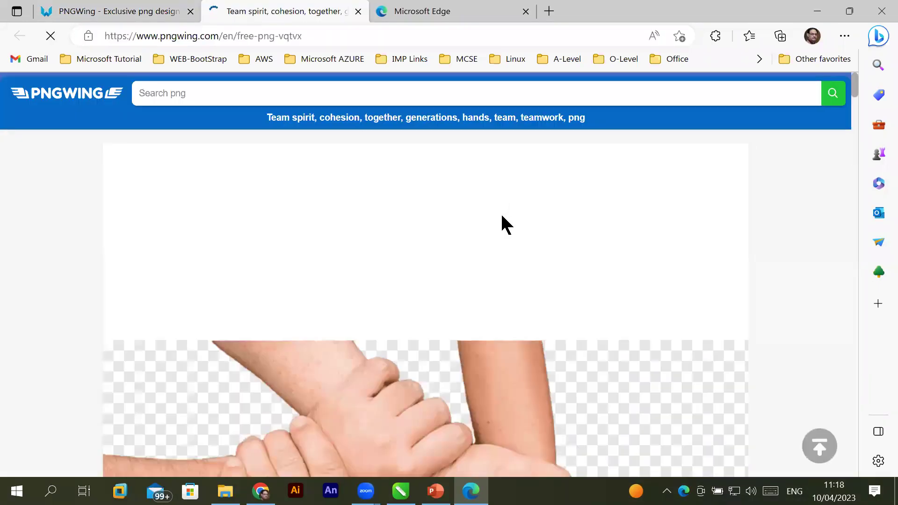
scroll(502, 215, down, 5)
scroll(502, 217, down, 3)
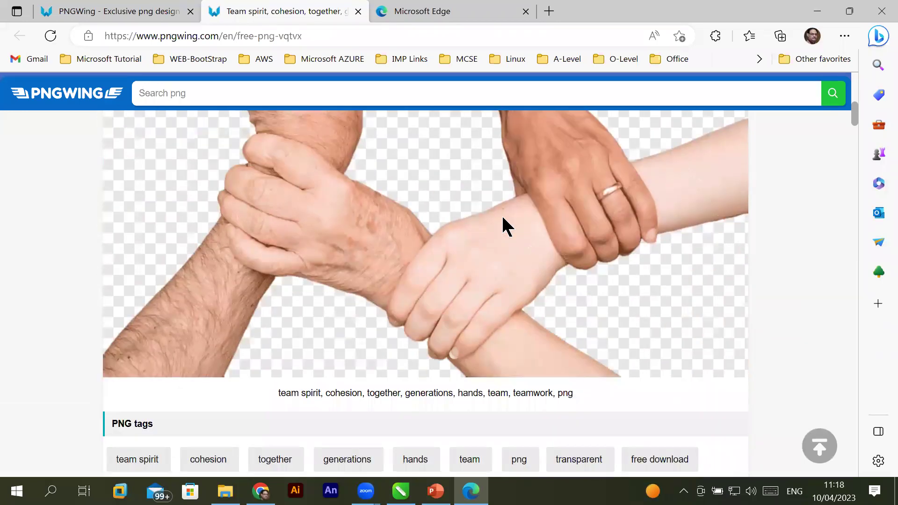
scroll(502, 217, down, 2)
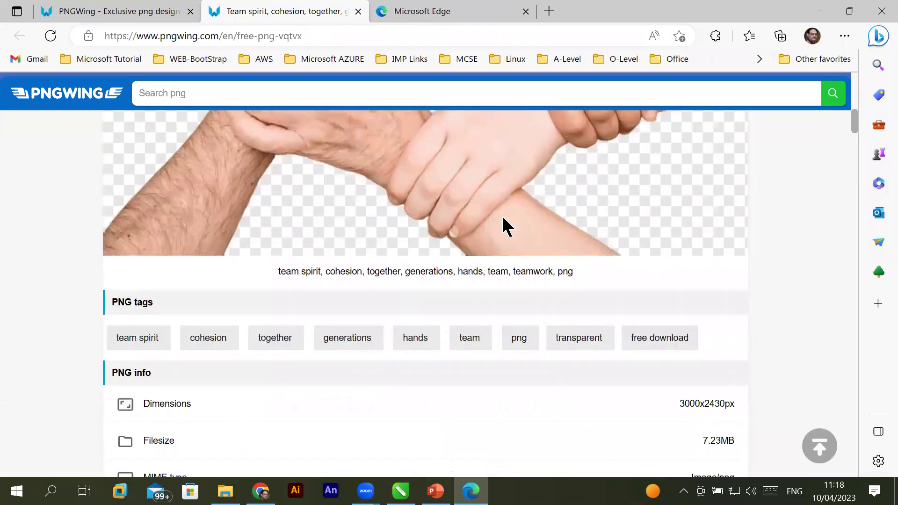
scroll(502, 214, down, 3)
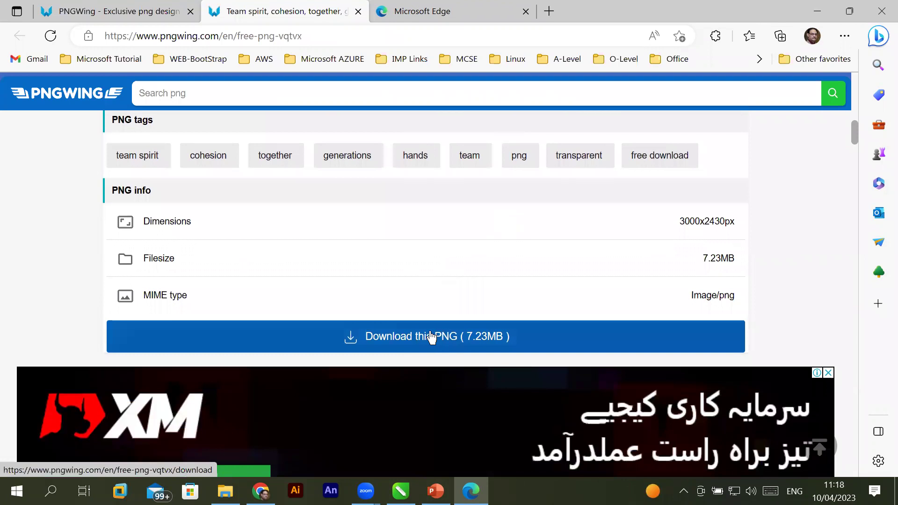
click(431, 337)
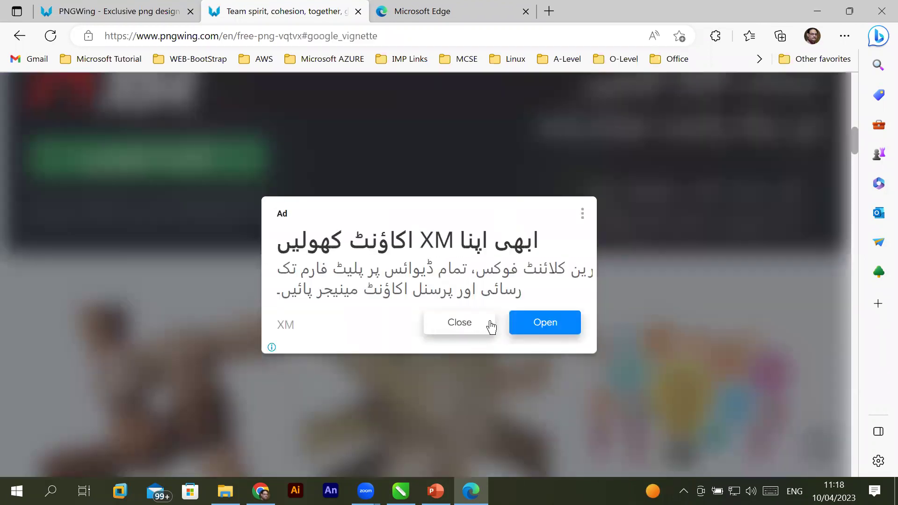
click(465, 323)
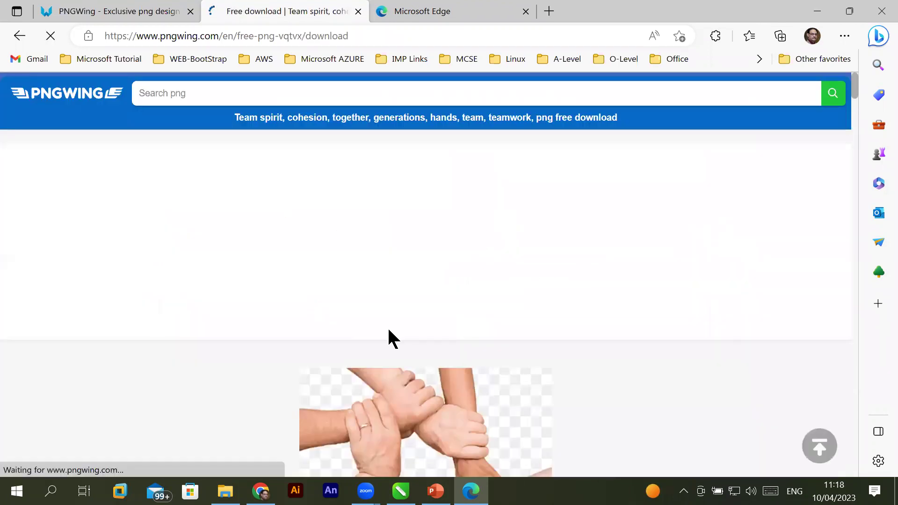
scroll(388, 327, down, 3)
scroll(388, 327, down, 3)
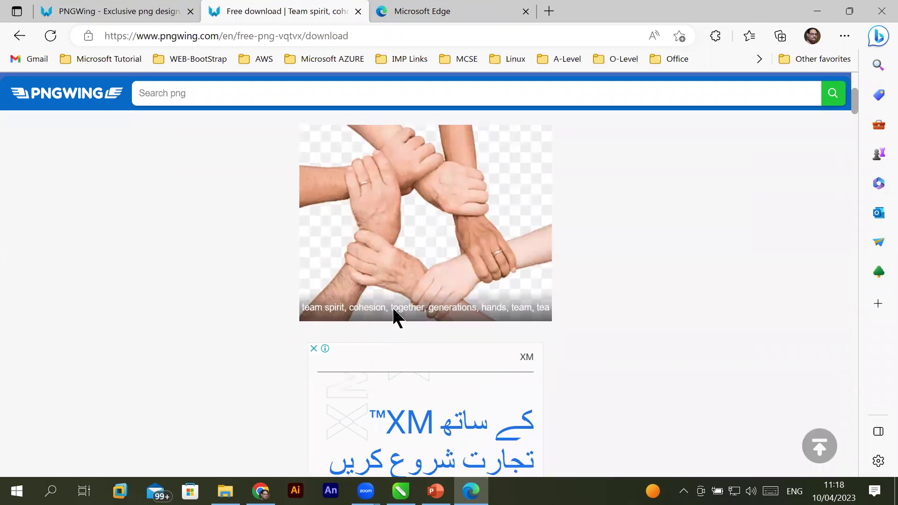
scroll(396, 299, down, 3)
scroll(396, 294, down, 3)
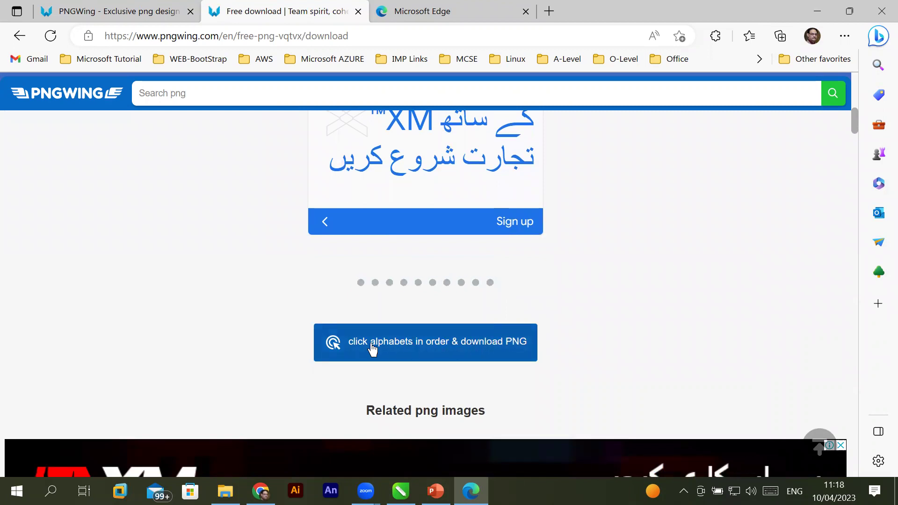
Step: Pass the captcha by picking 9, v, D and ? so pngwing.com (5).png downloads
click(411, 352)
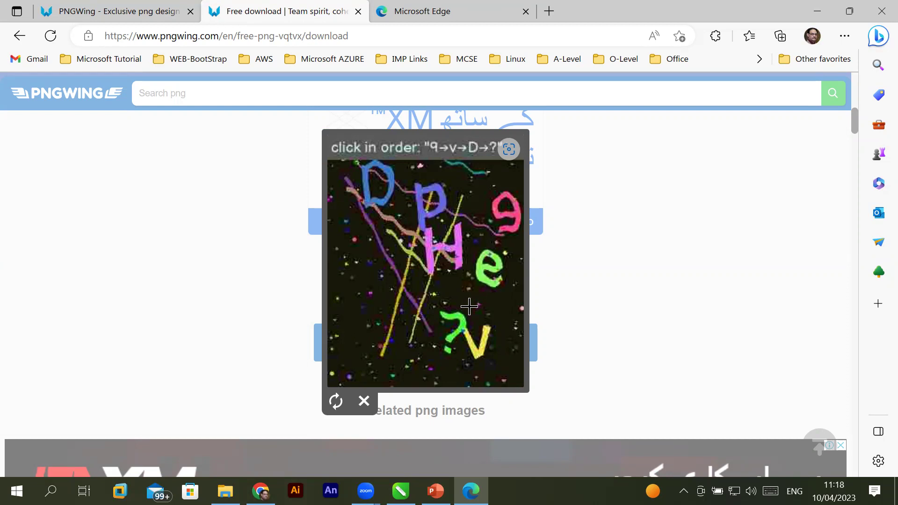
click(509, 216)
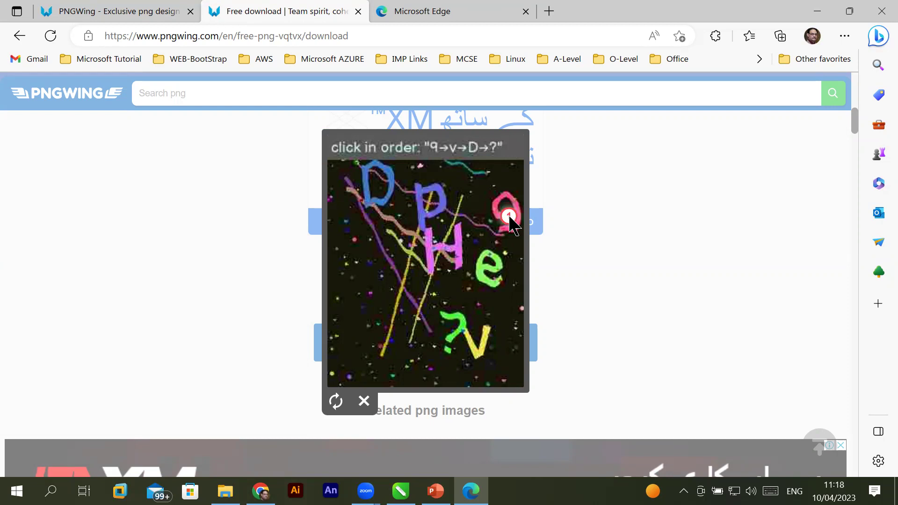
click(479, 349)
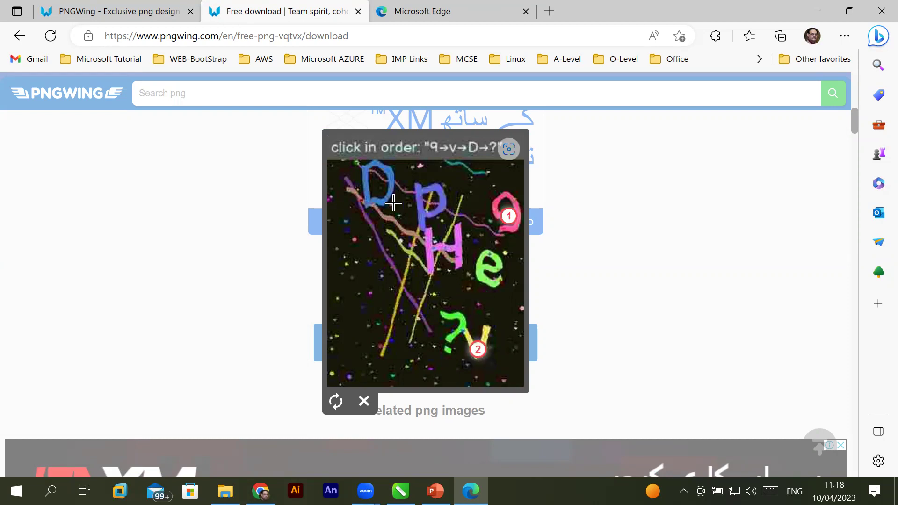
click(377, 198)
click(447, 322)
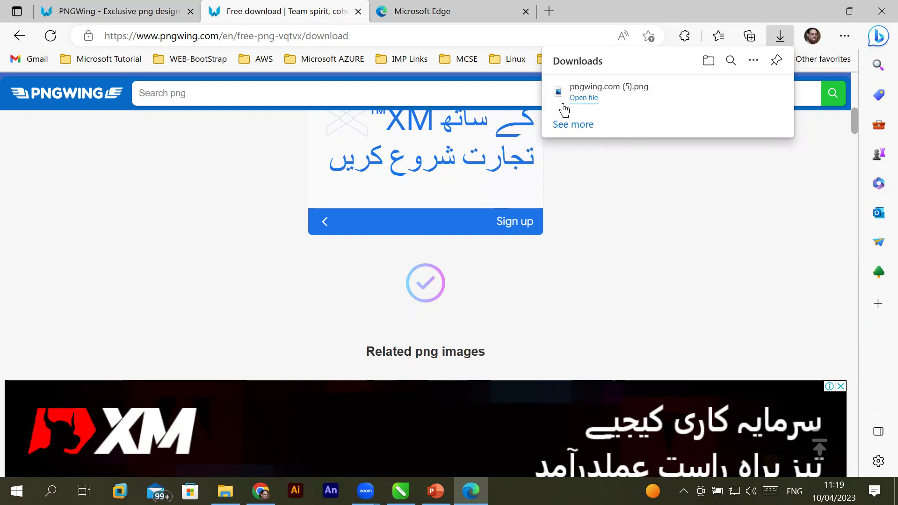
mouse_move(583, 98)
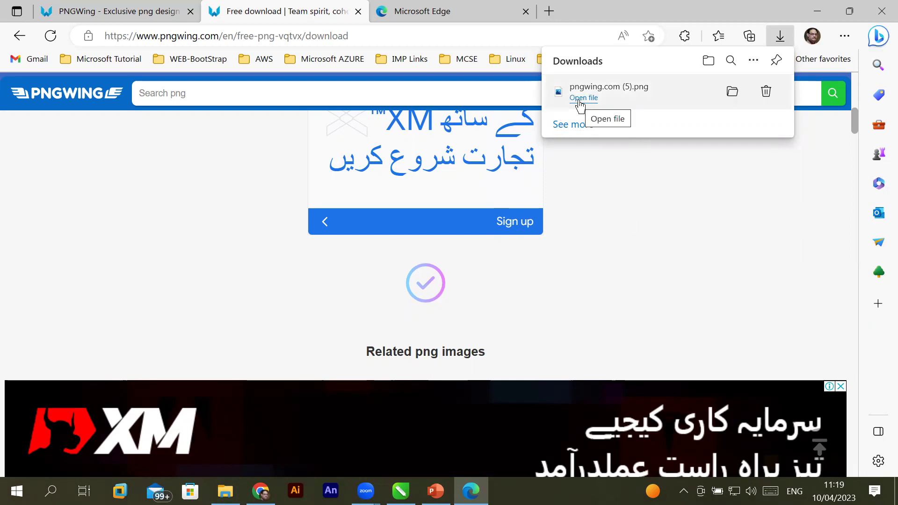
Step: Insert a blank Page 2 in CorelDRAW and drag pngwing.com (5).png over from Downloads
click(401, 491)
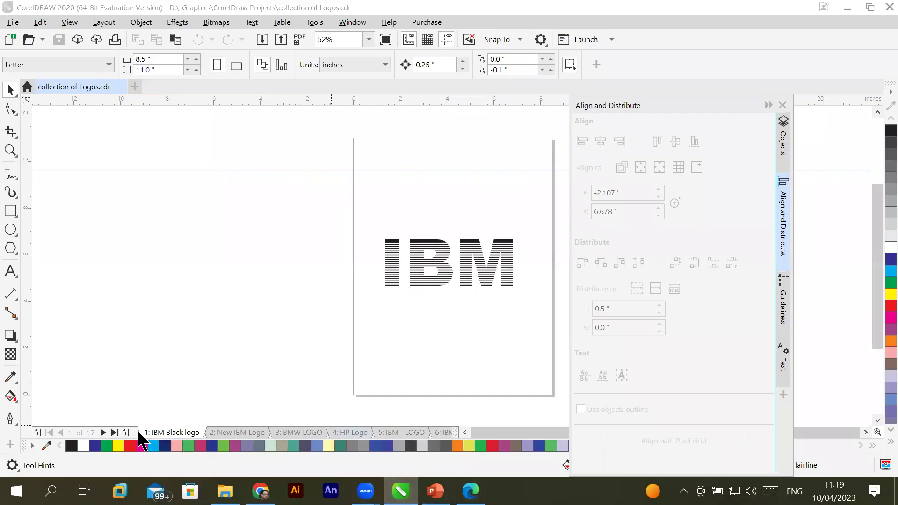
click(125, 432)
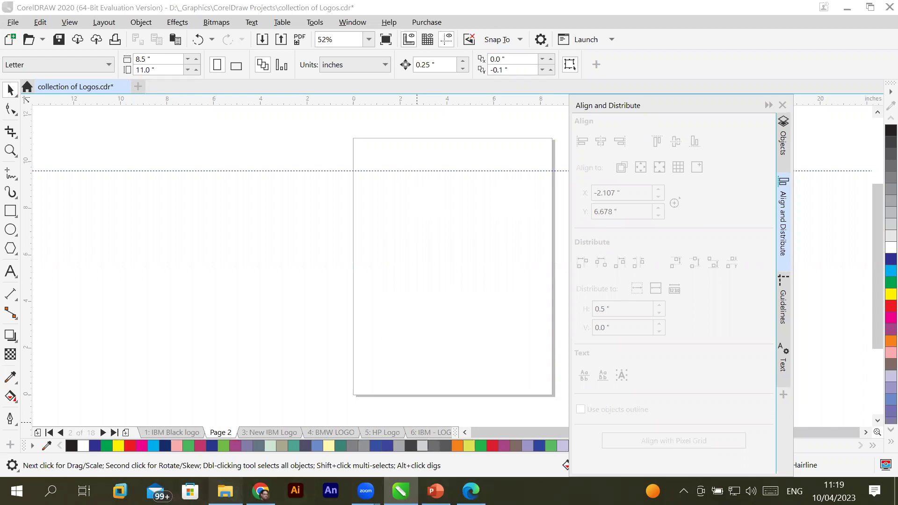
click(225, 491)
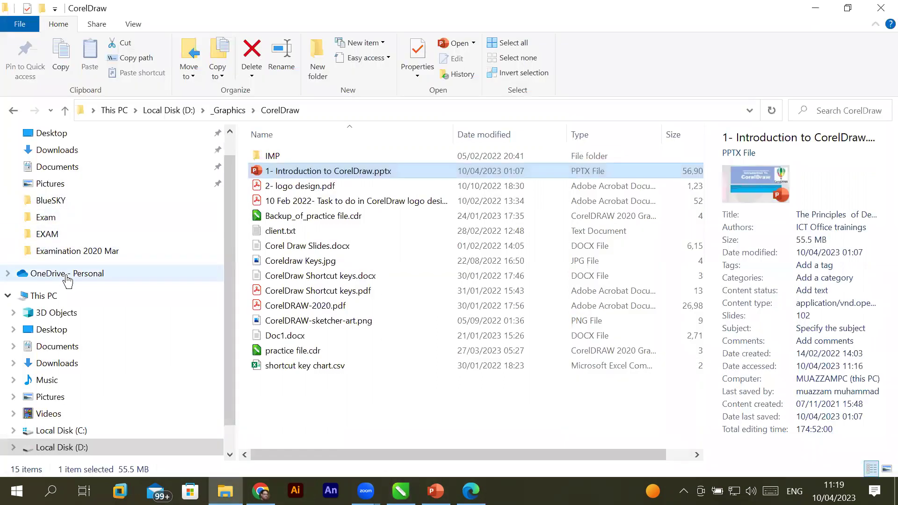
click(70, 363)
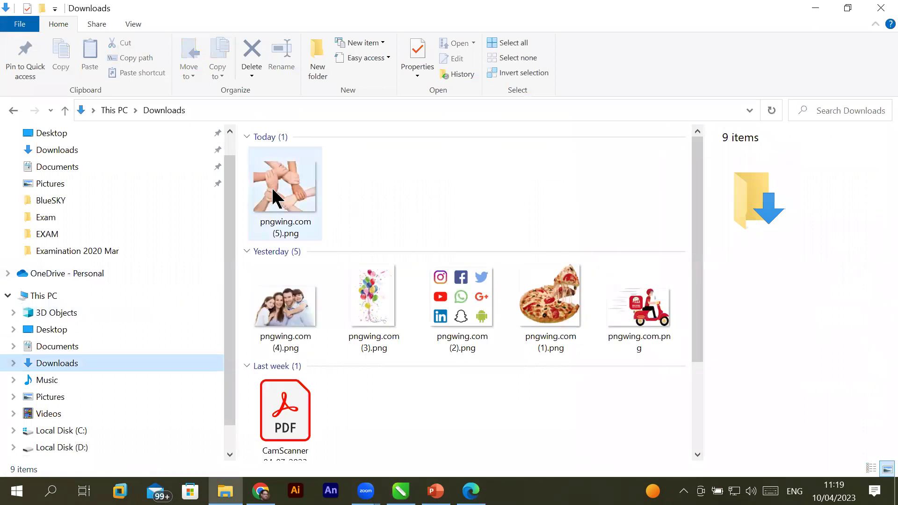
mouse_move(285, 220)
mouse_down()
mouse_move(388, 489)
mouse_move(427, 260)
mouse_up()
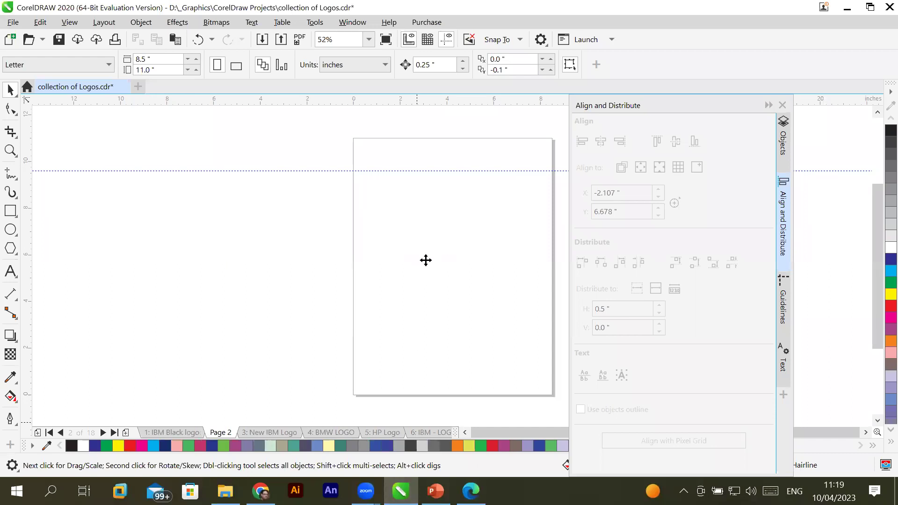
Step: Scale the hands bitmap down to 22.813 x 15.189 inches and move it onto Page 2
scroll(426, 249, down, 5)
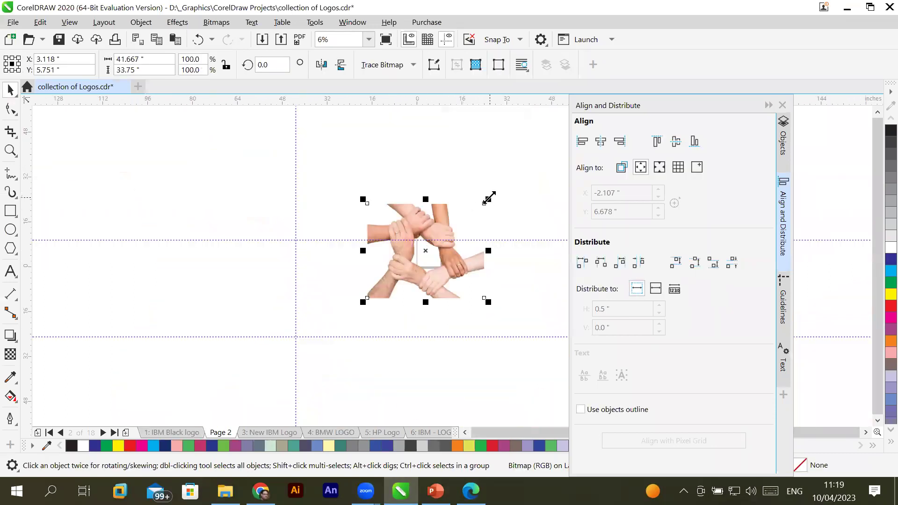
mouse_move(489, 198)
mouse_down()
mouse_move(468, 222)
mouse_move(410, 246)
mouse_move(424, 247)
mouse_move(412, 258)
mouse_up()
key(alt+shift)
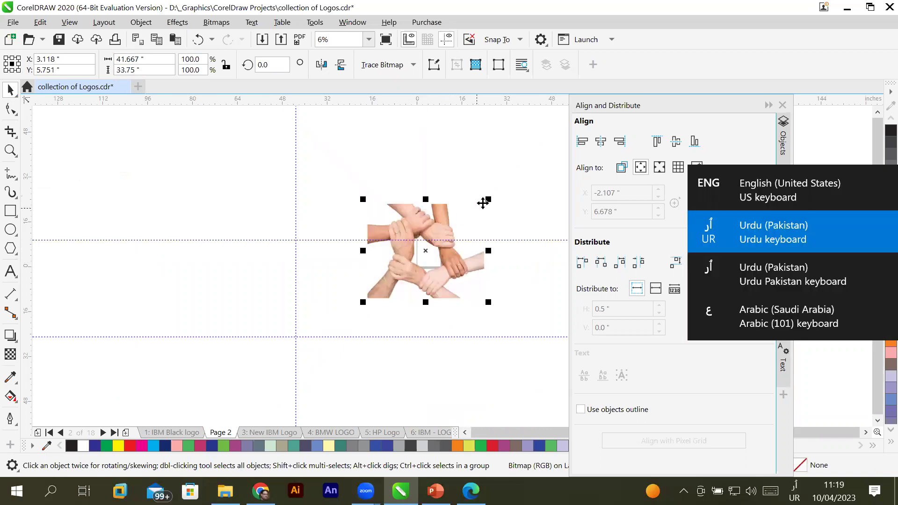
drag(486, 200, 436, 251)
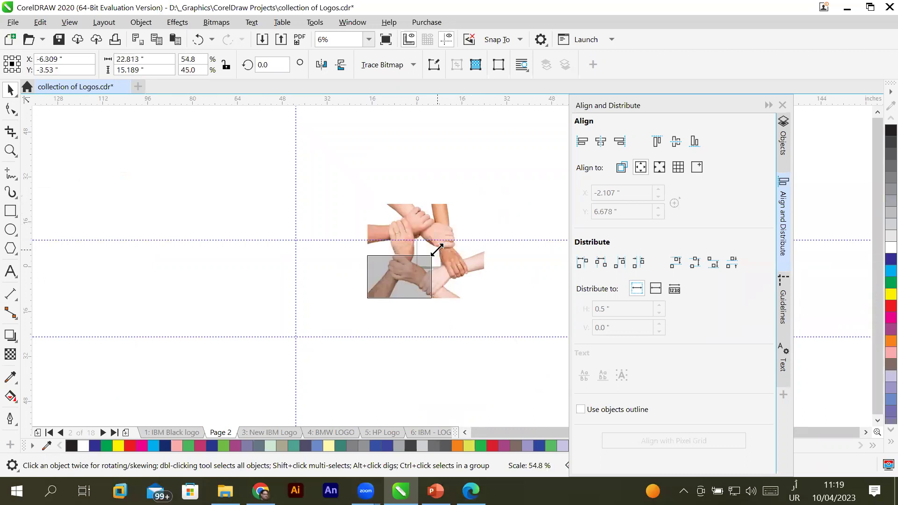
drag(396, 283, 431, 257)
scroll(426, 265, up, 3)
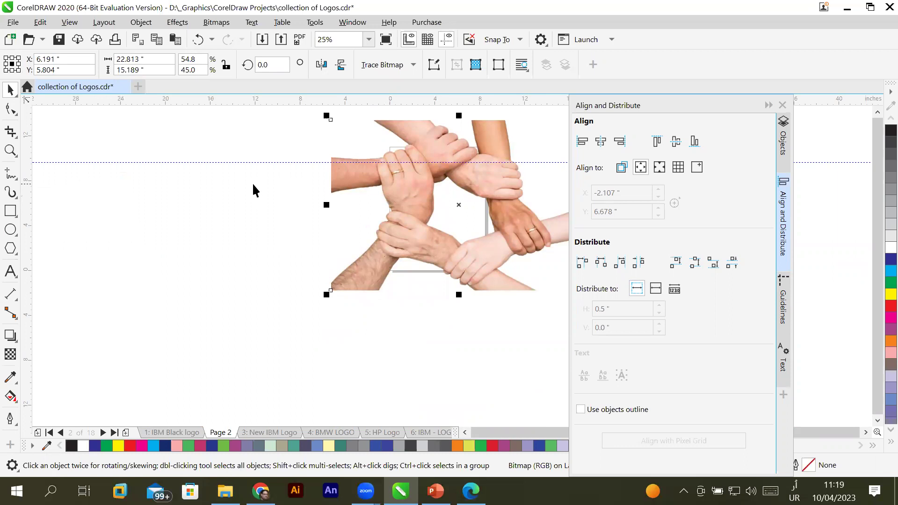
Step: Add a red 8.5 x 11 inch page rectangle and scale the hands bitmap to 8.983 x 5.981 inches over it
double_click(9, 212)
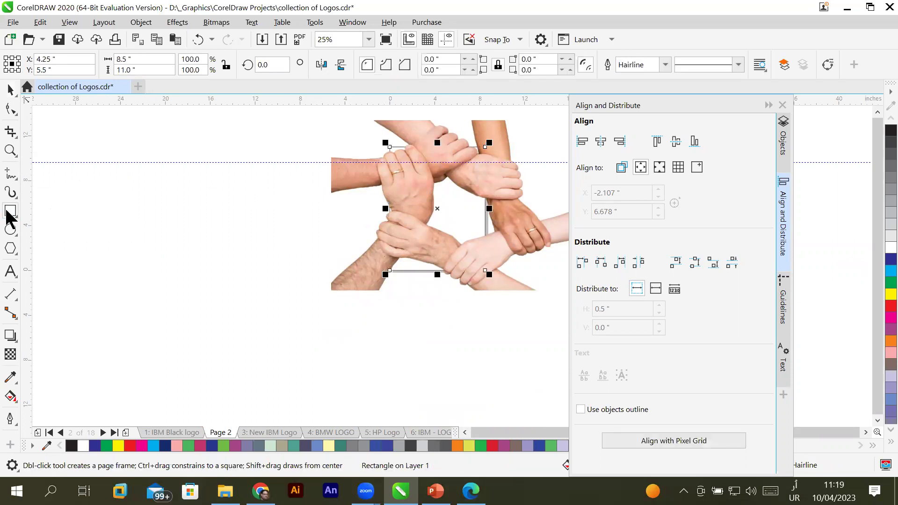
click(492, 447)
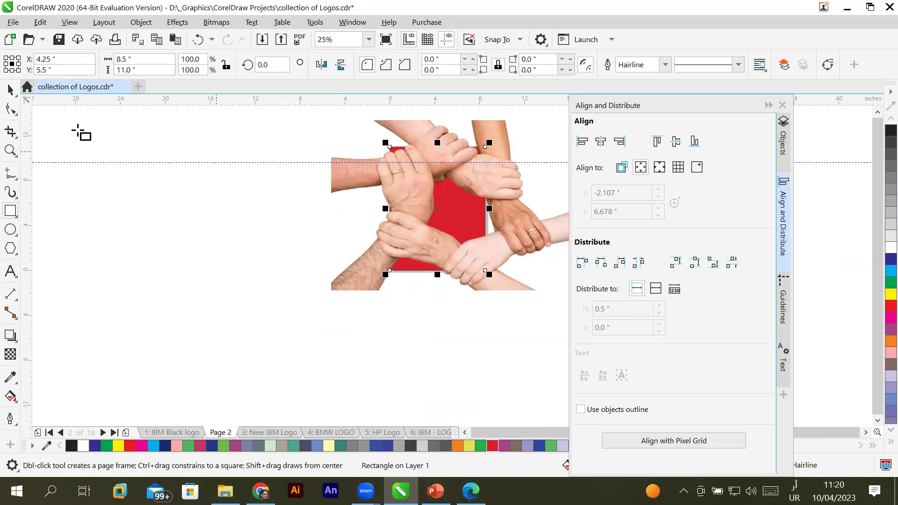
click(9, 91)
click(346, 177)
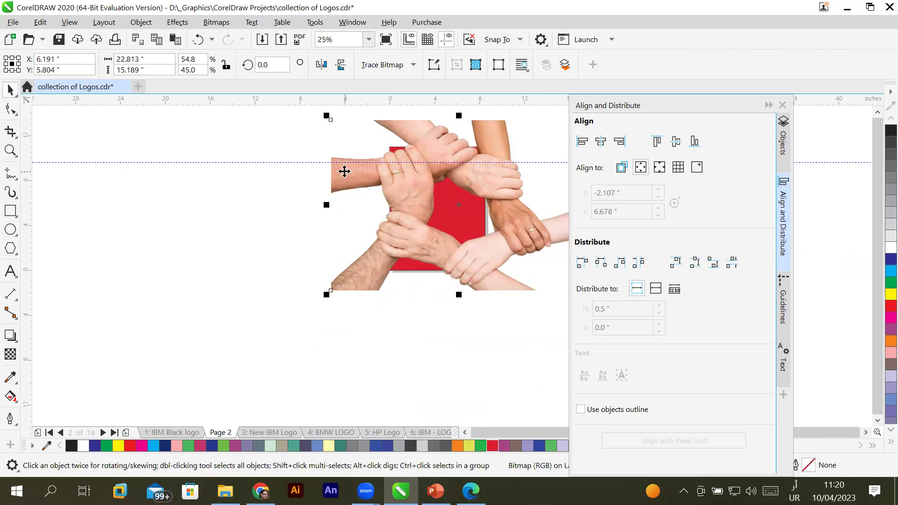
mouse_move(325, 111)
mouse_down()
mouse_move(397, 150)
mouse_move(482, 219)
mouse_up()
mouse_move(511, 252)
mouse_down()
mouse_move(434, 205)
mouse_move(452, 184)
mouse_up()
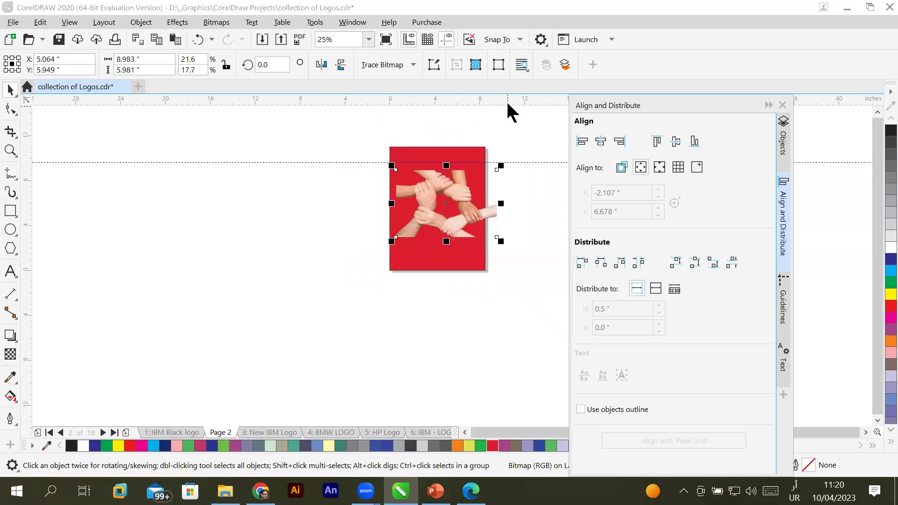
Step: Shrink the hands bitmap to 6.025 x 4.011 inches, centred in the red page's upper half
drag(501, 166, 466, 188)
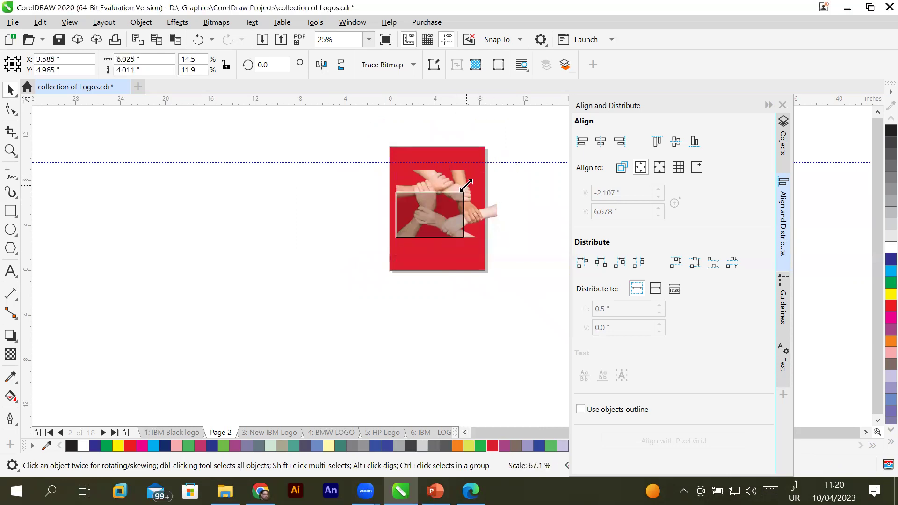
drag(433, 200, 440, 178)
scroll(448, 162, up, 2)
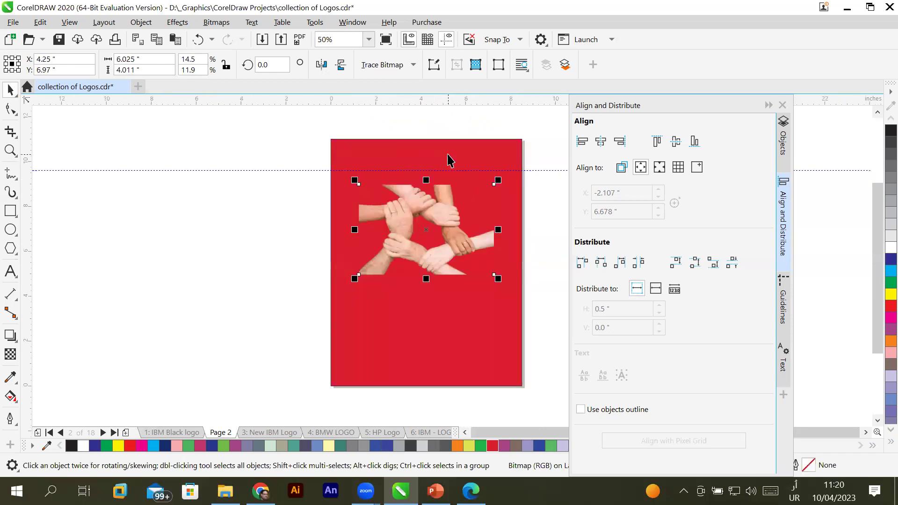
click(306, 148)
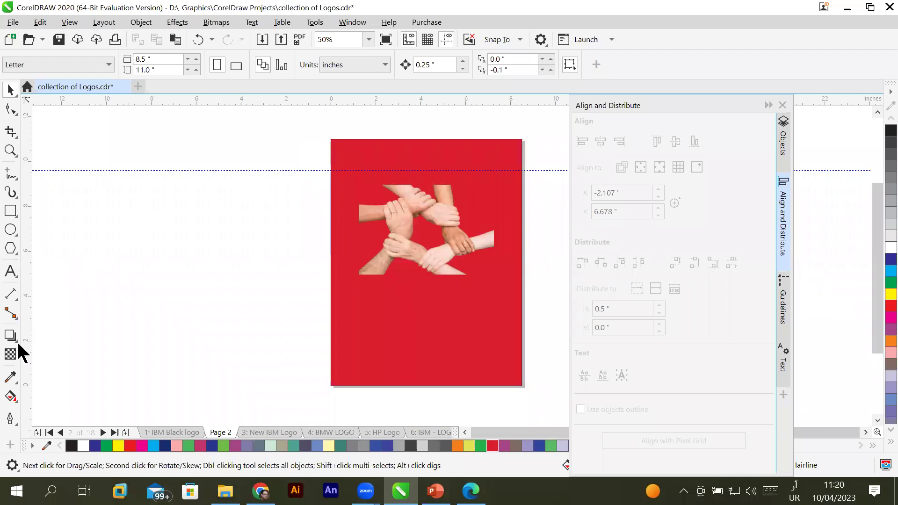
Step: Draw a yellow 8.581 x 1.463 inch strip across the bottom of the red page
click(12, 211)
drag(331, 351, 524, 385)
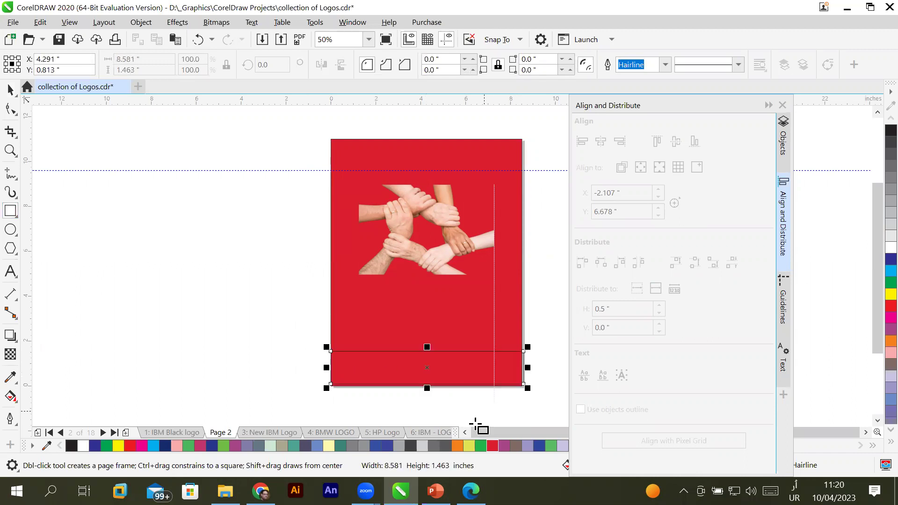
click(465, 444)
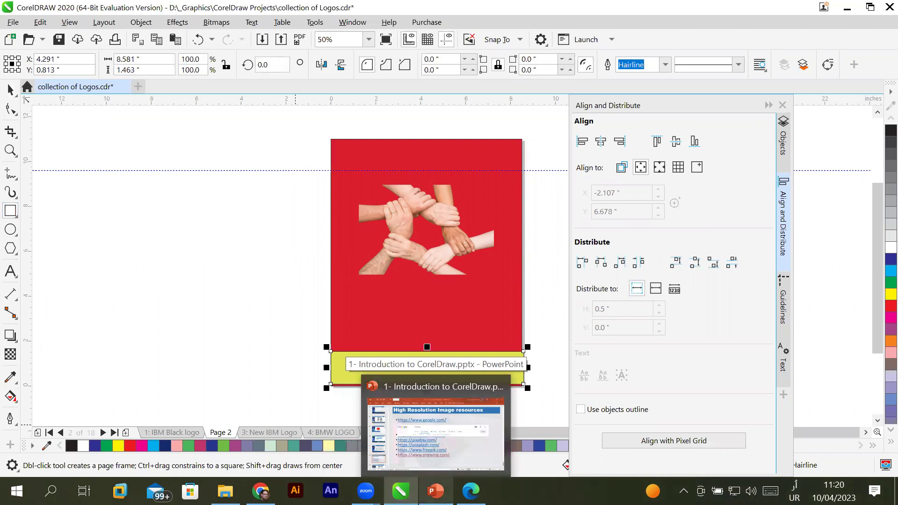
Step: Back in Edge, go to the PNGWing home page and search for holiday images
click(468, 421)
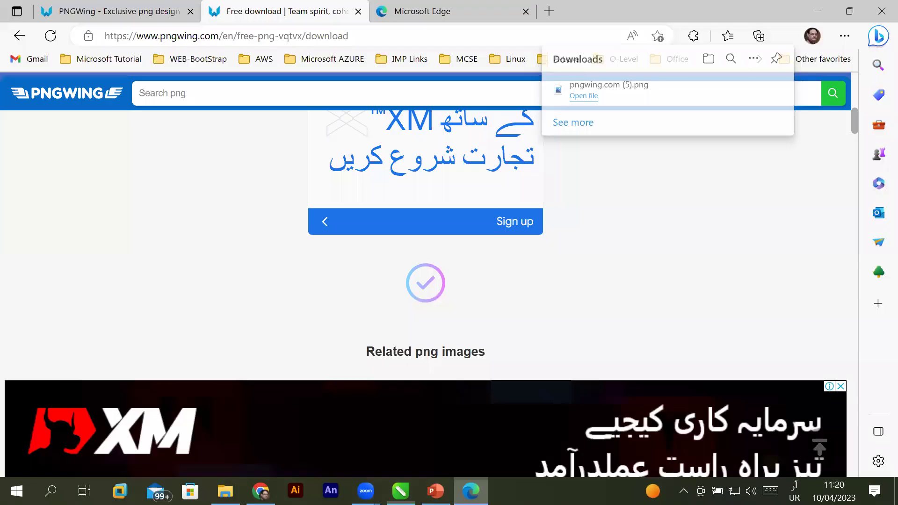
scroll(427, 250, up, 5)
scroll(427, 251, up, 8)
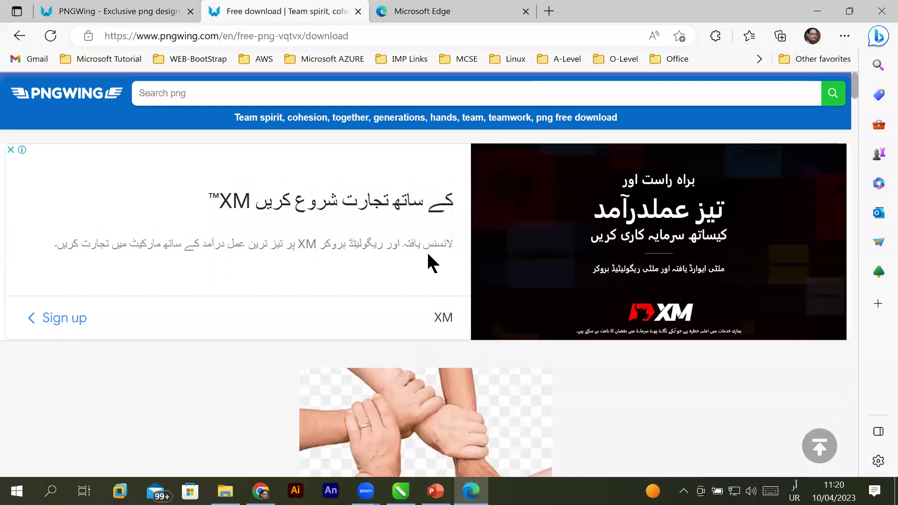
click(75, 100)
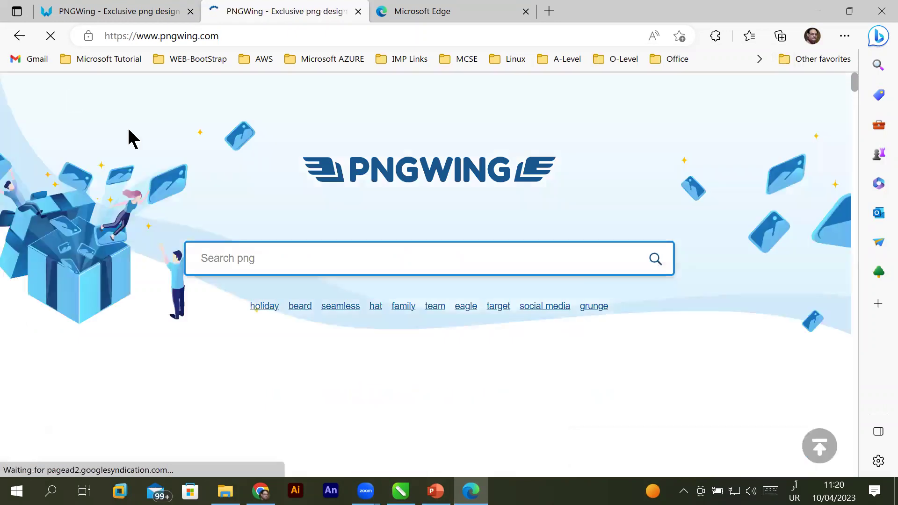
click(259, 306)
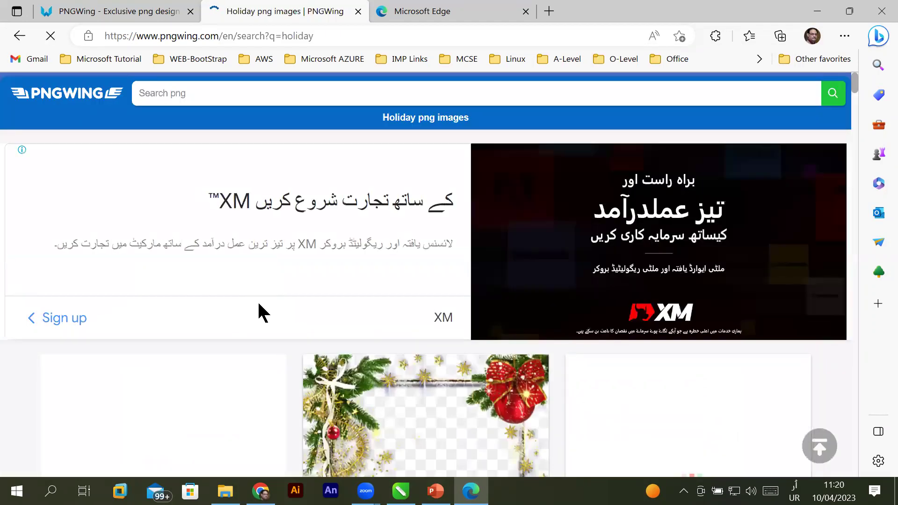
Step: Find the holiday gift-boxes image in the results, open its page and scroll to its download
scroll(261, 313, down, 3)
scroll(261, 312, down, 5)
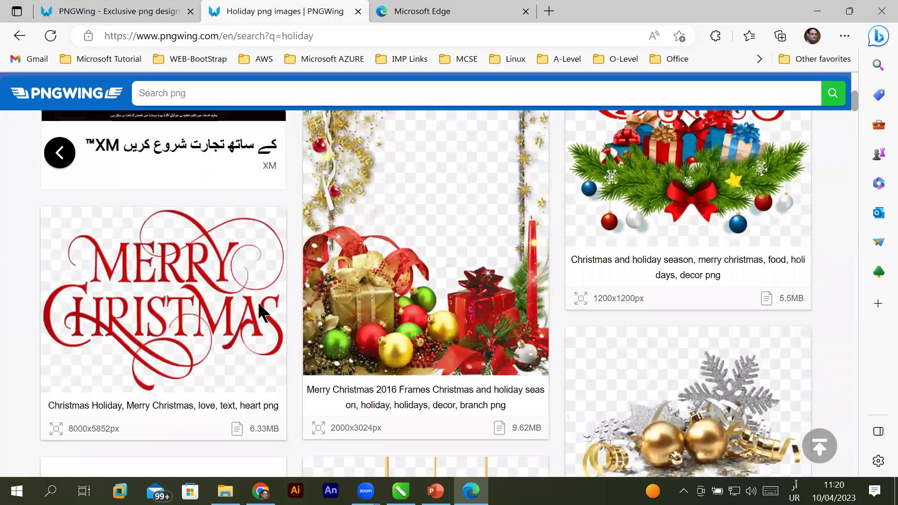
scroll(363, 311, down, 2)
scroll(363, 312, down, 7)
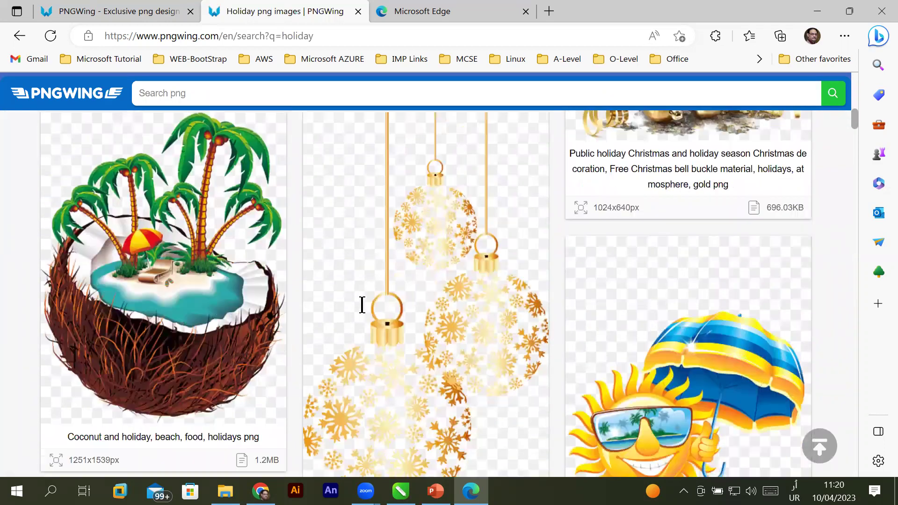
scroll(363, 311, down, 3)
scroll(363, 311, down, 4)
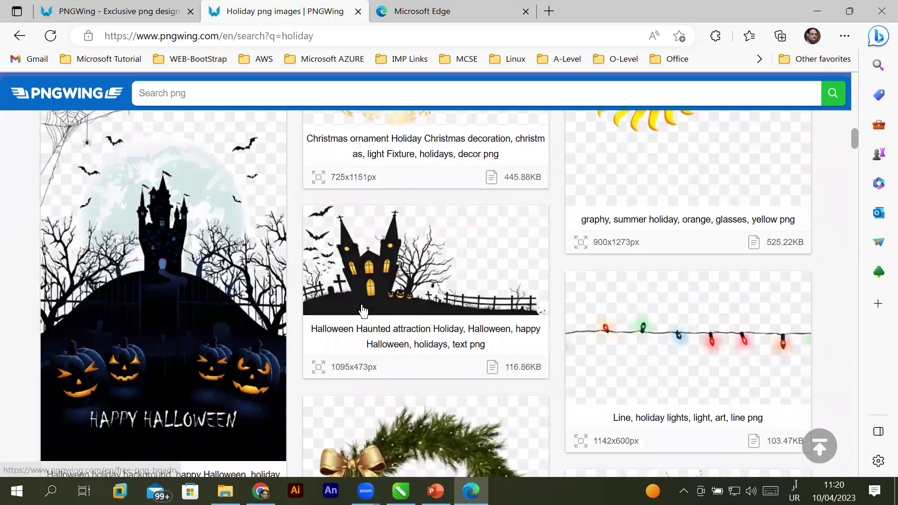
scroll(363, 312, down, 4)
scroll(363, 311, down, 4)
scroll(363, 311, down, 4)
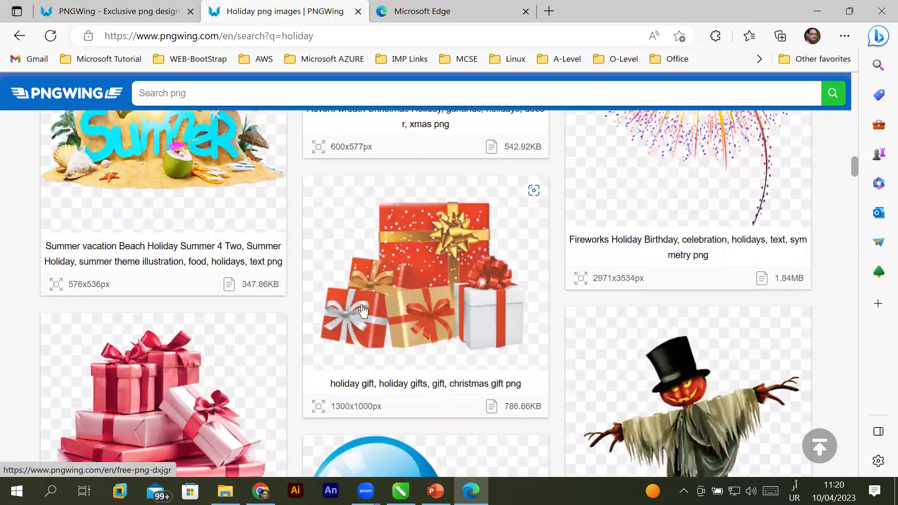
click(416, 319)
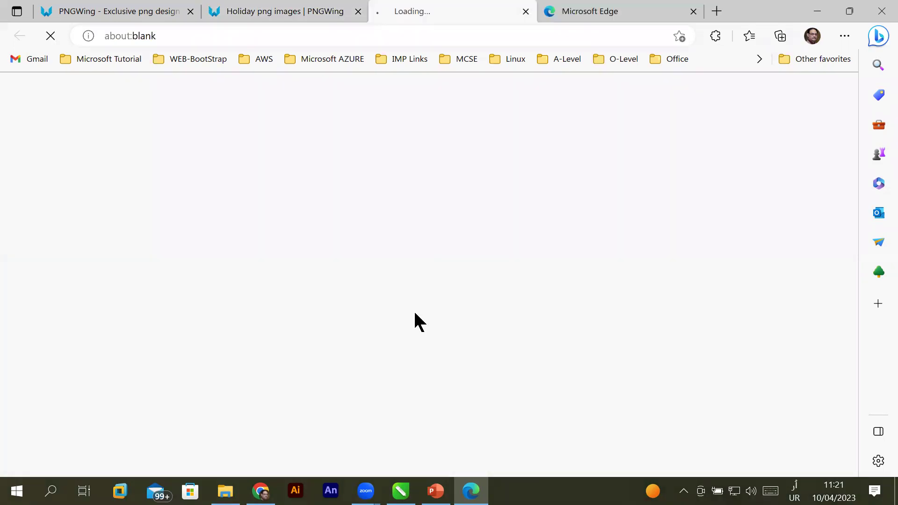
scroll(416, 320, down, 3)
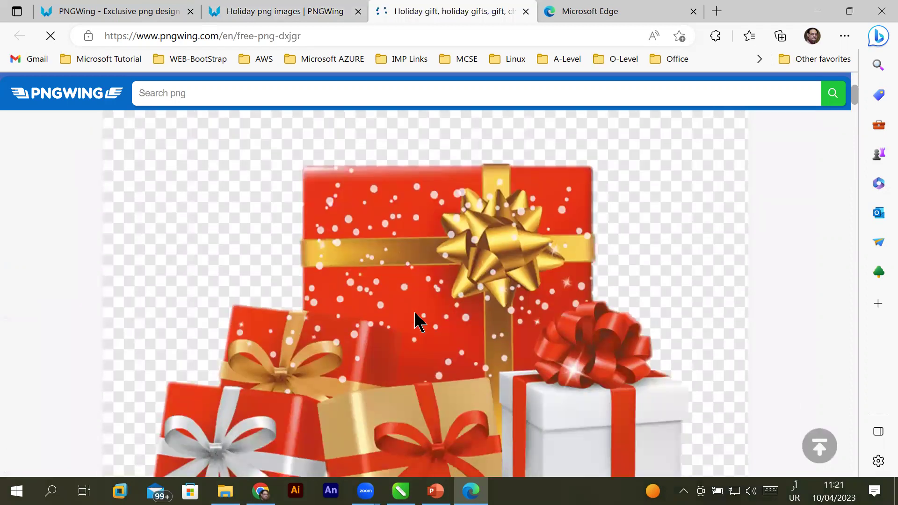
scroll(416, 319, down, 3)
scroll(415, 314, down, 4)
scroll(416, 312, down, 2)
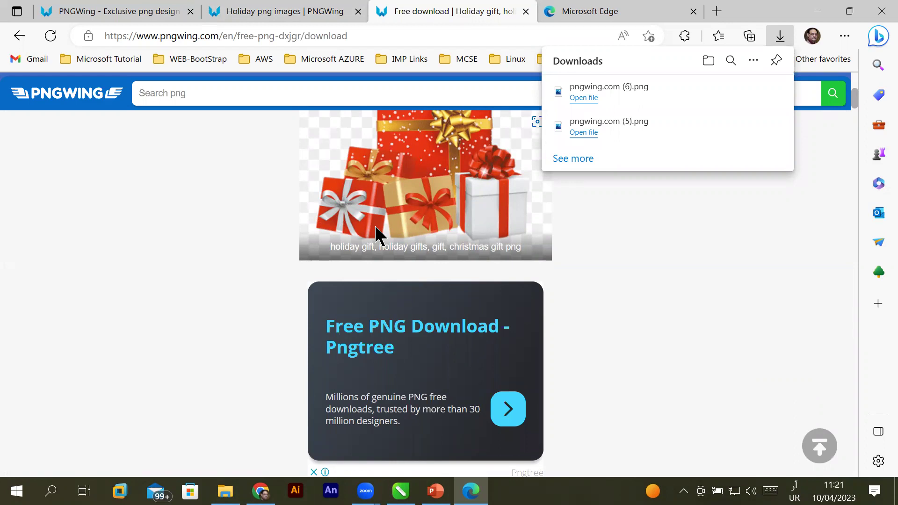
Step: Drag pngwing.com (6).png from the Downloads folder onto the red page
click(226, 490)
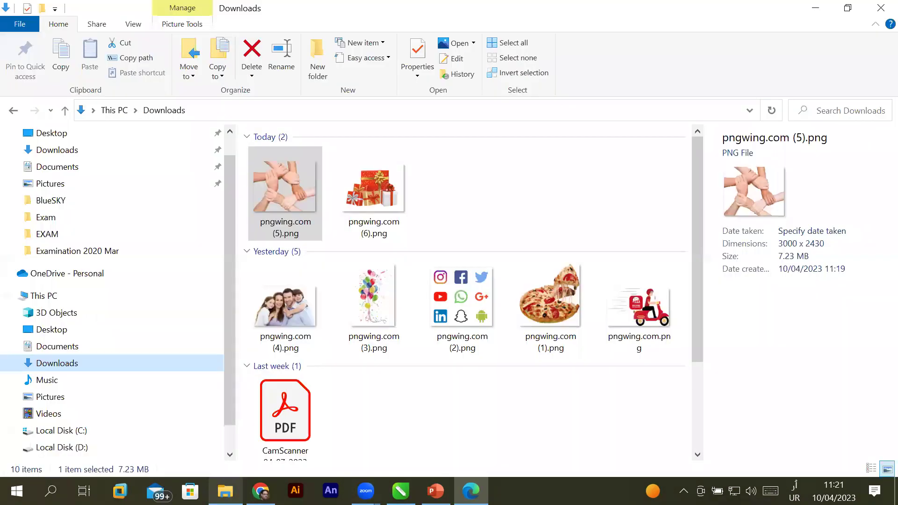
click(358, 201)
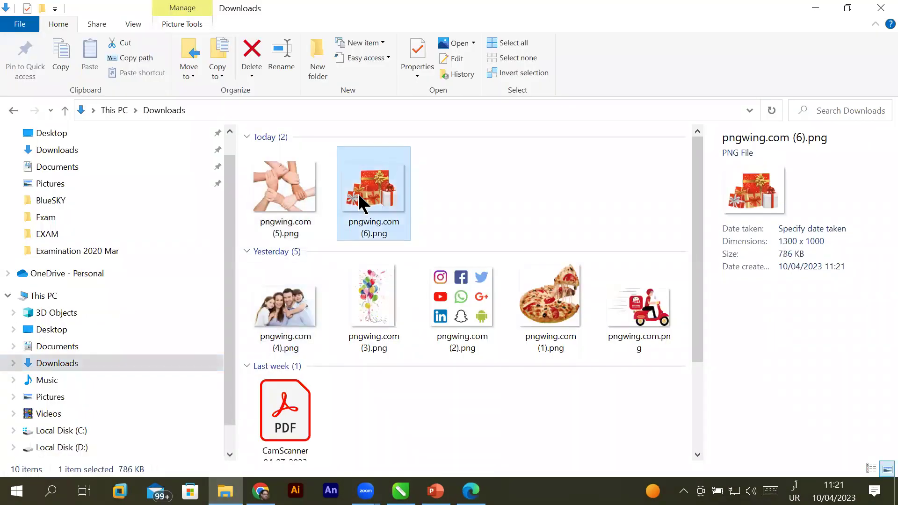
drag(362, 204, 362, 278)
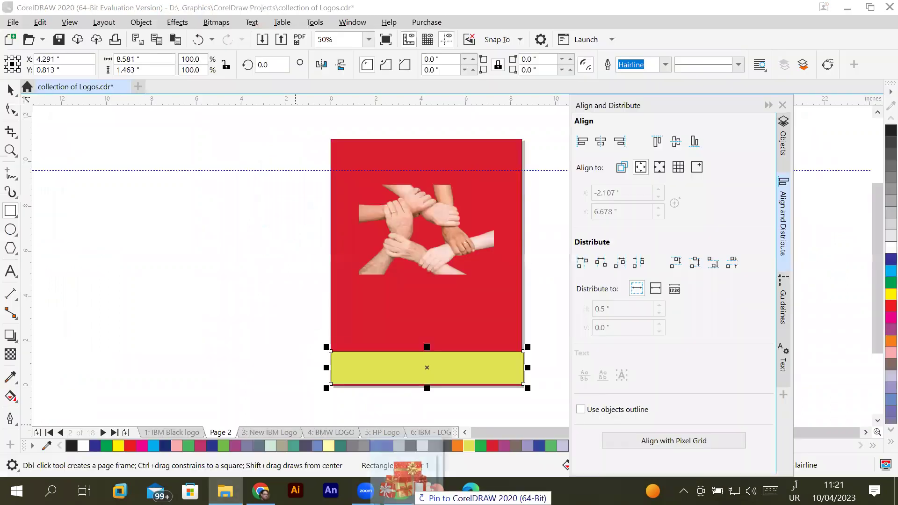
drag(361, 278, 389, 301)
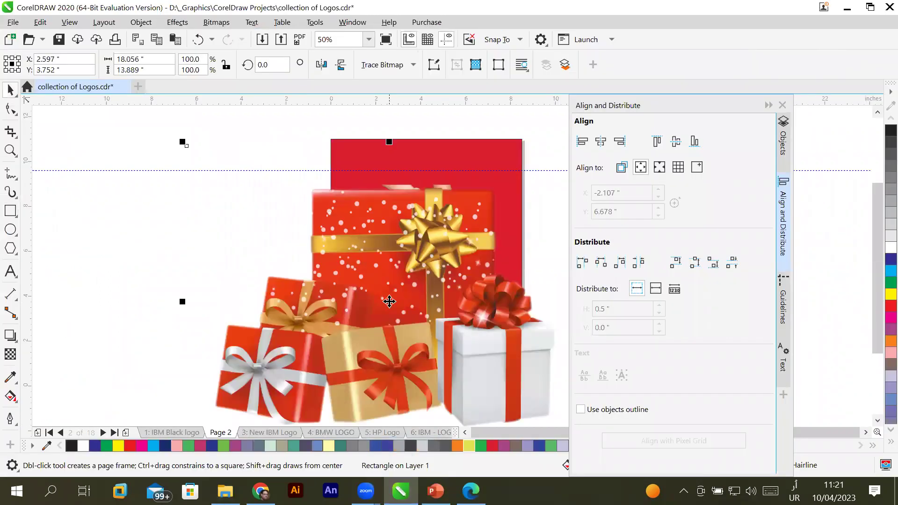
Step: Scale the gift boxes to about 39.3% and rest them on the yellow band
drag(179, 141, 425, 307)
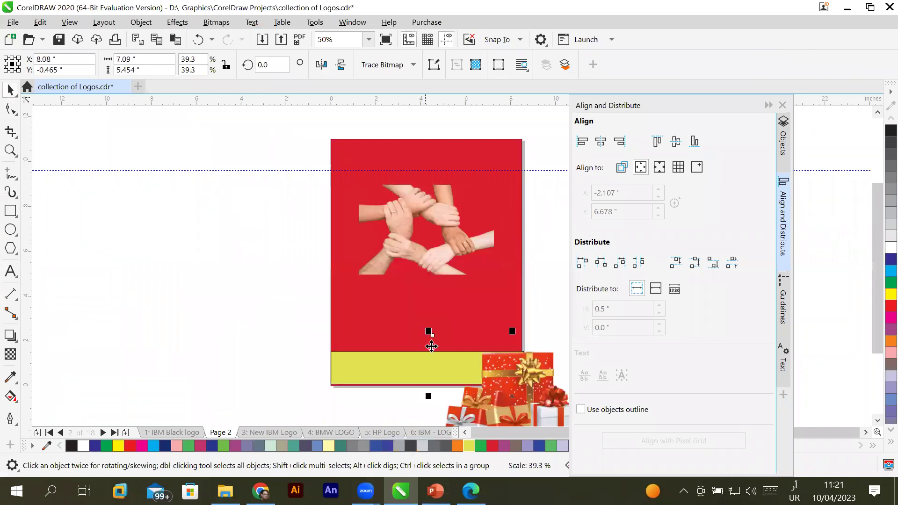
drag(429, 334, 431, 329)
click(297, 361)
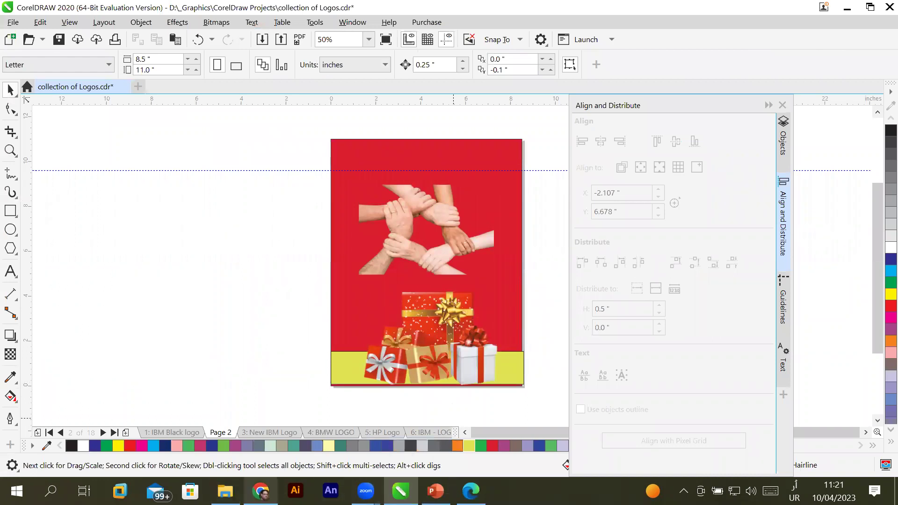
click(262, 490)
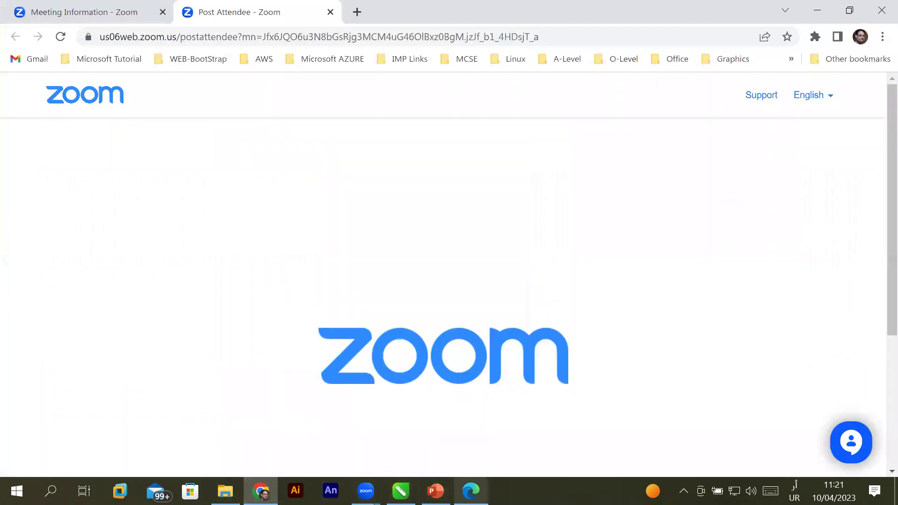
Step: Return to the PNGWing home page and scroll to the Triangle Black and white Pattern card
click(471, 491)
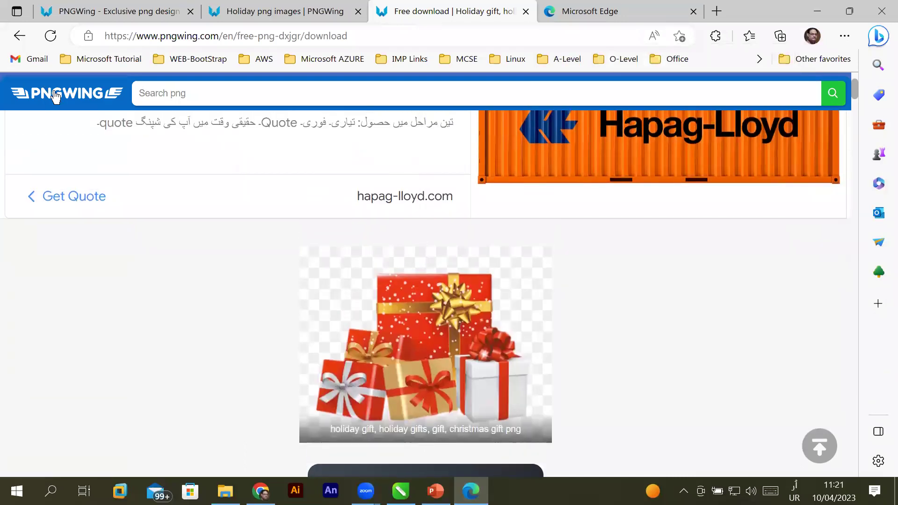
click(56, 97)
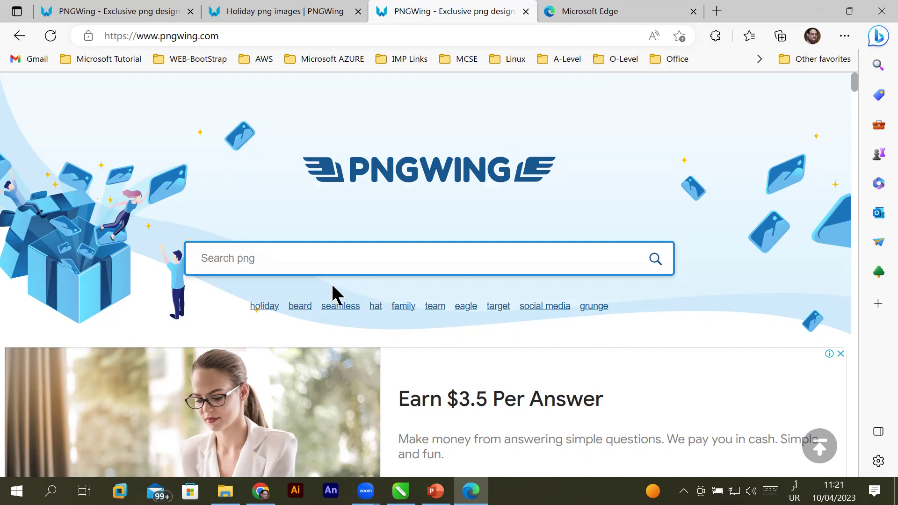
scroll(351, 288, down, 5)
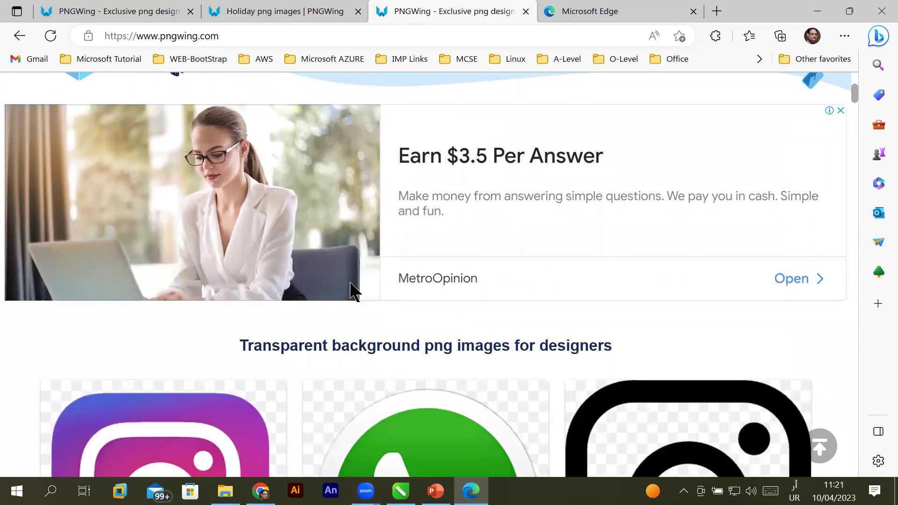
scroll(351, 285, down, 5)
scroll(351, 288, down, 4)
scroll(351, 287, down, 4)
scroll(351, 287, down, 4)
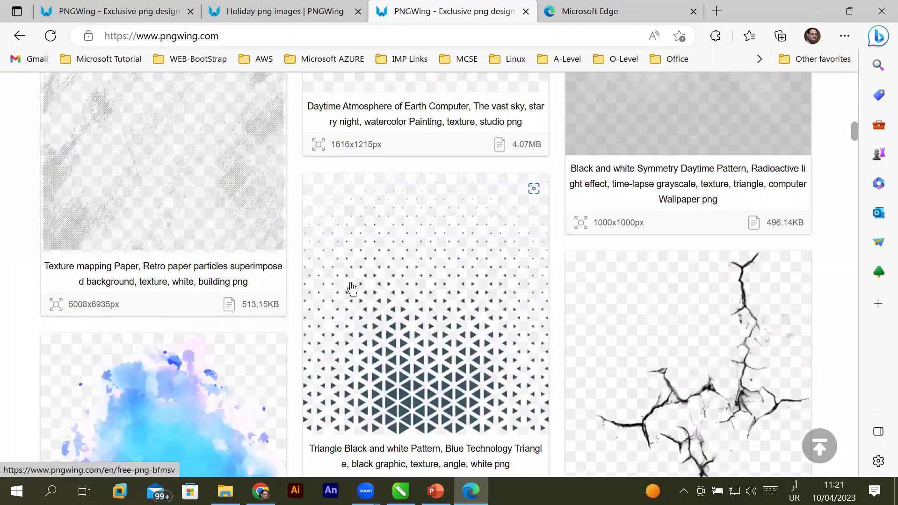
scroll(351, 286, down, 4)
scroll(351, 283, up, 1)
scroll(398, 287, up, 3)
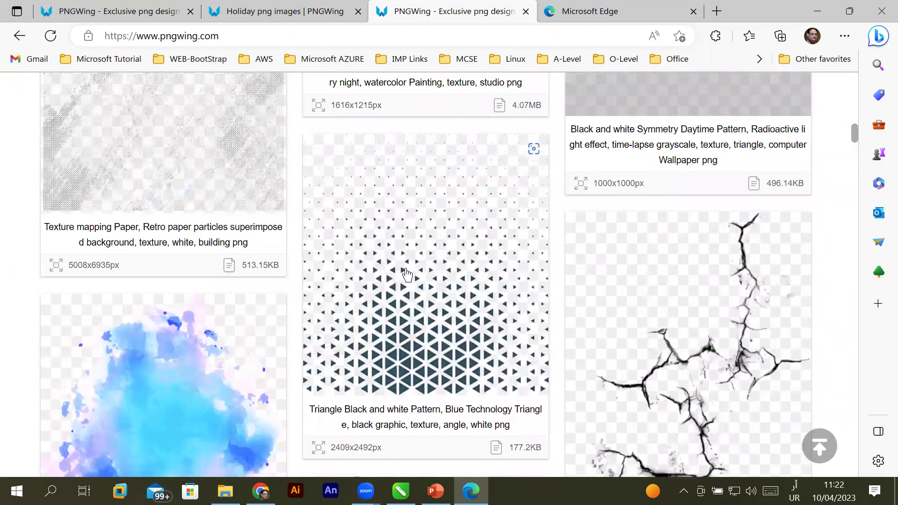
Step: Download the triangle pattern PNG, saved in Downloads as pngwing.com (7).png
click(405, 270)
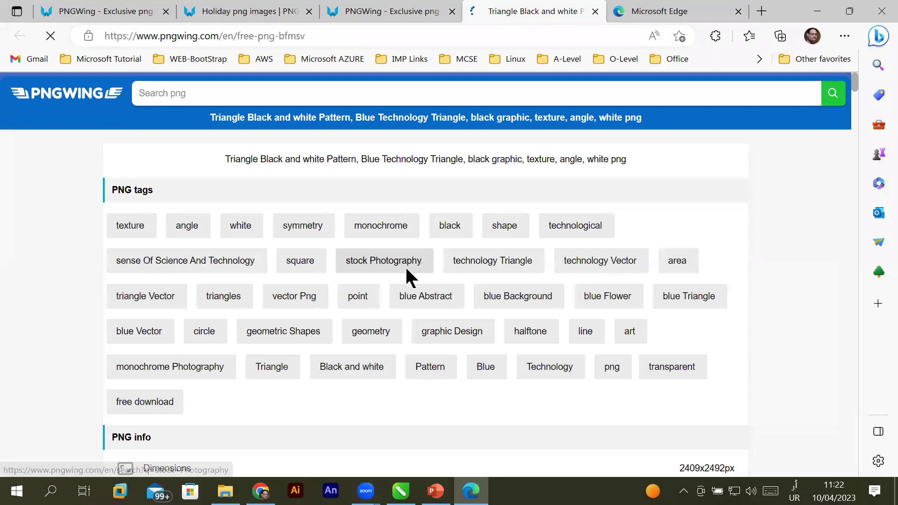
scroll(385, 340, down, 3)
scroll(385, 340, down, 5)
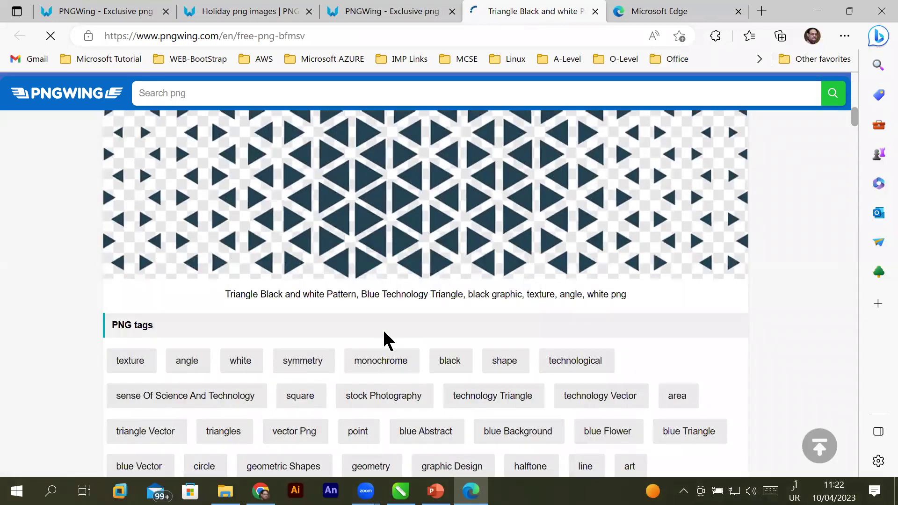
scroll(384, 337, down, 1)
scroll(385, 336, down, 3)
scroll(385, 337, down, 2)
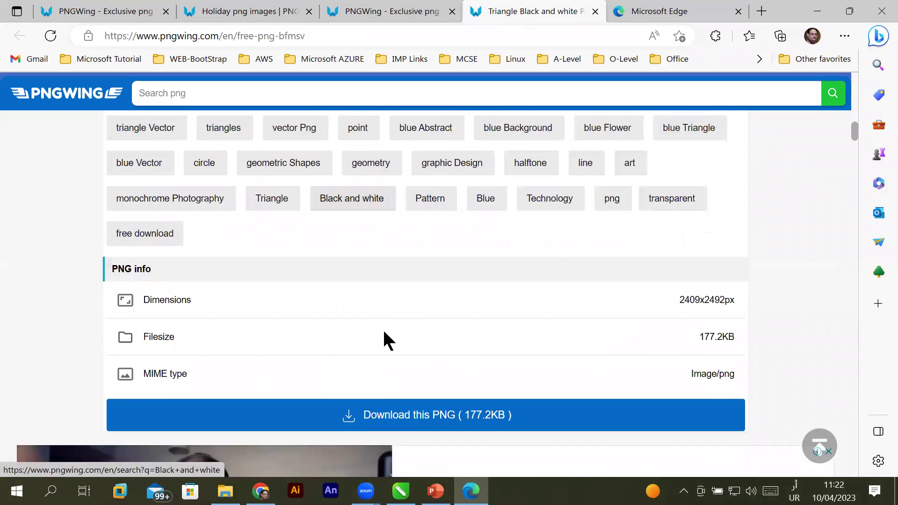
click(413, 415)
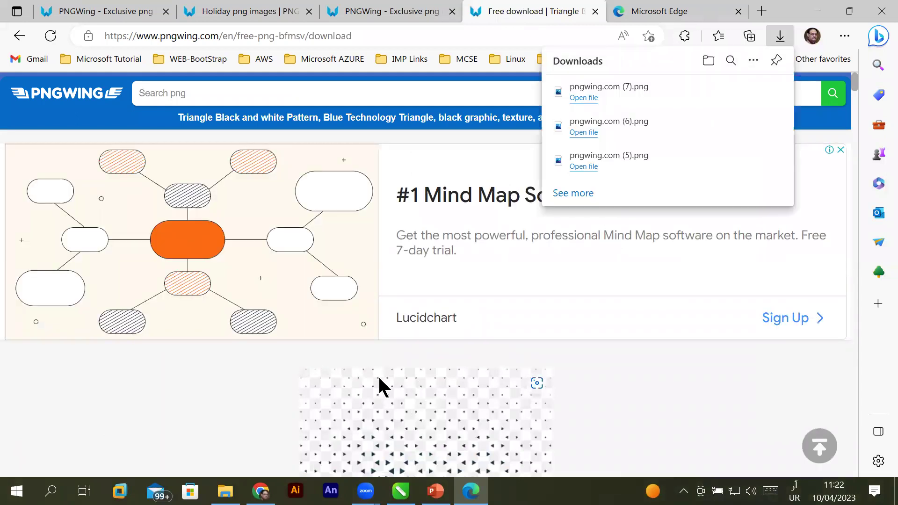
click(225, 491)
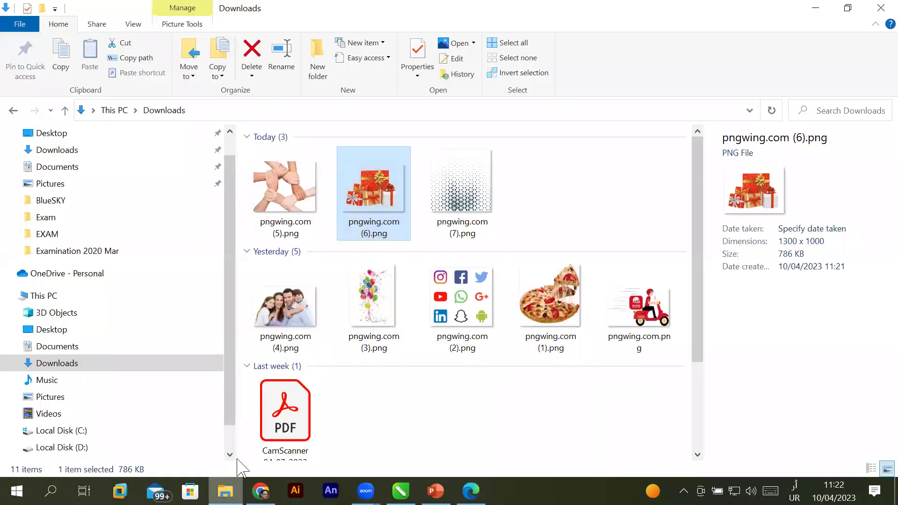
Step: Drag pngwing.com (7).png onto the red page and shrink it with a corner handle
drag(456, 209, 401, 489)
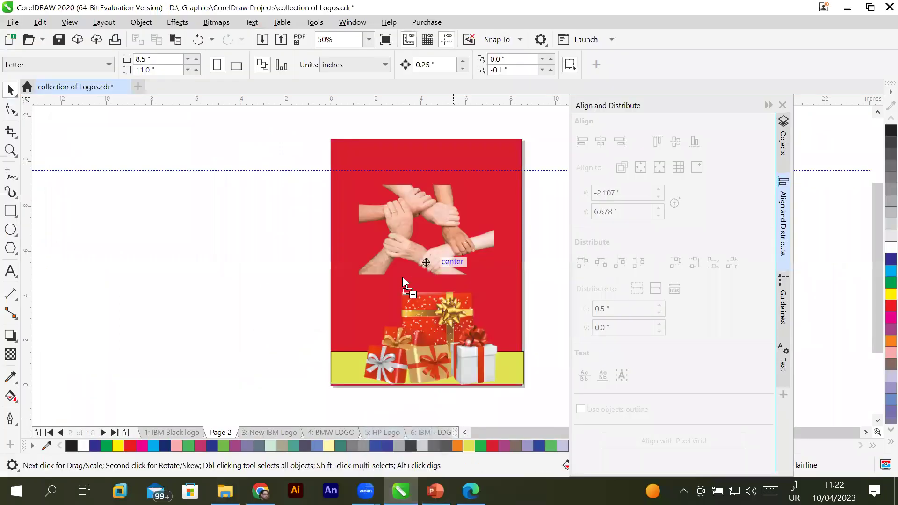
drag(401, 489, 379, 291)
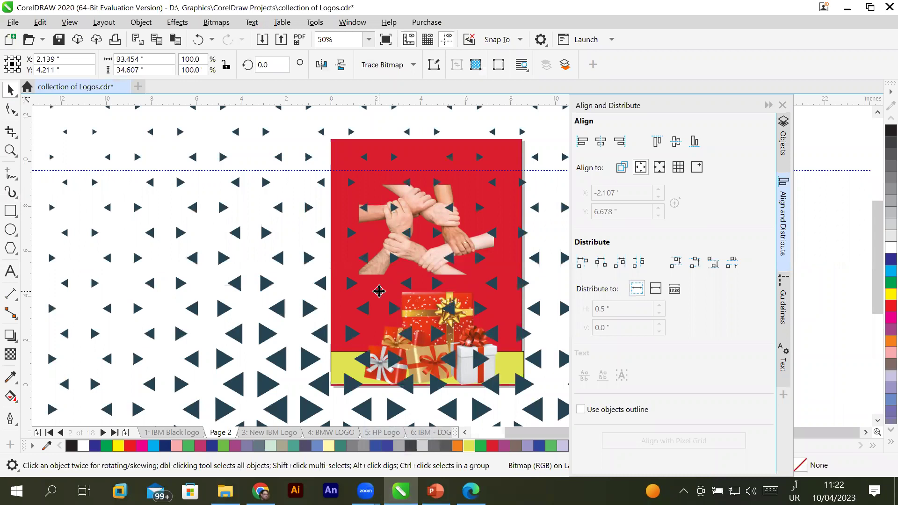
scroll(379, 291, down, 4)
mouse_move(281, 190)
mouse_down()
mouse_move(375, 268)
mouse_move(424, 337)
mouse_move(384, 287)
mouse_up()
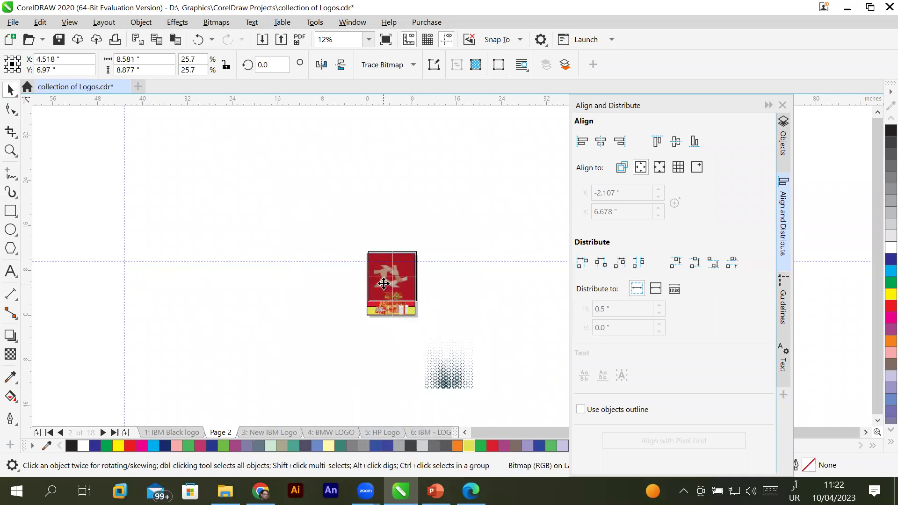
Step: Narrow the triangle pattern to about 8.273 x 8.877 inches to fit the page width
scroll(420, 200, down, 1)
scroll(420, 200, up, 2)
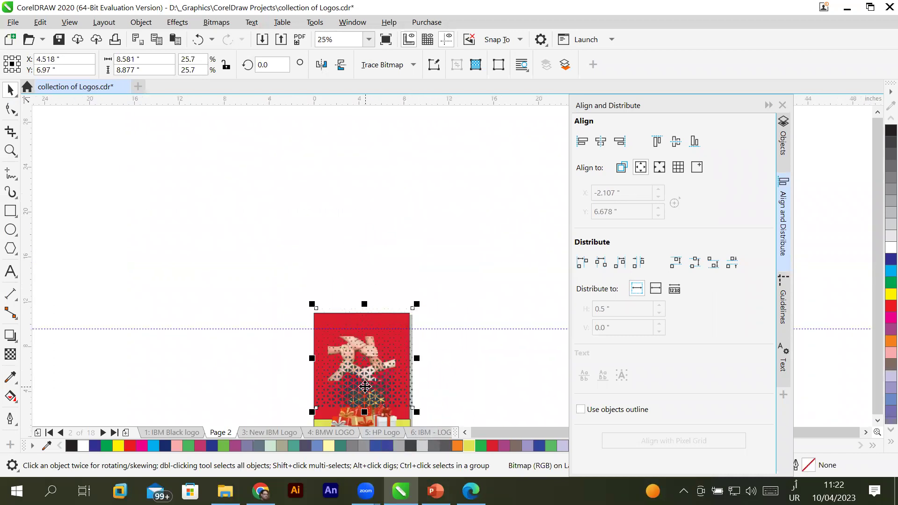
scroll(365, 387, up, 2)
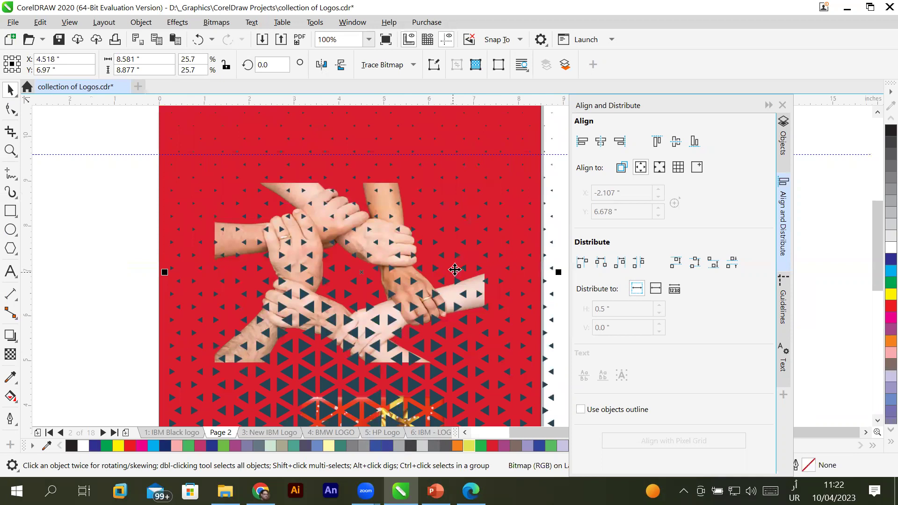
drag(552, 272, 537, 272)
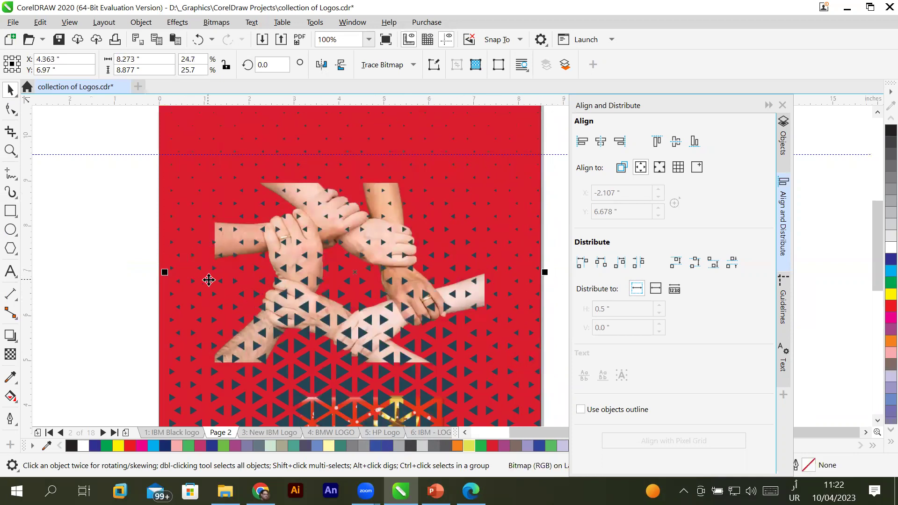
Step: Send the triangle pattern back behind the gift boxes and move it up the page
right_click(222, 280)
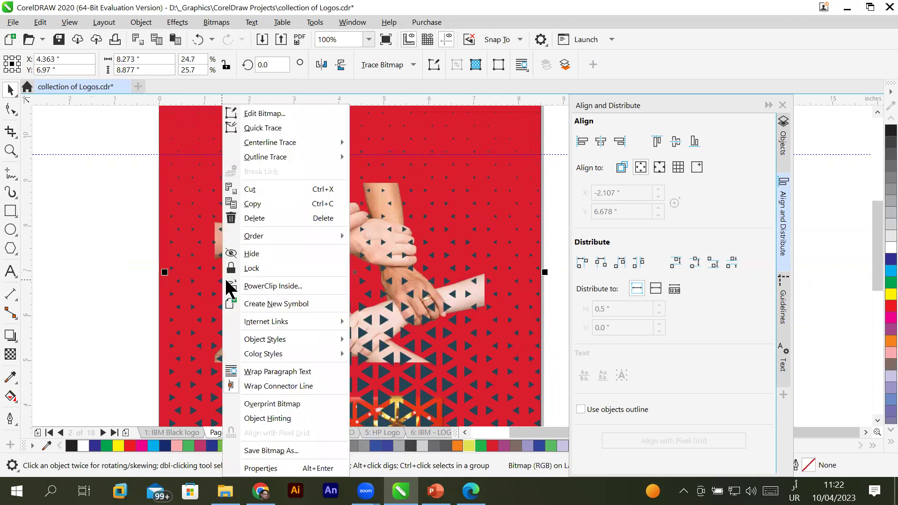
mouse_move(253, 236)
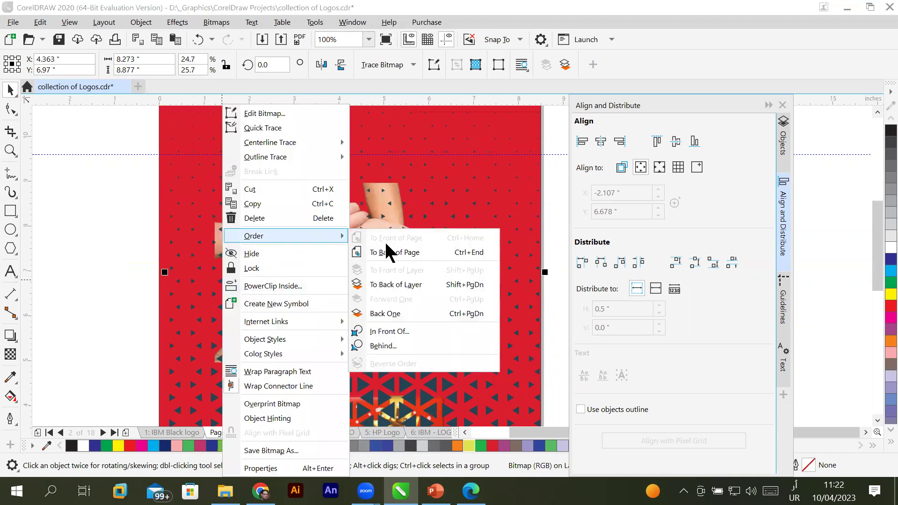
click(402, 315)
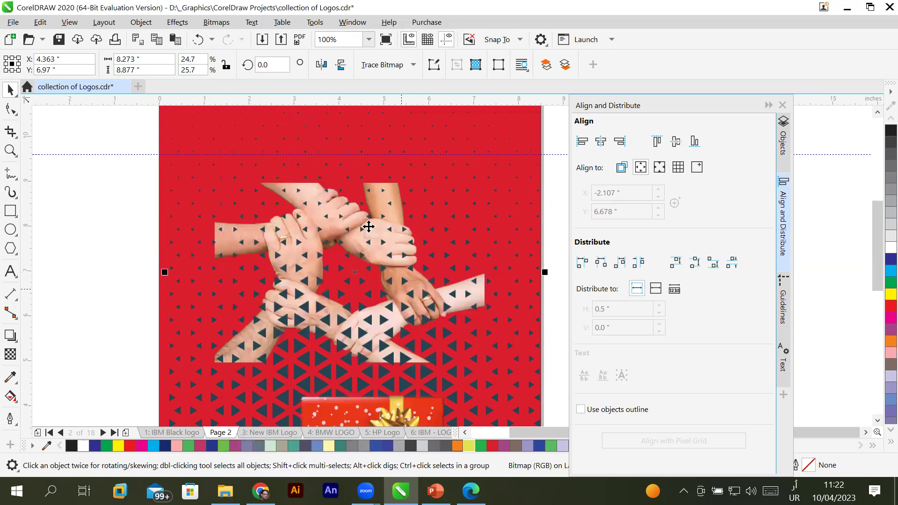
drag(437, 240, 440, 203)
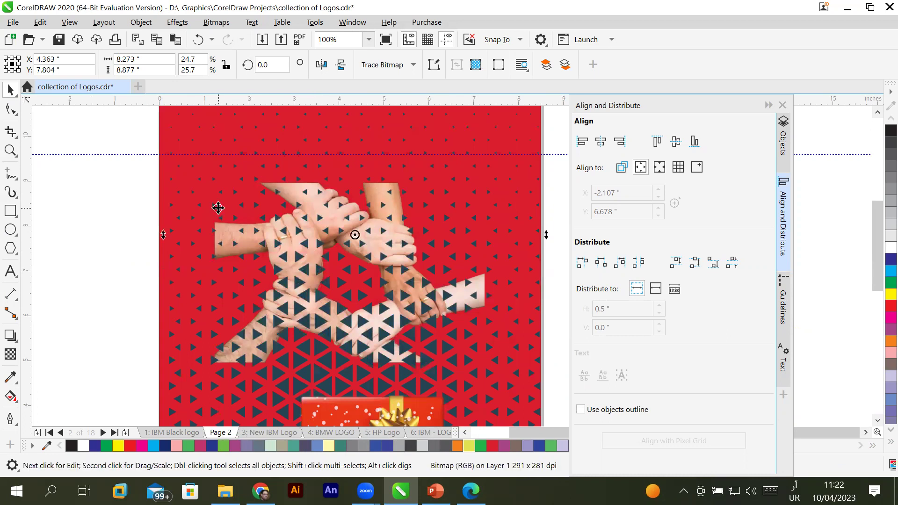
click(218, 210)
scroll(322, 336, down, 1)
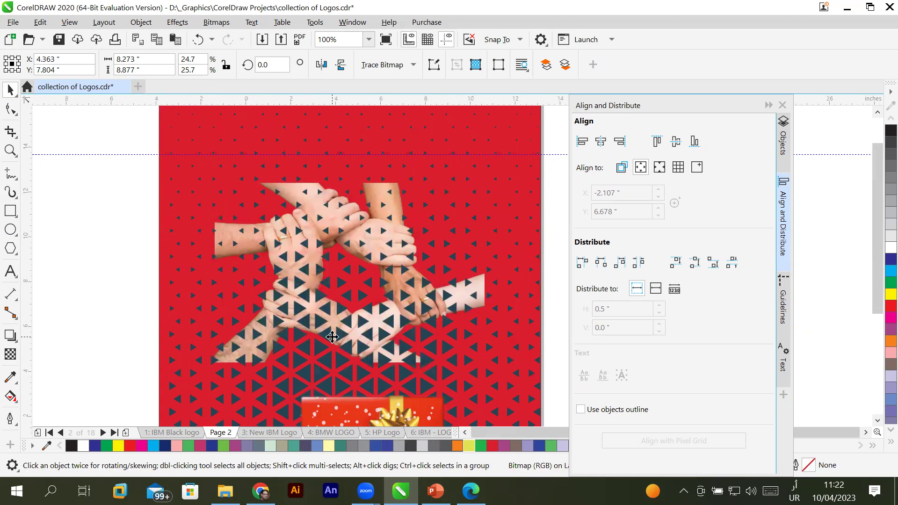
scroll(349, 395, down, 2)
scroll(344, 403, up, 1)
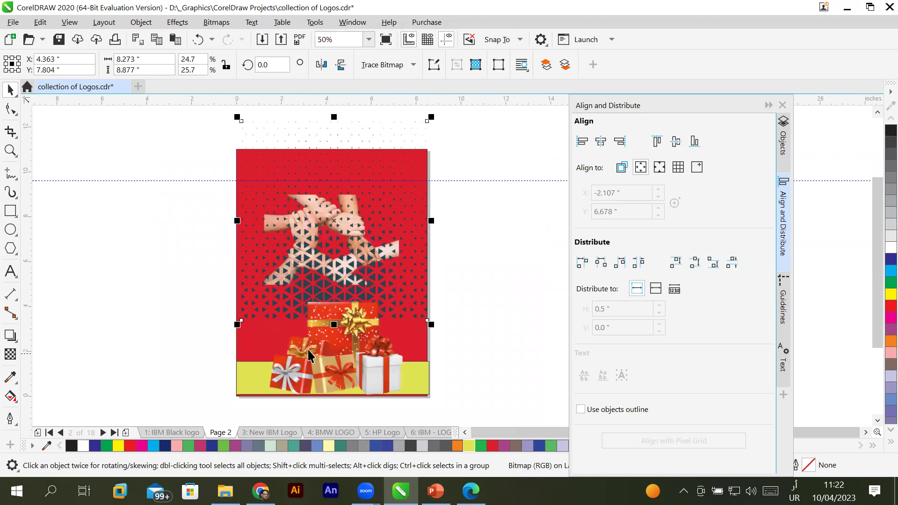
click(340, 253)
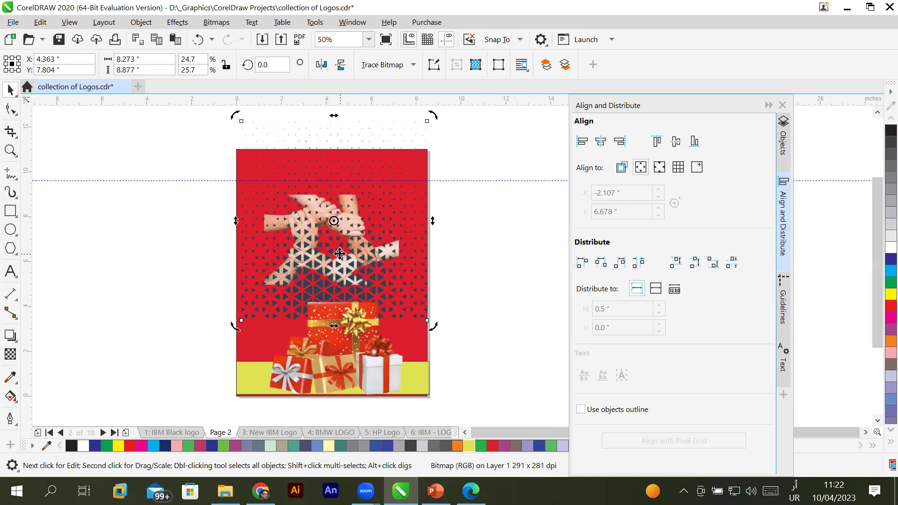
click(340, 255)
Step: Check the pattern's Order options without changes, then show the Objects docker for Page 2
right_click(340, 258)
mouse_move(403, 236)
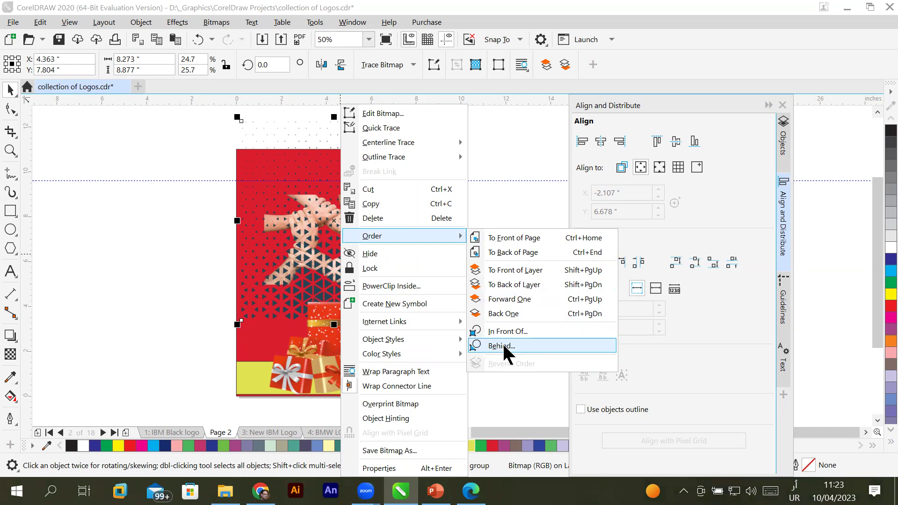
click(523, 312)
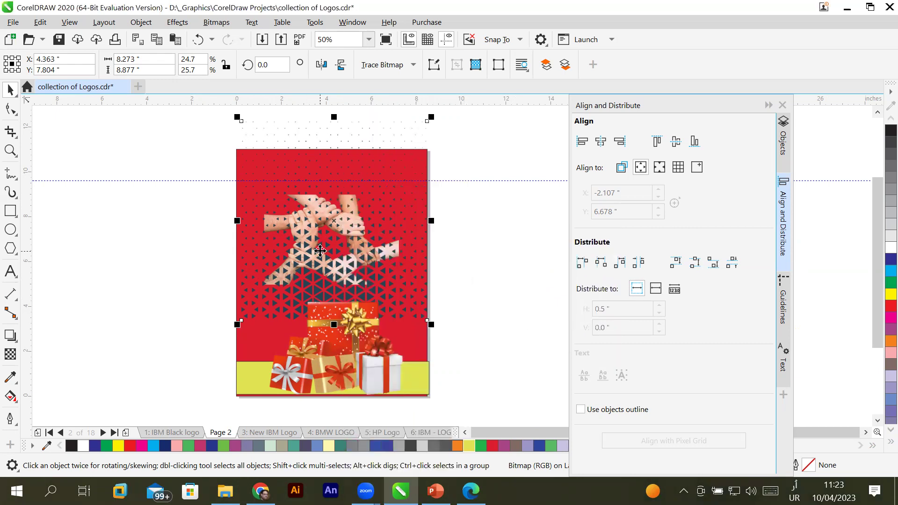
right_click(320, 251)
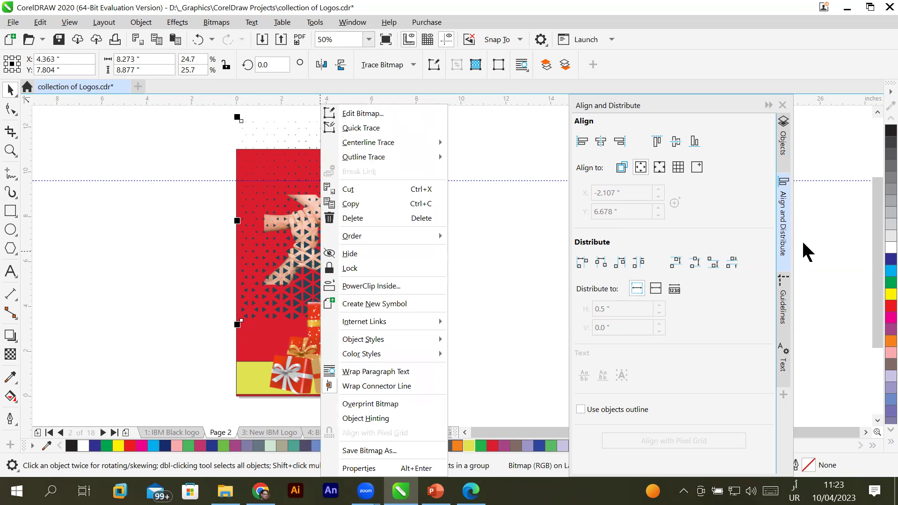
click(783, 149)
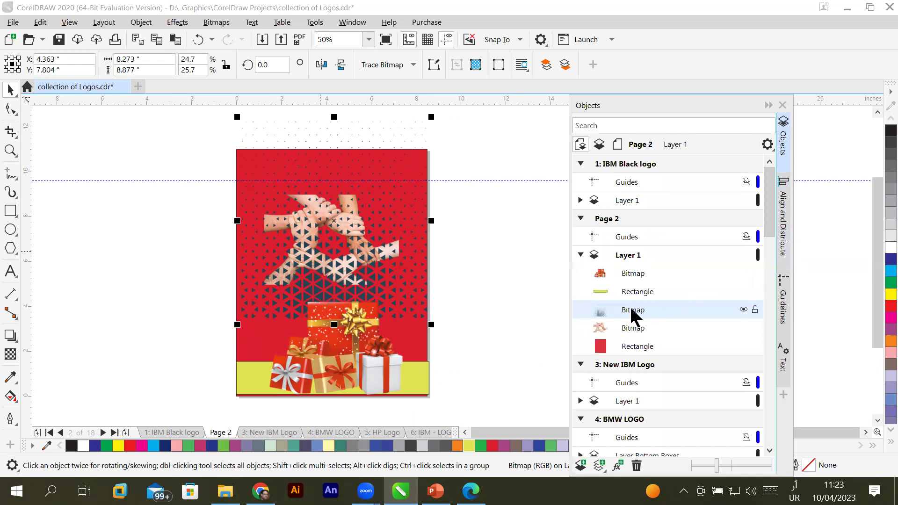
Step: In the Objects docker, drag the pattern Bitmap row below the hands Bitmap row
mouse_move(667, 310)
drag(638, 314, 644, 346)
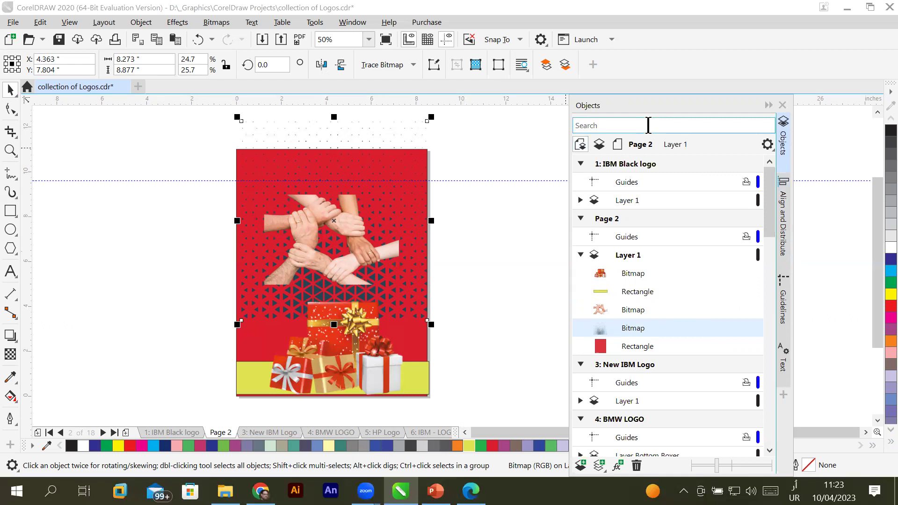
click(784, 396)
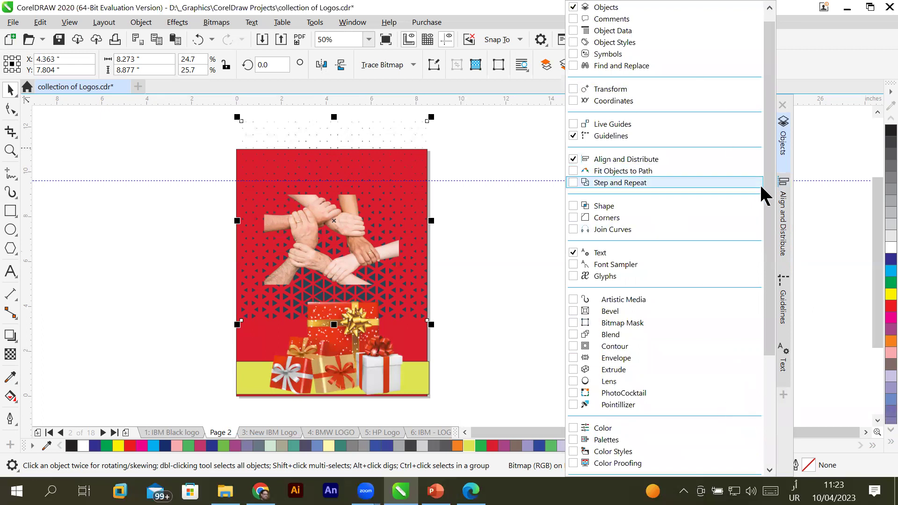
drag(768, 185, 770, 140)
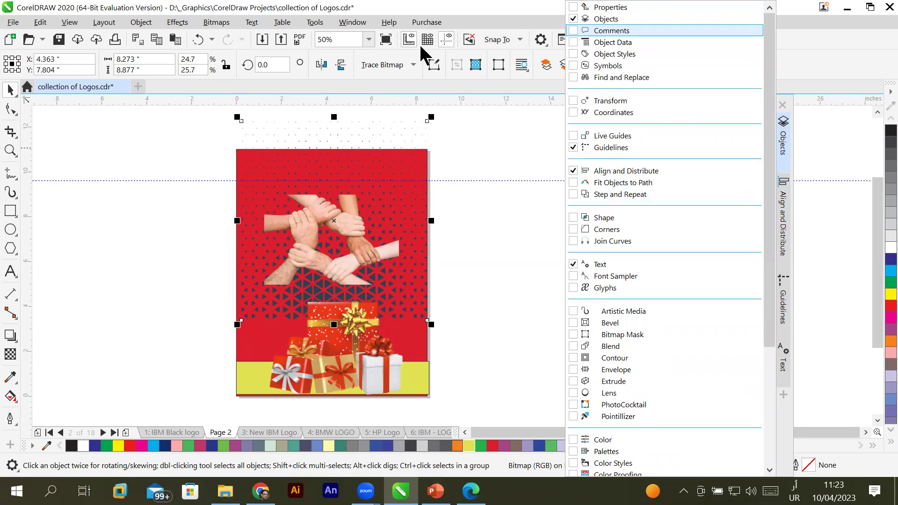
click(784, 396)
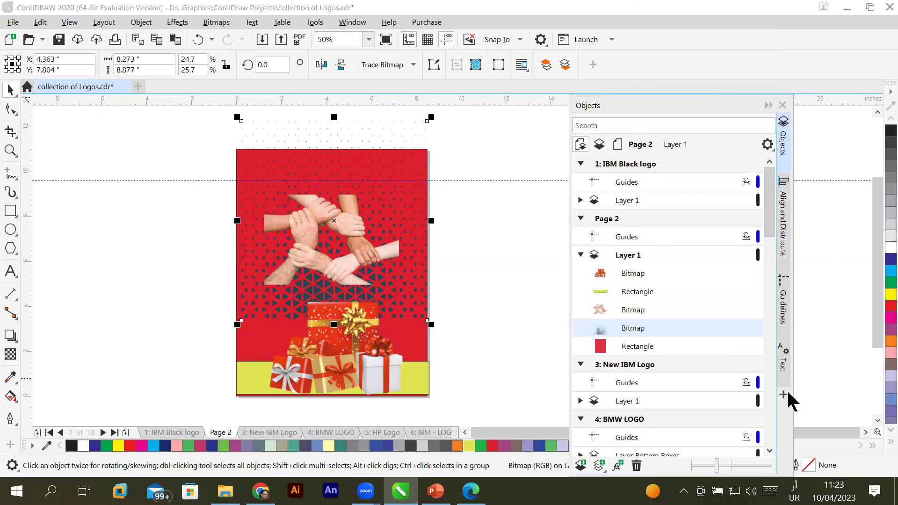
click(785, 396)
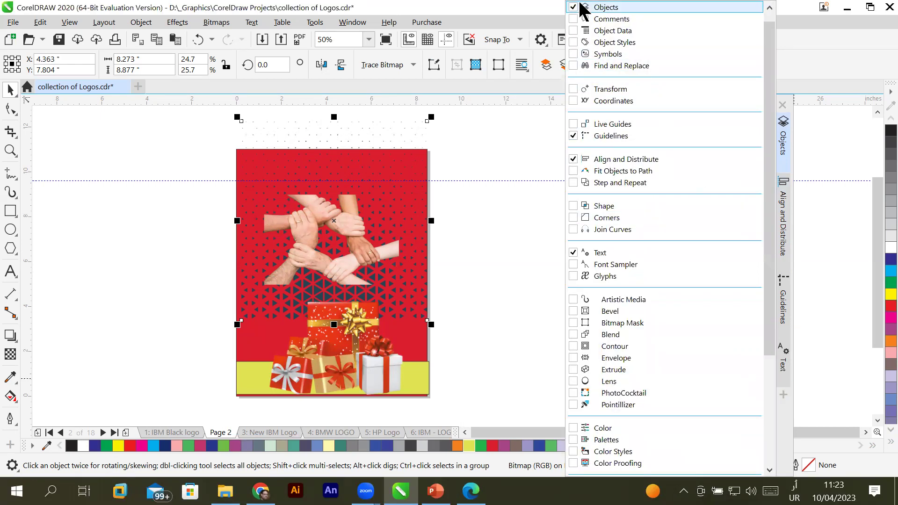
click(352, 24)
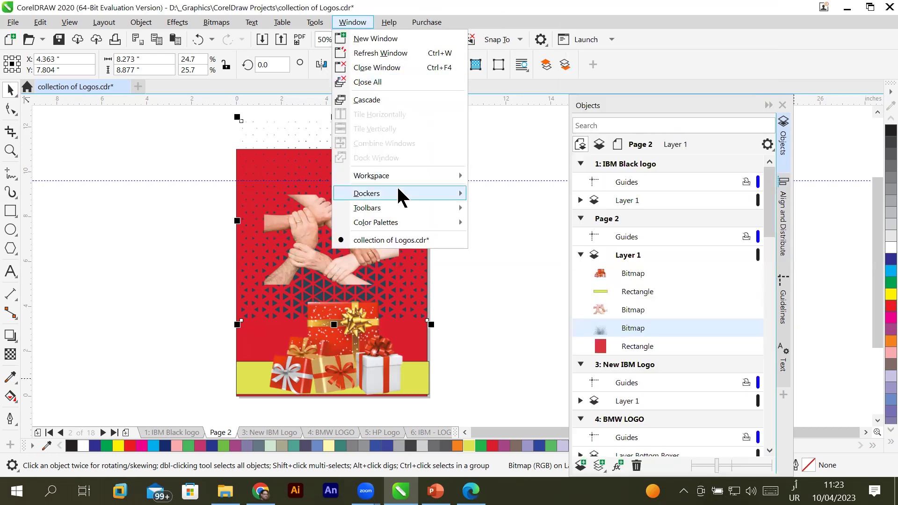
mouse_move(366, 193)
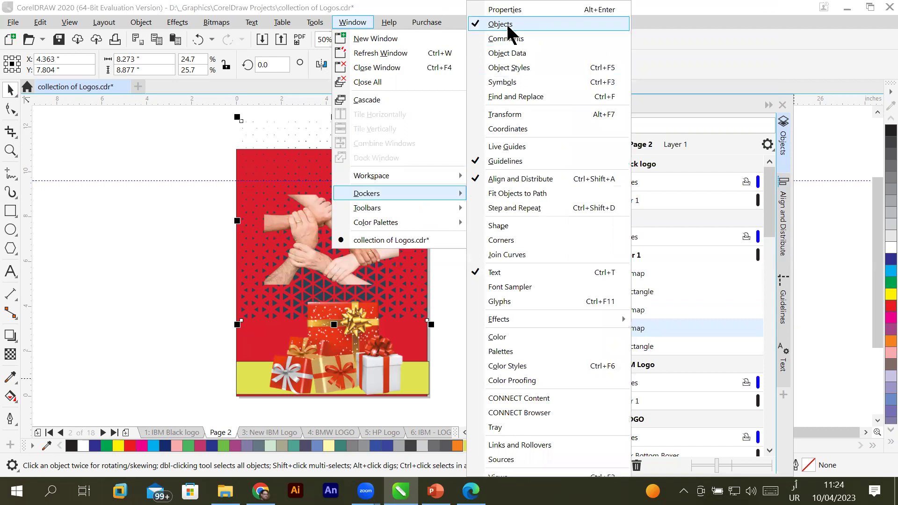
click(293, 139)
click(135, 21)
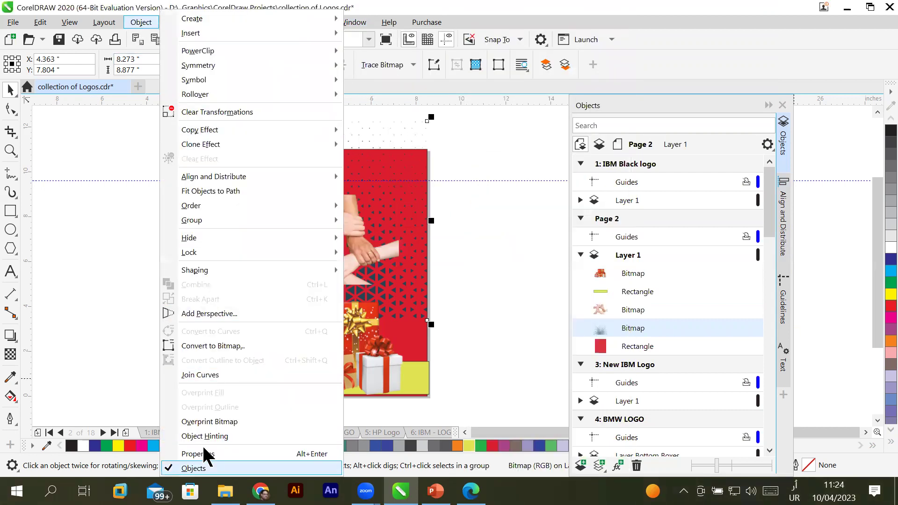
Step: Close the Object menu and set the Objects docker to View Pages, listing all 16 pages
click(648, 112)
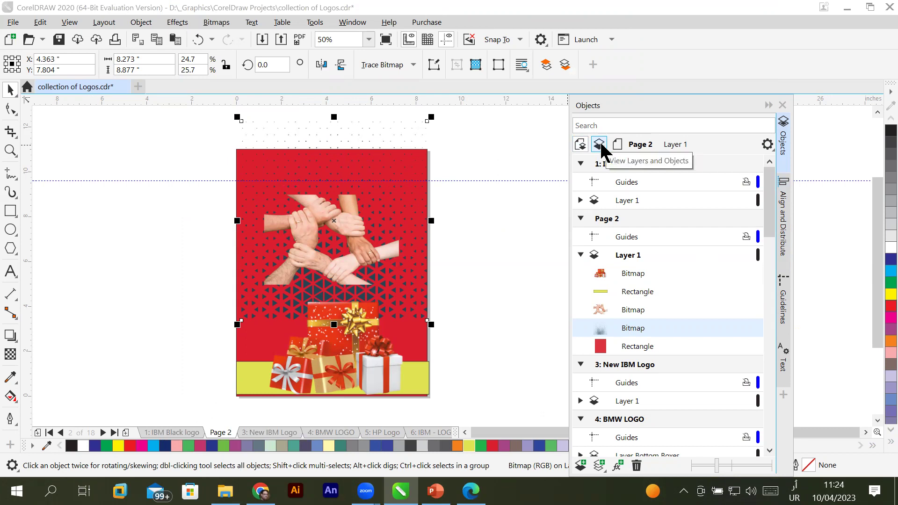
click(599, 145)
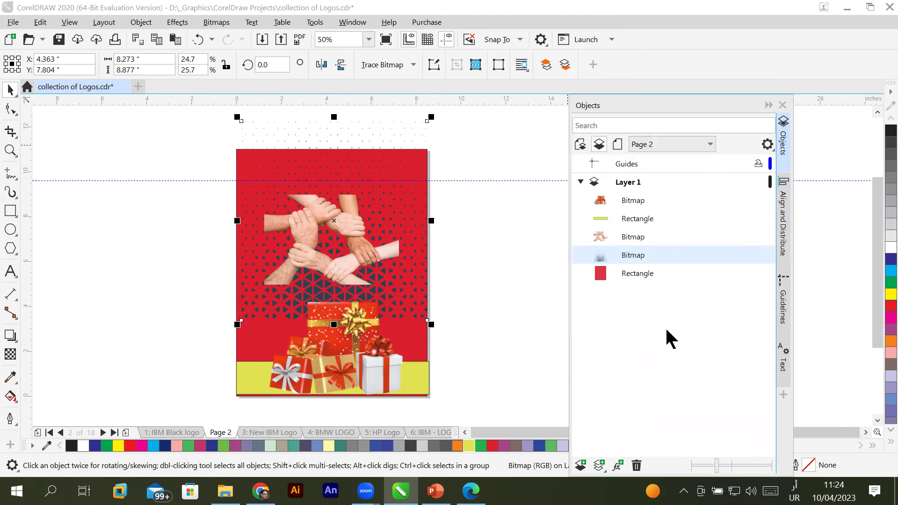
click(618, 145)
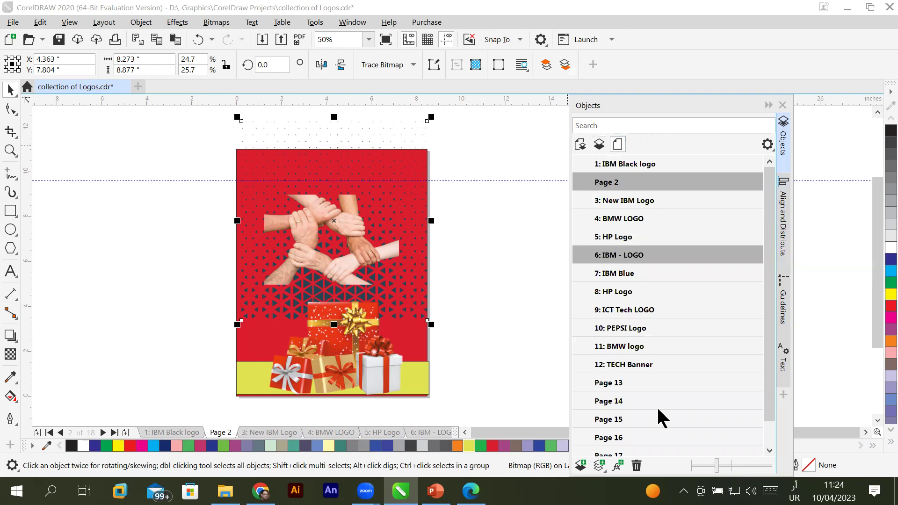
Step: Browse pages 1, 3 and 4: BMW LOGO, then return to Page 2 and open its context menu
click(607, 185)
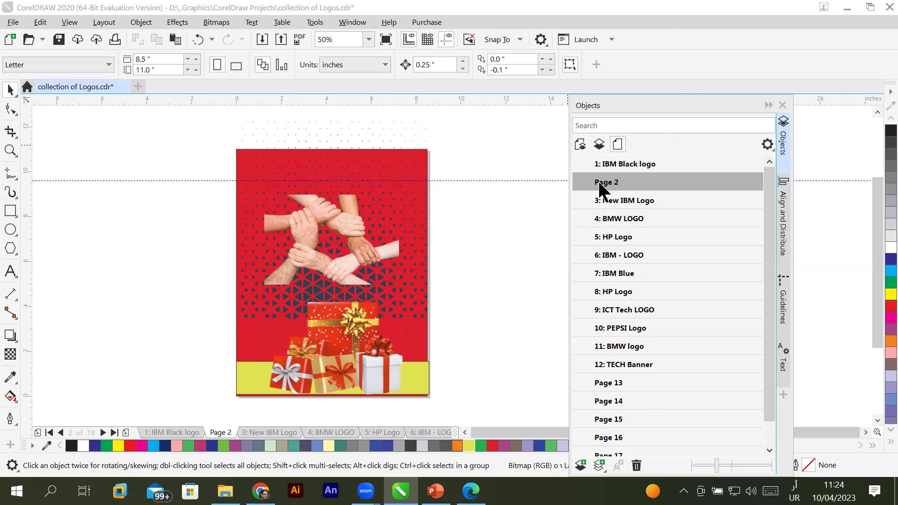
click(614, 163)
click(614, 181)
click(615, 199)
click(607, 218)
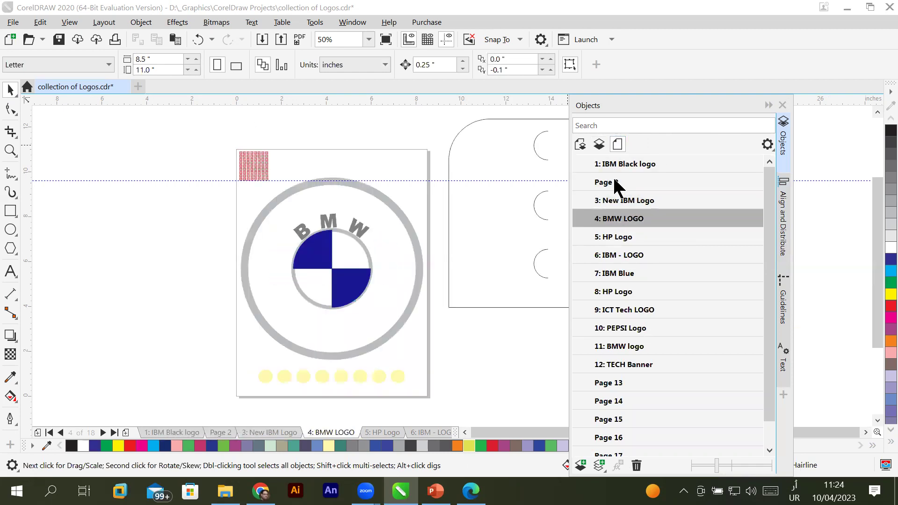
click(614, 181)
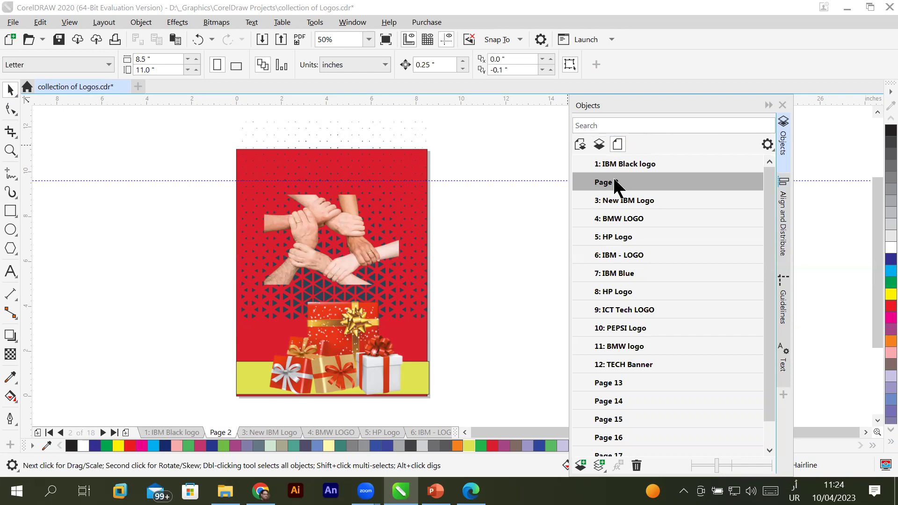
right_click(615, 184)
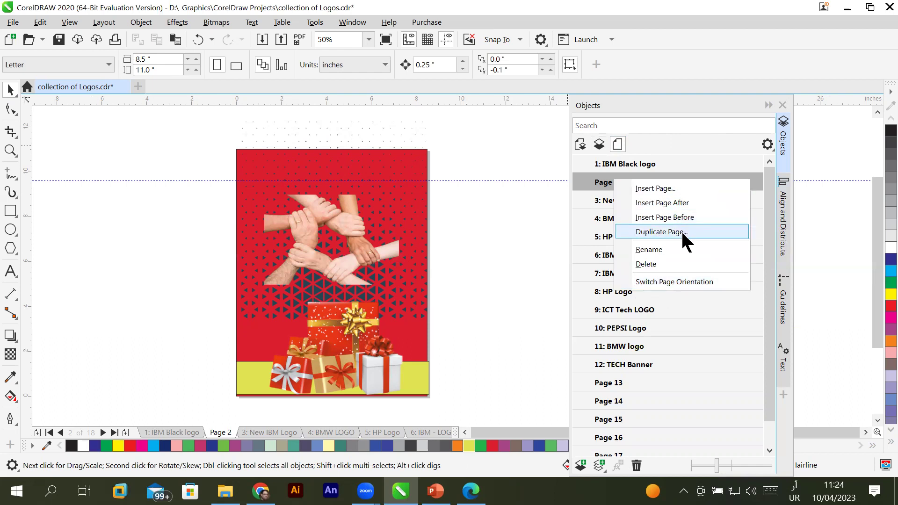
Step: Rename Page 2 to 'Shopping Gift Page', switching the keyboard to English first
click(674, 251)
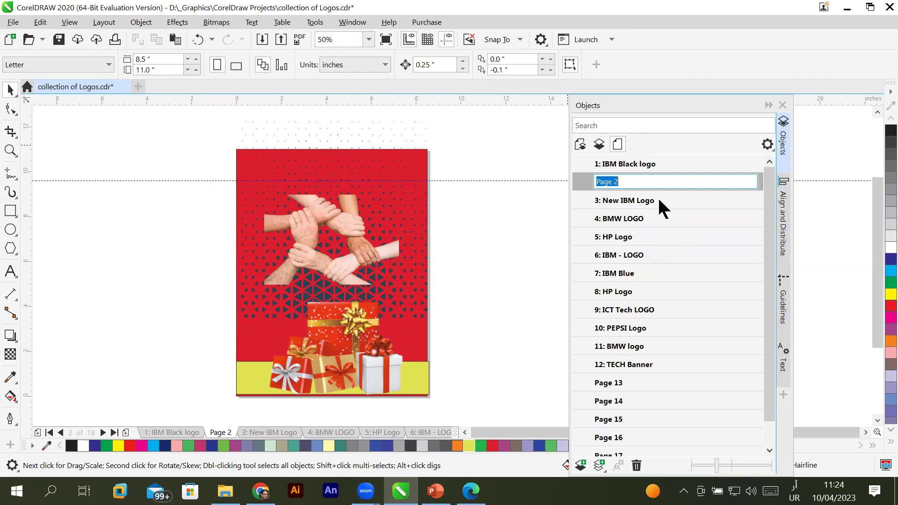
text(ۃ)
key(super+space)
text(Gi)
key(BackSpace)
key(BackSpace)
text(Shopping Gift Page)
key(Return)
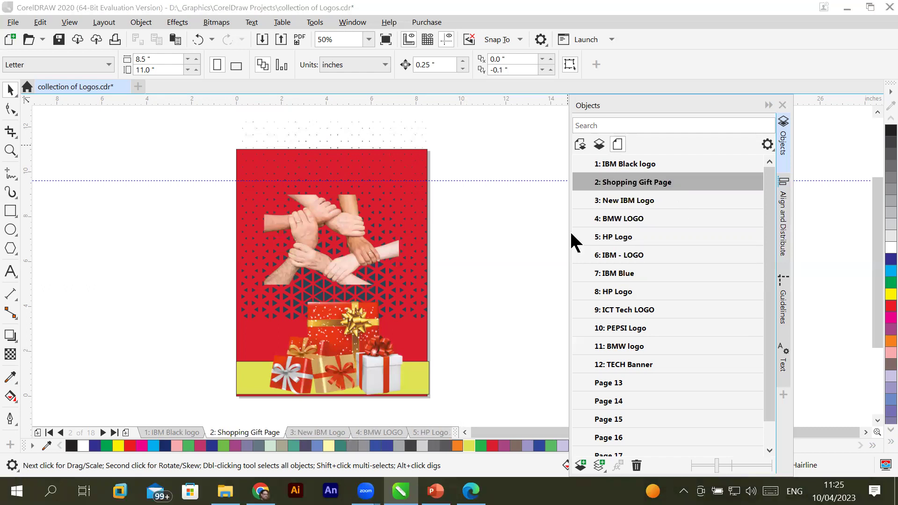
right_click(234, 433)
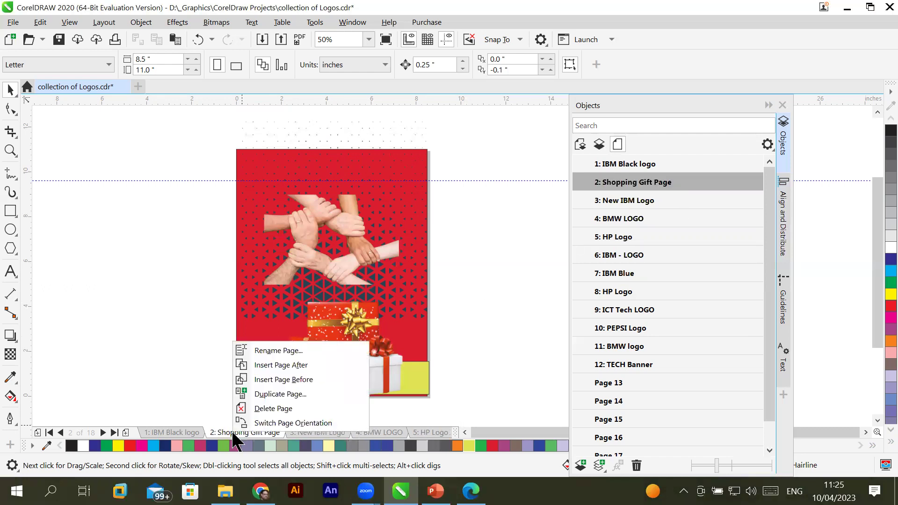
click(103, 21)
mouse_move(140, 114)
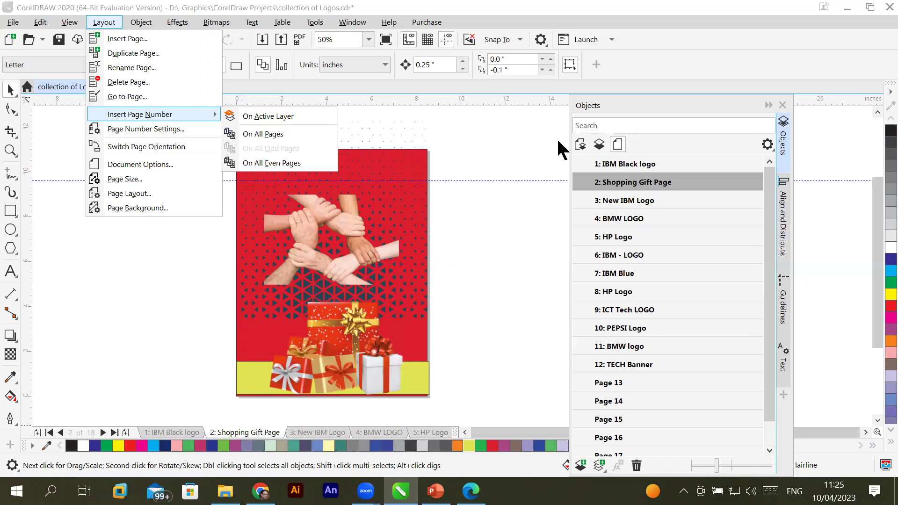
click(628, 184)
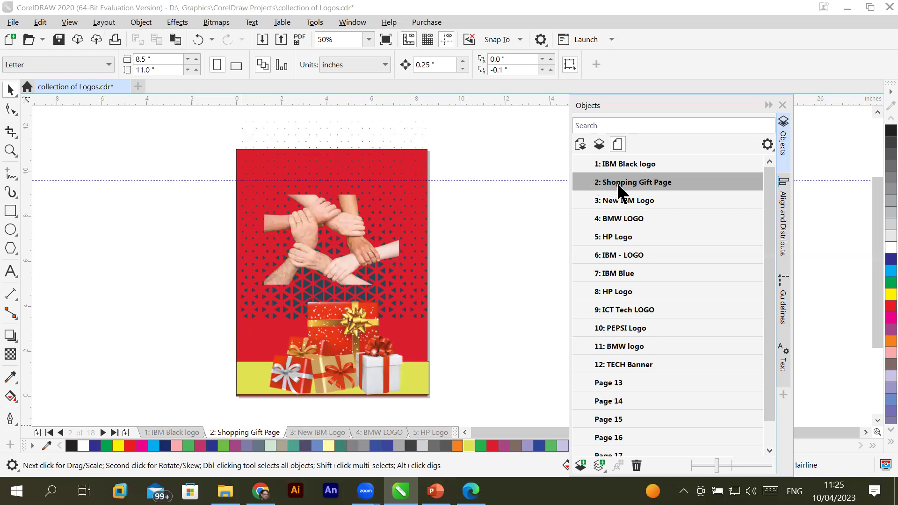
Step: Select Layer 1 and each of its five objects in turn in the Objects docker
click(599, 145)
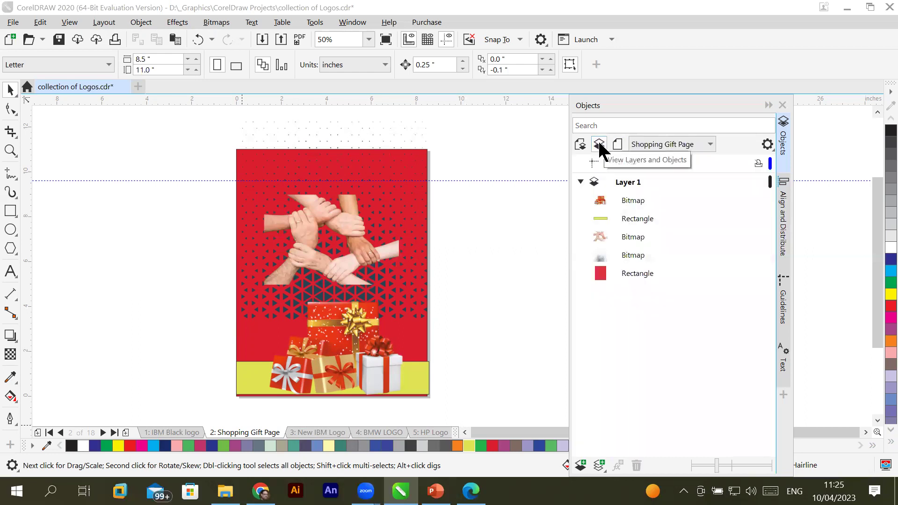
click(623, 183)
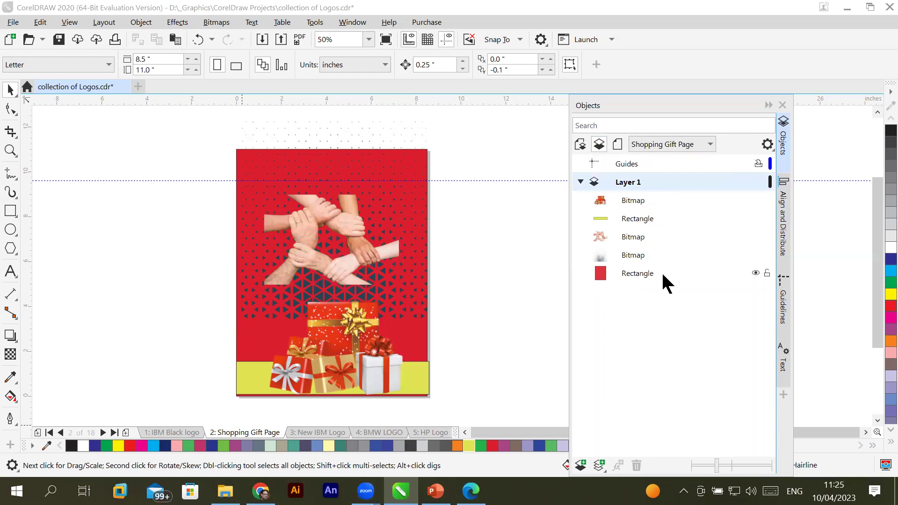
click(637, 276)
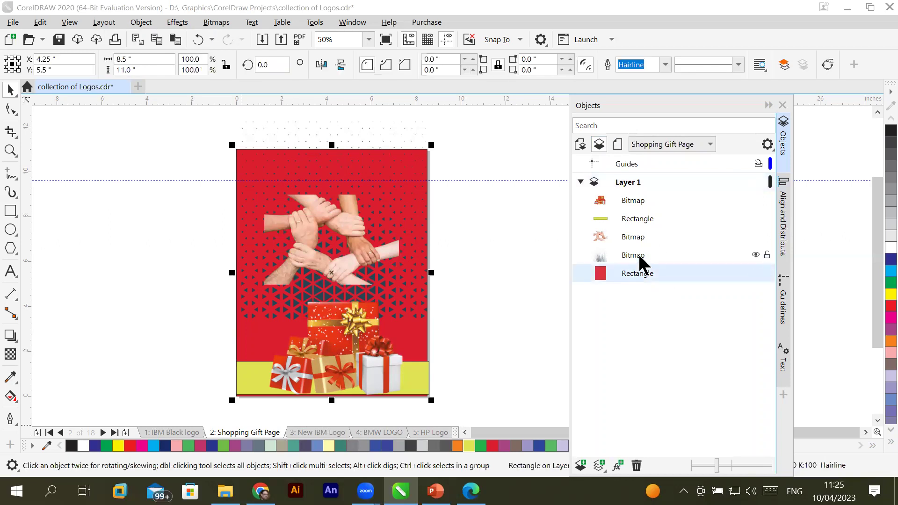
click(640, 256)
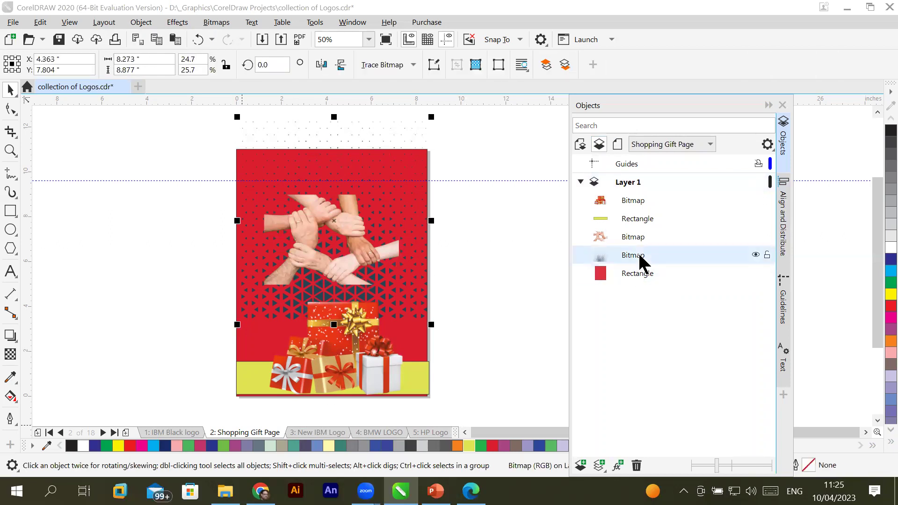
click(641, 235)
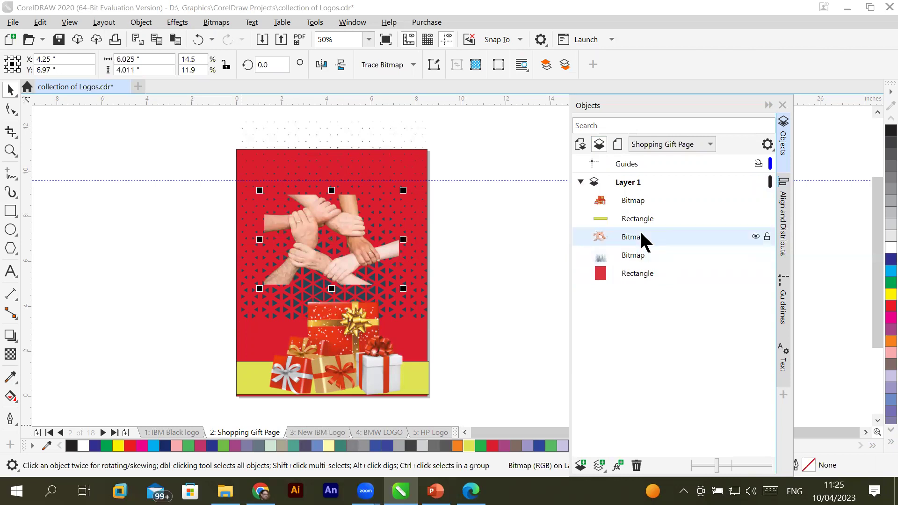
click(645, 220)
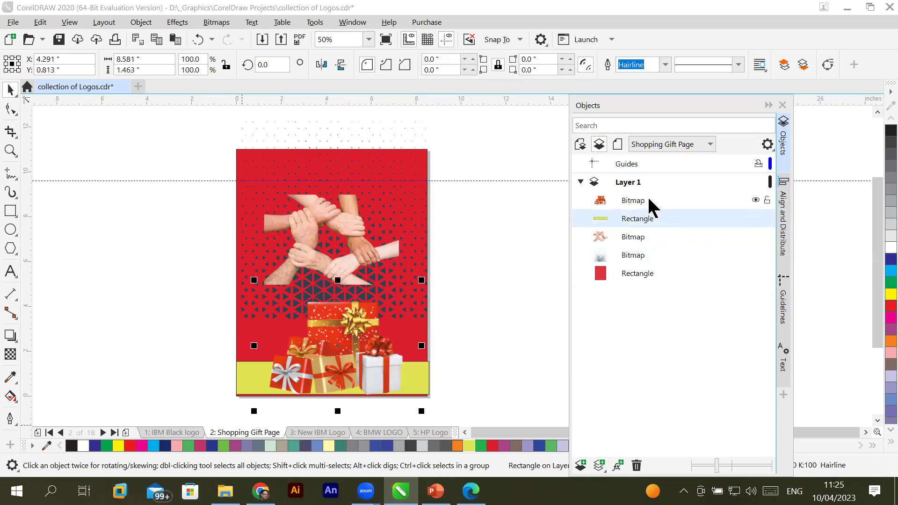
click(650, 204)
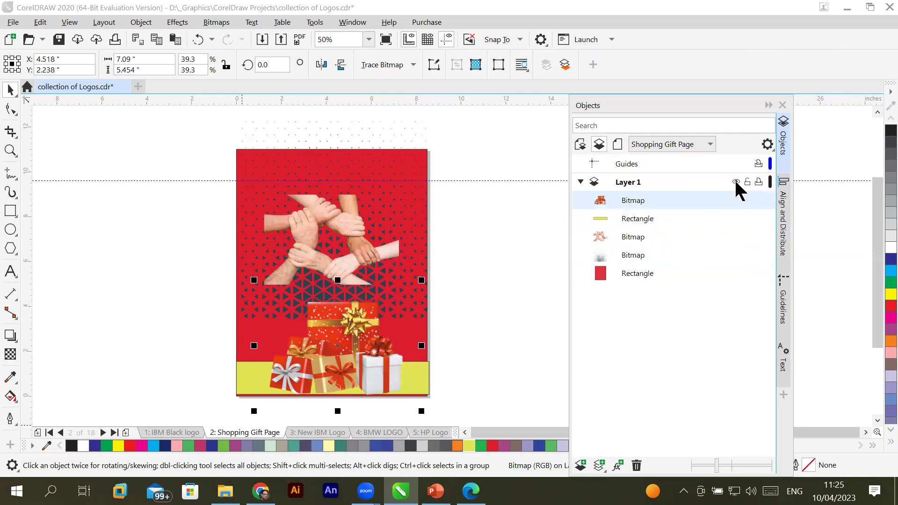
Step: Toggle Layer 1's visibility off and on, then lock the layer
click(736, 183)
click(737, 183)
click(748, 182)
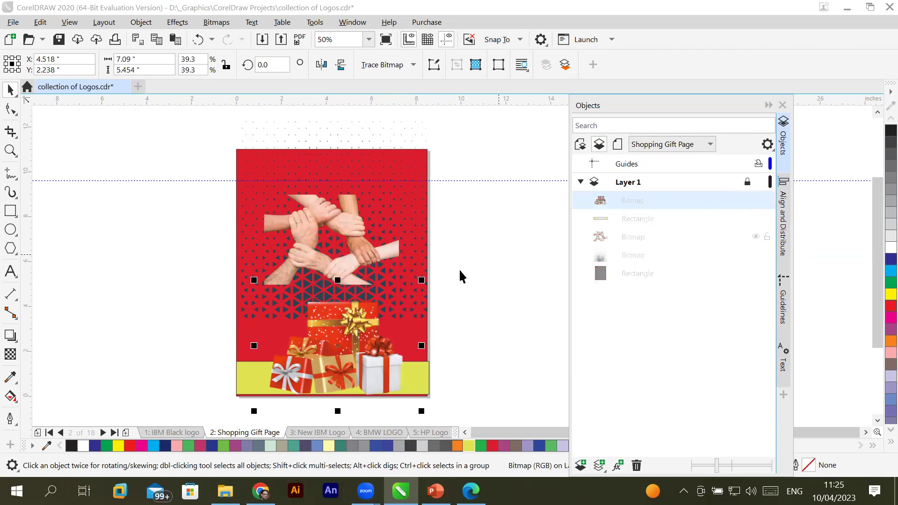
click(192, 262)
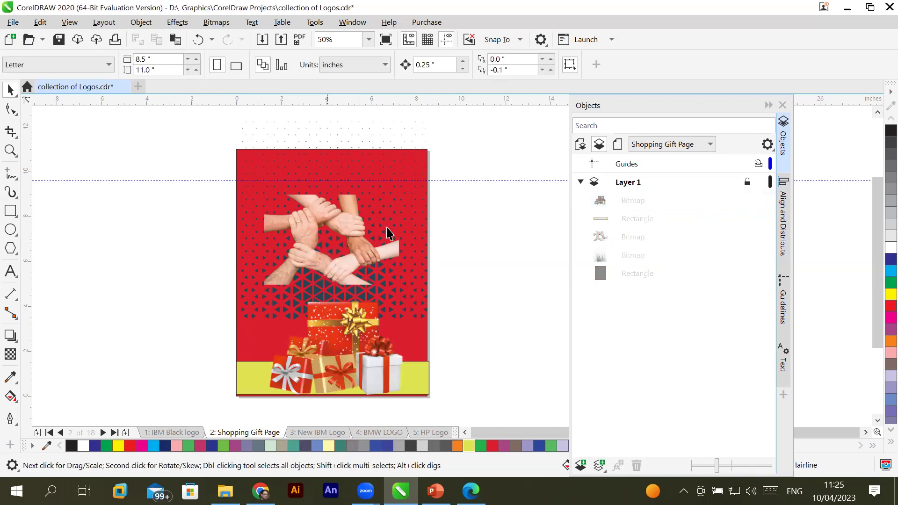
Step: Unlock Layer 1 again in the Objects docker
mouse_move(674, 181)
click(748, 183)
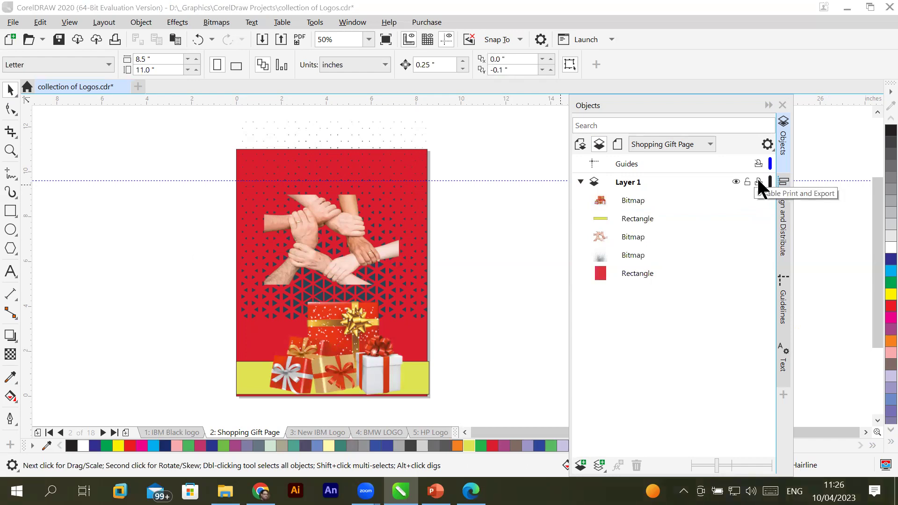
click(648, 237)
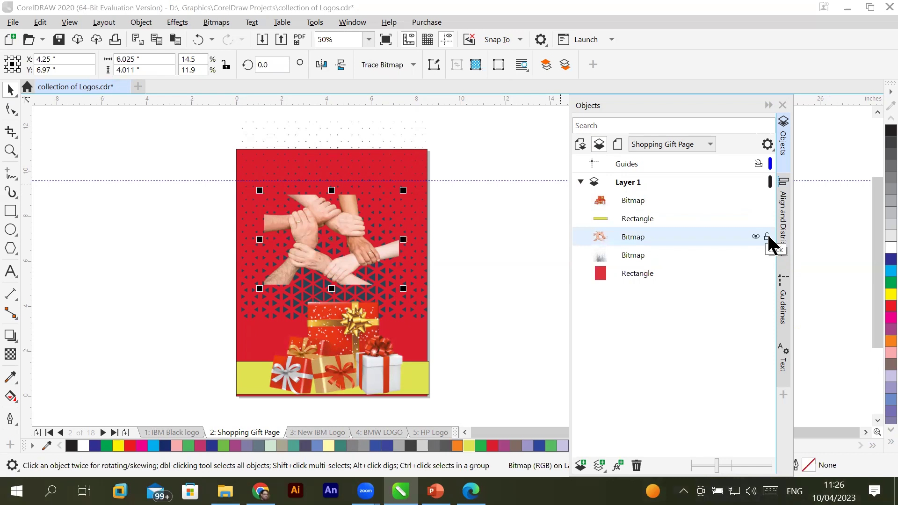
click(670, 184)
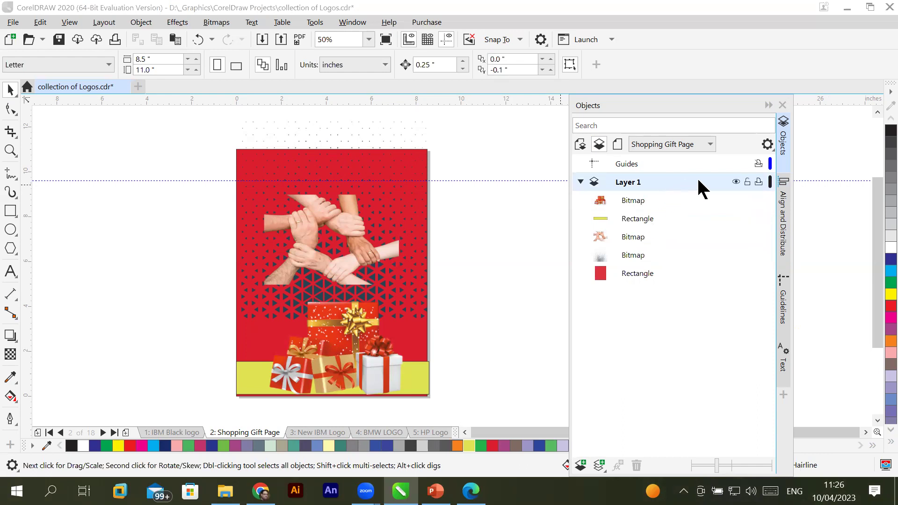
click(747, 181)
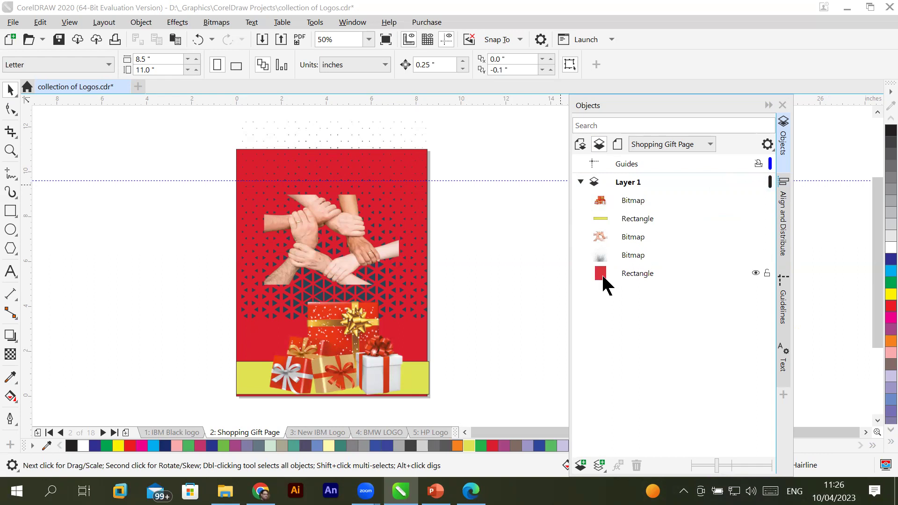
Step: Lock only the triangle-pattern bitmap and confirm it can no longer be selected
click(633, 255)
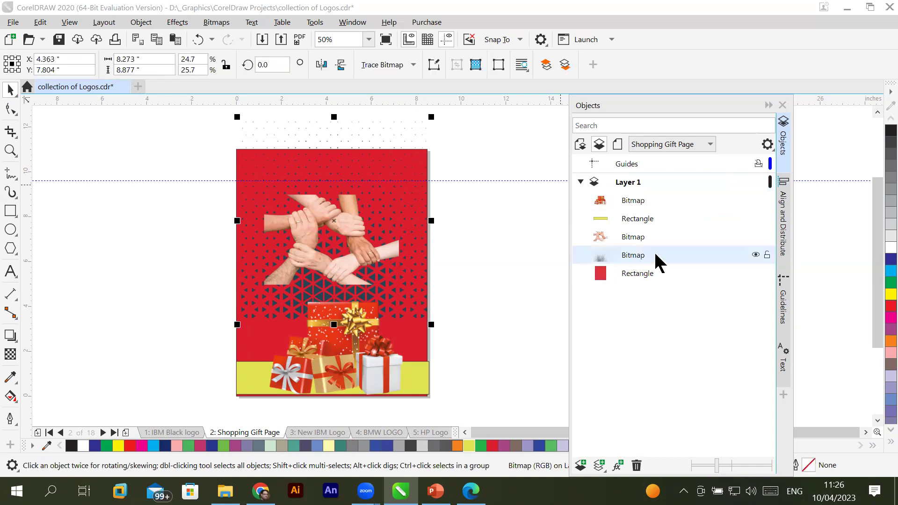
click(767, 255)
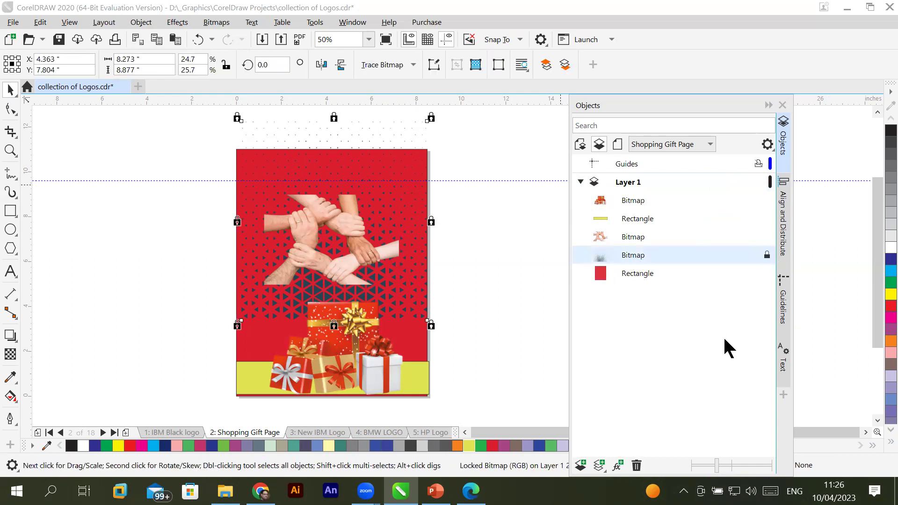
click(268, 277)
key(Escape)
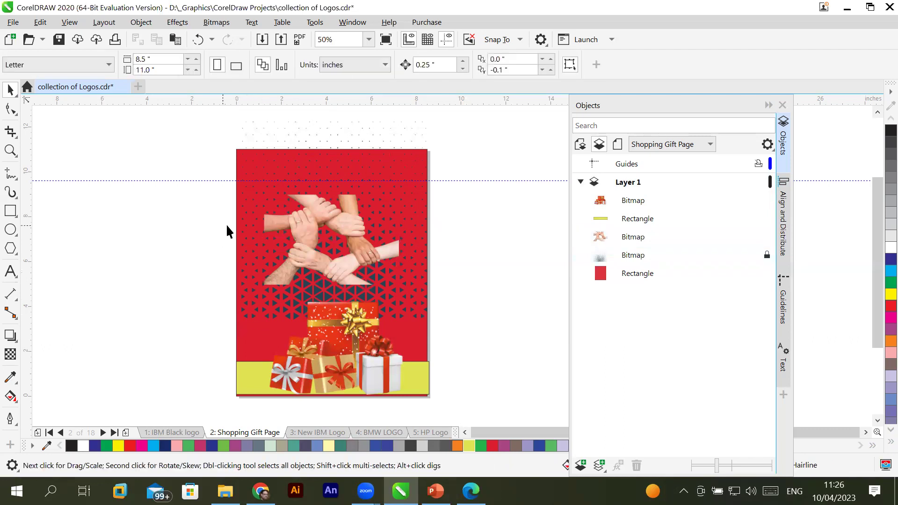
scroll(226, 229, up, 2)
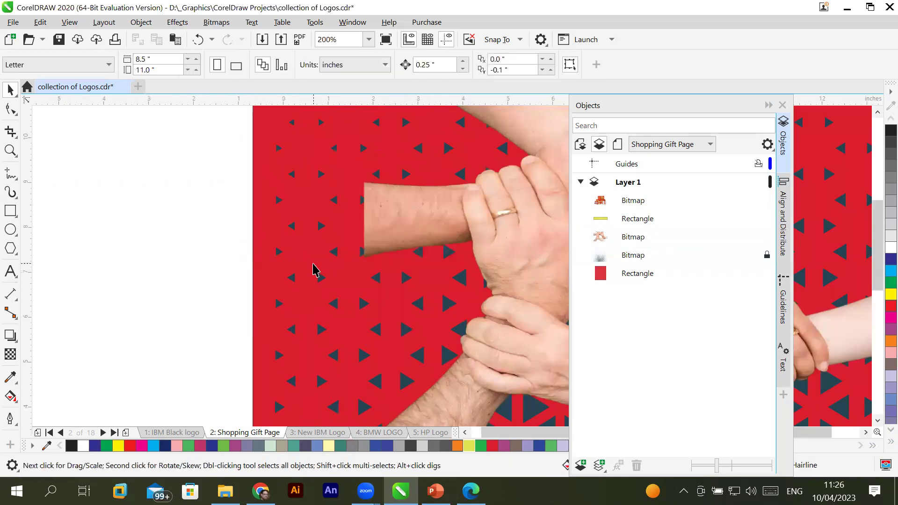
scroll(319, 269, down, 2)
scroll(461, 304, up, 1)
scroll(461, 304, down, 2)
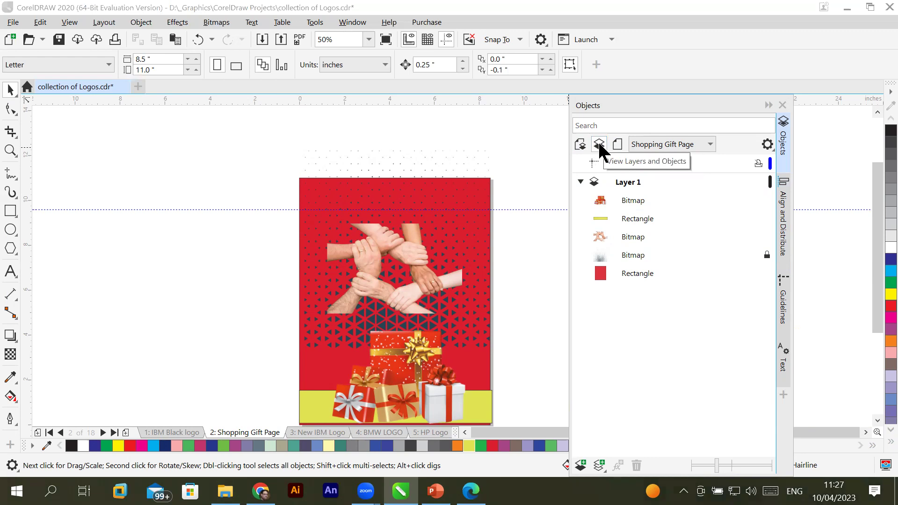
Step: Show all pages with their layers, then collapse pages 1 through 7
click(581, 144)
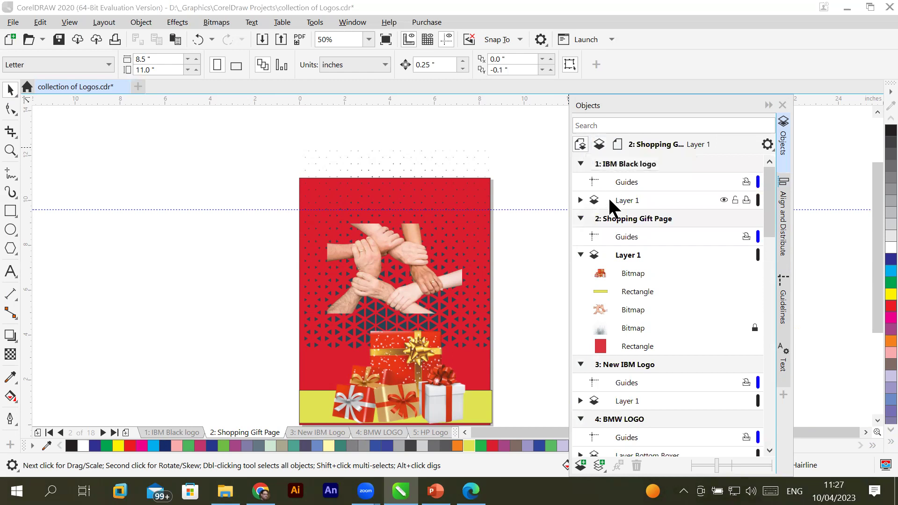
click(581, 164)
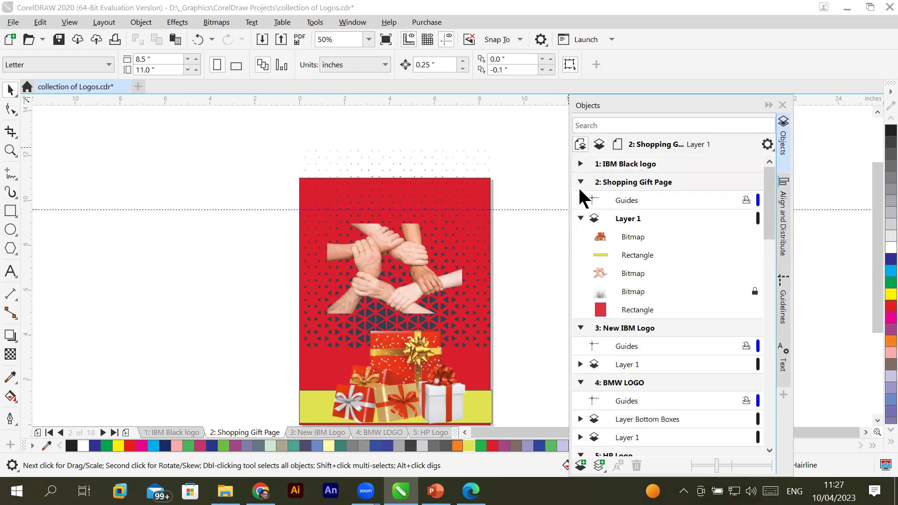
click(580, 182)
click(581, 200)
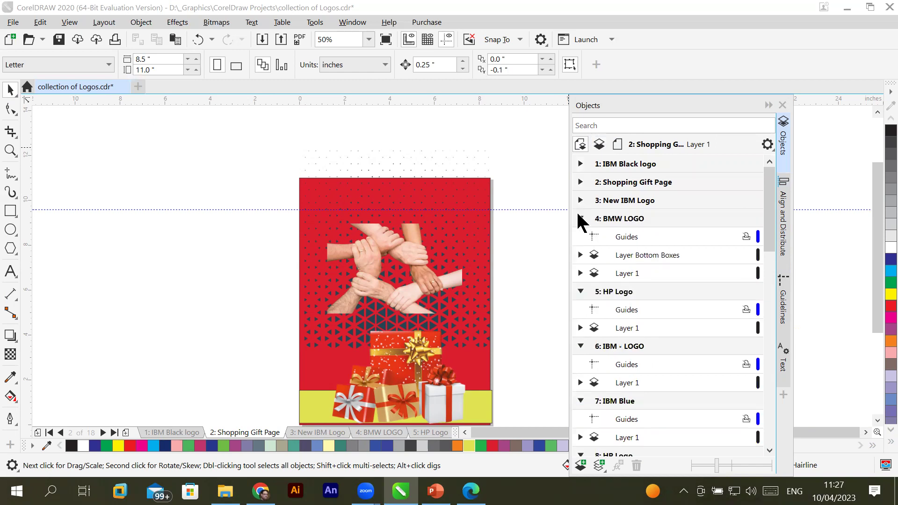
click(580, 218)
click(580, 237)
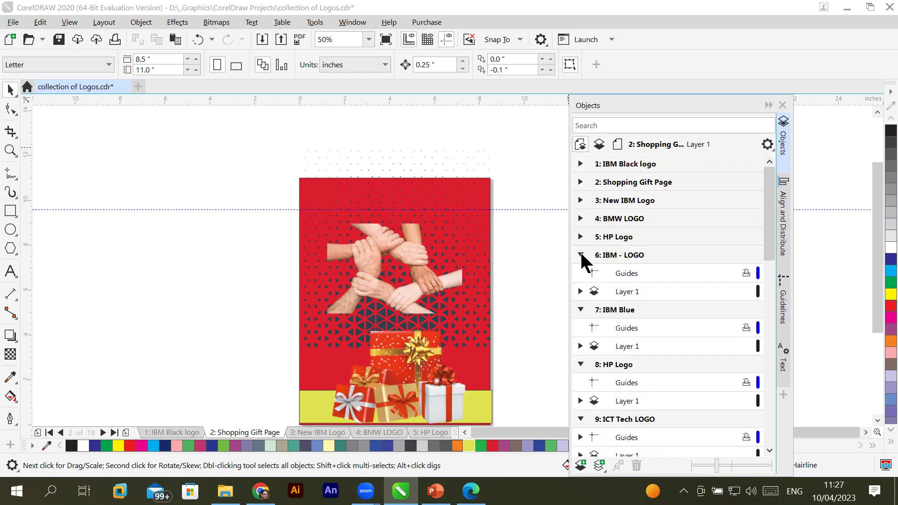
click(581, 255)
click(581, 273)
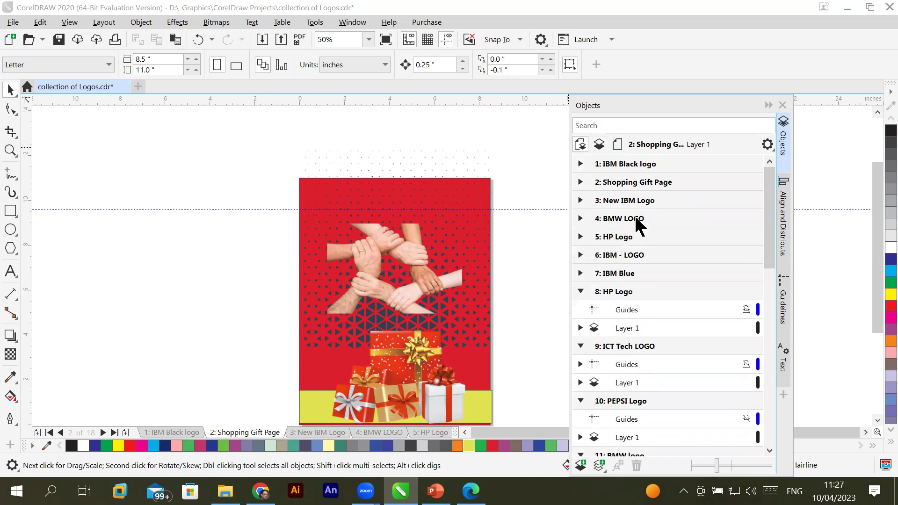
Step: Compare the pages-only and layers views, then open page 4: BMW LOGO
click(616, 142)
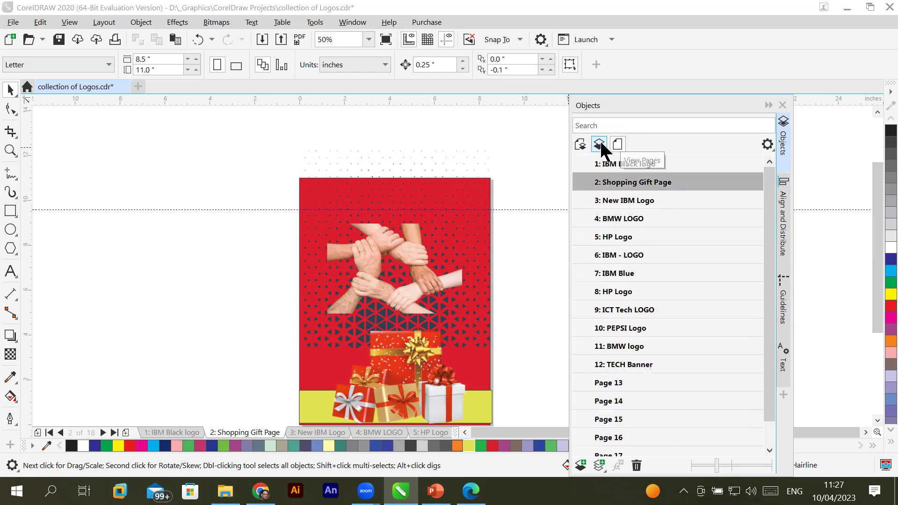
click(598, 142)
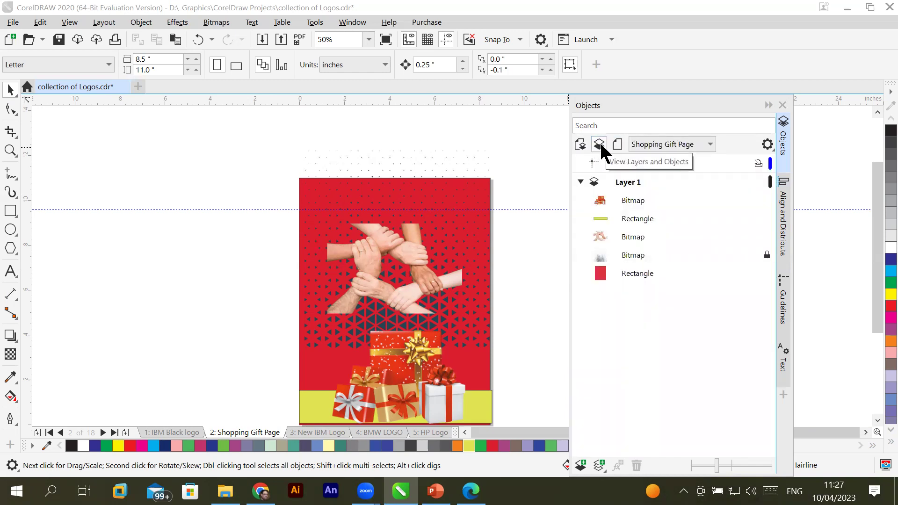
click(617, 145)
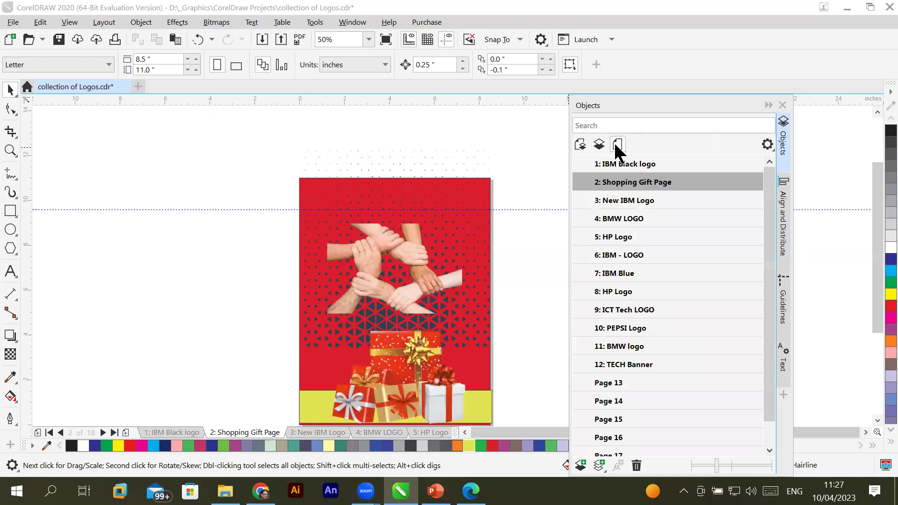
click(607, 214)
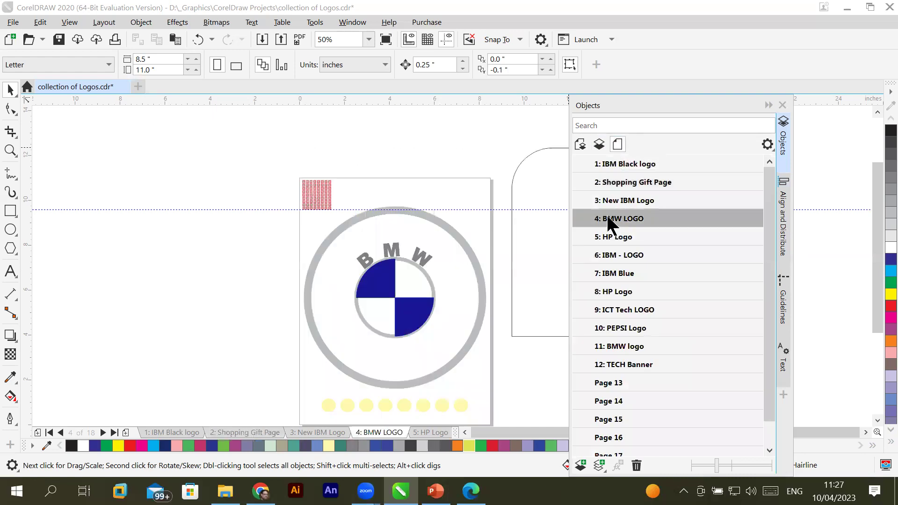
Step: Inspect BMW LOGO's Layer Bottom Boxes, then open page 9: ICT Tech LOGO
click(599, 144)
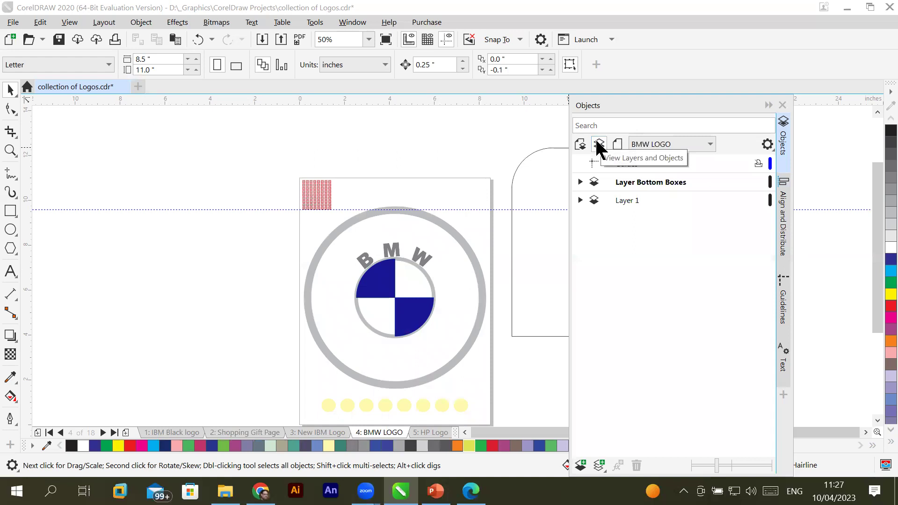
click(580, 182)
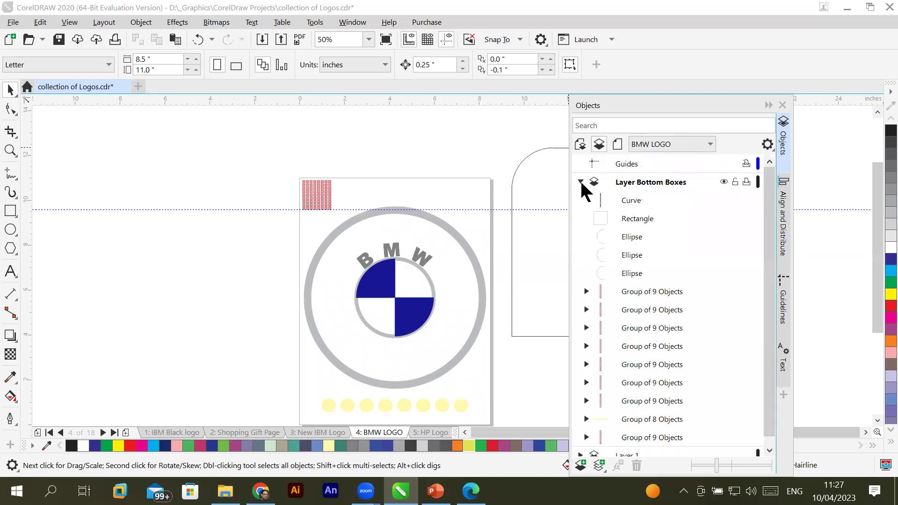
mouse_move(650, 181)
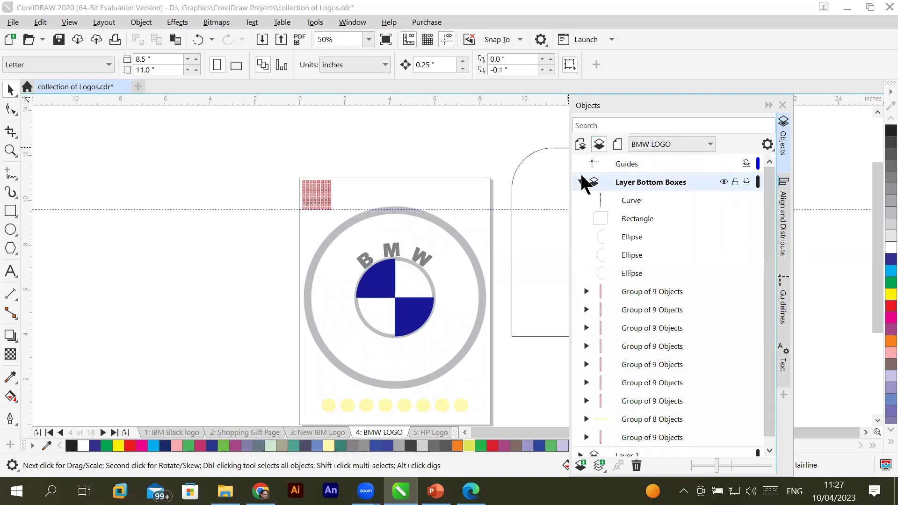
click(581, 182)
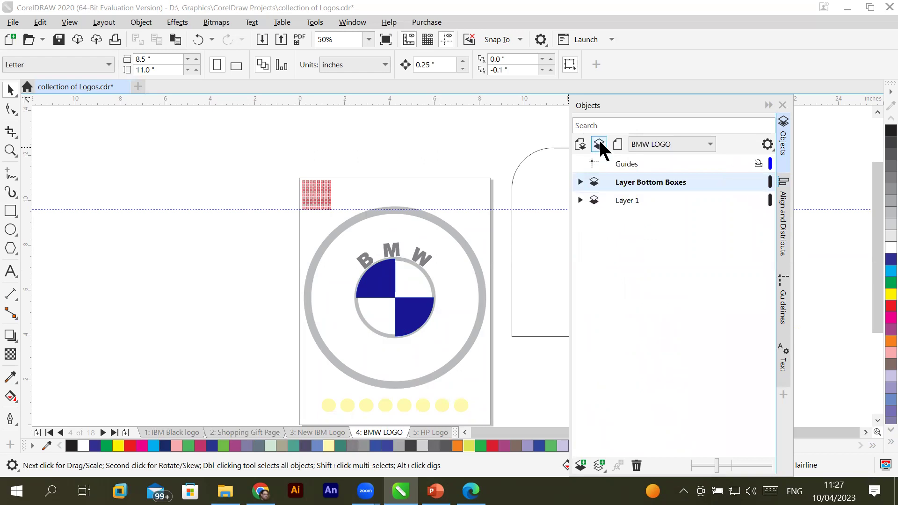
click(618, 145)
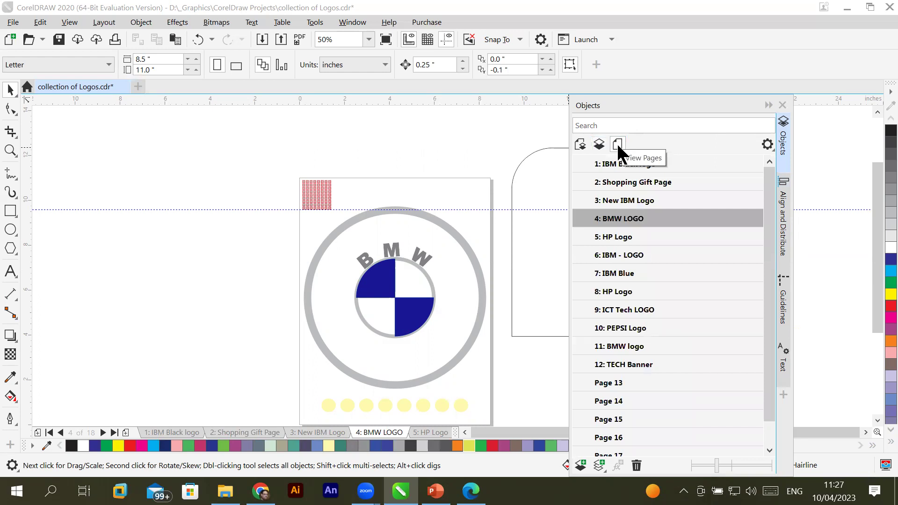
click(628, 310)
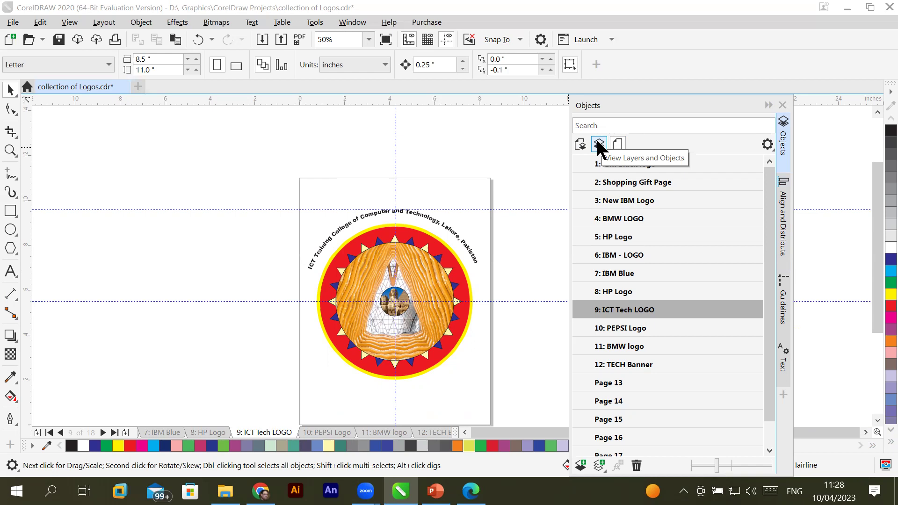
Step: Expand ICT Tech LOGO's Layer 1 to browse its objects, then show every page's layers and objects
click(599, 144)
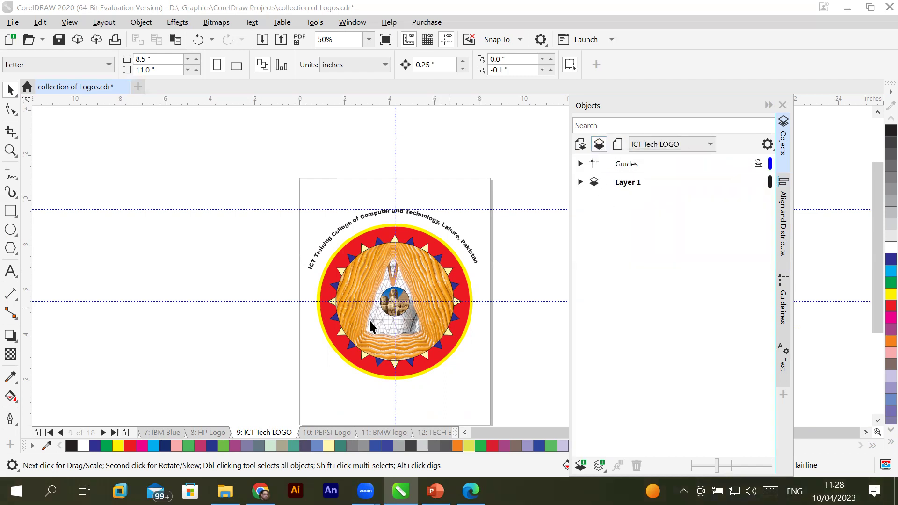
click(580, 182)
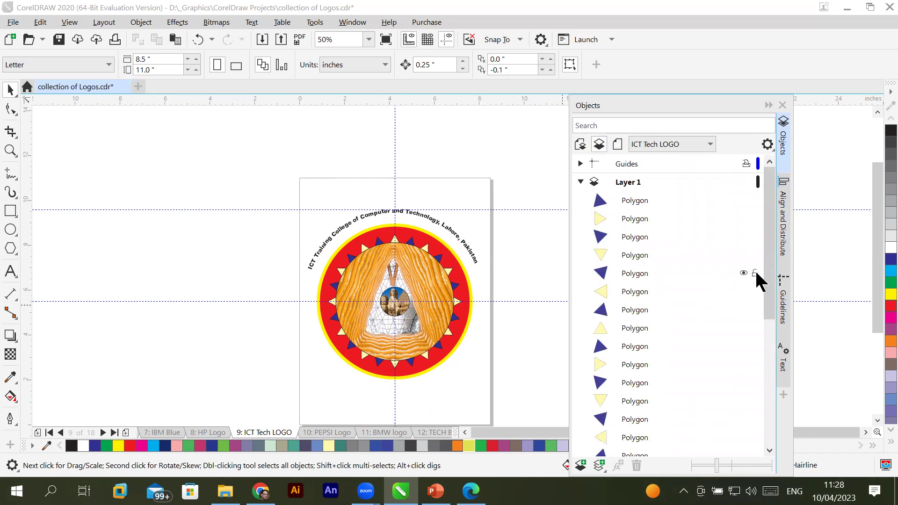
drag(769, 293, 772, 421)
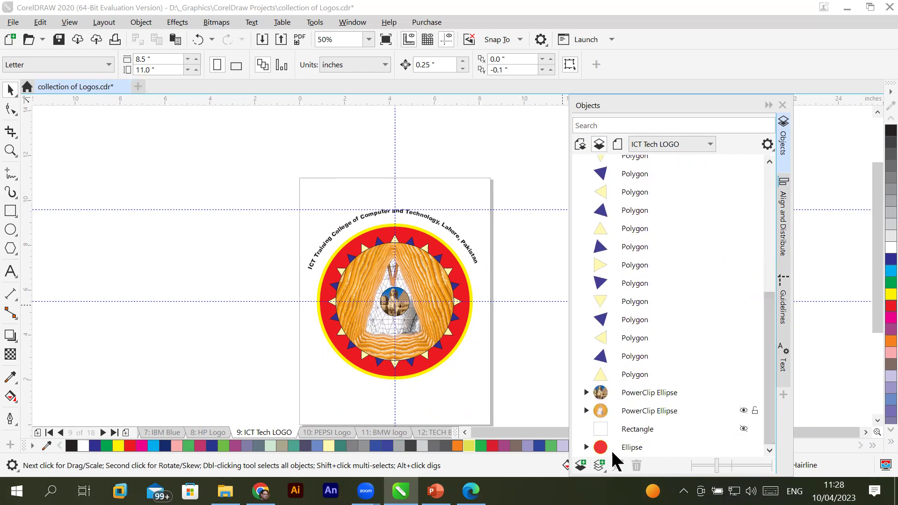
drag(769, 351, 795, 220)
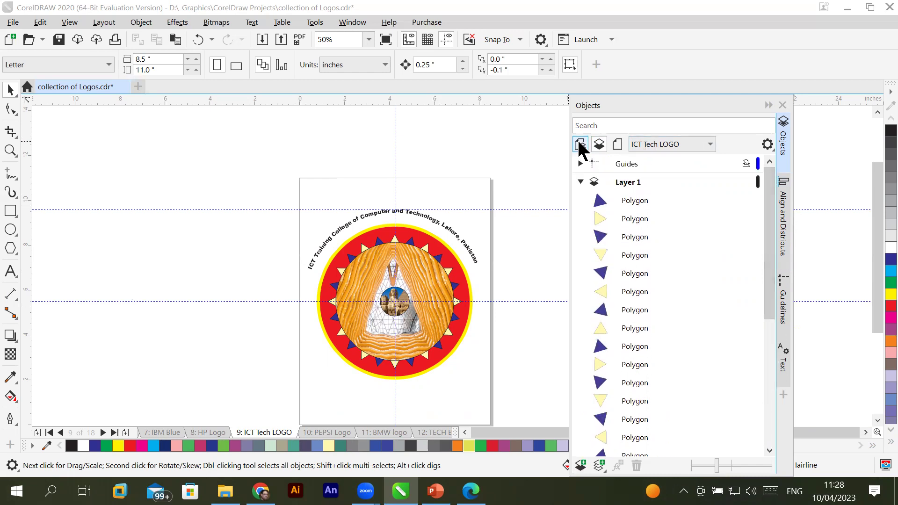
click(580, 145)
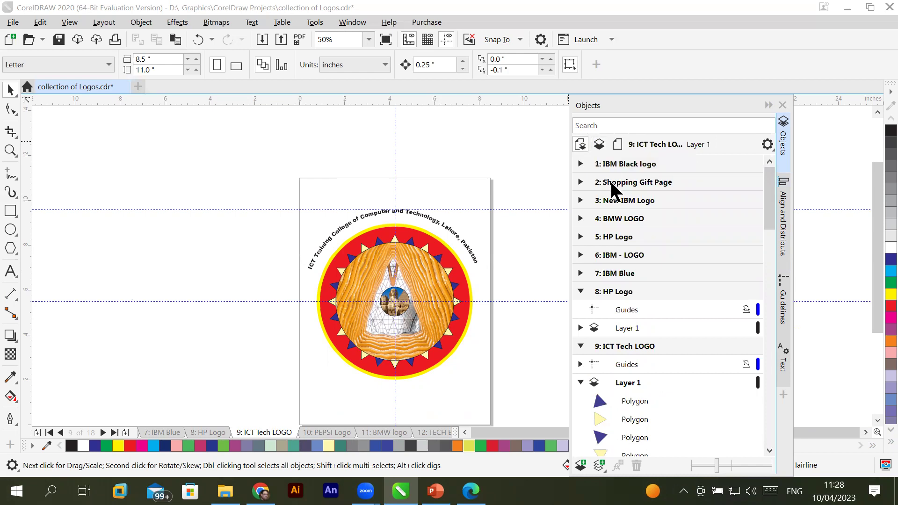
Step: Open 2: Shopping Gift Page and select its Layer 1, then list pages only
click(603, 182)
click(580, 183)
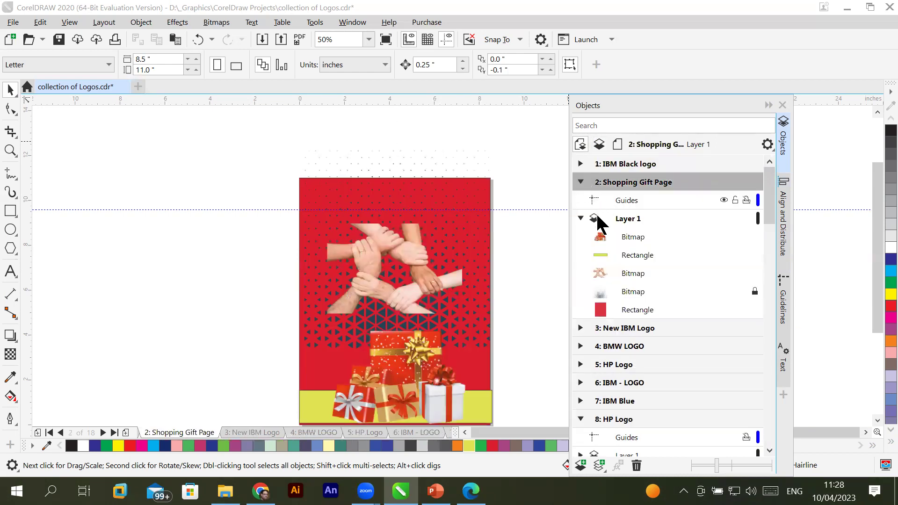
click(627, 219)
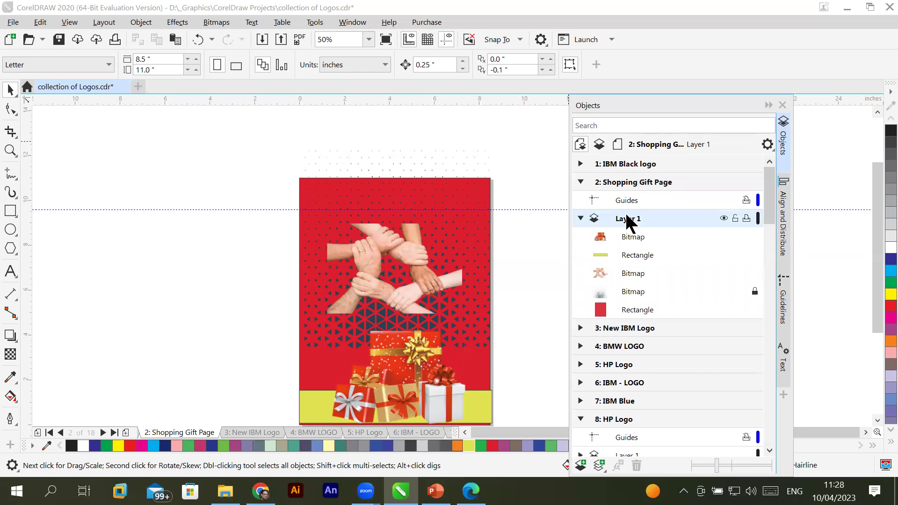
click(617, 145)
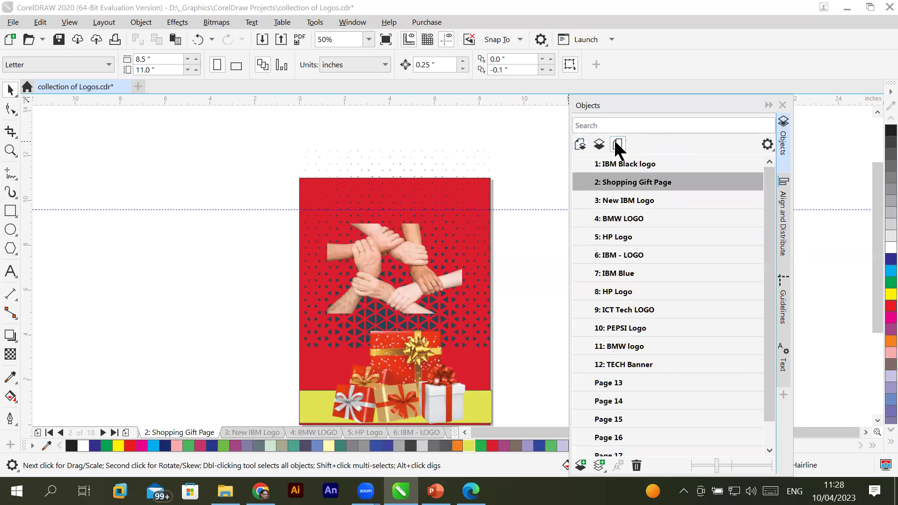
Step: Browse HP Logo, PEPSI Logo, Pages 14–16 and IBM Black logo, then return to Shopping Gift Page
click(615, 294)
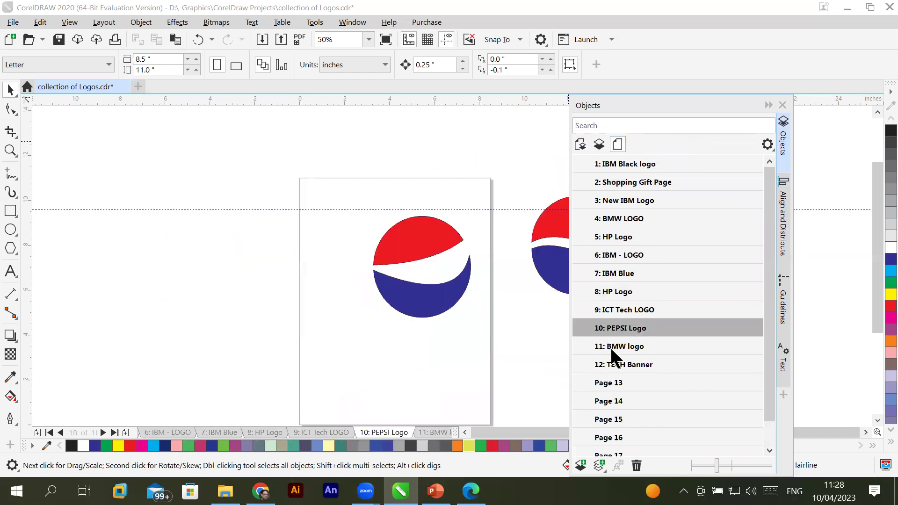
click(610, 347)
click(604, 385)
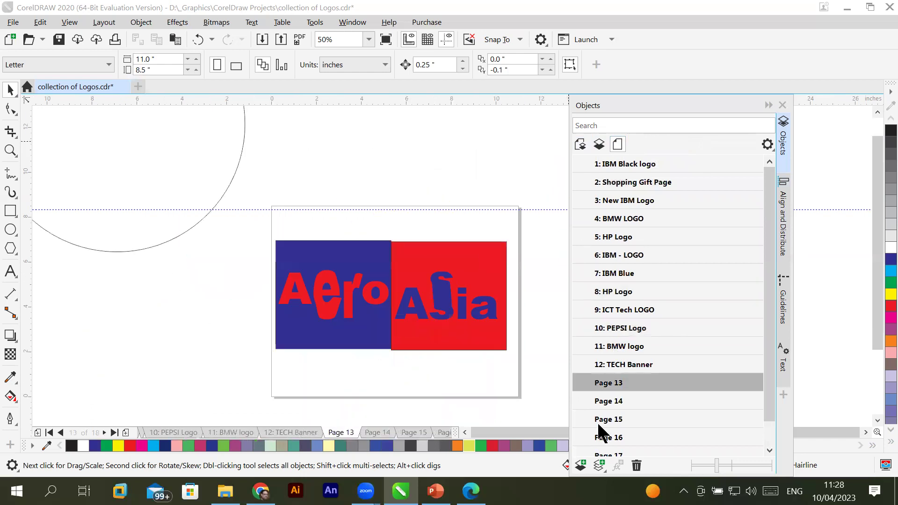
click(600, 403)
click(602, 419)
click(609, 436)
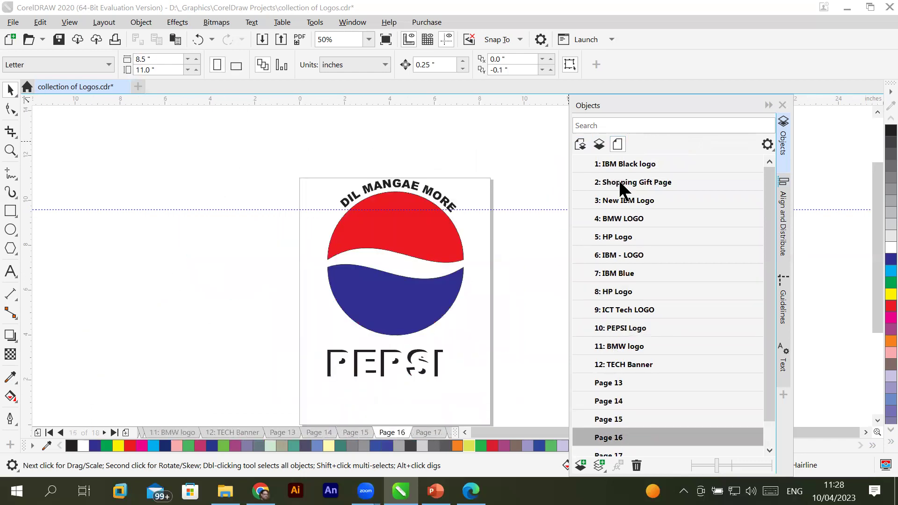
click(619, 165)
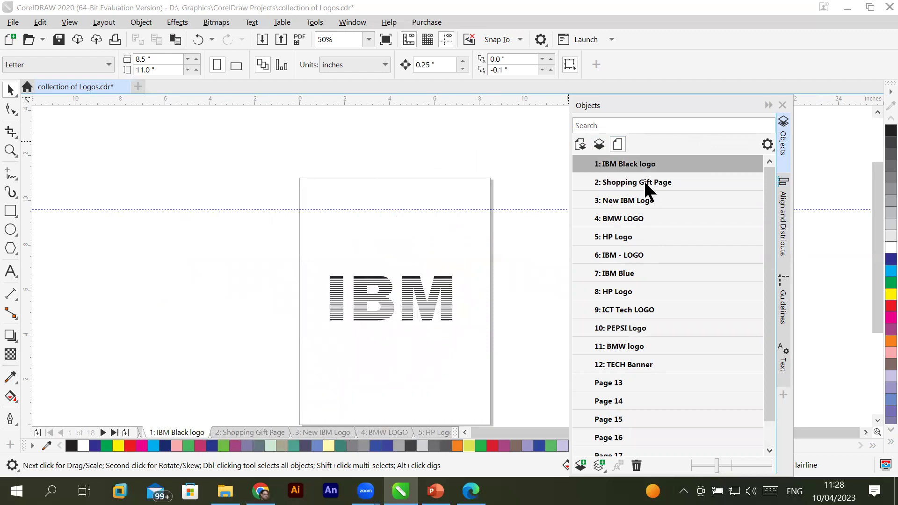
click(645, 182)
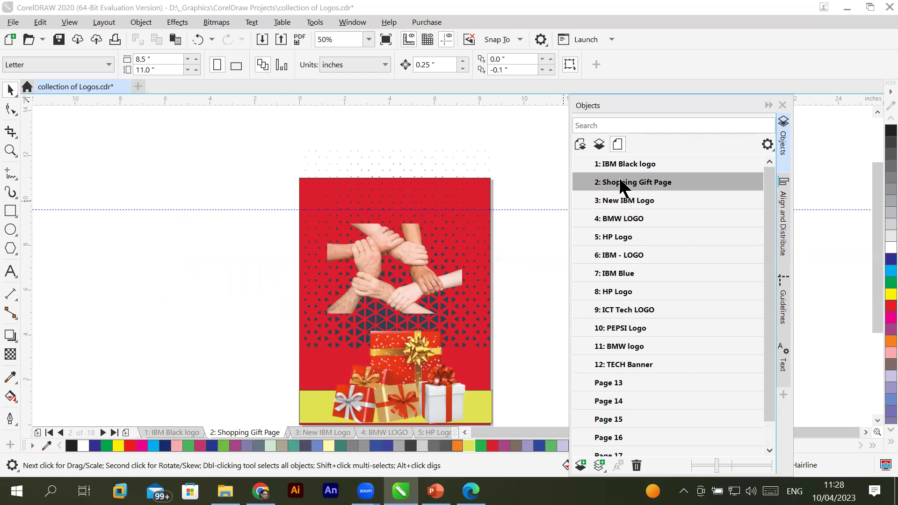
Step: Show only the current page's layers, then visit New IBM Logo and IBM Blue via the page dropdown
click(597, 142)
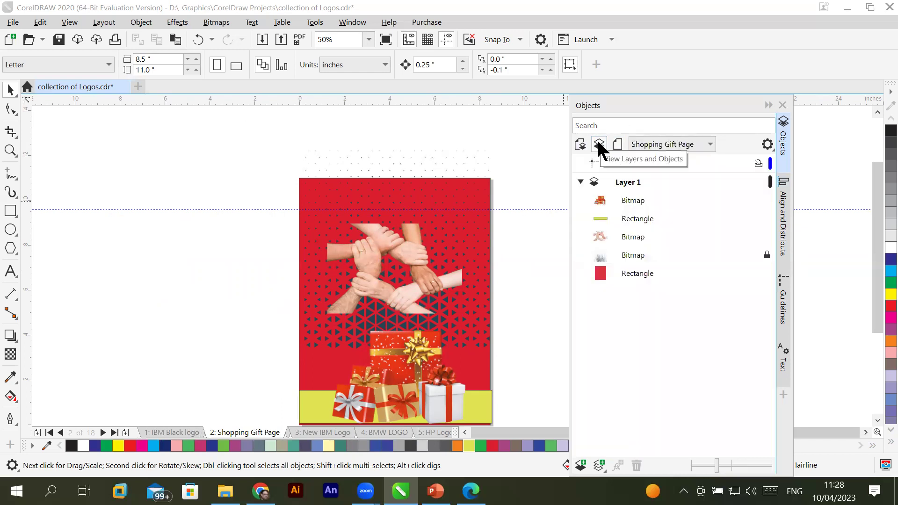
click(708, 143)
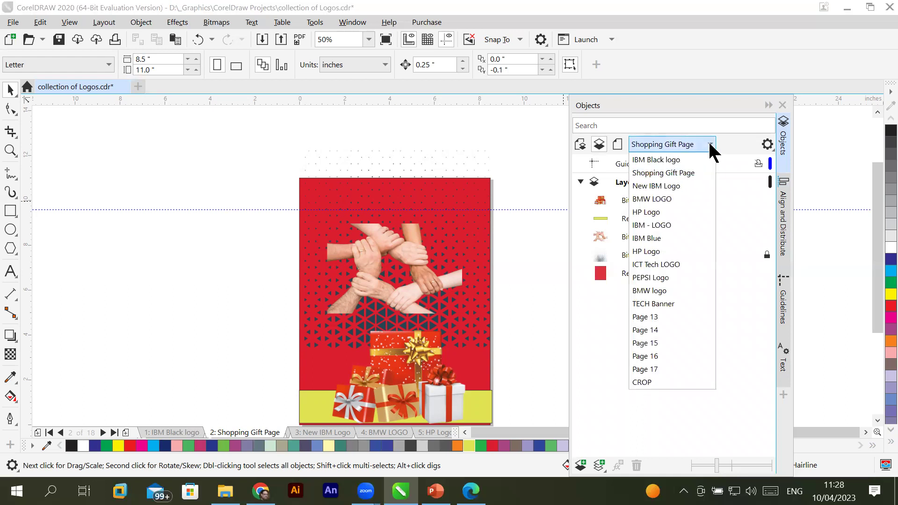
click(710, 144)
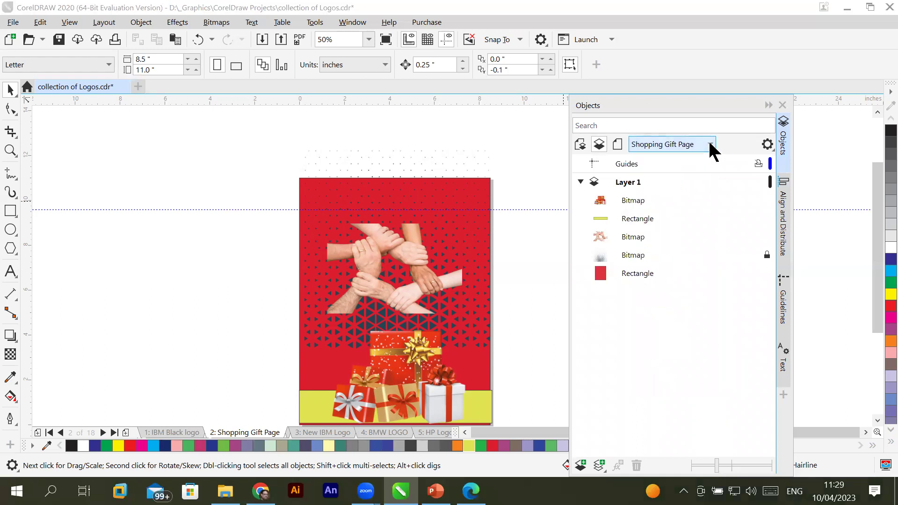
click(711, 145)
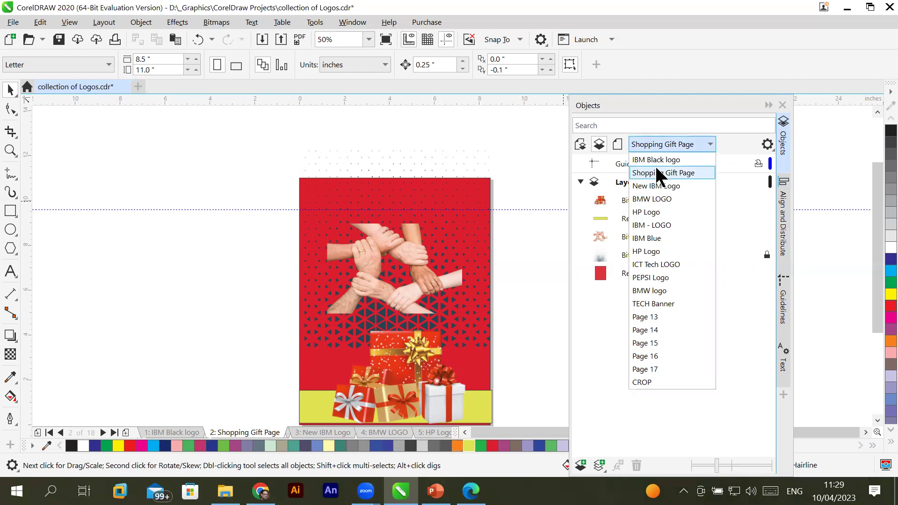
click(647, 187)
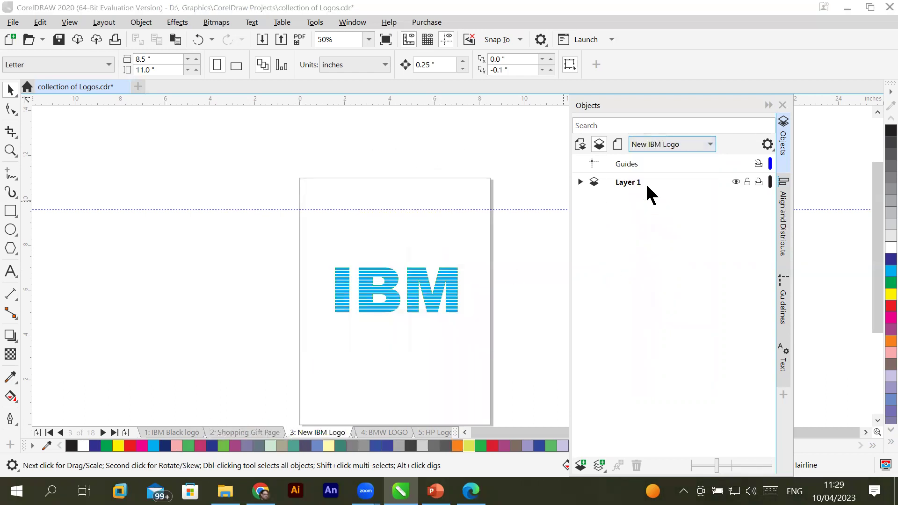
click(672, 143)
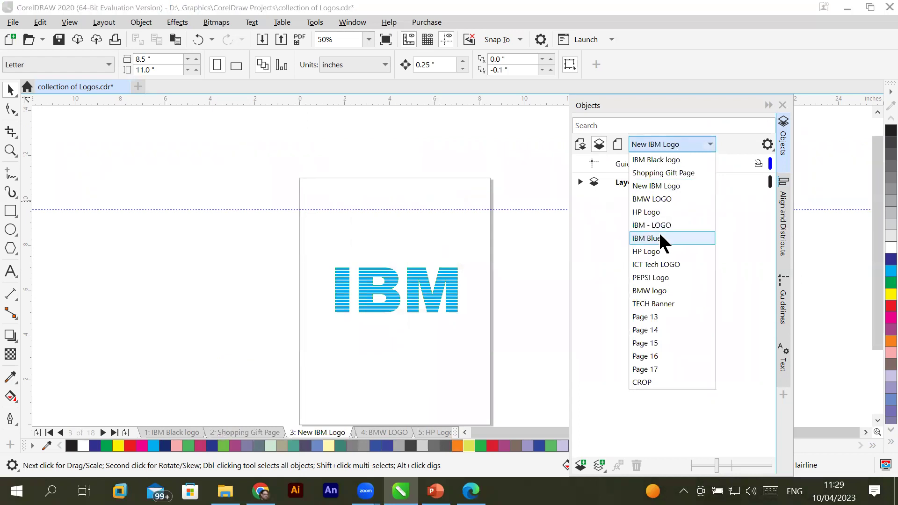
click(659, 237)
Step: Visit the BMW logo and IBM Black logo pages, then return to Shopping Gift Page
click(677, 144)
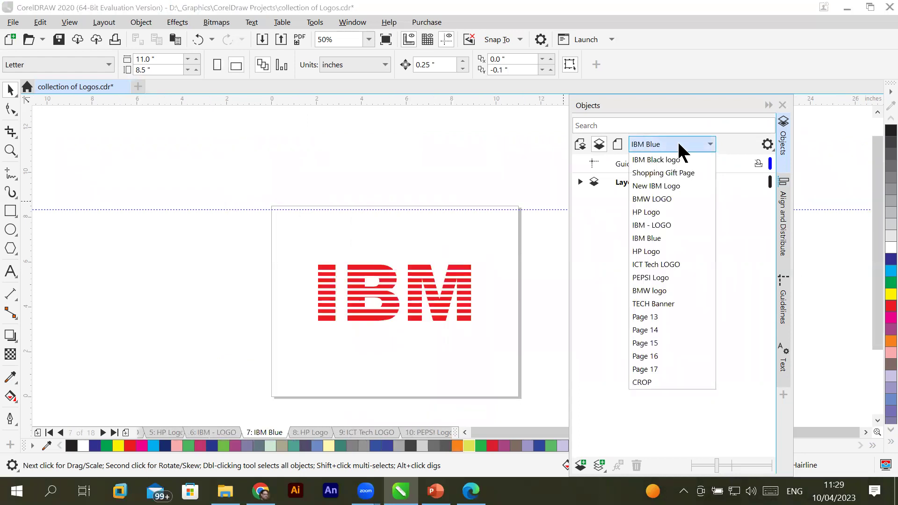
click(663, 293)
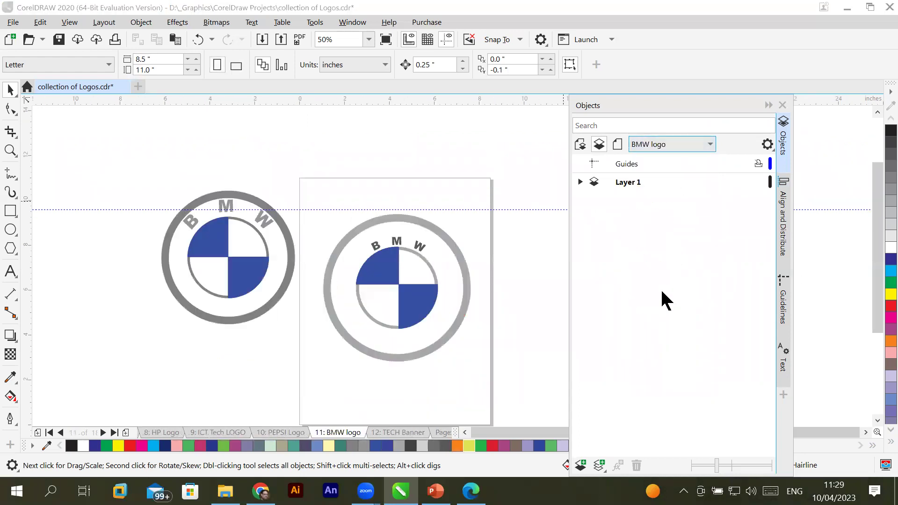
click(708, 145)
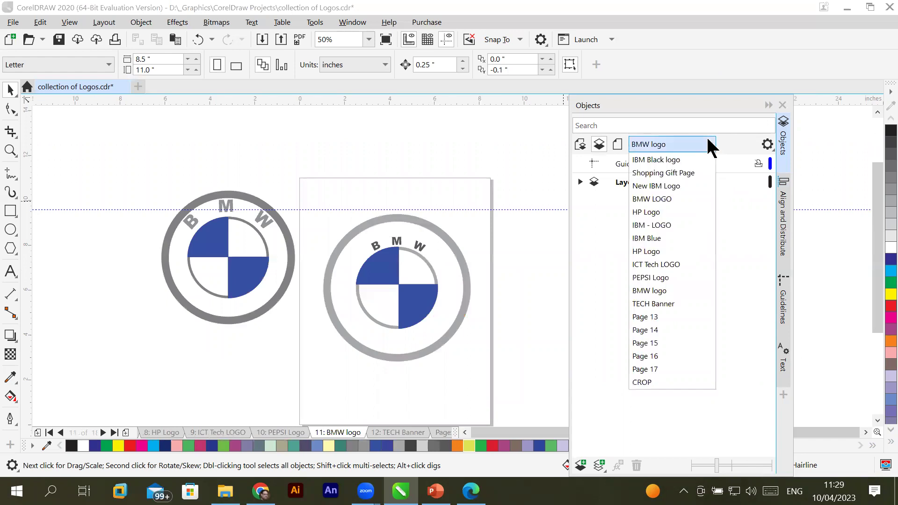
click(666, 163)
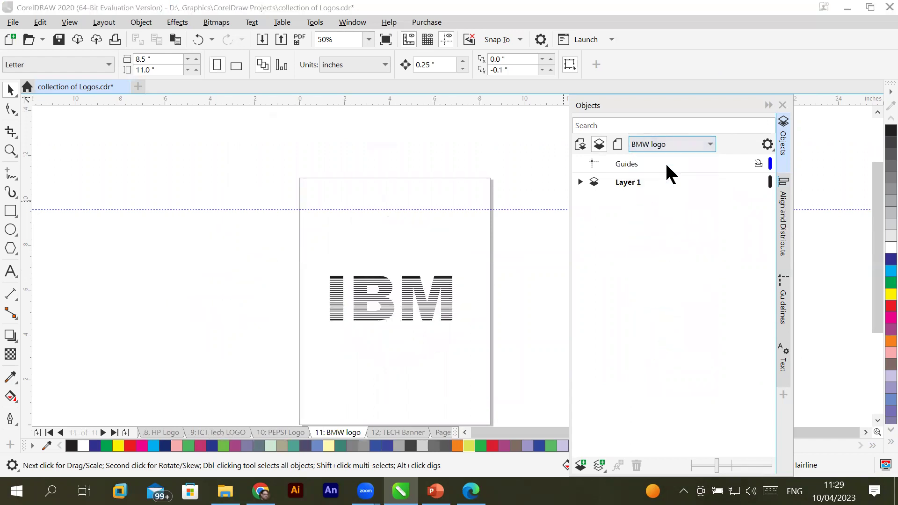
click(687, 144)
click(690, 173)
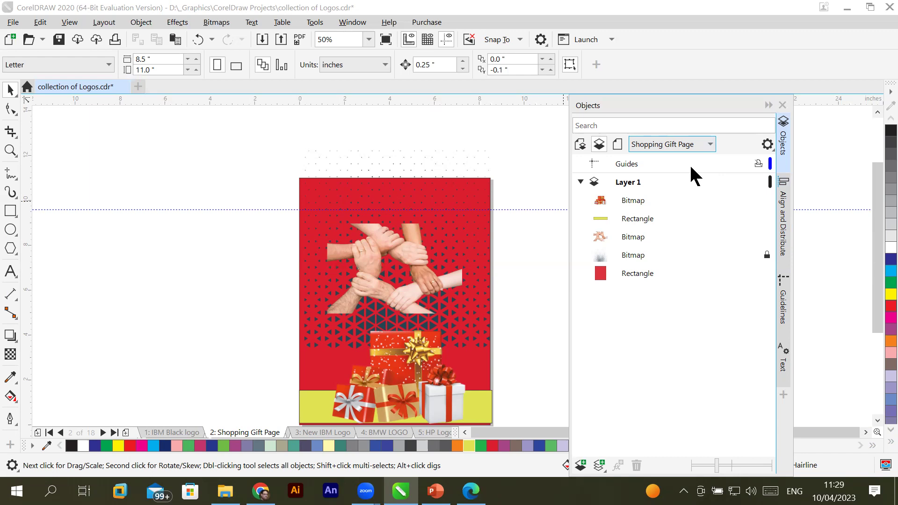
Step: Visit the HP Logo page from the page dropdown and return to Shopping Gift Page
click(711, 145)
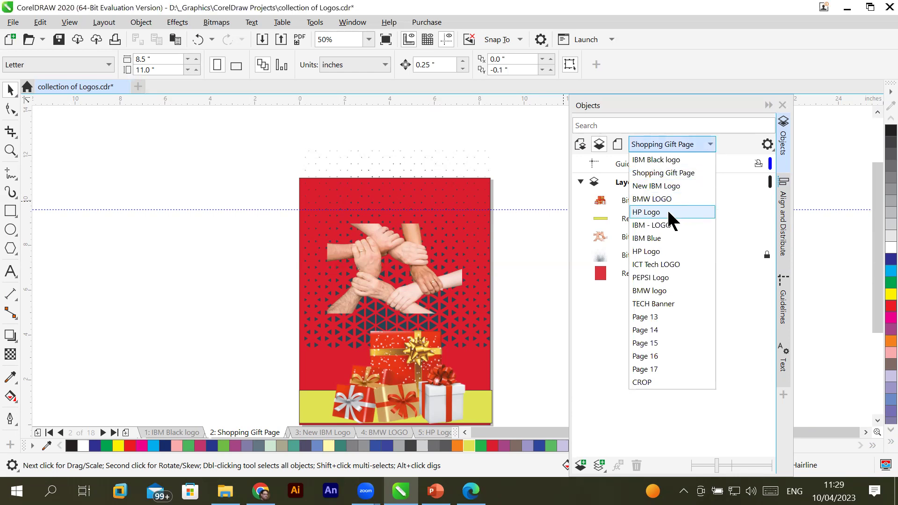
click(669, 213)
click(697, 146)
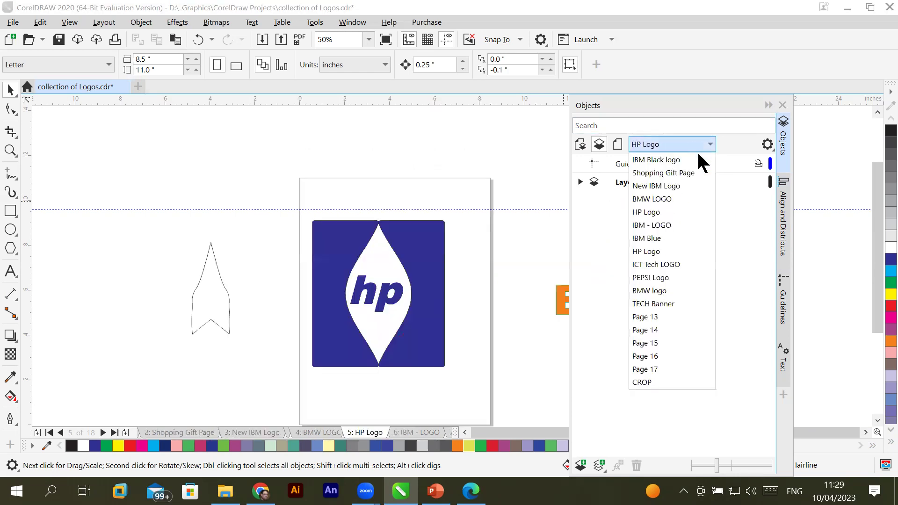
click(697, 174)
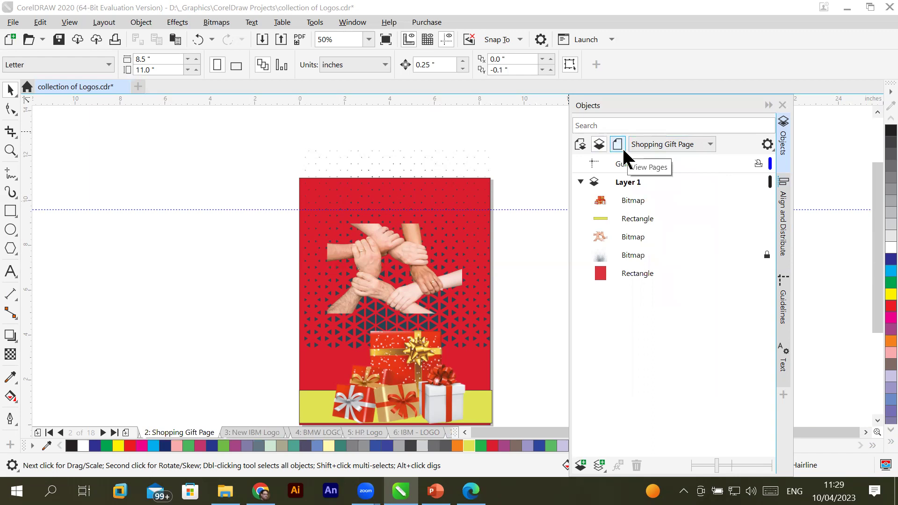
Step: Try the all-pages and layers views, collapsing the gift page, then list pages only
click(580, 144)
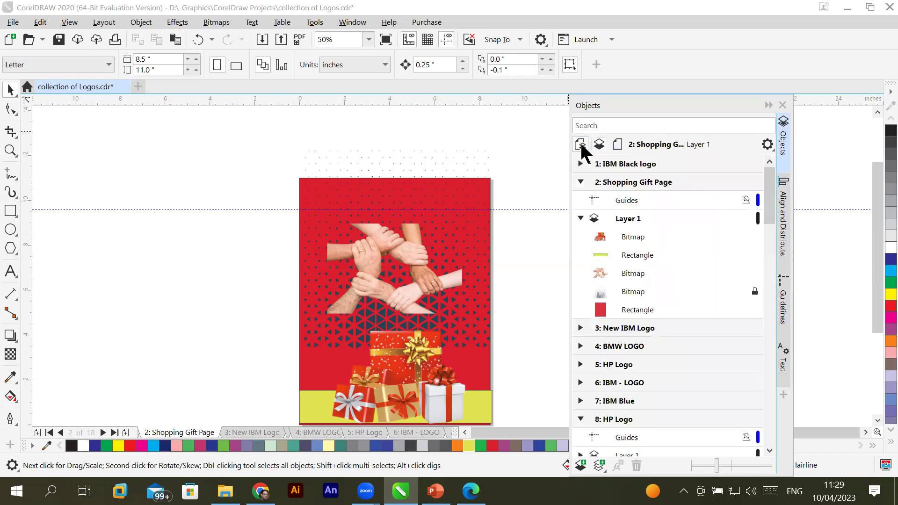
click(581, 182)
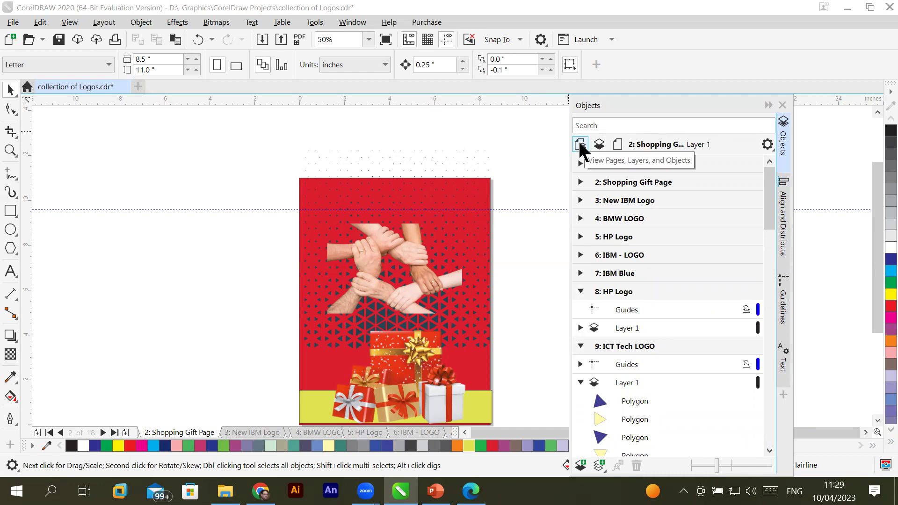
click(600, 145)
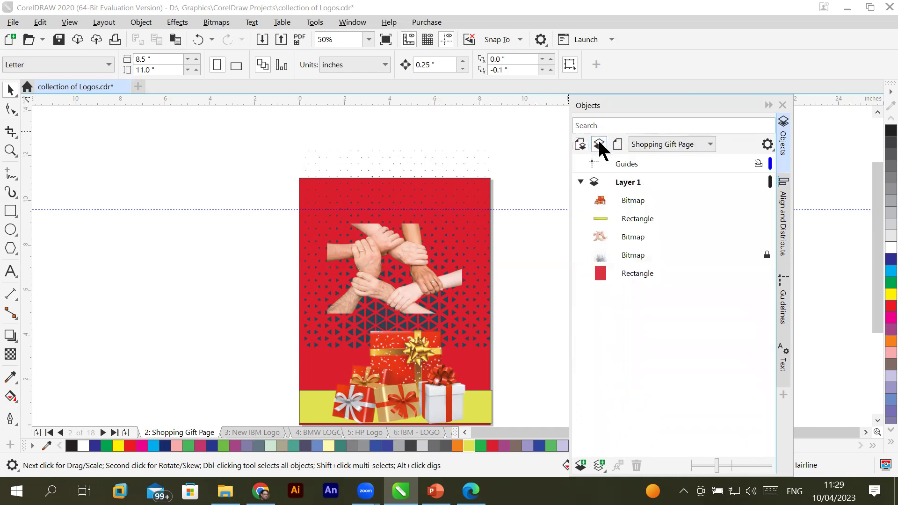
click(616, 145)
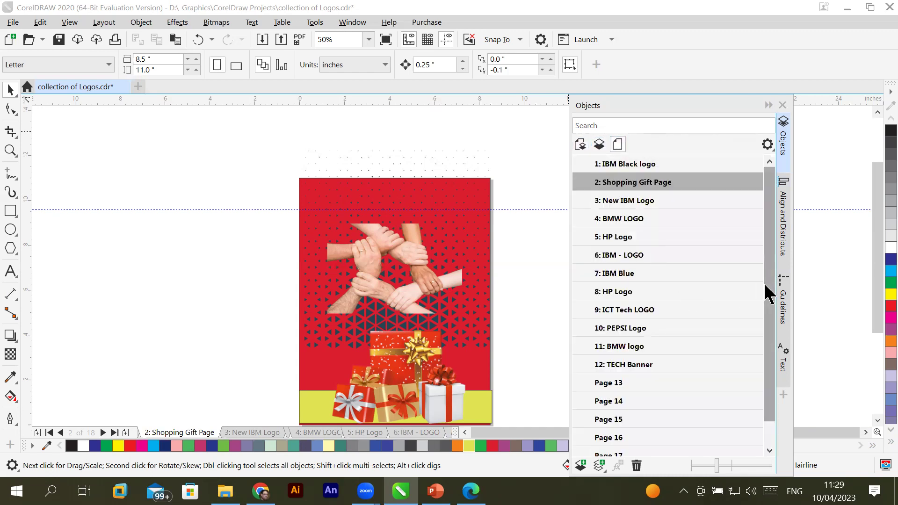
Step: Show every page's layers, scroll to the bottom and select the Master Page
scroll(762, 339, down, 2)
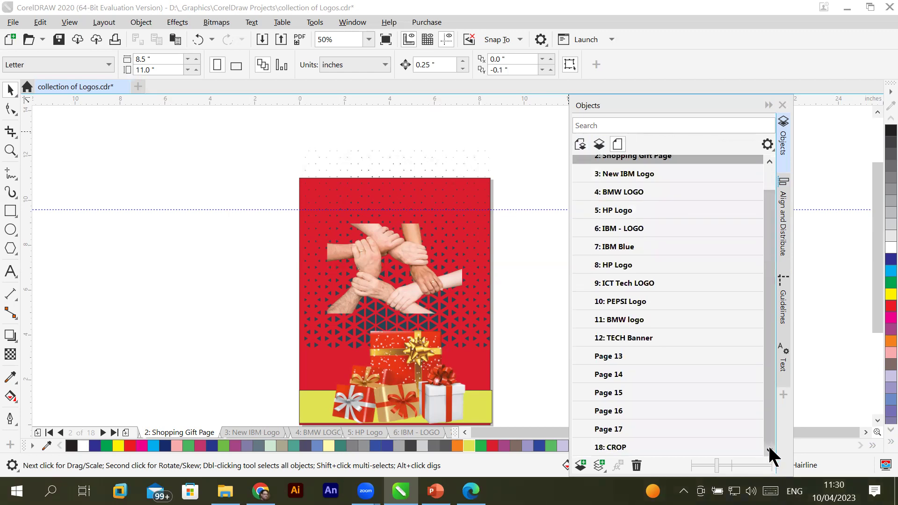
click(599, 145)
drag(769, 219, 747, 440)
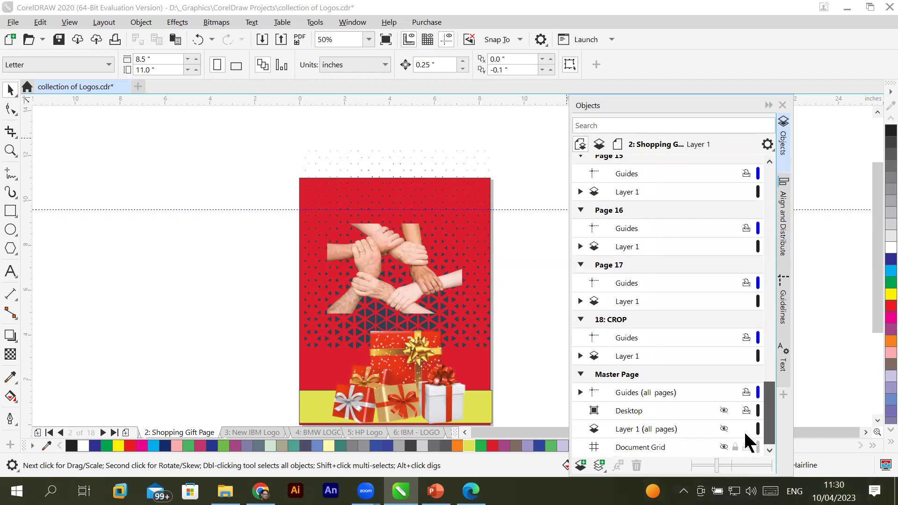
click(620, 377)
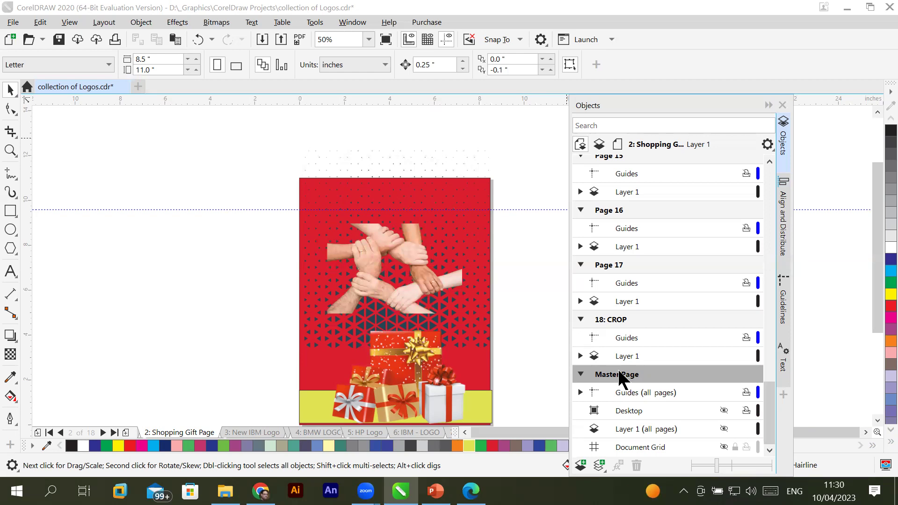
click(784, 222)
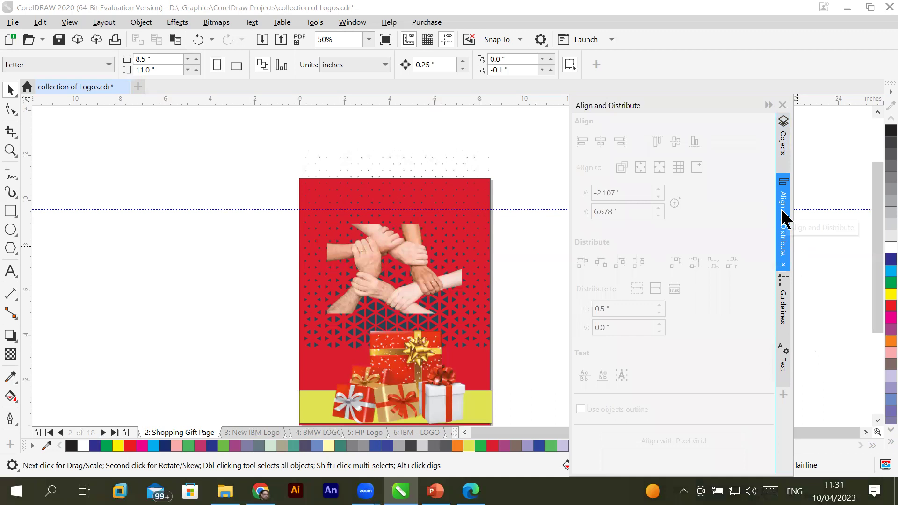
click(785, 397)
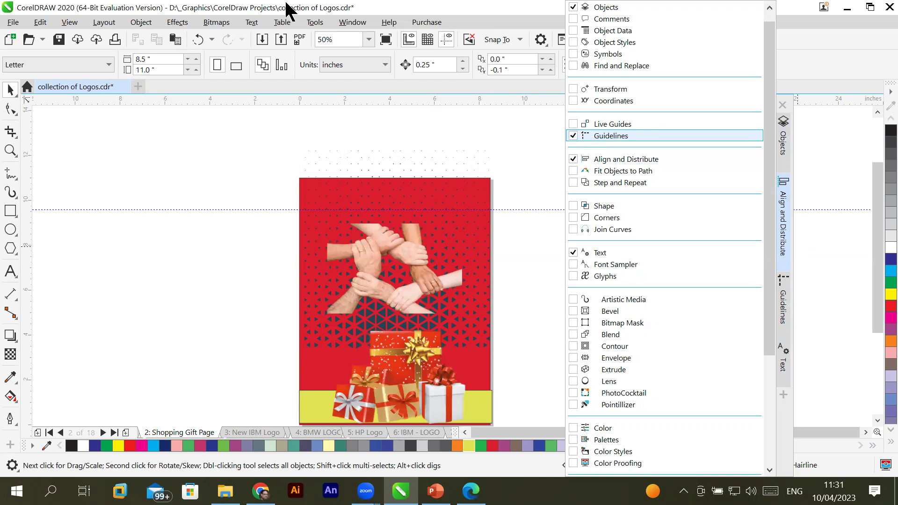
click(347, 18)
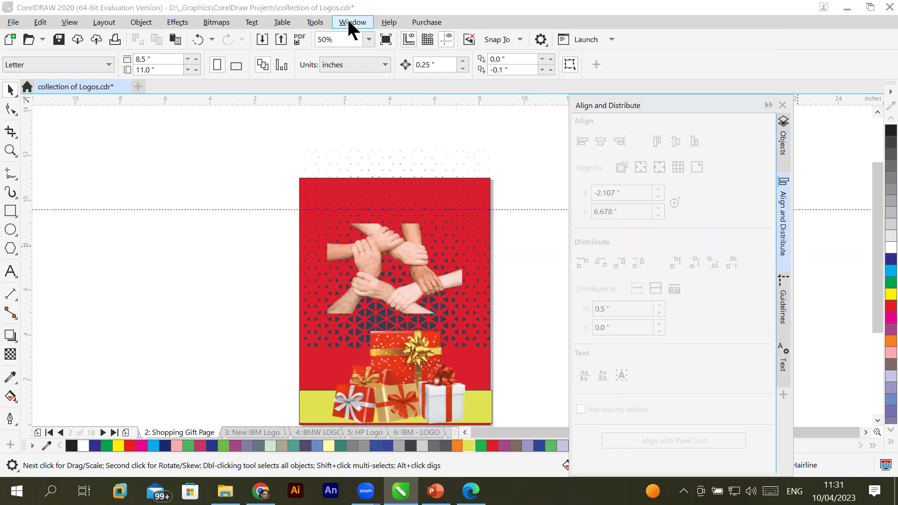
click(349, 21)
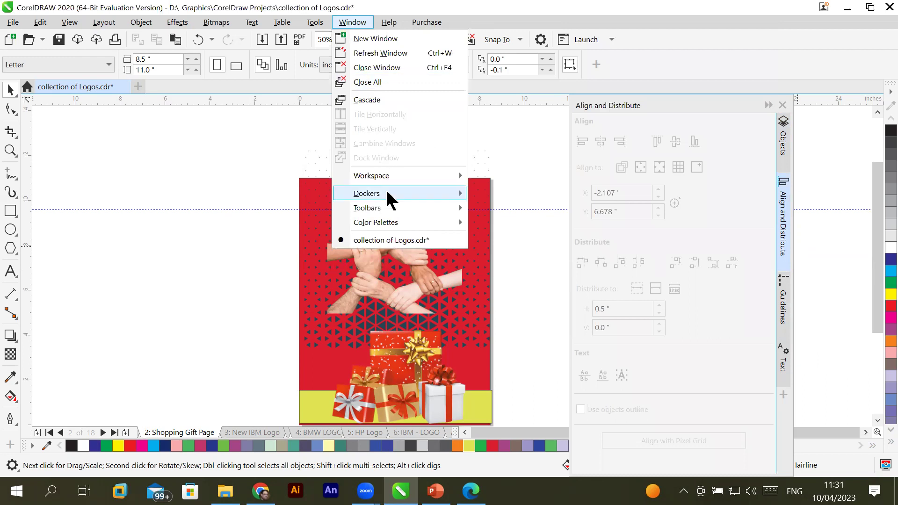
mouse_move(367, 207)
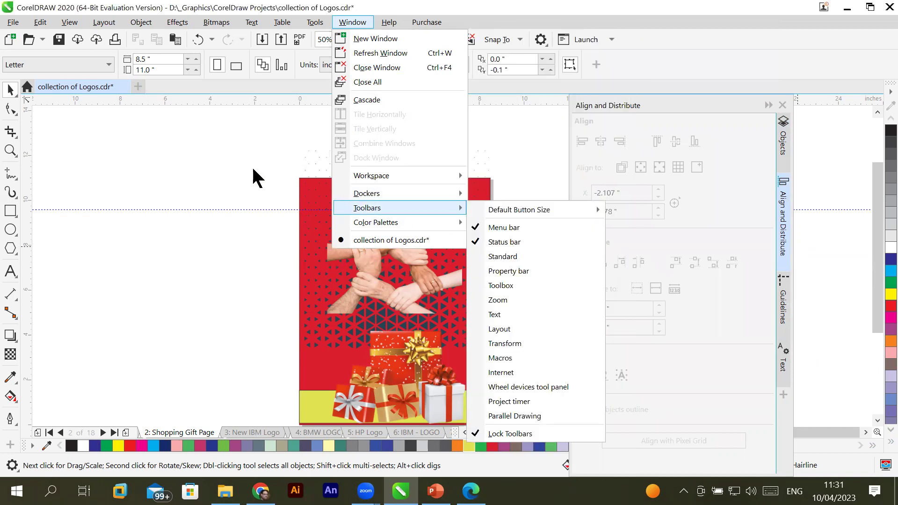
click(253, 164)
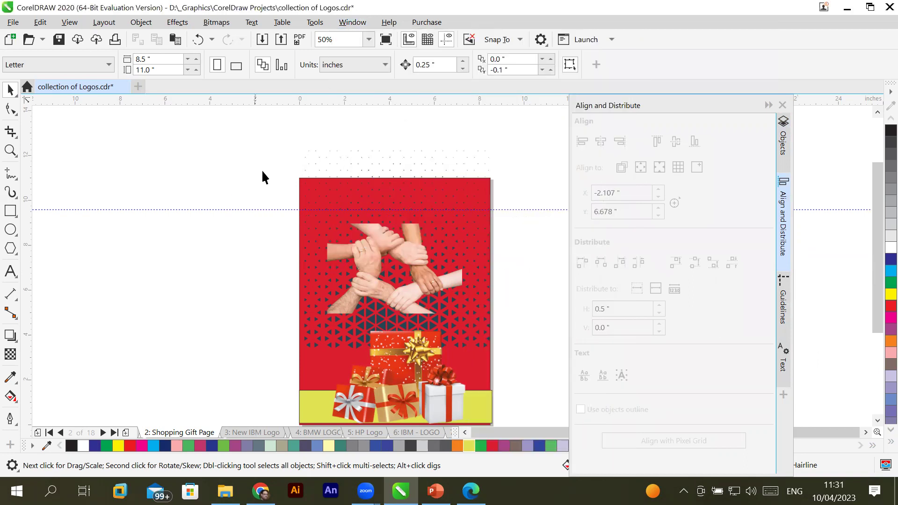
click(325, 223)
click(339, 206)
click(768, 105)
click(784, 144)
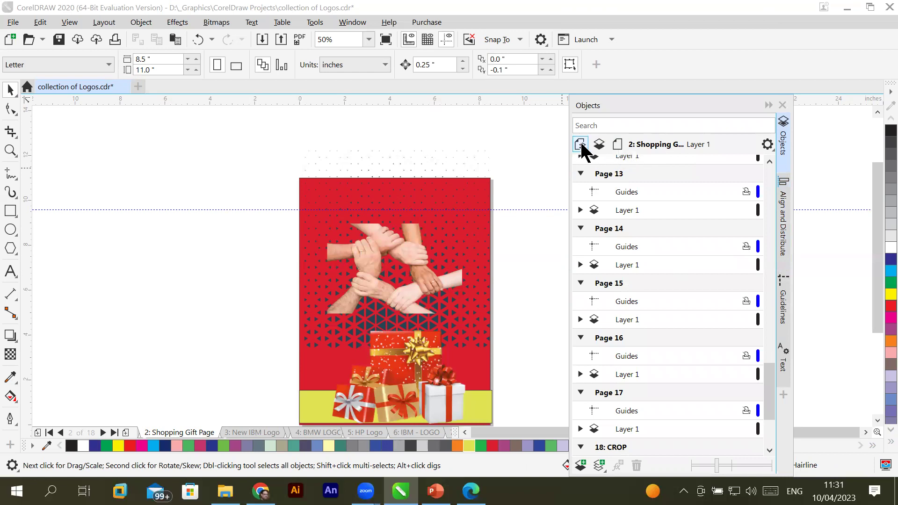
Step: Unlock the triangle pattern bitmap on the gift page's Layer 1
click(600, 146)
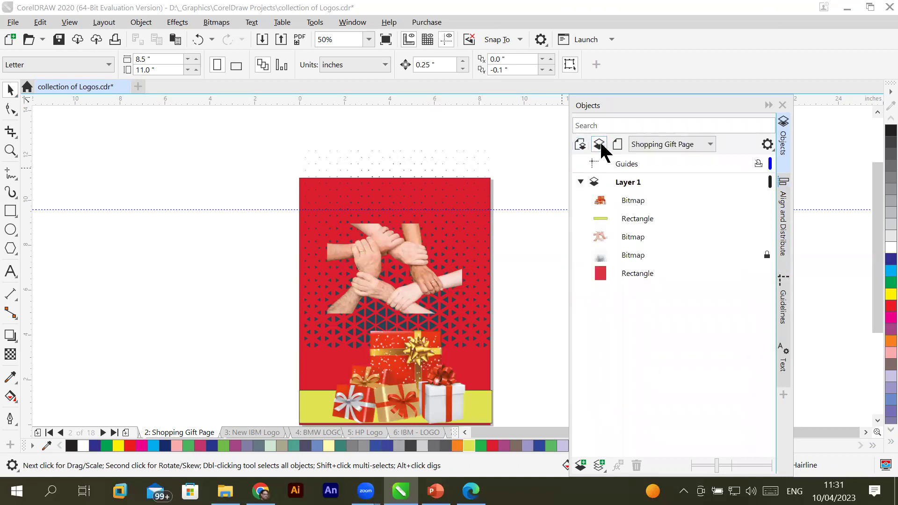
click(627, 184)
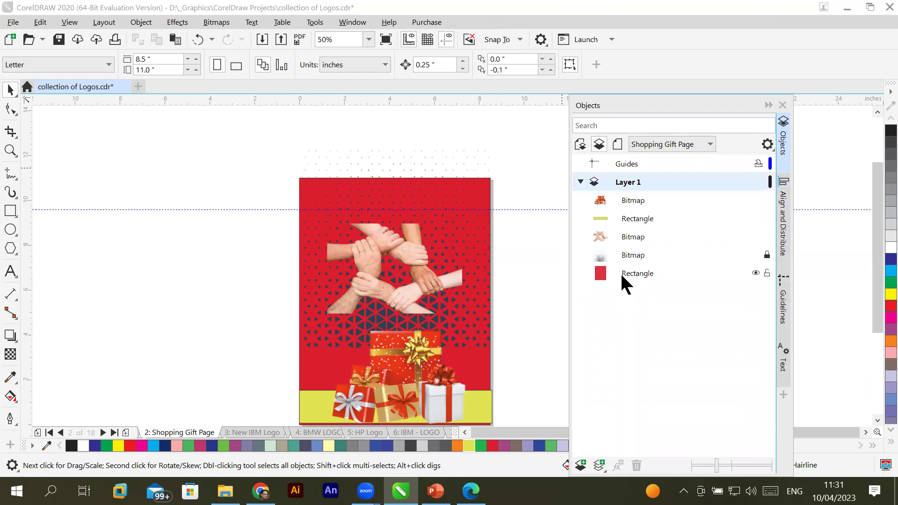
click(626, 256)
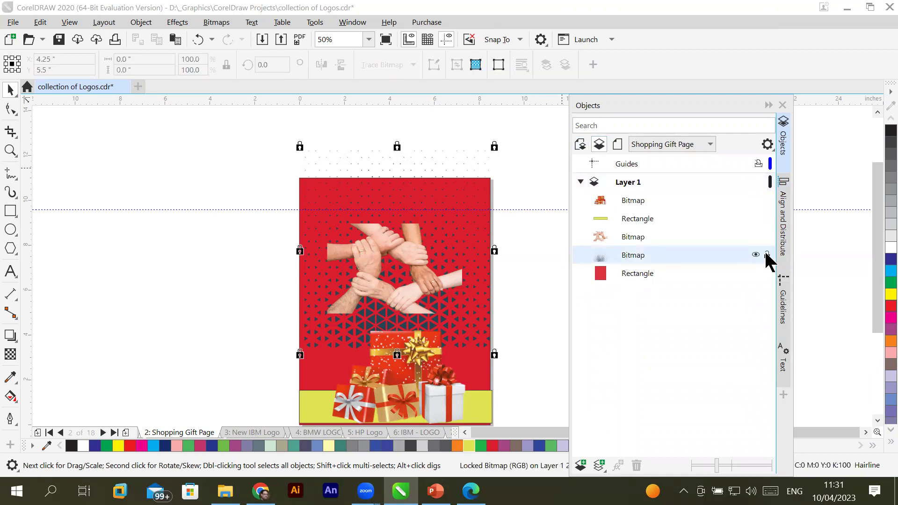
click(767, 255)
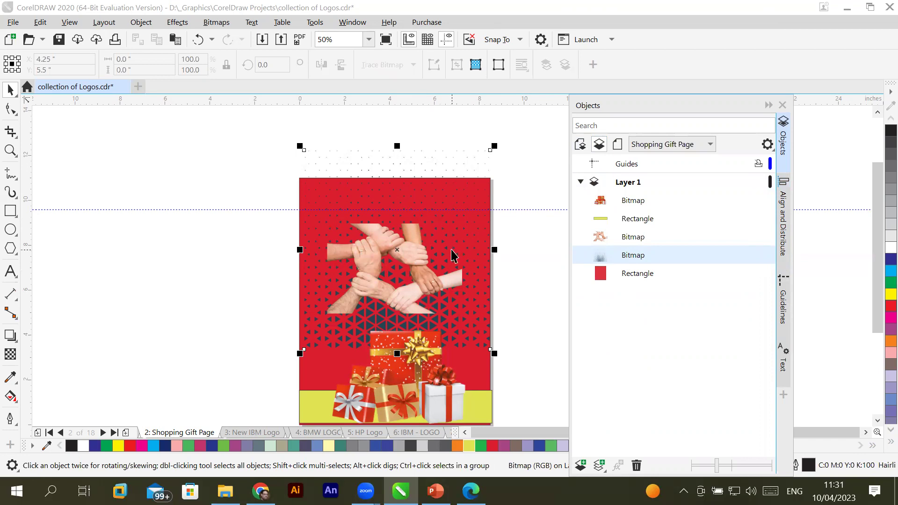
Step: Nudge the hands image lower, move the pattern left of the page and stretch it taller
click(449, 271)
drag(448, 270, 447, 276)
click(438, 222)
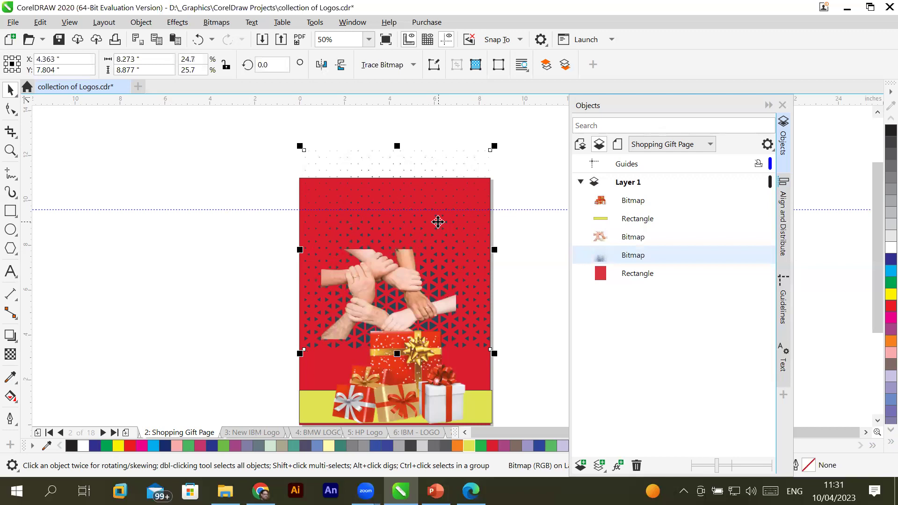
drag(438, 222, 271, 197)
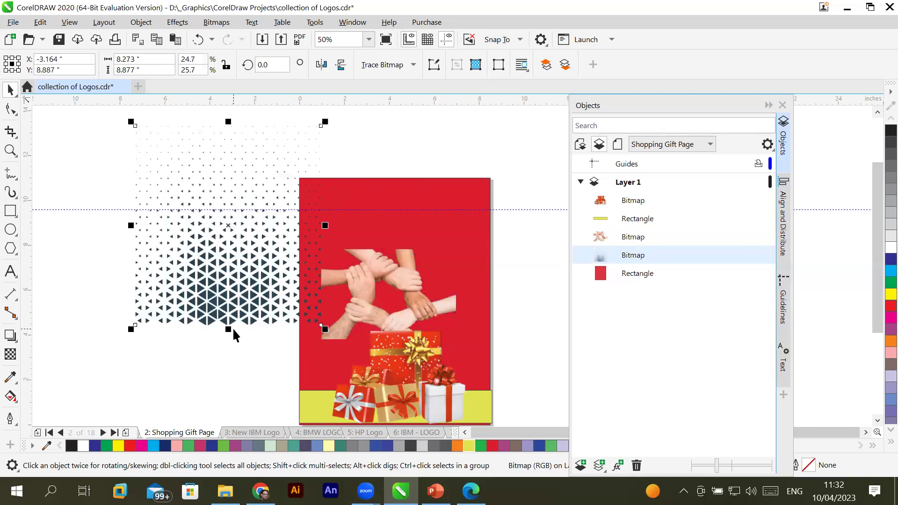
drag(228, 330, 228, 372)
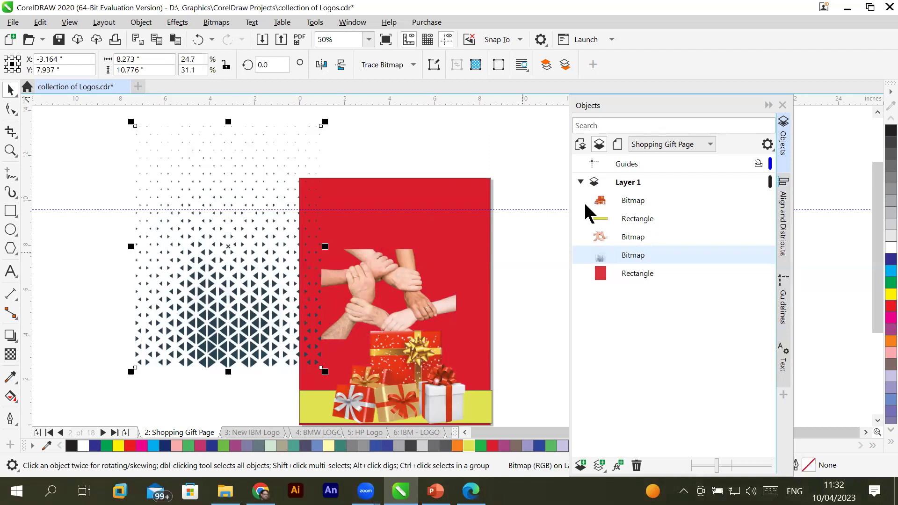
click(769, 105)
Step: Move the hands image to the top of the red page and select it with the pattern
click(782, 219)
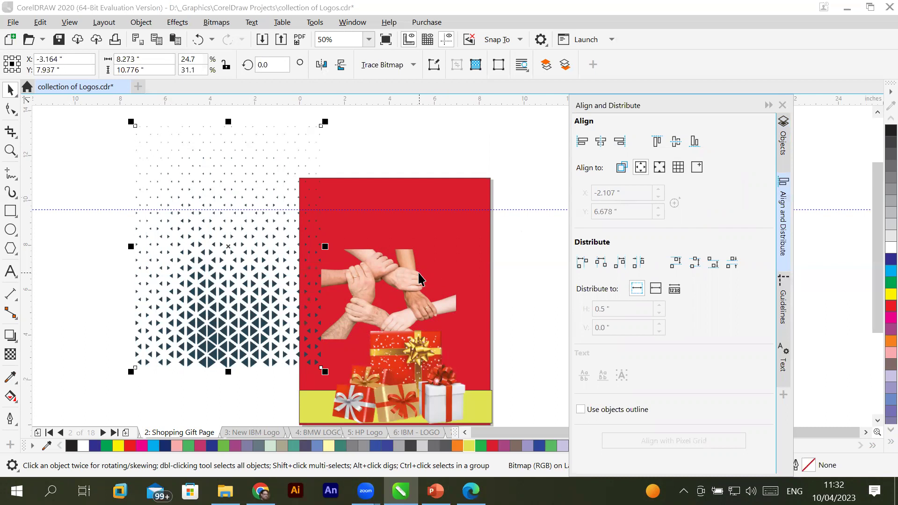
drag(405, 283, 435, 211)
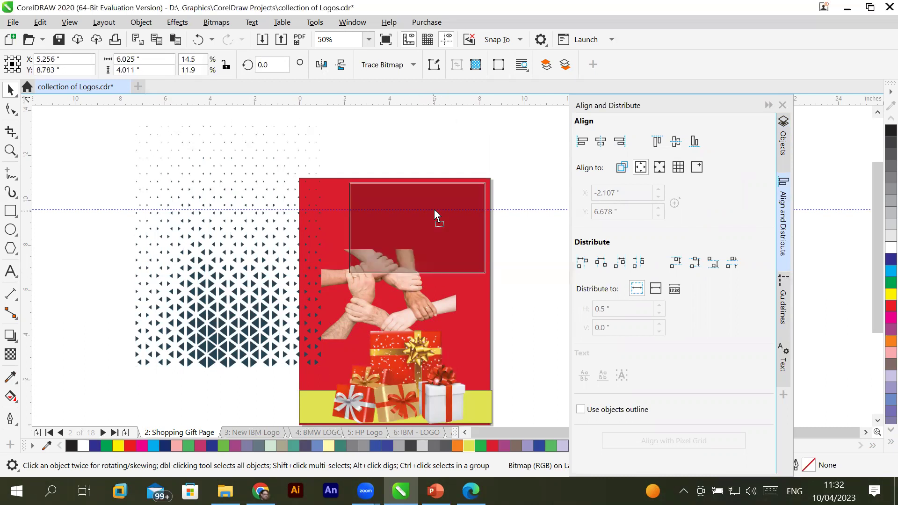
shift+click(186, 281)
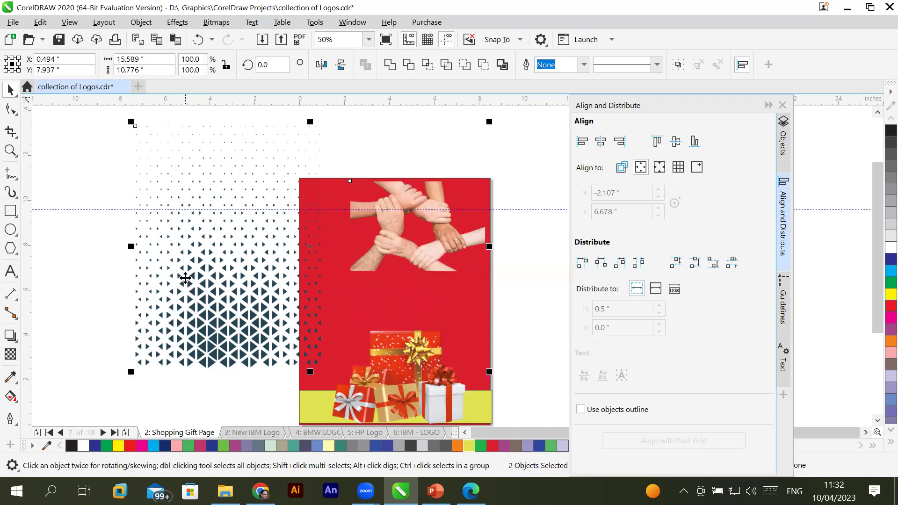
click(784, 143)
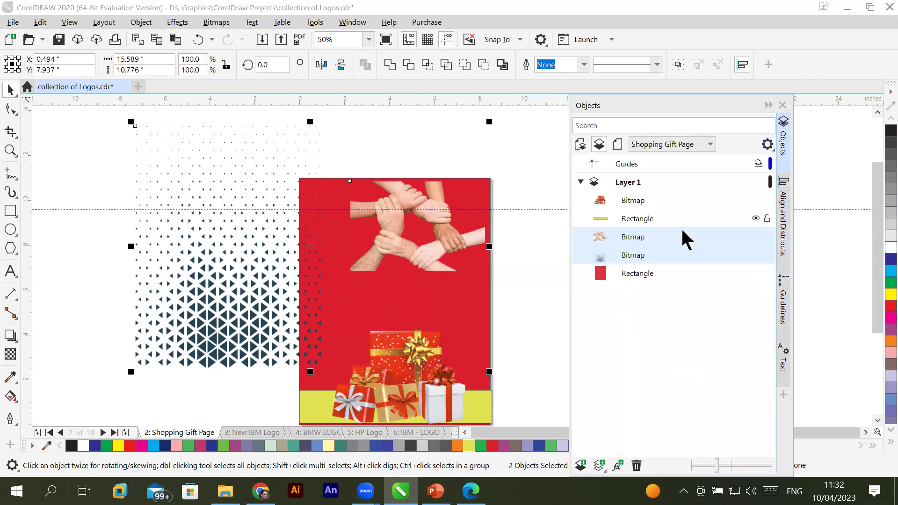
mouse_move(674, 218)
click(767, 105)
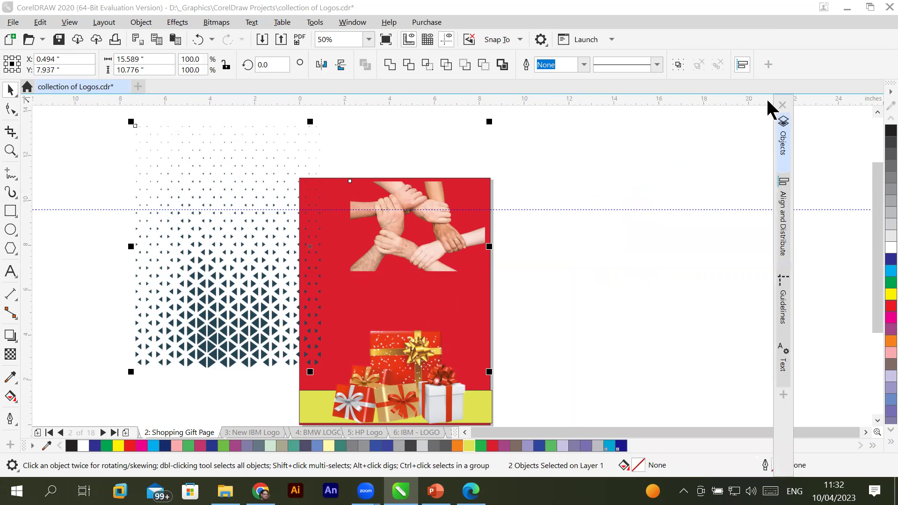
click(782, 217)
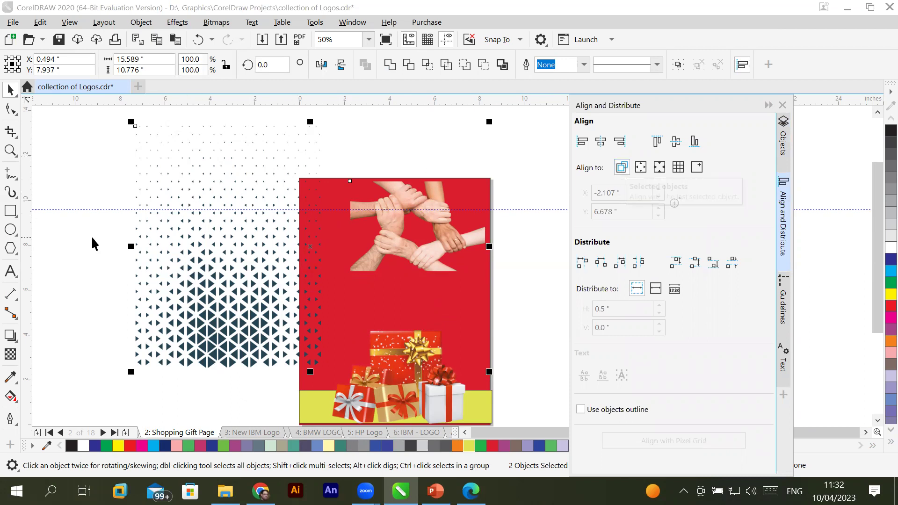
Step: Select the hands plus the pattern and centre the hands horizontally and vertically on it
click(61, 238)
click(197, 274)
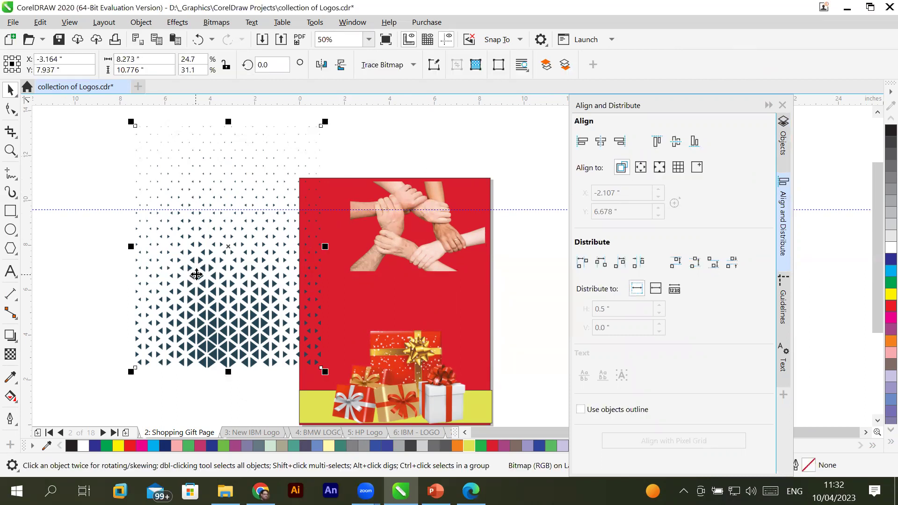
click(161, 384)
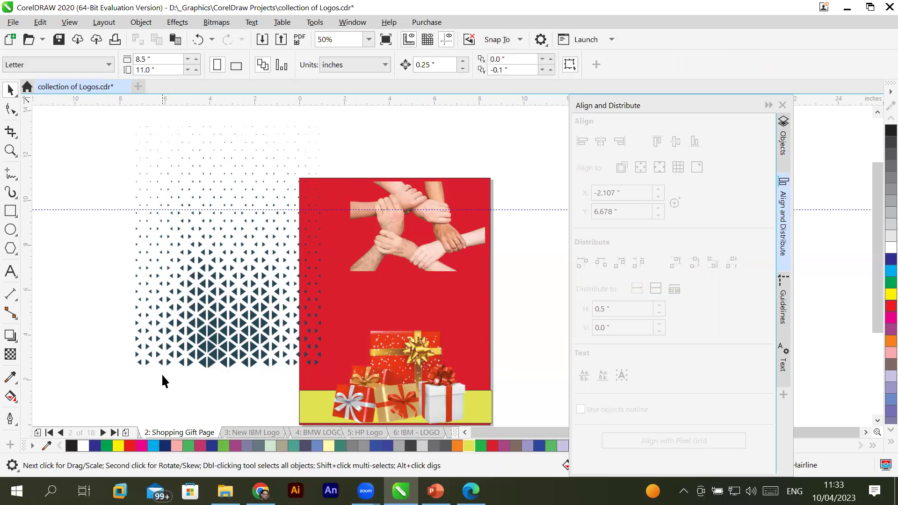
click(396, 245)
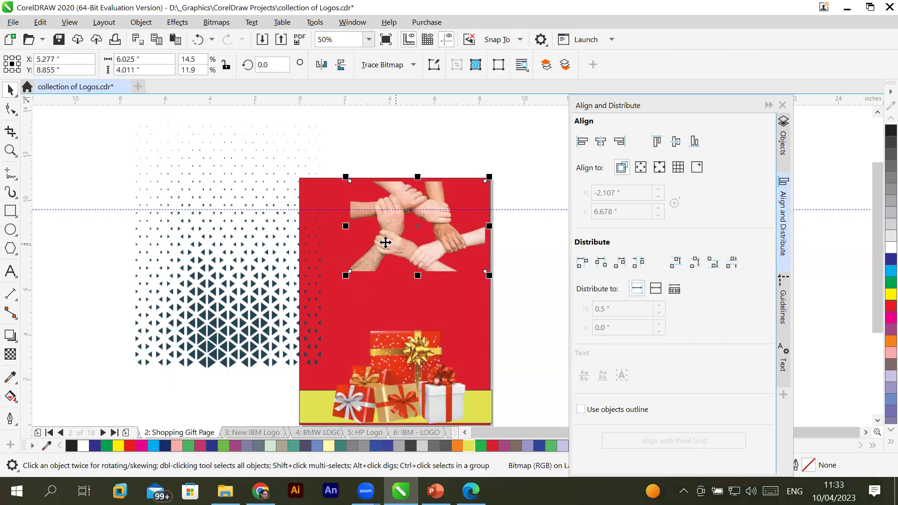
shift+click(210, 252)
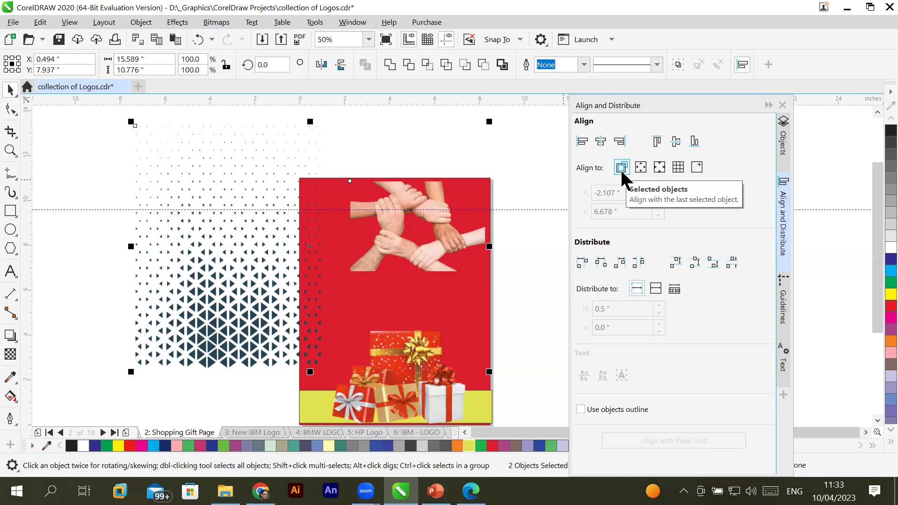
click(600, 143)
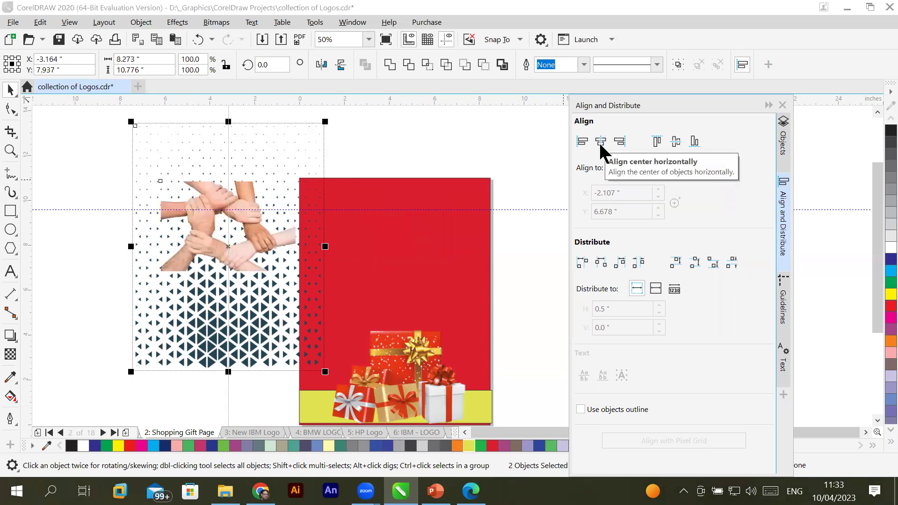
click(675, 142)
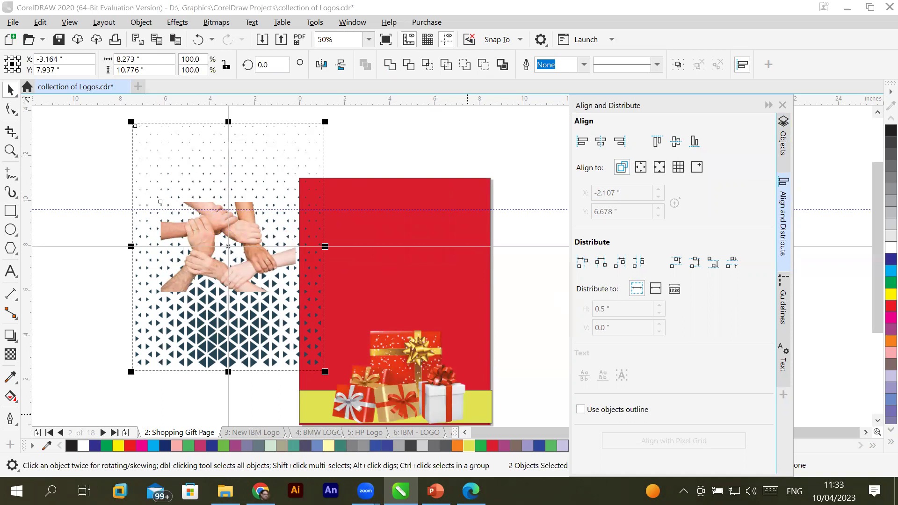
Step: Switch to PowerPoint and scroll the lesson slides down toward slide 54
key(alt+Tab)
scroll(879, 388, down, 1)
scroll(879, 386, down, 1)
scroll(879, 393, down, 1)
scroll(879, 393, down, 1)
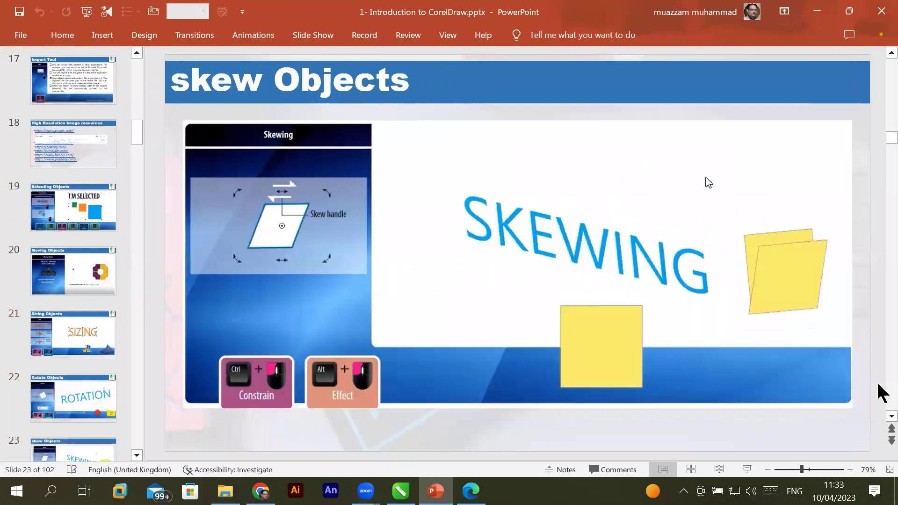
scroll(879, 393, down, 1)
scroll(878, 393, down, 1)
scroll(879, 394, down, 1)
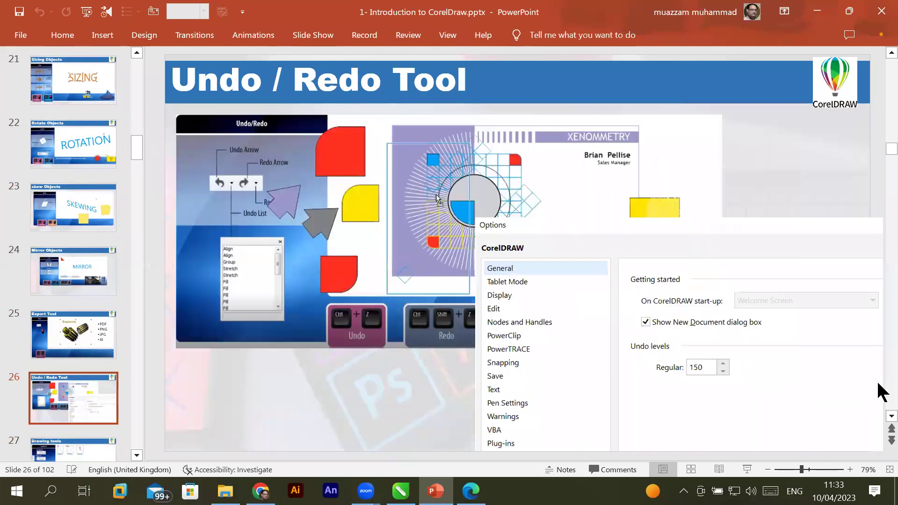
scroll(879, 393, down, 1)
scroll(878, 393, down, 1)
scroll(882, 392, down, 1)
scroll(882, 392, down, 1)
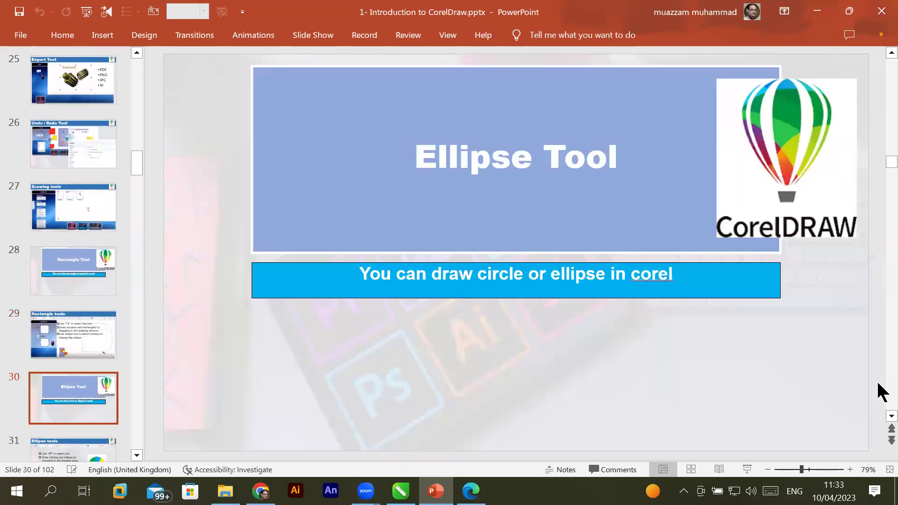
scroll(882, 392, down, 1)
scroll(882, 392, down, 1)
scroll(878, 383, down, 1)
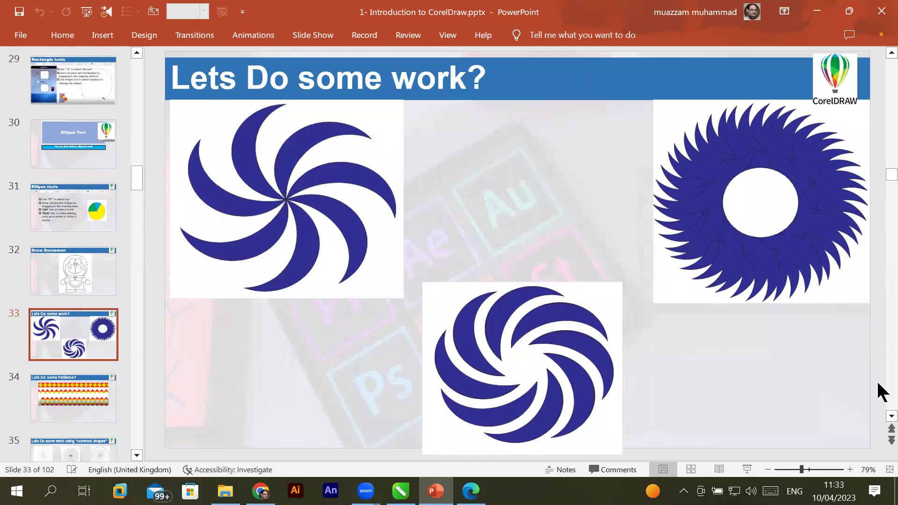
scroll(878, 383, down, 1)
scroll(879, 381, down, 1)
scroll(879, 381, down, 1)
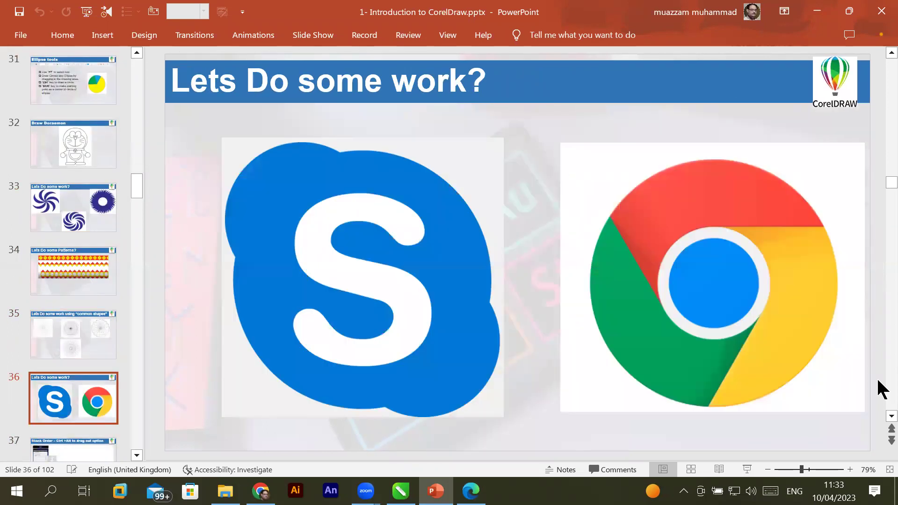
scroll(878, 382, down, 1)
scroll(882, 389, down, 1)
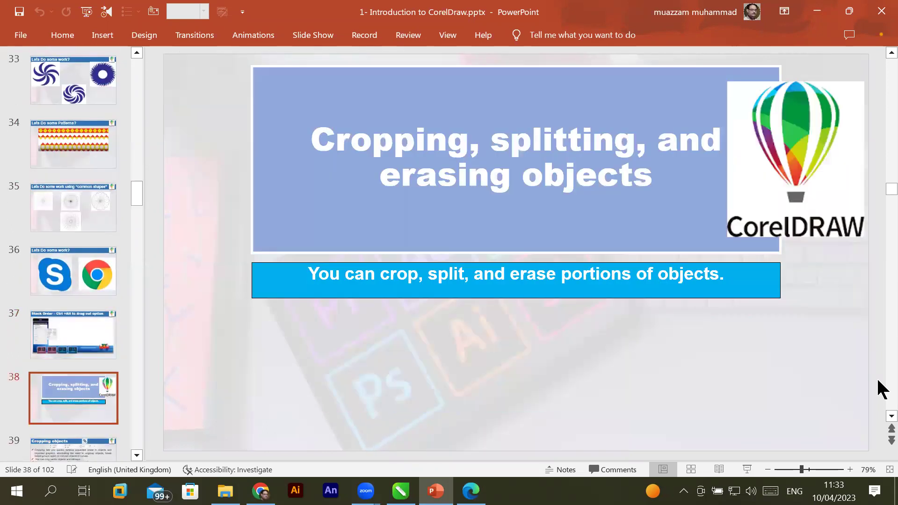
scroll(882, 389, down, 1)
scroll(882, 389, down, 1)
scroll(882, 389, down, 1)
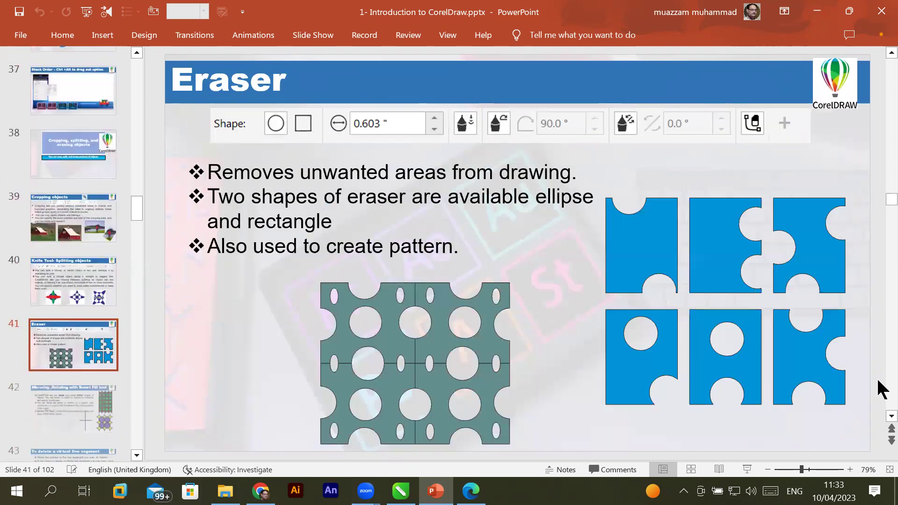
scroll(882, 389, down, 1)
scroll(882, 389, down, 1)
scroll(882, 389, down, 1)
scroll(882, 389, down, 1)
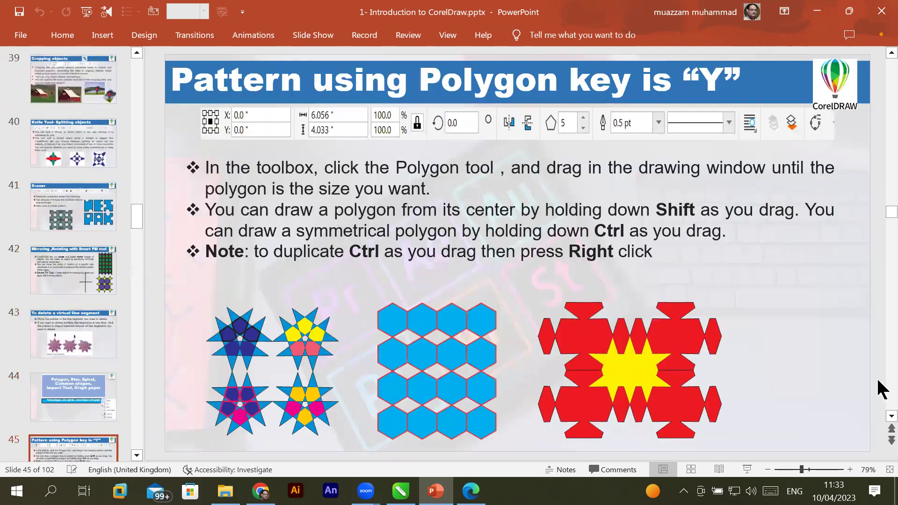
scroll(882, 389, down, 1)
scroll(882, 389, down, 1)
scroll(882, 389, down, 1)
scroll(882, 390, down, 1)
scroll(882, 390, down, 1)
scroll(882, 389, down, 1)
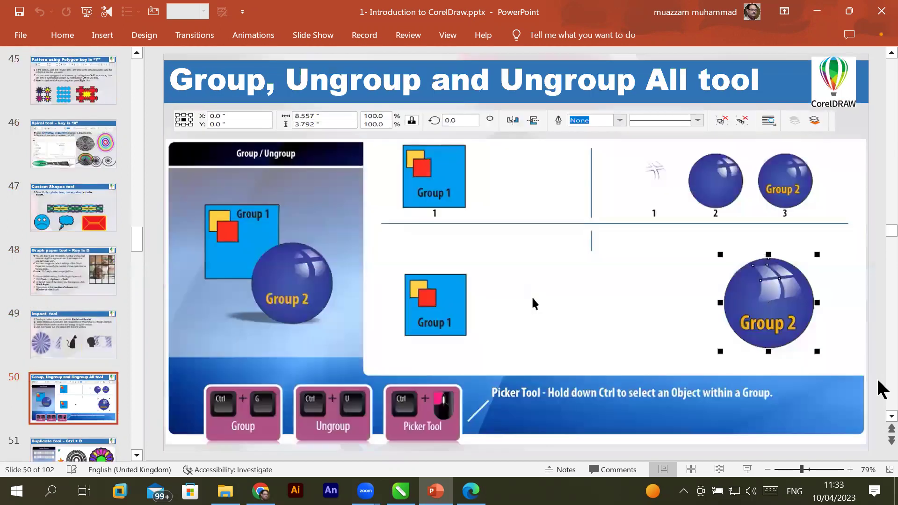
scroll(882, 390, down, 1)
scroll(882, 389, down, 1)
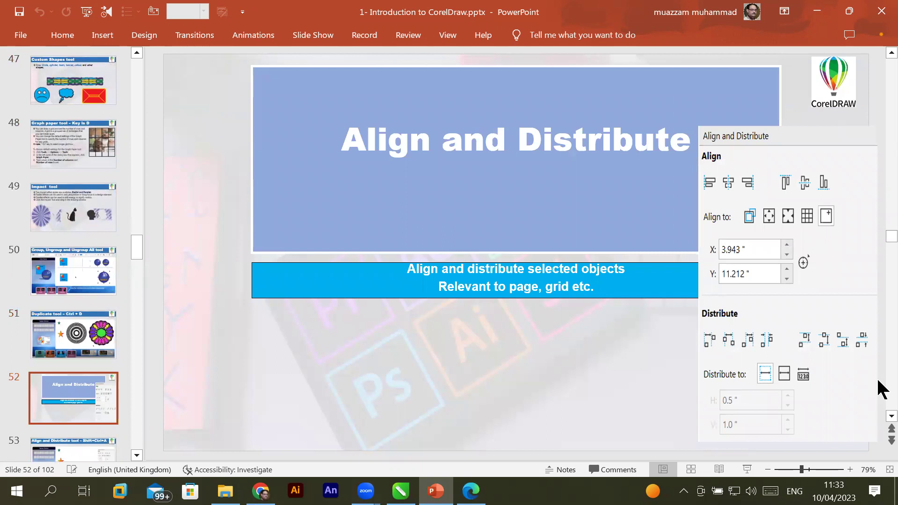
scroll(878, 382, down, 1)
Step: Read slide 54's Align and Distribute shortcut keys, then return to CorelDRAW
scroll(879, 381, down, 1)
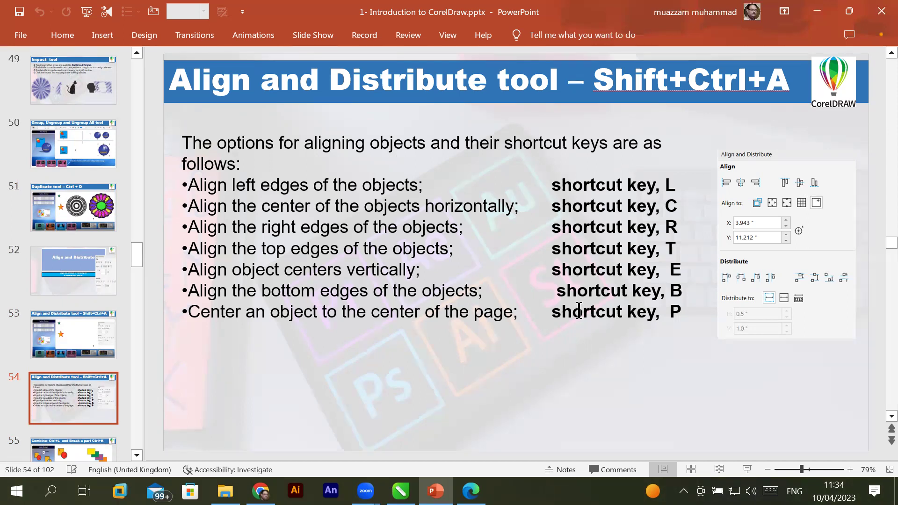
click(382, 313)
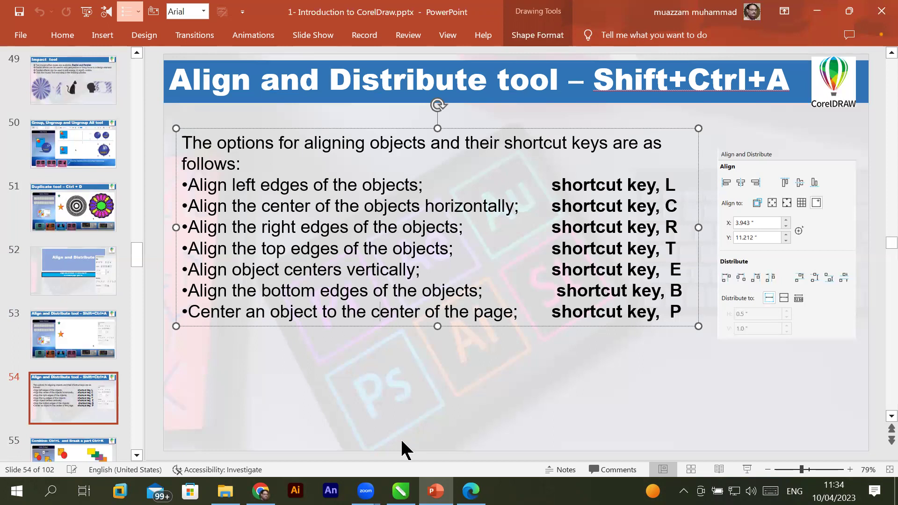
click(401, 491)
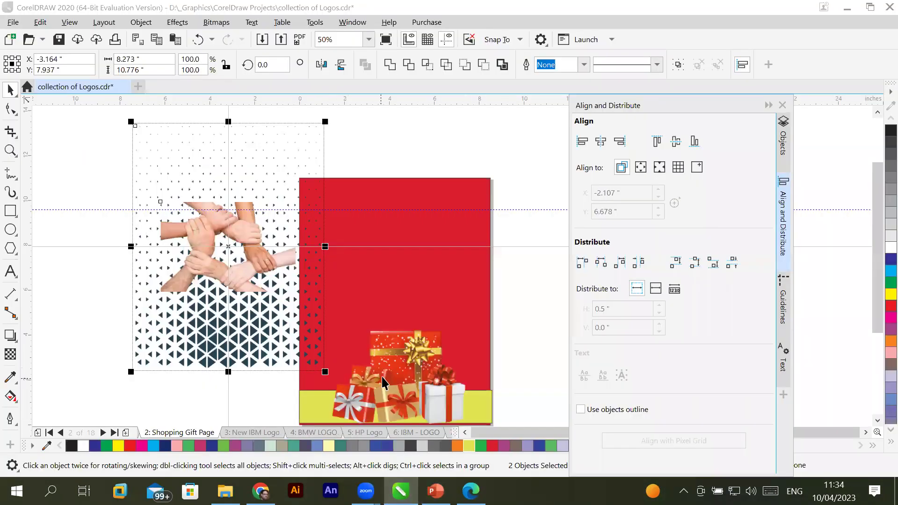
Step: Move the gift boxes to the red rectangle's top edge, then select all three bitmaps and show the Objects list
drag(383, 381, 408, 193)
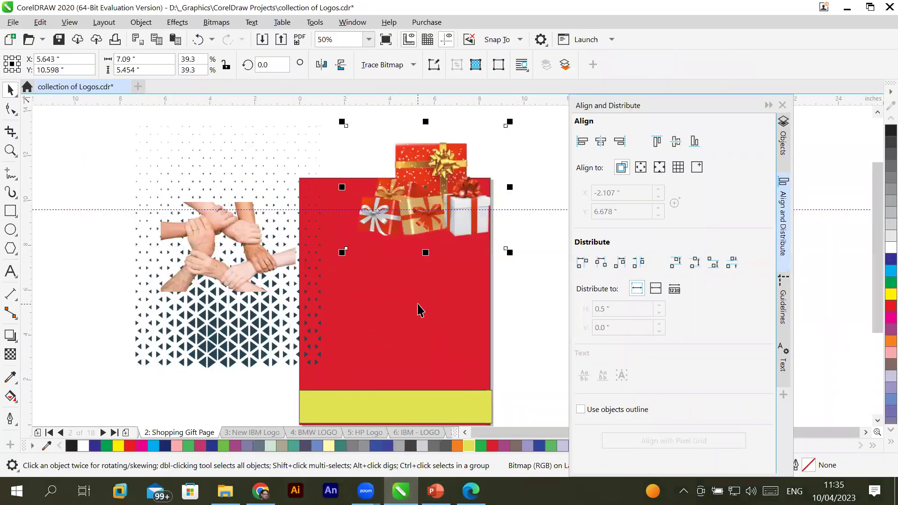
drag(61, 116, 520, 379)
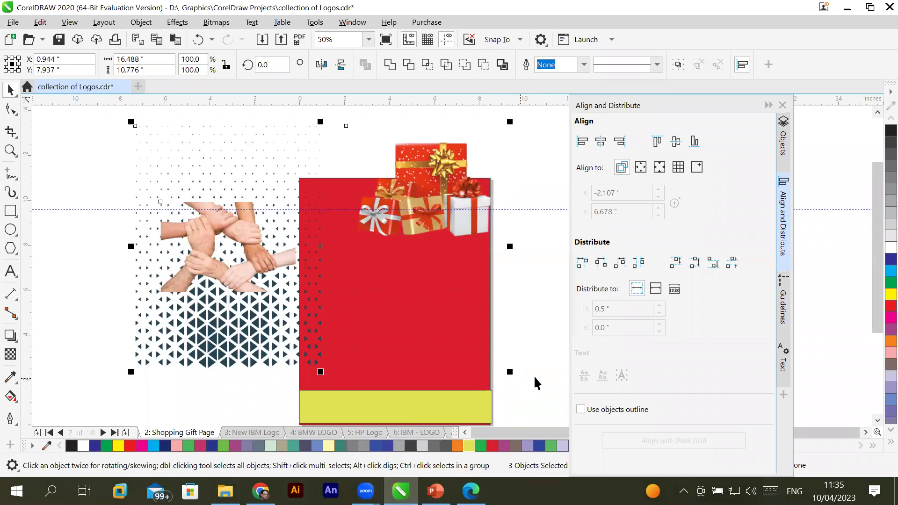
click(784, 146)
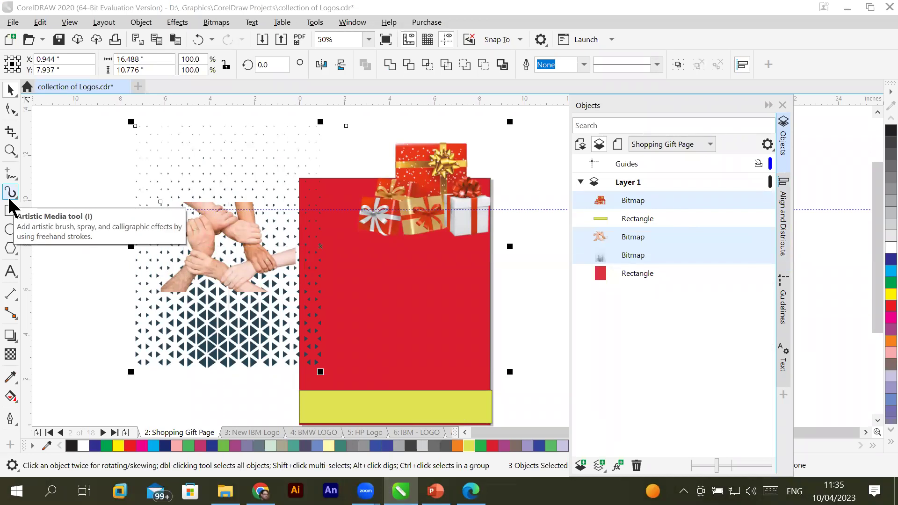
Step: Centre the three selected bitmaps on the page (P) at X 4.25, Y 5.5 inches, then check the view
key(p)
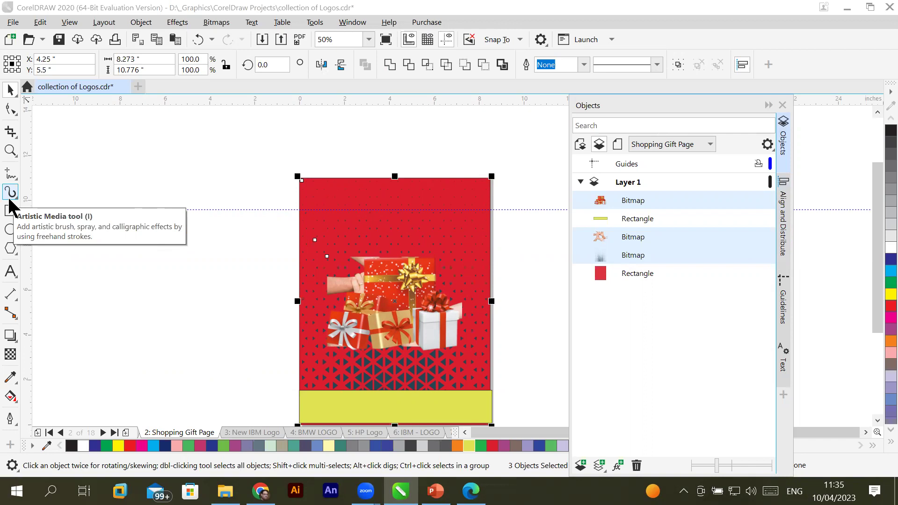
scroll(262, 318, up, 1)
scroll(384, 304, up, 1)
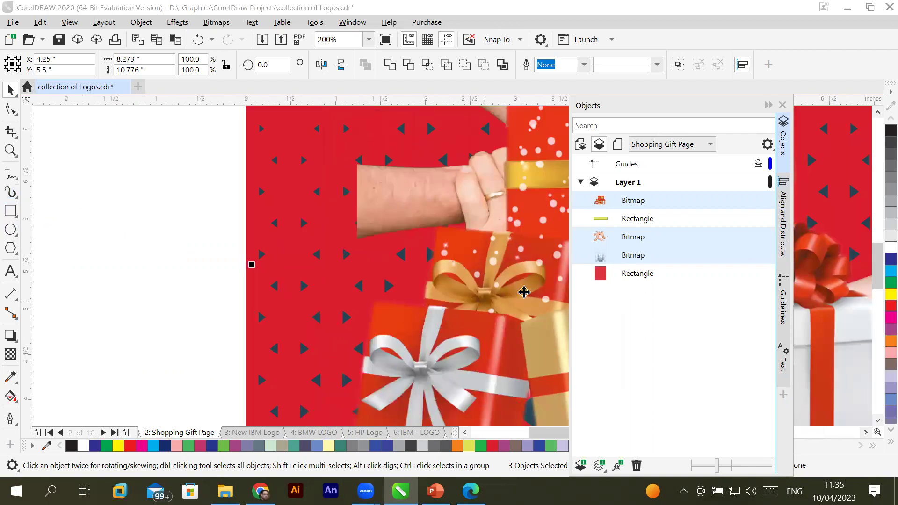
scroll(549, 283, down, 1)
scroll(550, 282, down, 2)
scroll(550, 281, up, 1)
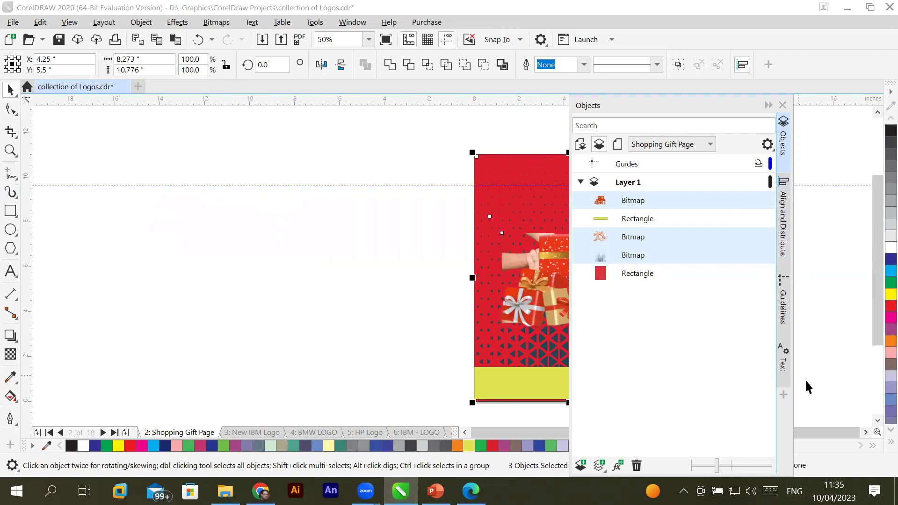
scroll(844, 424, right, 3)
scroll(844, 424, right, 2)
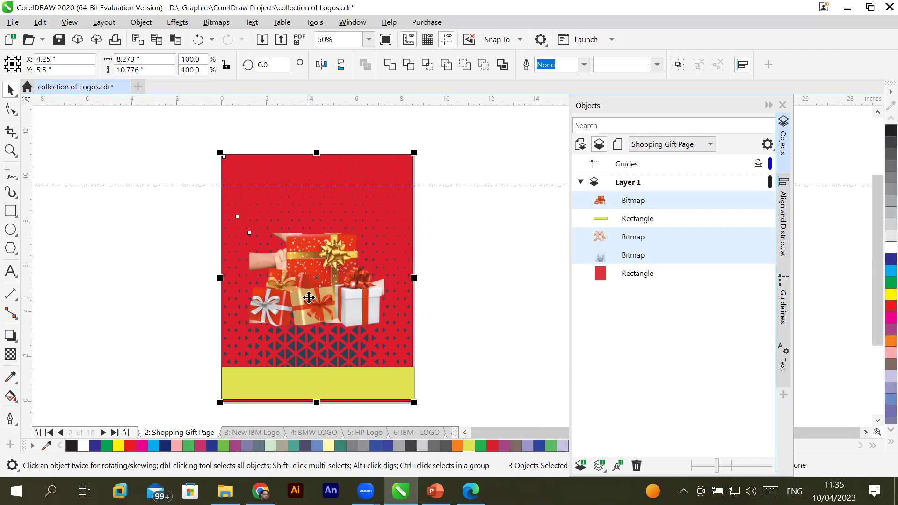
key(l)
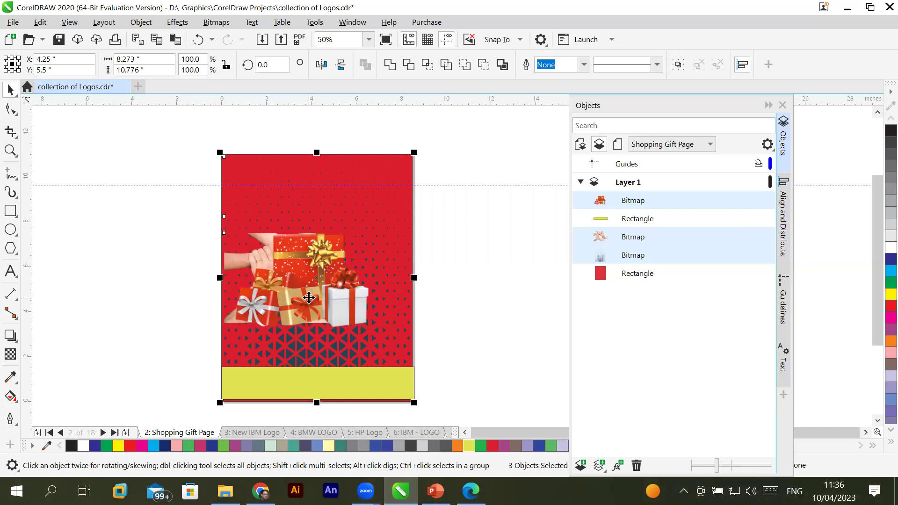
key(ctrl+z)
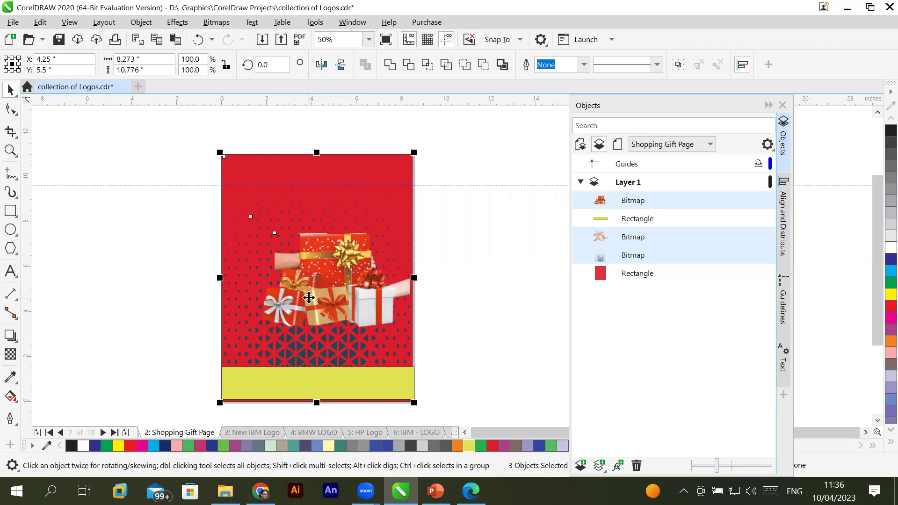
key(ctrl+z)
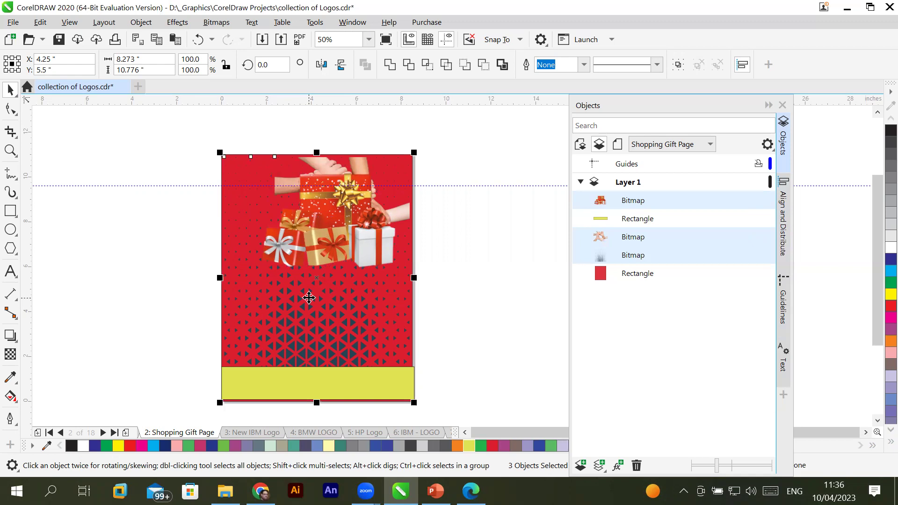
key(ctrl+z)
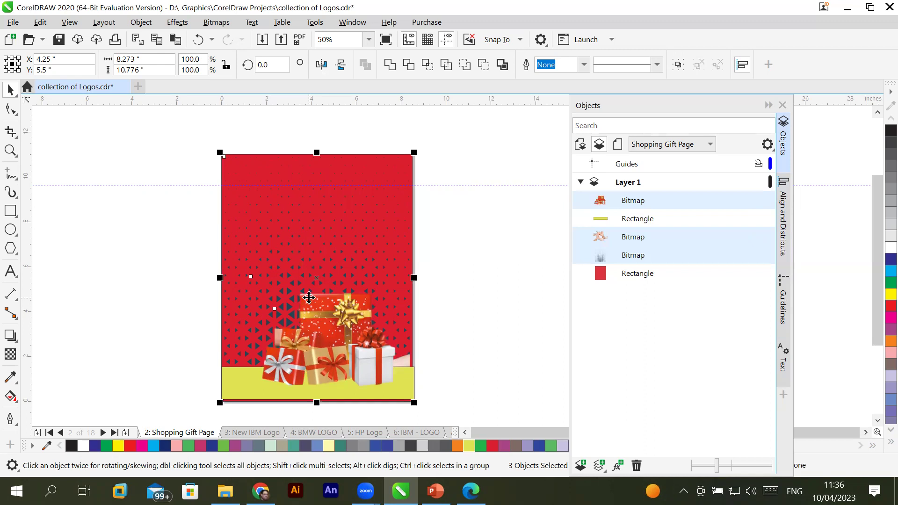
key(ctrl+z)
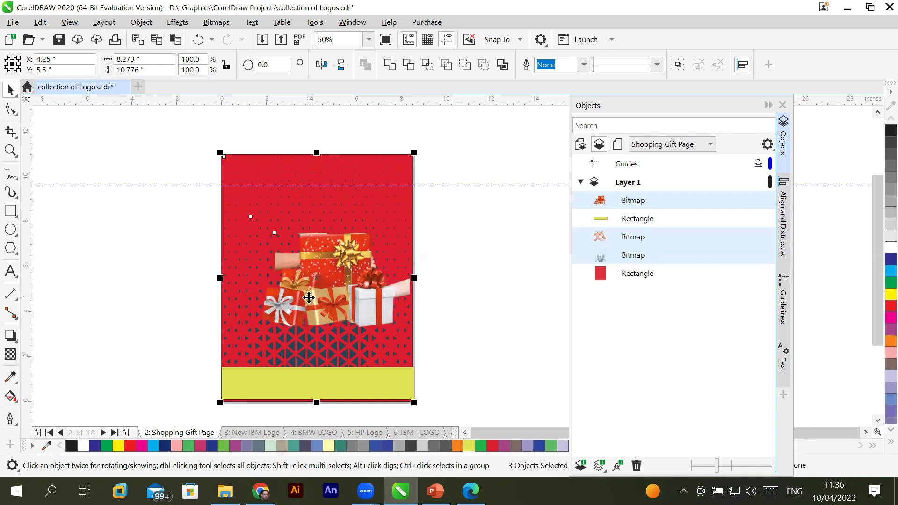
key(ctrl+z)
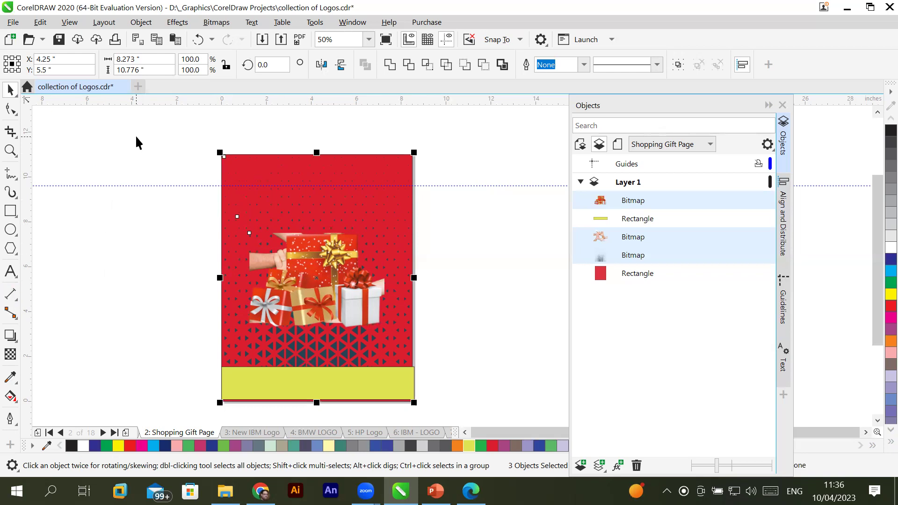
Step: Move the three bitmaps off the page, undo back to centre, and open the Object menu
drag(287, 277, 121, 202)
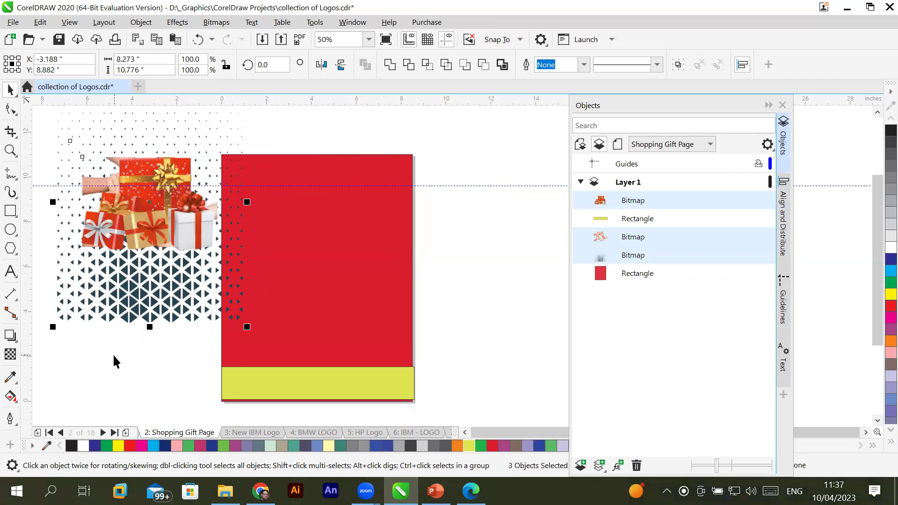
key(ctrl+z)
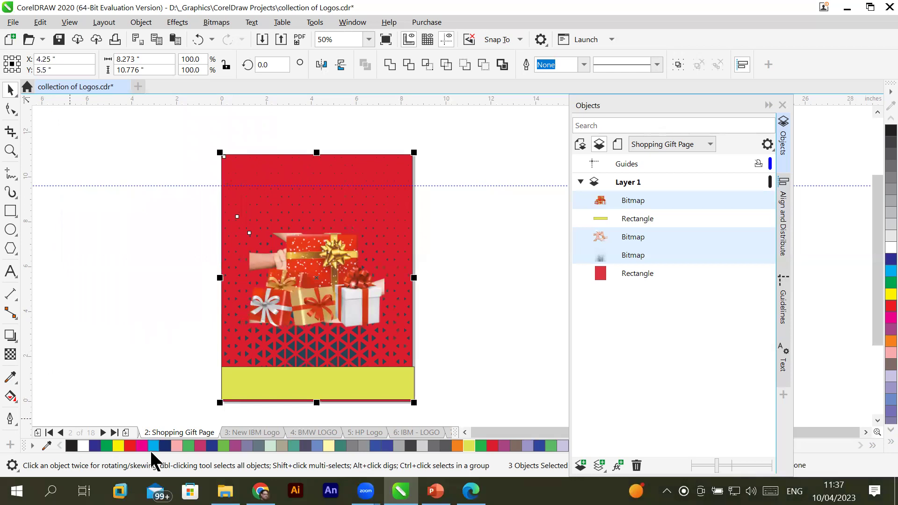
click(139, 17)
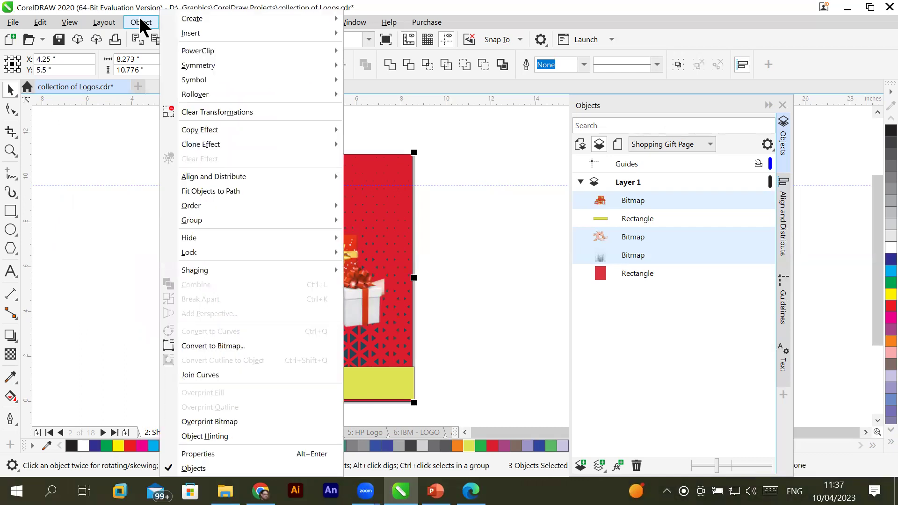
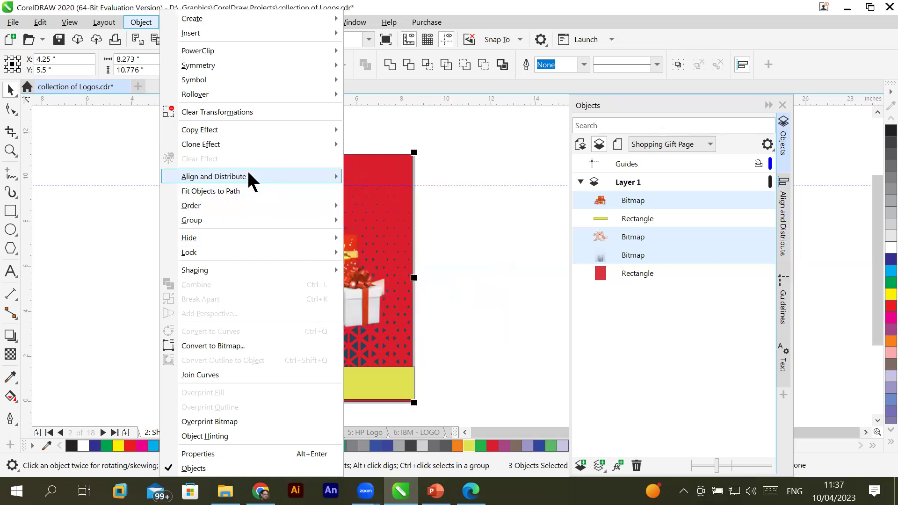
Step: Try aligning the gift artwork left, right and centre against the page edge
click(786, 227)
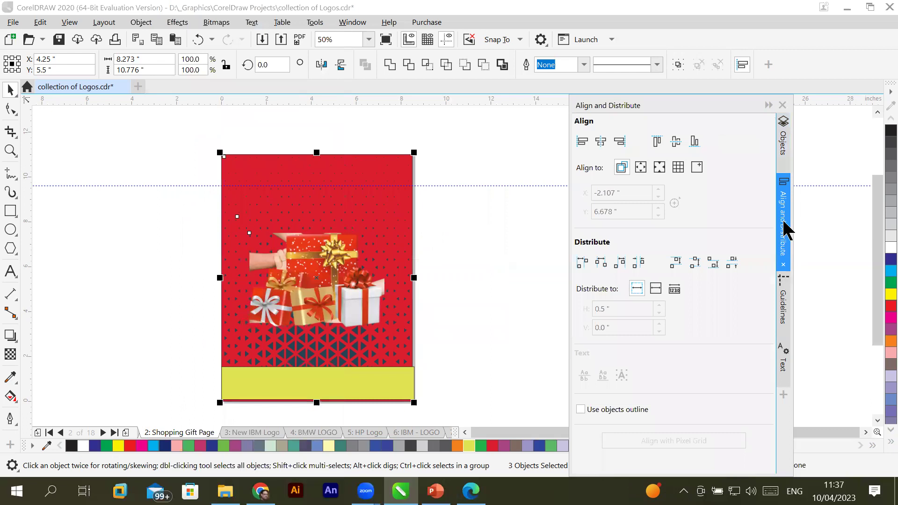
click(641, 167)
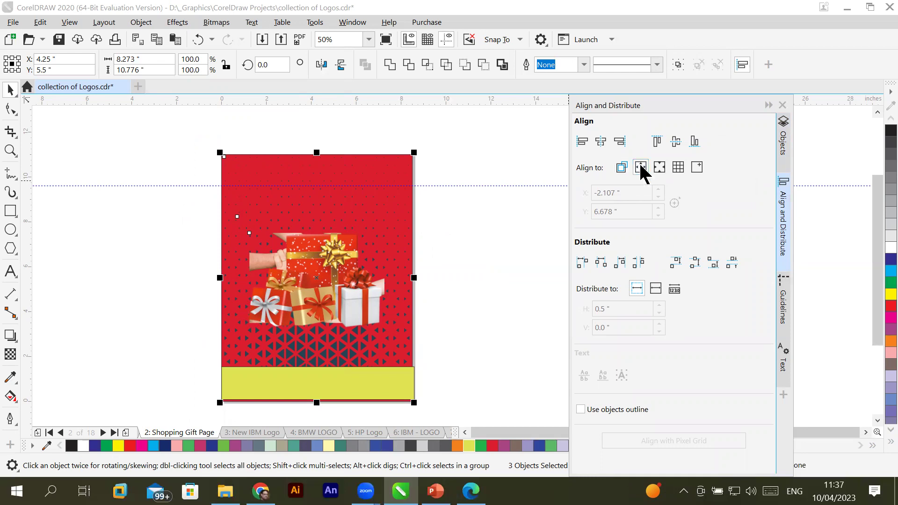
click(584, 142)
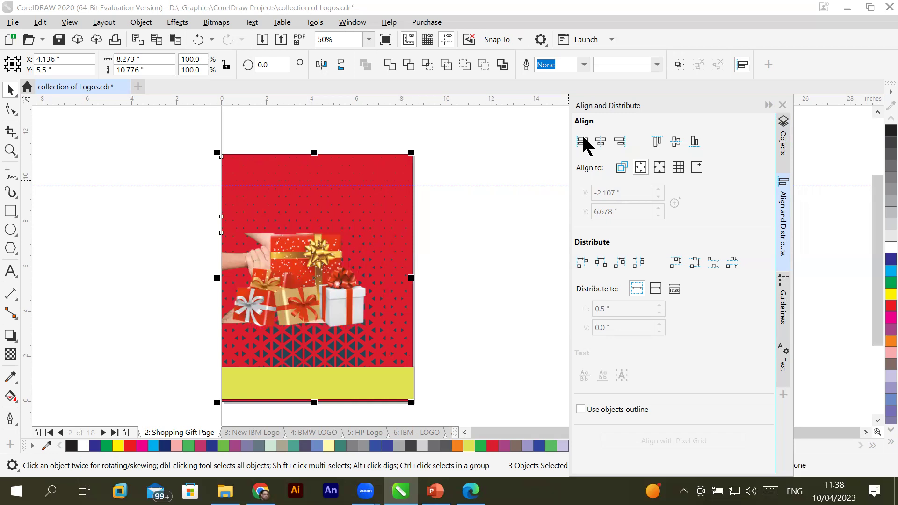
click(620, 143)
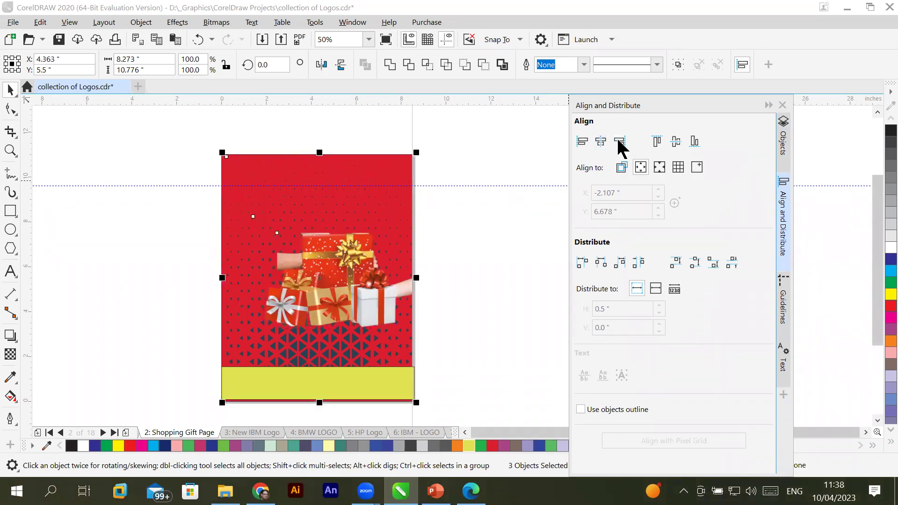
click(601, 142)
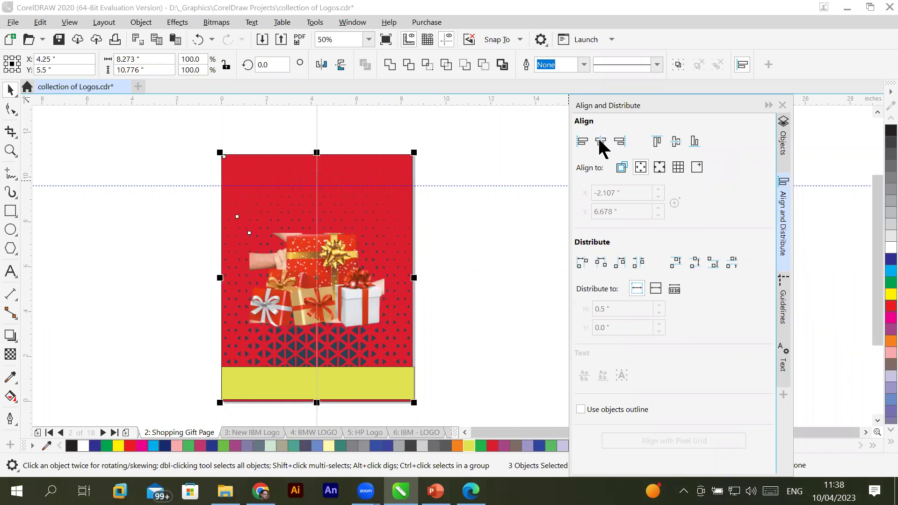
Step: Centre the gift artwork horizontally using the page centre as the alignment reference
click(659, 164)
click(582, 141)
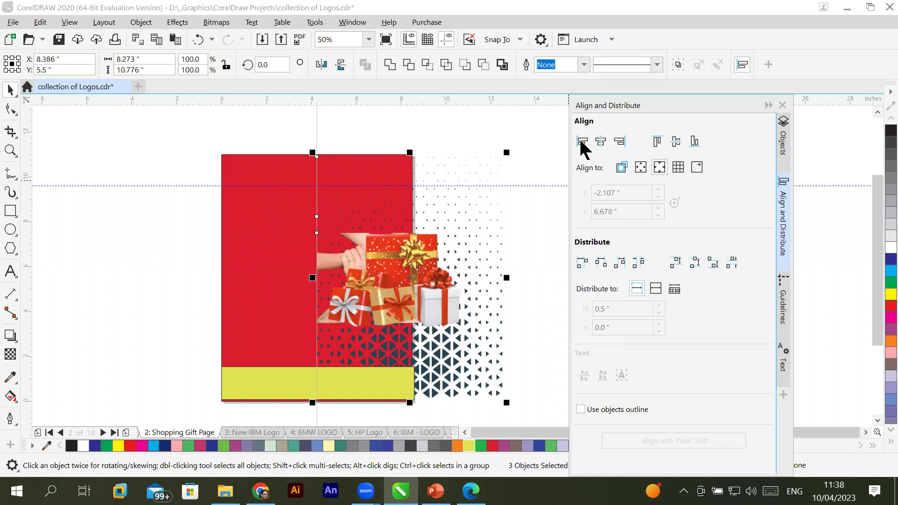
click(620, 142)
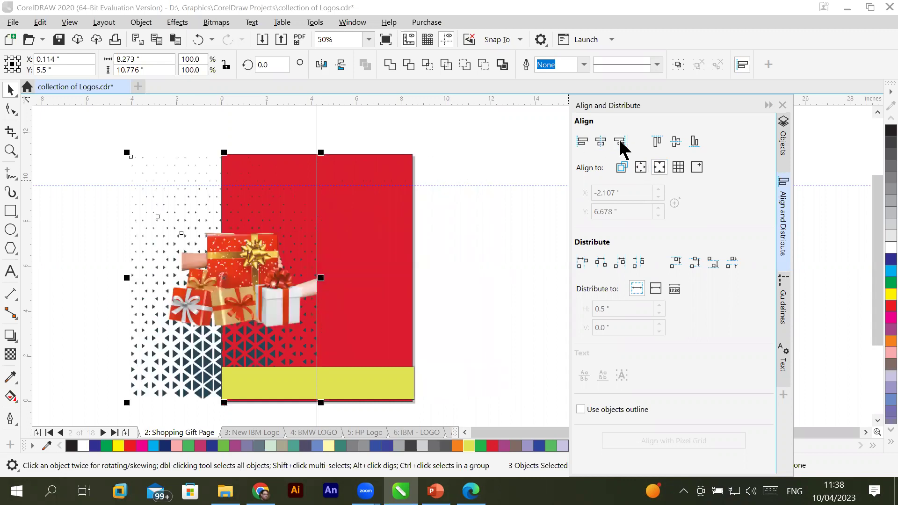
click(596, 139)
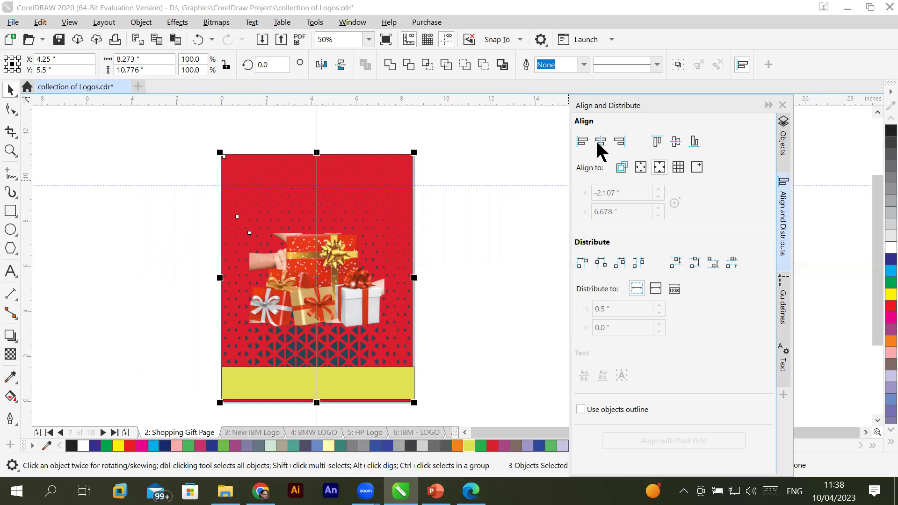
click(655, 164)
Step: Draw three stacked circles left of the page, the bottom one largest
click(10, 230)
click(166, 155)
drag(176, 164, 190, 220)
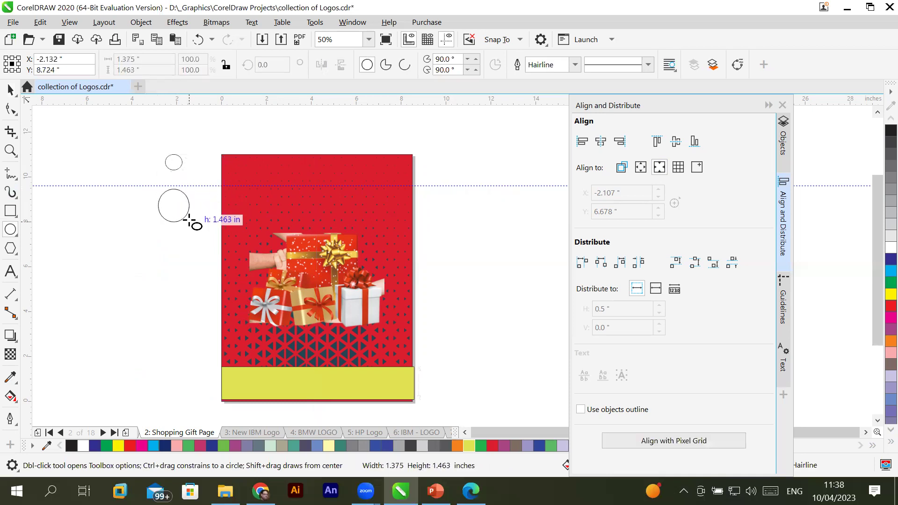
drag(158, 244, 204, 291)
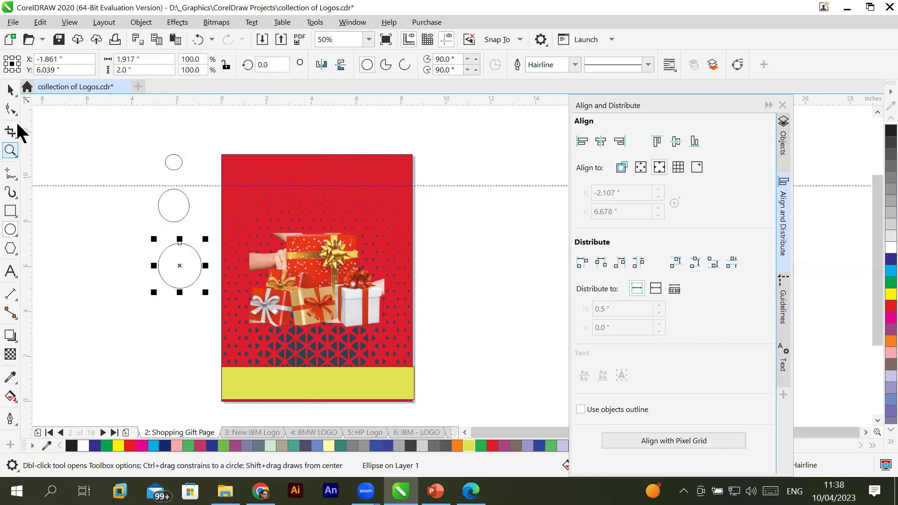
Step: Fill the top circle blue, the middle yellow and the bottom green
click(10, 90)
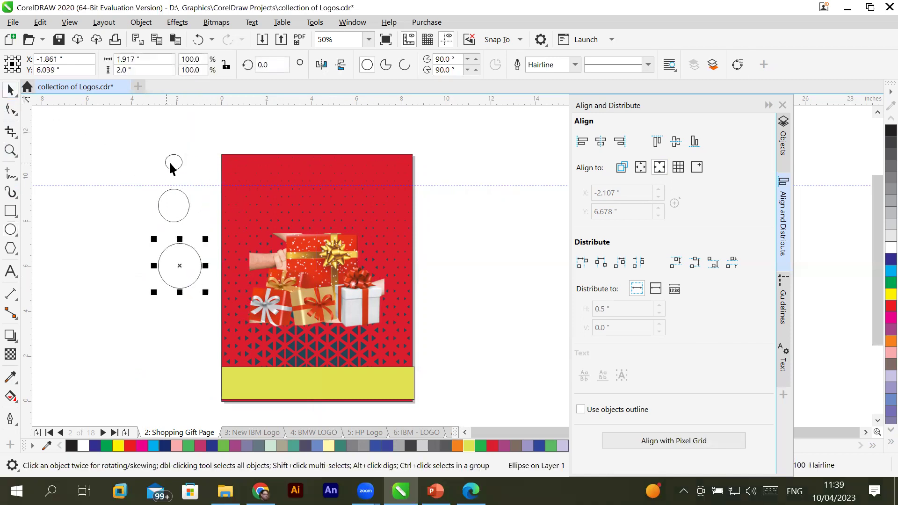
click(170, 163)
click(153, 445)
click(183, 214)
click(117, 445)
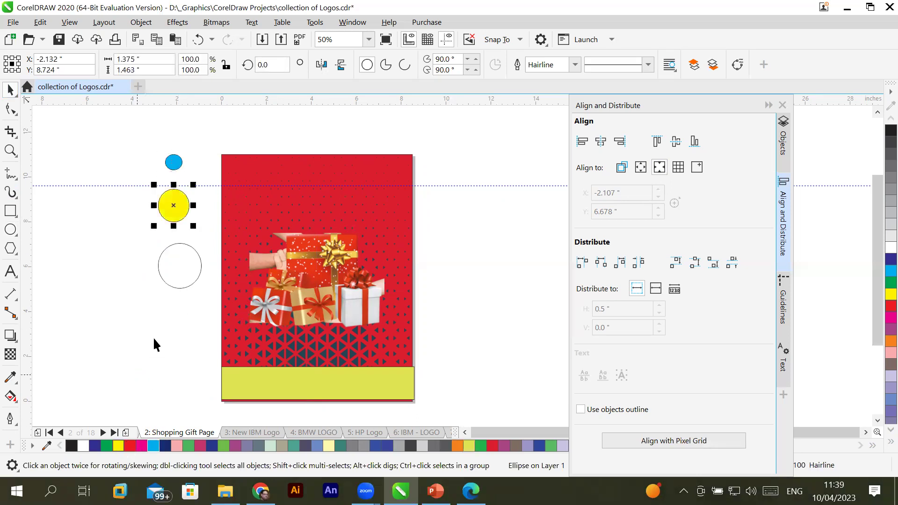
click(173, 282)
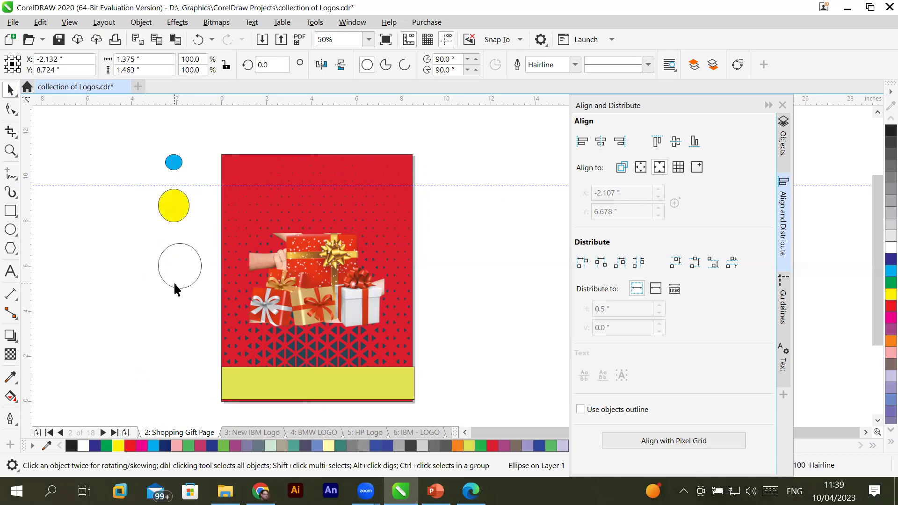
click(106, 445)
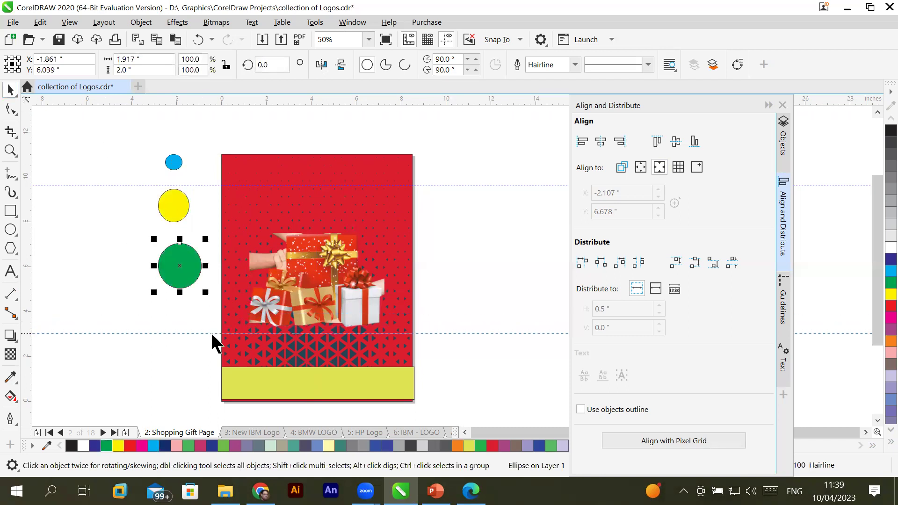
Step: Delete both horizontal guidelines and marquee-select the three circles
click(209, 323)
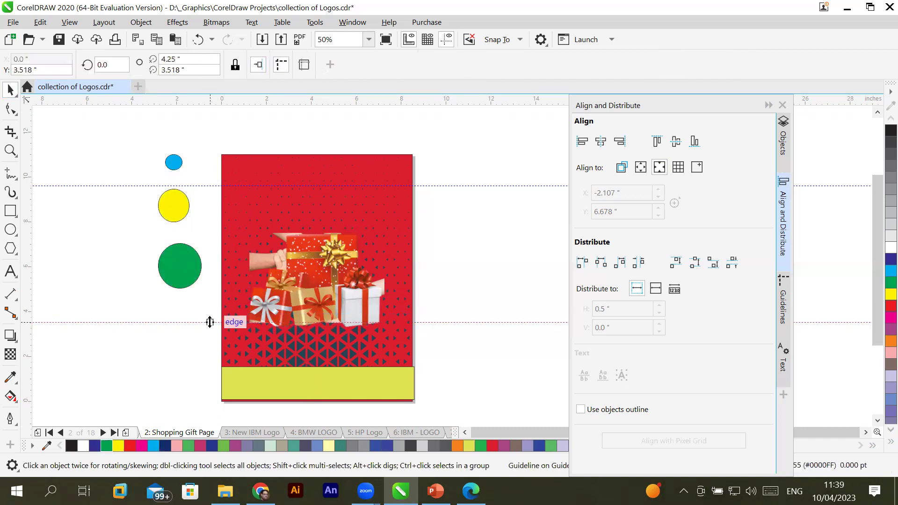
key(Delete)
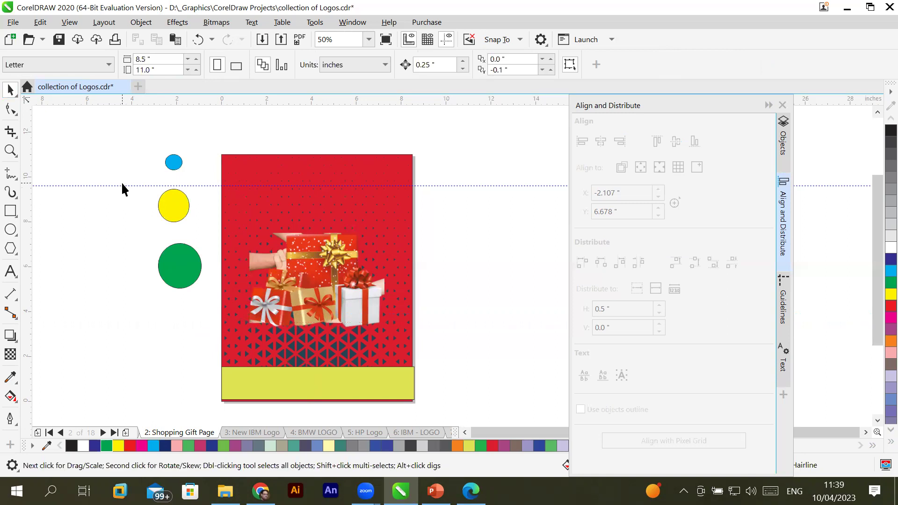
click(123, 185)
key(Delete)
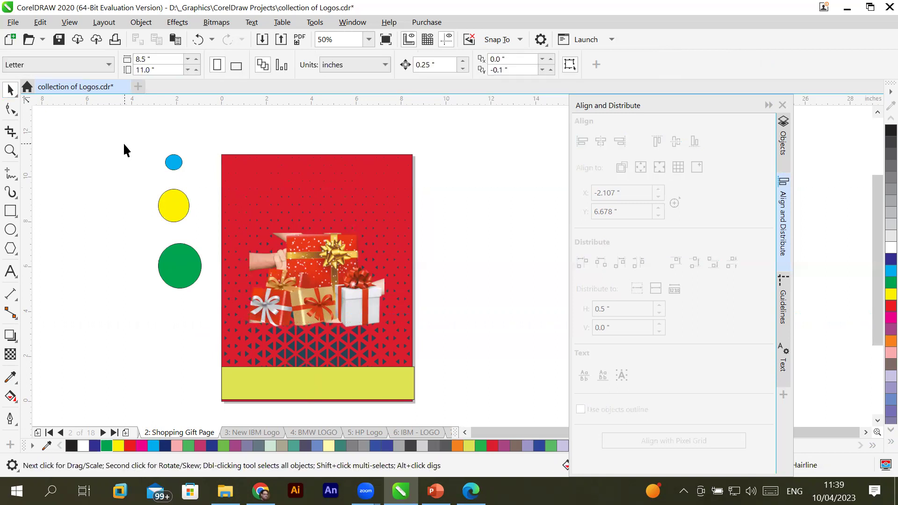
drag(129, 143, 212, 311)
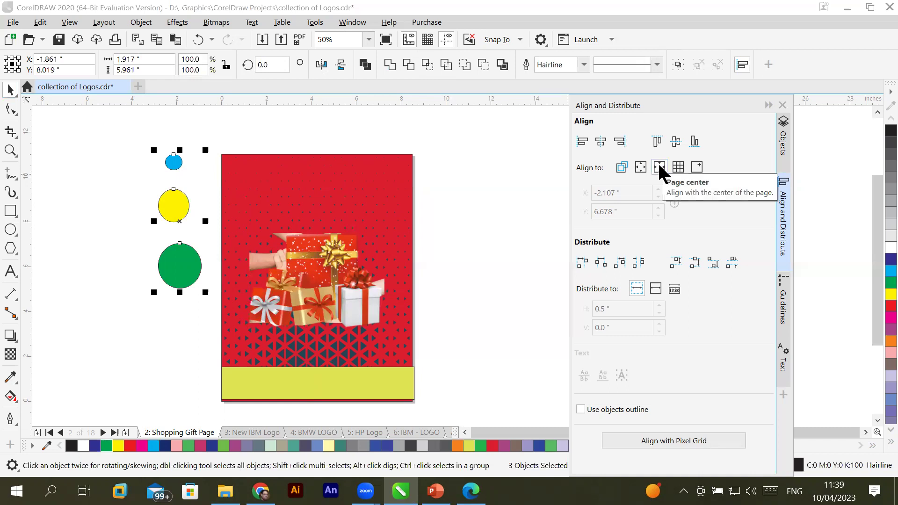
Step: Centre the circles horizontally on the page centre with their bottoms on the page's middle line
click(659, 168)
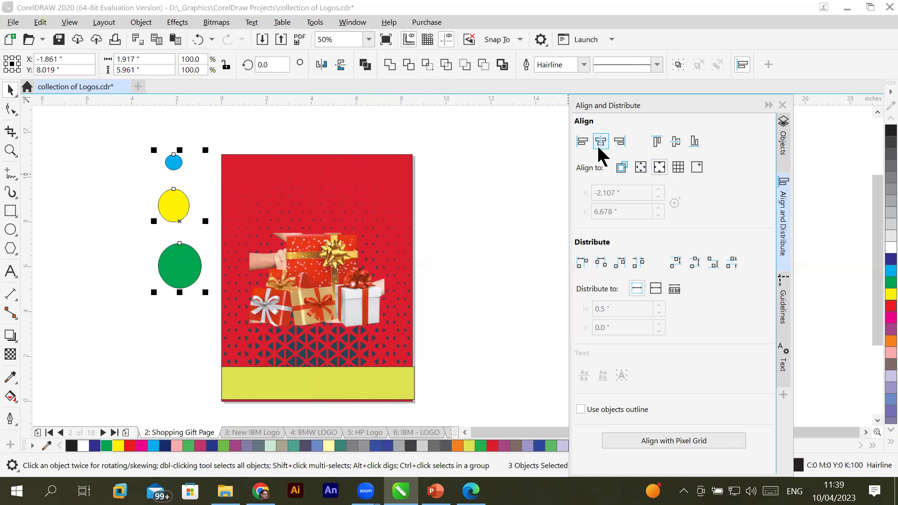
click(582, 142)
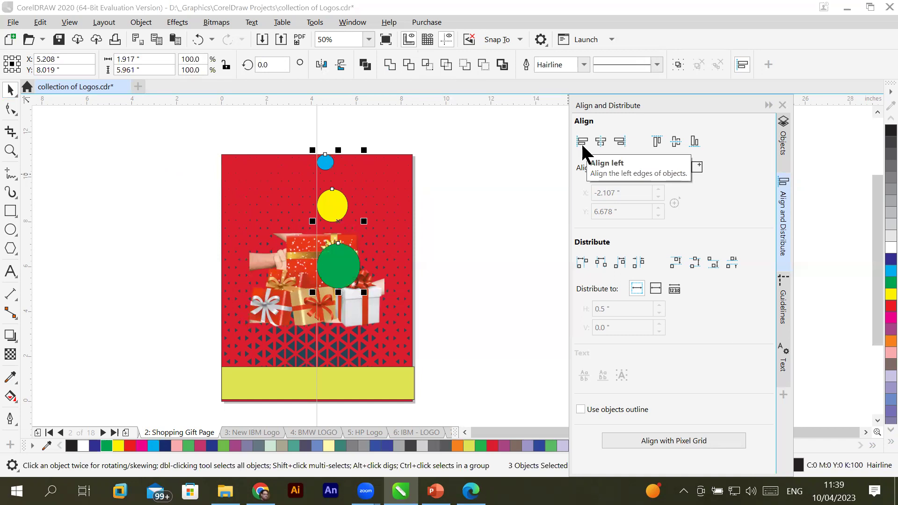
click(621, 141)
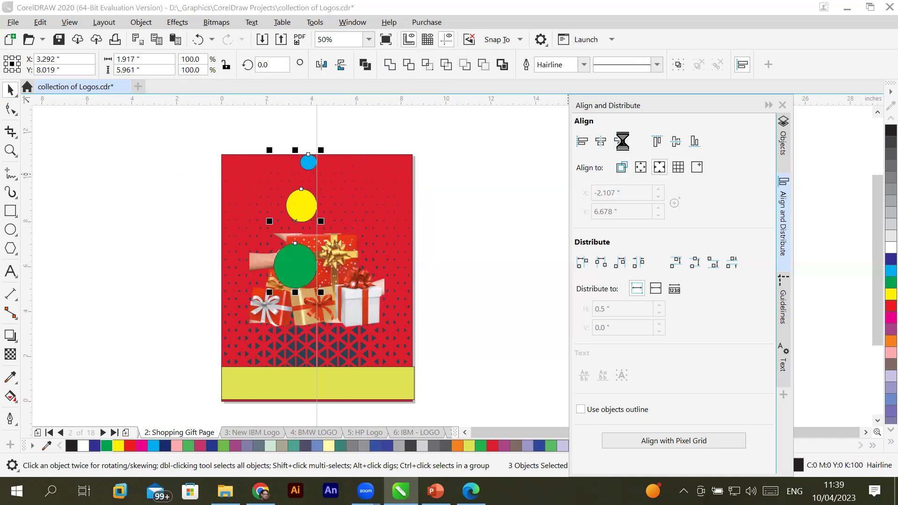
click(598, 138)
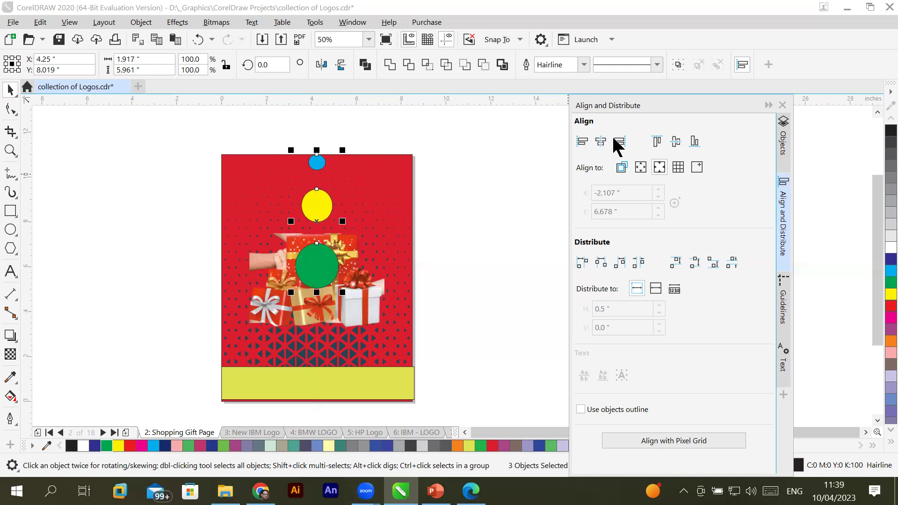
click(658, 142)
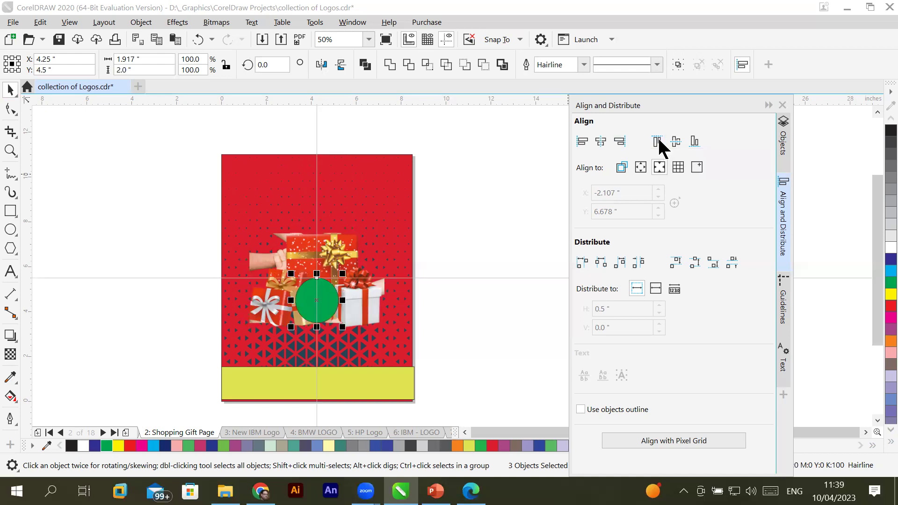
click(676, 142)
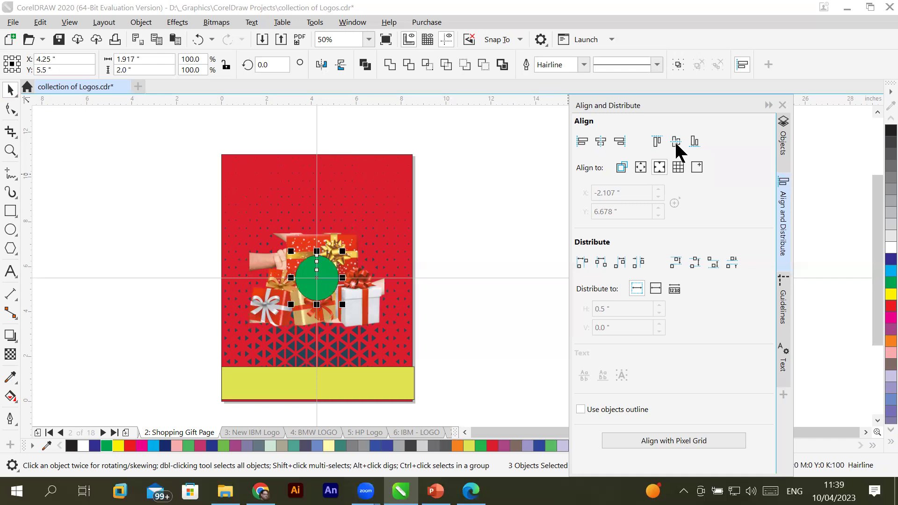
click(694, 141)
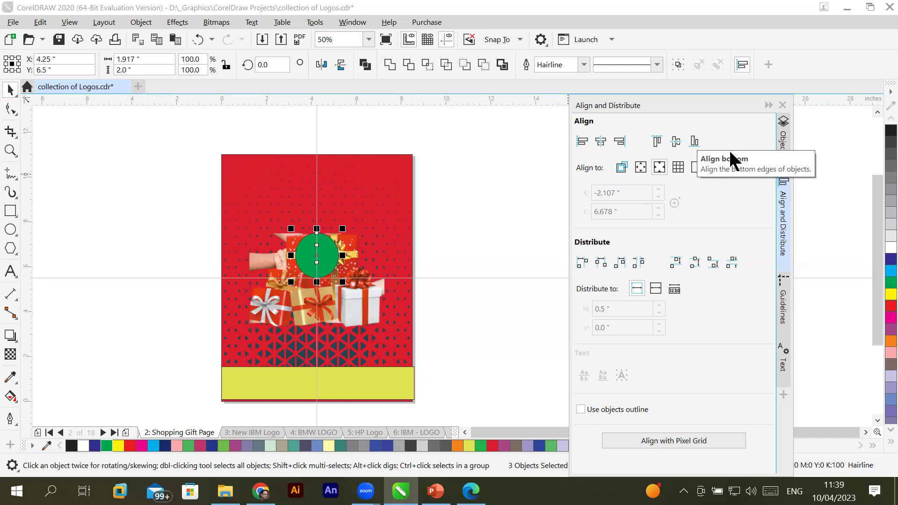
Step: Reorder the circles in the Objects list: blue front, yellow middle, green behind
click(782, 149)
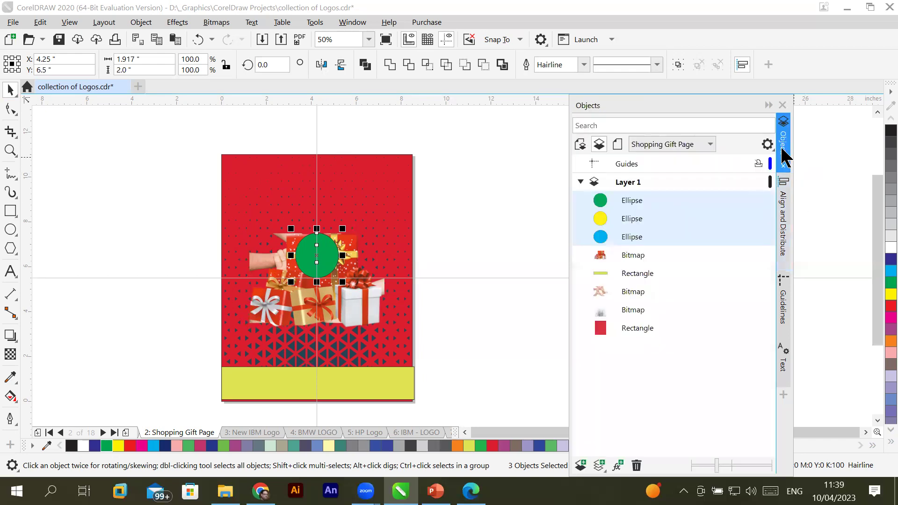
click(648, 219)
drag(642, 219, 640, 190)
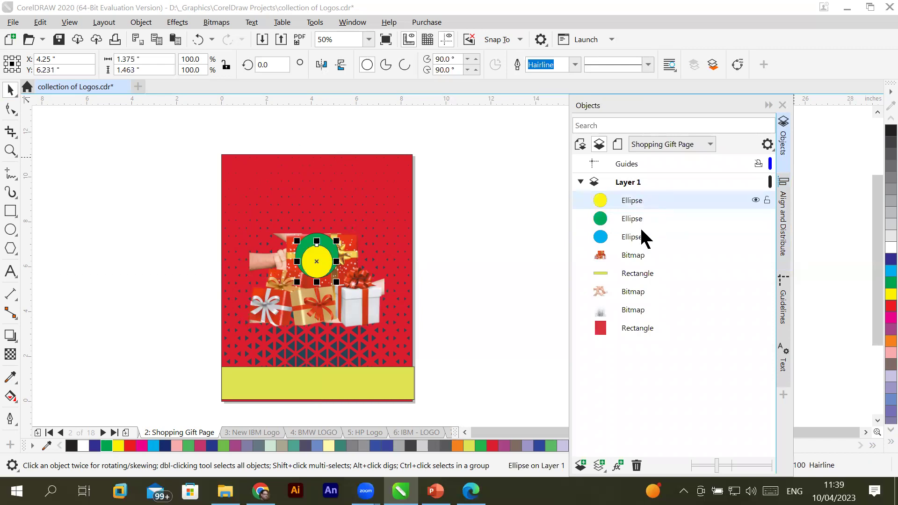
drag(645, 238, 647, 193)
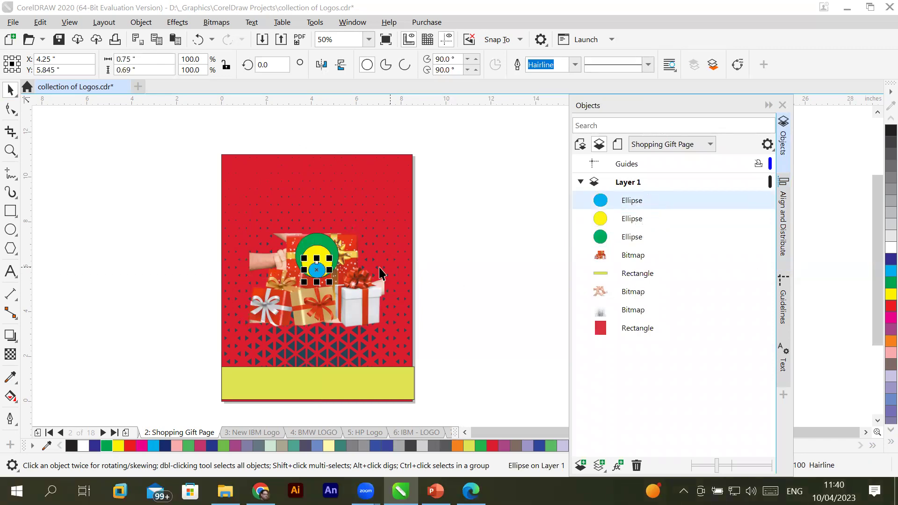
Step: Select all three circles and show the Align and Distribute options
mouse_move(631, 218)
shift+click(617, 221)
shift+click(613, 236)
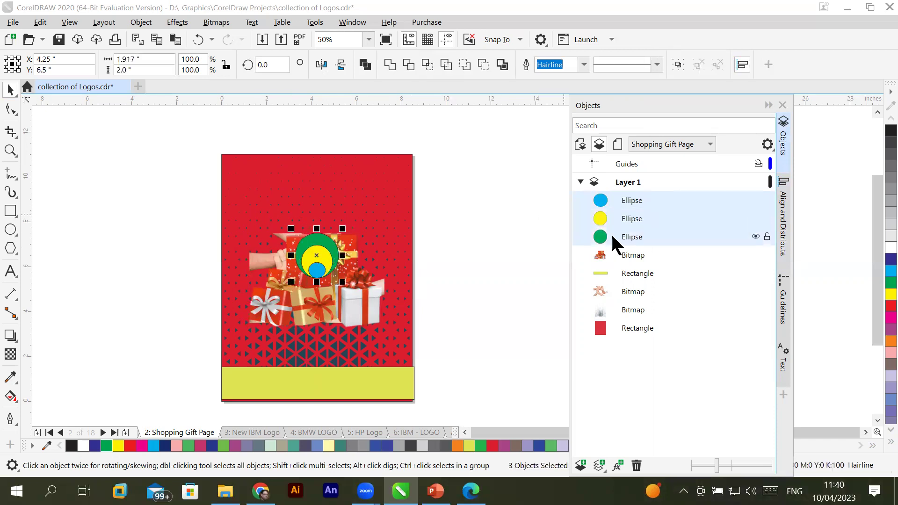
click(786, 225)
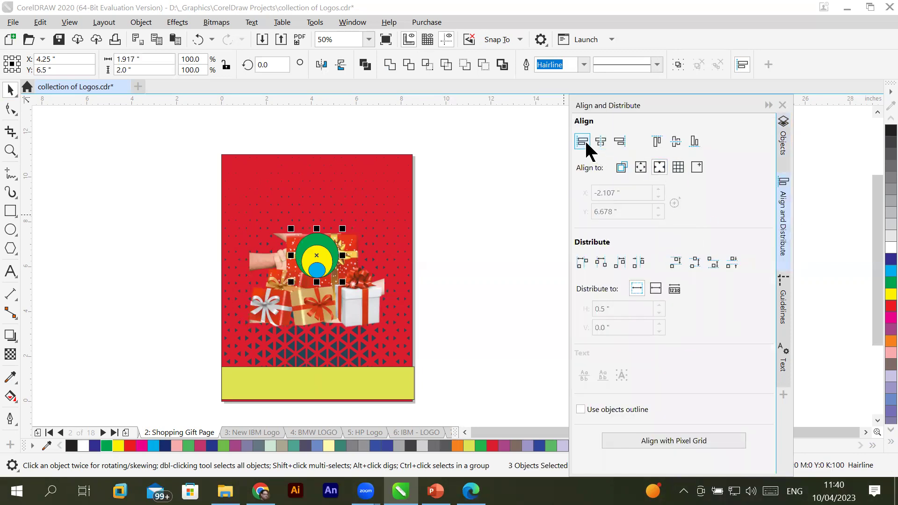
Step: Try left, right, top, bottom and centre alignments of the circles against each other
scroll(329, 262, up, 2)
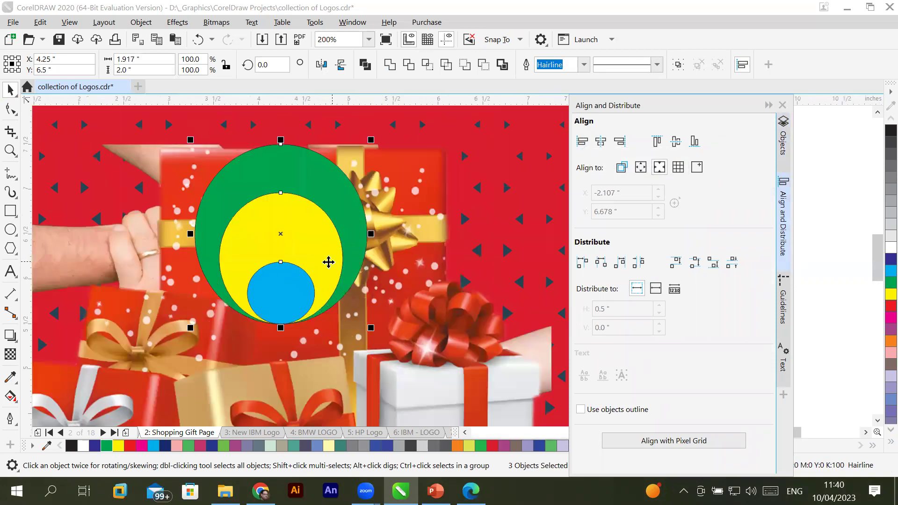
scroll(329, 262, down, 1)
scroll(328, 262, down, 1)
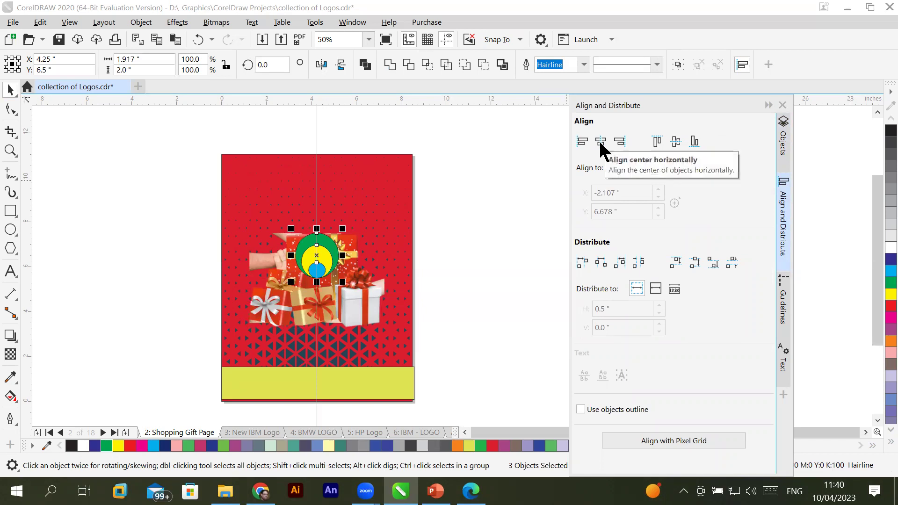
click(620, 141)
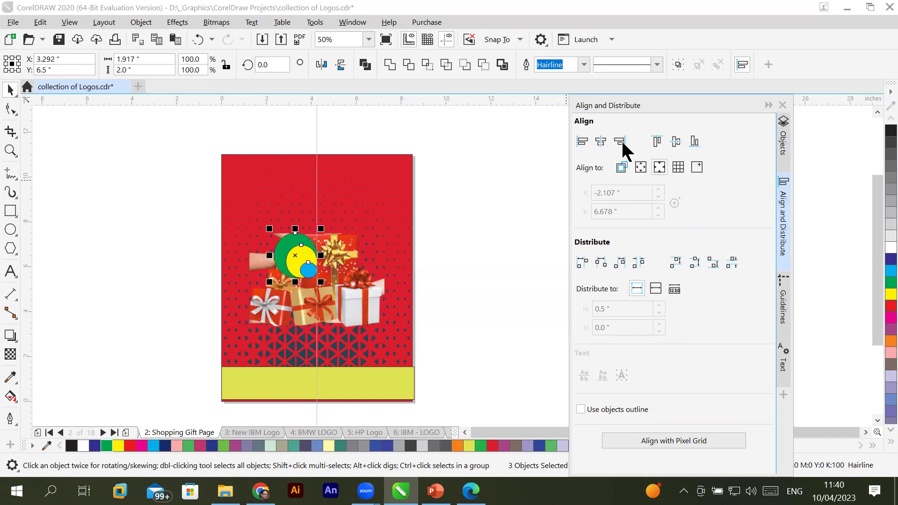
click(582, 141)
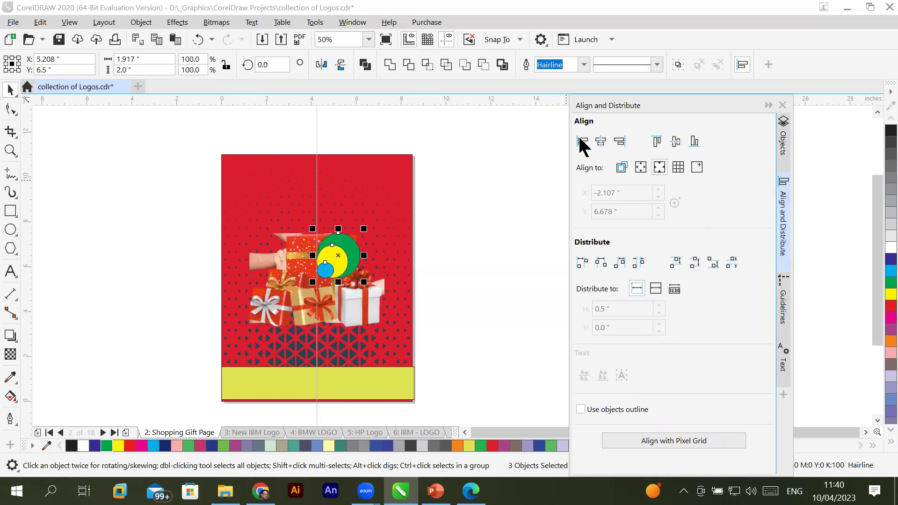
click(658, 142)
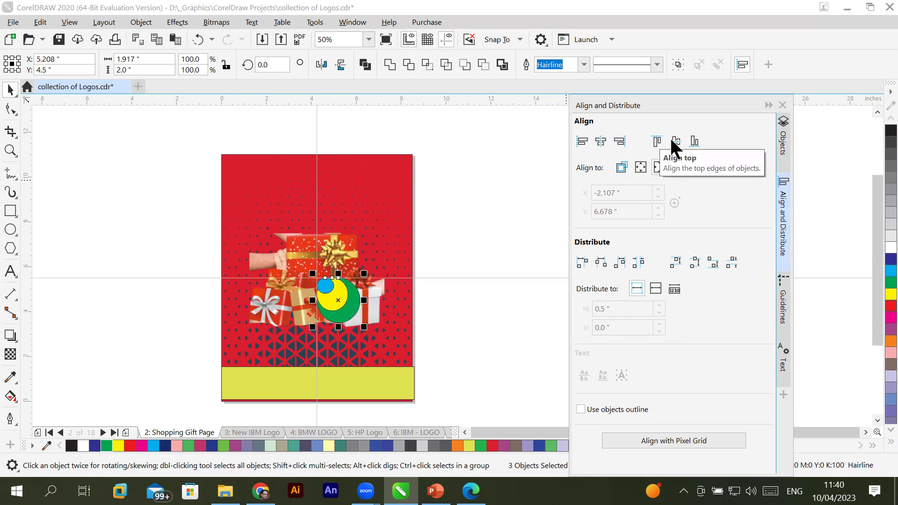
click(675, 141)
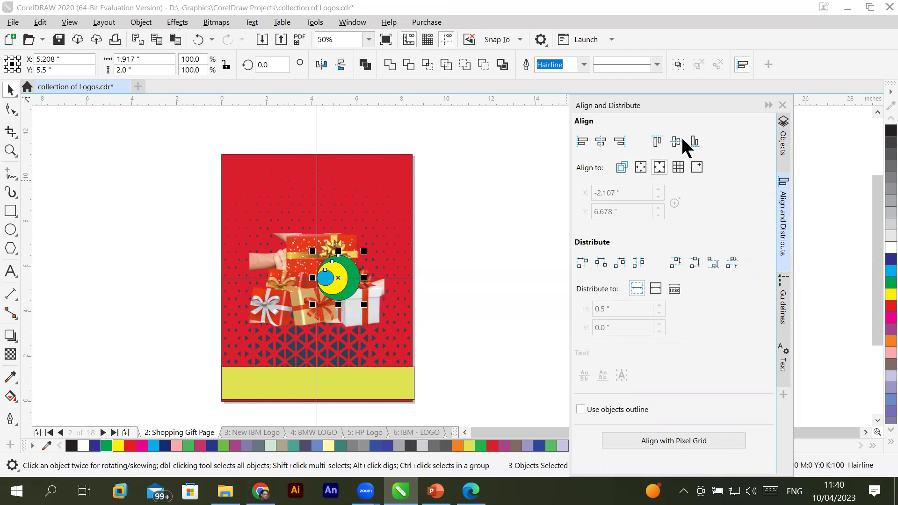
click(694, 141)
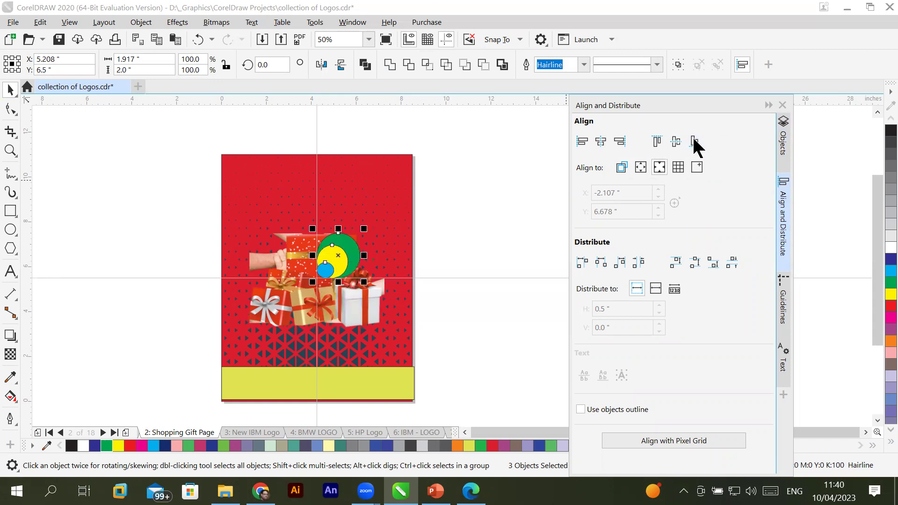
click(602, 142)
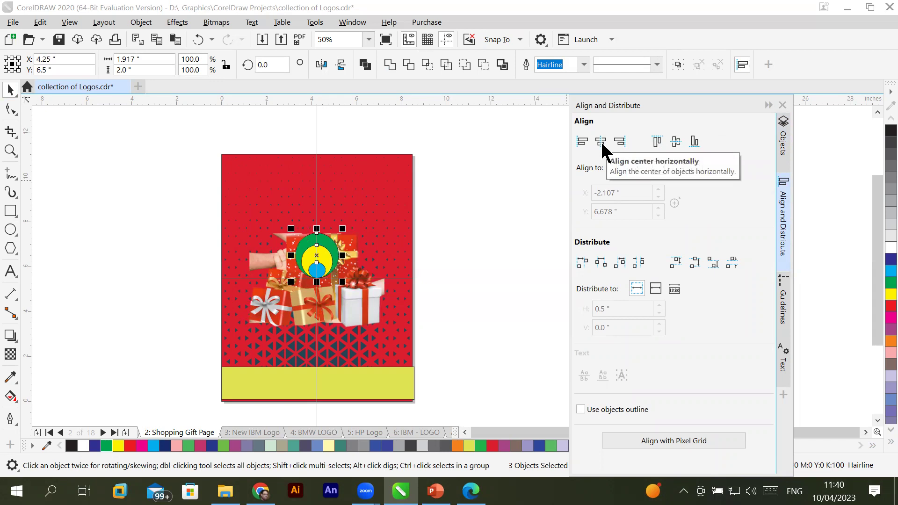
Step: Centre the circles on one another so they're concentric over the gift artwork, then deselect
click(676, 140)
drag(323, 287, 323, 309)
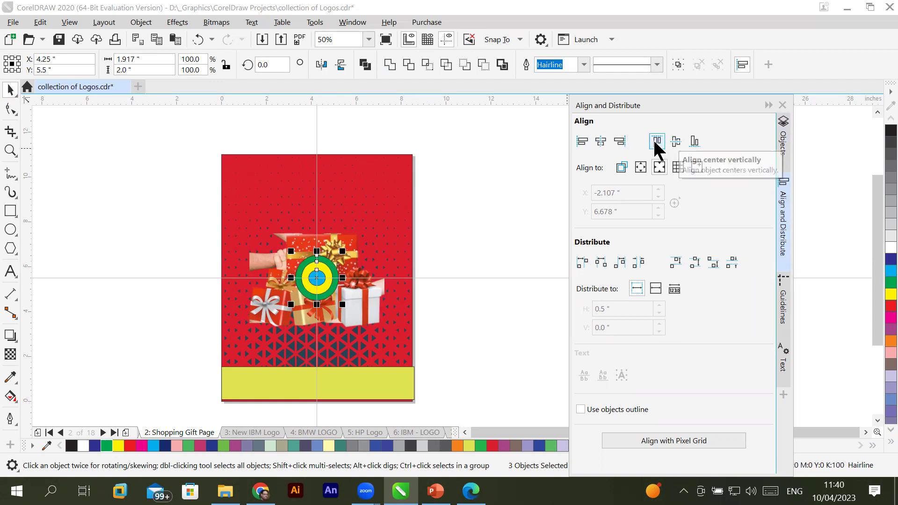
click(656, 142)
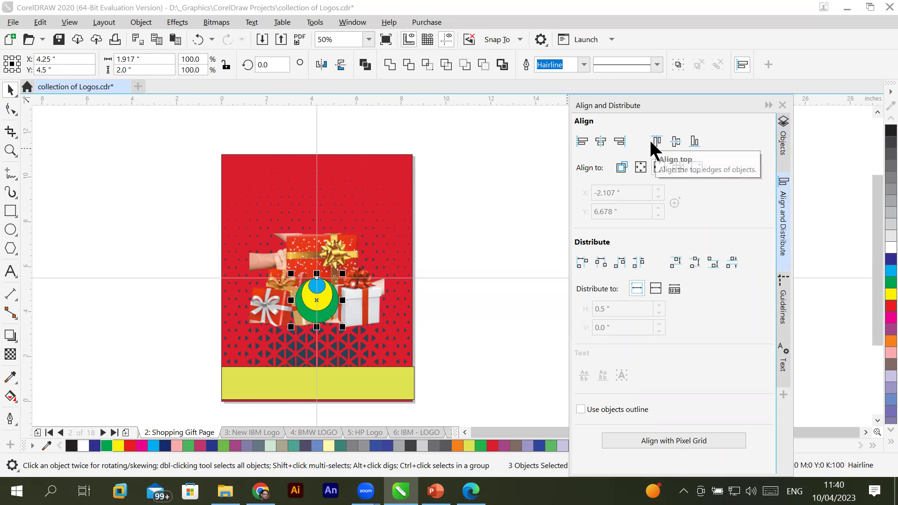
click(694, 141)
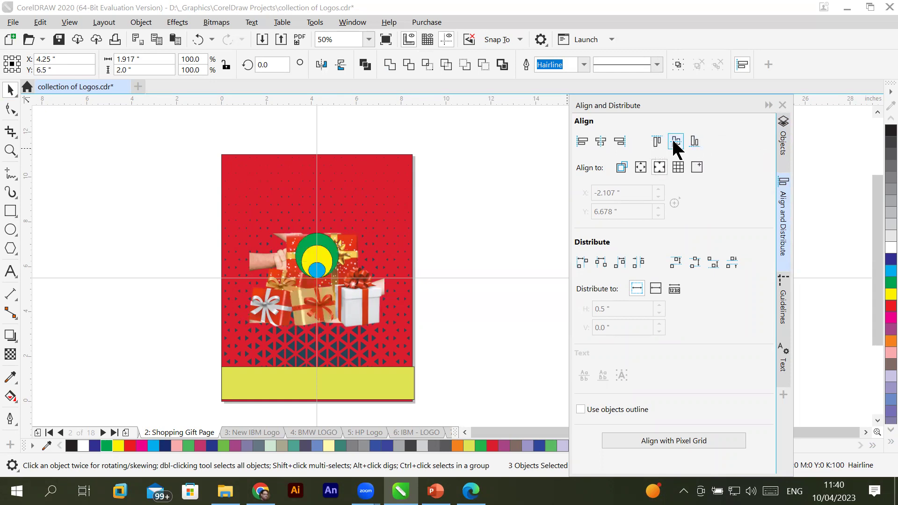
click(676, 141)
click(459, 255)
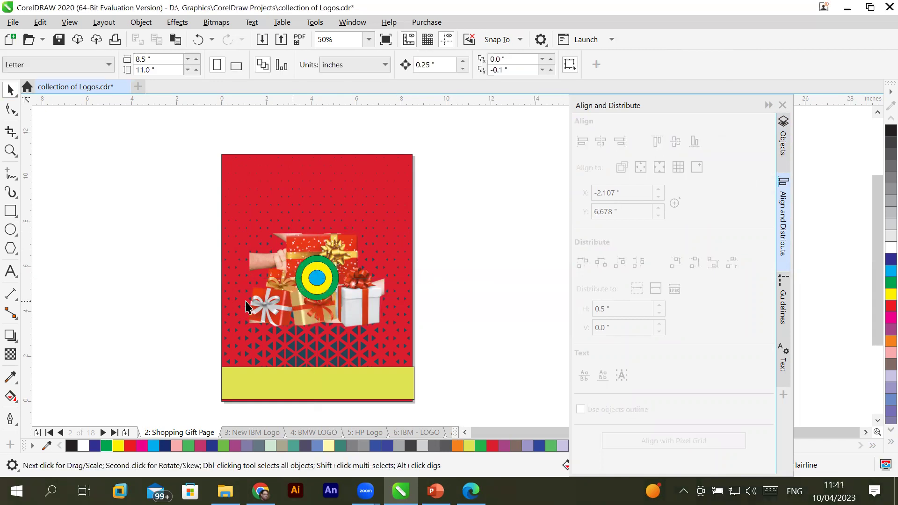
scroll(246, 302, up, 2)
scroll(245, 300, up, 2)
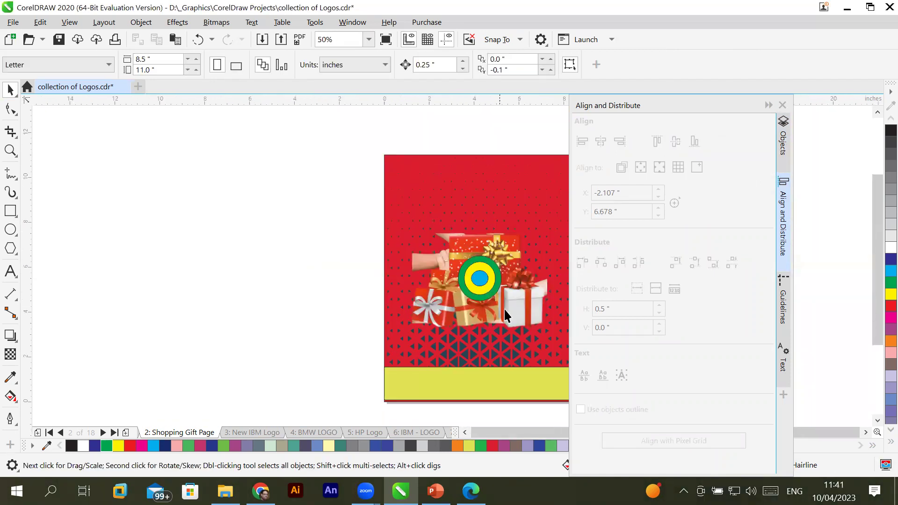
scroll(523, 311, down, 2)
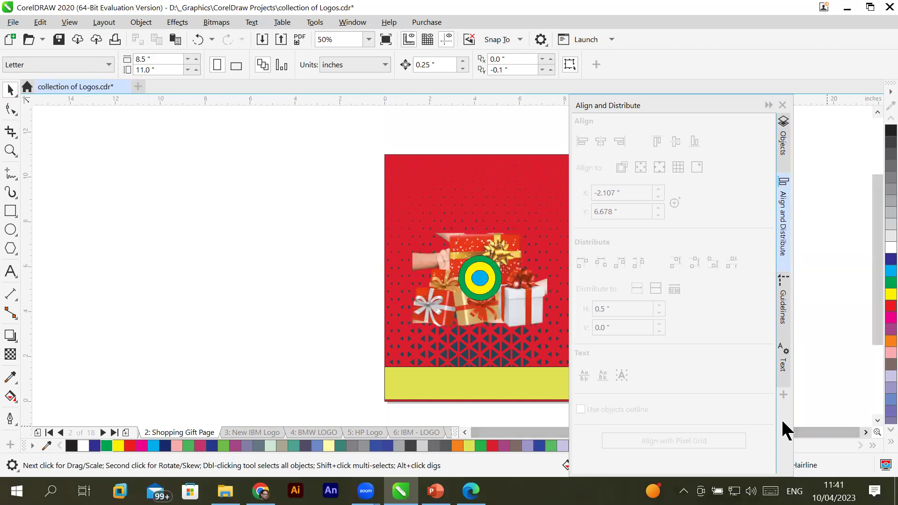
scroll(783, 422, right, 2)
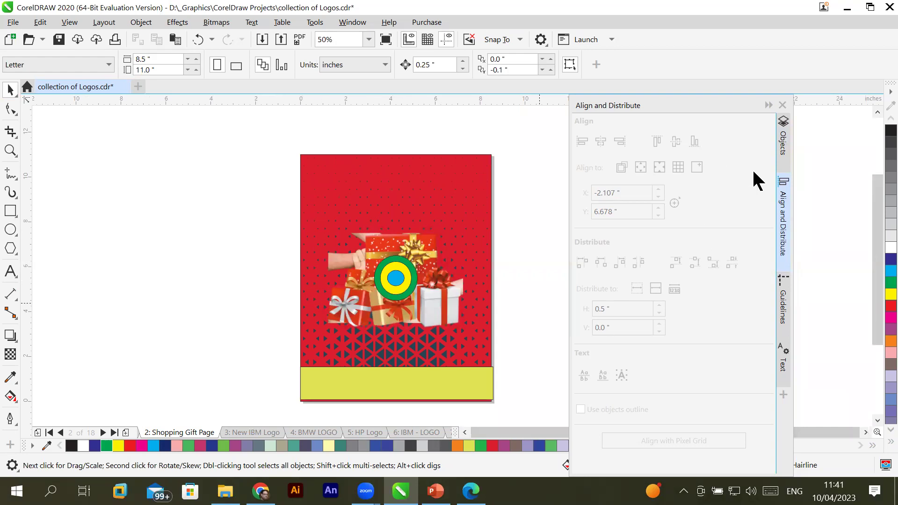
Step: Select the blue, yellow and green circles in the Objects list
click(783, 151)
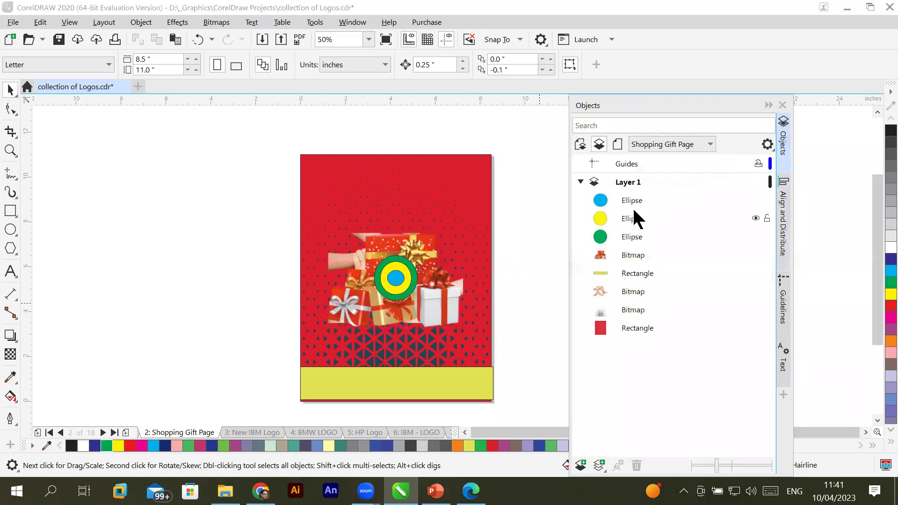
click(633, 199)
shift+click(638, 218)
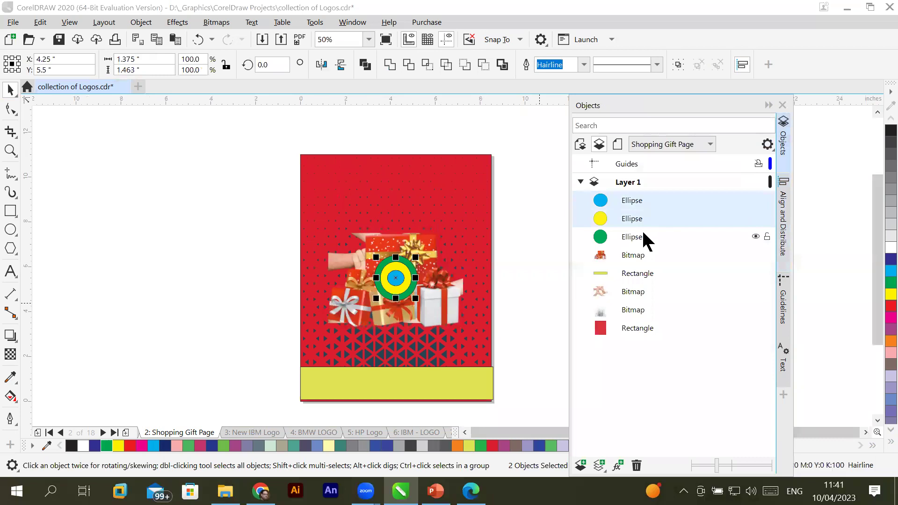
shift+click(642, 236)
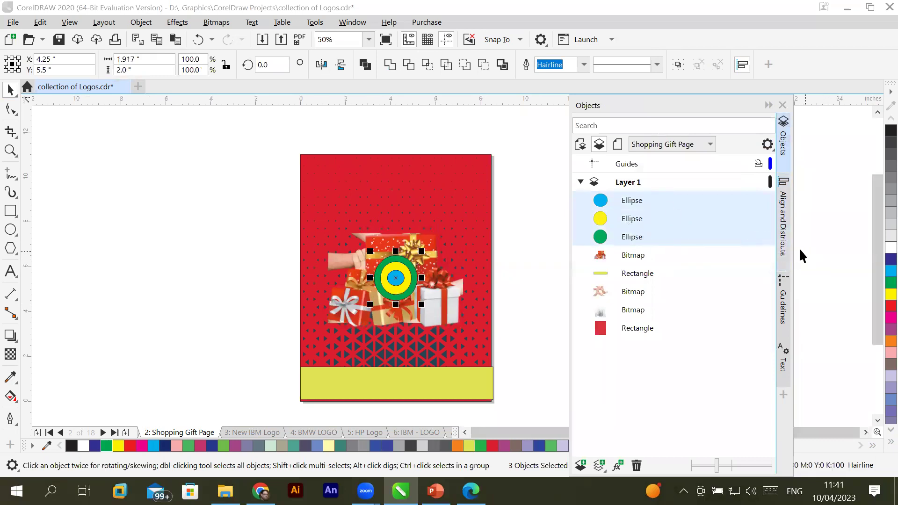
click(783, 246)
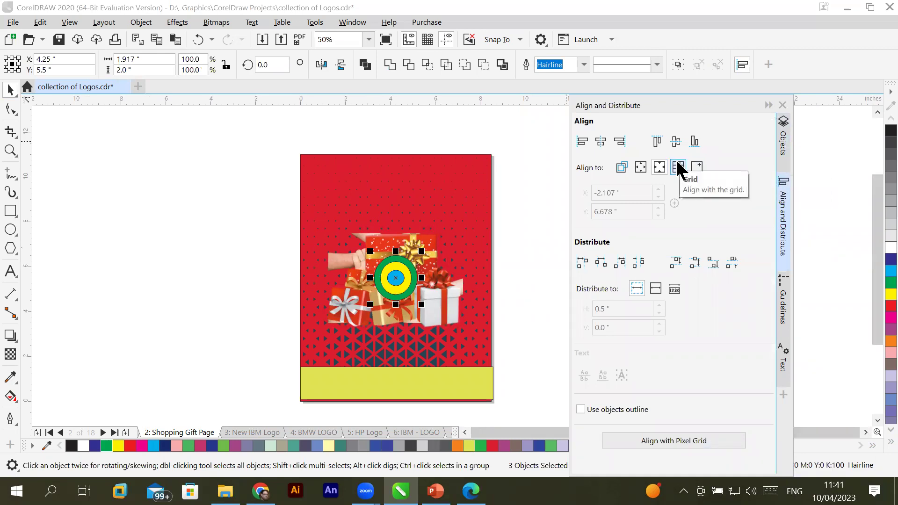
Step: Set the alignment reference back to the page
click(626, 168)
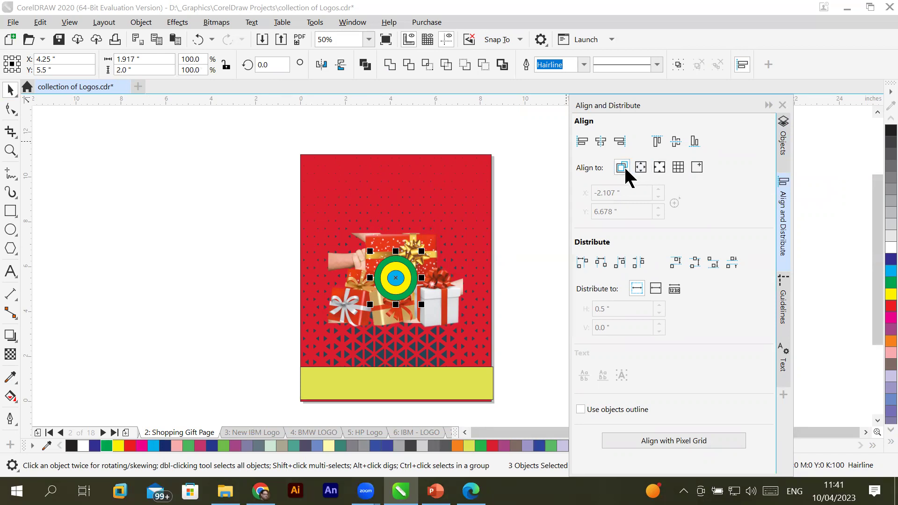
click(641, 167)
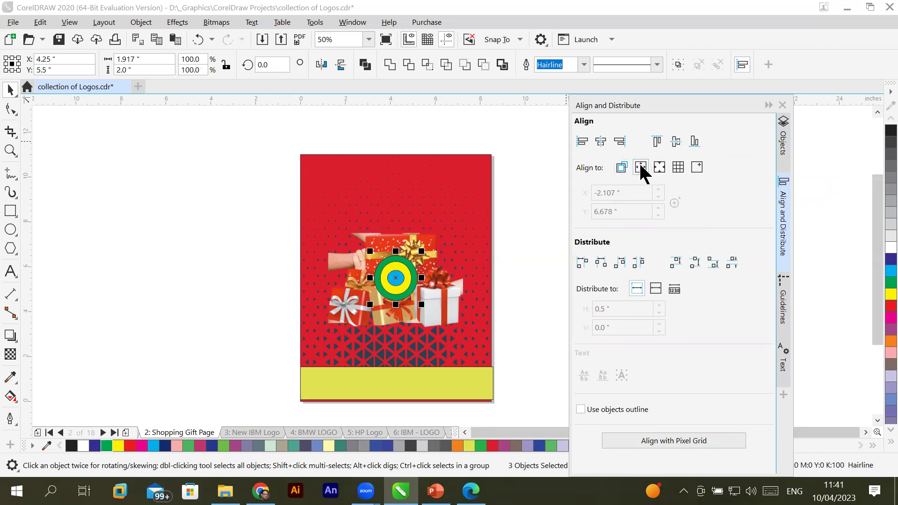
click(662, 169)
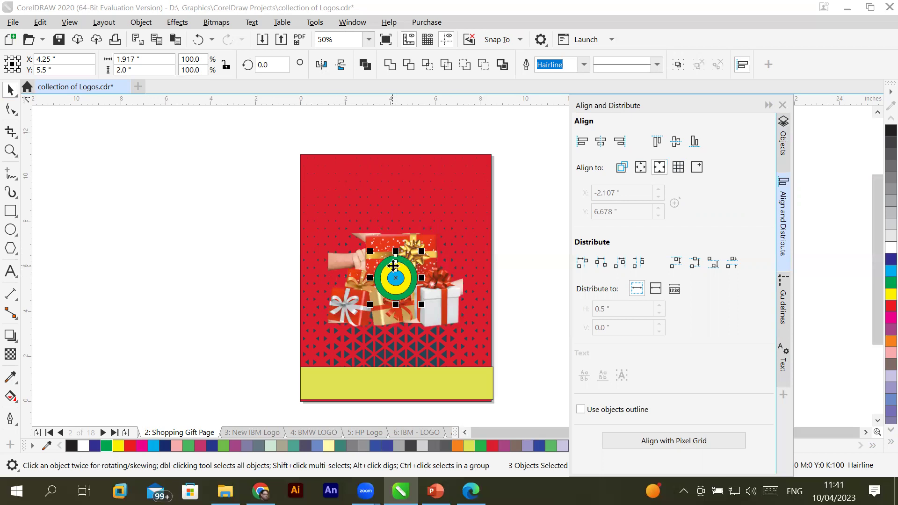
Step: Drag the circles onto the blank canvas left of the poster and pull the green one apart
mouse_move(394, 272)
mouse_down()
mouse_move(161, 205)
mouse_move(179, 271)
mouse_up()
drag(170, 229, 194, 254)
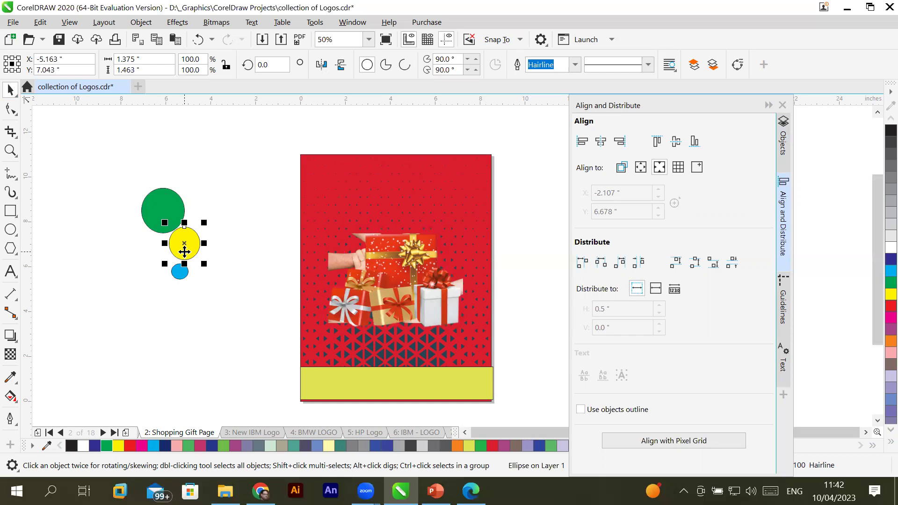
click(511, 131)
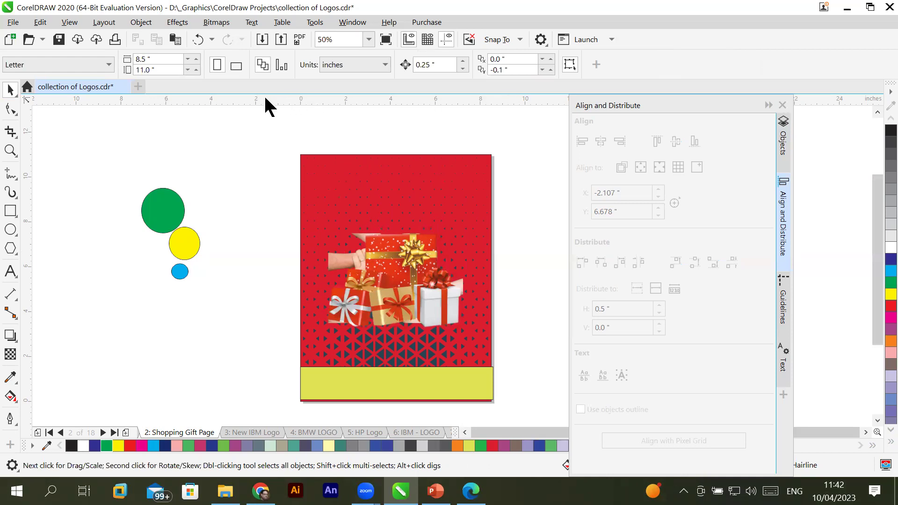
click(70, 22)
mouse_move(133, 254)
click(263, 259)
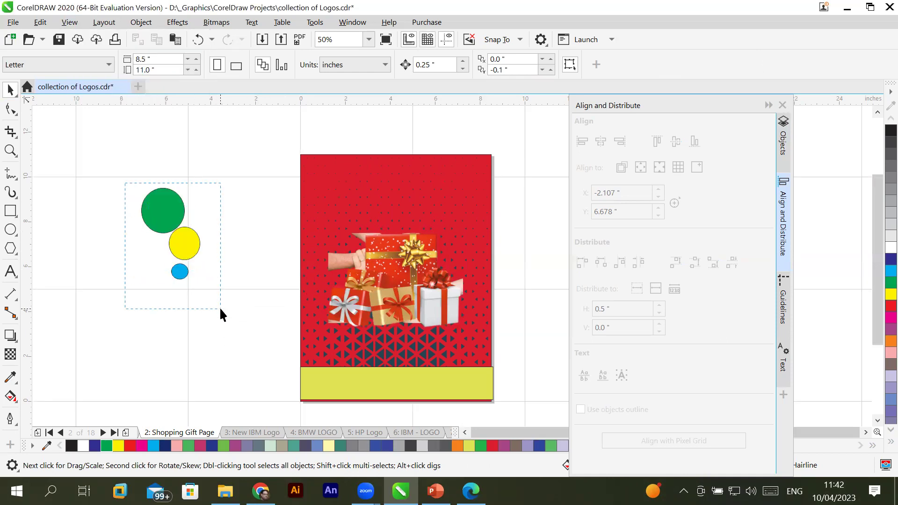
drag(220, 307, 220, 309)
drag(184, 251, 162, 251)
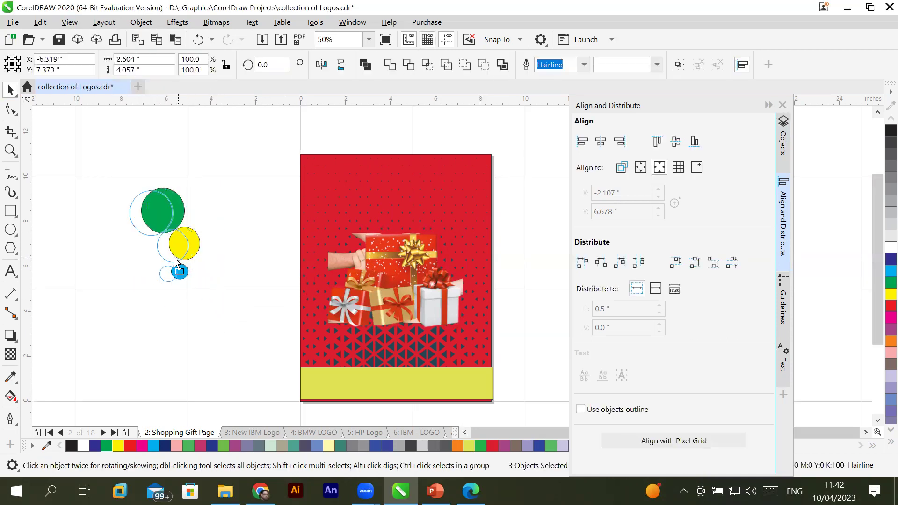
click(203, 325)
drag(107, 181, 181, 301)
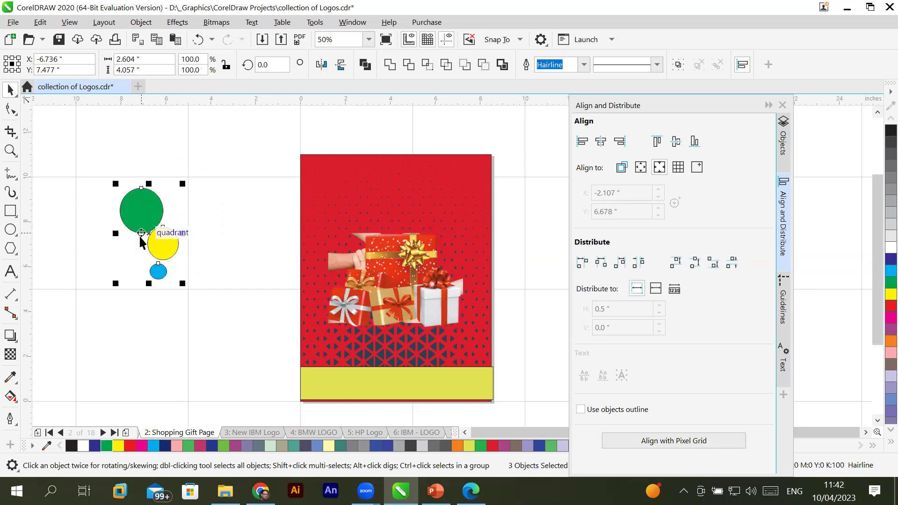
click(678, 168)
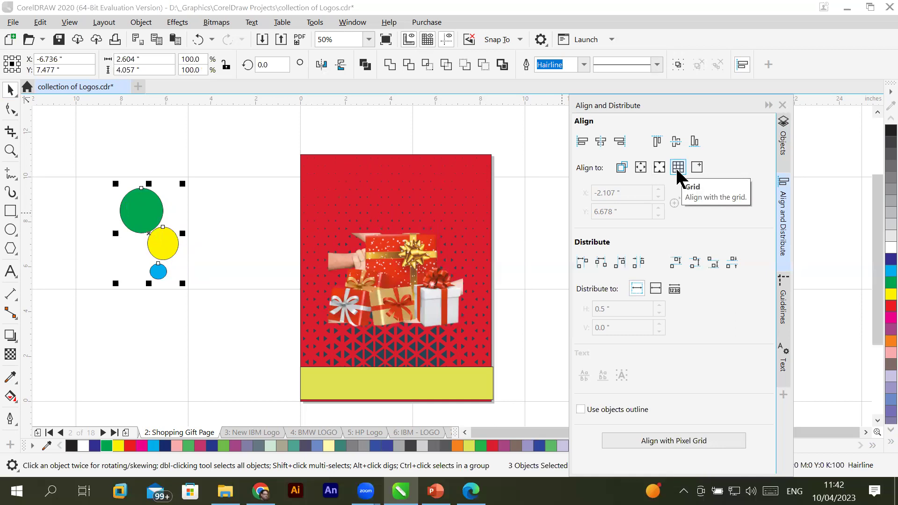
click(583, 142)
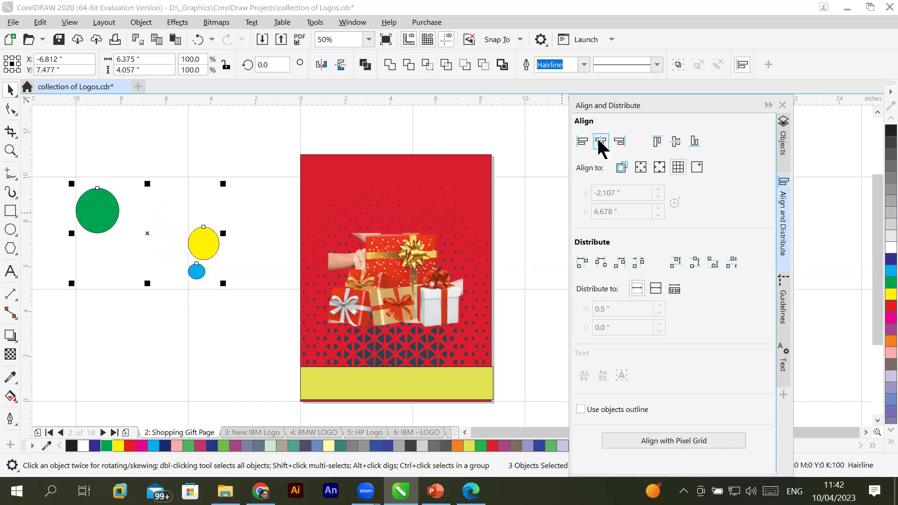
click(599, 143)
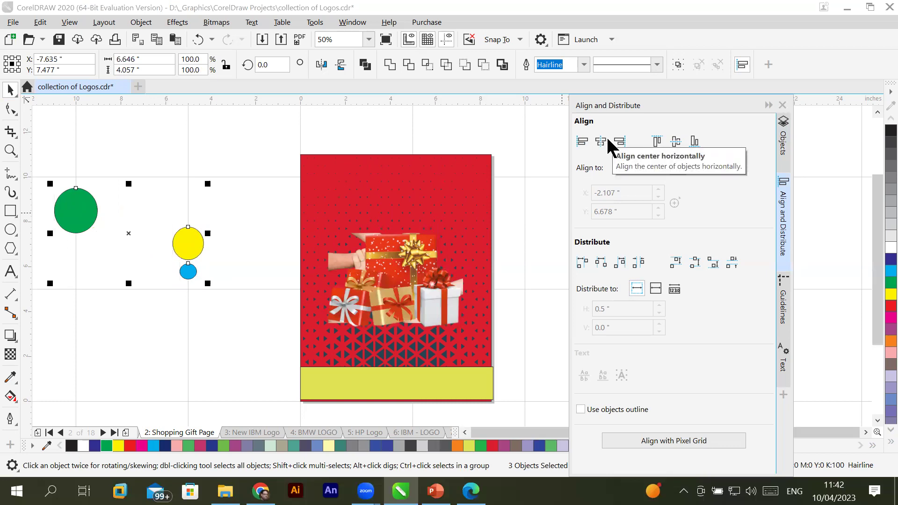
key(c)
Step: Rearrange the green, yellow and blue circles into a vertical column and select all three
click(244, 229)
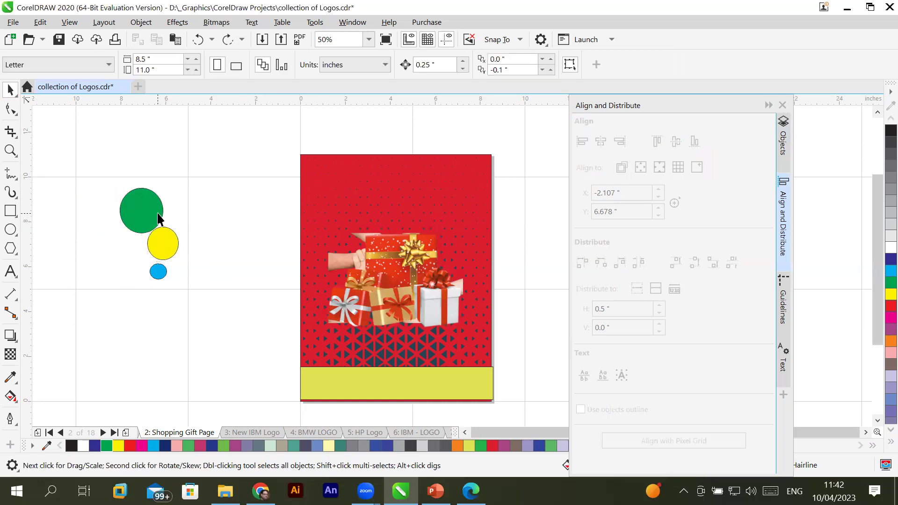
drag(144, 205, 165, 199)
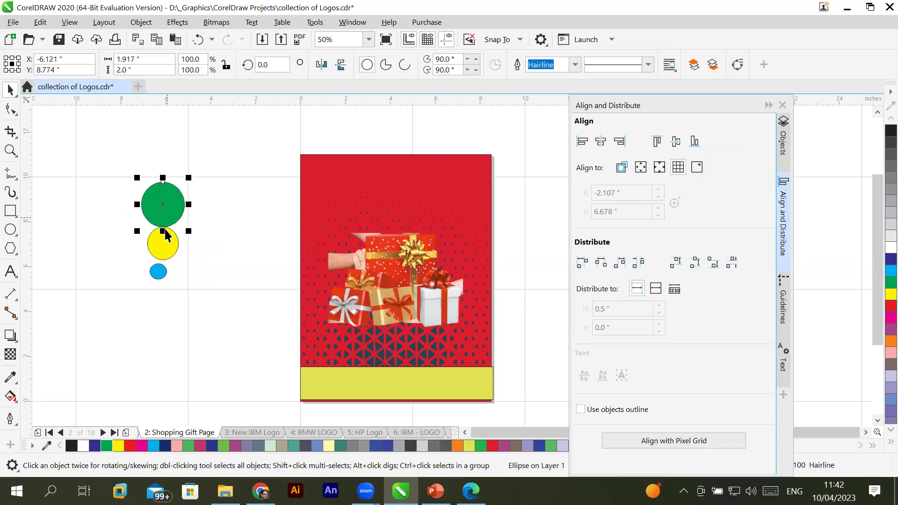
drag(164, 273, 174, 282)
drag(165, 241, 164, 258)
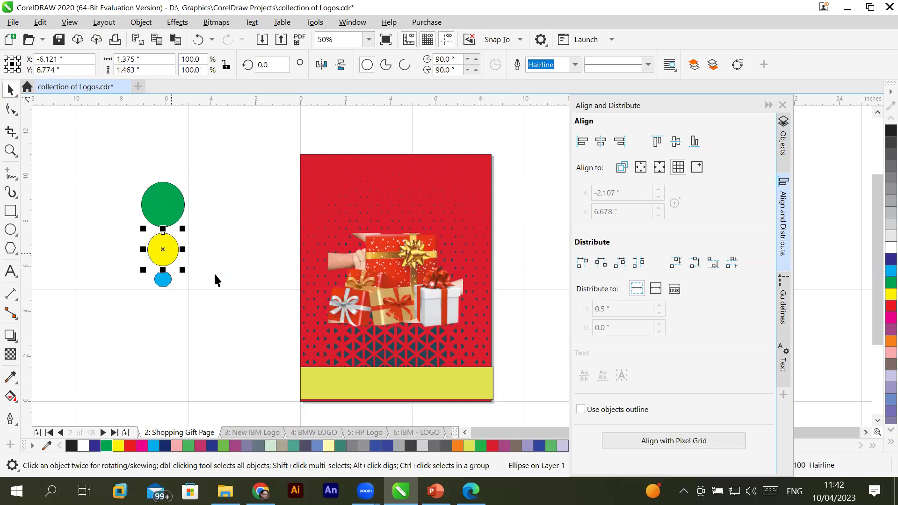
click(215, 274)
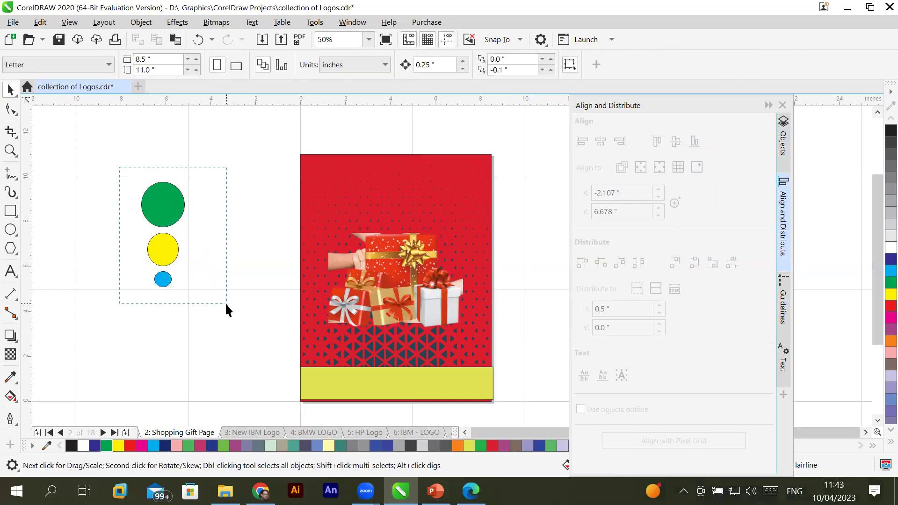
drag(228, 295, 226, 305)
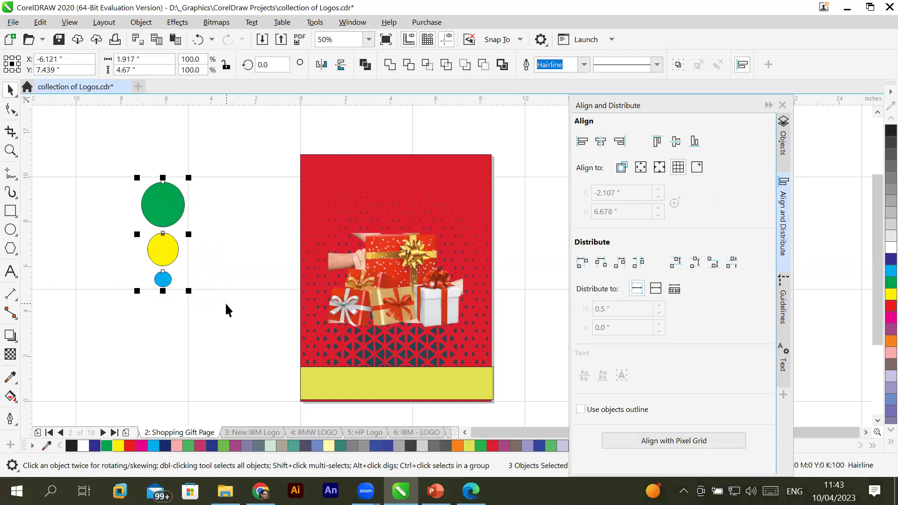
Step: Test the align buttons, undo the top alignment, and finish by aligning their right edges
click(677, 169)
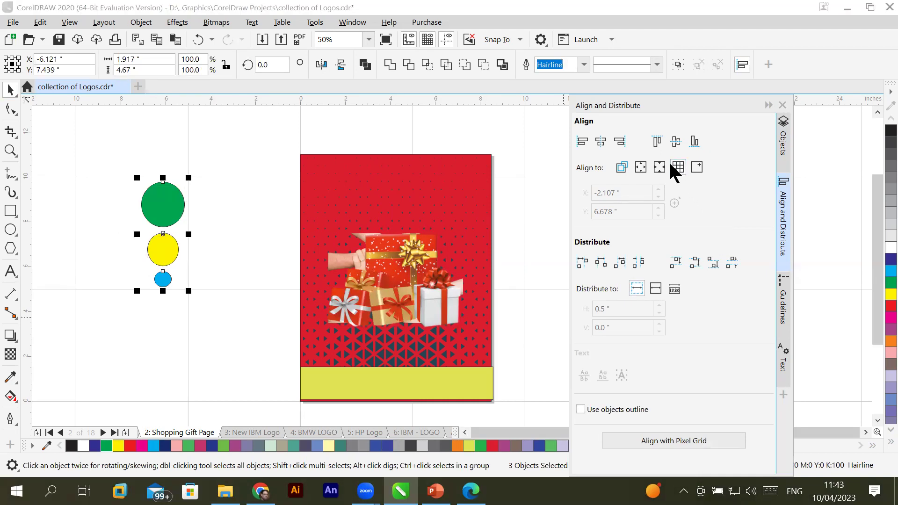
click(601, 141)
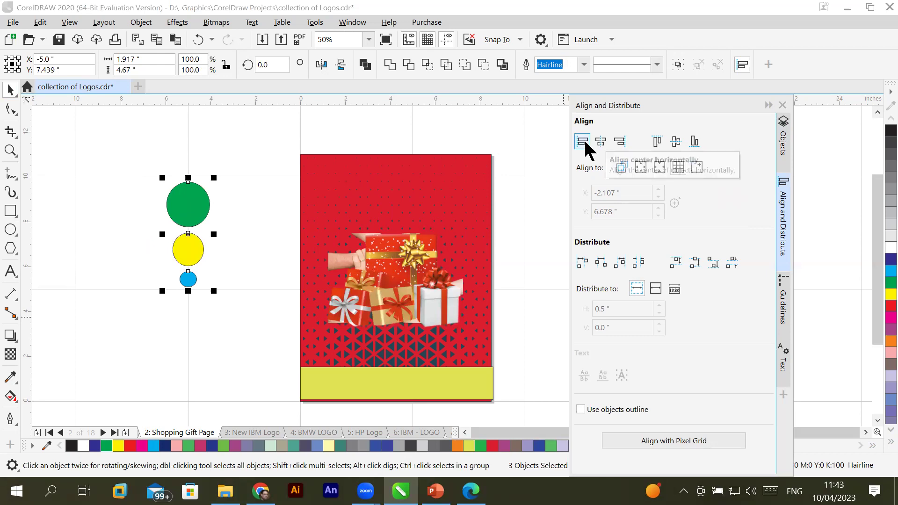
click(583, 142)
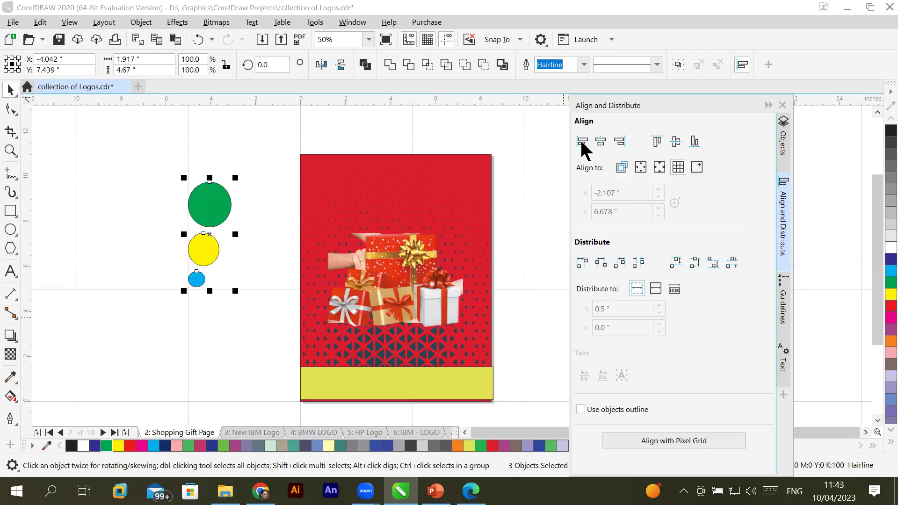
click(620, 141)
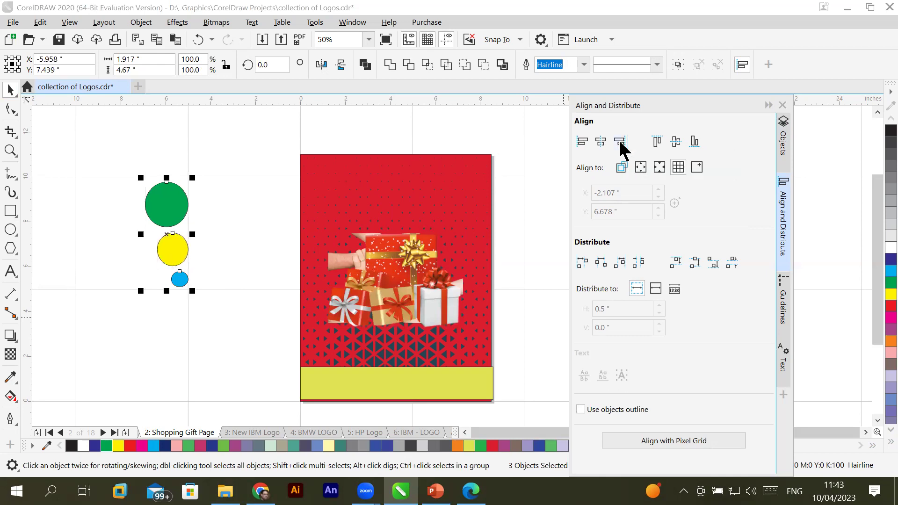
click(601, 141)
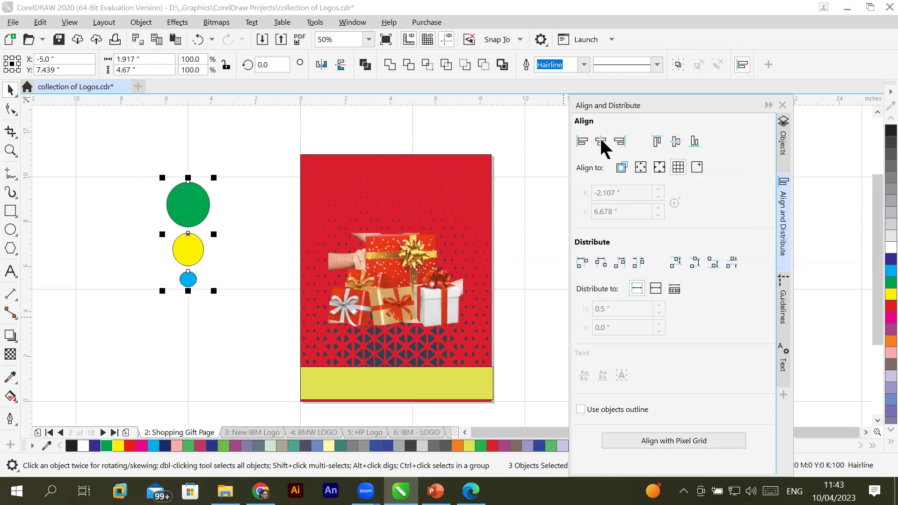
click(657, 141)
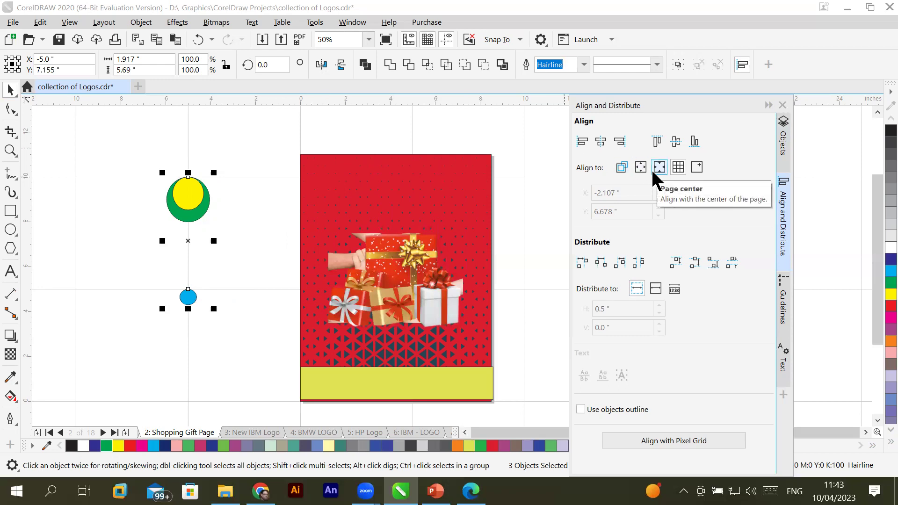
key(ctrl+z)
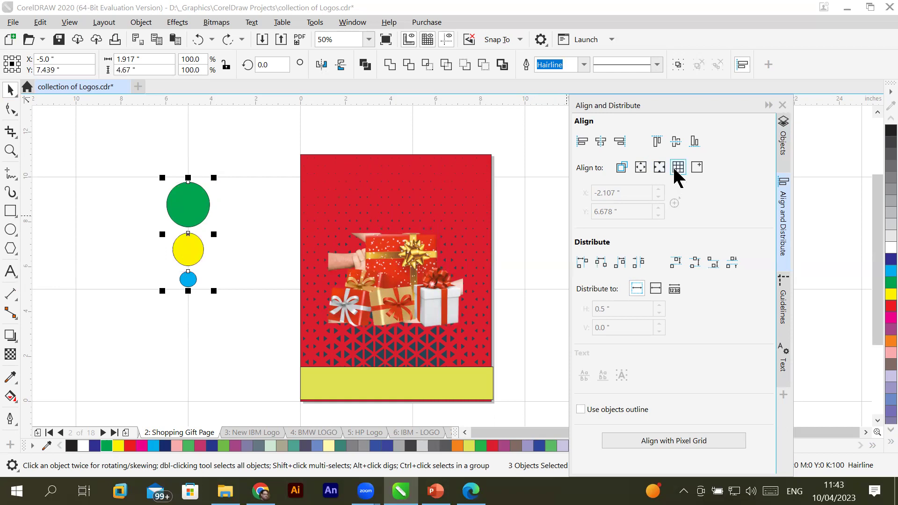
click(582, 141)
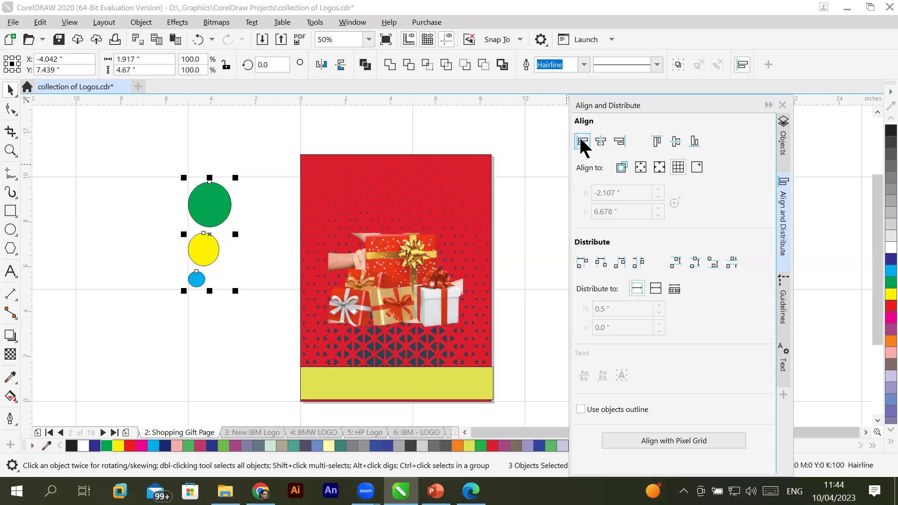
click(618, 142)
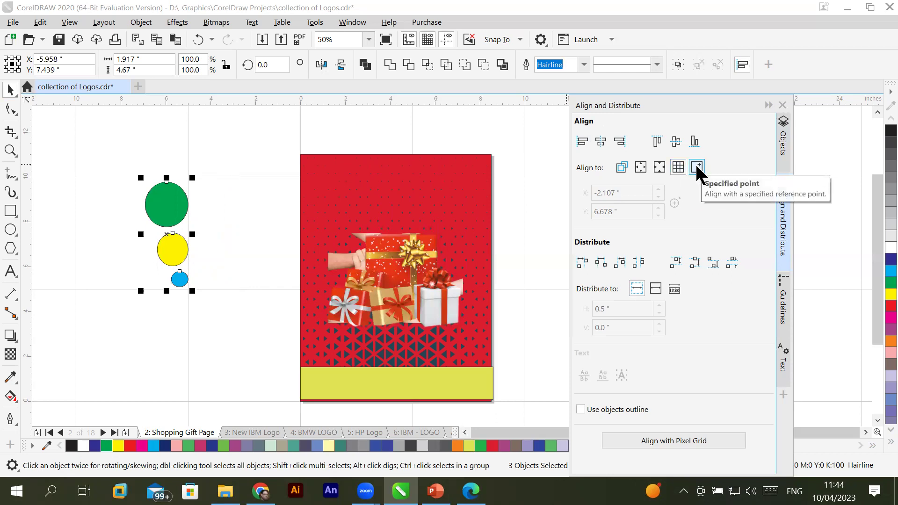
Step: Set the alignment reference to a specified point at X 0, Y 0
click(696, 165)
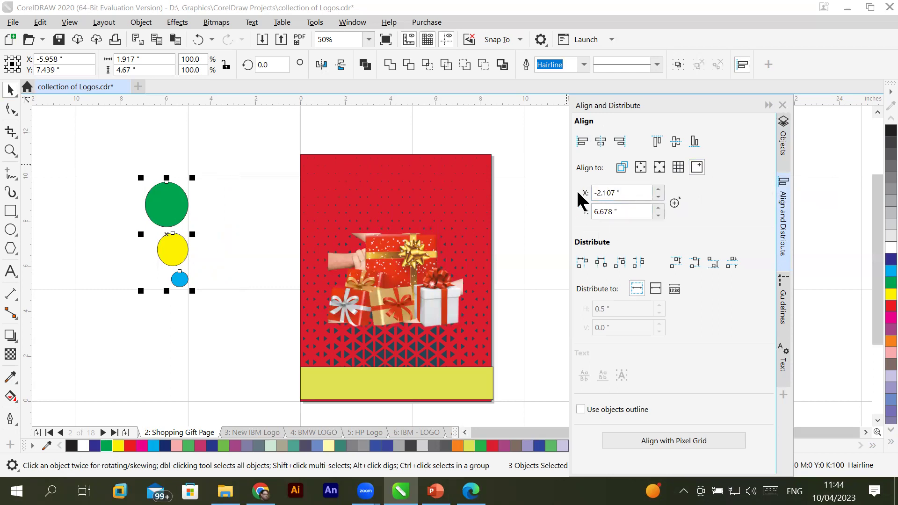
click(629, 192)
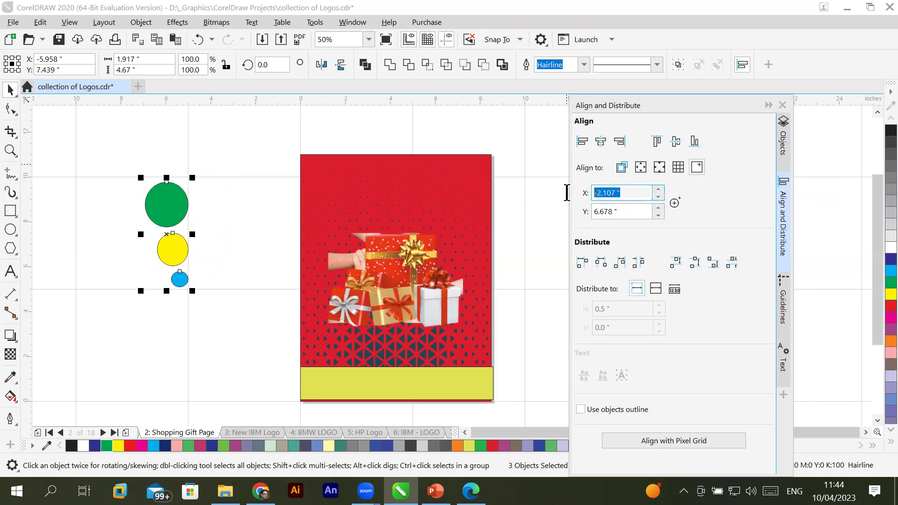
click(624, 210)
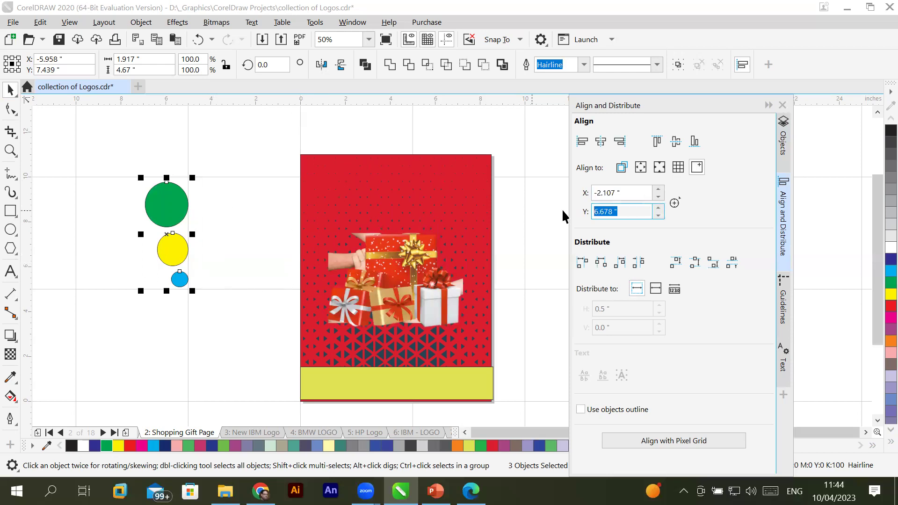
click(615, 192)
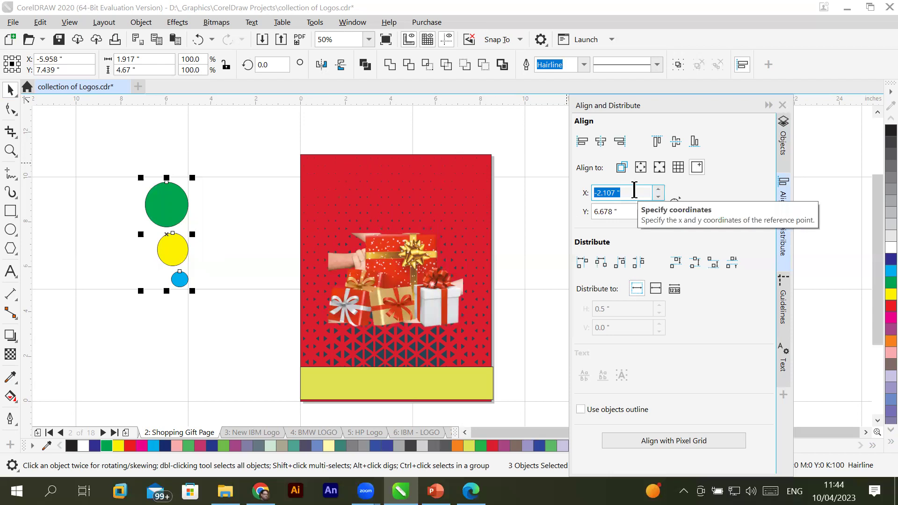
text(9)
click(620, 210)
drag(621, 210, 577, 214)
text(0)
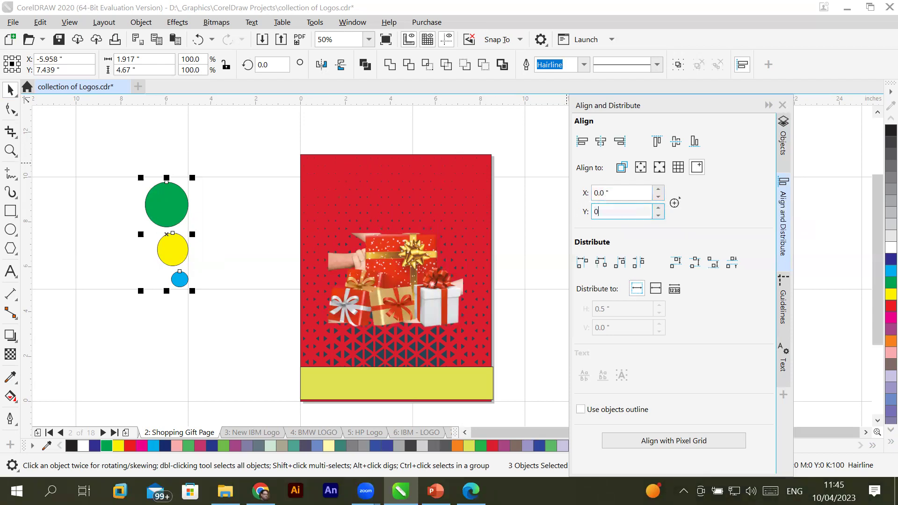
click(618, 192)
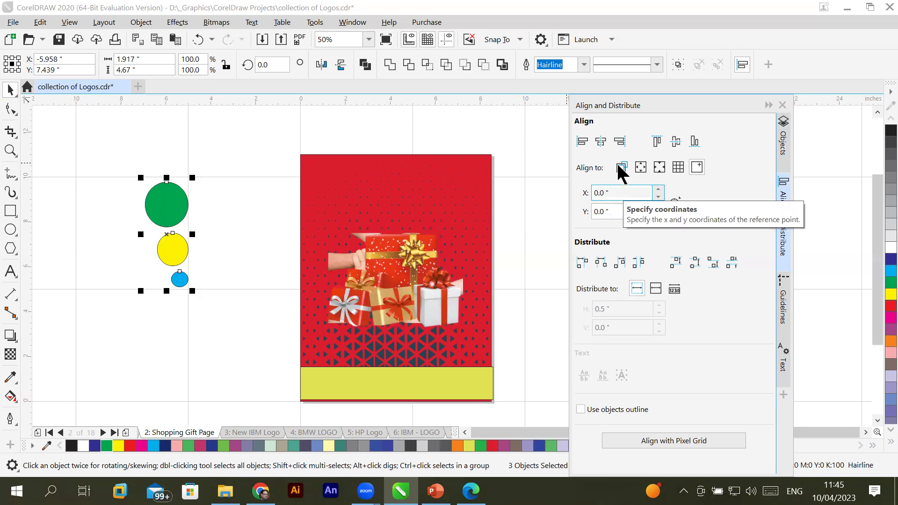
Step: Centre the circles horizontally and vertically on point 0,0
click(602, 142)
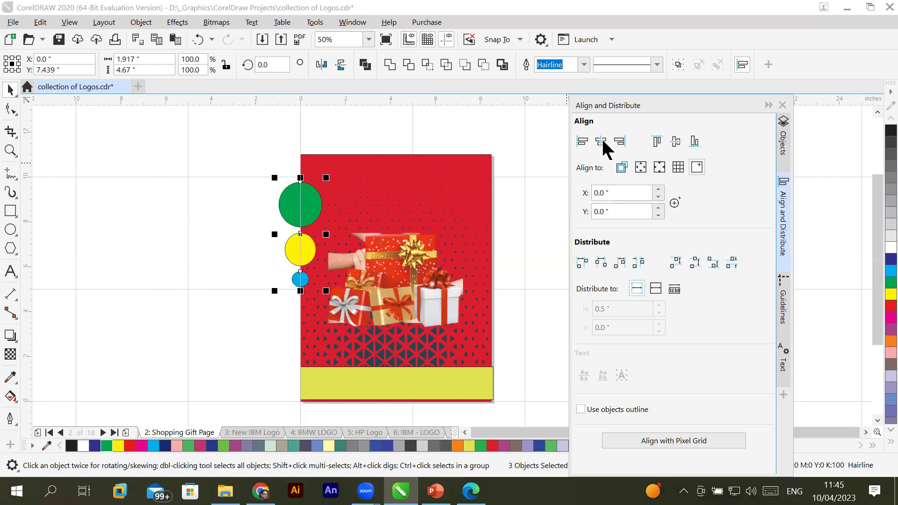
click(676, 142)
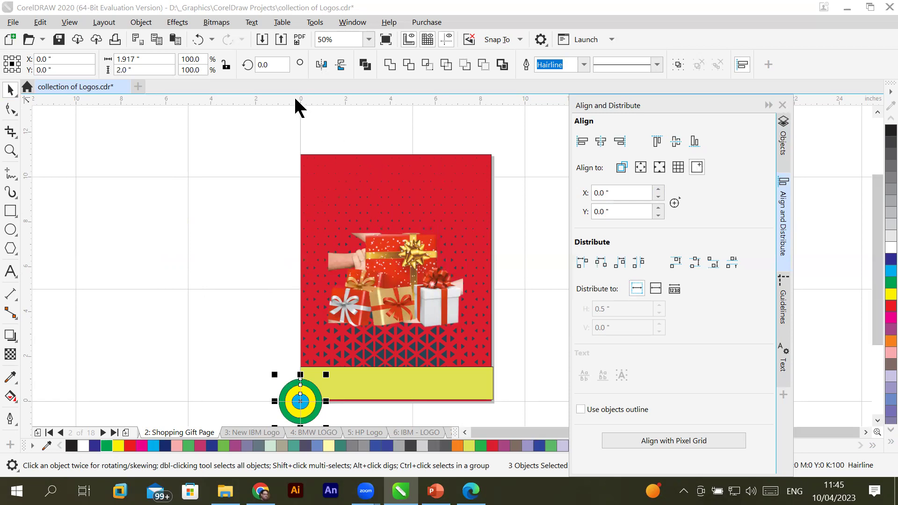
key(super+p)
key(Escape)
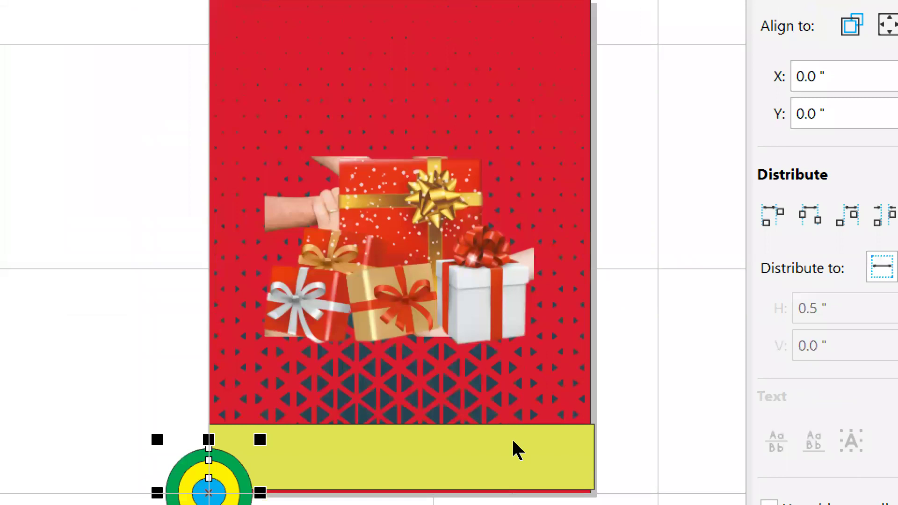
key(super+minus)
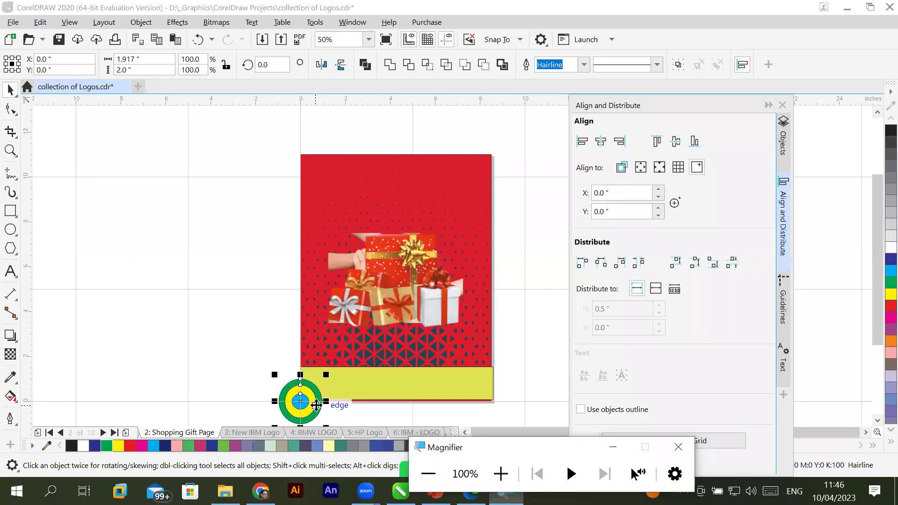
Step: Move the circle logo to the poster's top centre at X 4.25, Y 9.732 inches, then deselect
click(675, 204)
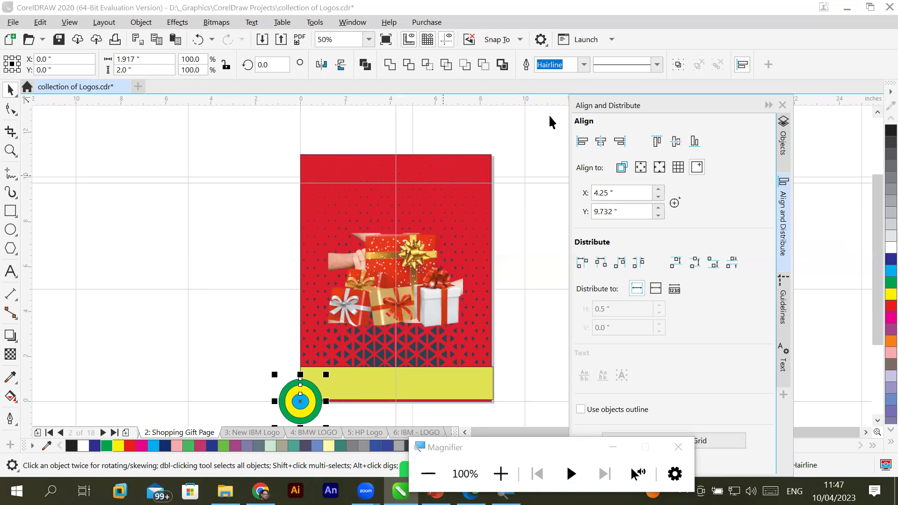
click(600, 143)
click(601, 142)
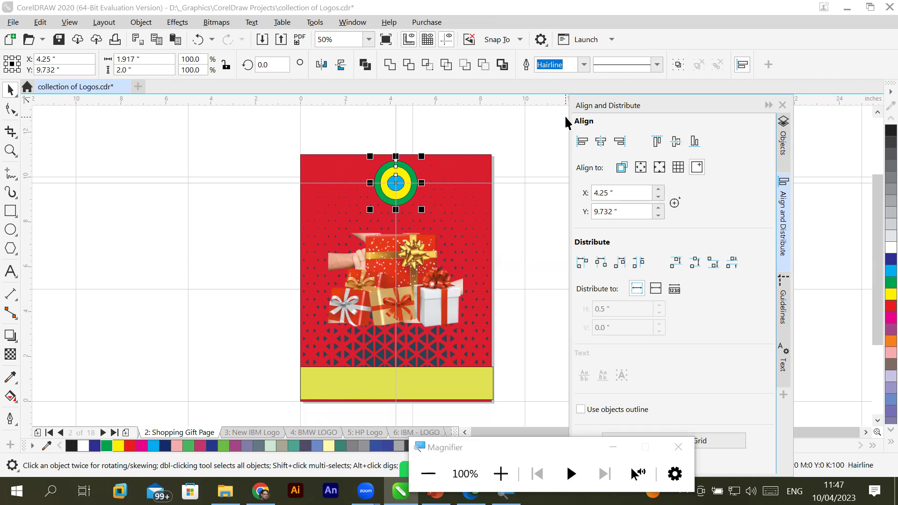
click(218, 167)
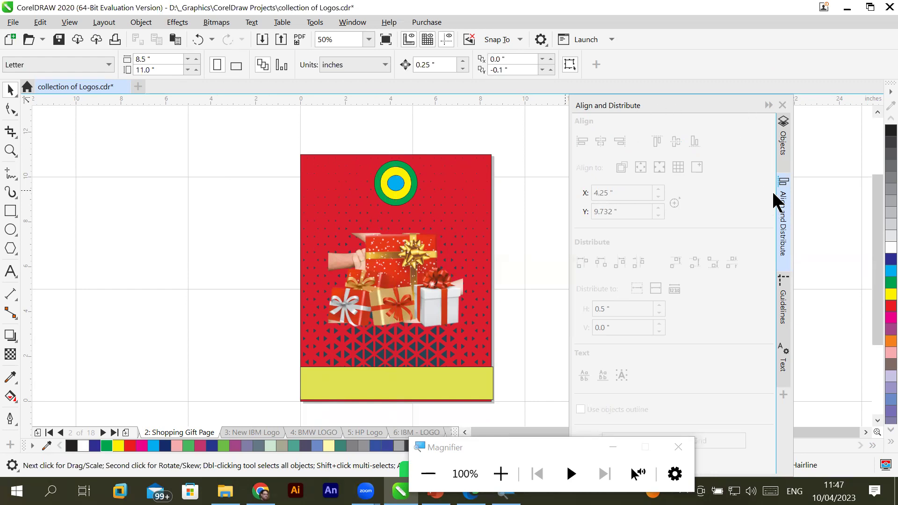
Step: Select the blue, yellow and green logo Ellipses together in the Objects docker
click(783, 153)
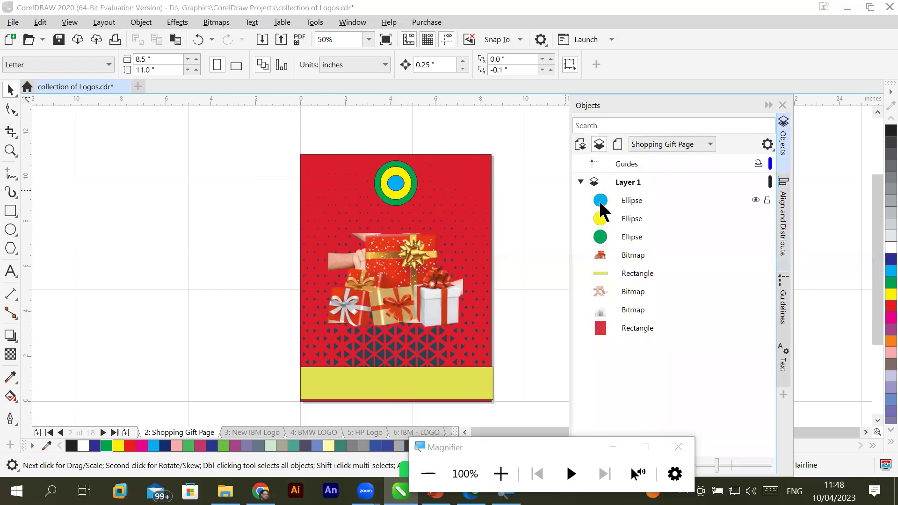
click(624, 202)
shift+click(623, 219)
shift+click(625, 237)
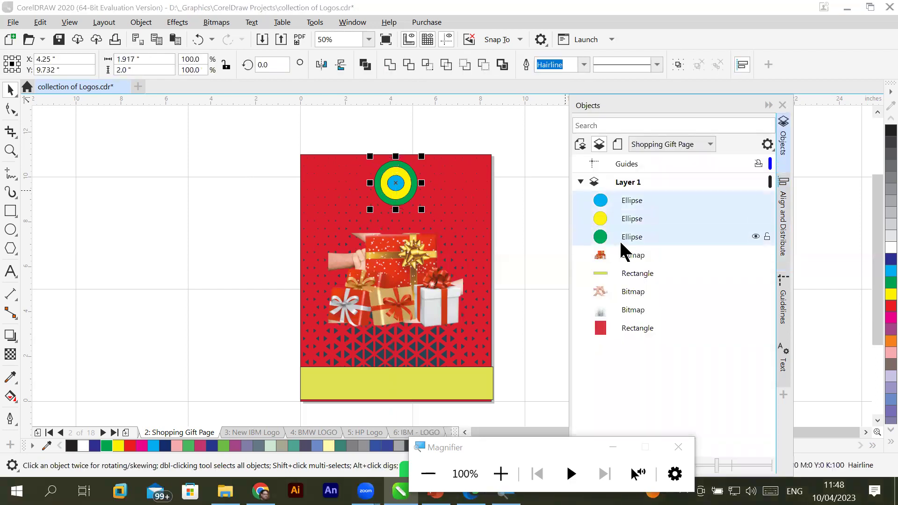
click(785, 225)
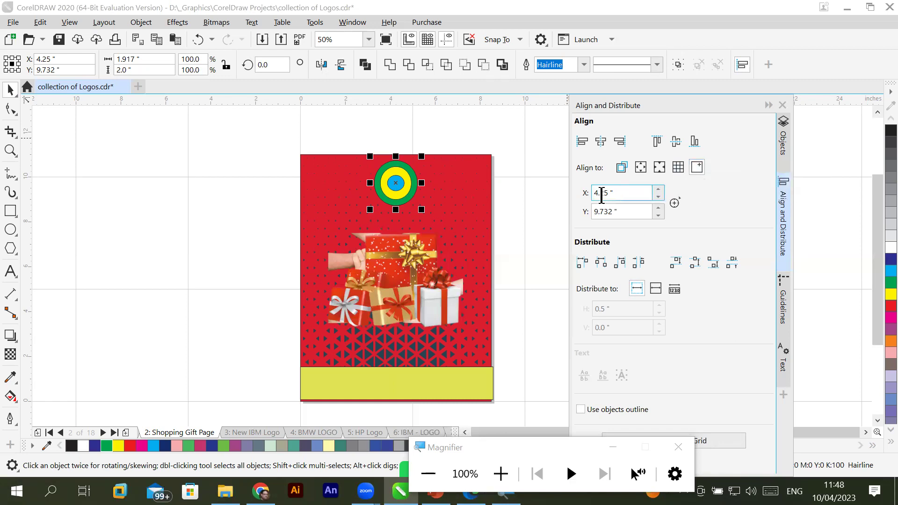
Step: Centre the circle logo on a yellow-band point (X 3.875, Y 1.252), then deselect
click(616, 193)
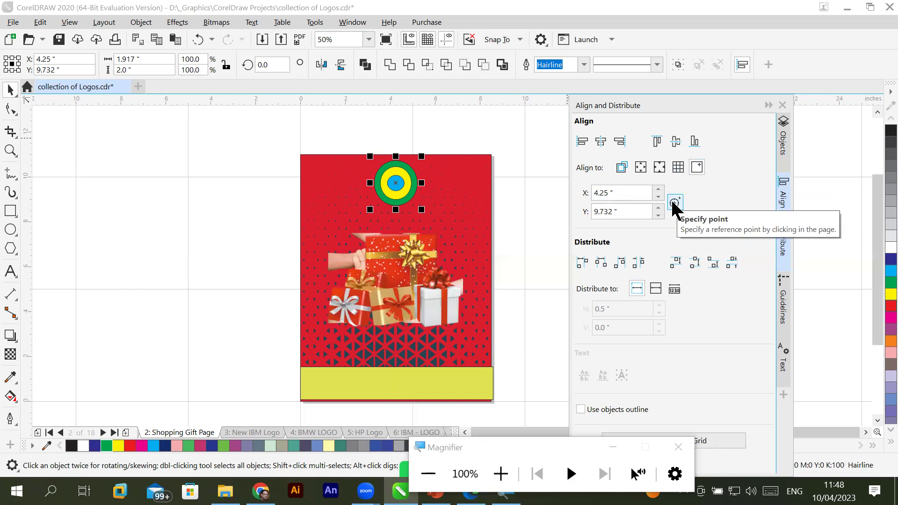
click(674, 202)
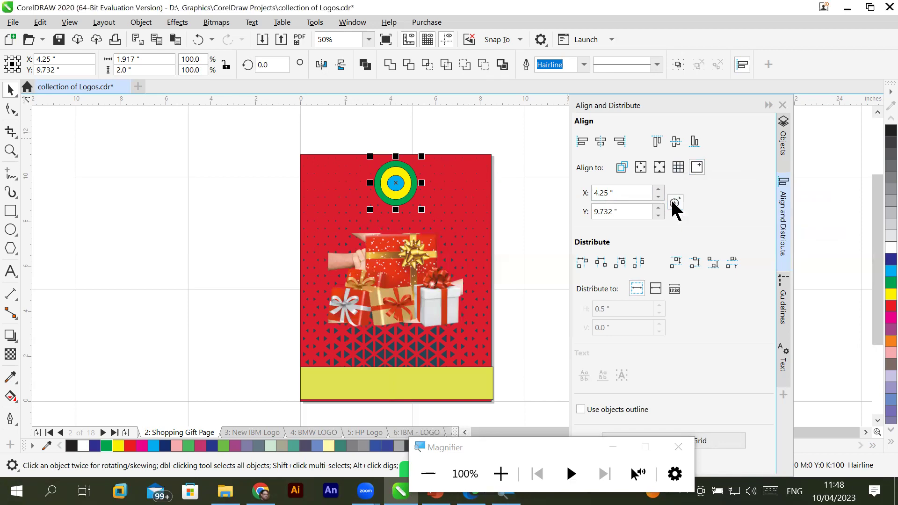
click(389, 373)
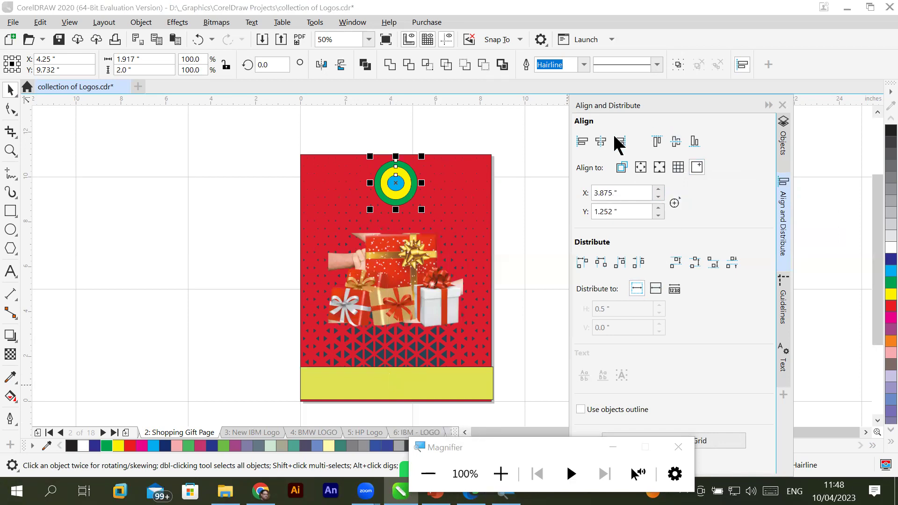
click(601, 146)
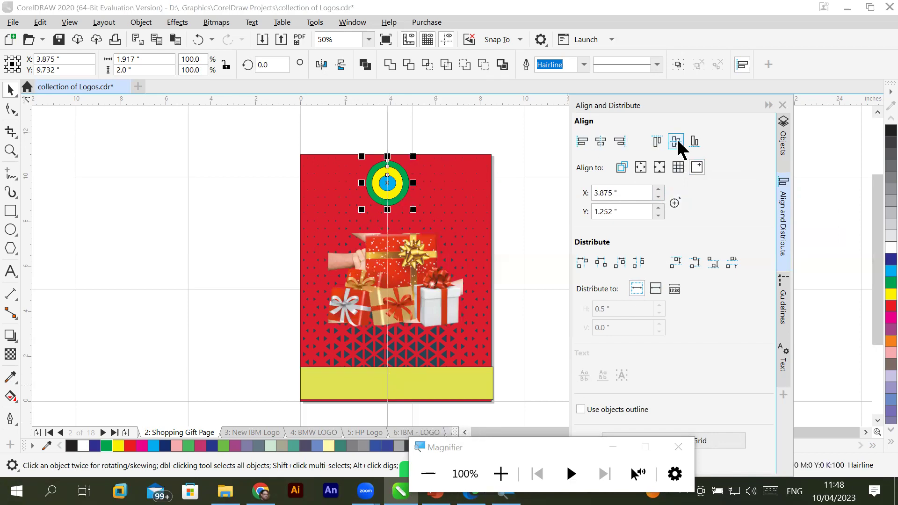
click(677, 143)
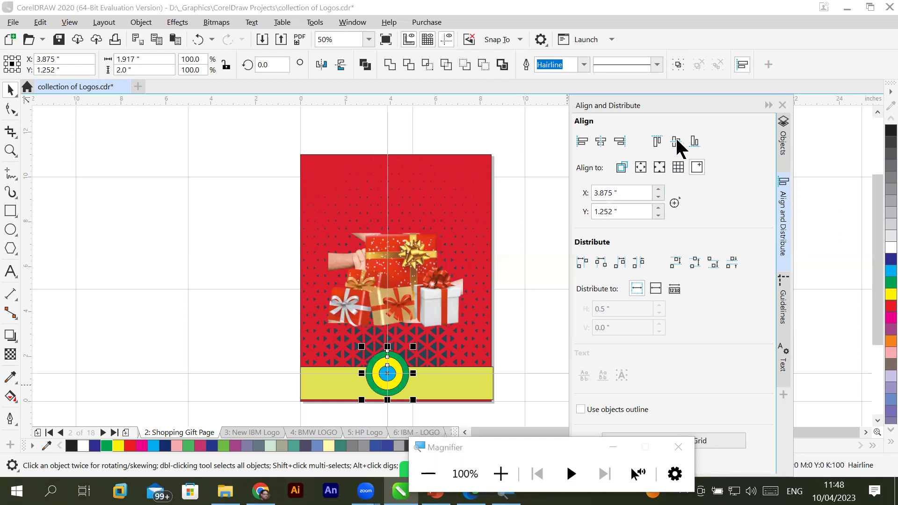
click(256, 146)
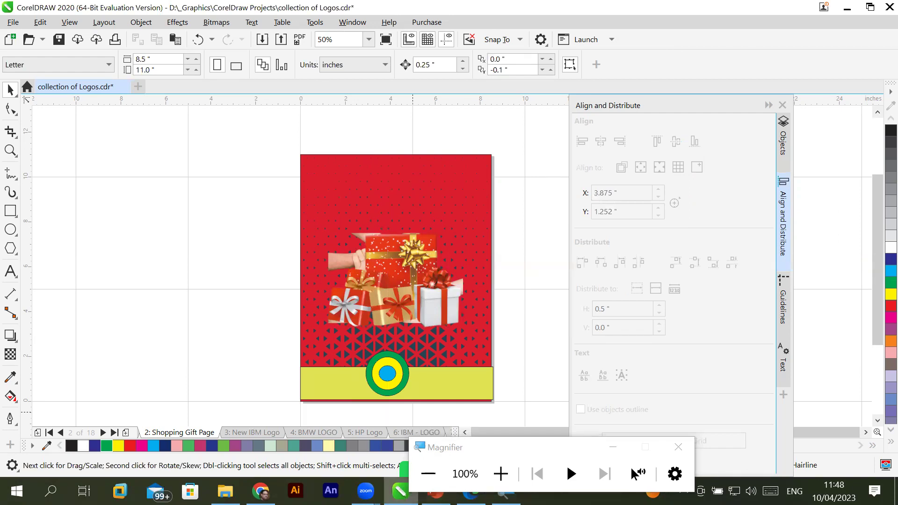
click(678, 447)
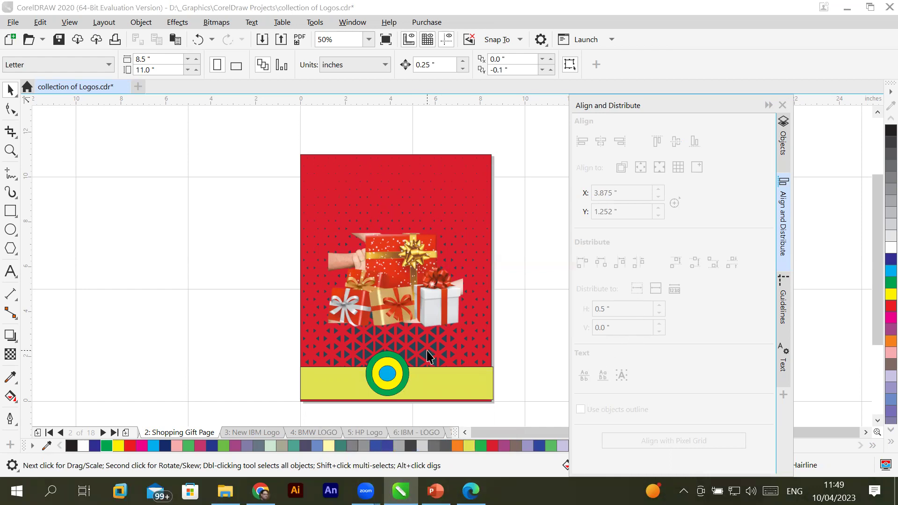
Step: Type the heading 'Ramzan Shopping' in Arial Black 36 pt near the poster top
click(10, 272)
click(336, 176)
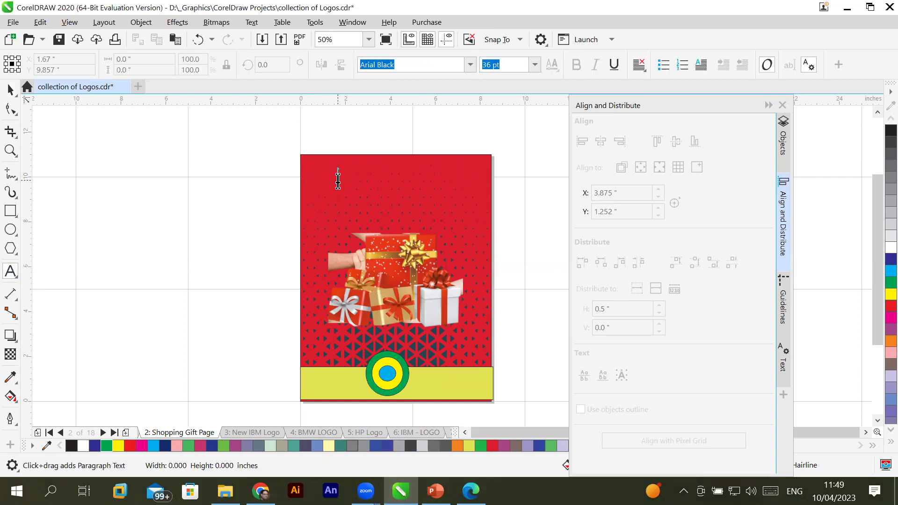
text(Ramzan Shopping)
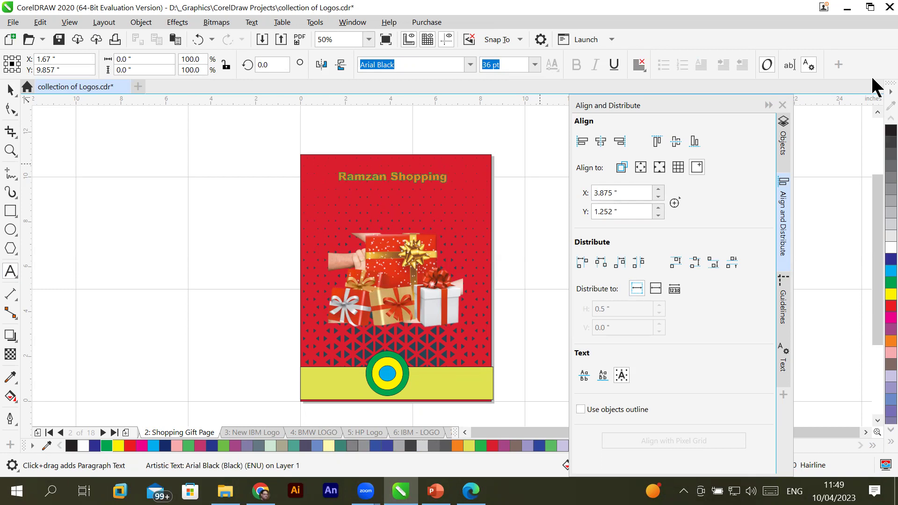
scroll(442, 128, up, 2)
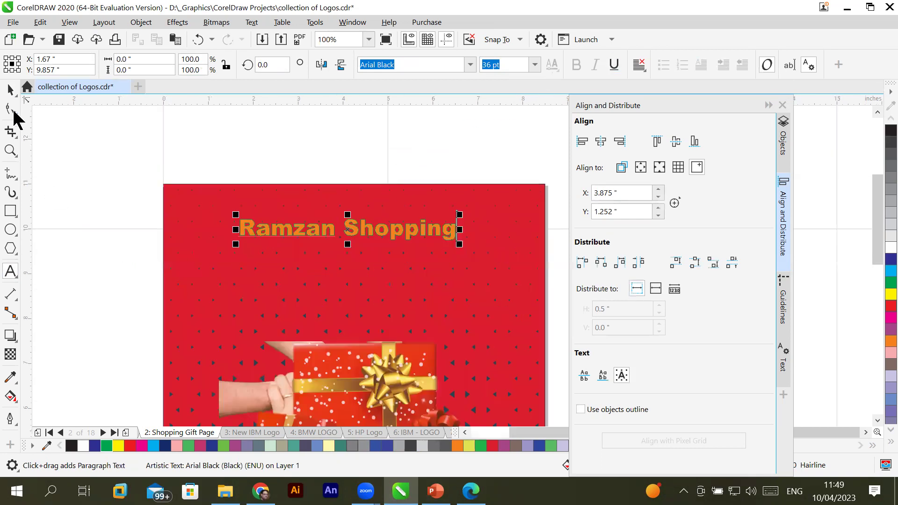
click(10, 89)
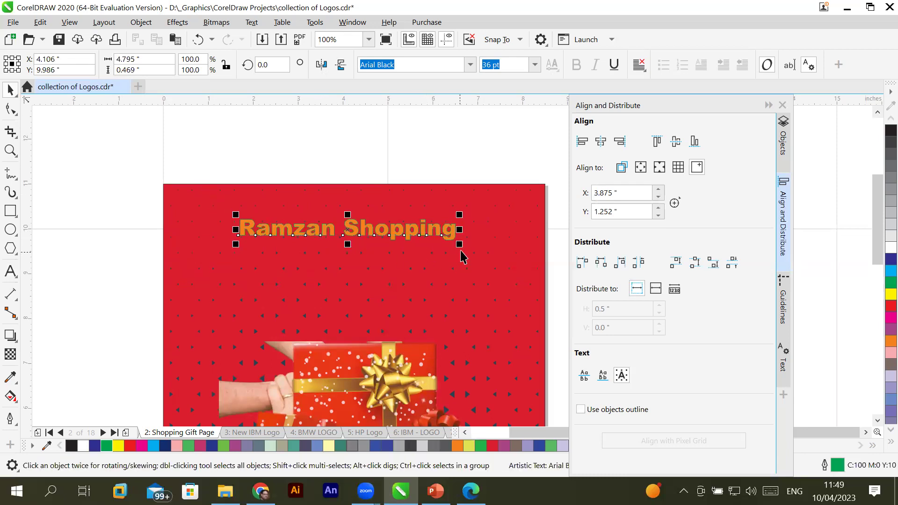
Step: Drag the heading's corner handle to enlarge it and inspect its position and size values
drag(460, 247, 505, 307)
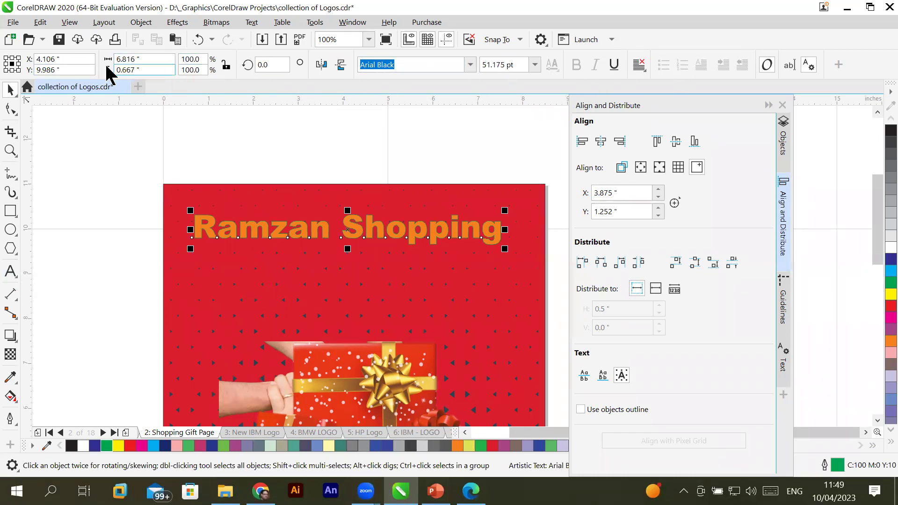
click(62, 59)
key(Tab)
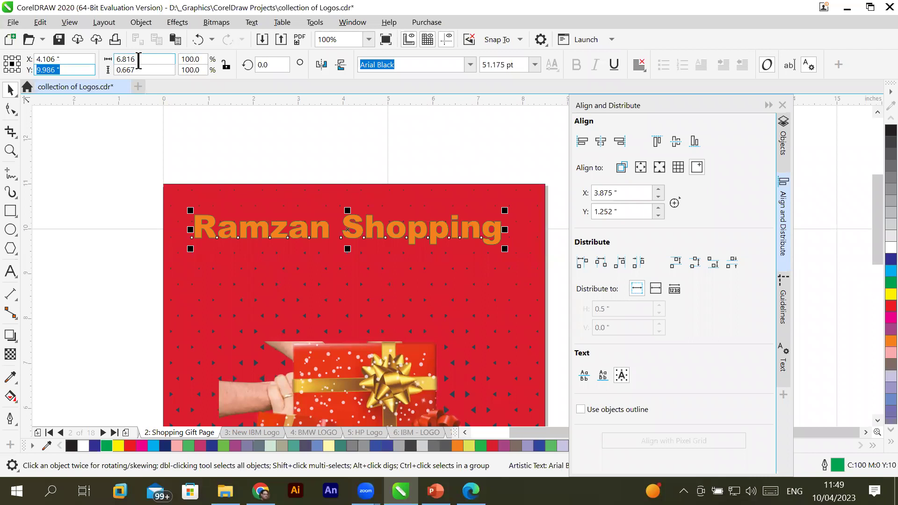
click(123, 60)
click(132, 71)
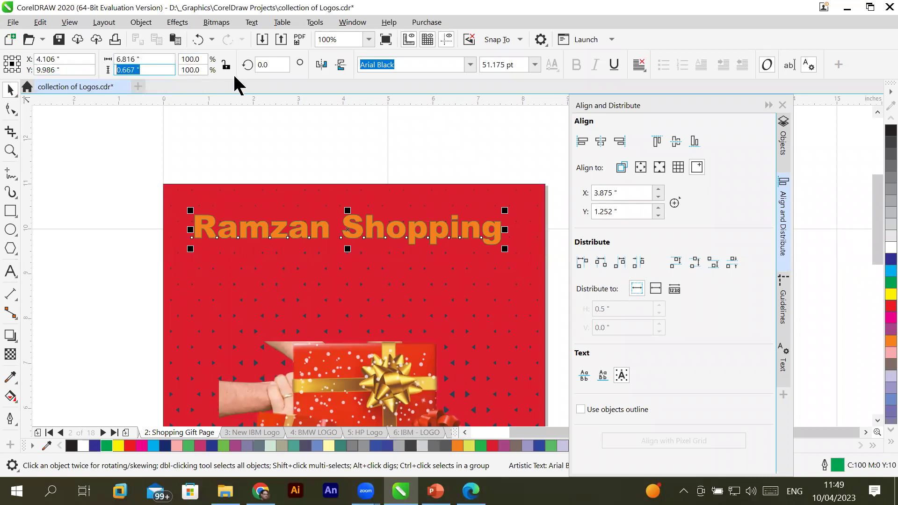
Step: Lock the heading's aspect ratio and scale it down to 50%
click(205, 60)
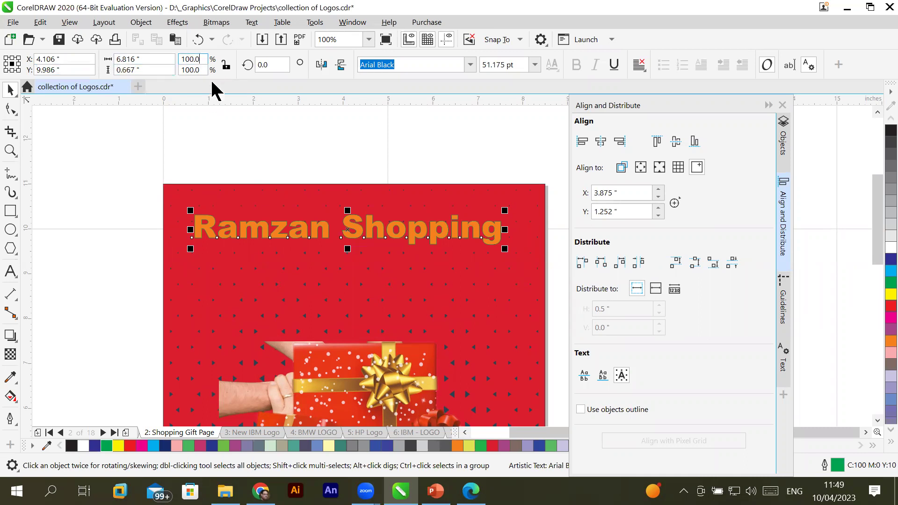
click(226, 66)
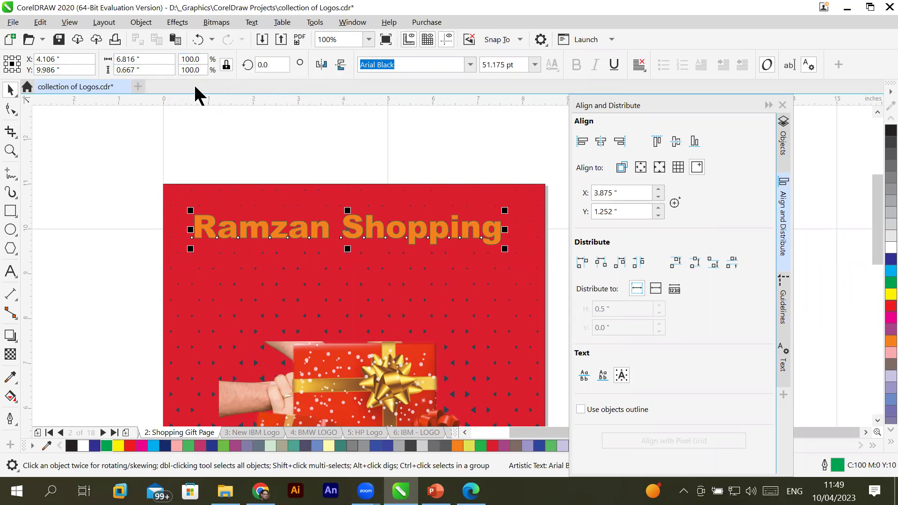
double_click(189, 59)
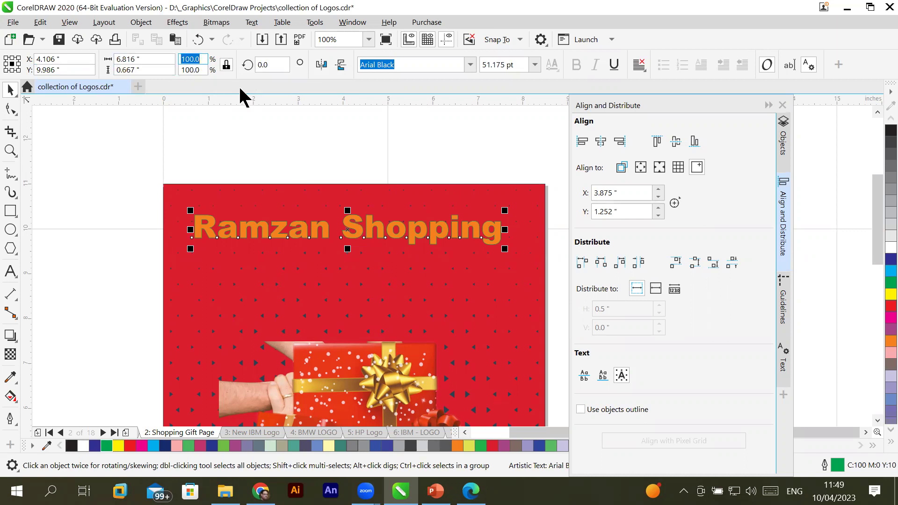
text(4)
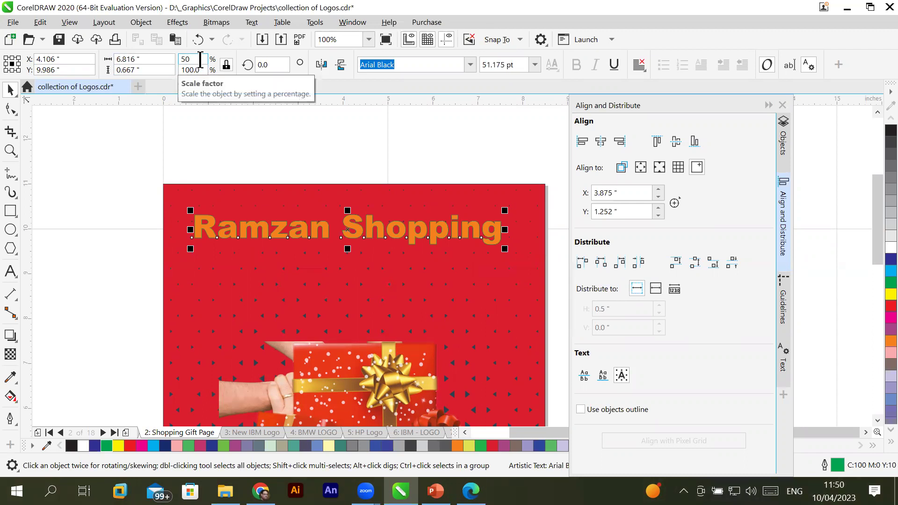
key(Return)
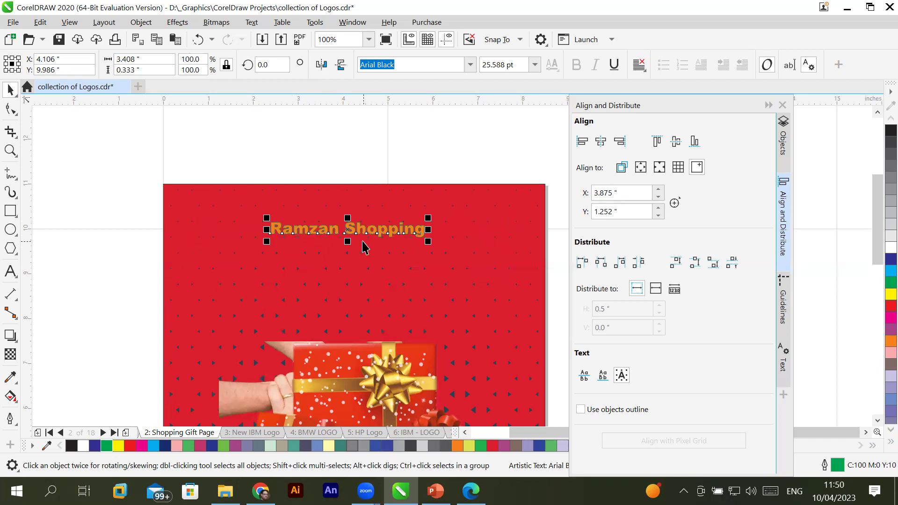
click(199, 60)
text(200)
Step: Scale the heading back to 200% and tilt it by 15 degrees
key(Return)
click(226, 68)
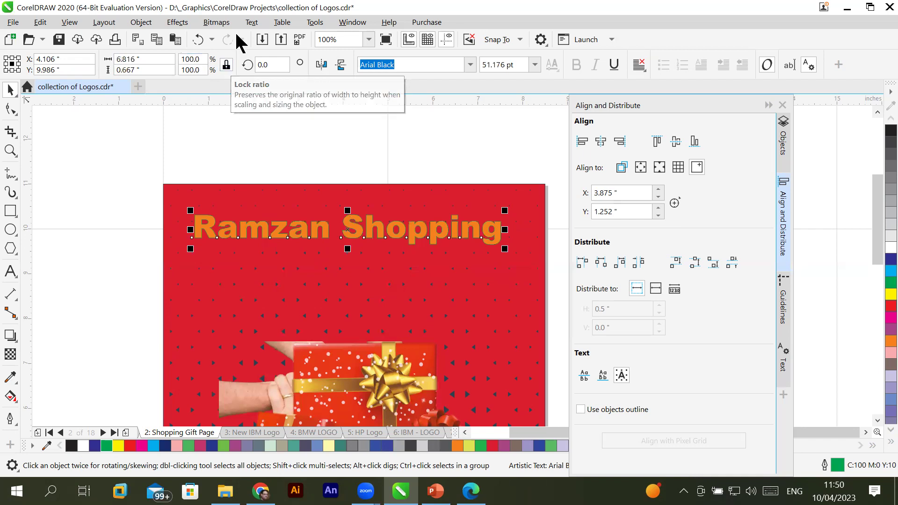
double_click(272, 64)
text(15)
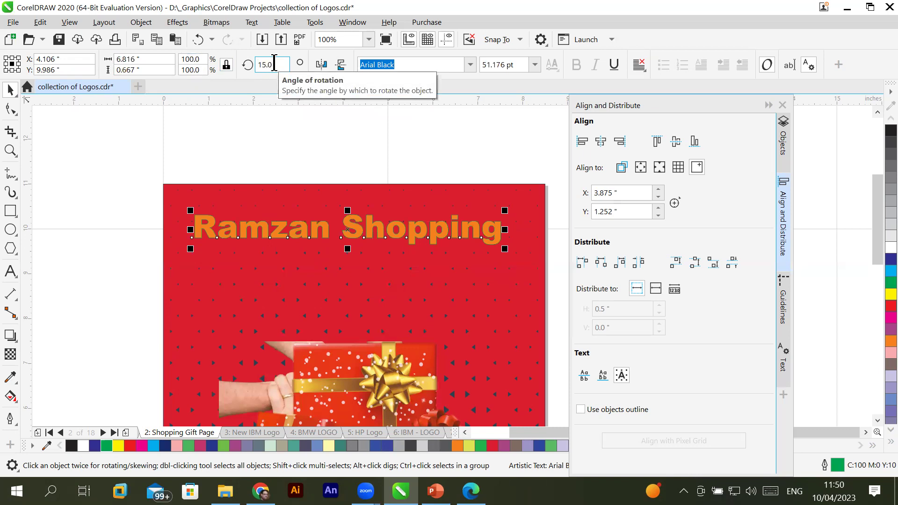
key(Return)
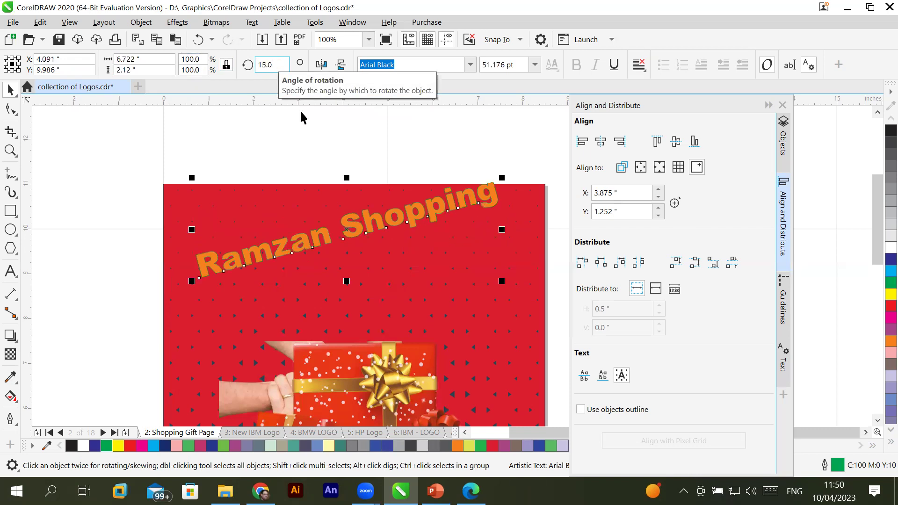
drag(369, 226, 373, 238)
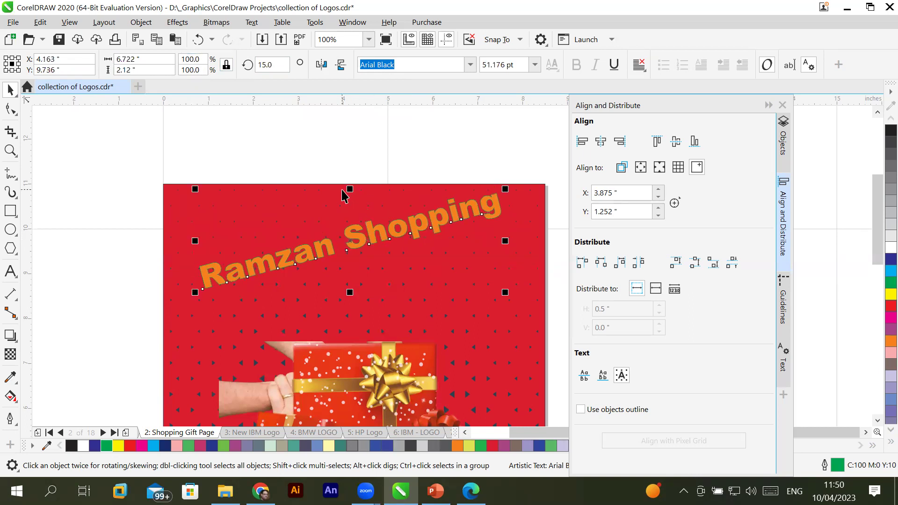
Step: Straighten the heading to 0 degrees and centre it at the poster top
click(279, 64)
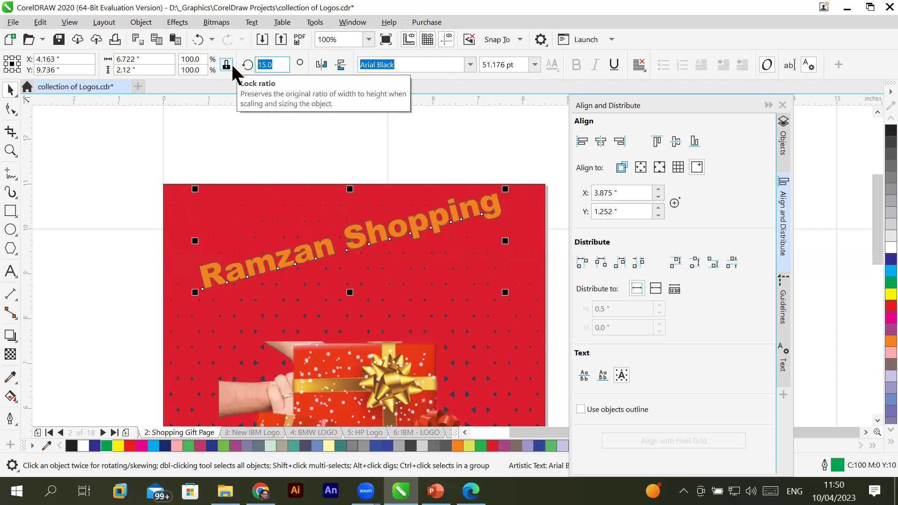
text(0)
key(Return)
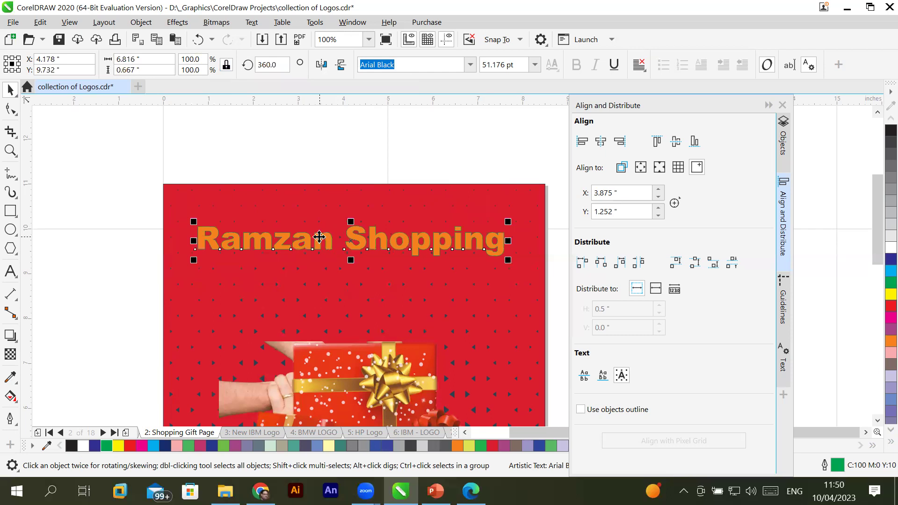
mouse_move(319, 237)
mouse_down()
mouse_move(322, 211)
mouse_move(321, 245)
mouse_up()
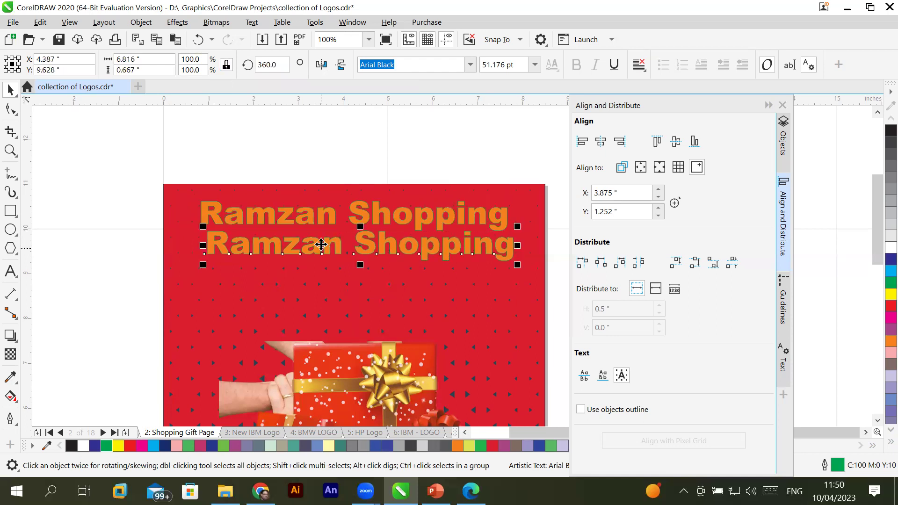
Step: Flip the duplicate heading vertically back and forth, then move it off the page
click(340, 65)
drag(396, 253, 389, 249)
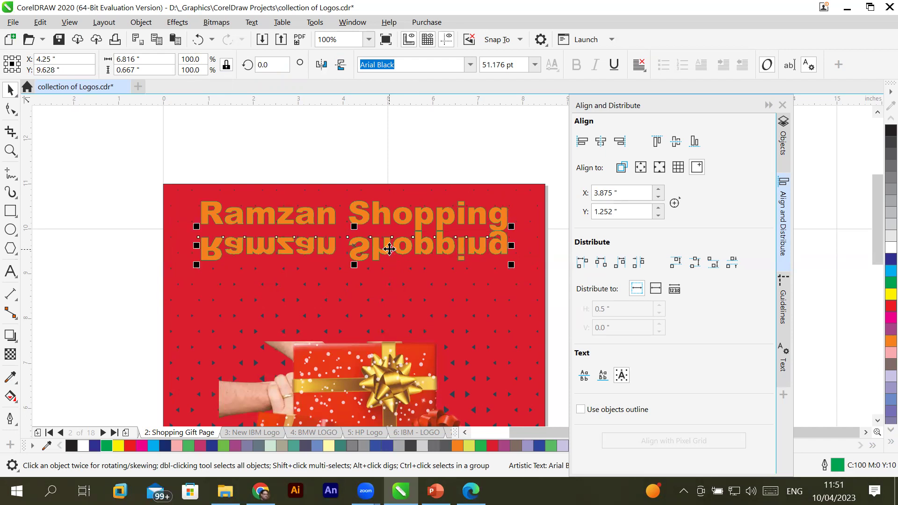
click(341, 65)
click(342, 66)
click(341, 65)
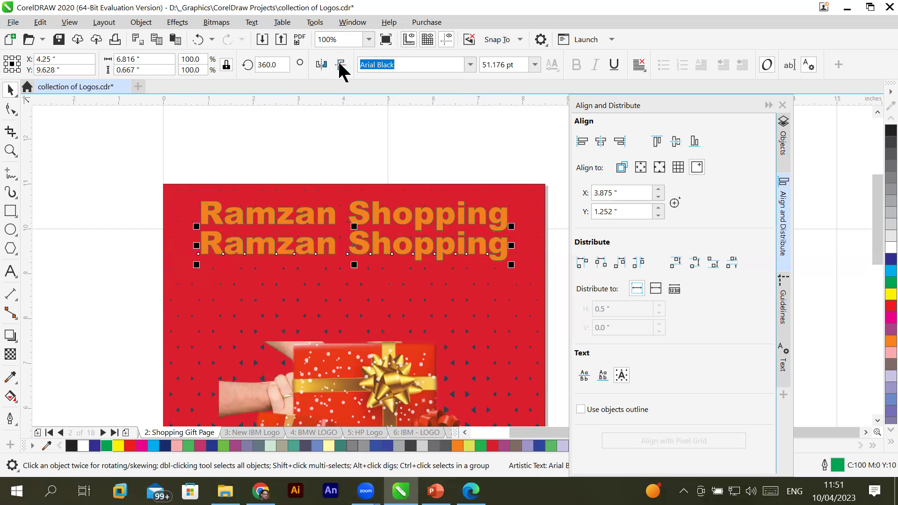
drag(365, 241, 55, 209)
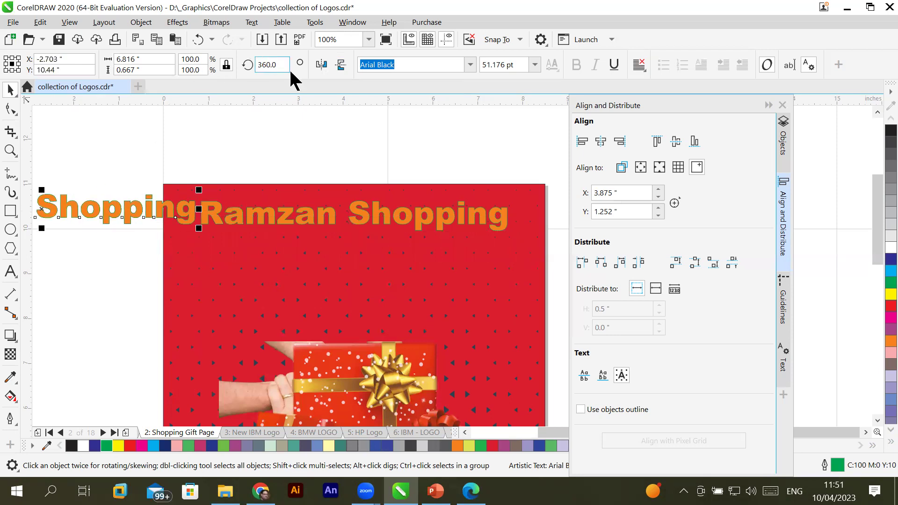
Step: Try mirroring the off-page copy horizontally, then undo the change
click(323, 64)
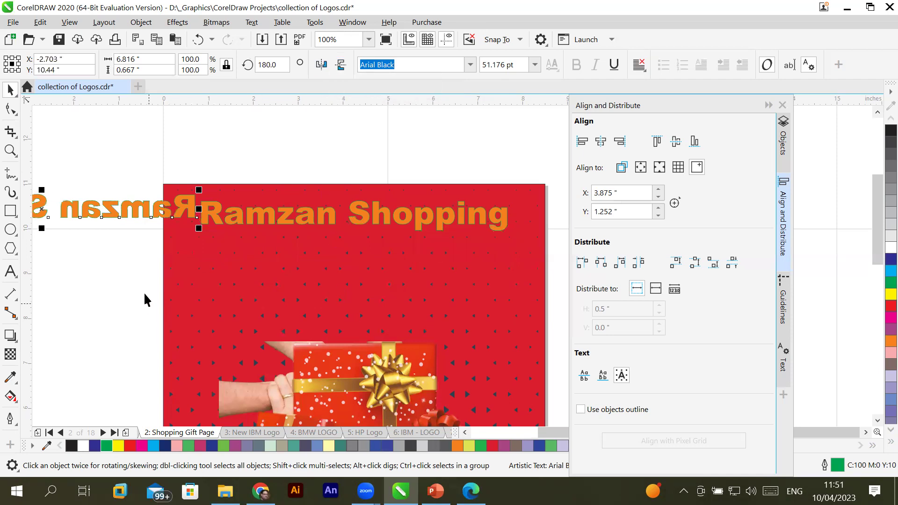
scroll(144, 292, down, 2)
scroll(91, 264, up, 2)
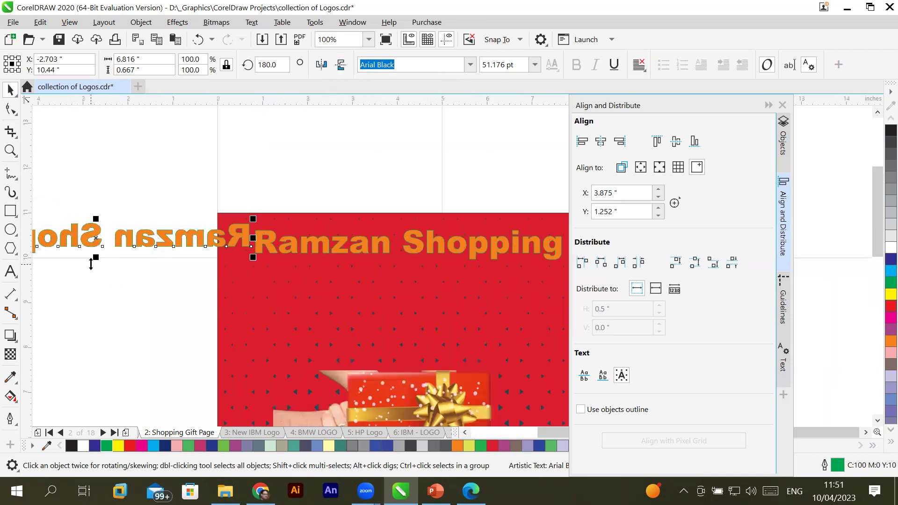
drag(216, 237, 231, 246)
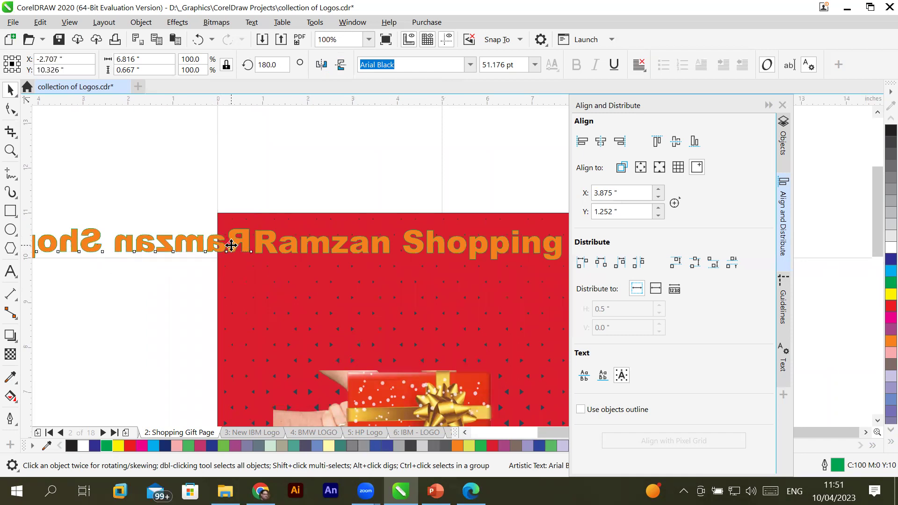
click(231, 245)
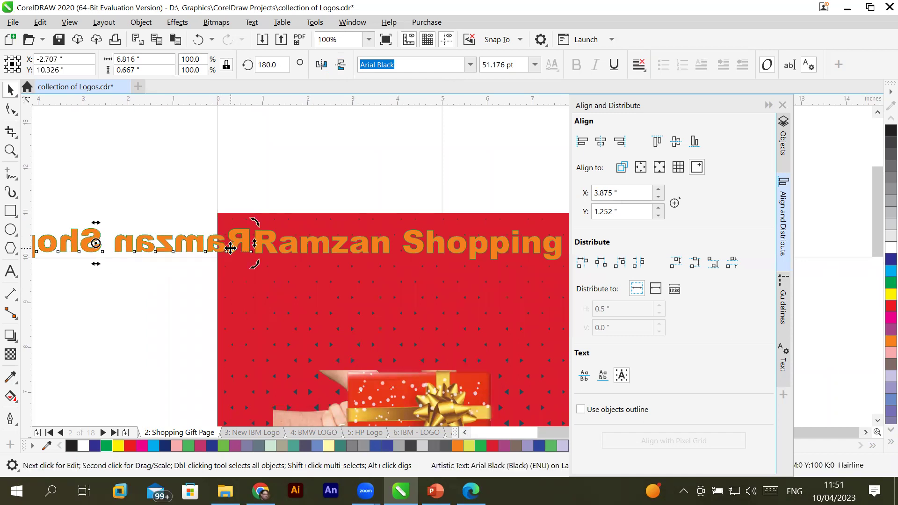
key(ctrl+z)
key(ctrl+z)
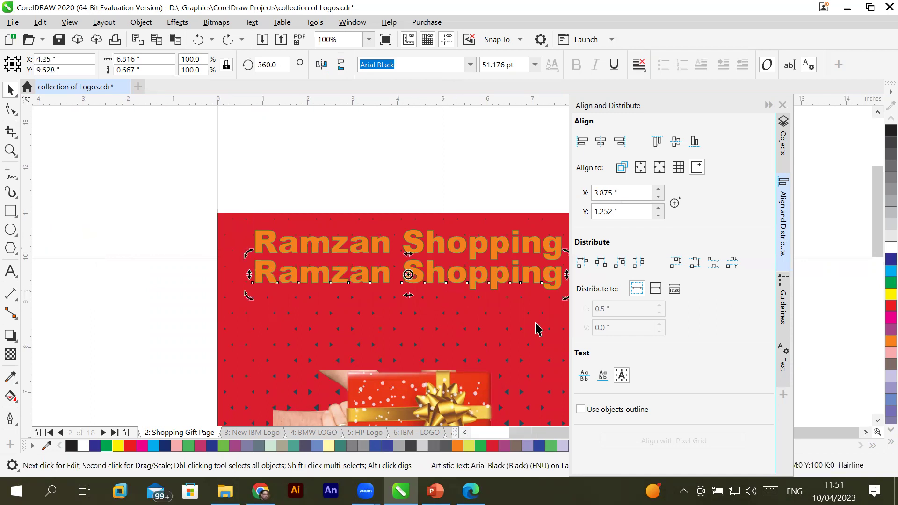
click(866, 432)
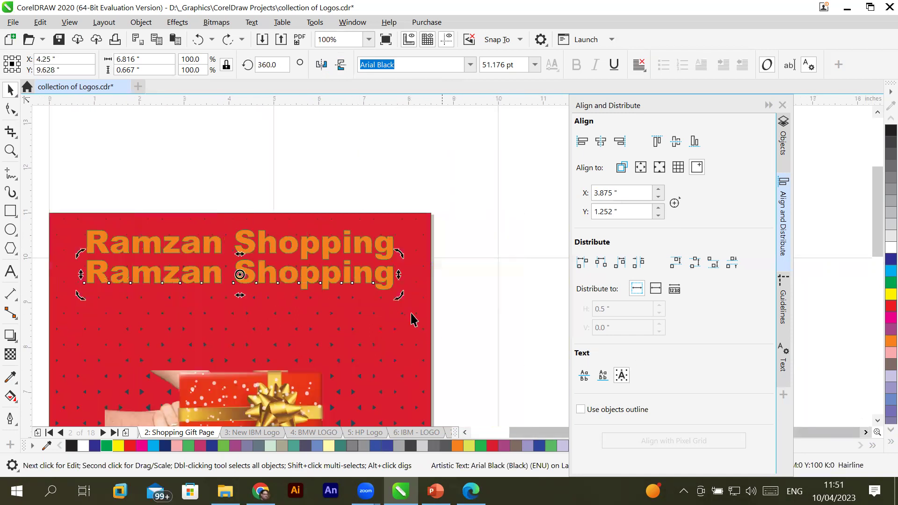
Step: Flip the second heading line upside down and fill it light grey
click(338, 65)
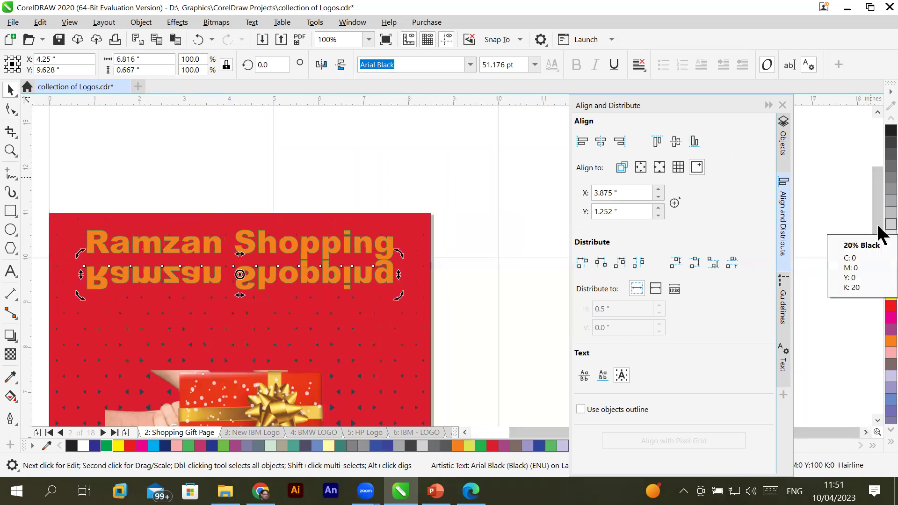
click(887, 238)
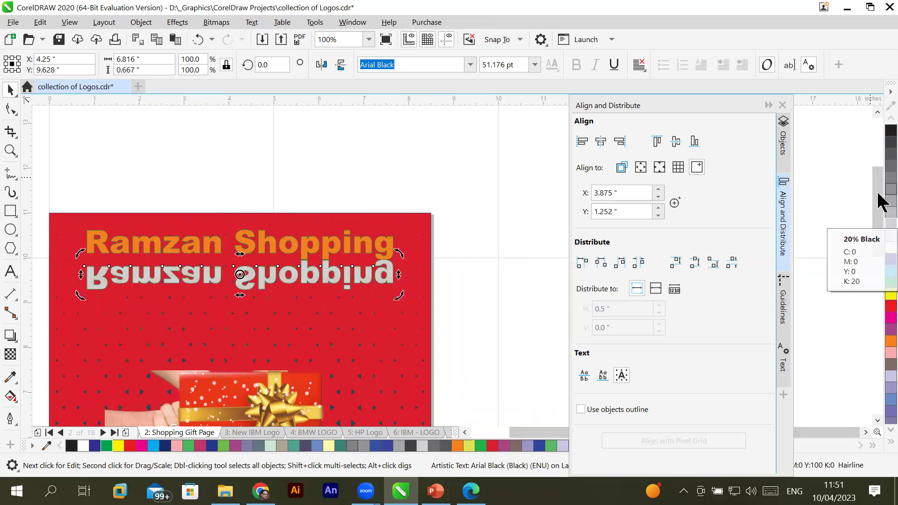
click(880, 240)
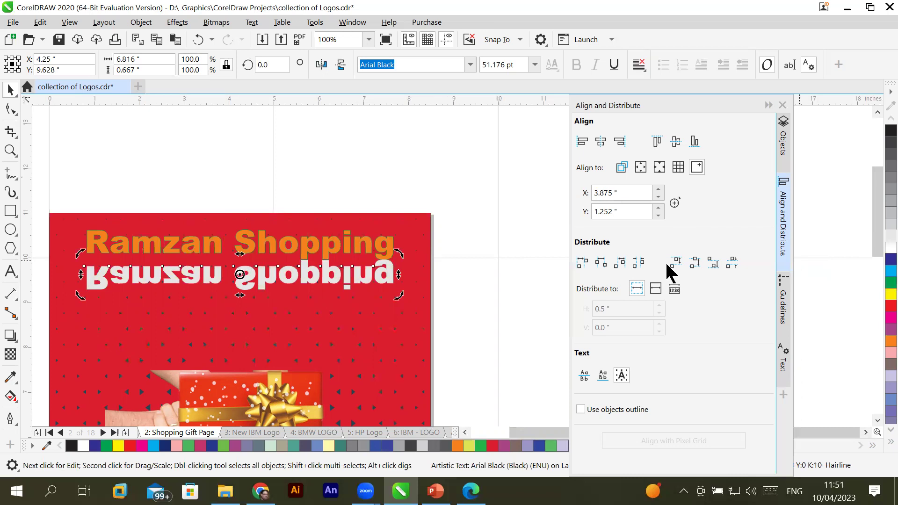
click(417, 177)
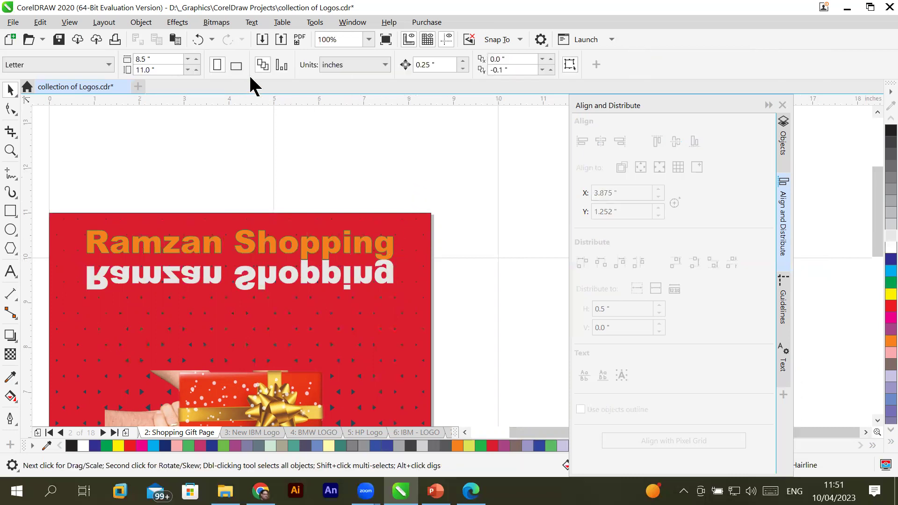
Step: Unlock the toolbars and float the toolbox as a two-column panel beside the poster
click(276, 253)
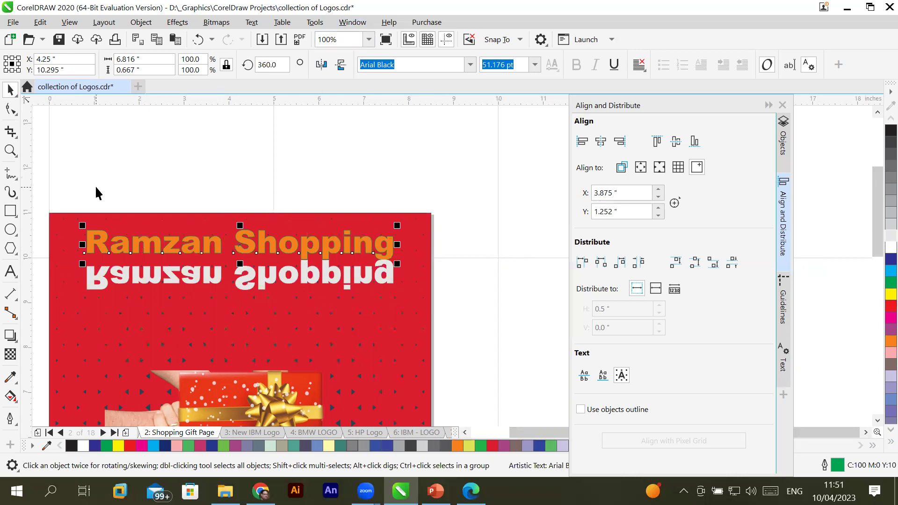
right_click(8, 83)
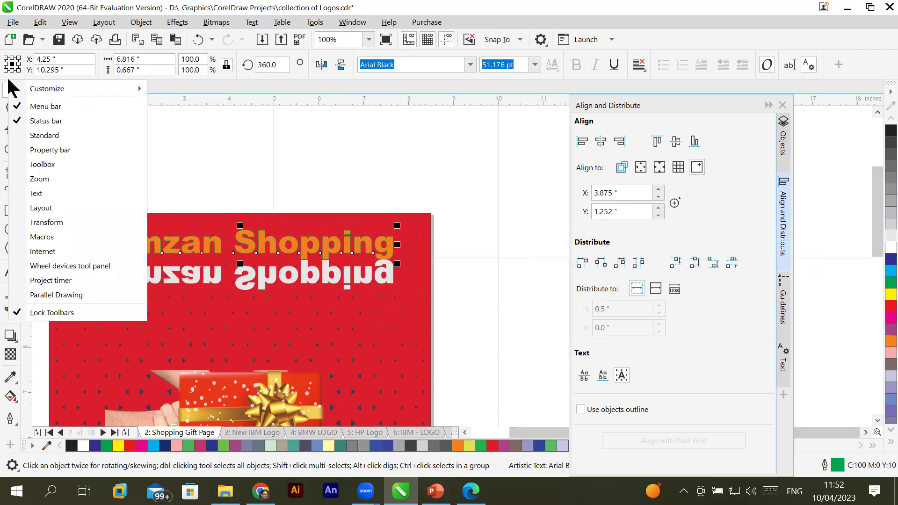
click(52, 312)
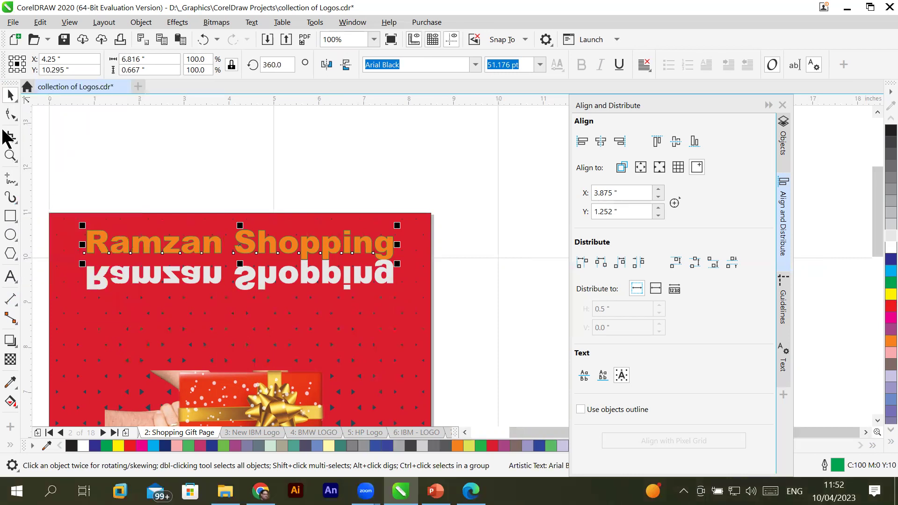
drag(10, 85, 54, 103)
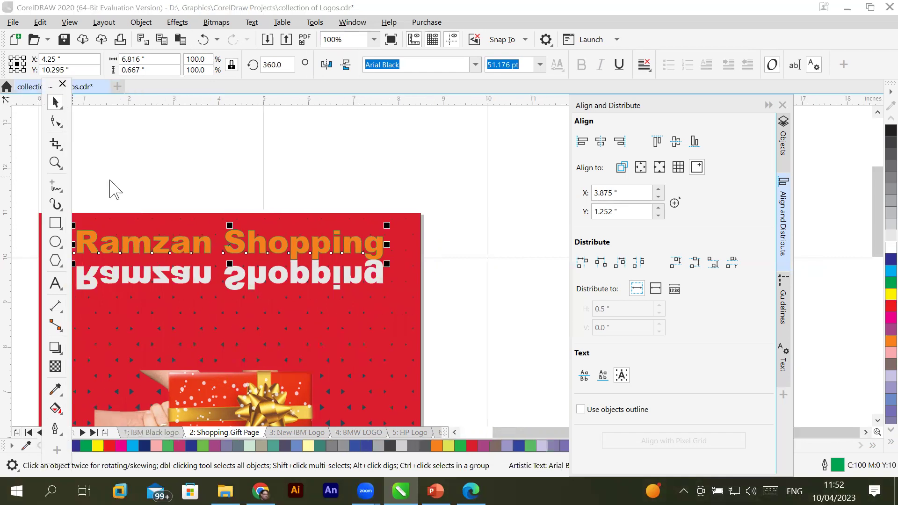
drag(72, 183, 114, 187)
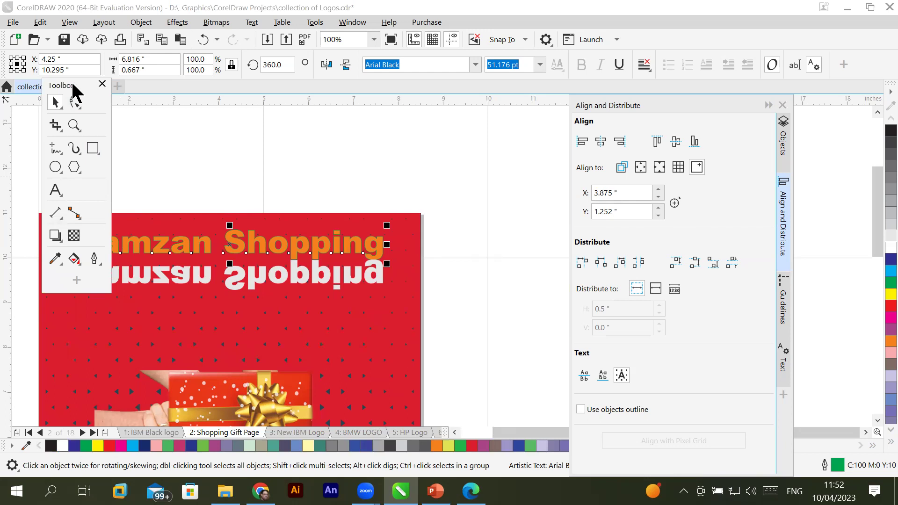
mouse_move(74, 91)
mouse_down()
mouse_move(56, 179)
mouse_move(485, 194)
mouse_up()
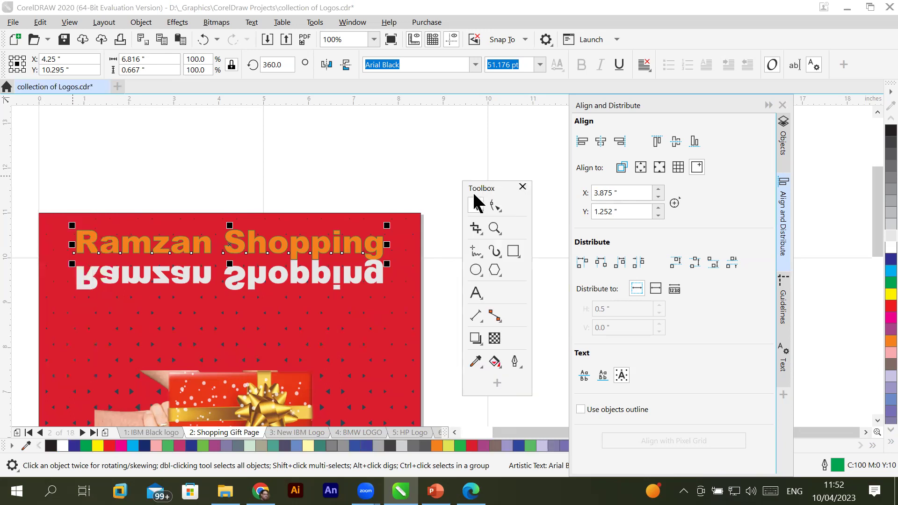
click(327, 279)
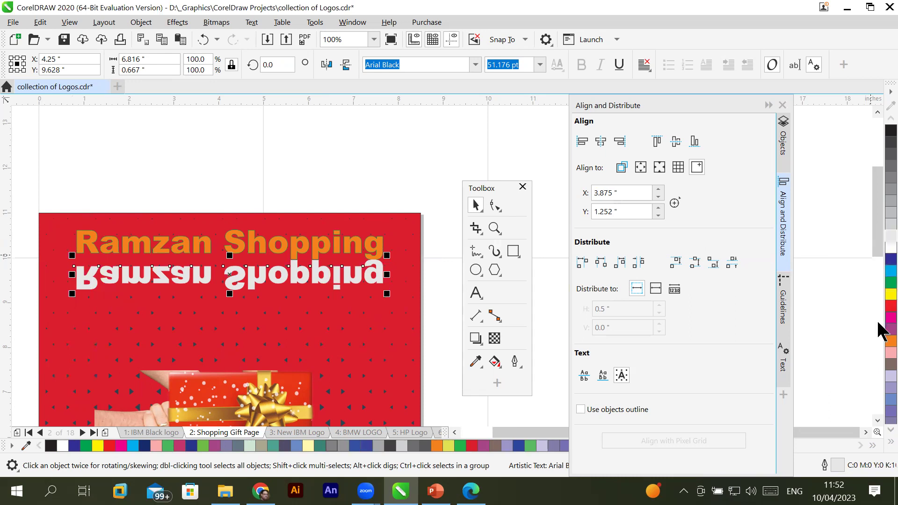
Step: Try pink, grey and progressively lighter blue fills on the reflection
click(879, 354)
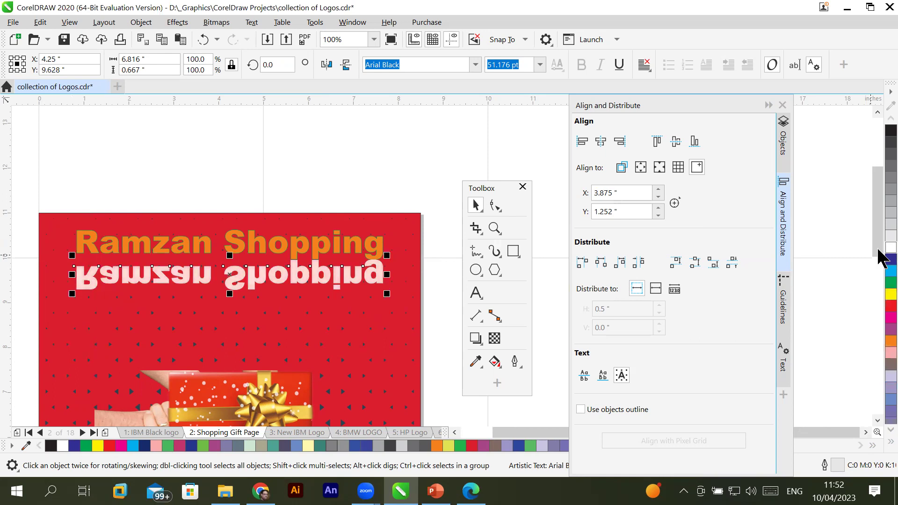
click(879, 133)
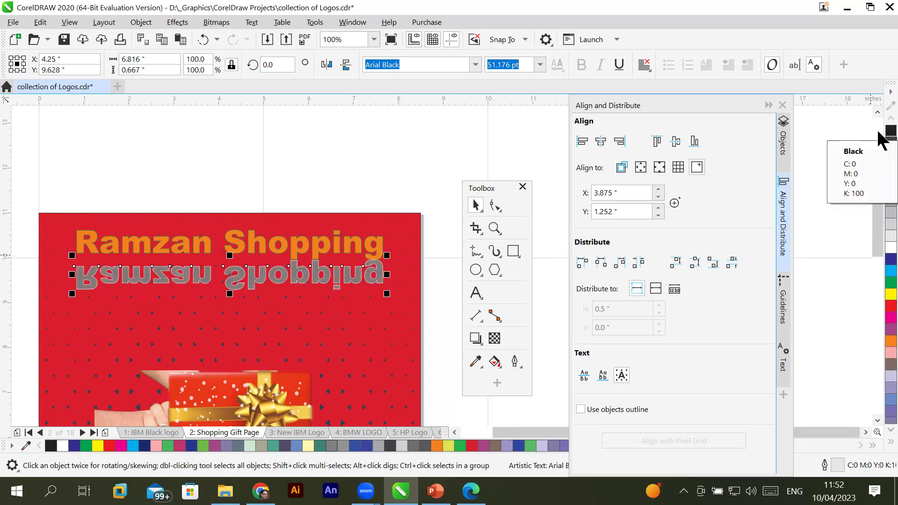
click(880, 259)
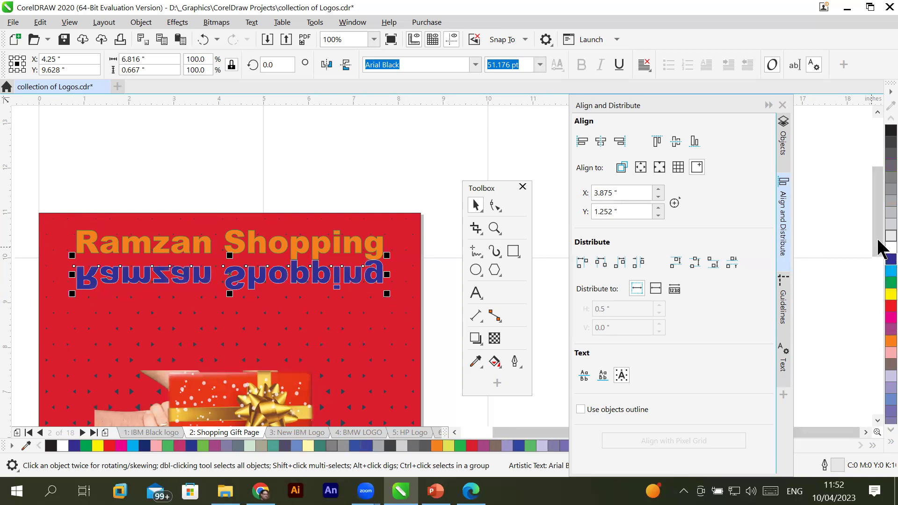
ctrl+click(879, 251)
ctrl+click(879, 250)
ctrl+click(879, 251)
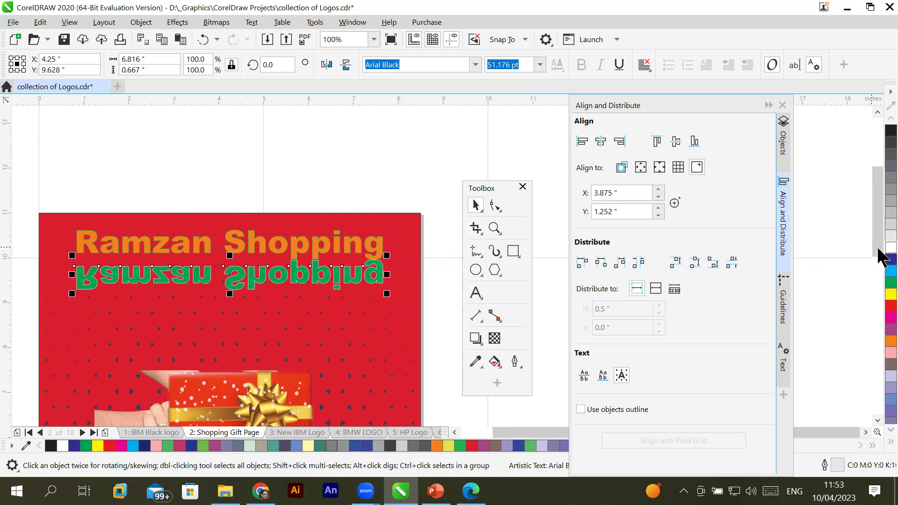
Step: Settle the reflection on solid green and expand the colour palette
ctrl+click(879, 249)
ctrl+click(879, 250)
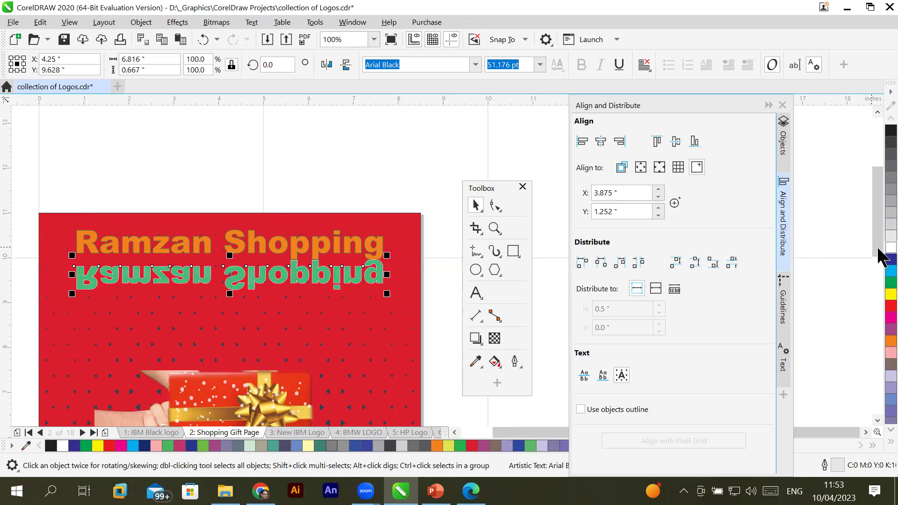
ctrl+click(879, 250)
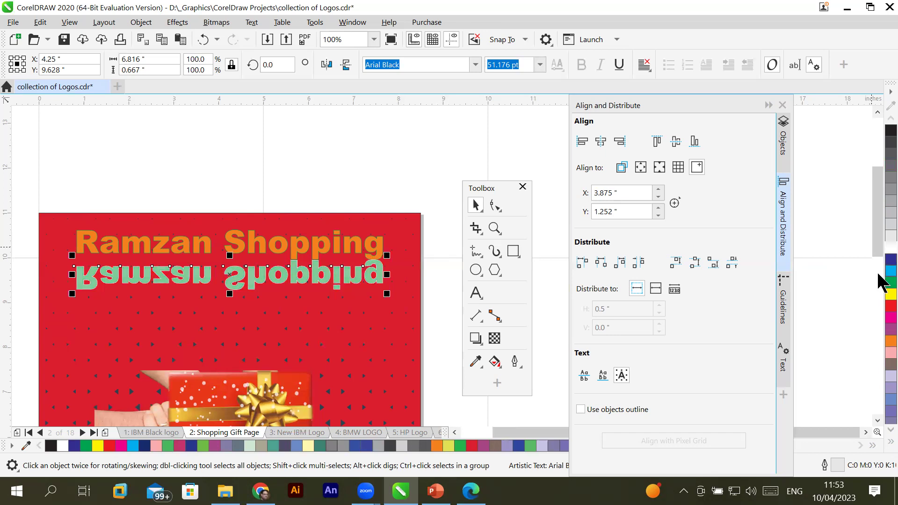
click(879, 284)
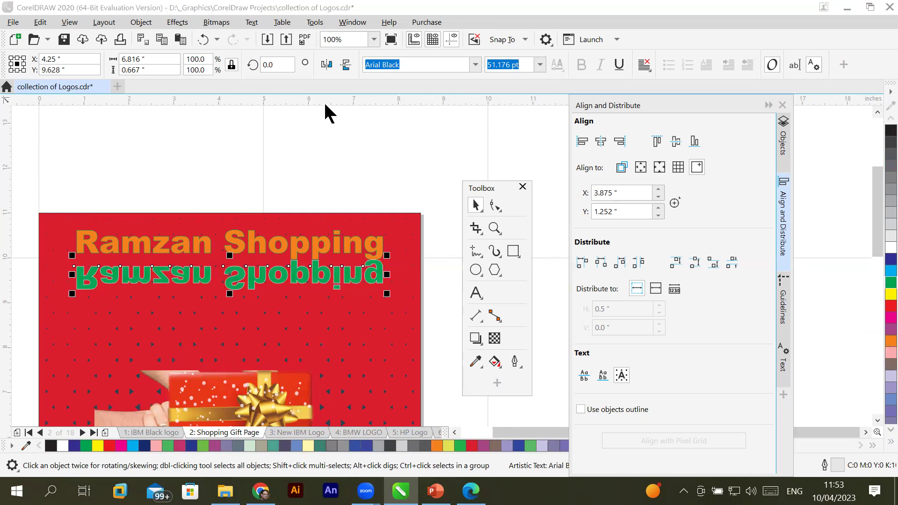
click(540, 64)
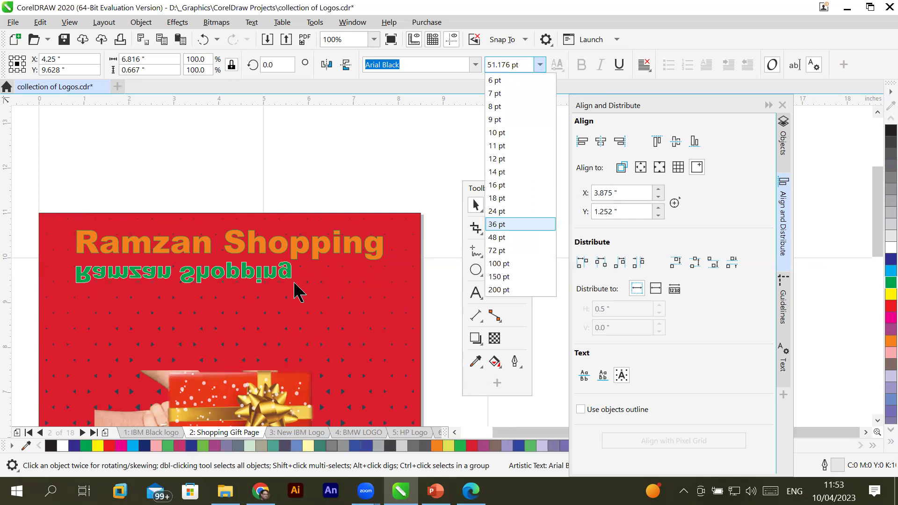
click(346, 181)
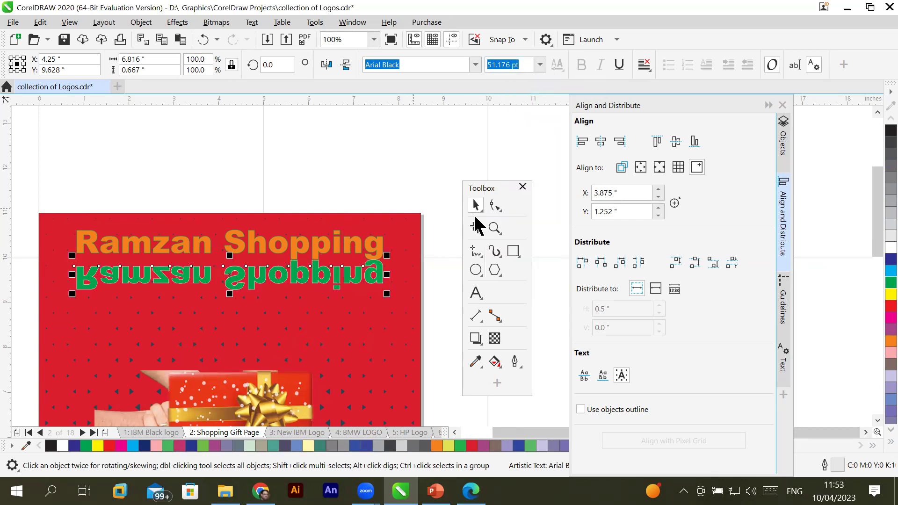
click(880, 444)
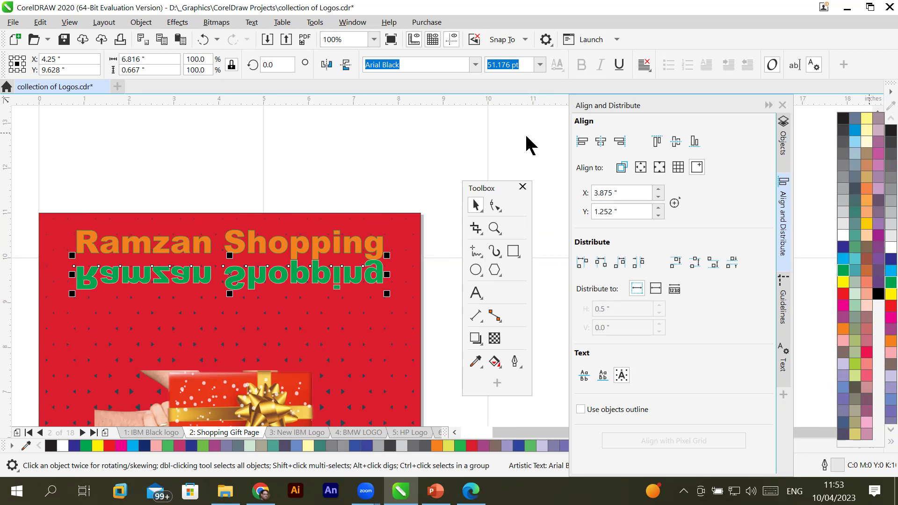
Step: Give the reflection No Outline and tint its green fill toward white three times
click(516, 361)
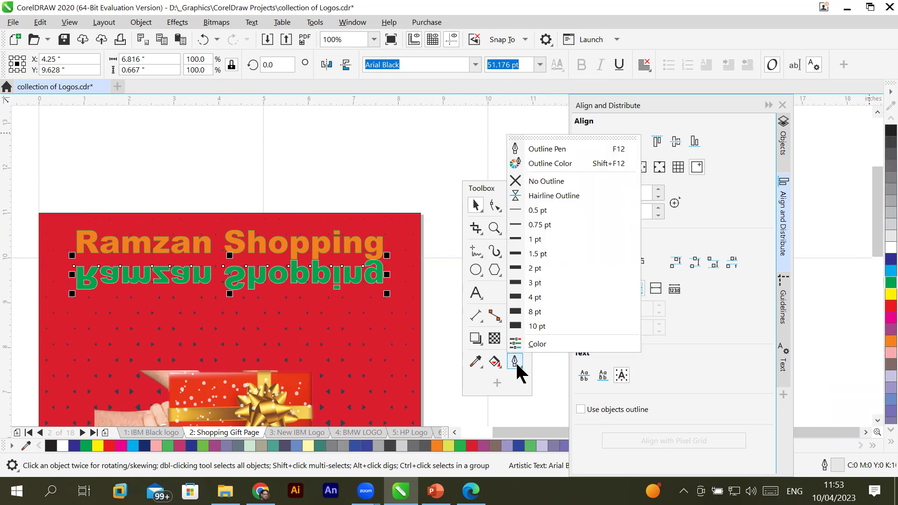
click(543, 181)
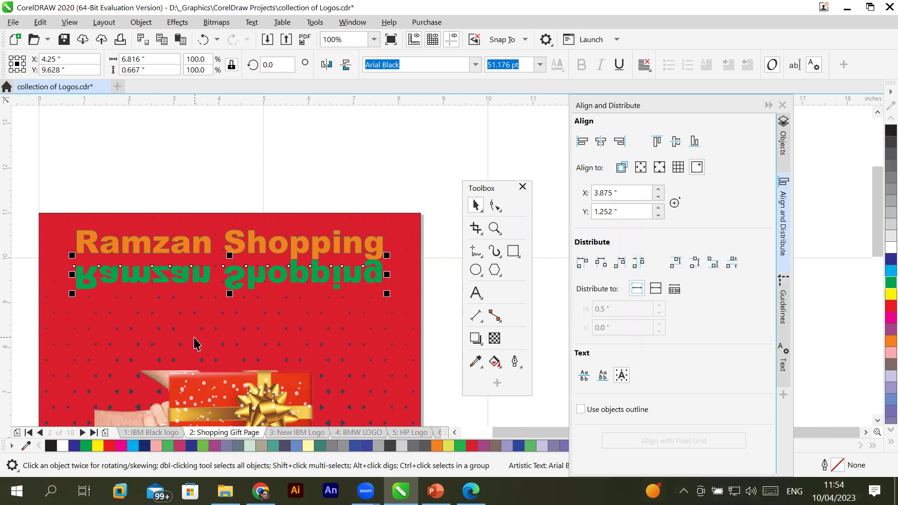
ctrl+click(879, 253)
ctrl+click(880, 253)
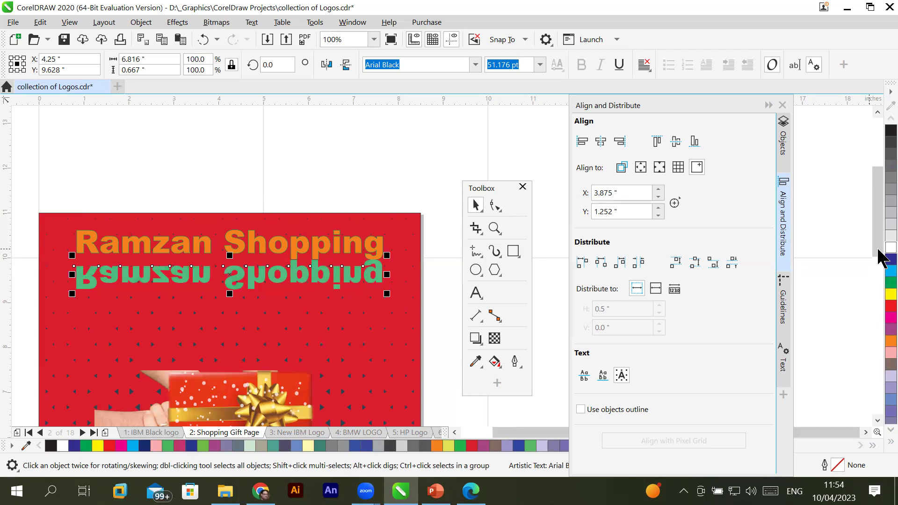
ctrl+click(880, 252)
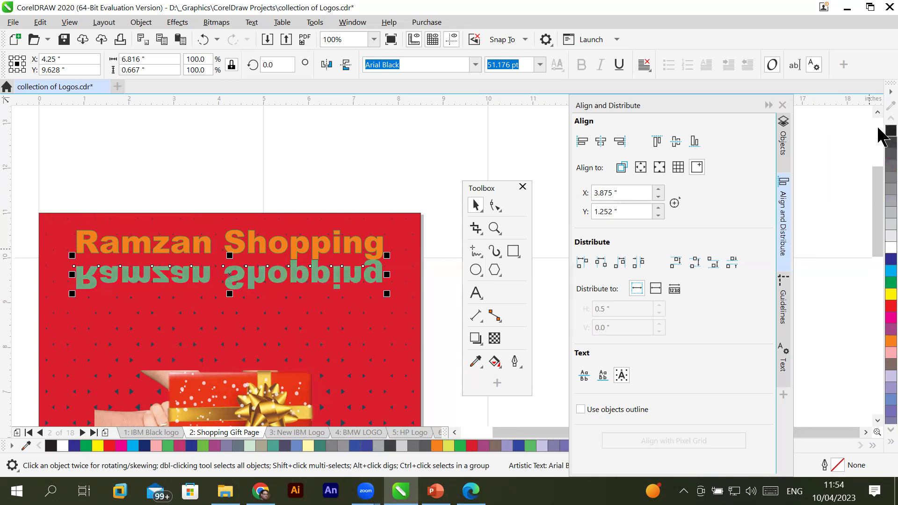
click(355, 174)
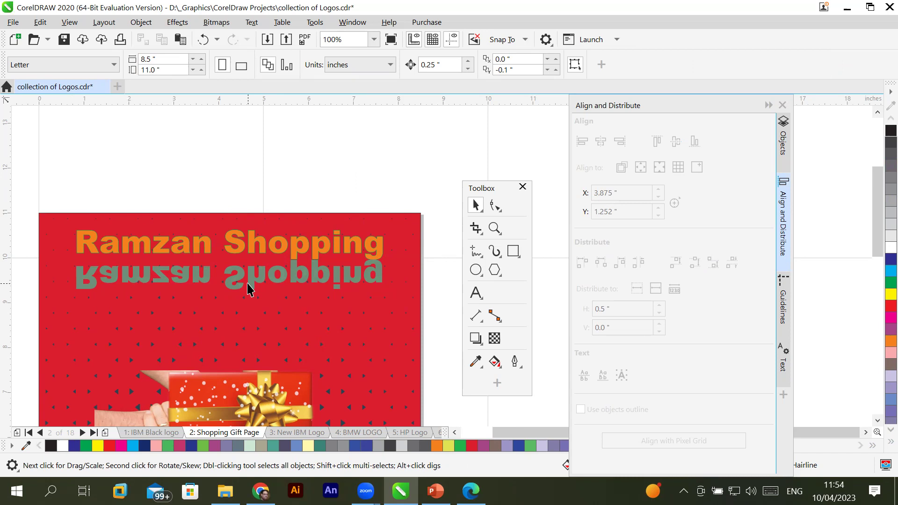
click(250, 301)
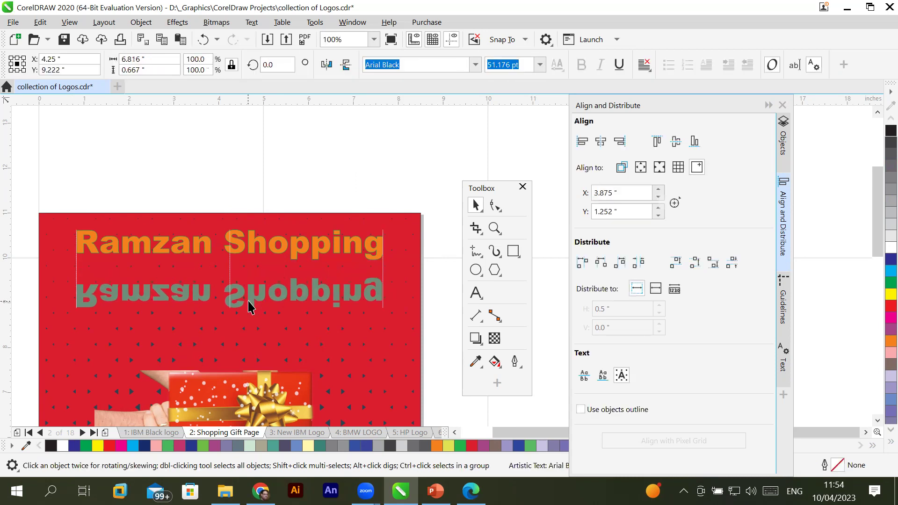
click(480, 256)
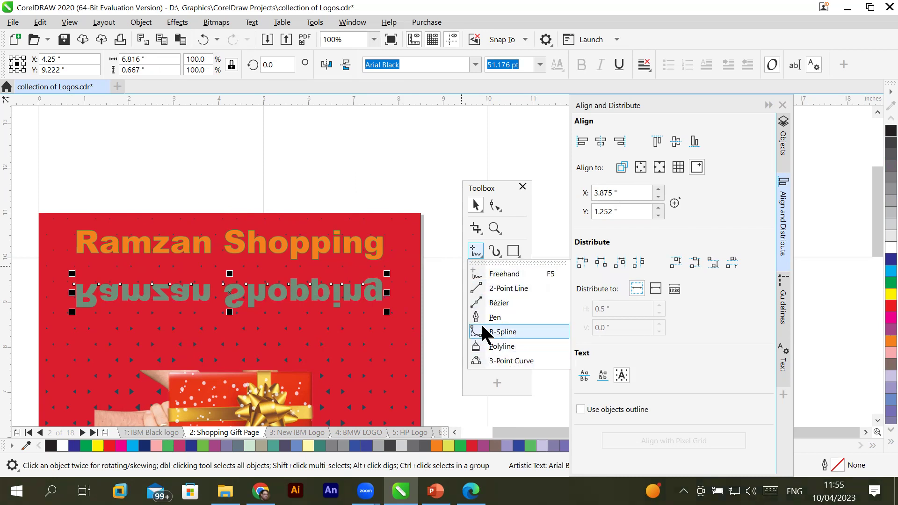
Step: Draw a 2-Point horizontal line about 6.86 inches long between heading and reflection
click(497, 288)
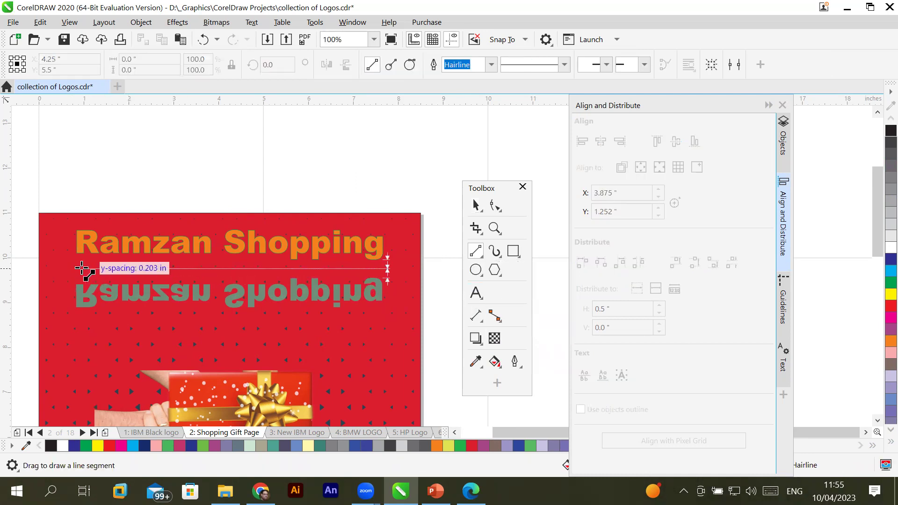
mouse_move(82, 268)
mouse_down()
mouse_move(287, 268)
mouse_move(375, 202)
mouse_up()
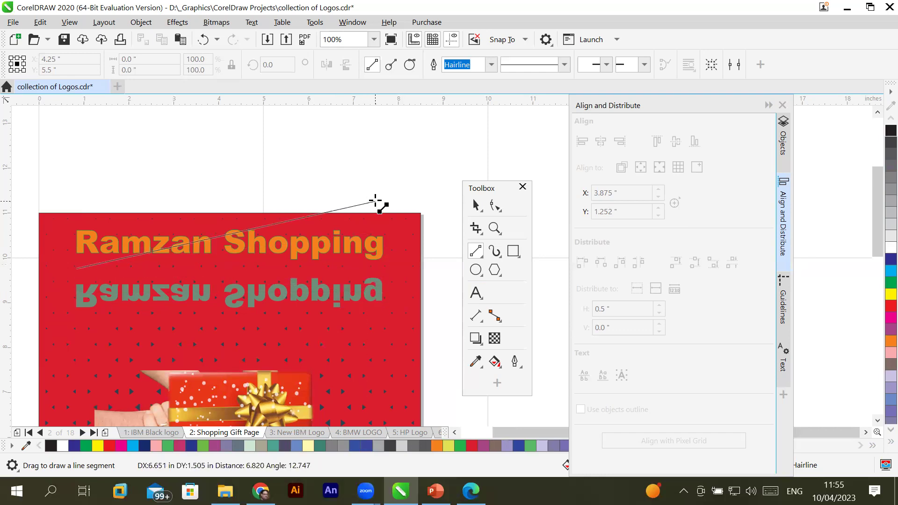
mouse_move(376, 201)
mouse_down()
mouse_move(307, 283)
mouse_move(395, 268)
mouse_move(381, 209)
mouse_move(338, 168)
mouse_move(398, 307)
mouse_move(398, 230)
mouse_move(363, 167)
mouse_move(341, 150)
mouse_move(255, 120)
mouse_move(132, 110)
mouse_move(109, 116)
mouse_move(94, 161)
mouse_move(238, 226)
mouse_move(385, 327)
mouse_up()
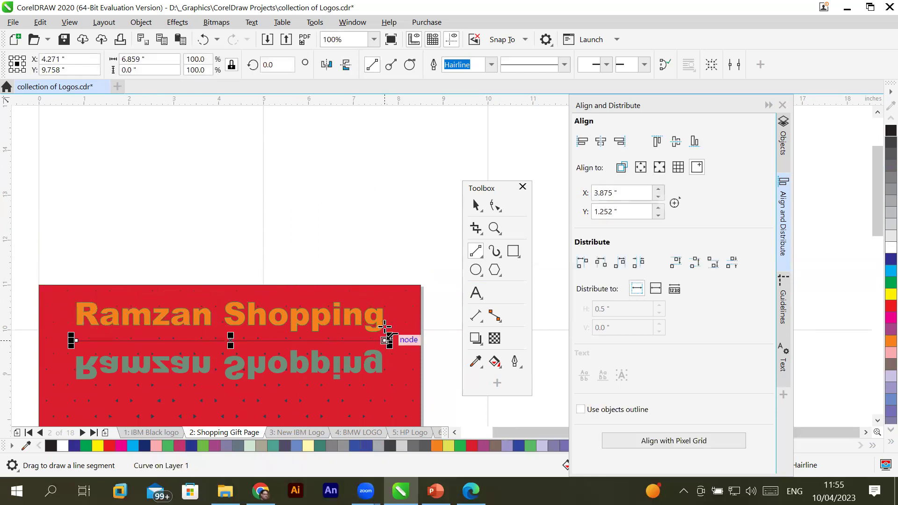
Step: Give the divider line a 10 pt outline coloured blue
click(516, 362)
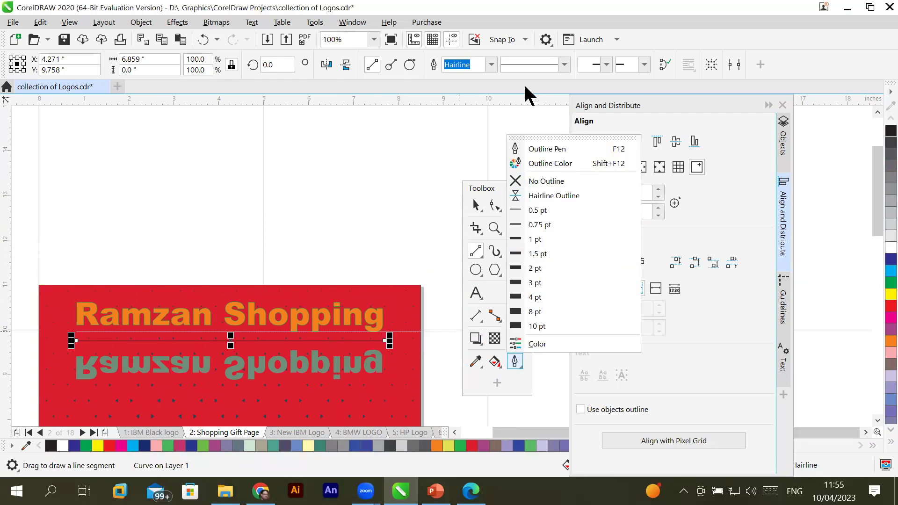
click(492, 64)
click(464, 177)
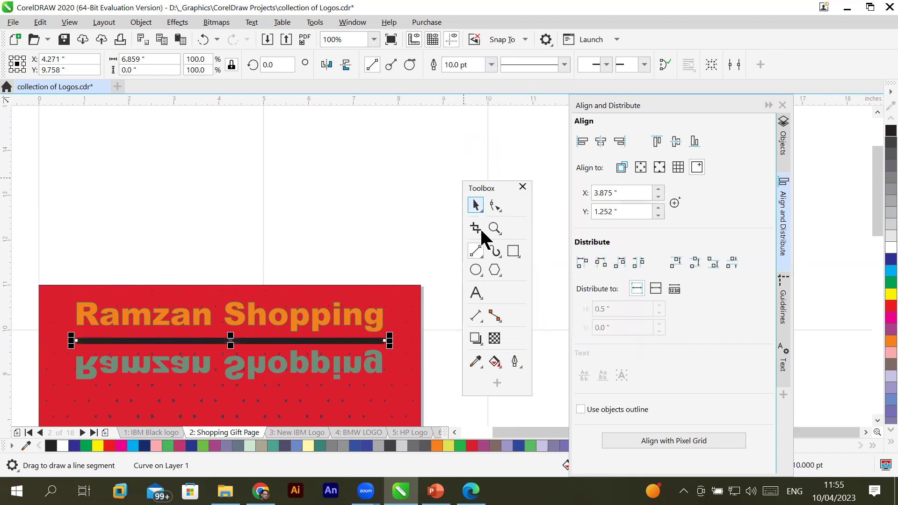
click(514, 362)
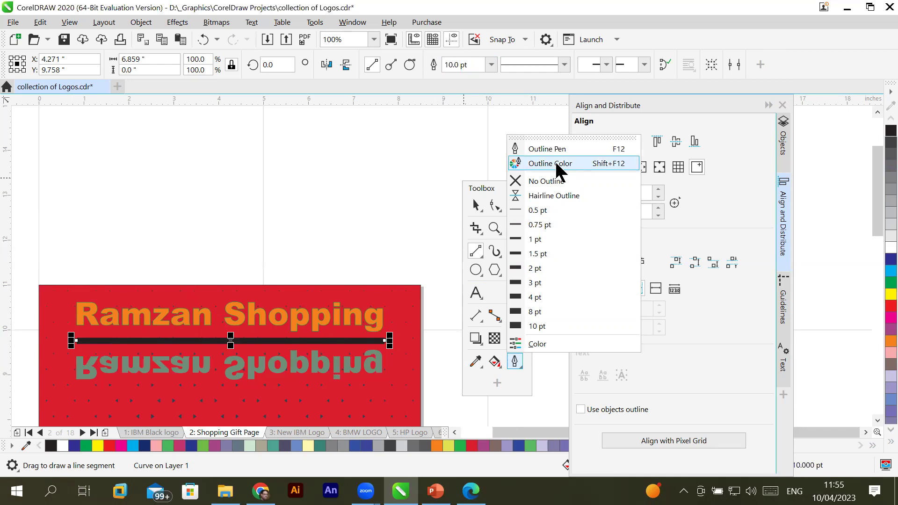
click(554, 162)
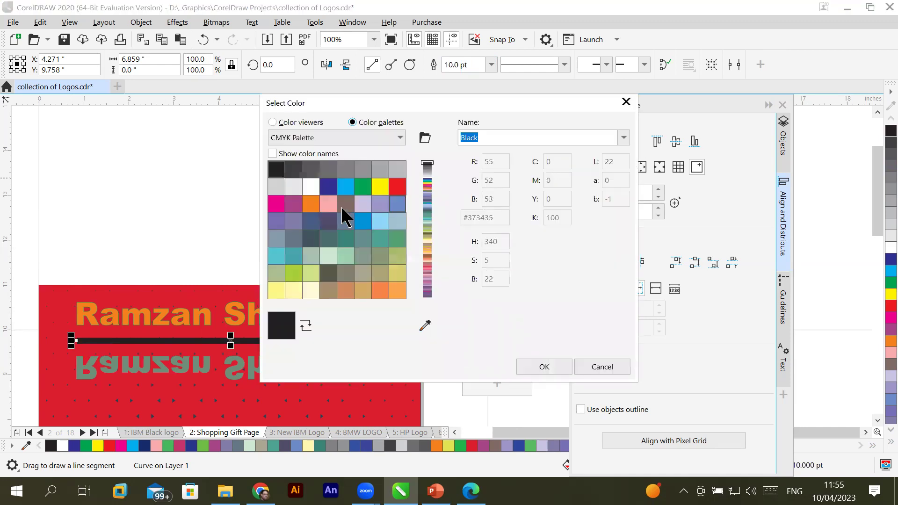
click(329, 188)
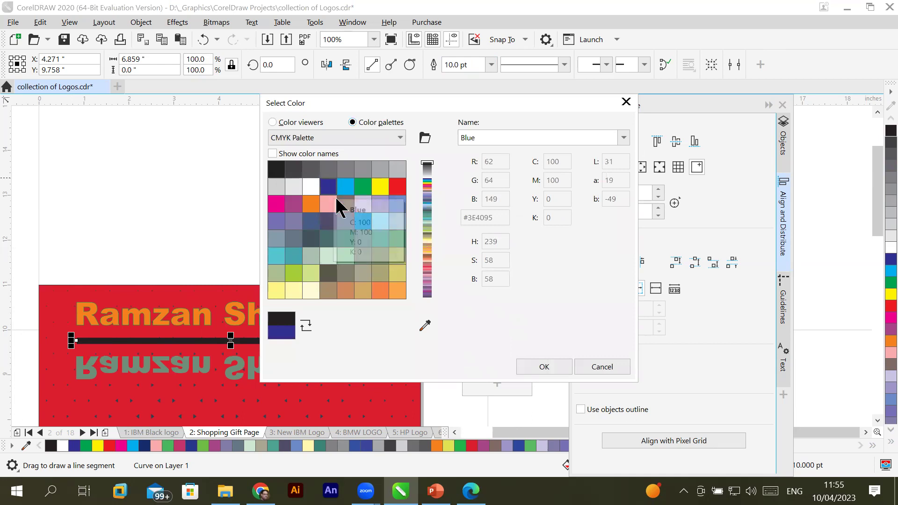
click(536, 366)
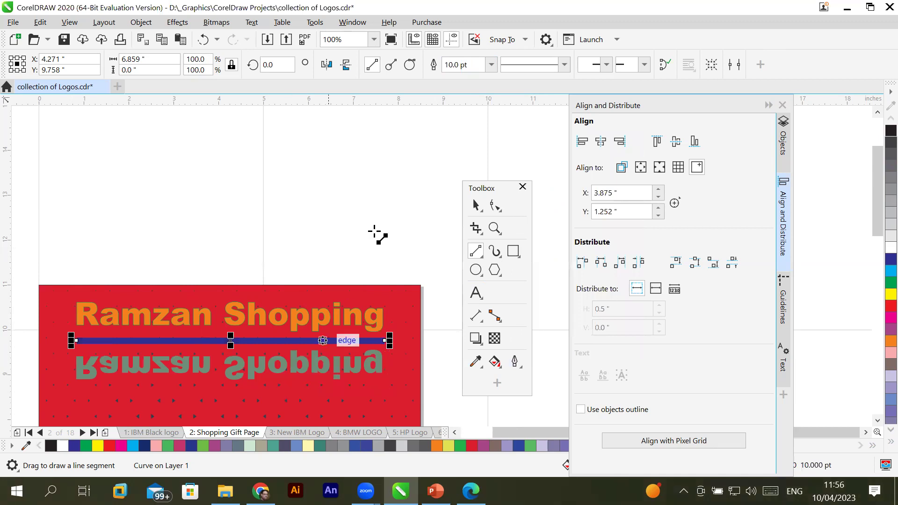
Step: Change the divider's line style to dotted
click(564, 66)
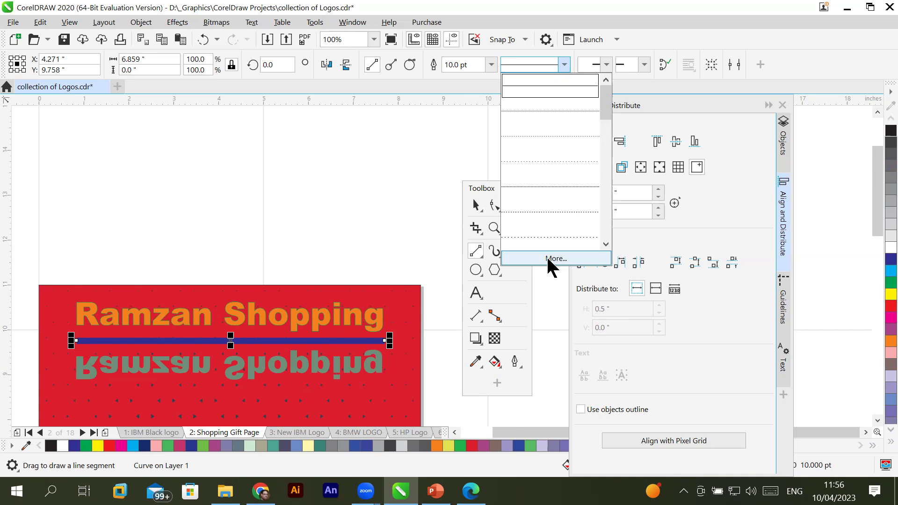
click(552, 260)
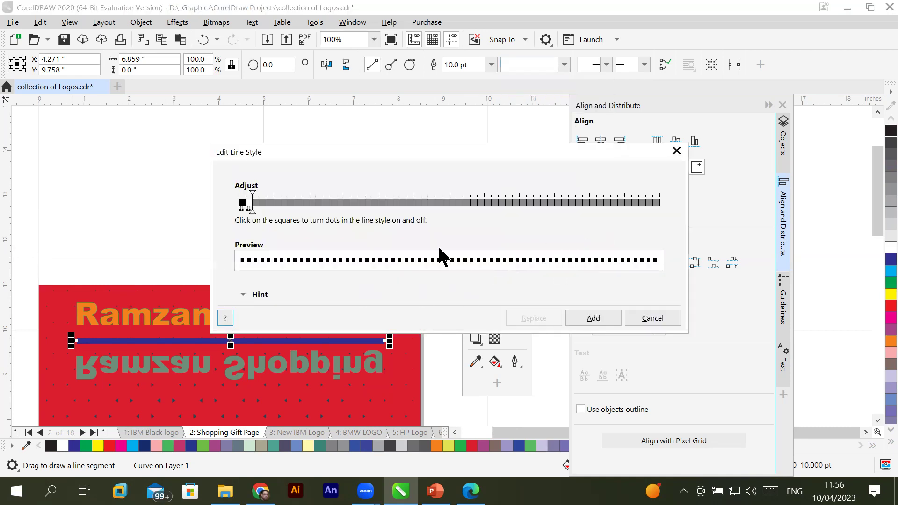
click(643, 318)
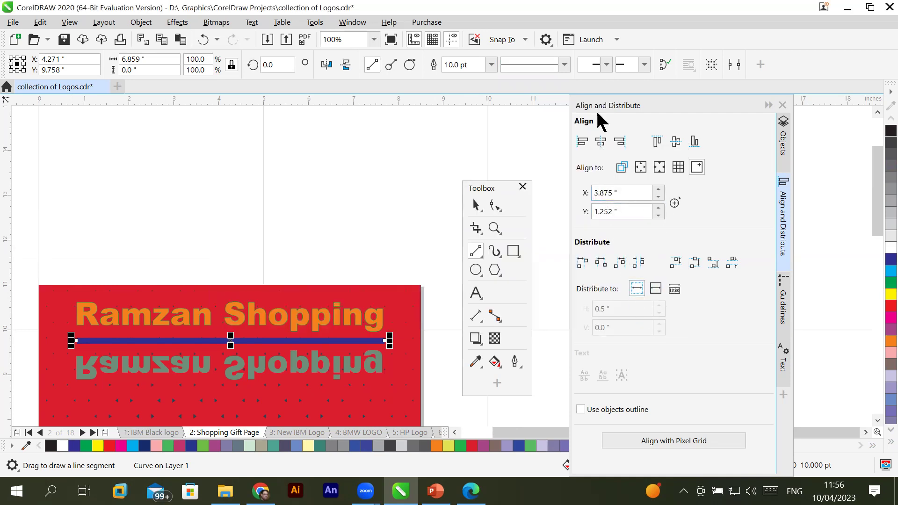
click(564, 65)
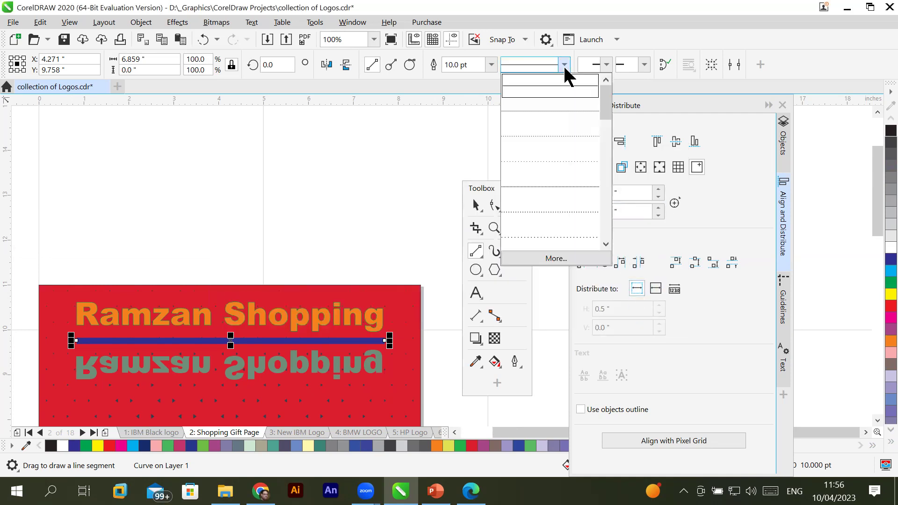
click(556, 111)
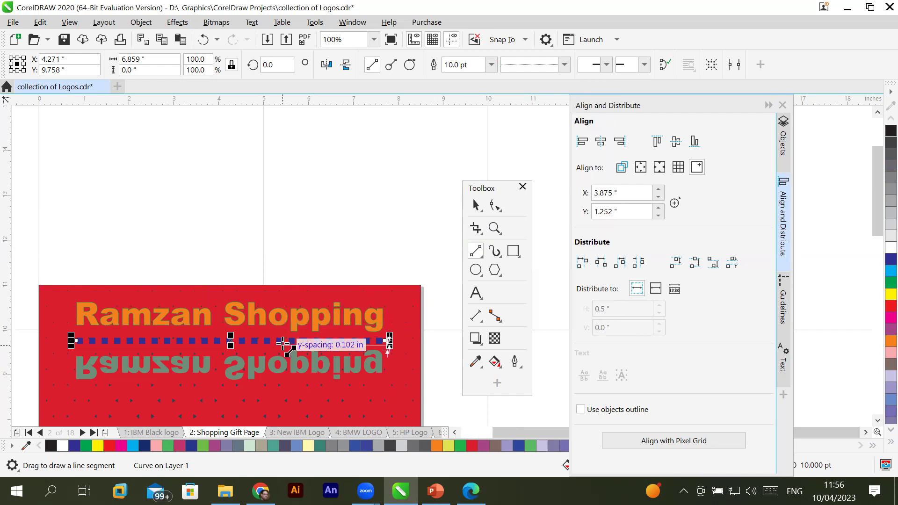
scroll(280, 349, up, 1)
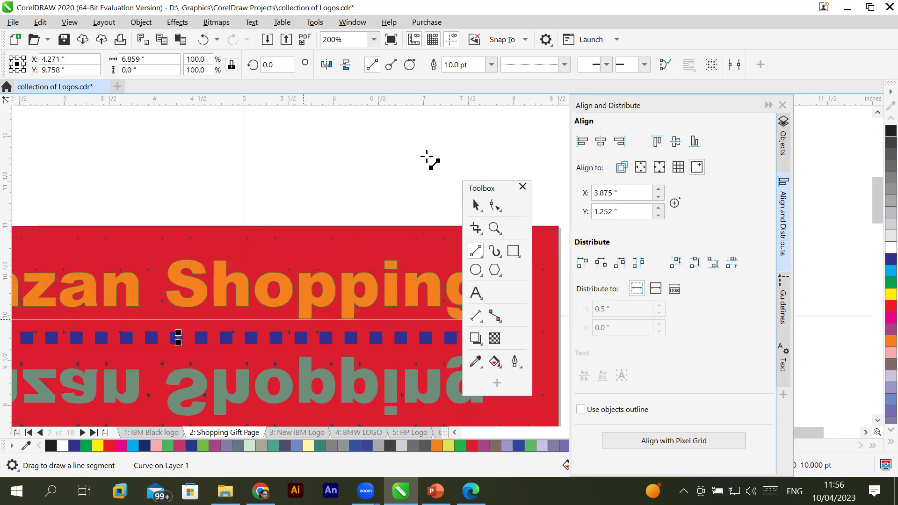
Step: Add a large arrowhead on the right end and a hand-with-pen head at the start
click(645, 65)
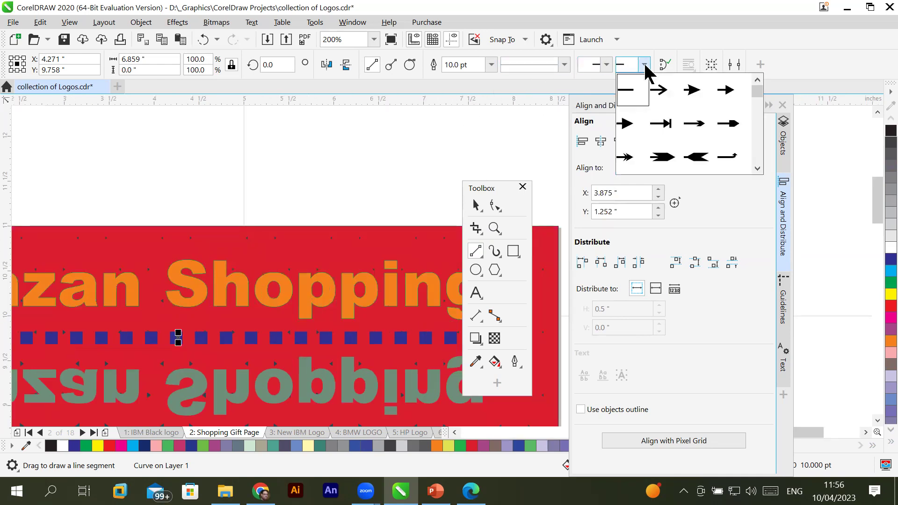
click(696, 92)
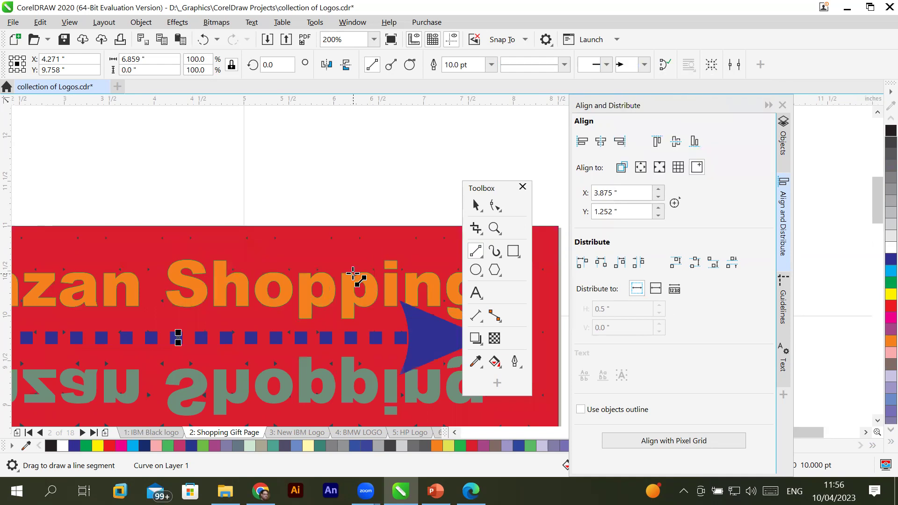
scroll(360, 280, down, 1)
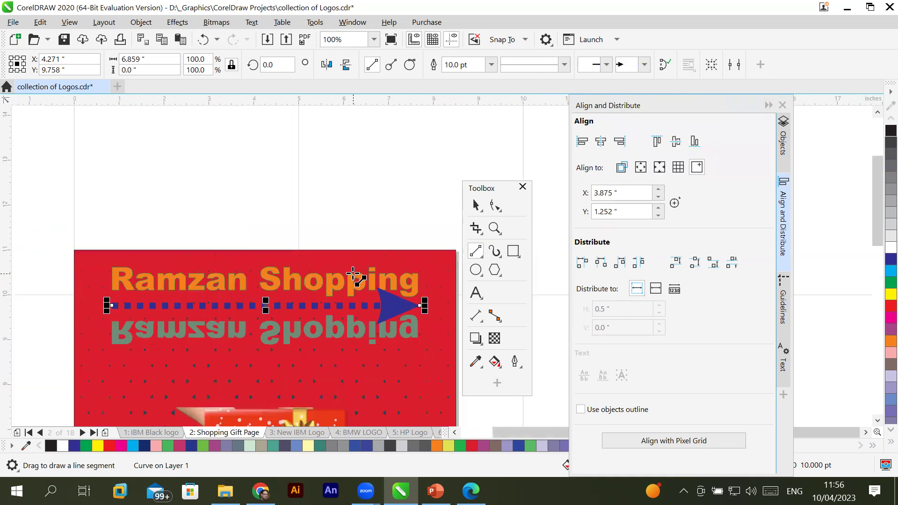
click(607, 65)
drag(717, 88, 719, 153)
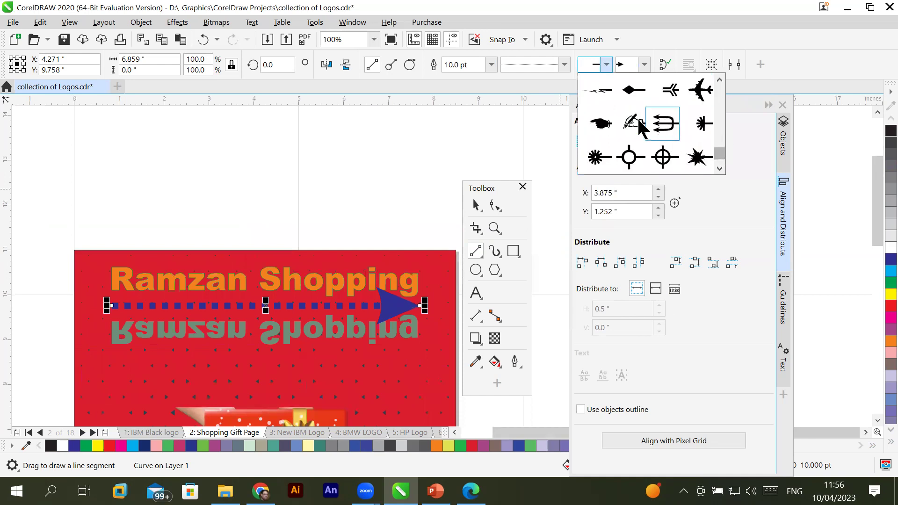
click(636, 120)
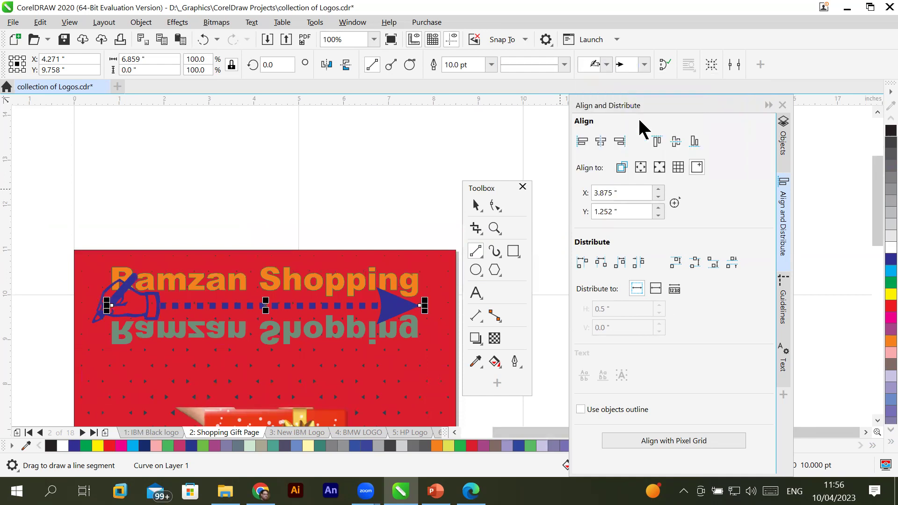
Step: Set the arrow line's outline width to 4.0 pt
click(488, 65)
click(479, 128)
scroll(106, 305, up, 3)
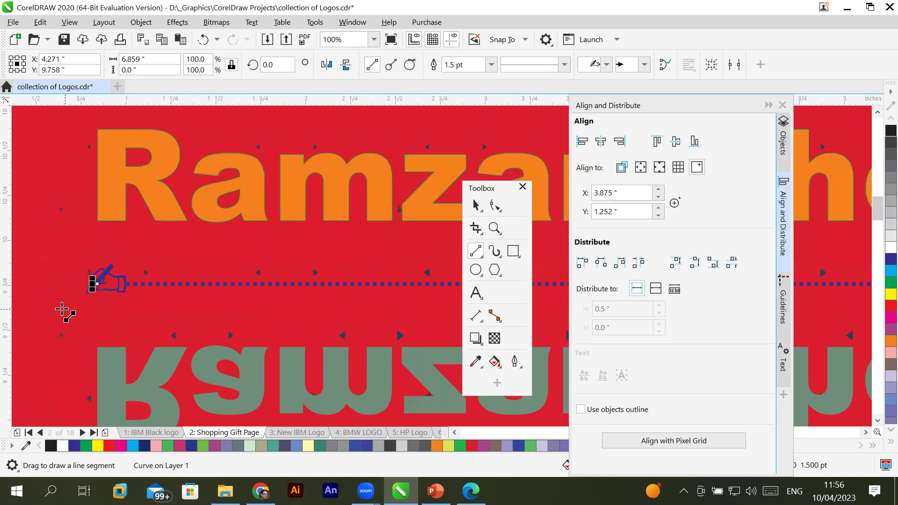
scroll(166, 276, down, 3)
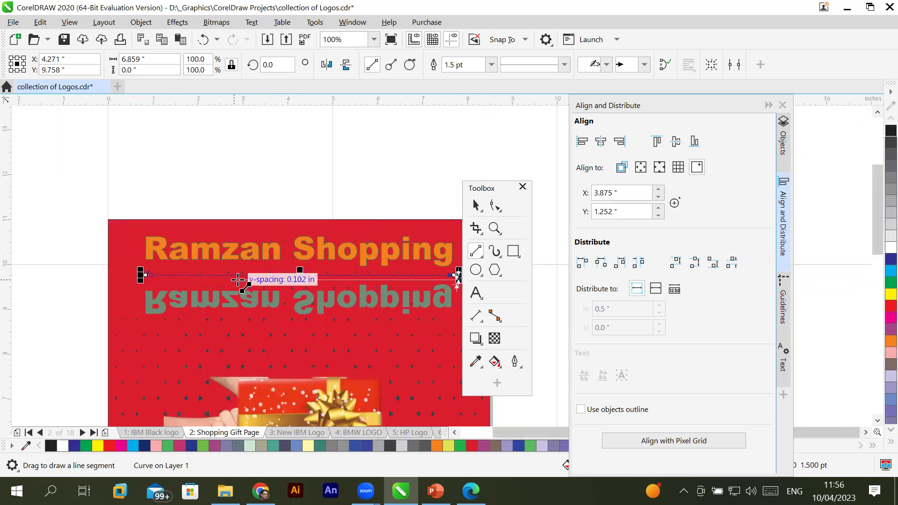
click(491, 64)
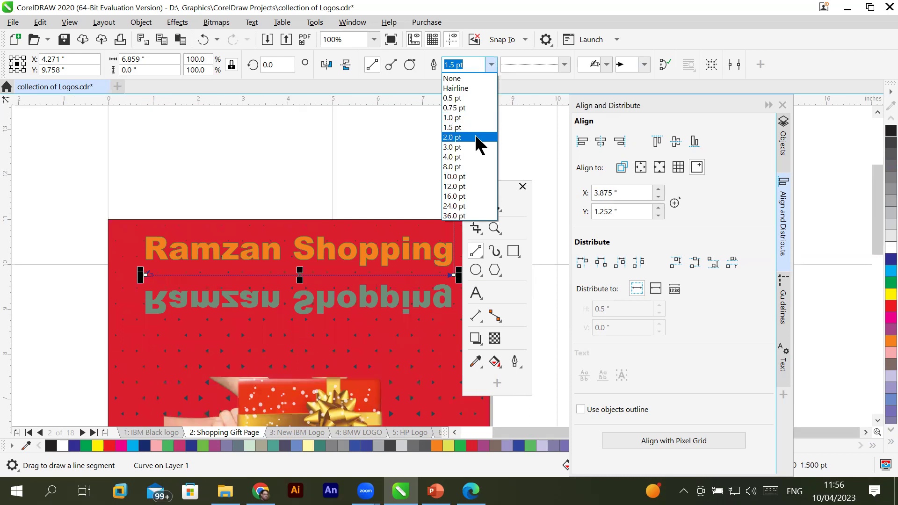
click(474, 157)
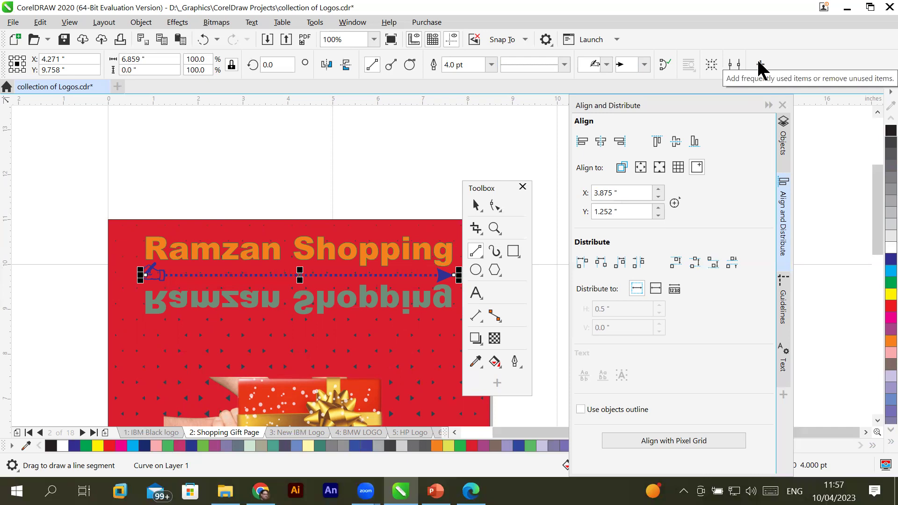
click(515, 361)
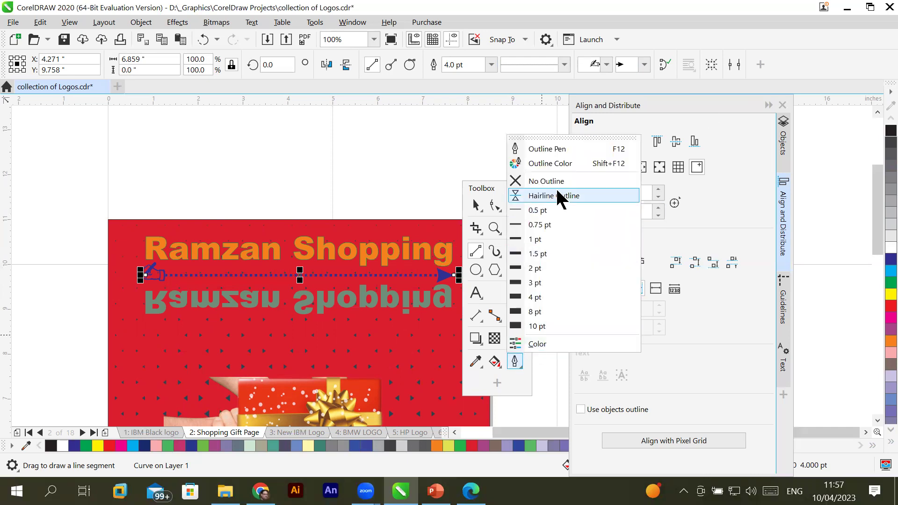
click(623, 148)
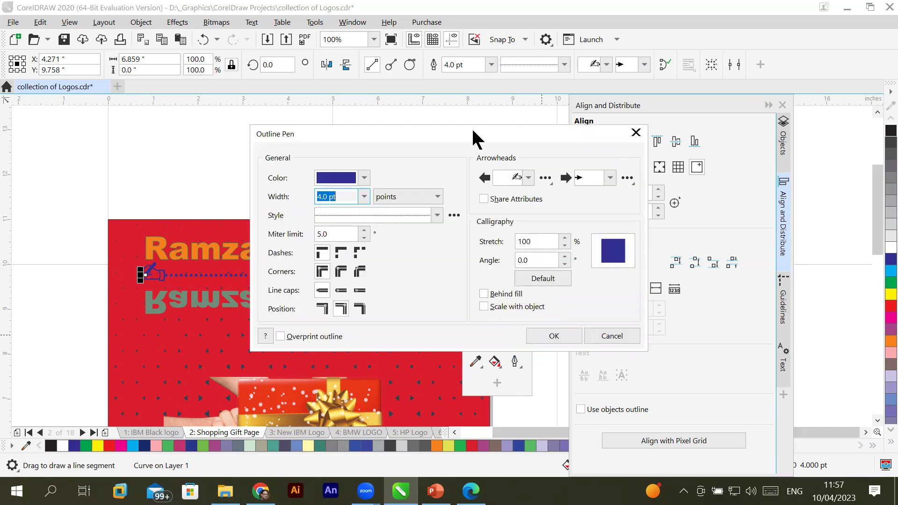
drag(474, 140, 682, 113)
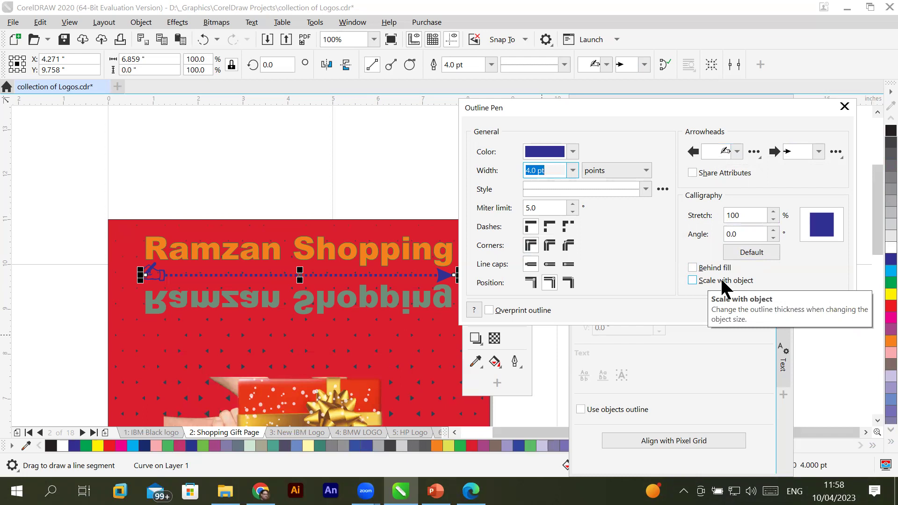
click(573, 65)
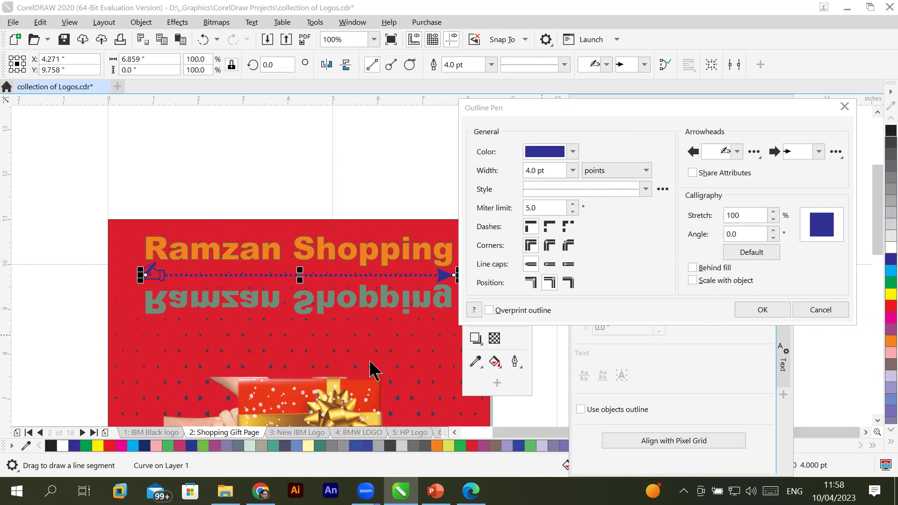
click(216, 221)
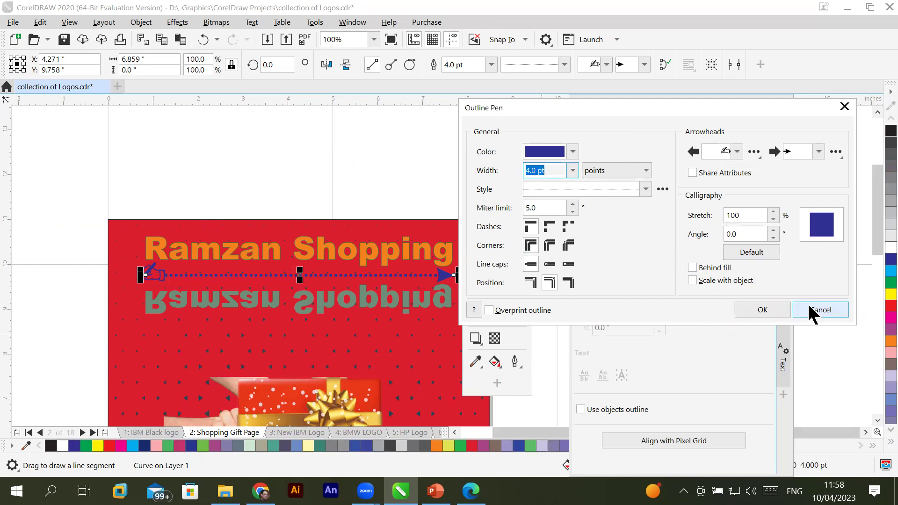
click(820, 310)
scroll(369, 277, down, 3)
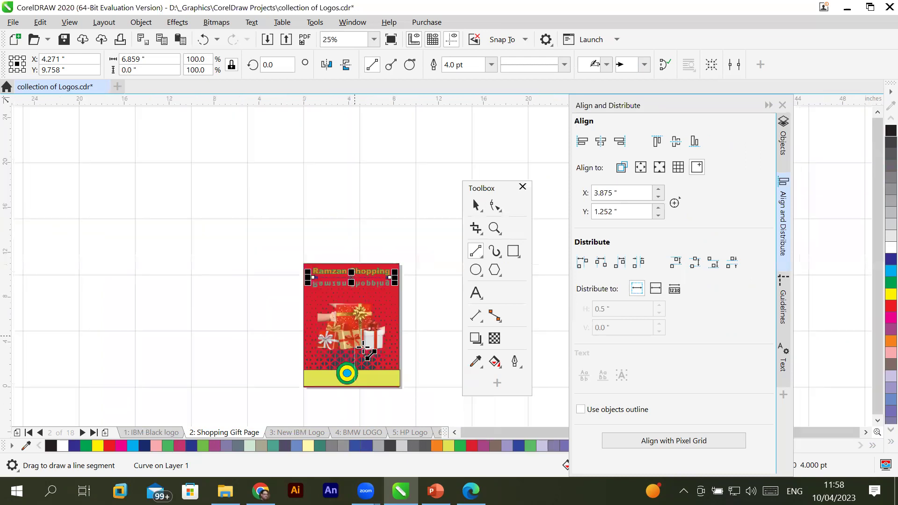
Step: Deselect the arrow line, switch to the Pick tool, and clear the page selection
scroll(363, 348, up, 2)
scroll(373, 357, down, 1)
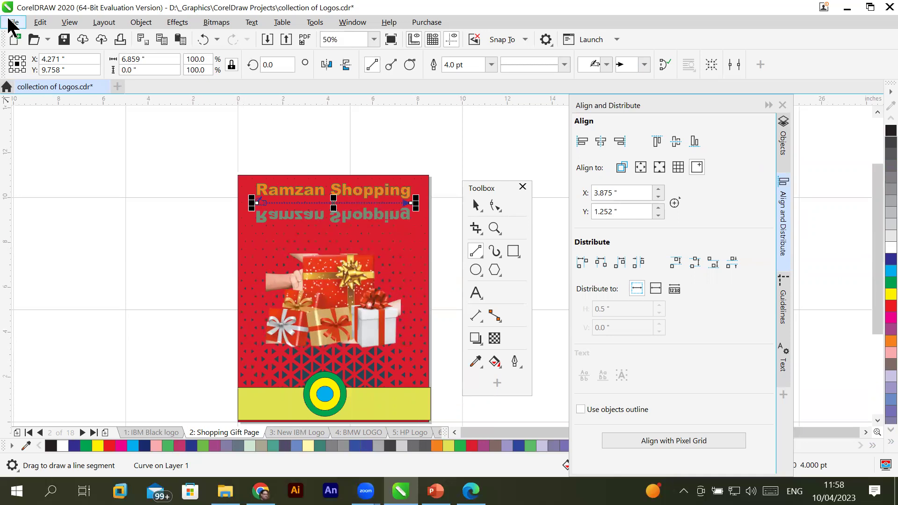
key(Escape)
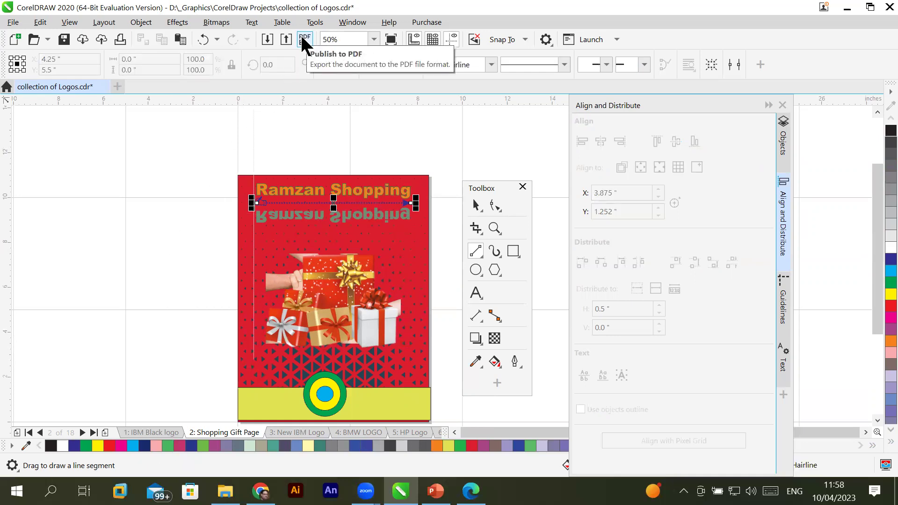
click(475, 205)
click(170, 295)
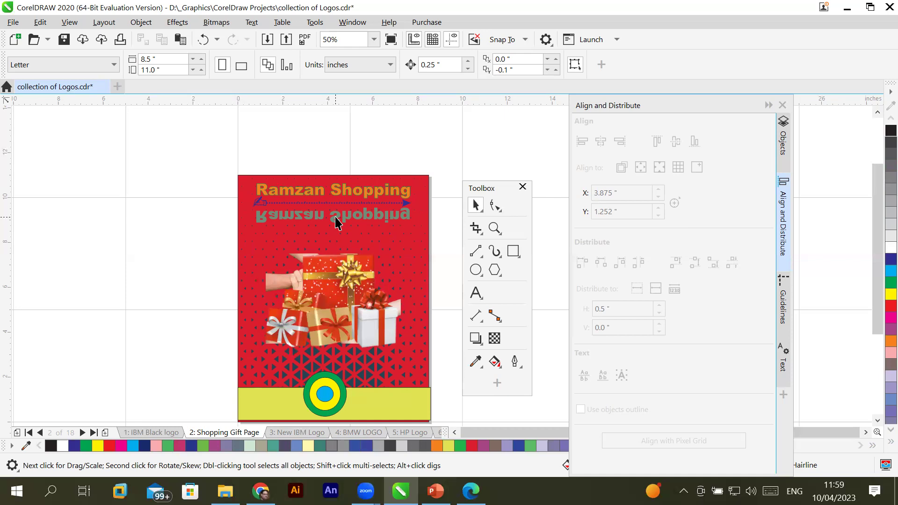
Step: Open the Objects list and select the gifts bitmap, lower bitmap, then the green outer circle
click(784, 143)
click(642, 310)
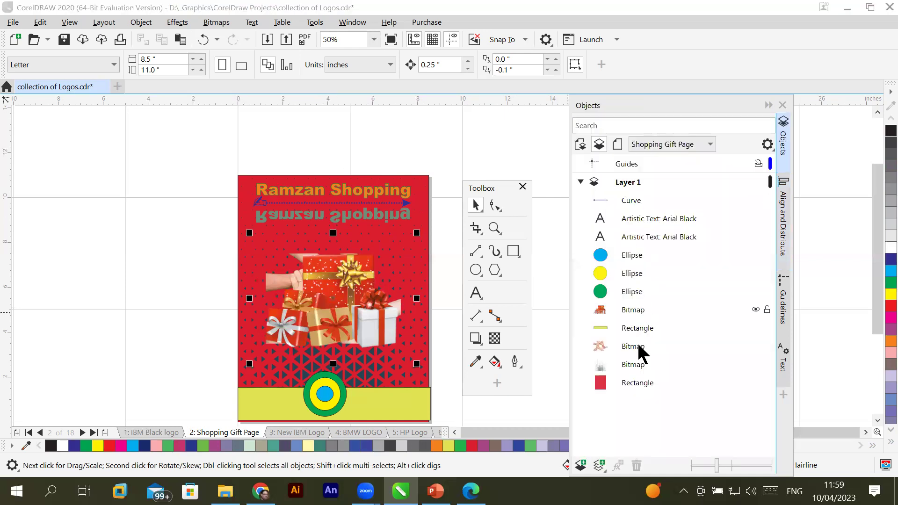
click(639, 351)
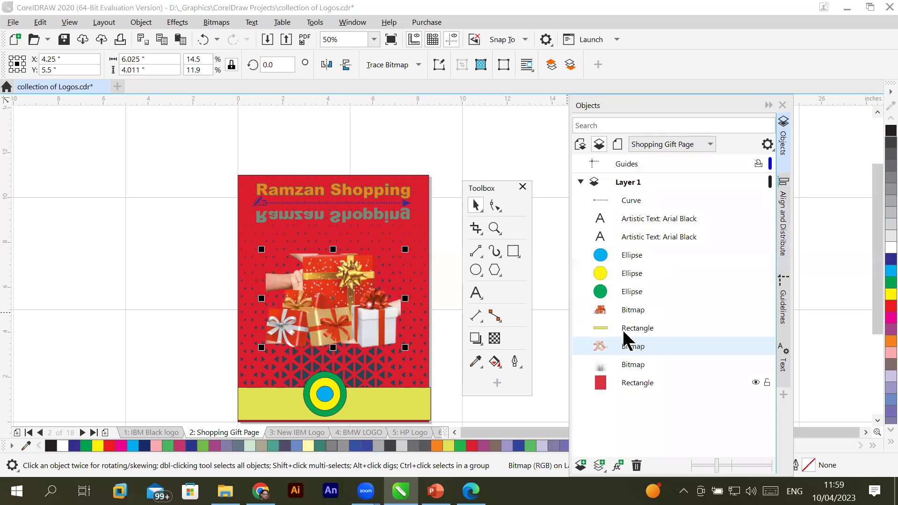
click(636, 292)
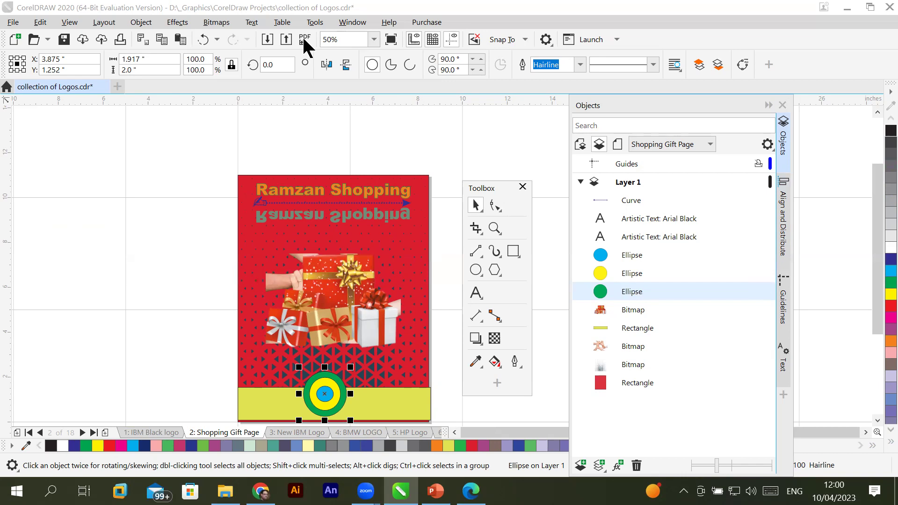
click(304, 39)
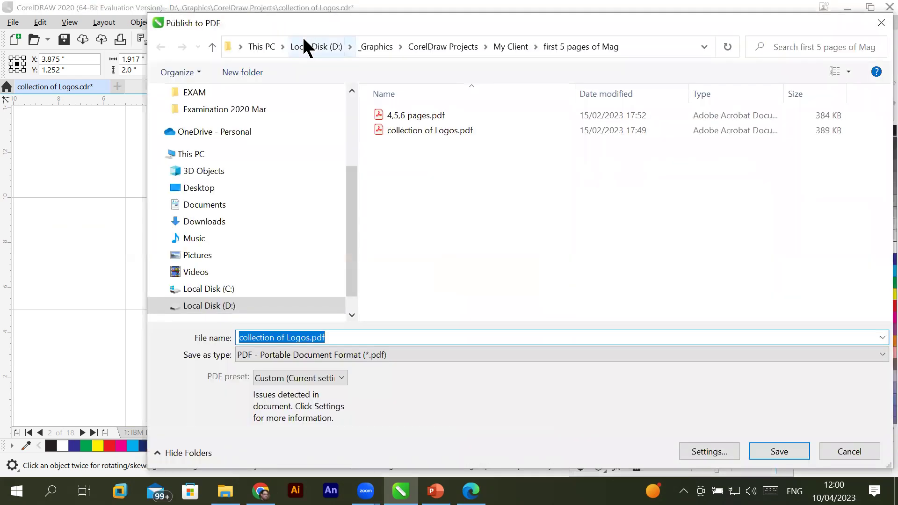
click(317, 338)
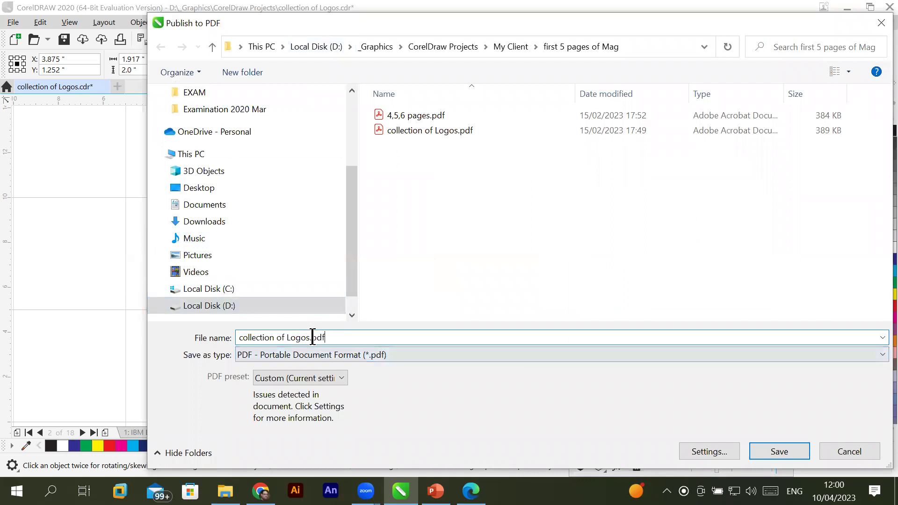
drag(311, 338, 210, 337)
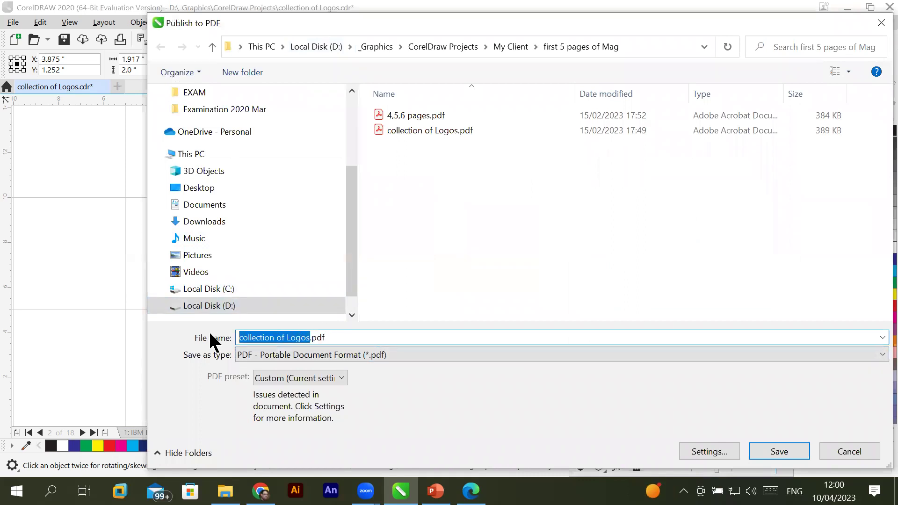
text(Shopping)
text(Ram)
text(adan)
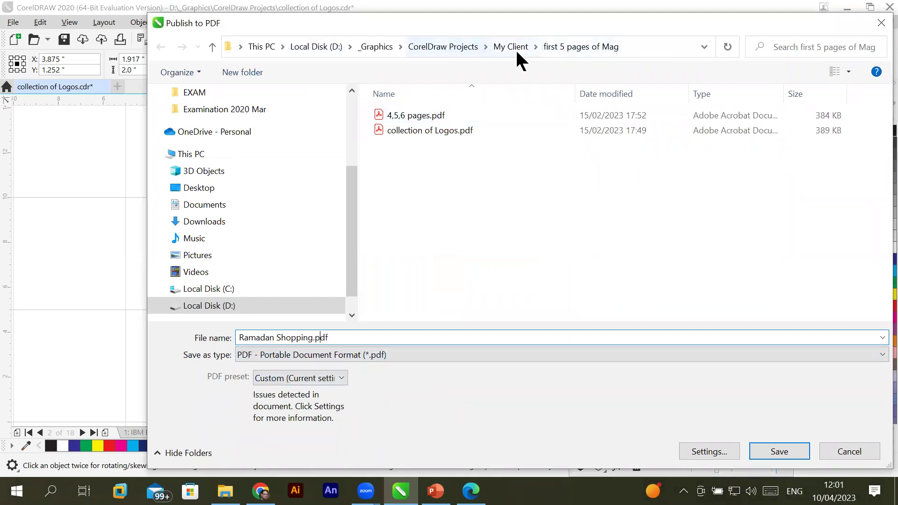
click(445, 46)
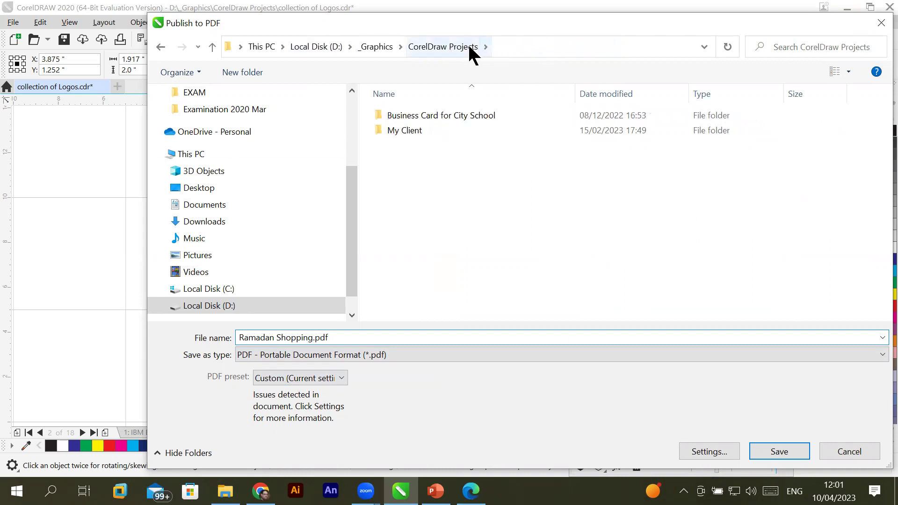
double_click(400, 132)
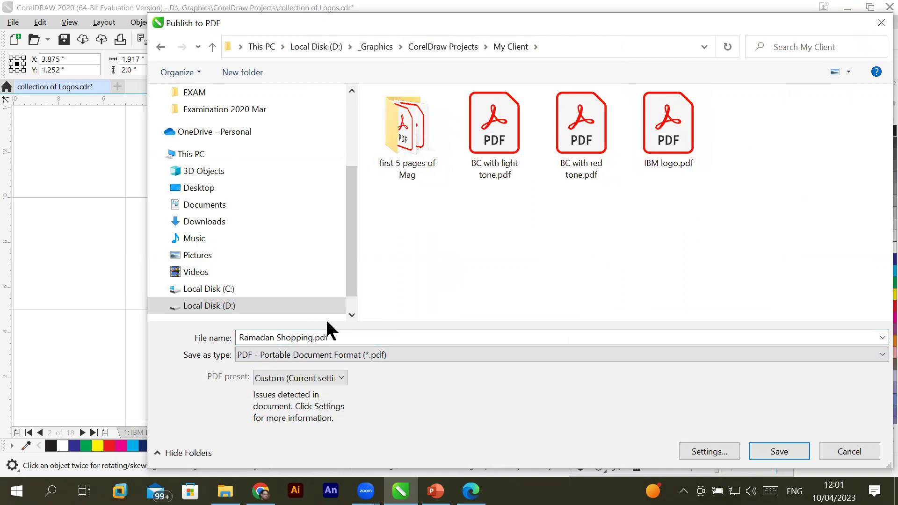
click(286, 337)
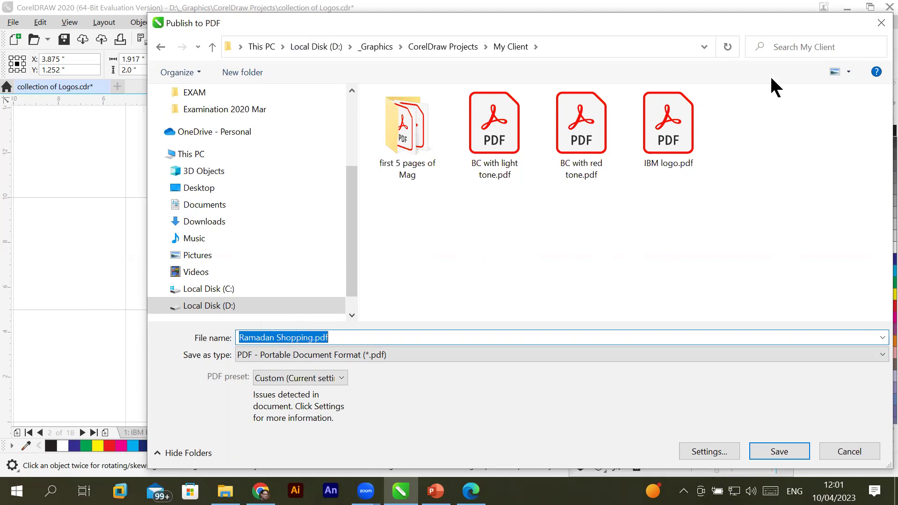
click(881, 24)
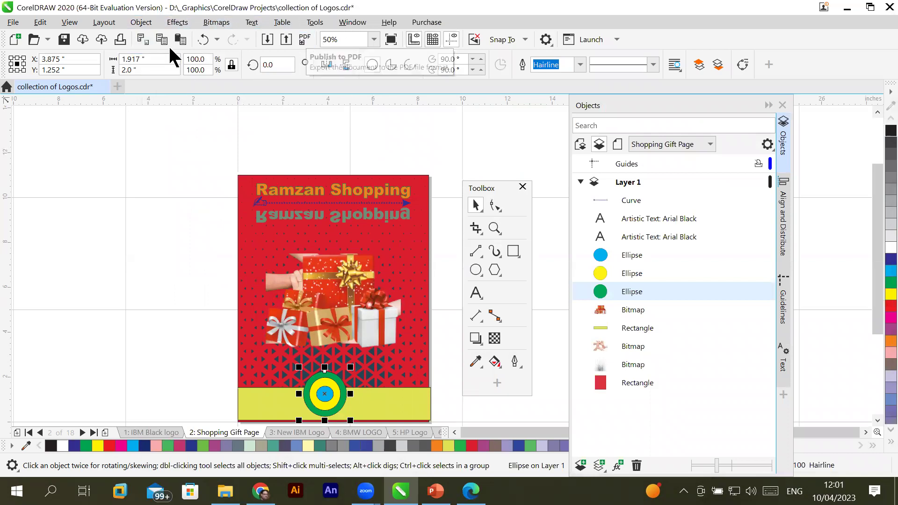
Step: Publish the poster to PDF named 'Ramadan Shopping page' and show the PDF preset choices
click(13, 22)
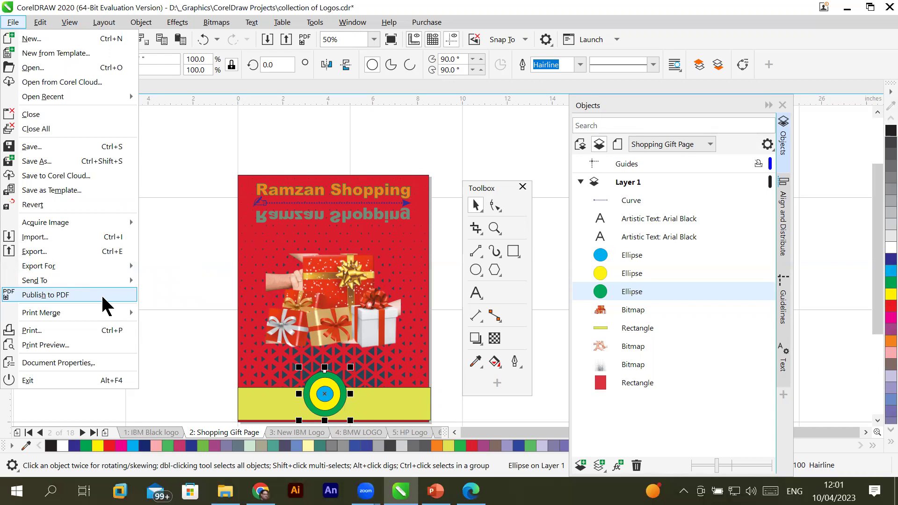
click(103, 296)
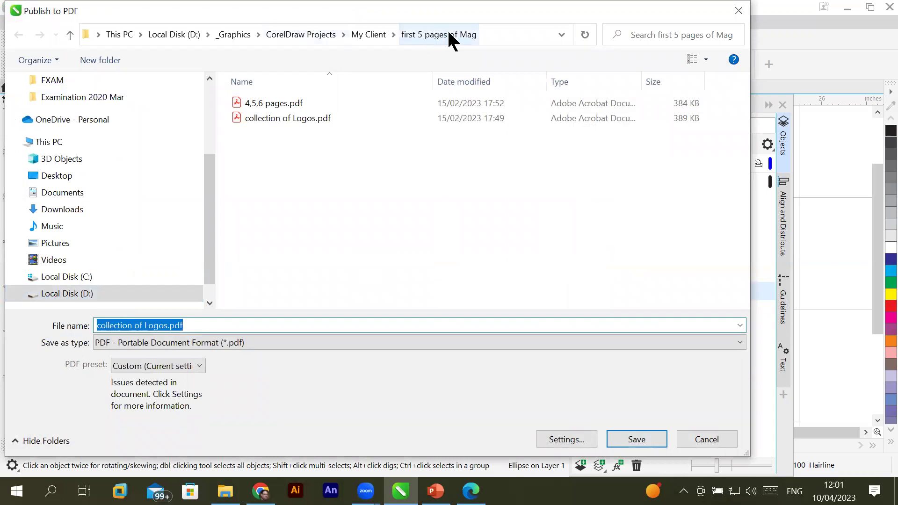
double_click(157, 325)
click(169, 326)
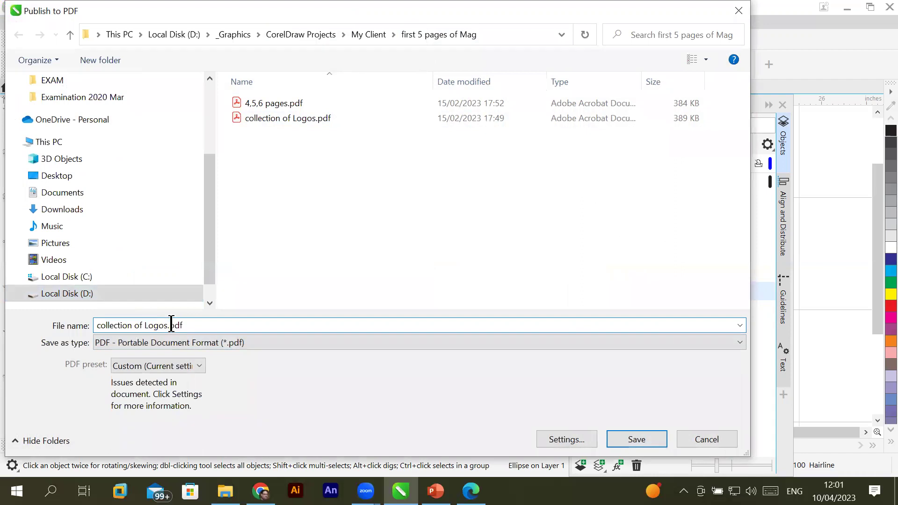
key(shift+Home)
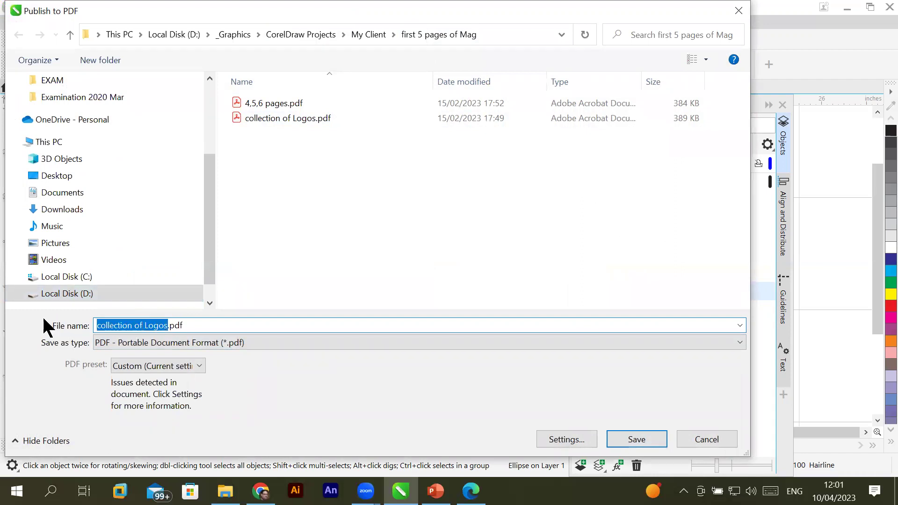
text(Rama)
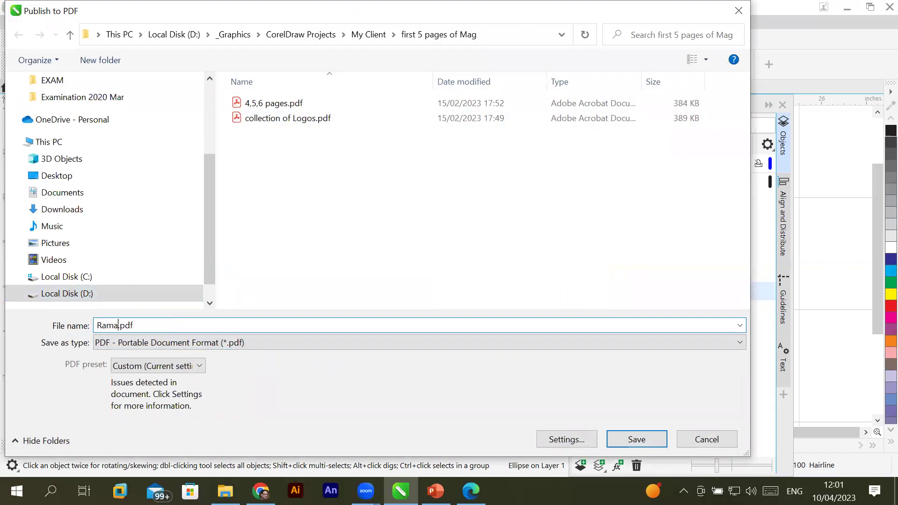
text(dan Shopping)
text( page)
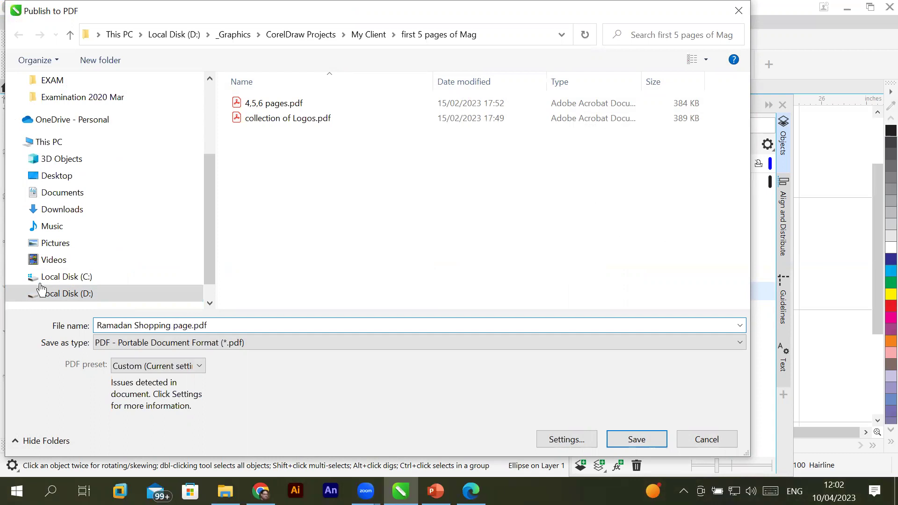
click(174, 364)
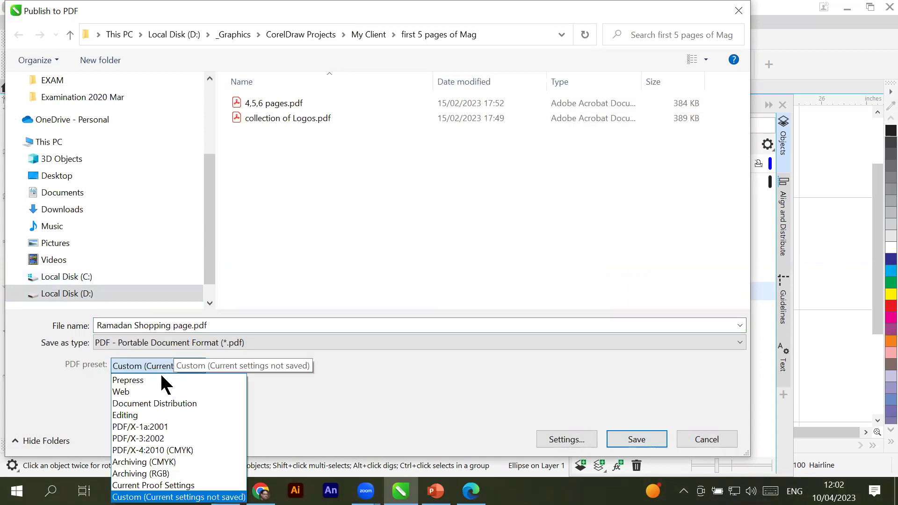
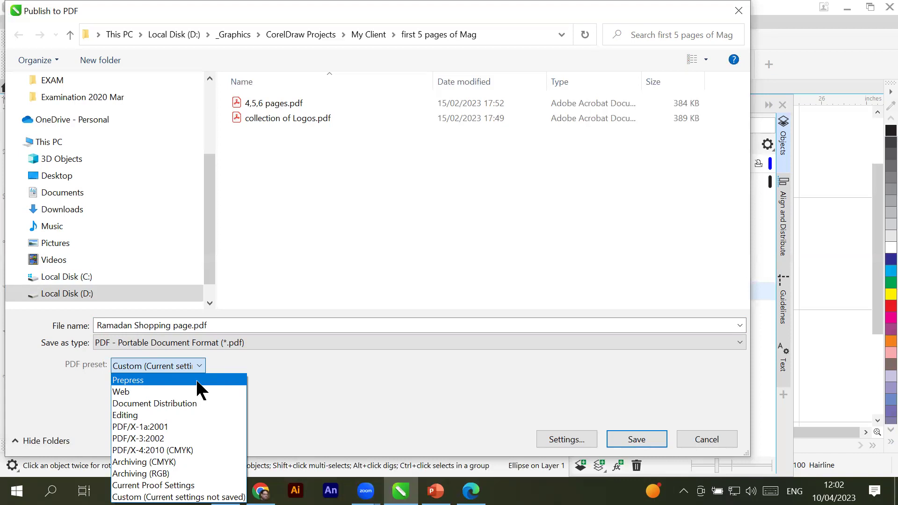
Step: Apply the Prepress preset to the Ramadan Shopping page.pdf export
click(196, 381)
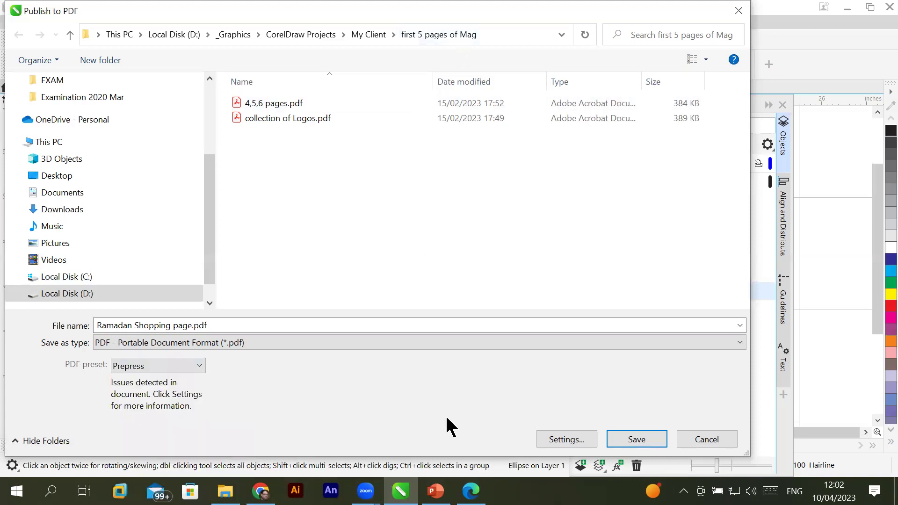
key(Return)
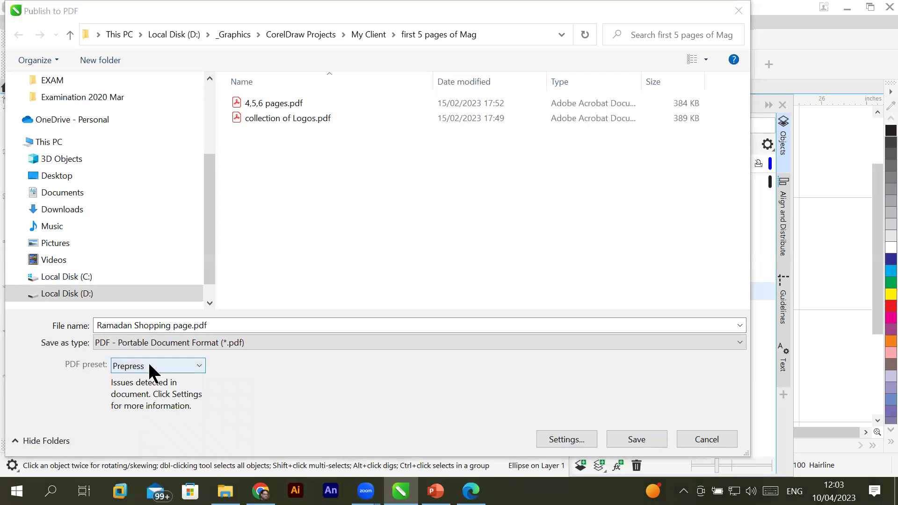
Step: In the Prepress settings, use a 0.125" bleed limit with crop marks, file information, registration marks and densitometer scales
click(569, 440)
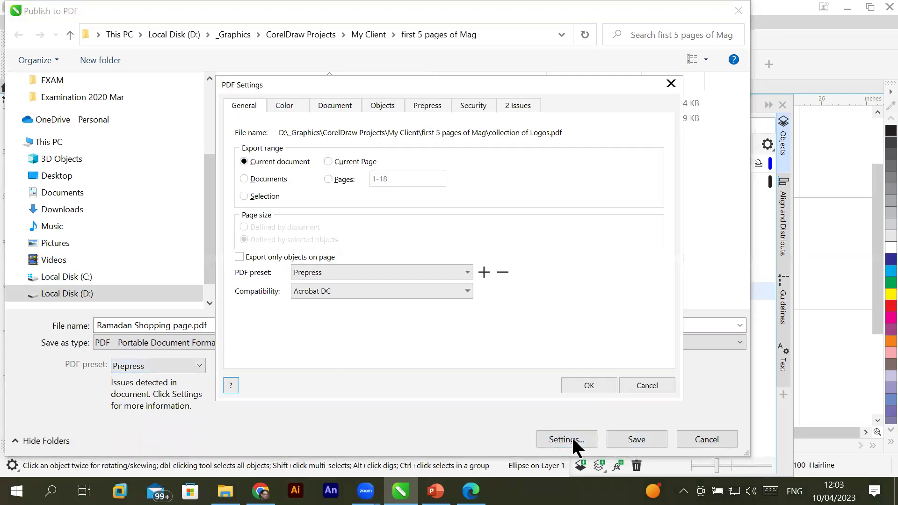
click(421, 106)
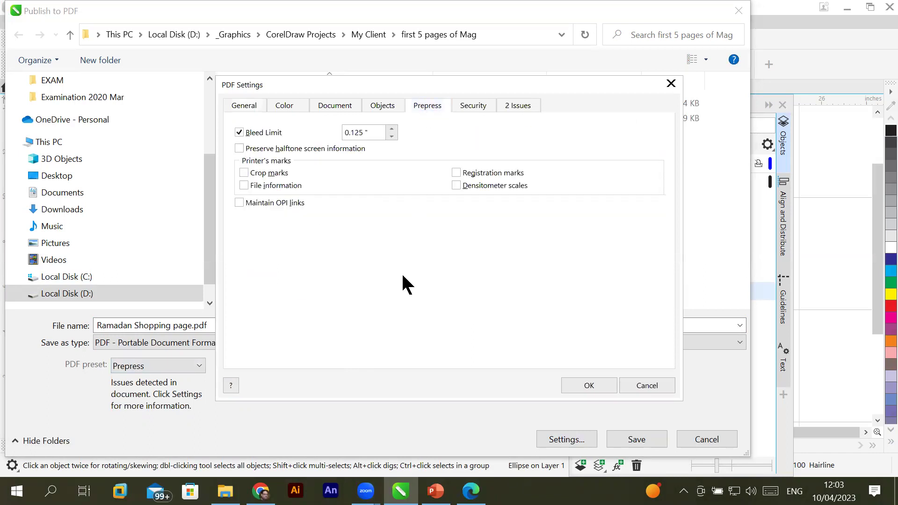
click(383, 132)
click(243, 172)
Step: Require an open password for the PDF, entering and confirming the password
click(482, 106)
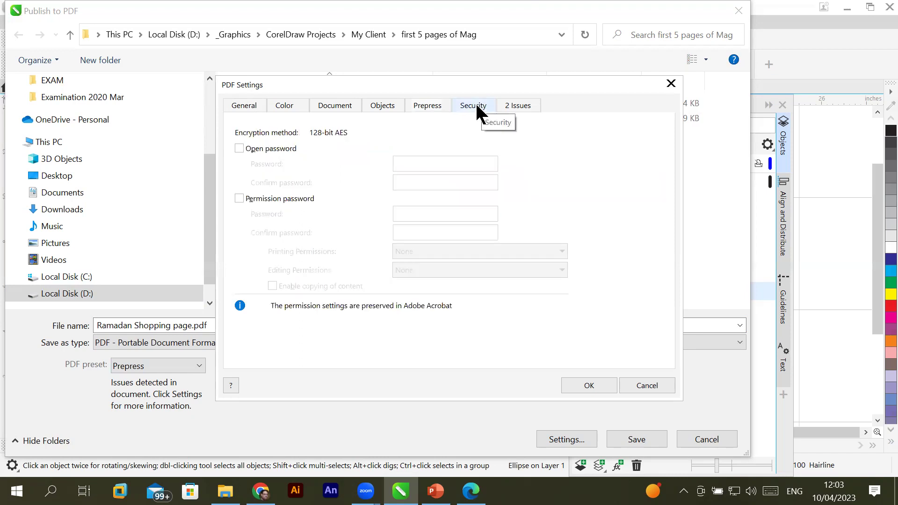
click(258, 149)
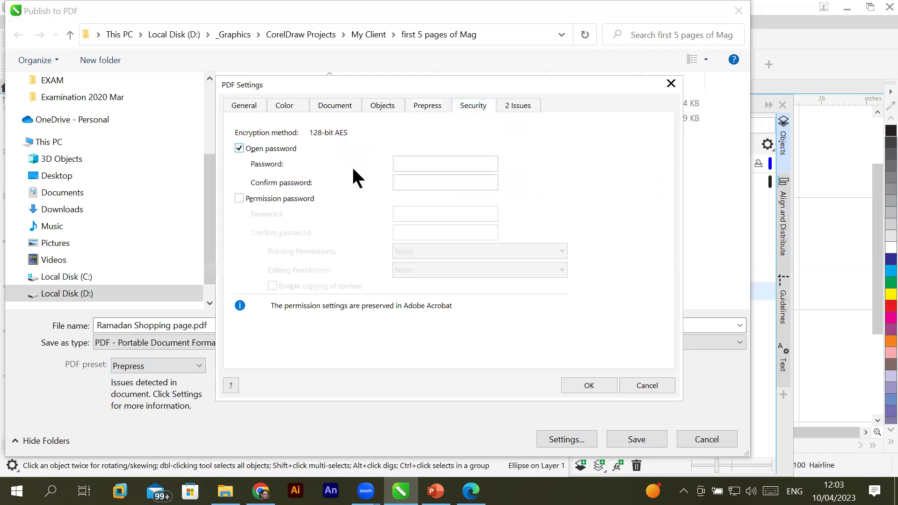
click(431, 162)
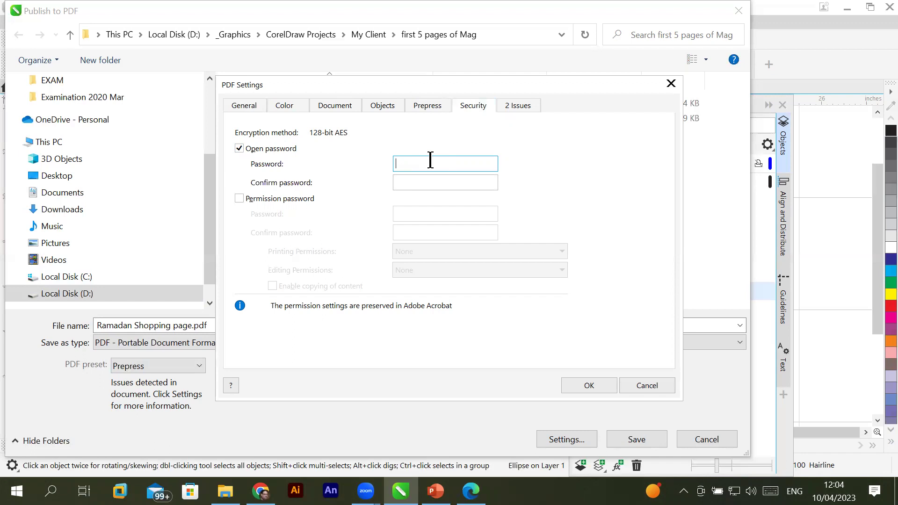
key(Tab)
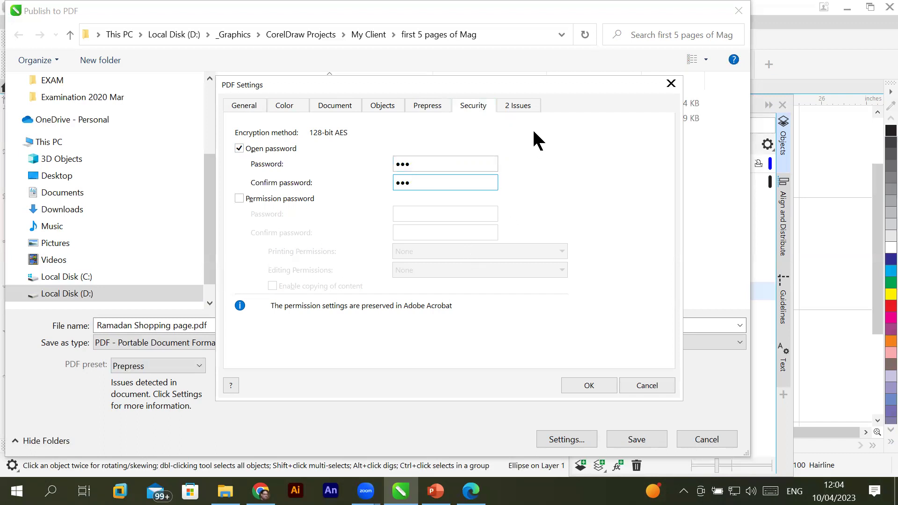
Step: Confirm the PDF settings, publish Ramadan Shopping page.pdf, and go to File Explorer
click(590, 385)
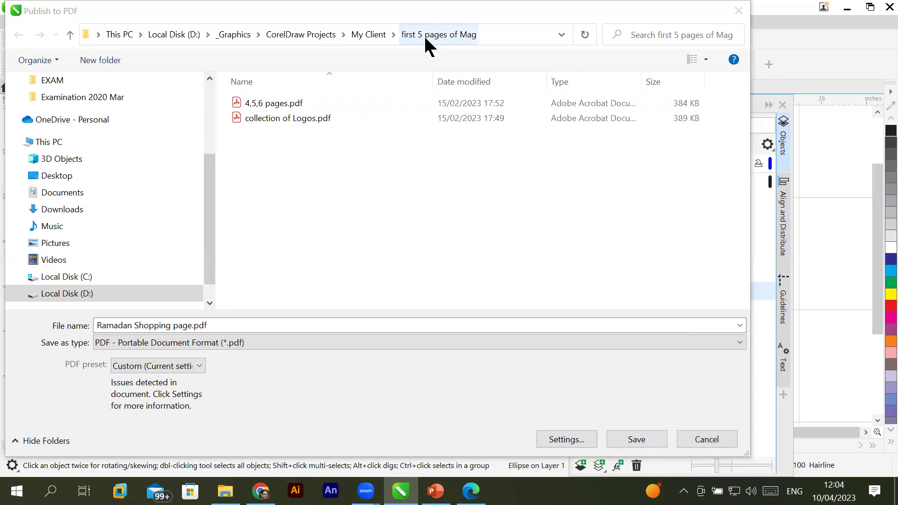
click(631, 433)
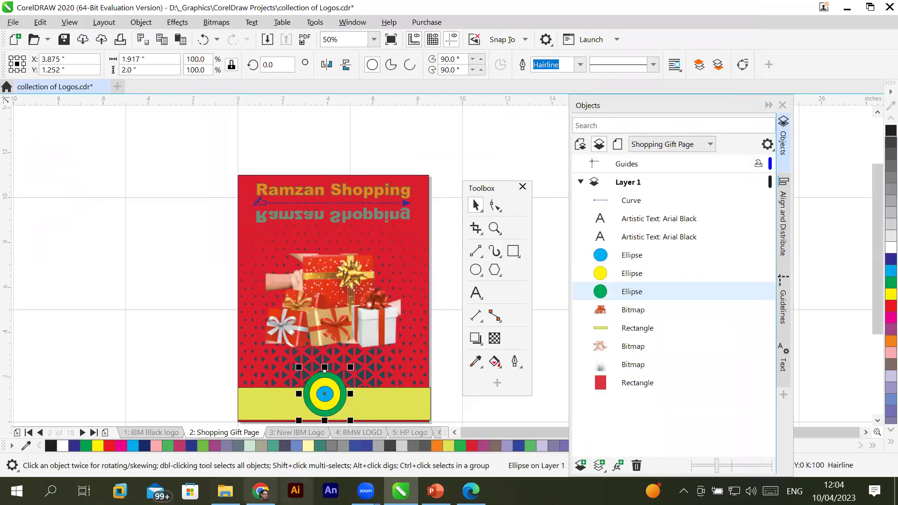
click(225, 491)
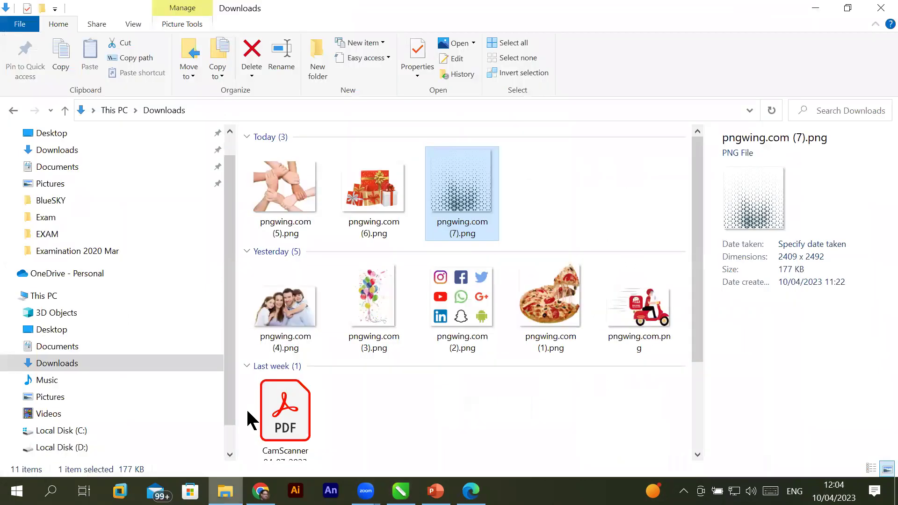
Step: Open Ramadan Shopping page.pdf from D:\_Graphics\CorelDraw Projects\My Client\first 5 pages of Mag
click(61, 448)
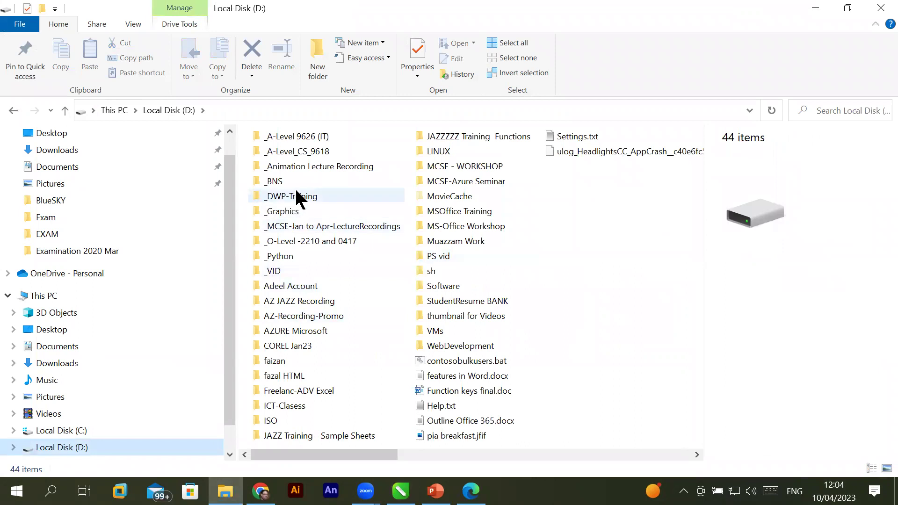
double_click(299, 209)
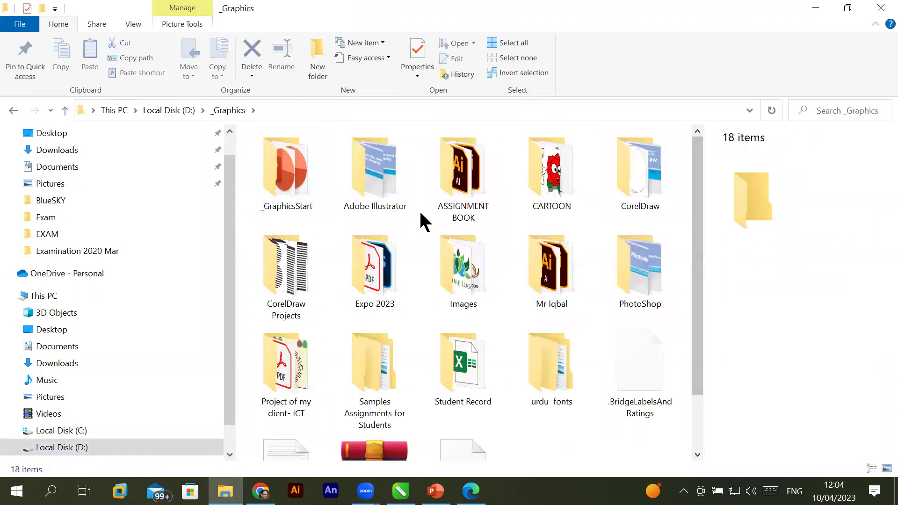
double_click(289, 260)
double_click(298, 169)
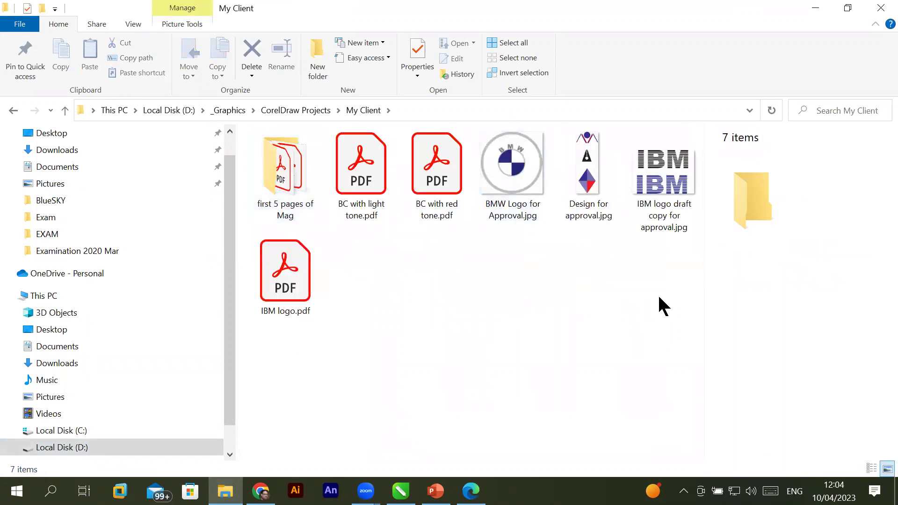
double_click(284, 199)
mouse_move(320, 186)
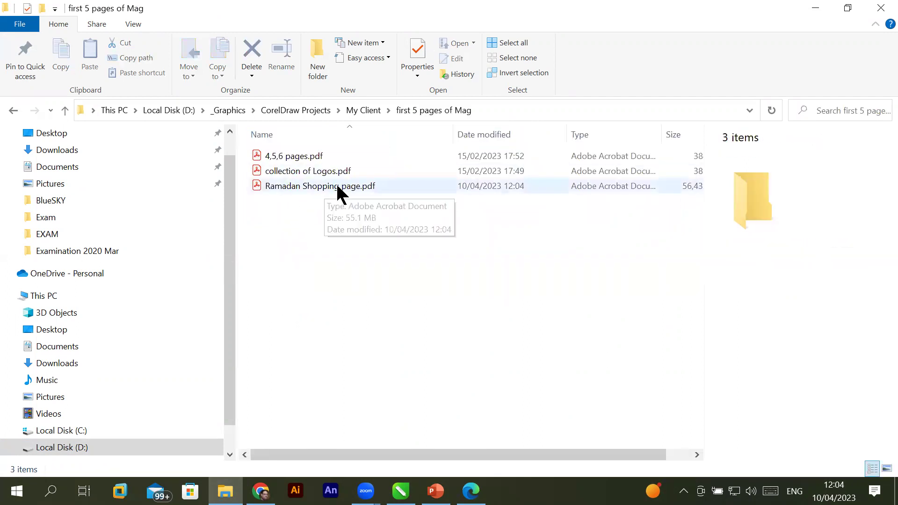
click(339, 186)
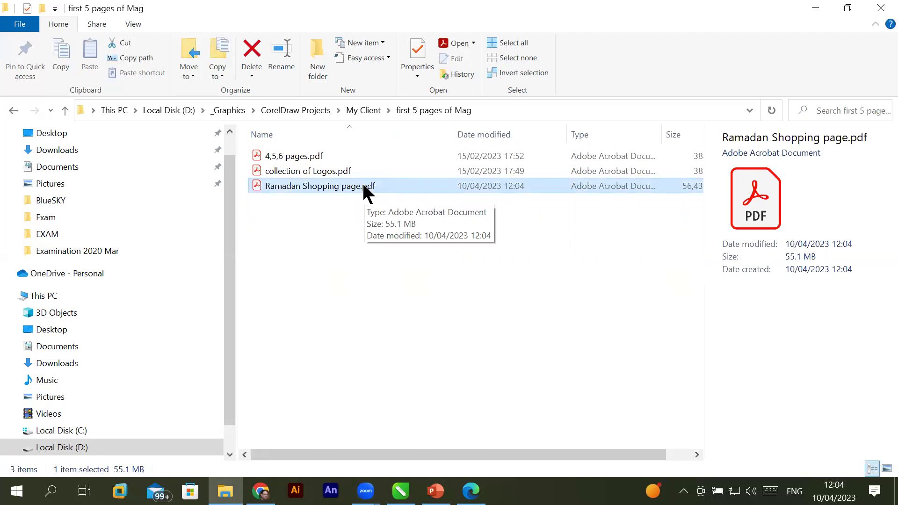
double_click(363, 187)
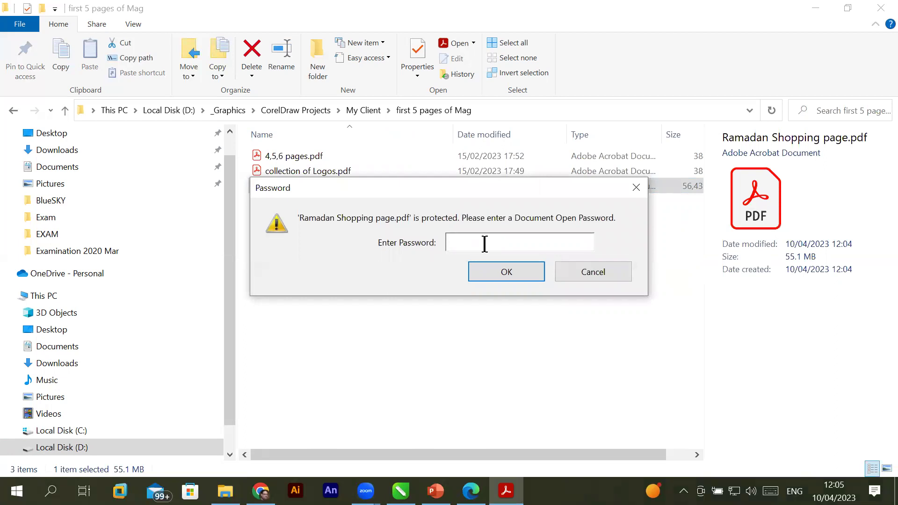
Step: Enter the open password, dismiss the incorrect-password message, and retry with the correct password
text(****)
key(Return)
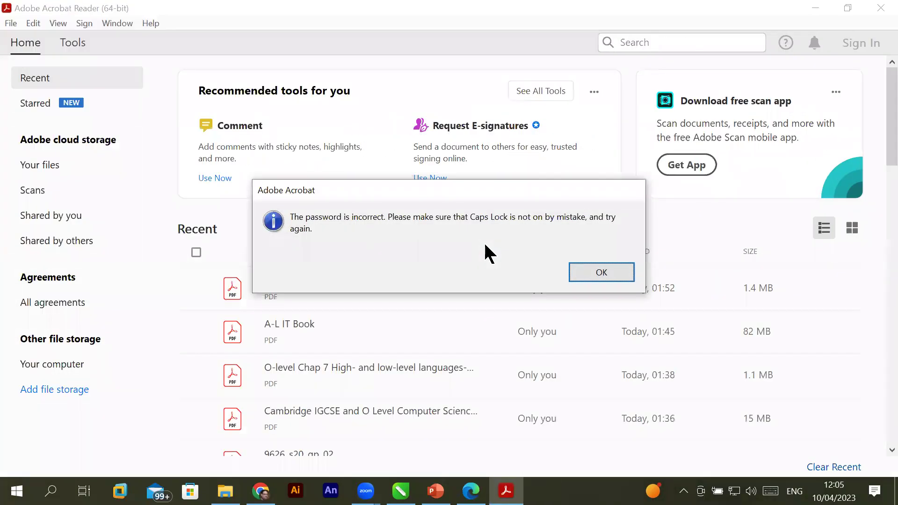
key(Return)
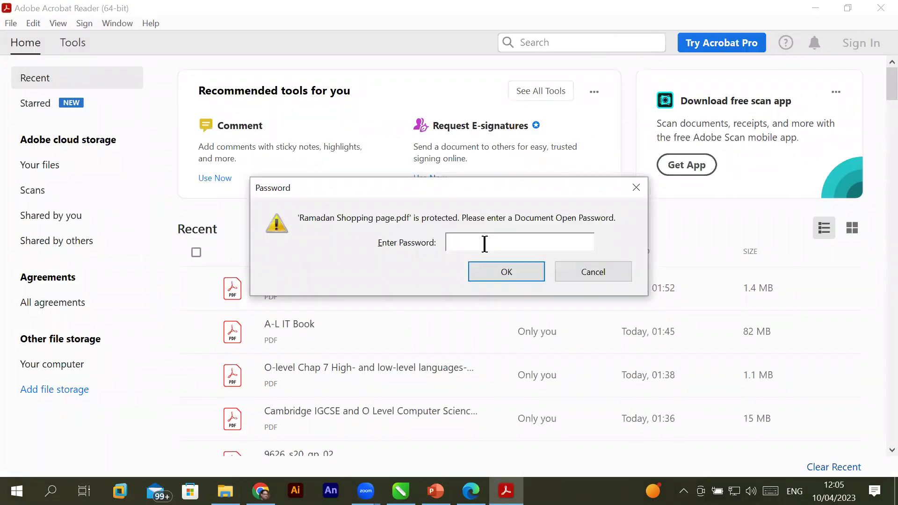
text(***)
key(Return)
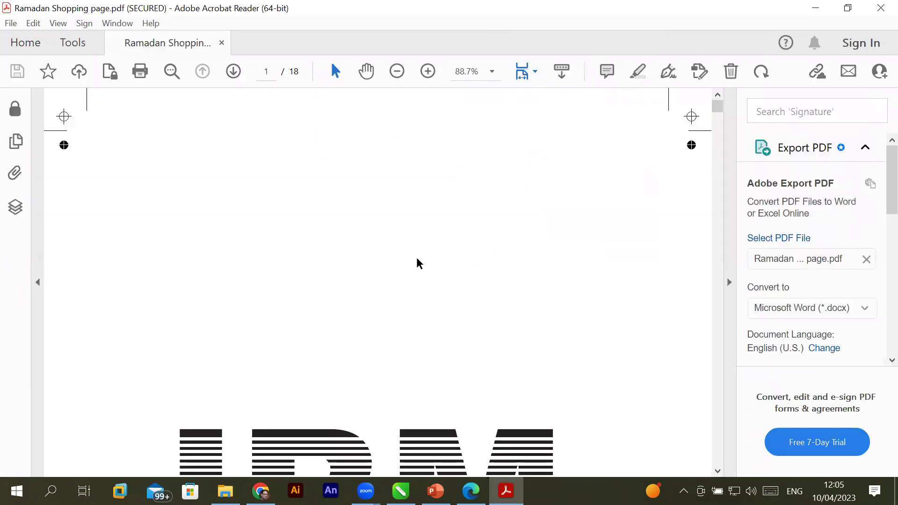
scroll(416, 258, down, 3)
scroll(417, 258, down, 5)
scroll(417, 258, down, 5)
scroll(417, 258, down, 4)
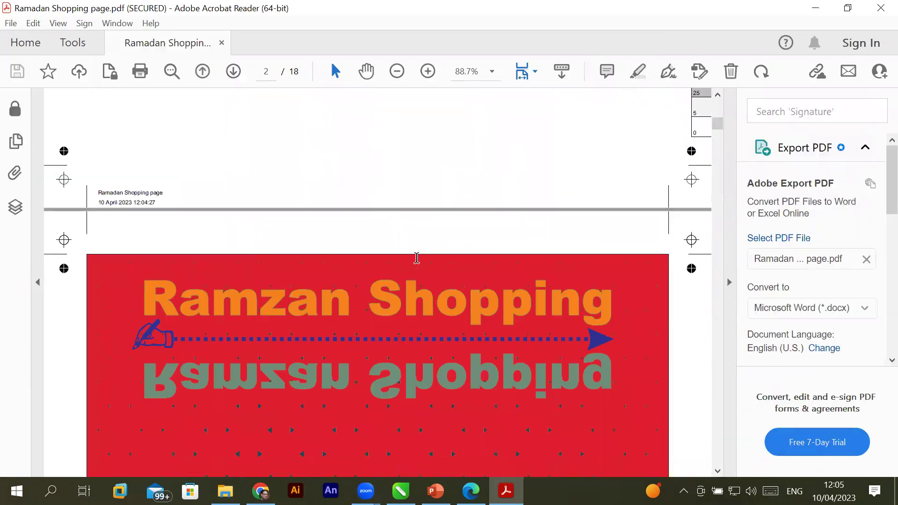
scroll(416, 258, down, 3)
scroll(417, 257, down, 1)
scroll(416, 258, down, 2)
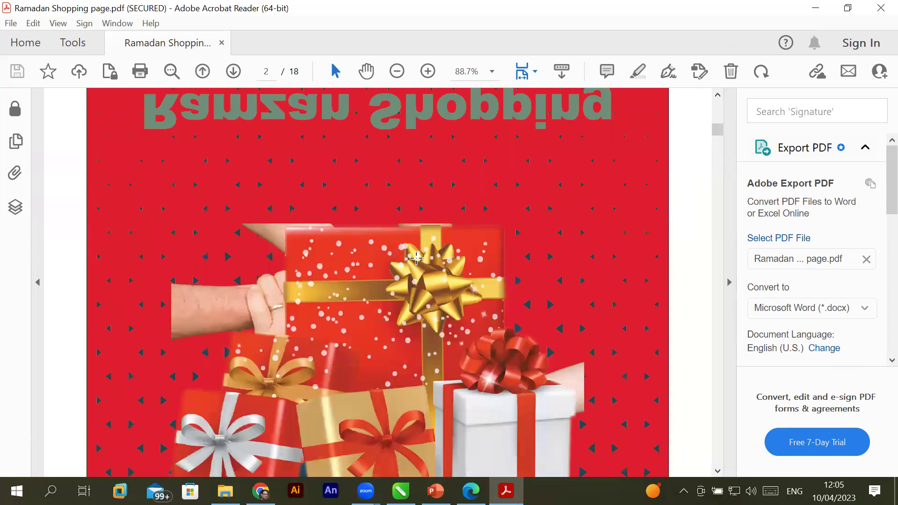
scroll(417, 257, down, 2)
scroll(417, 258, down, 2)
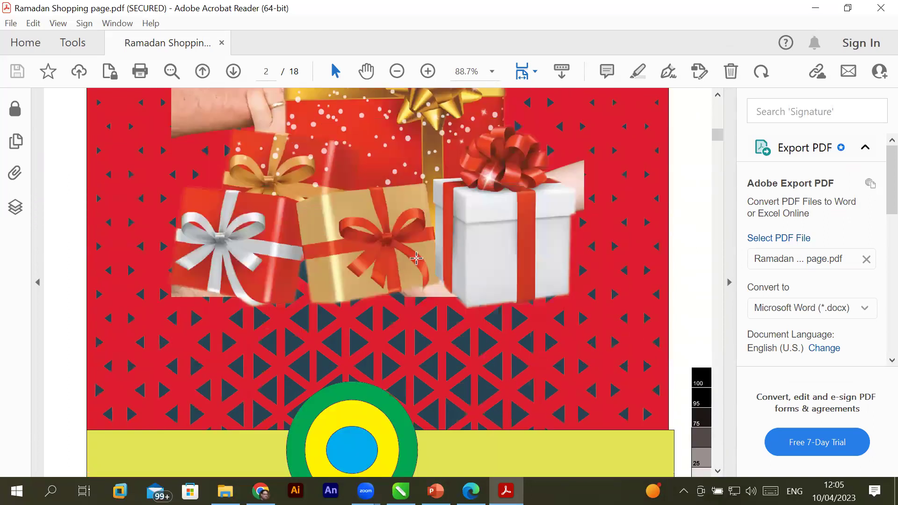
click(397, 72)
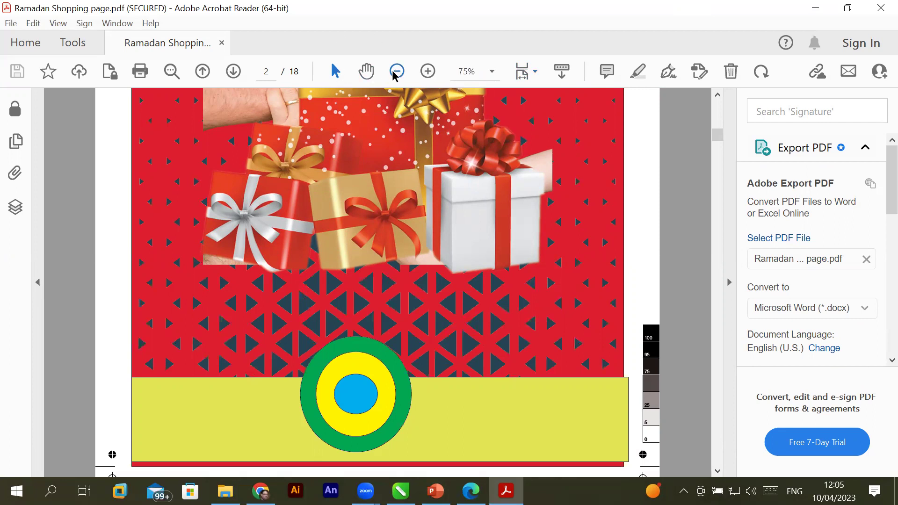
click(397, 72)
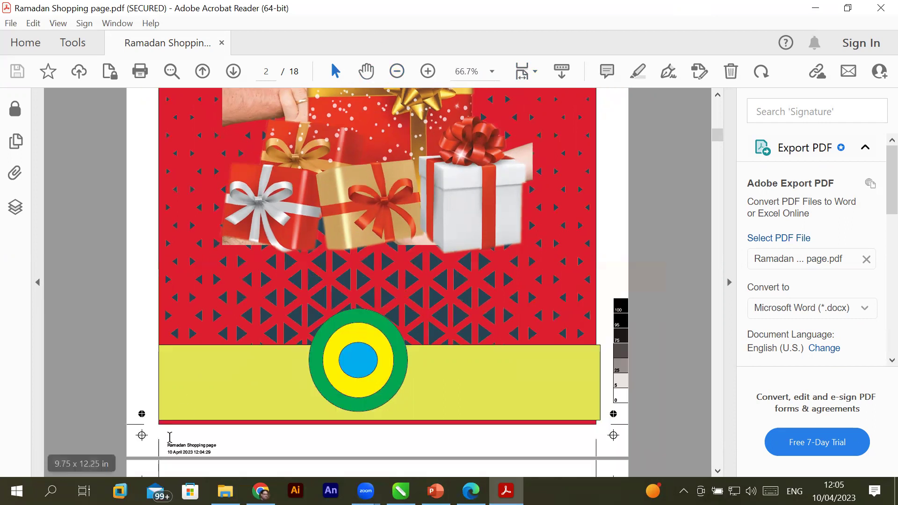
scroll(177, 444, down, 2)
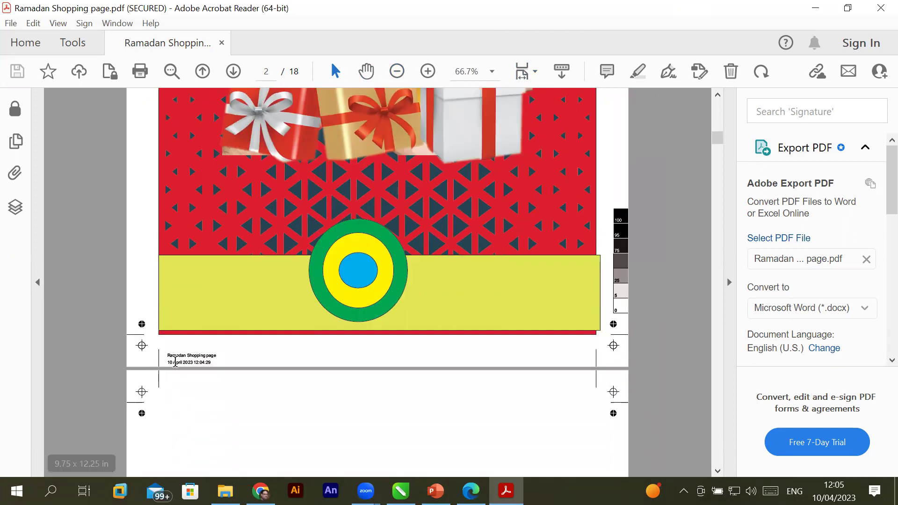
click(428, 71)
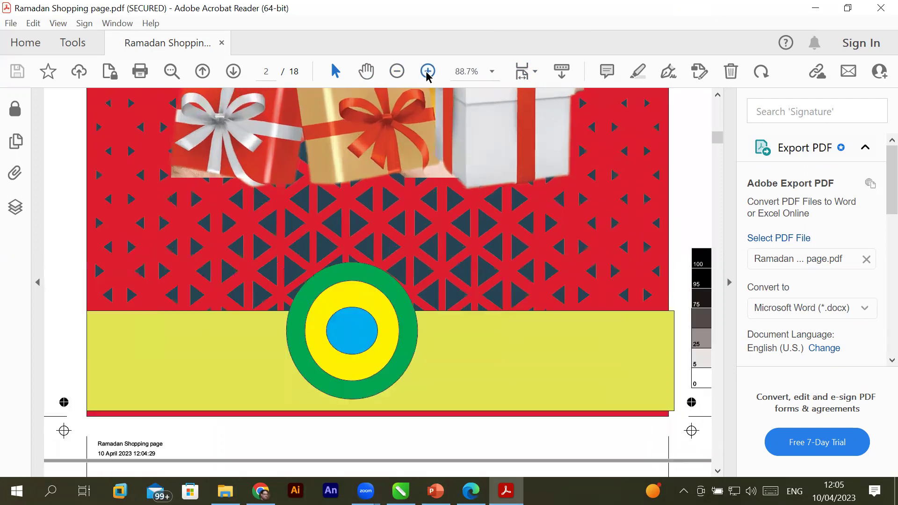
click(718, 459)
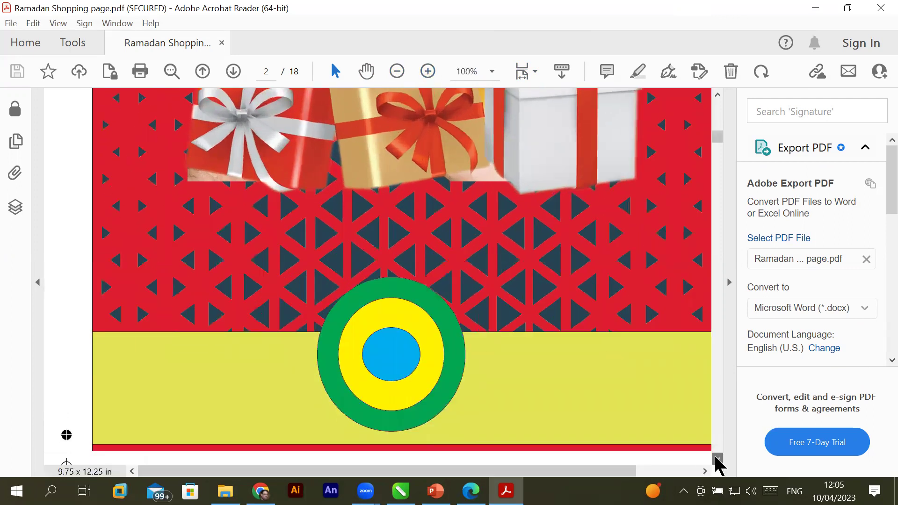
click(717, 461)
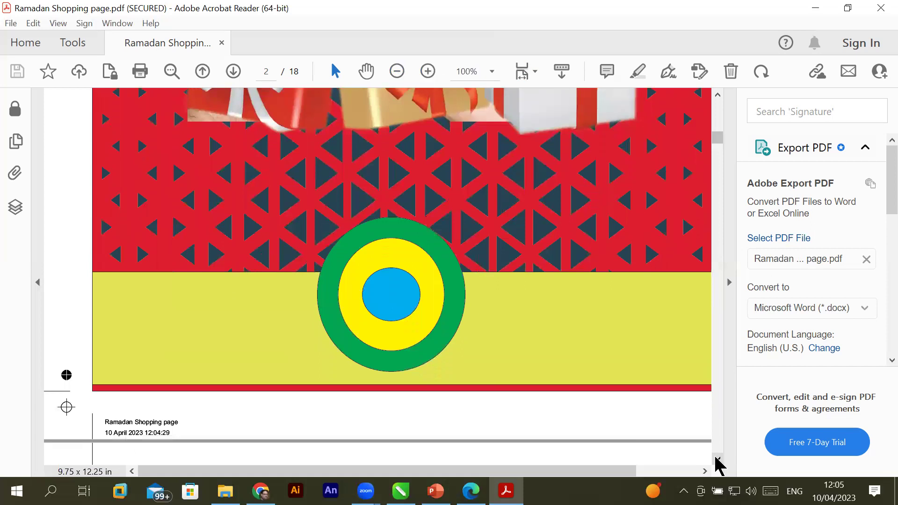
click(427, 71)
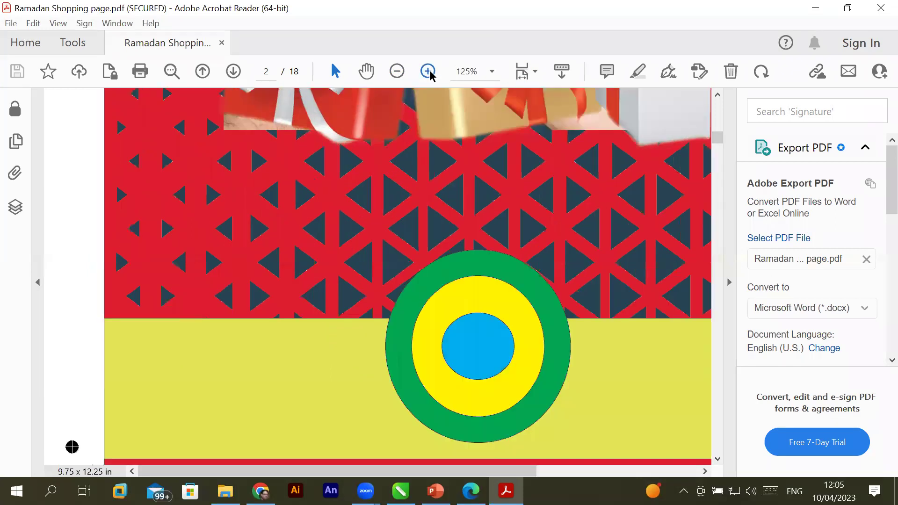
click(719, 459)
scroll(723, 467, down, 2)
scroll(723, 467, down, 3)
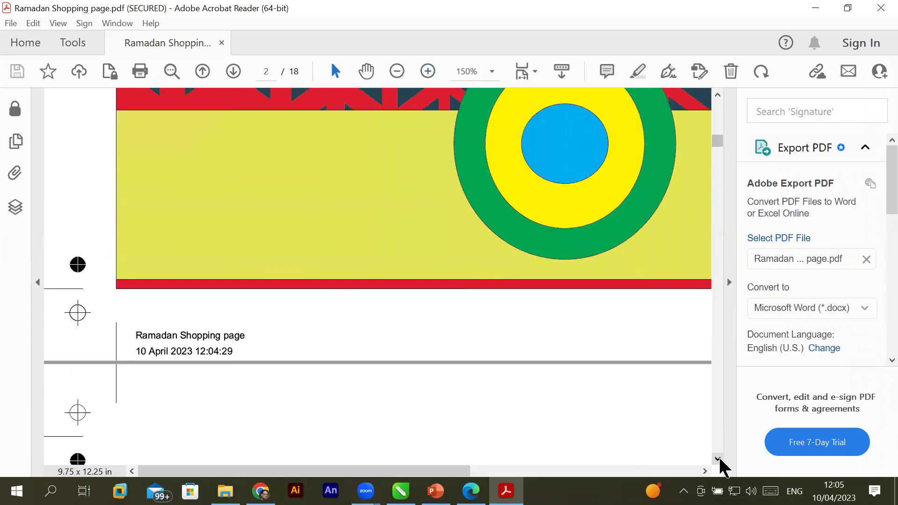
click(428, 71)
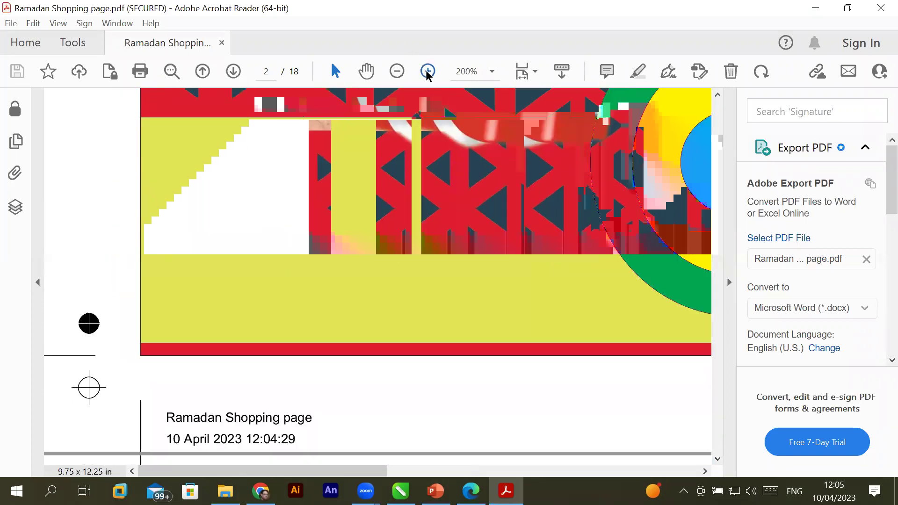
click(719, 460)
click(719, 460)
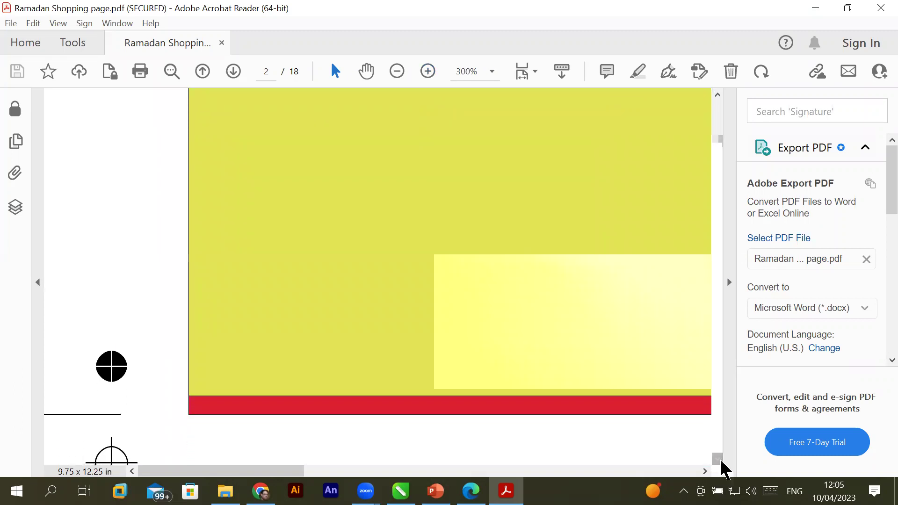
click(719, 459)
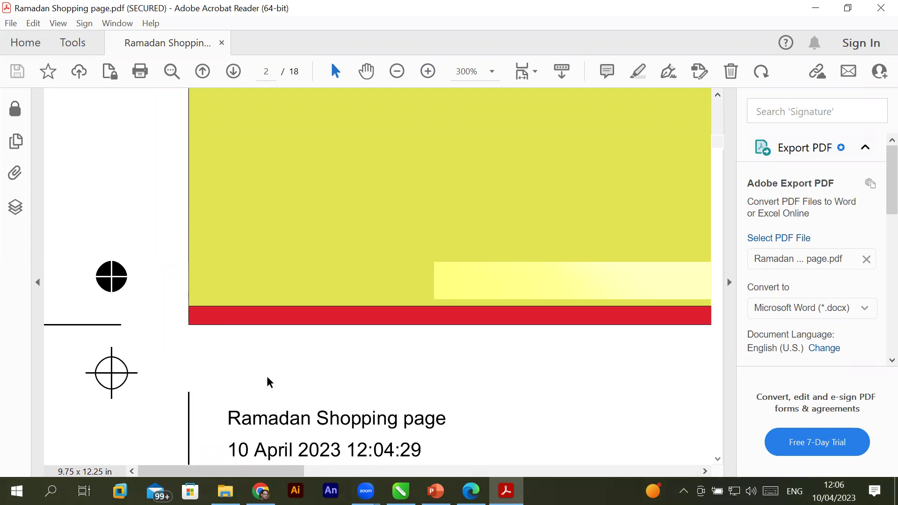
Step: Select the footer title and date text, then return to the top of the page
click(227, 418)
drag(276, 418, 433, 426)
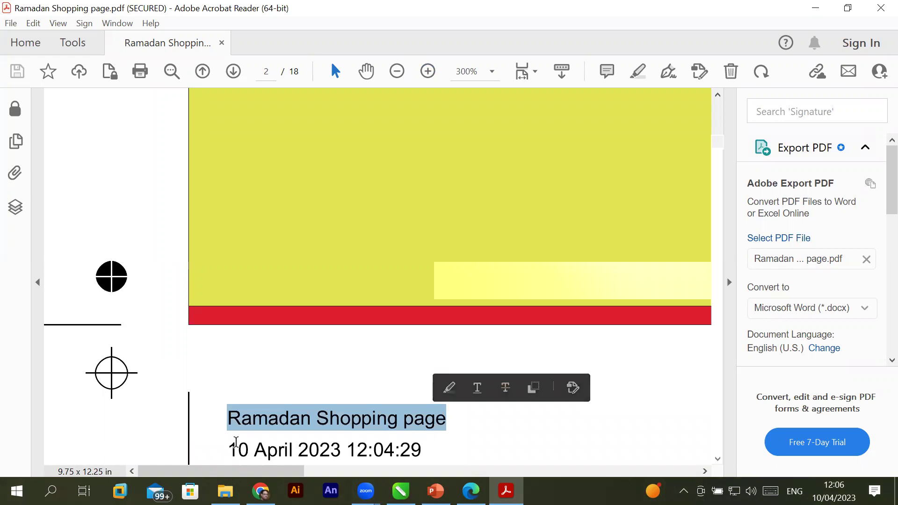
drag(231, 442, 422, 455)
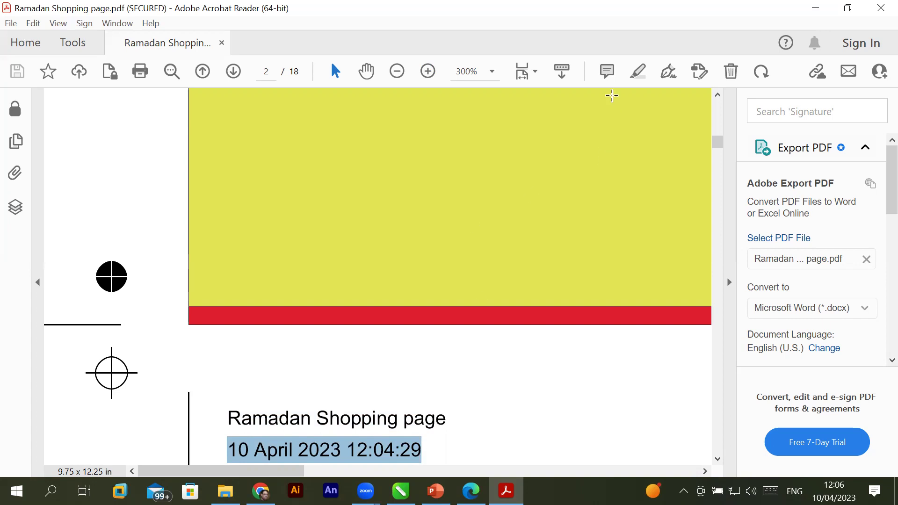
click(720, 117)
click(719, 117)
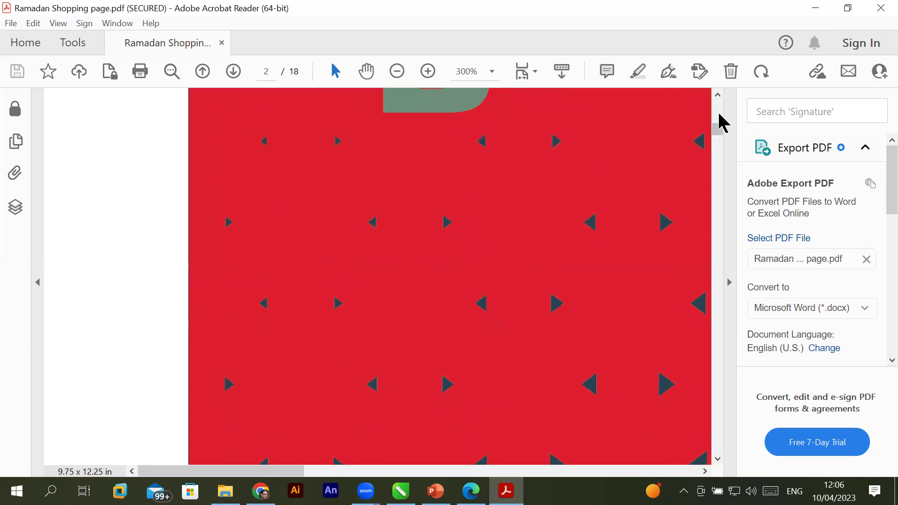
click(719, 117)
click(719, 117)
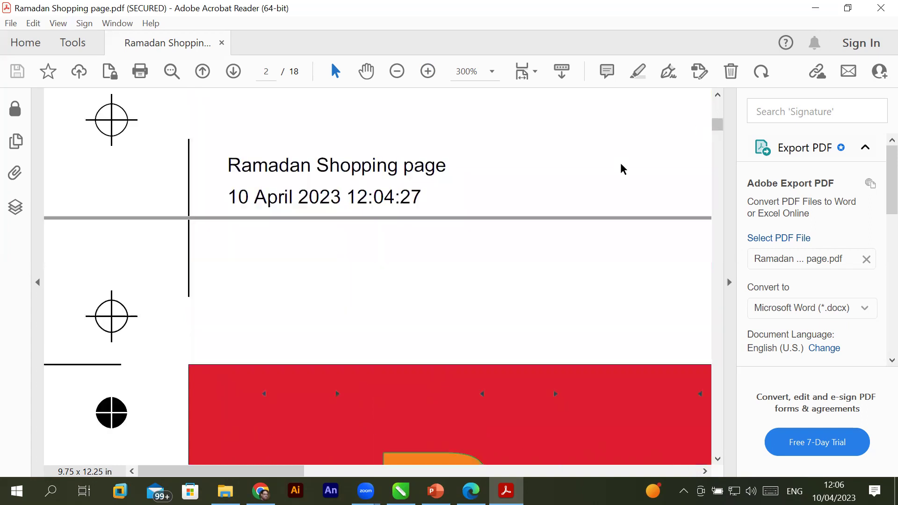
drag(286, 471, 683, 473)
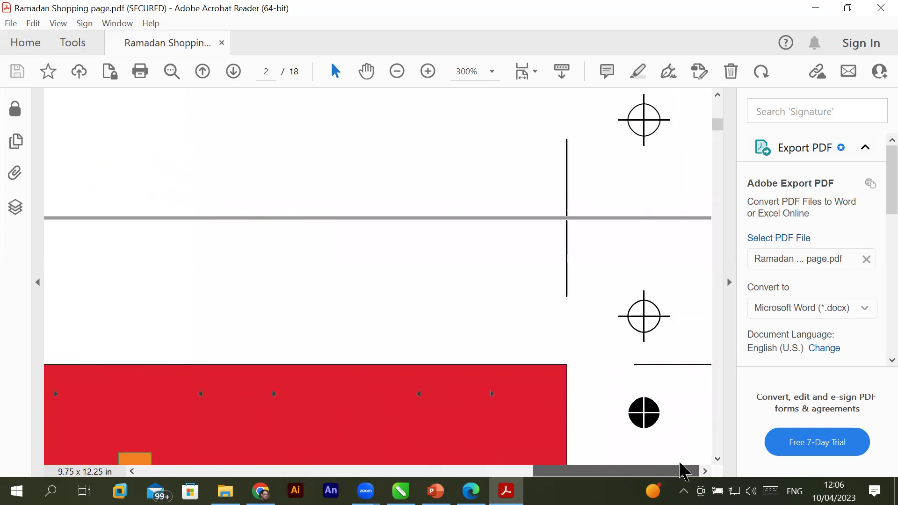
Step: Zoom out step by step to 50% to view the full page design, then close Acrobat
click(397, 74)
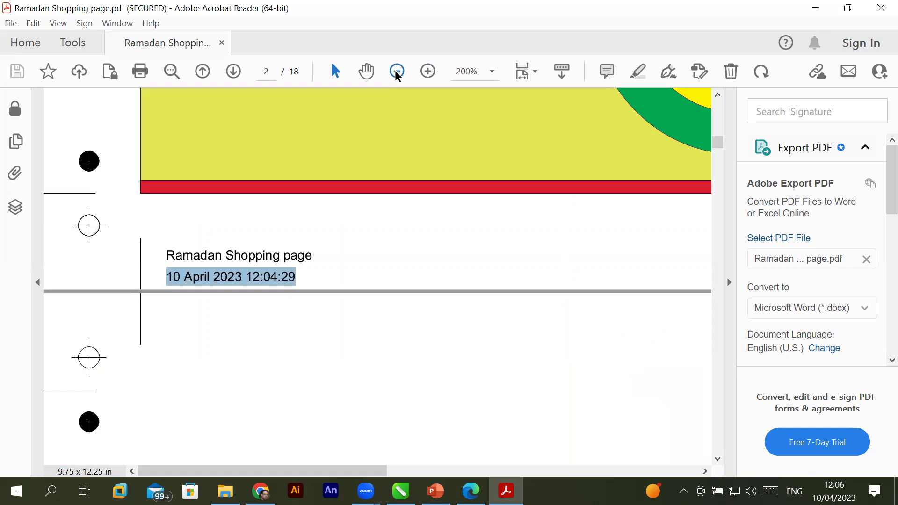
click(396, 73)
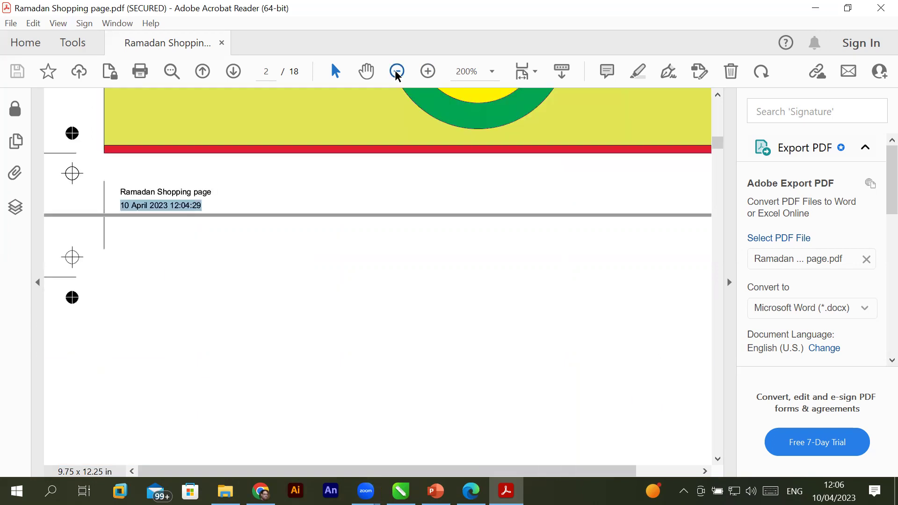
click(397, 73)
scroll(410, 203, up, 4)
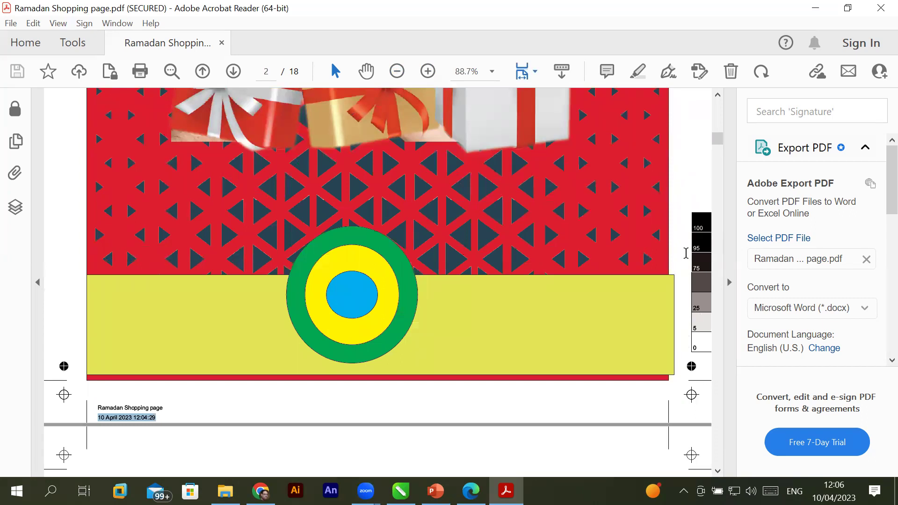
scroll(519, 294, up, 1)
scroll(421, 292, up, 1)
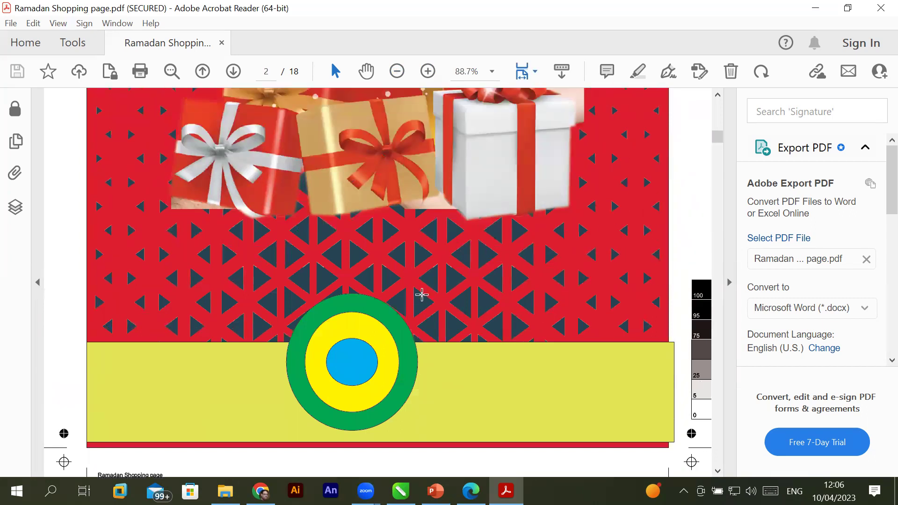
scroll(422, 289, up, 3)
scroll(422, 289, up, 3)
scroll(422, 289, up, 2)
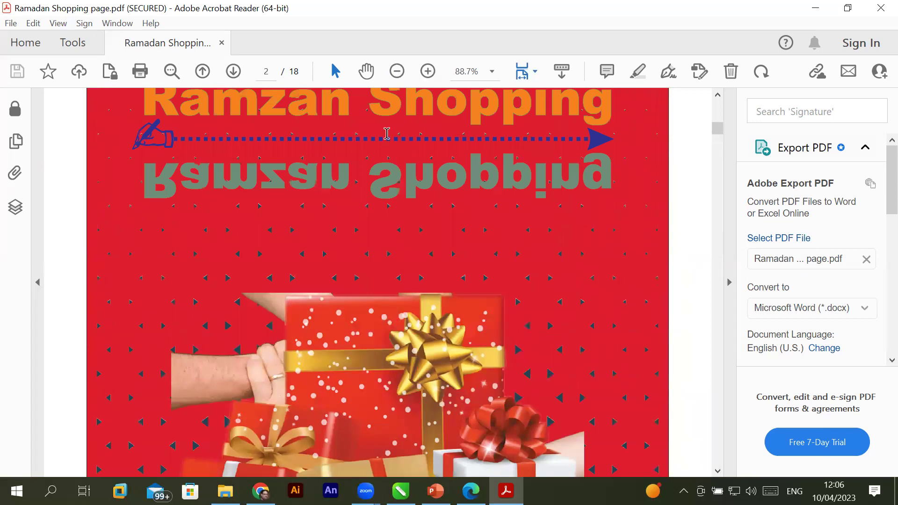
click(398, 72)
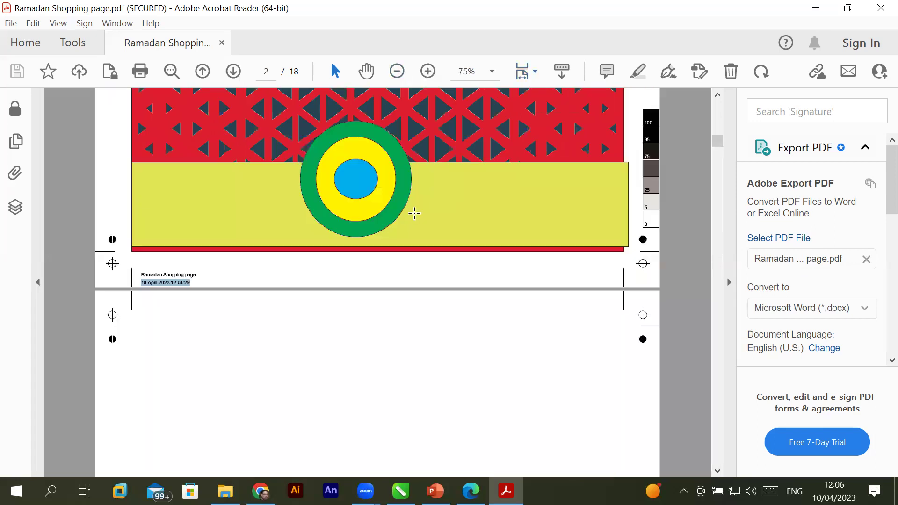
scroll(399, 257, up, 2)
scroll(388, 243, up, 2)
scroll(388, 244, up, 3)
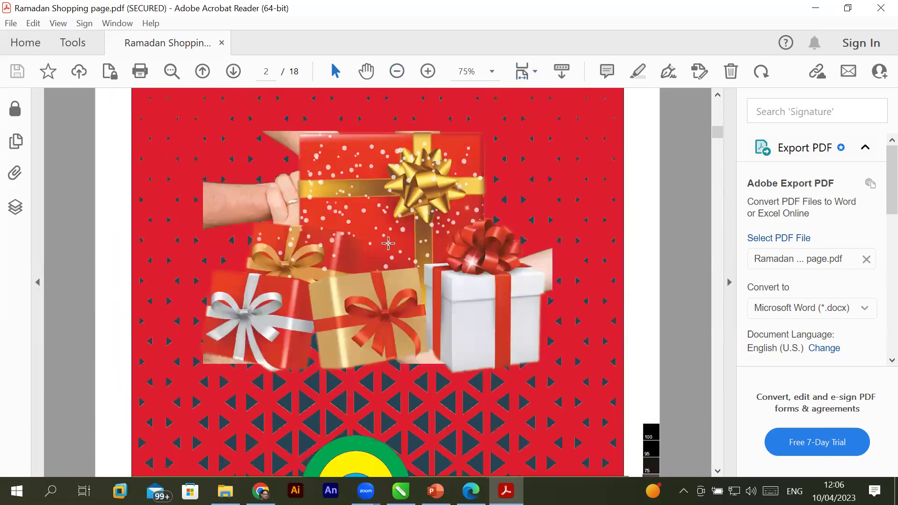
click(398, 72)
scroll(405, 168, up, 1)
scroll(404, 180, up, 2)
scroll(404, 181, up, 1)
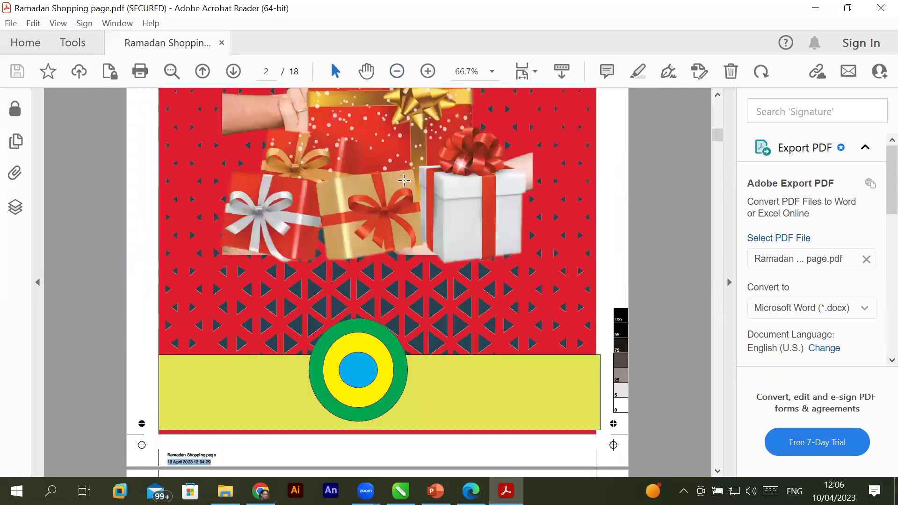
scroll(405, 181, up, 2)
scroll(404, 181, up, 2)
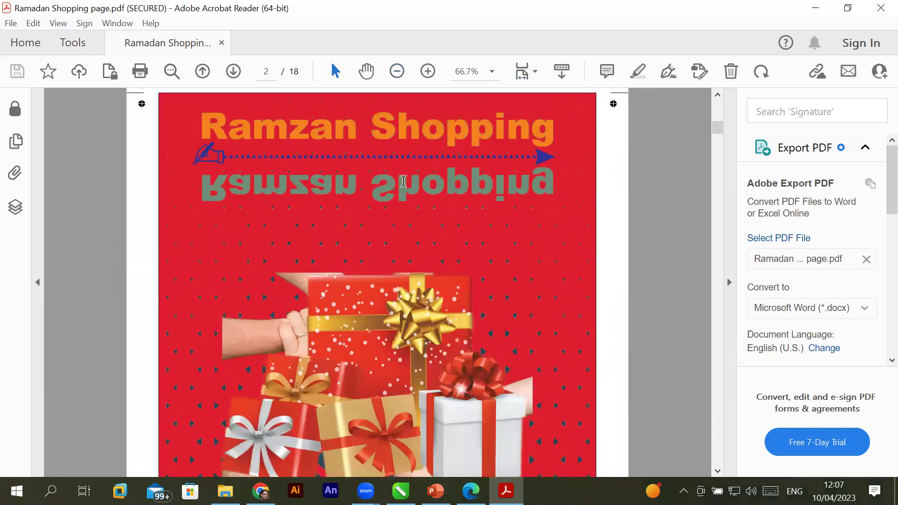
click(397, 72)
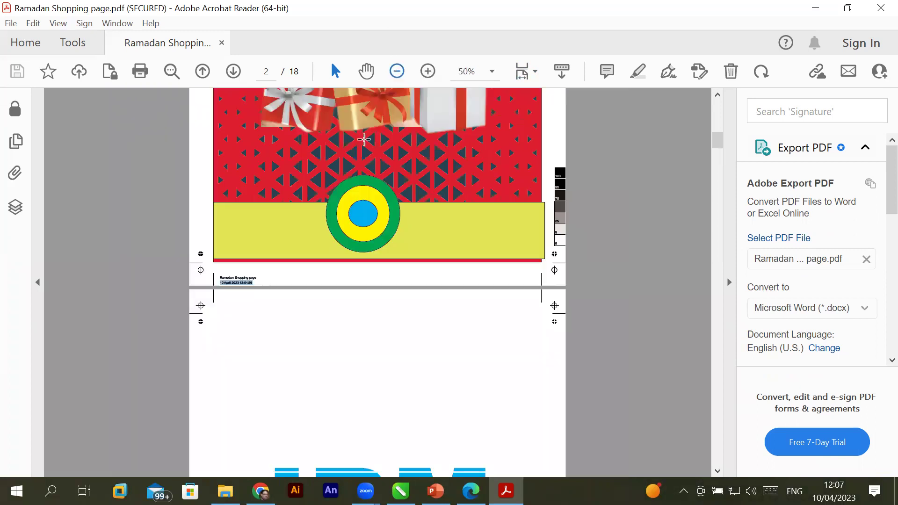
scroll(350, 172, up, 2)
scroll(350, 172, up, 3)
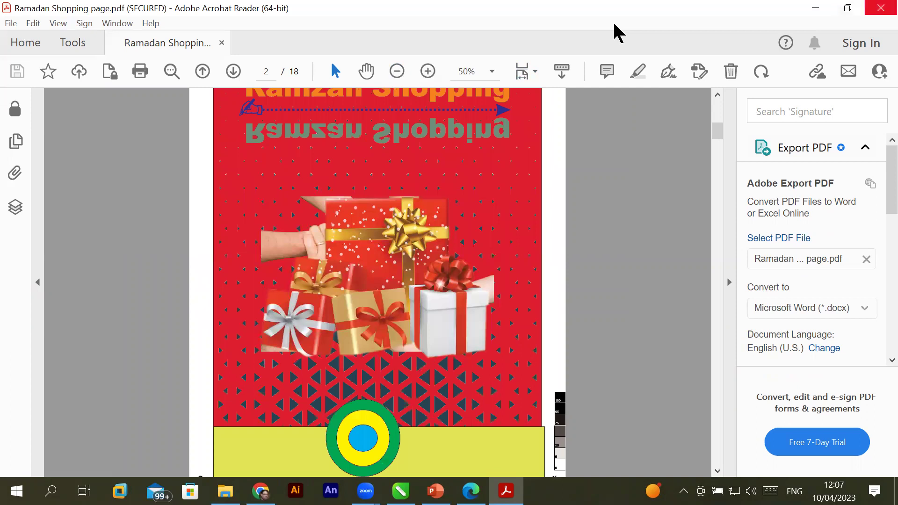
key(alt+F4)
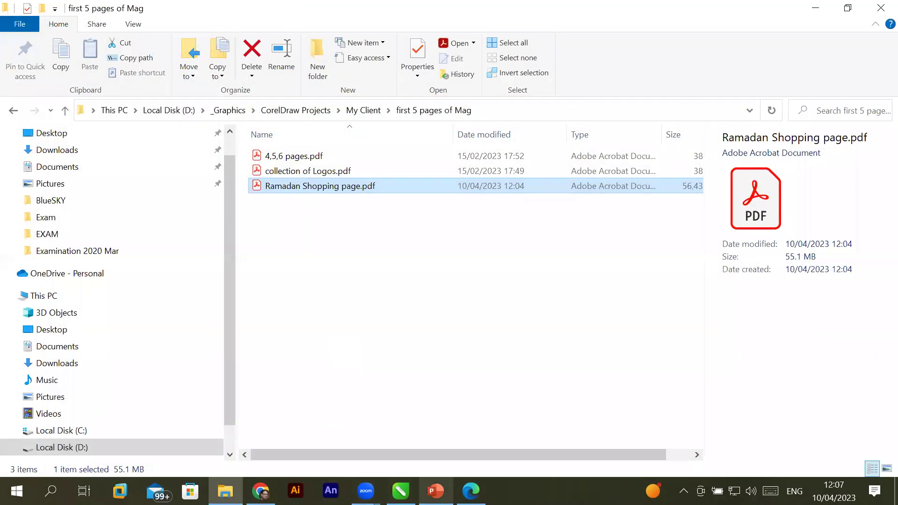
Step: Back in the collection of Logos document, open the Publish to PDF settings
click(401, 491)
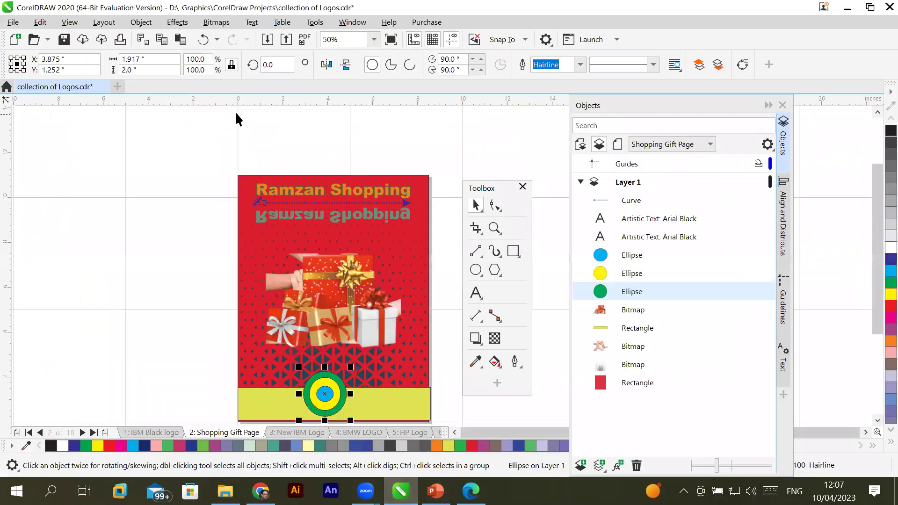
click(305, 40)
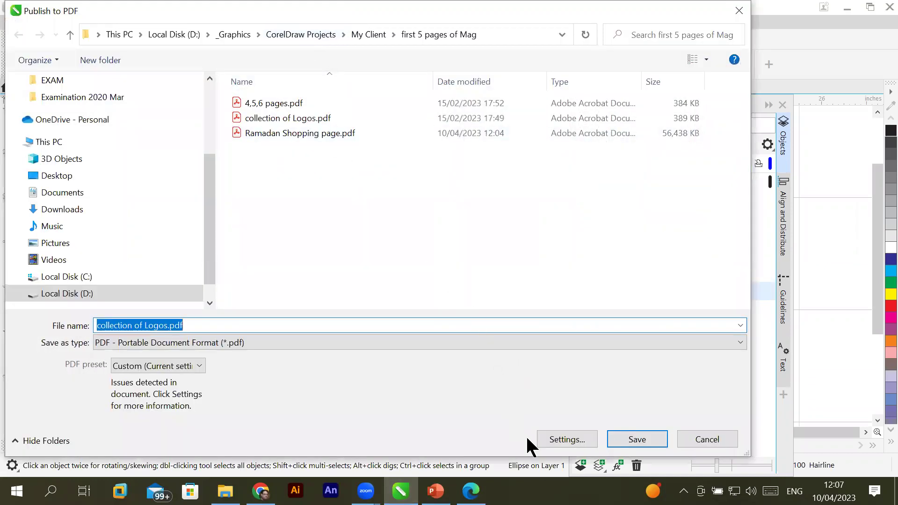
click(559, 441)
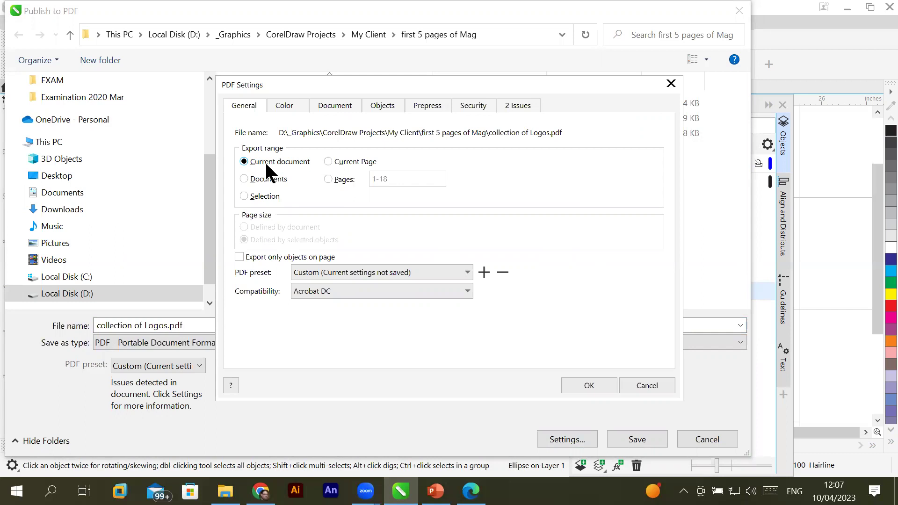
Step: After trying ranges 1-4, 2,4, whole document and selection, set export range to Current Page
click(329, 162)
click(328, 177)
text(1-)
text(4)
key(BackSpace)
key(BackSpace)
key(BackSpace)
text(2,)
text(4)
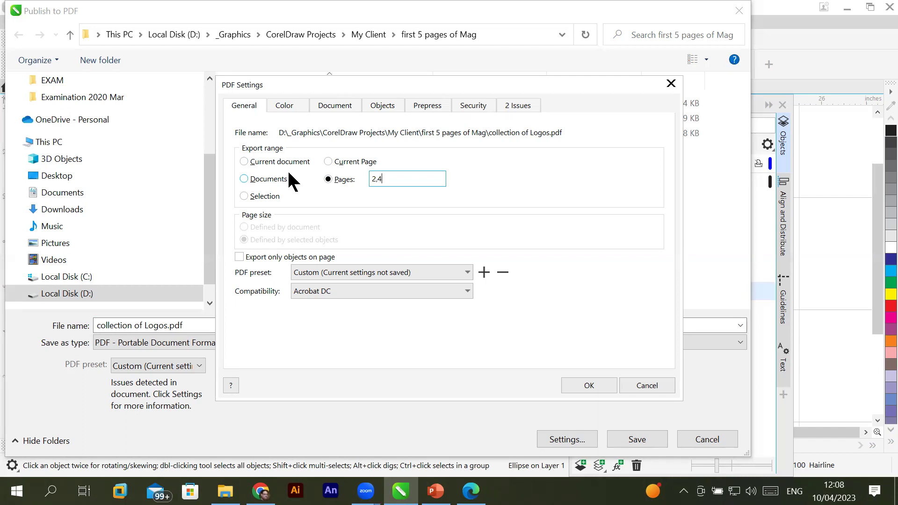
click(282, 162)
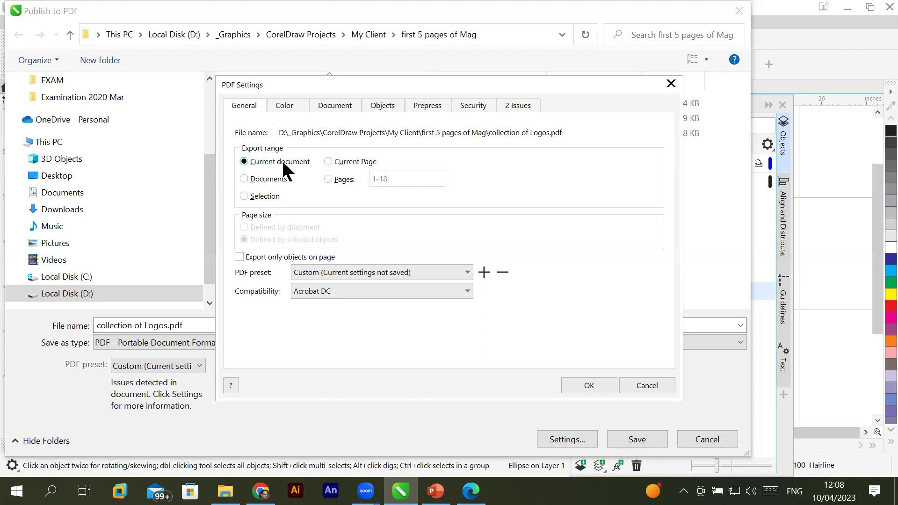
click(265, 196)
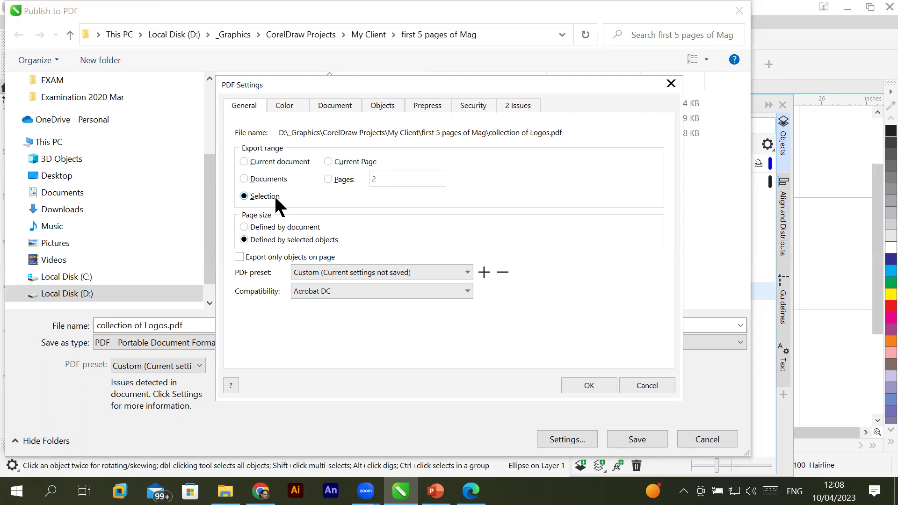
click(354, 161)
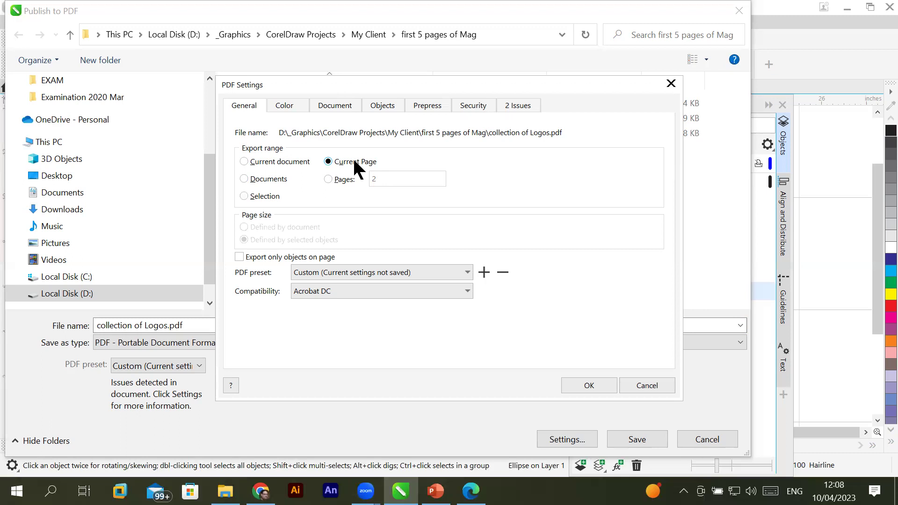
click(585, 391)
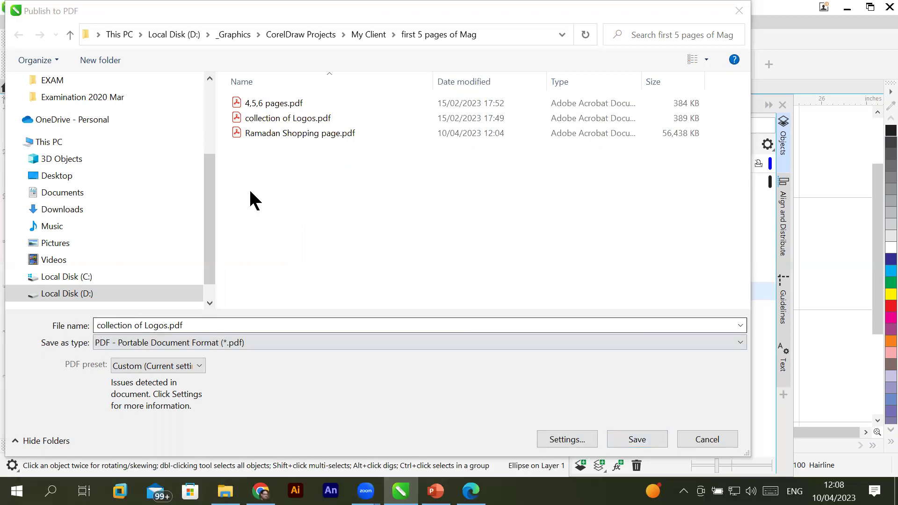
Step: Save the current-page export as Ramadan Shopping page-2.pdf by adding -2 to the existing name
click(290, 133)
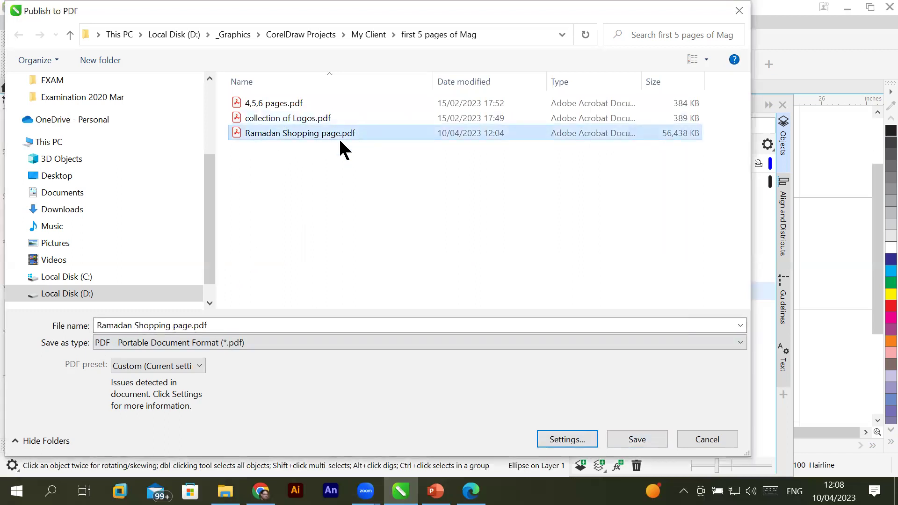
click(179, 332)
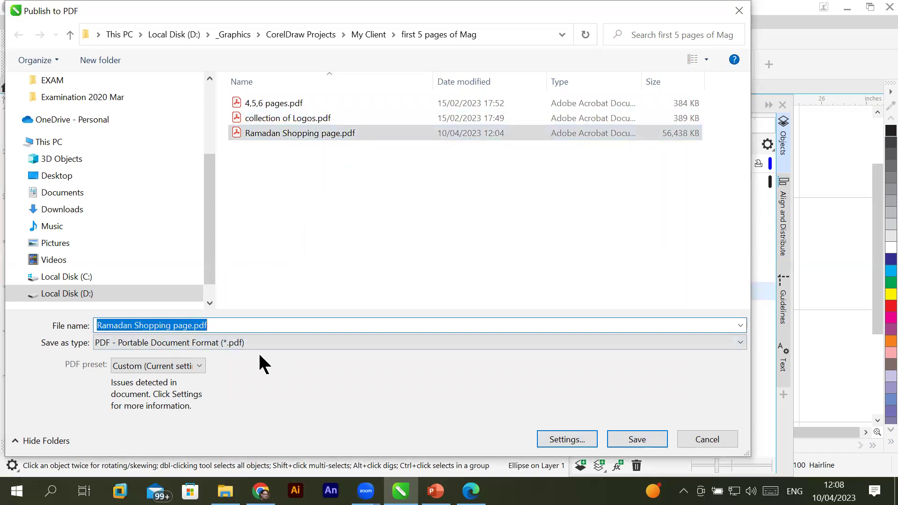
click(191, 328)
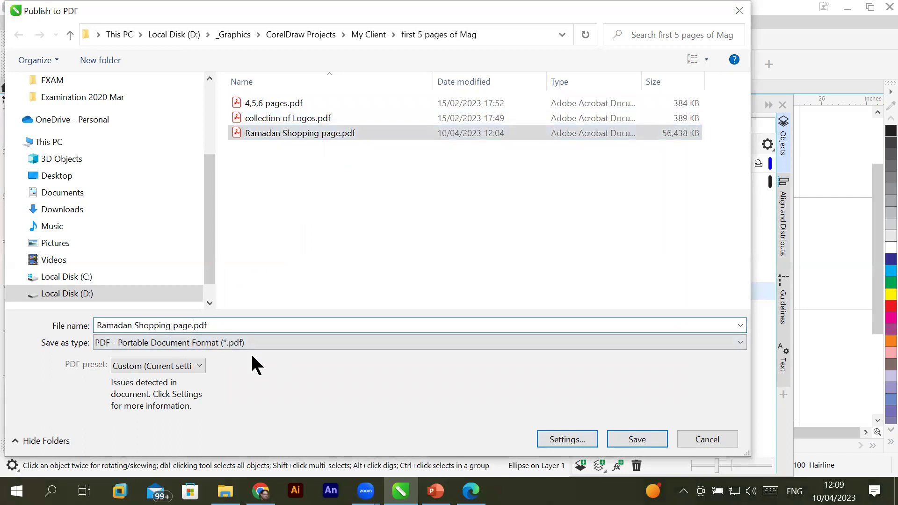
text(-2)
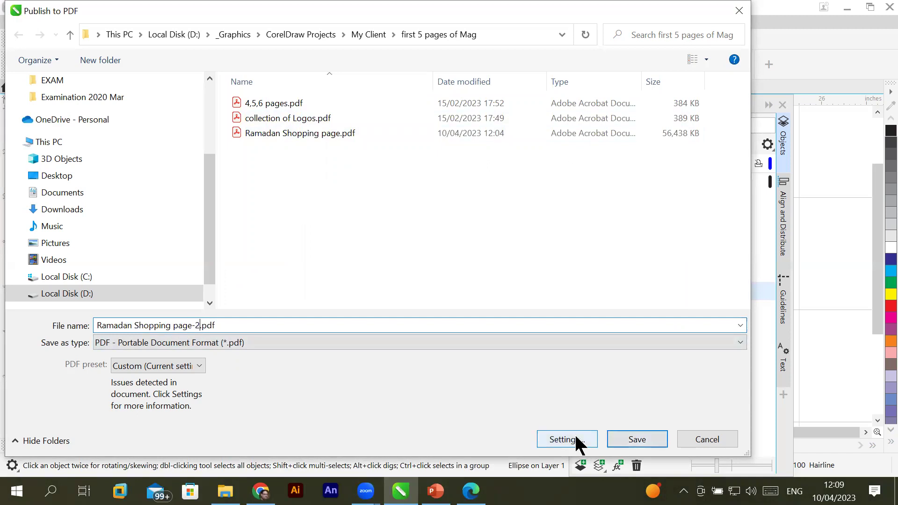
click(638, 438)
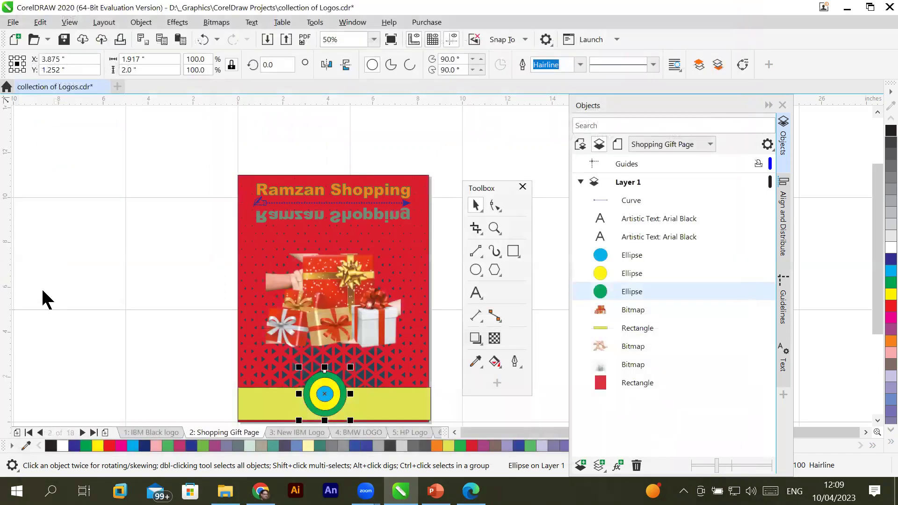
mouse_move(225, 491)
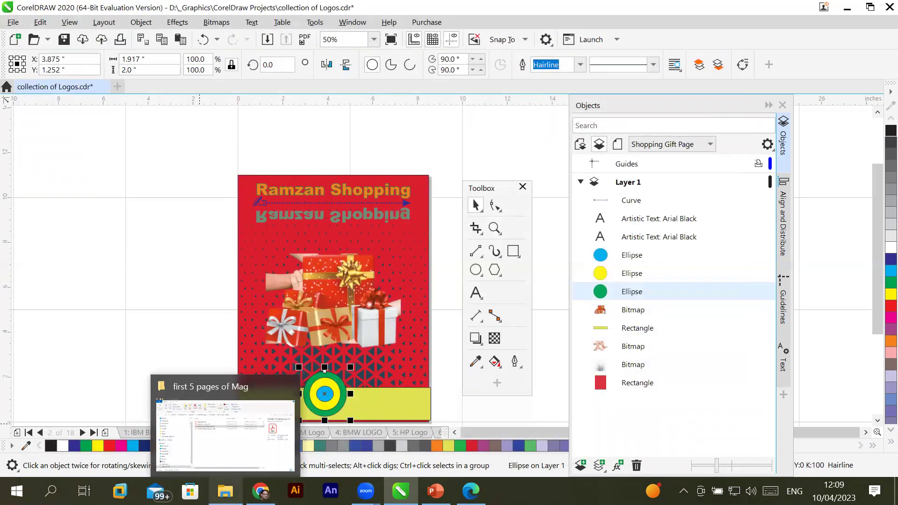
Step: Open Ramadan Shopping page-2.pdf, zoom out until the whole page fits, then close Acrobat Reader
click(220, 441)
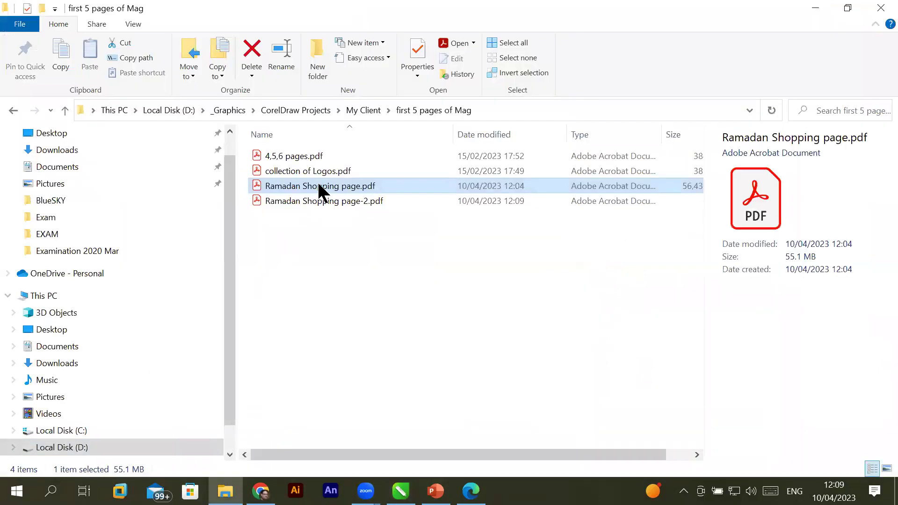
click(348, 203)
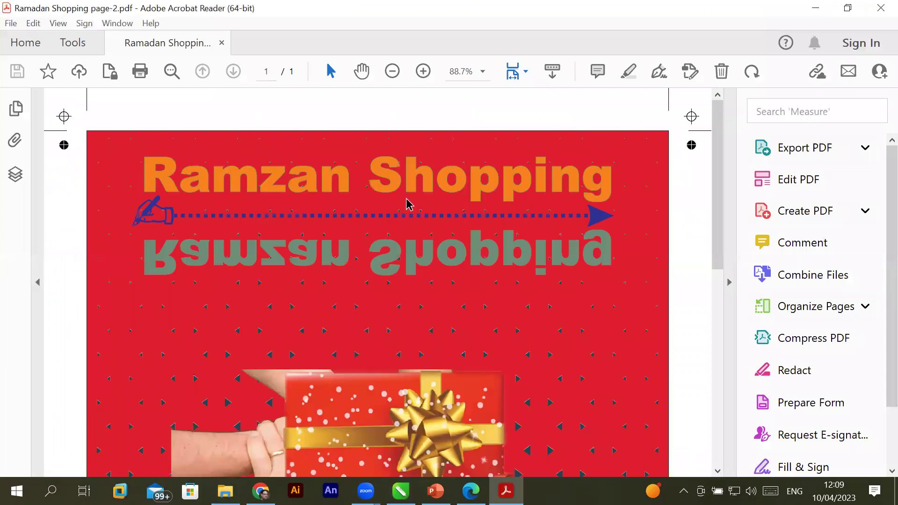
click(392, 74)
click(392, 74)
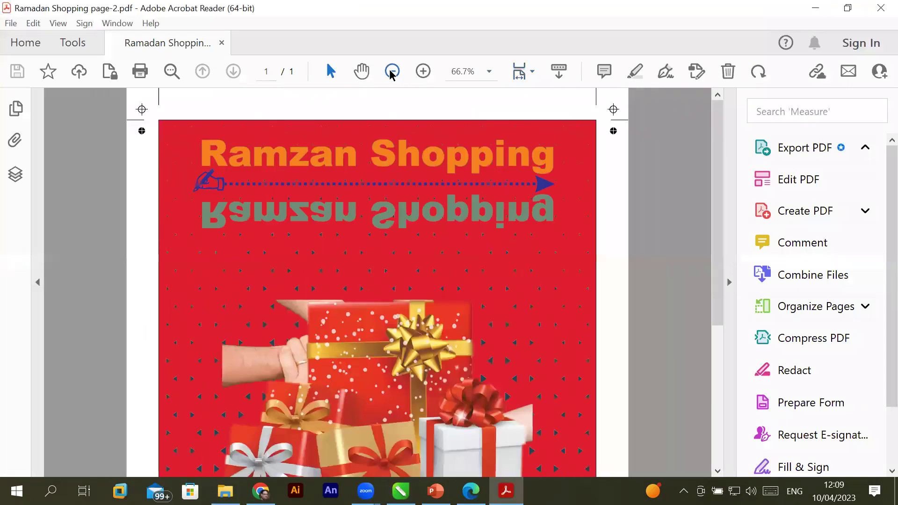
click(392, 74)
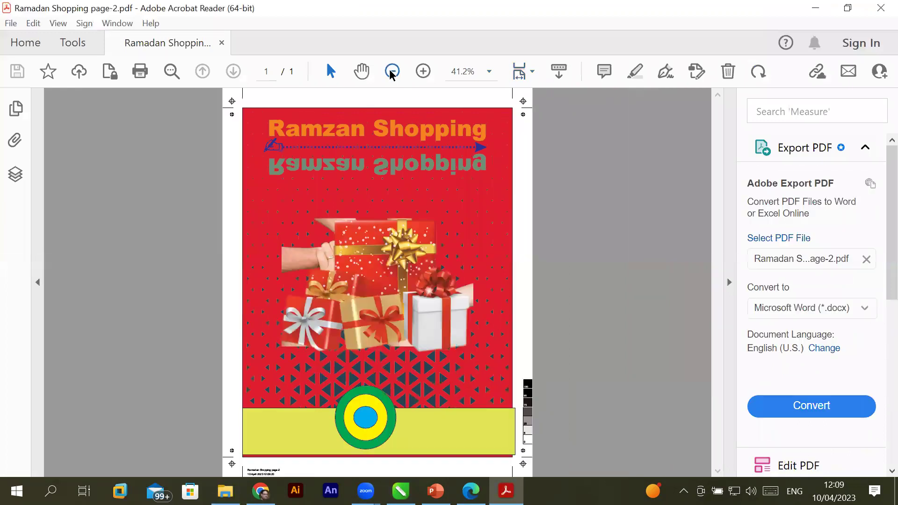
click(392, 74)
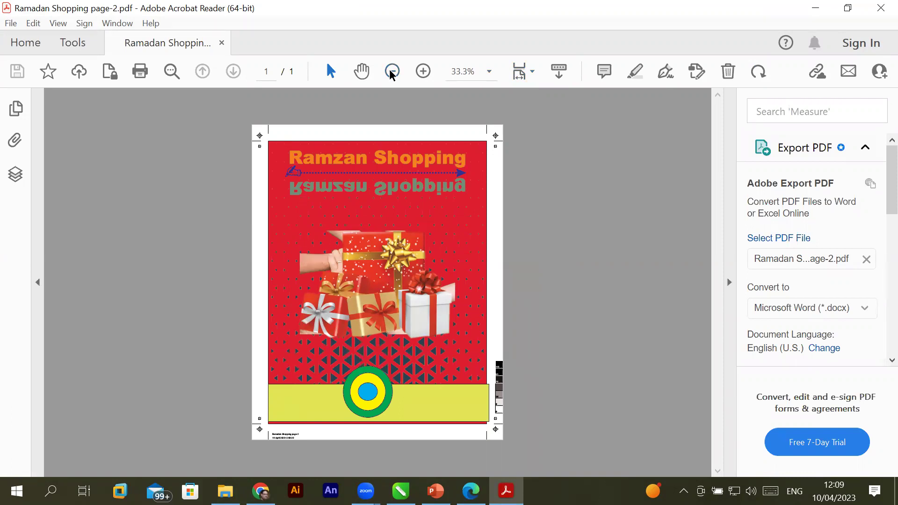
click(881, 11)
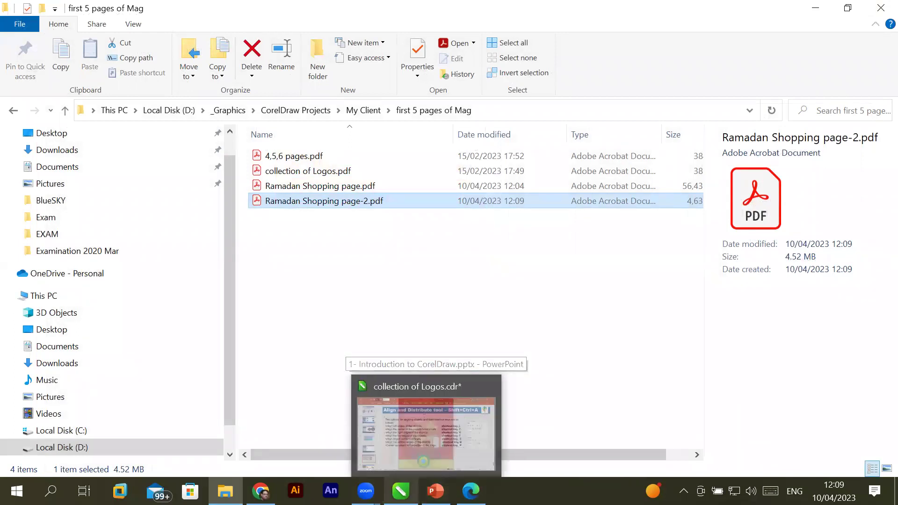
Step: Switch from File Explorer back to collection of Logos.cdr in CorelDRAW
click(401, 491)
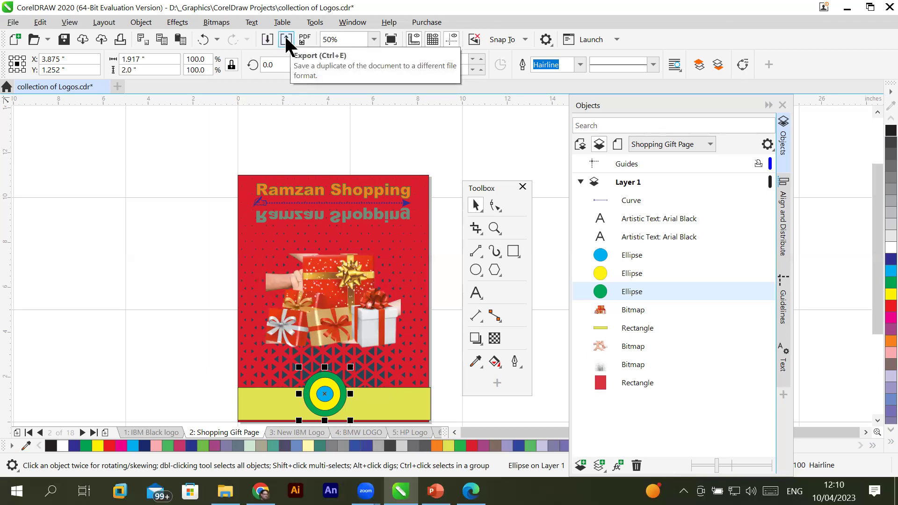
Step: Open the Export dialog for collection of Logos from the File menu
click(13, 22)
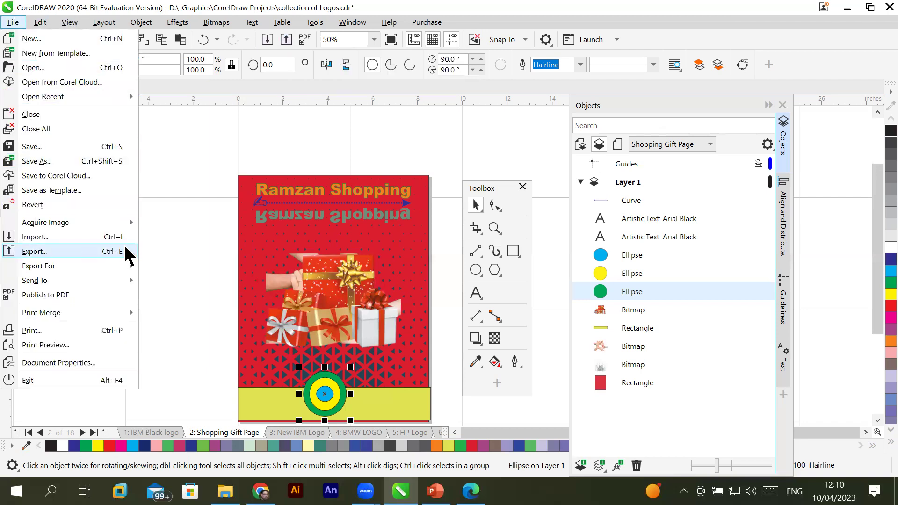
click(79, 254)
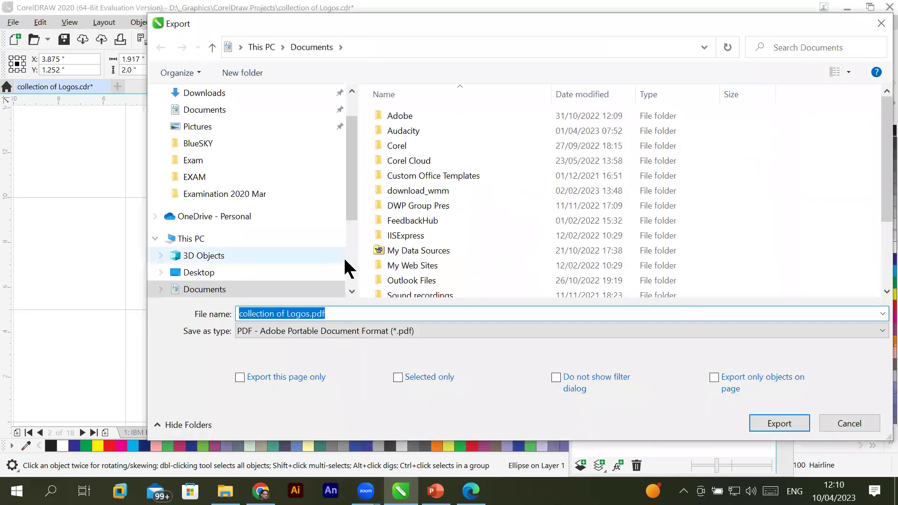
Step: Open the Save as type list to browse the available export formats
click(354, 331)
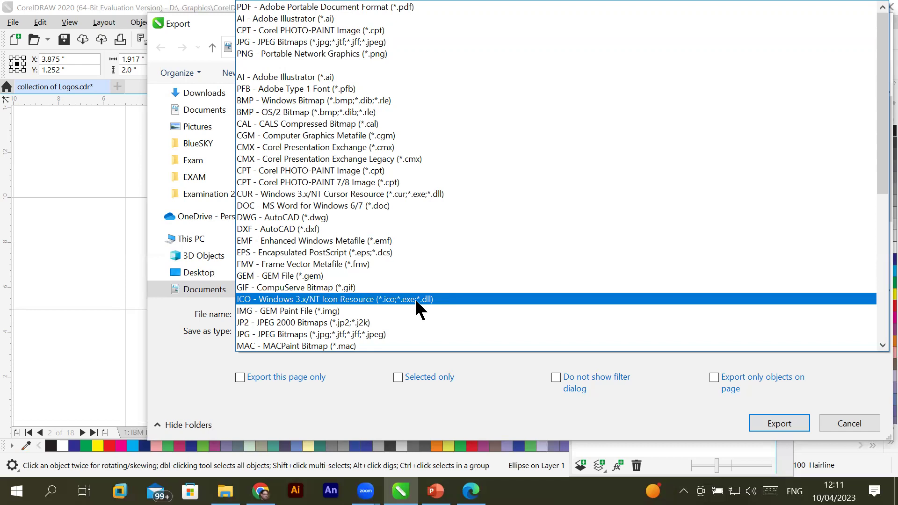
Step: Set the export format to JPG and rename the file to 'shopping page'
click(394, 41)
click(287, 313)
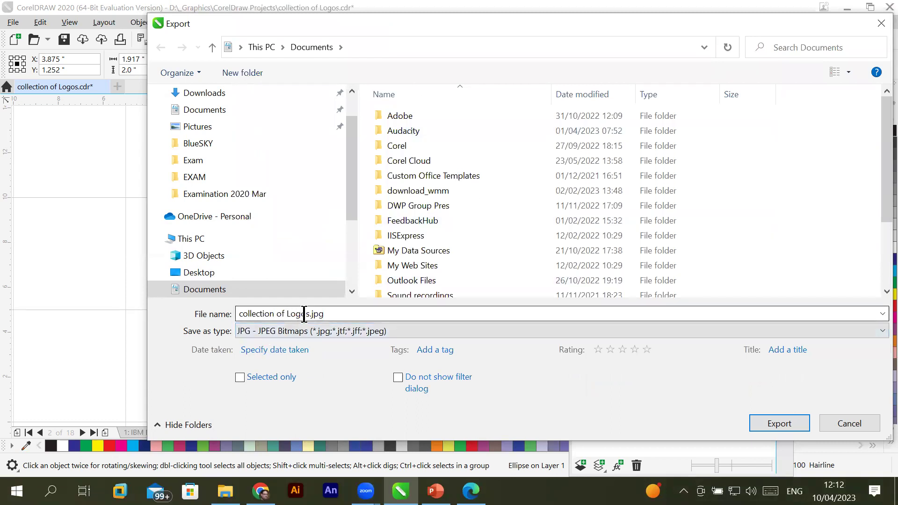
key(ctrl+a)
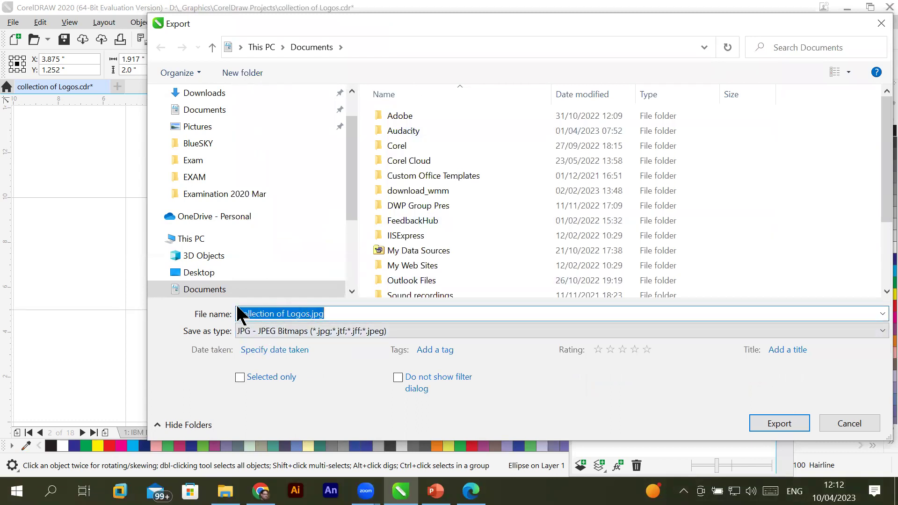
key(Home)
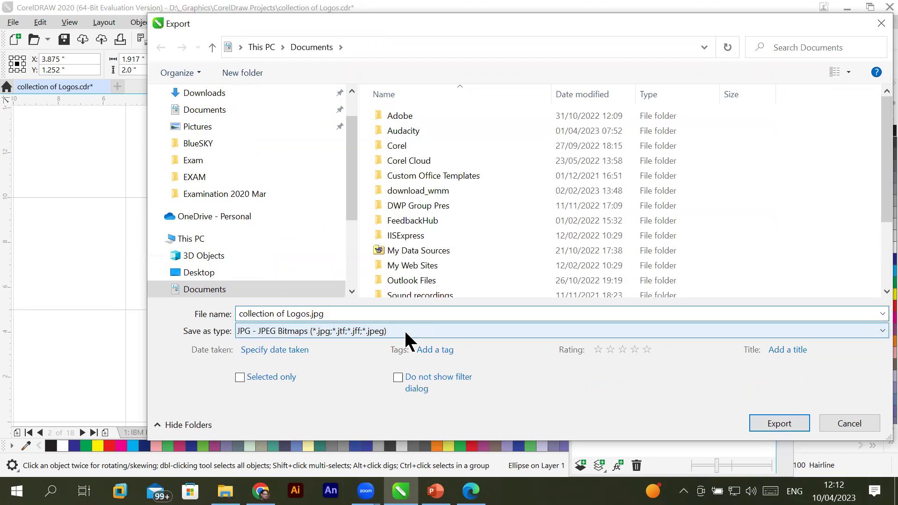
key(Delete)
key(Delete)
key(Delete)
key(Delete)
key(Delete)
key(Delete)
key(Delete)
key(Delete)
key(Delete)
key(Delete)
key(Delete)
key(Delete)
key(Delete)
key(Delete)
key(Delete)
key(Delete)
key(Delete)
key(Delete)
text(shopping page)
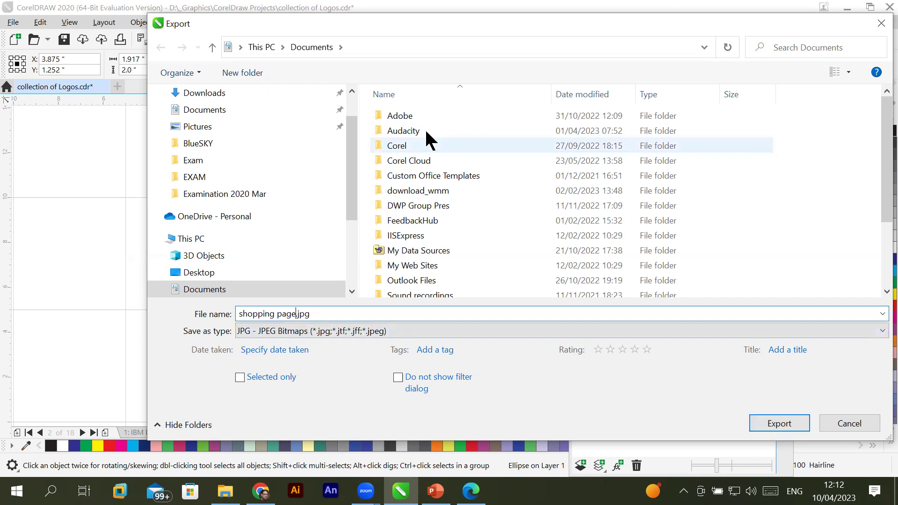
mouse_move(191, 239)
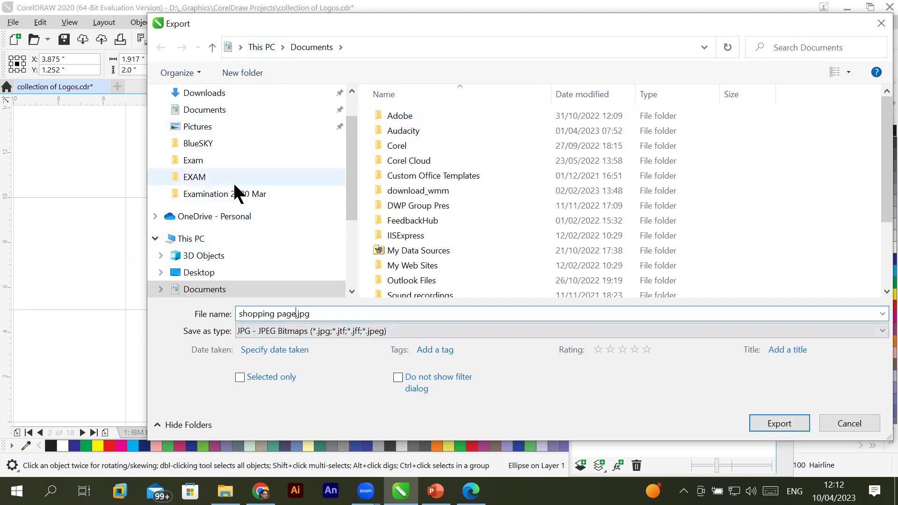
Step: Export it into D: > _Graphics > CorelDraw Projects > My Client > first 5 pages of Mag
click(214, 240)
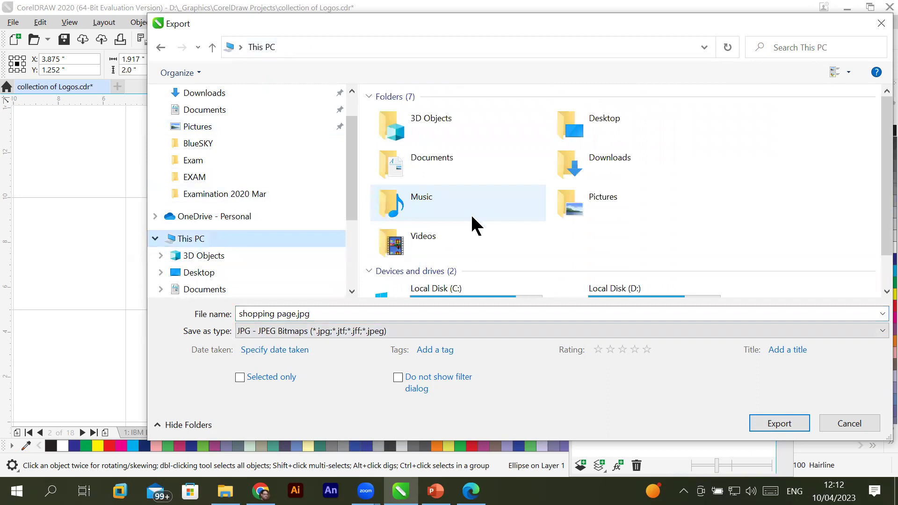
click(590, 288)
double_click(591, 287)
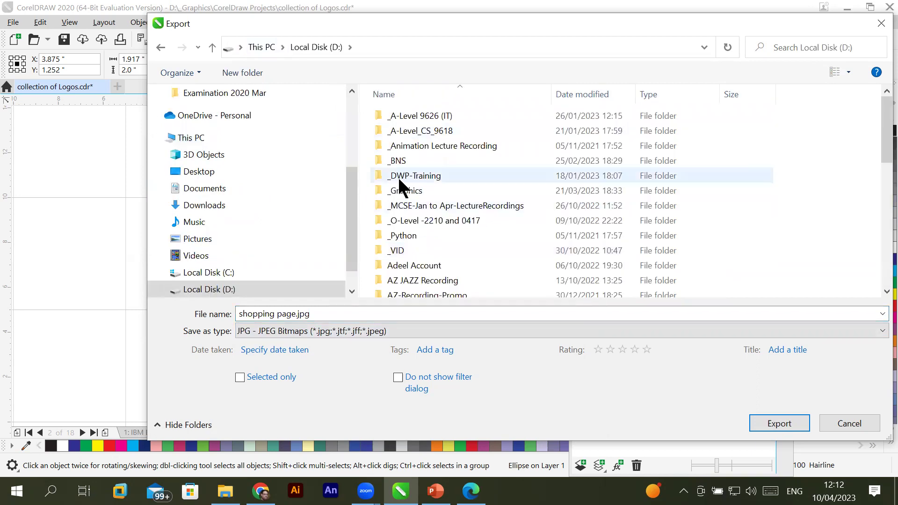
click(411, 188)
double_click(411, 190)
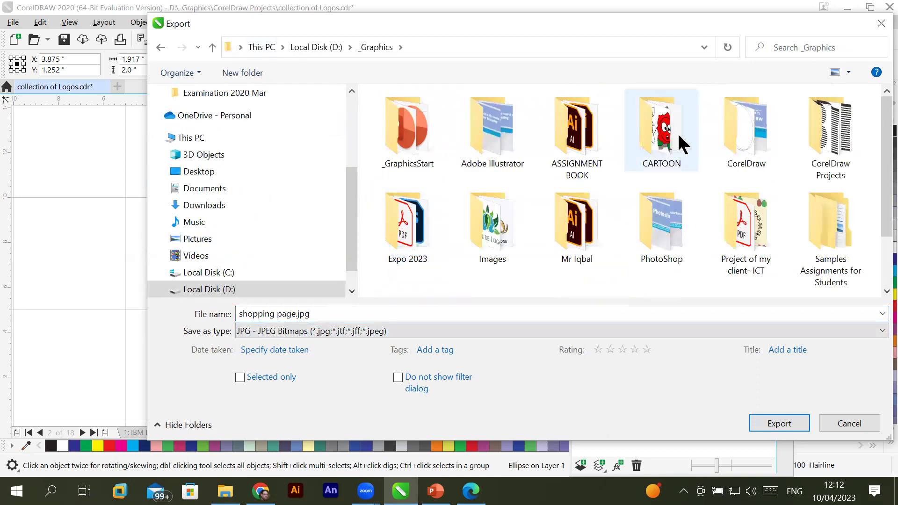
click(812, 148)
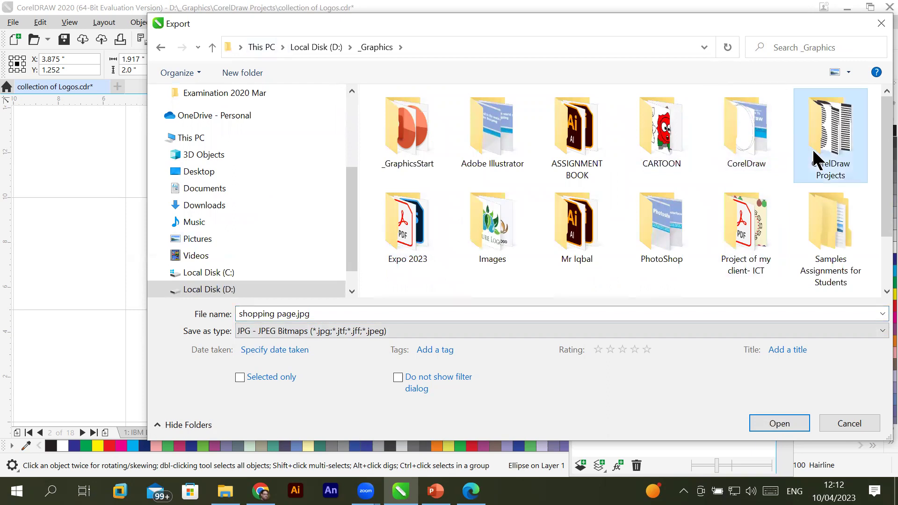
double_click(812, 149)
double_click(413, 131)
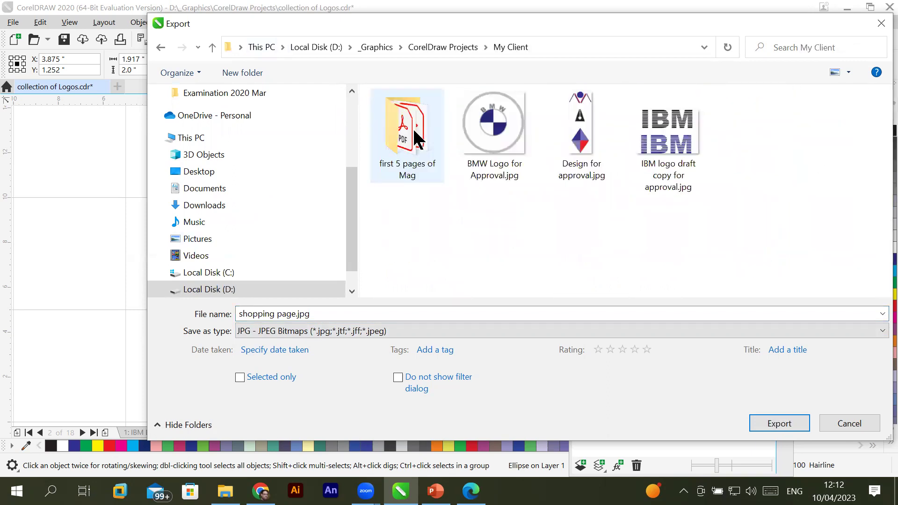
double_click(411, 135)
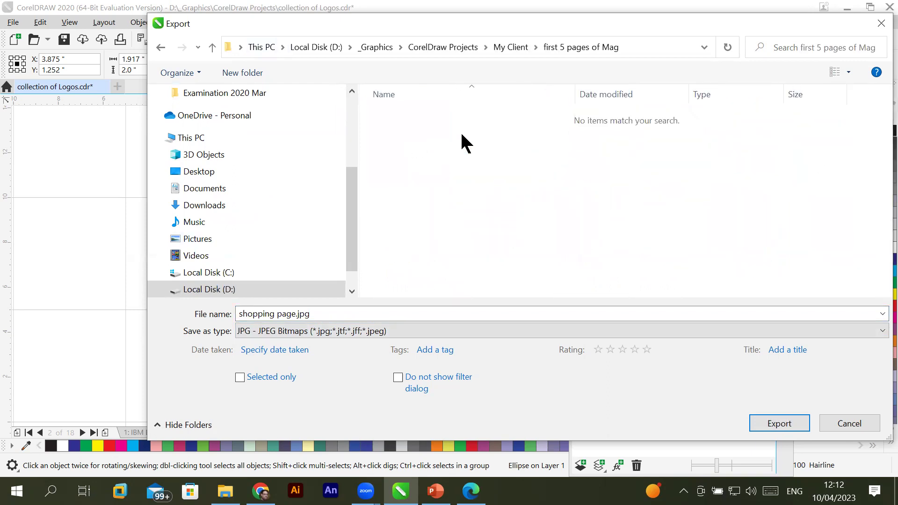
click(768, 424)
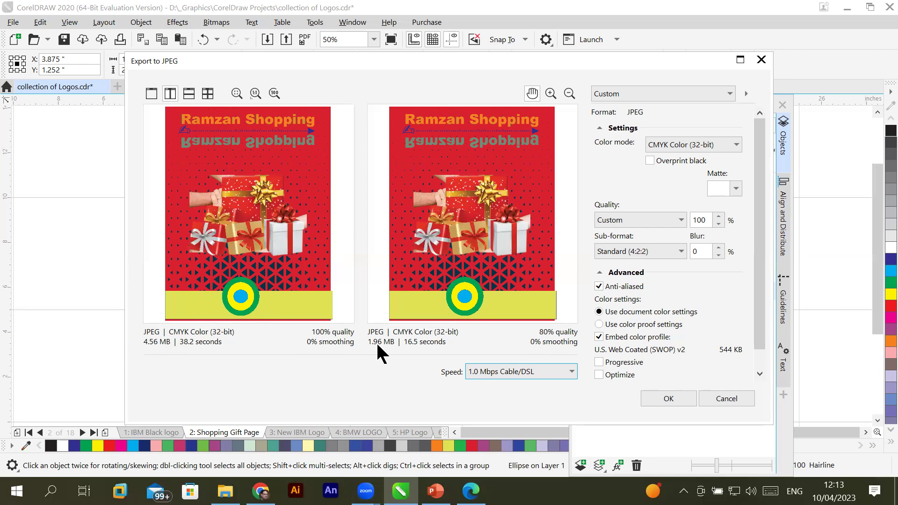
Step: Select the 100% Quality value in the Export to JPEG dialog
double_click(708, 220)
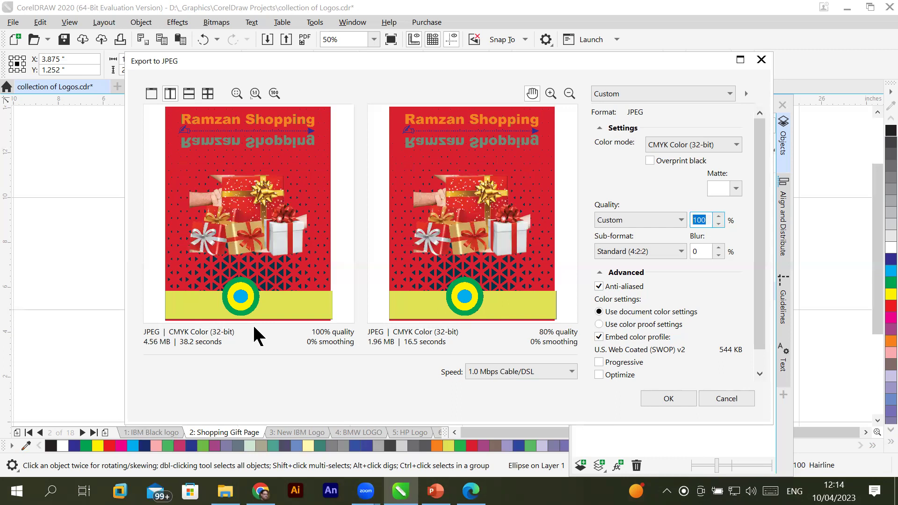
Step: Compare the Highest and Lowest quality presets, settling on Highest at 100%
click(673, 219)
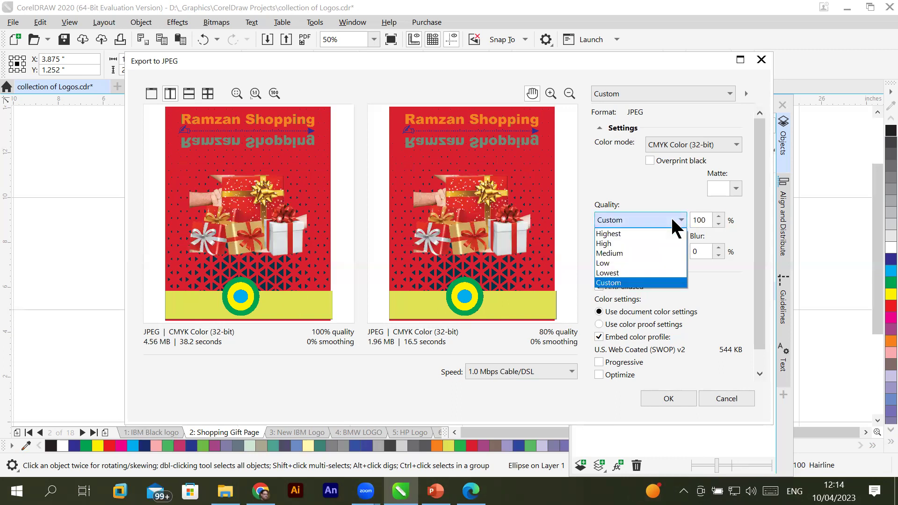
click(637, 234)
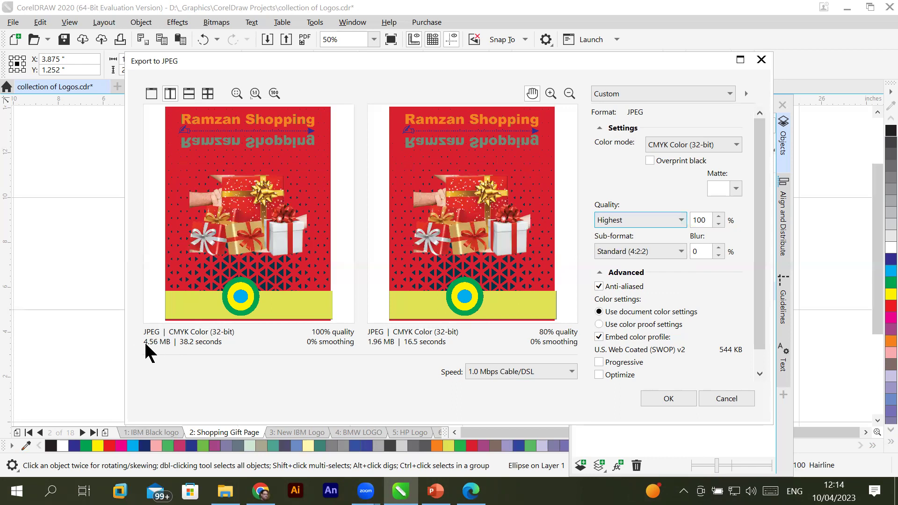
click(682, 218)
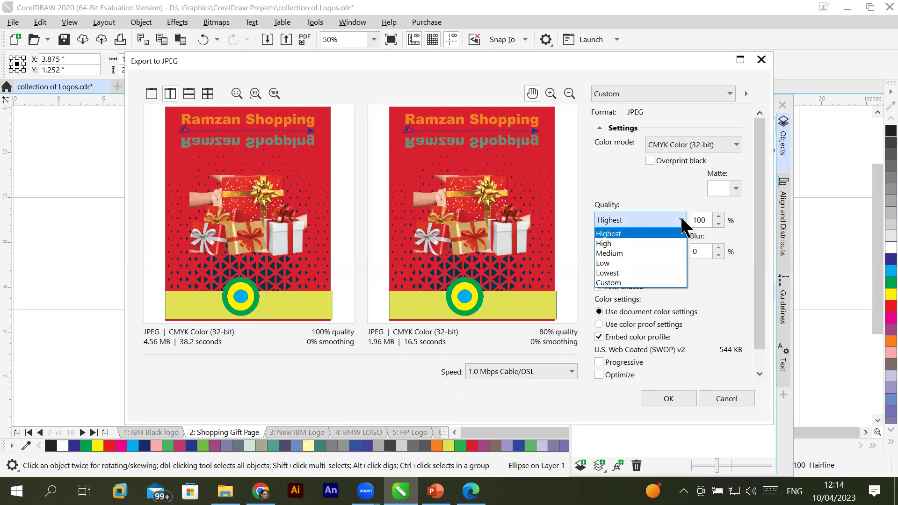
click(638, 271)
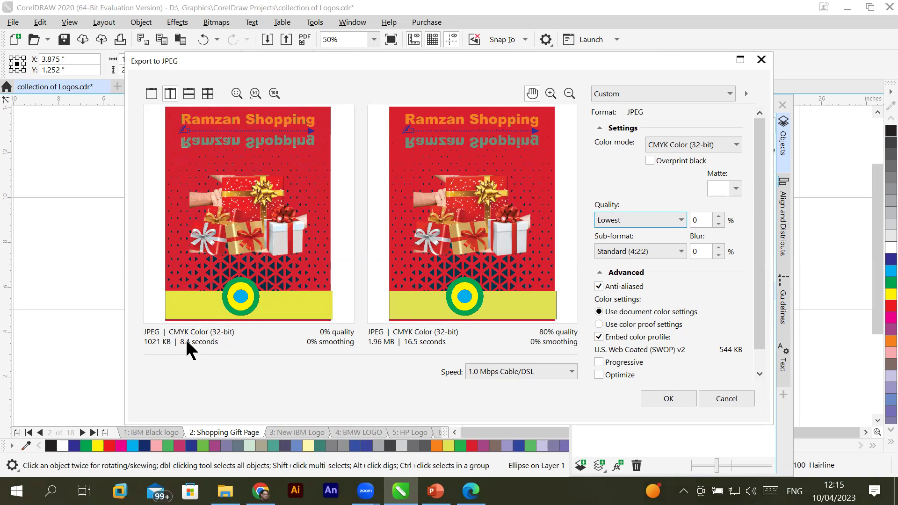
click(634, 215)
click(639, 232)
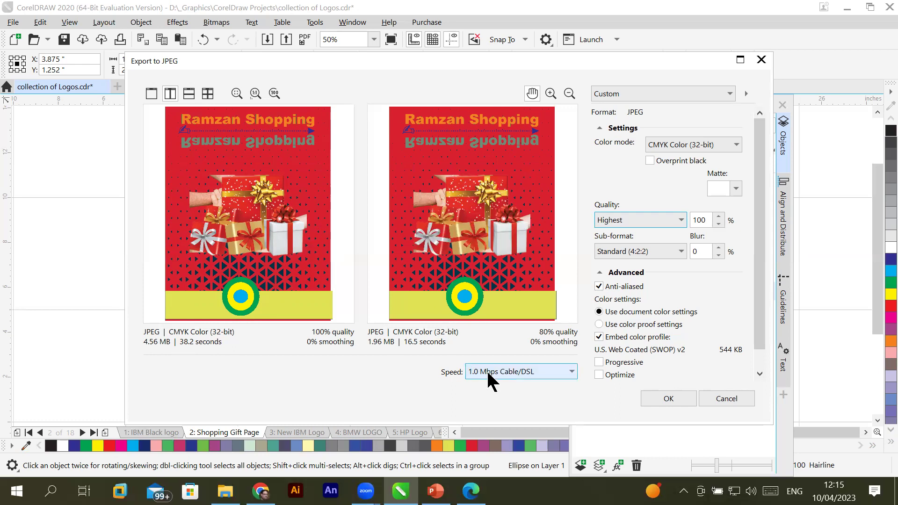
Step: Compare download times at 56 kbps, 6 Mbps T3 and 1.0 Mbps Cable/DSL, then export the JPEG
click(526, 371)
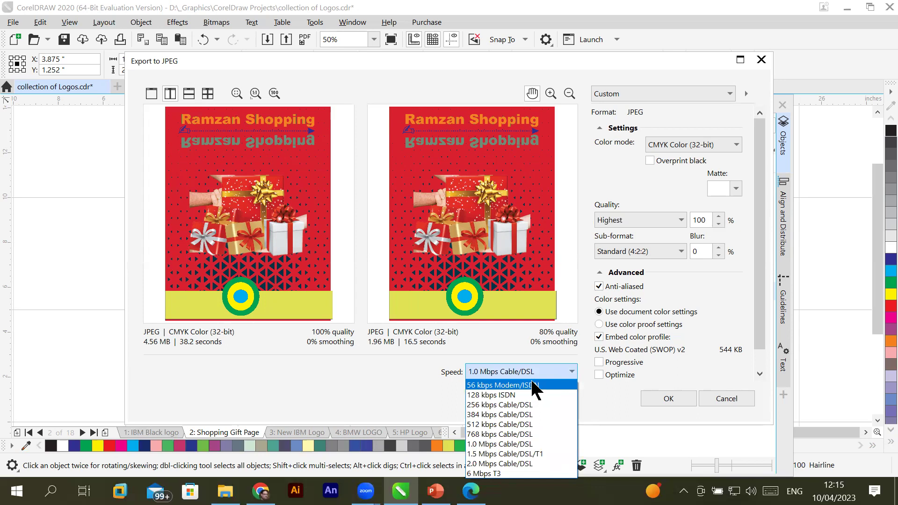
click(533, 386)
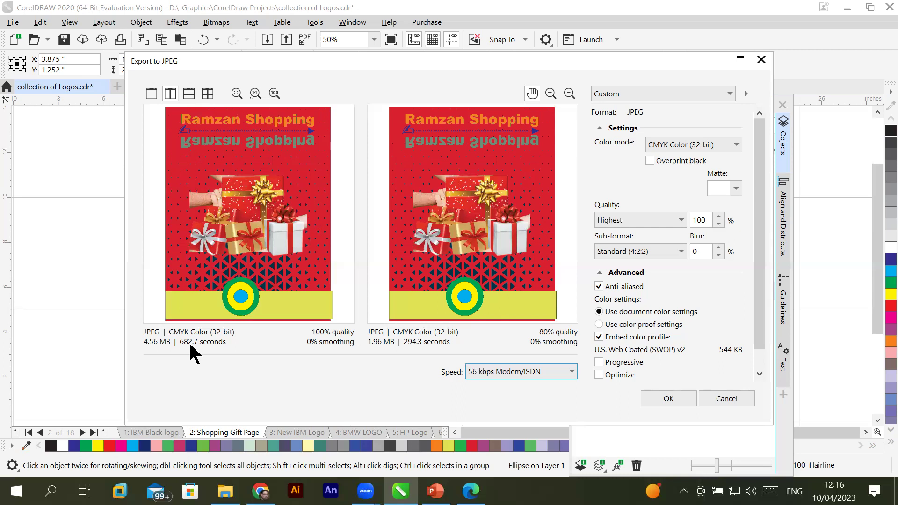
click(537, 370)
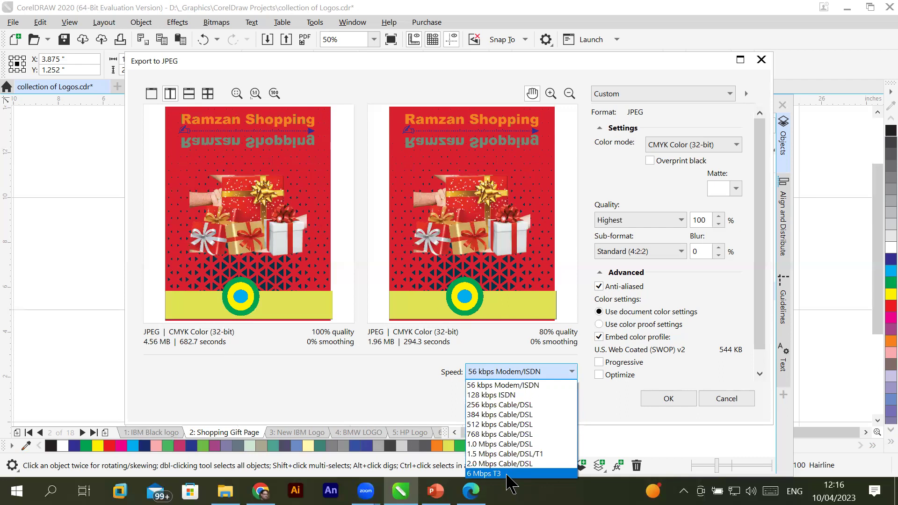
click(507, 473)
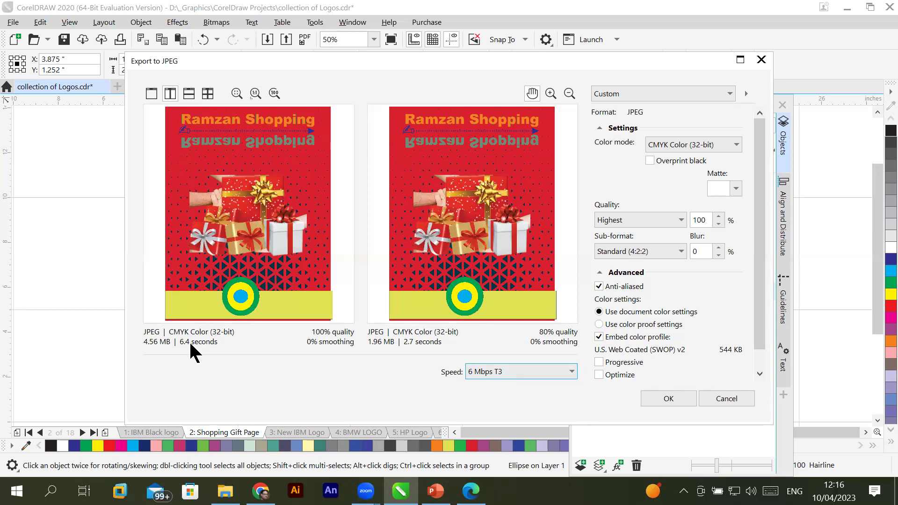
click(486, 372)
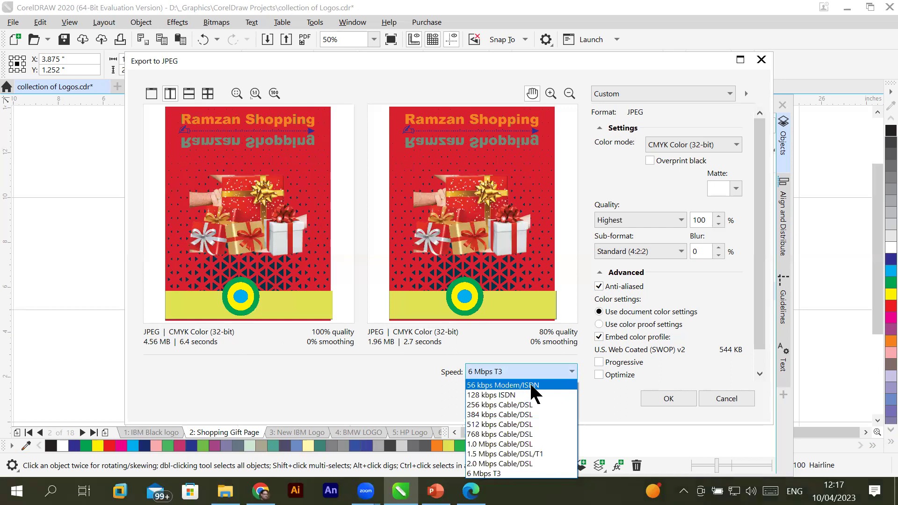
click(533, 385)
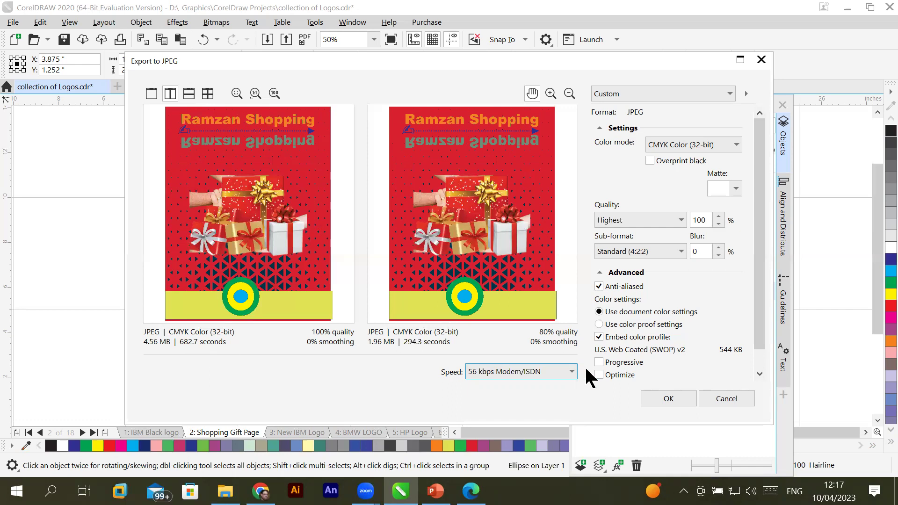
click(550, 372)
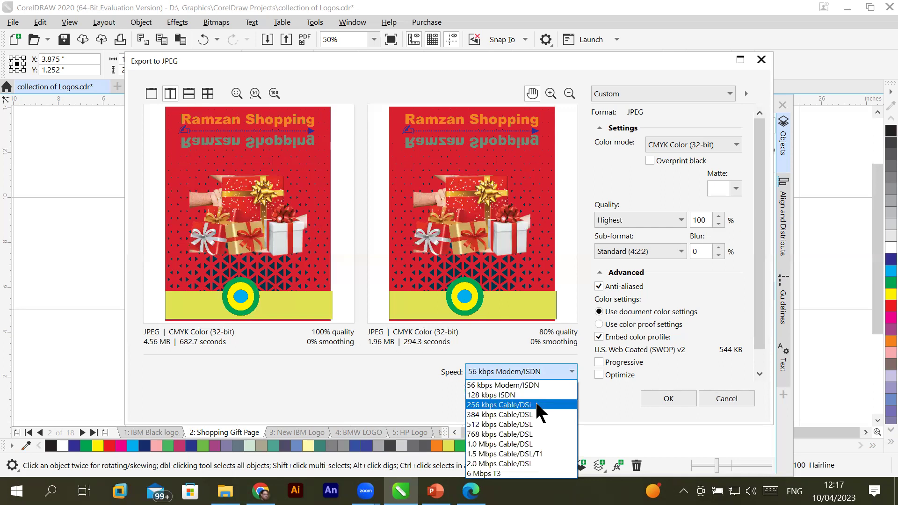
click(520, 443)
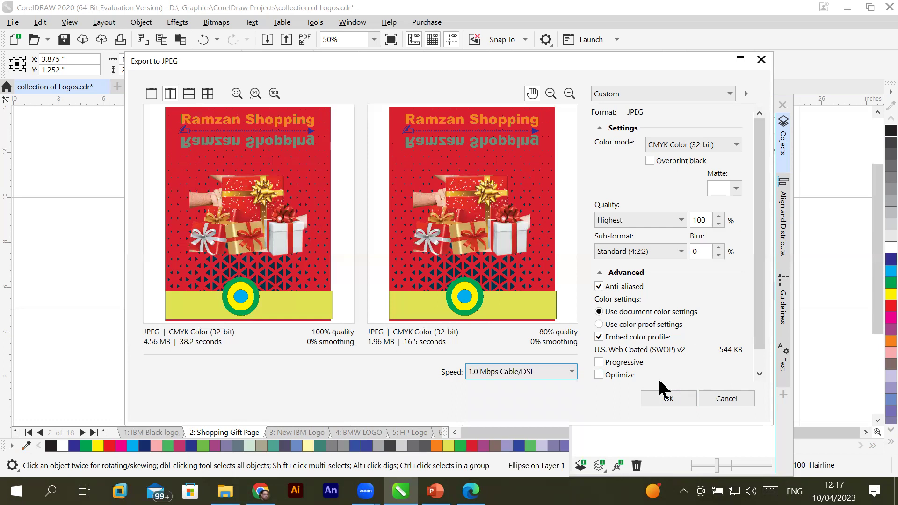
click(670, 398)
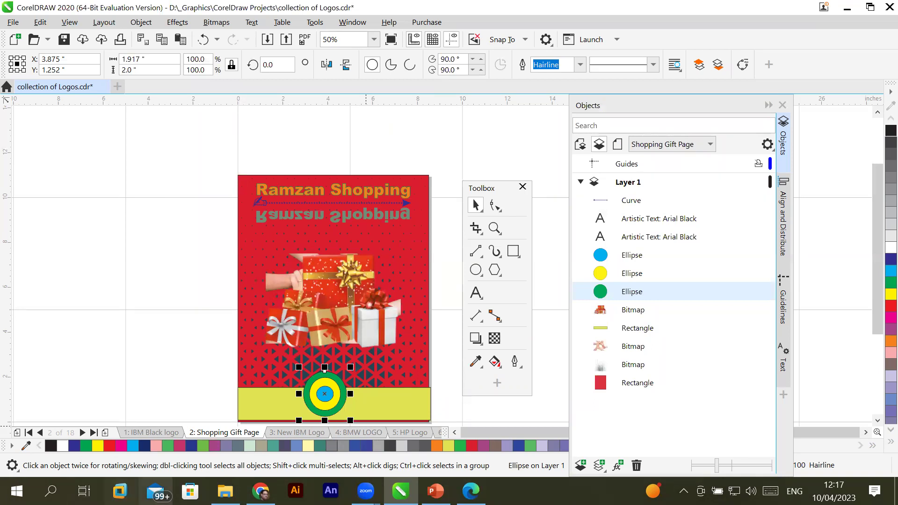
Step: In File Explorer, select shopping page.jpg to view its 2576 x 3302, 4.56 MB details
click(226, 491)
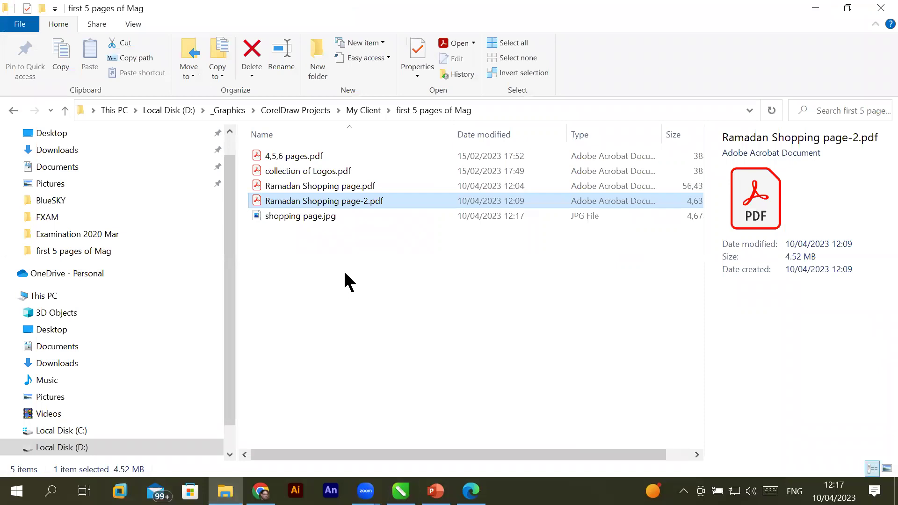
click(327, 217)
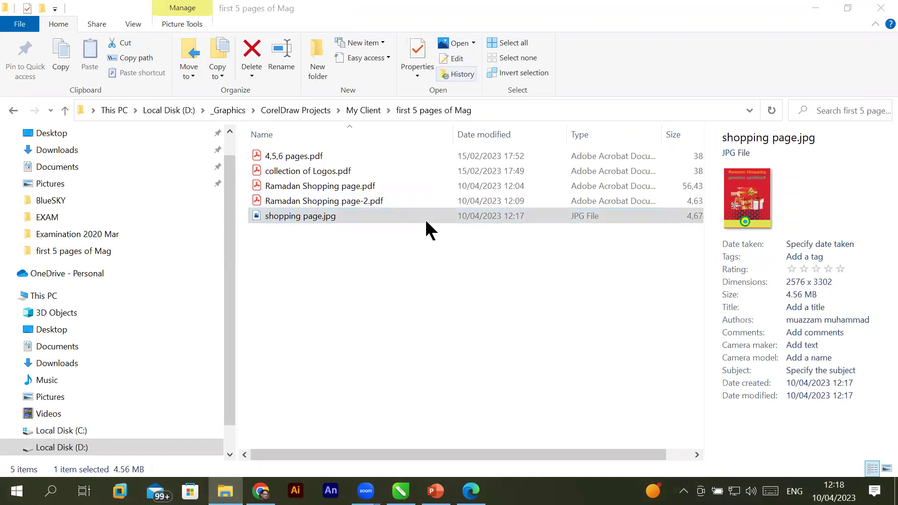
click(311, 218)
double_click(311, 217)
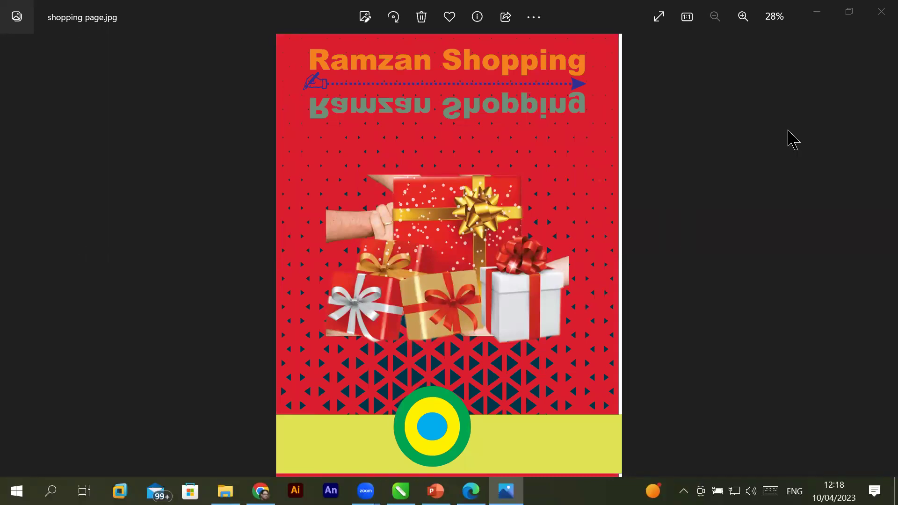
click(882, 14)
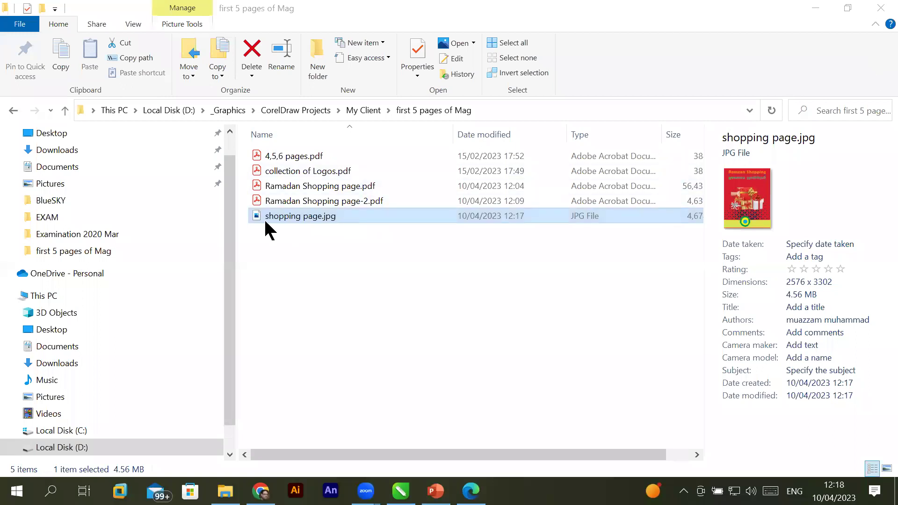
Step: Select shopping page.jpg and scroll back up before returning to CorelDRAW
click(323, 216)
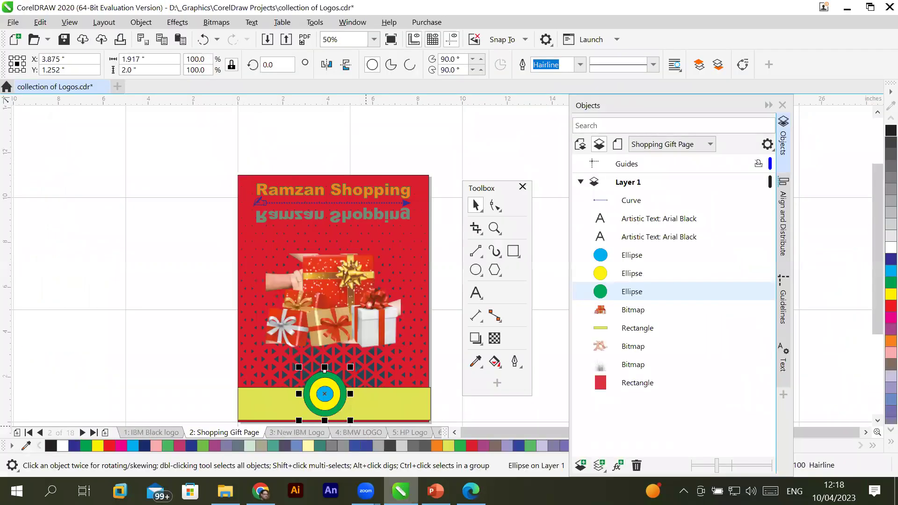
scroll(306, 386, up, 3)
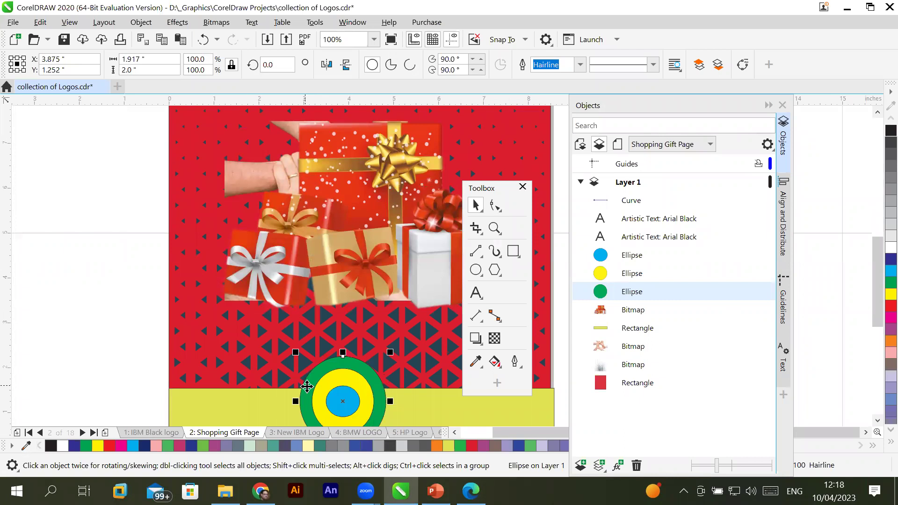
Step: Show the Align and Distribute docker and insert a blank Page 3 after page 2
scroll(336, 340, down, 3)
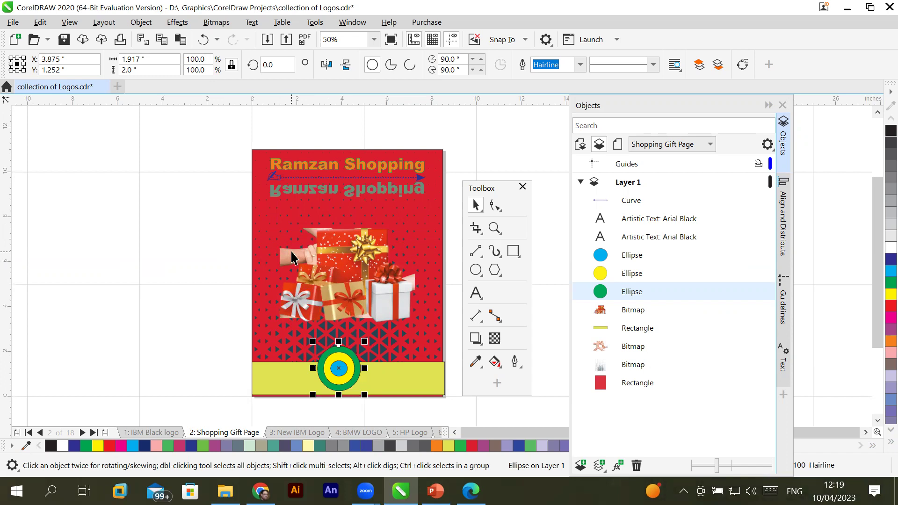
click(785, 237)
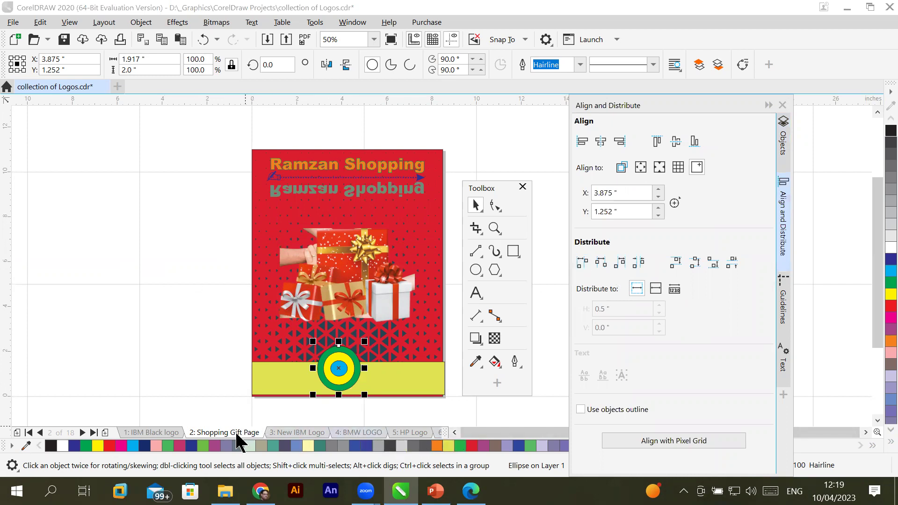
click(104, 433)
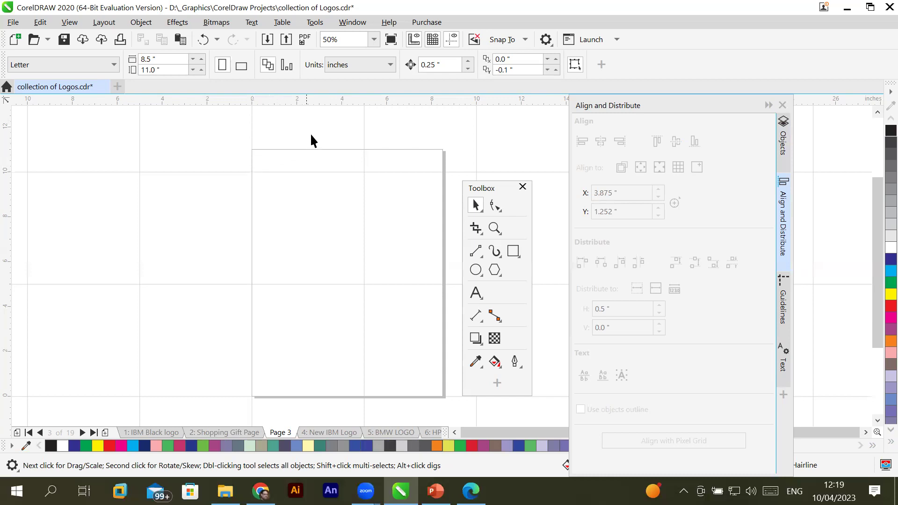
Step: Set the document grid to 0.2 lines per inch horizontally and vertically, with snap to grid on
right_click(403, 99)
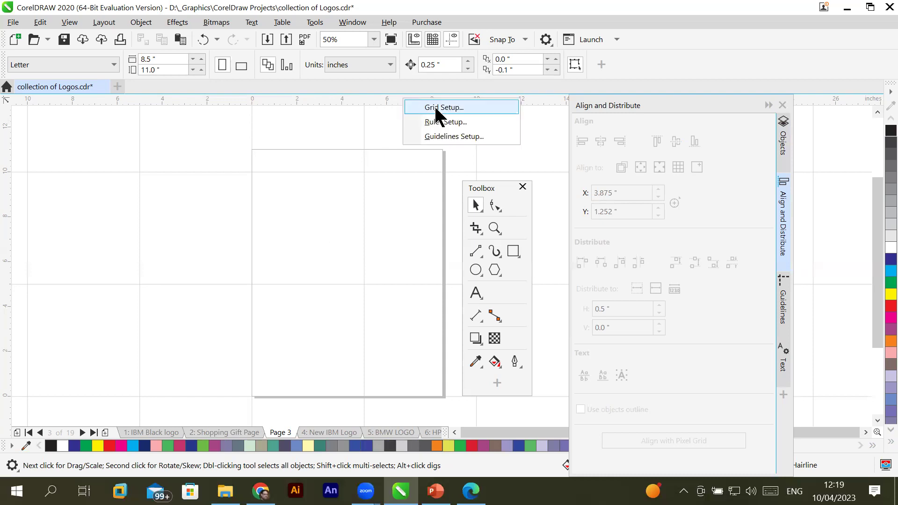
click(346, 98)
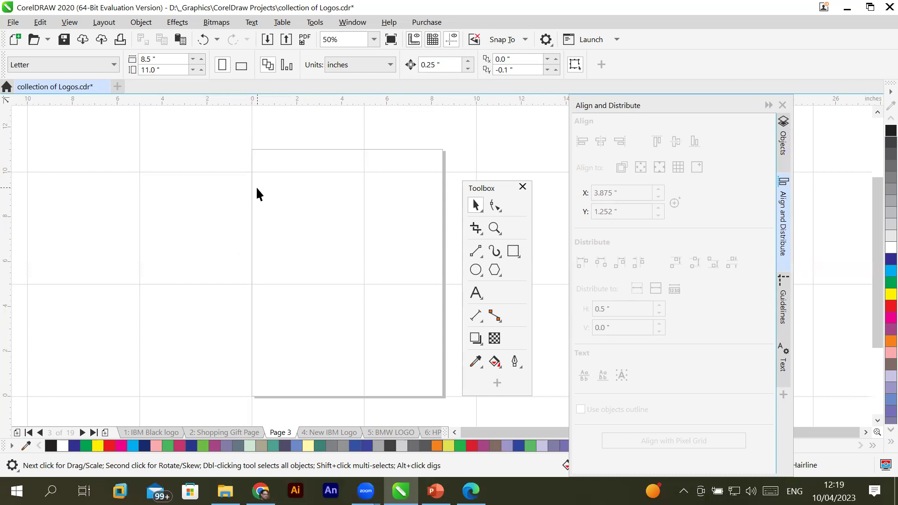
right_click(320, 99)
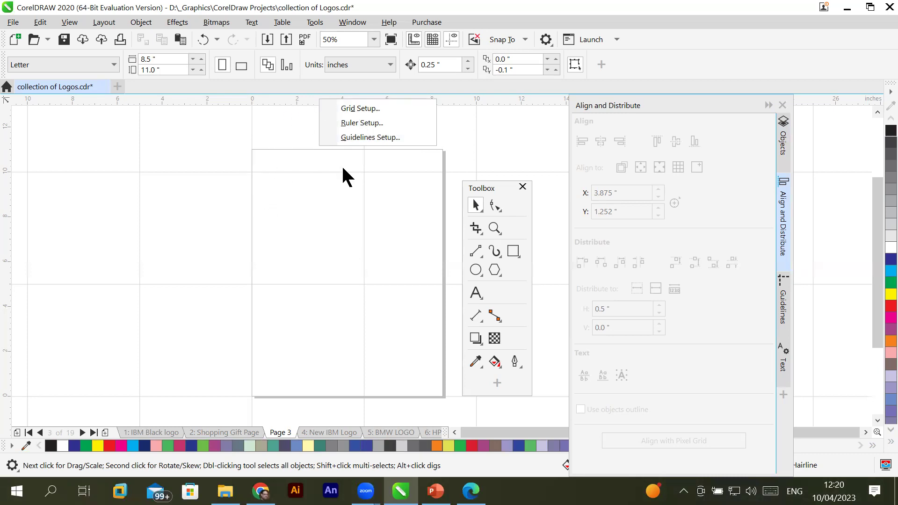
click(366, 108)
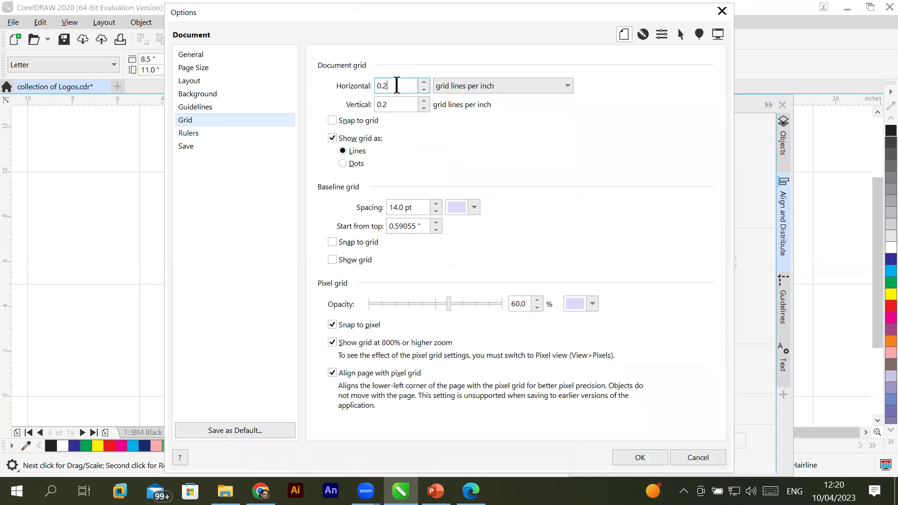
click(397, 86)
click(371, 105)
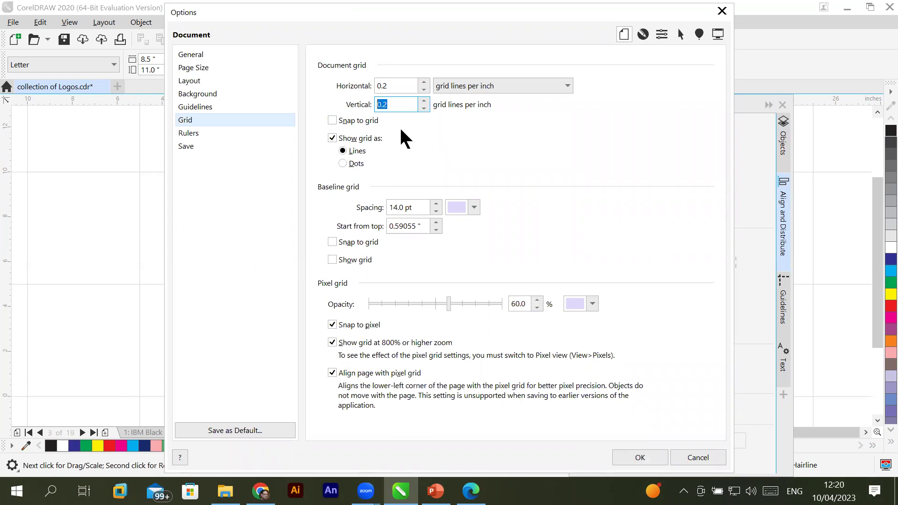
click(344, 122)
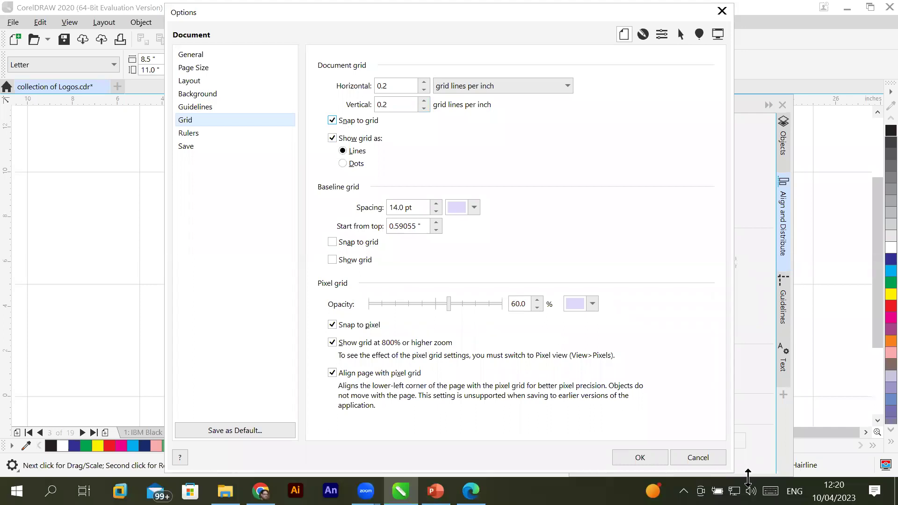
click(641, 458)
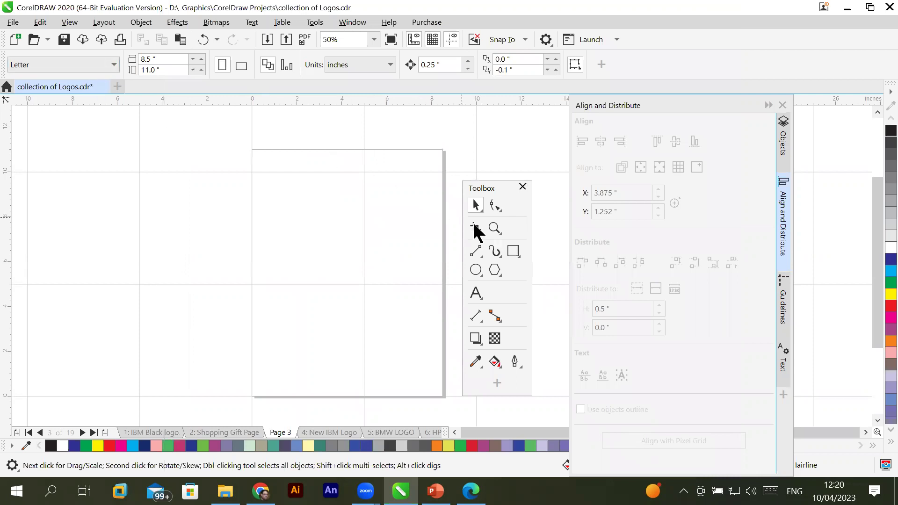
Step: Draw a circle, move it toward the page's top-left, and bring up Grid Setup from the ruler
click(476, 270)
mouse_move(281, 220)
mouse_down()
mouse_move(313, 255)
mouse_move(357, 249)
mouse_move(397, 224)
mouse_move(392, 242)
mouse_up()
click(476, 205)
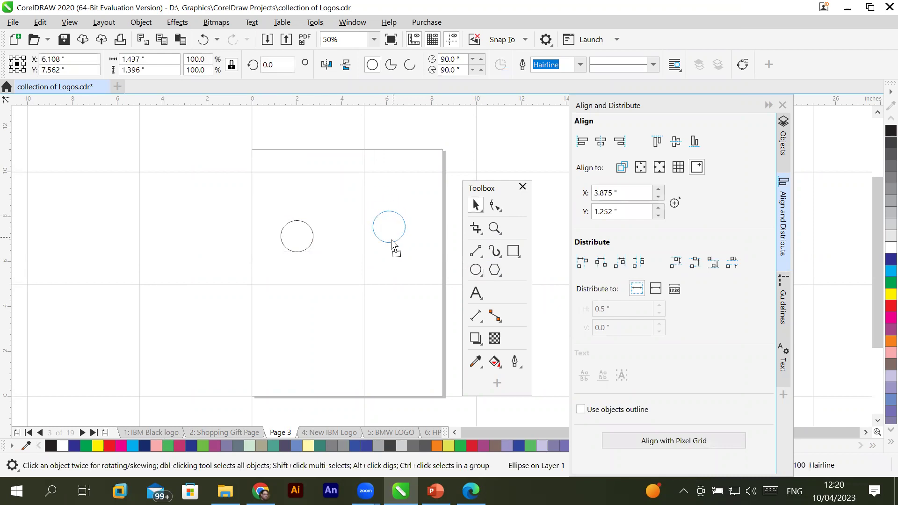
mouse_move(392, 243)
mouse_down()
mouse_move(328, 218)
mouse_move(318, 201)
mouse_move(318, 217)
mouse_up()
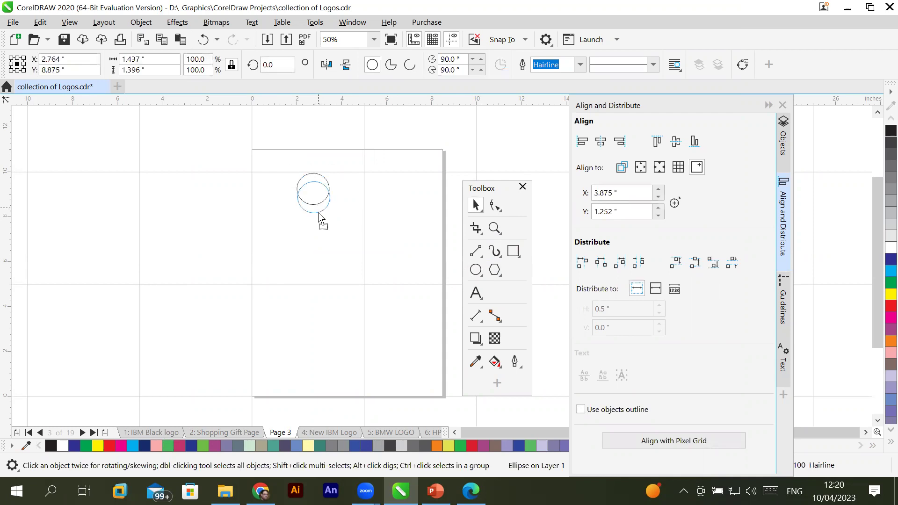
right_click(356, 99)
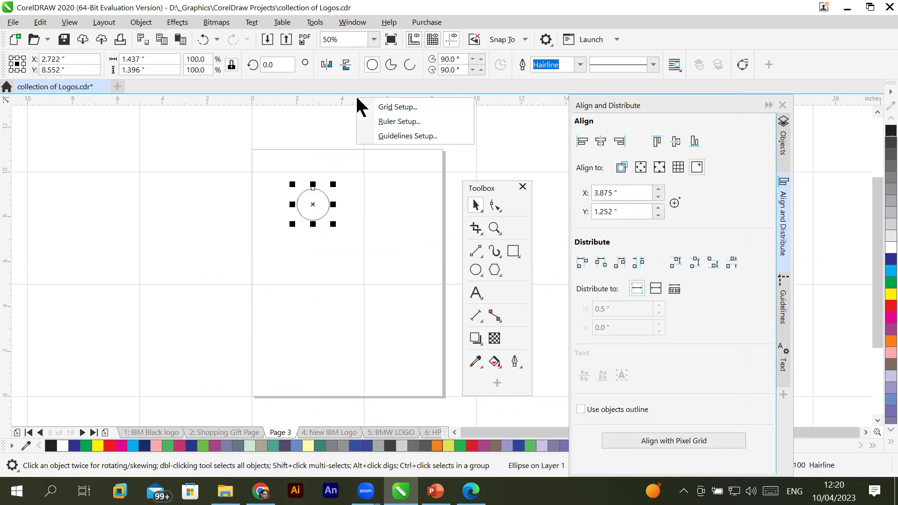
click(391, 107)
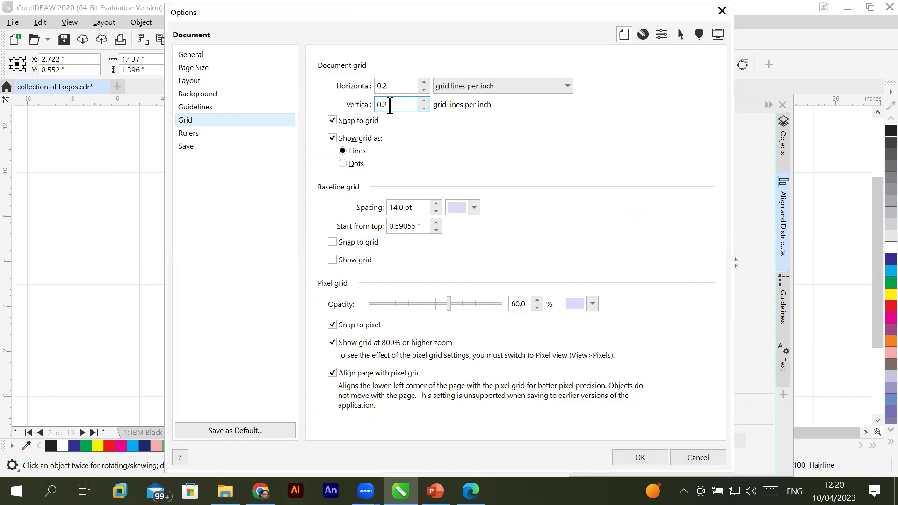
Step: Set Show grid as Dots in the grid options, then zoom in and out to view the grid
click(408, 86)
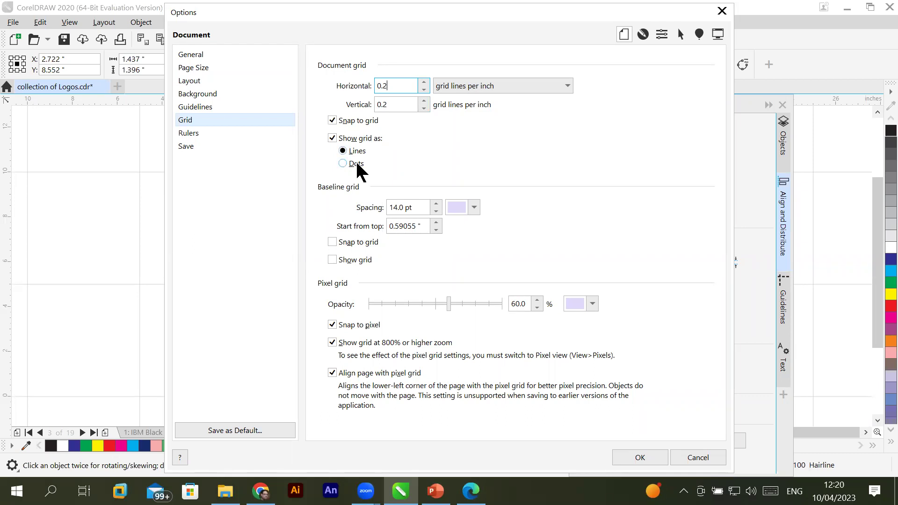
click(357, 165)
click(637, 457)
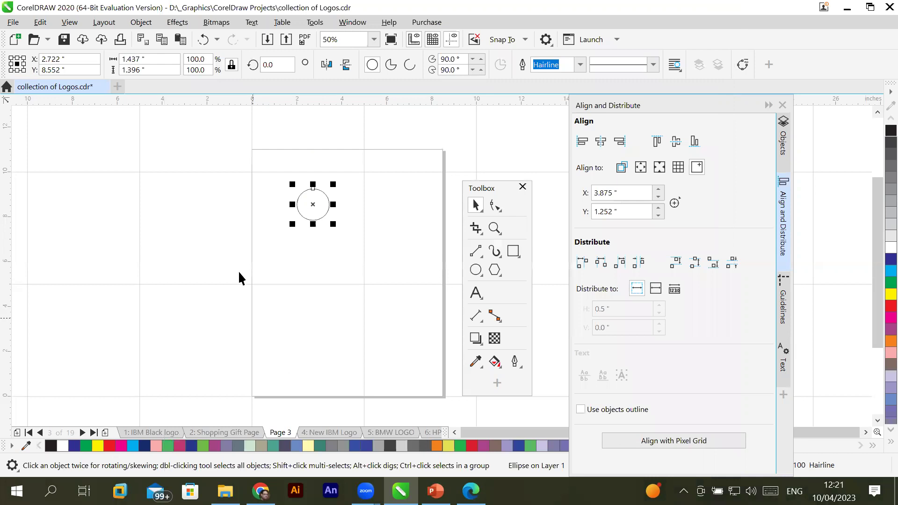
scroll(240, 186, up, 2)
scroll(401, 148, down, 2)
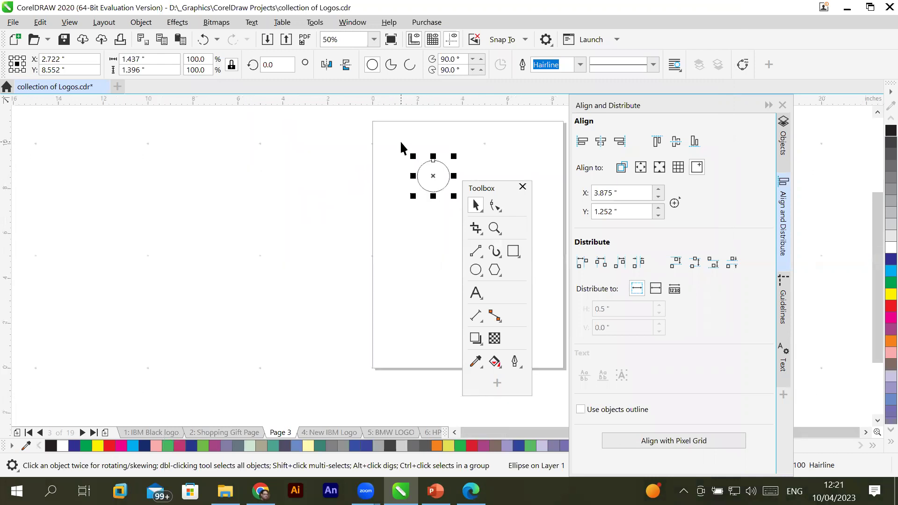
scroll(402, 145, down, 1)
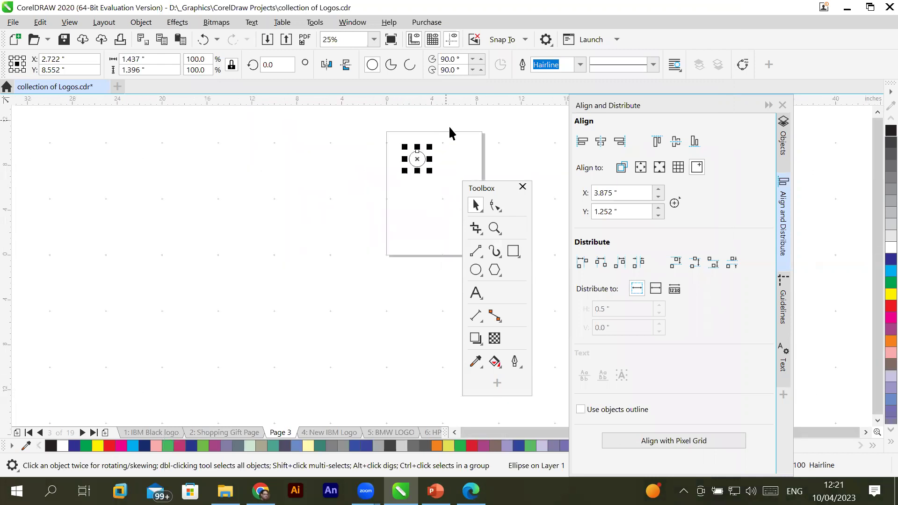
scroll(451, 127, up, 1)
scroll(305, 223, up, 1)
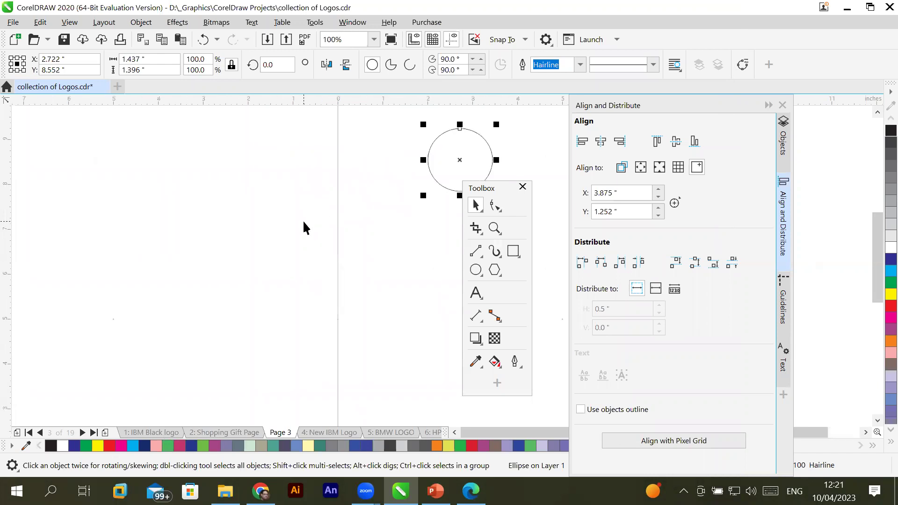
scroll(304, 224, up, 4)
scroll(304, 224, up, 3)
scroll(304, 224, up, 2)
scroll(305, 224, up, 2)
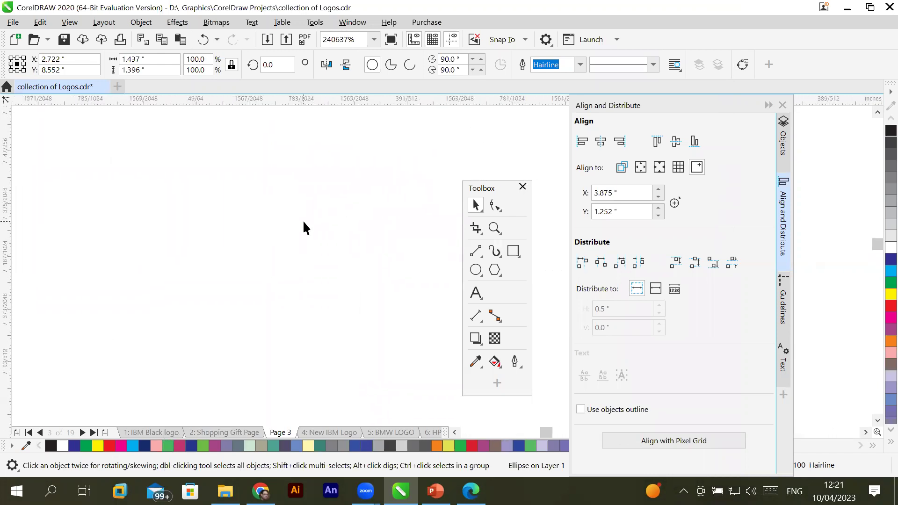
scroll(310, 222, down, 4)
scroll(310, 222, down, 5)
scroll(310, 221, down, 4)
scroll(310, 219, down, 2)
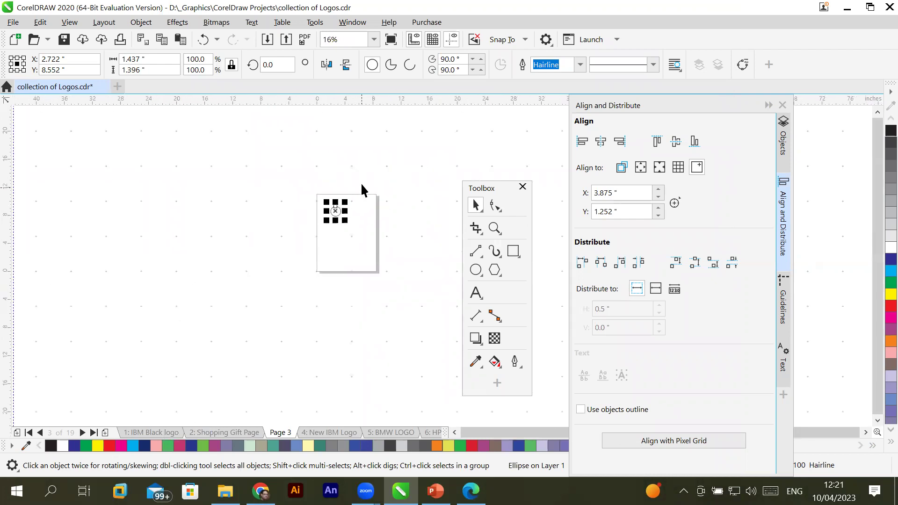
scroll(366, 176, up, 2)
scroll(352, 220, up, 3)
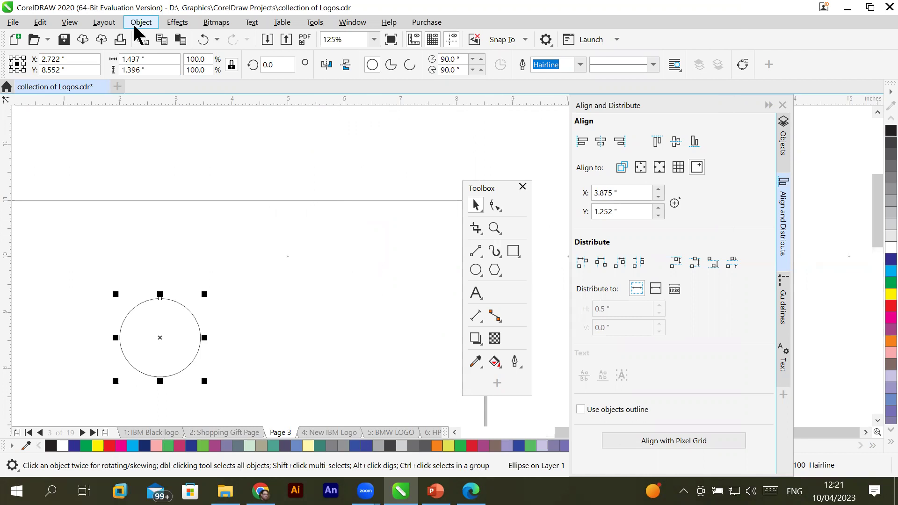
Step: Set the baseline grid colour to red #F00C51 and show the document grid as lines
right_click(250, 101)
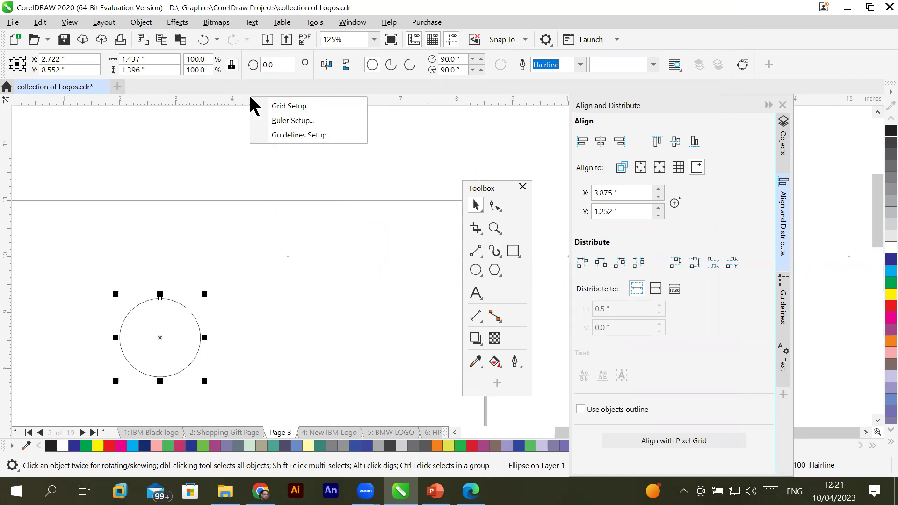
click(279, 106)
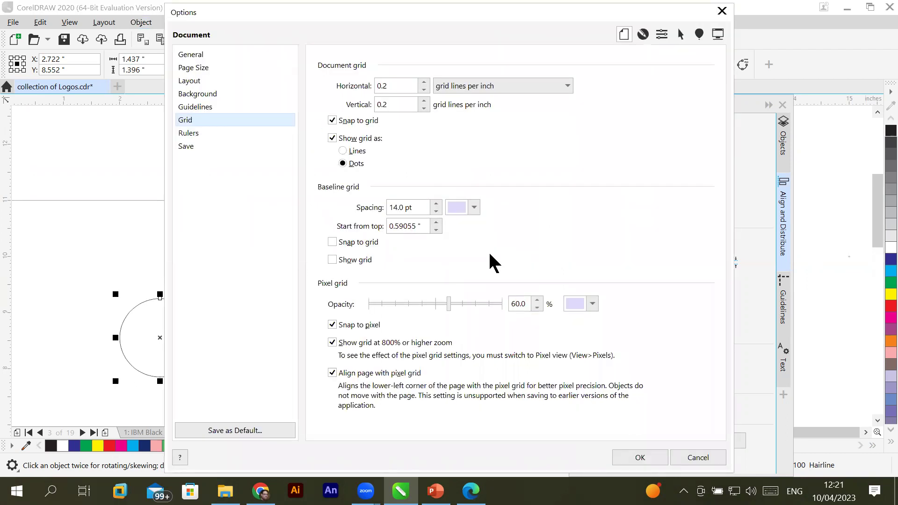
click(474, 207)
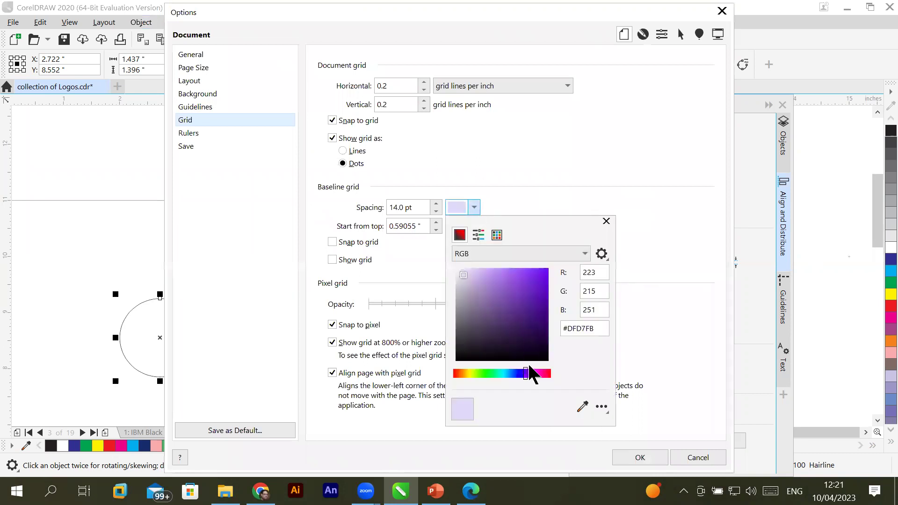
click(546, 374)
click(544, 273)
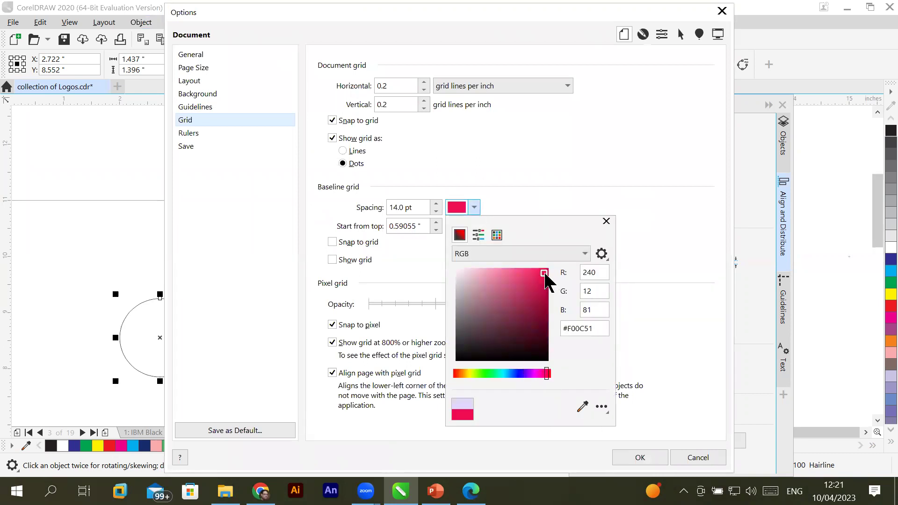
click(352, 151)
click(350, 150)
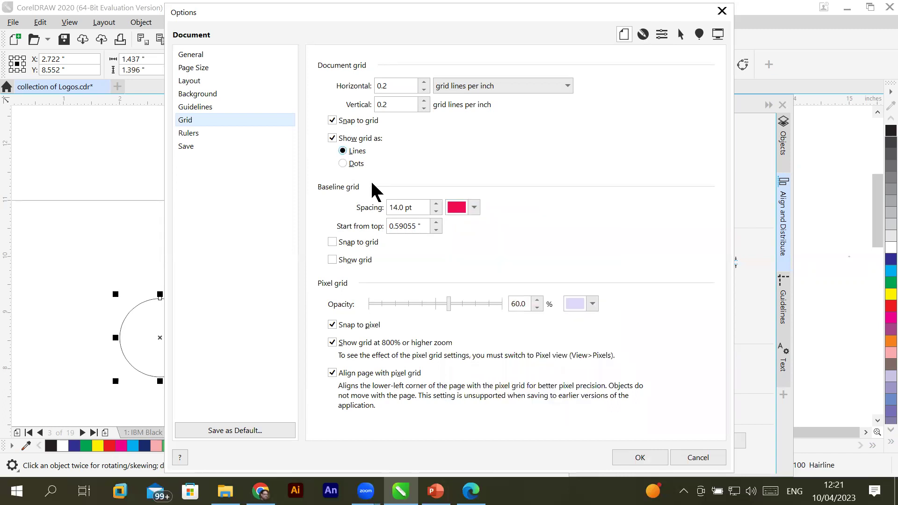
click(638, 458)
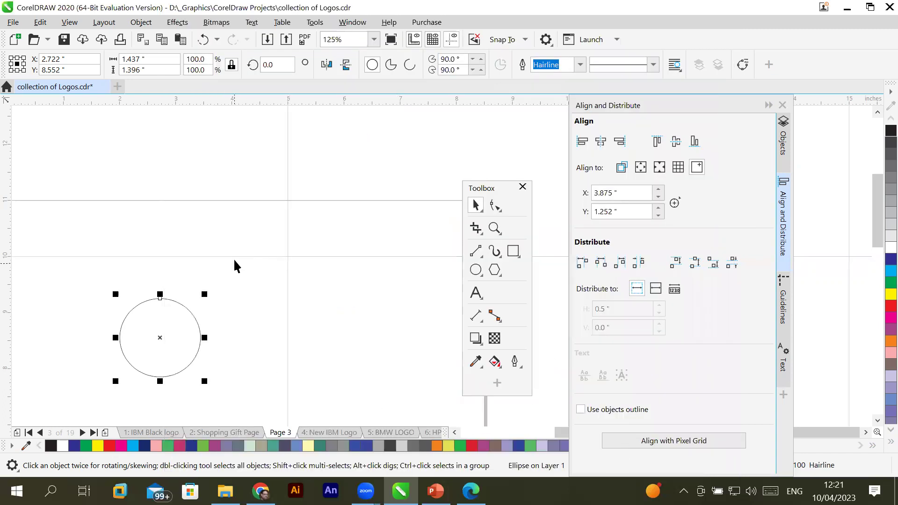
Step: Zoom in close on the page with the mouse wheel
scroll(234, 260, down, 1)
scroll(143, 258, up, 1)
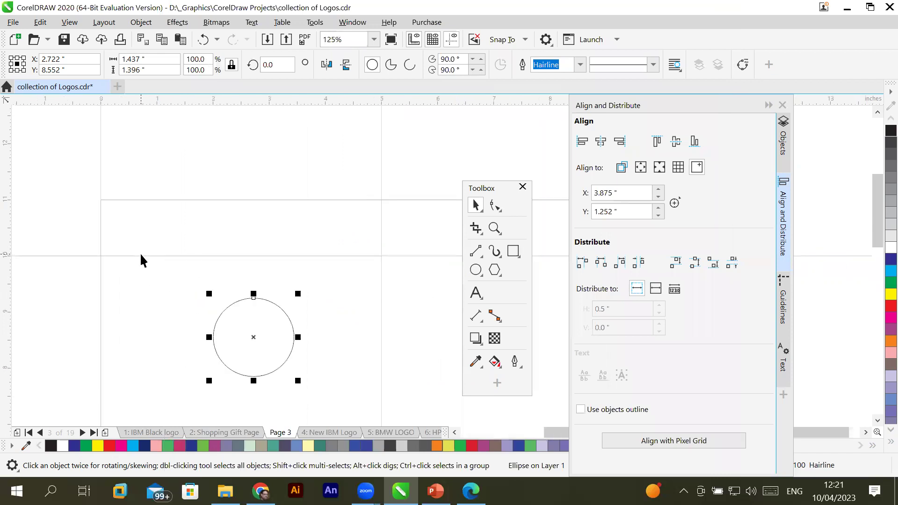
scroll(145, 262, up, 6)
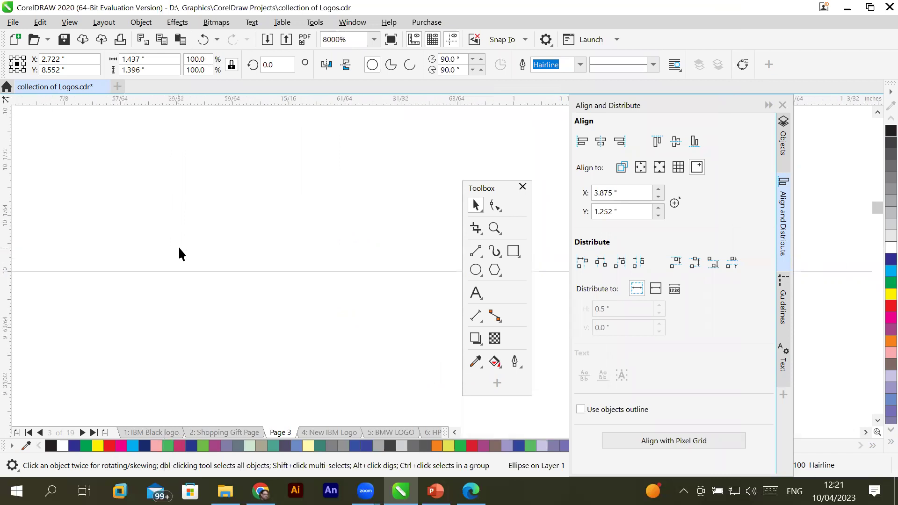
scroll(192, 271, up, 2)
scroll(199, 280, up, 2)
scroll(208, 238, up, 1)
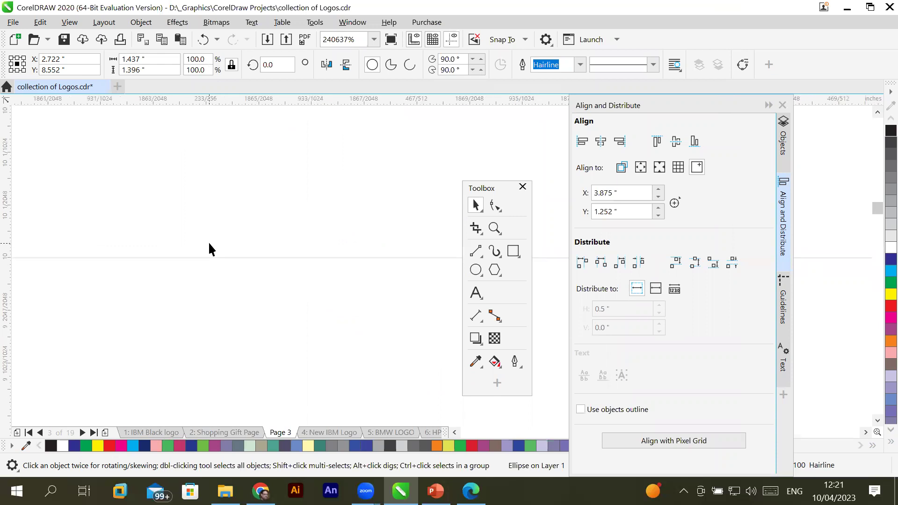
scroll(198, 280, up, 2)
scroll(203, 266, up, 1)
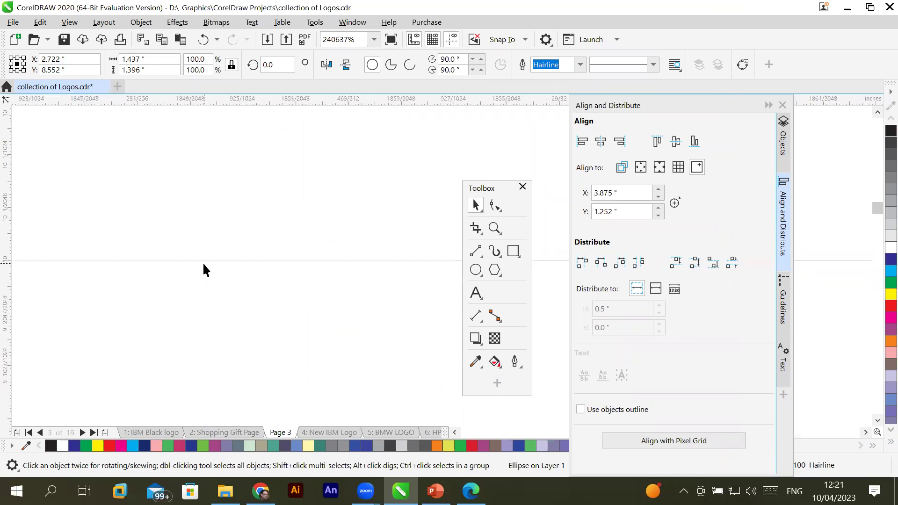
Step: In Grid Setup, keep snap to grid on and switch the grid display to dots
right_click(313, 101)
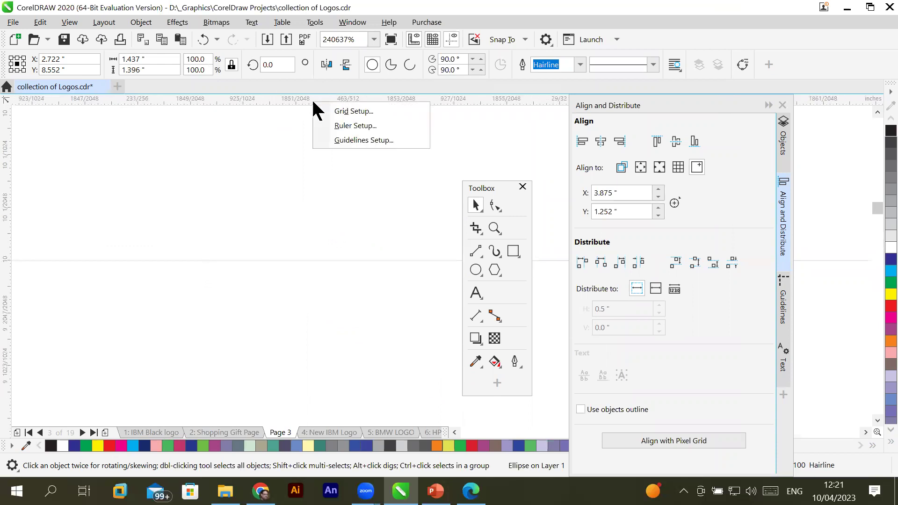
click(323, 108)
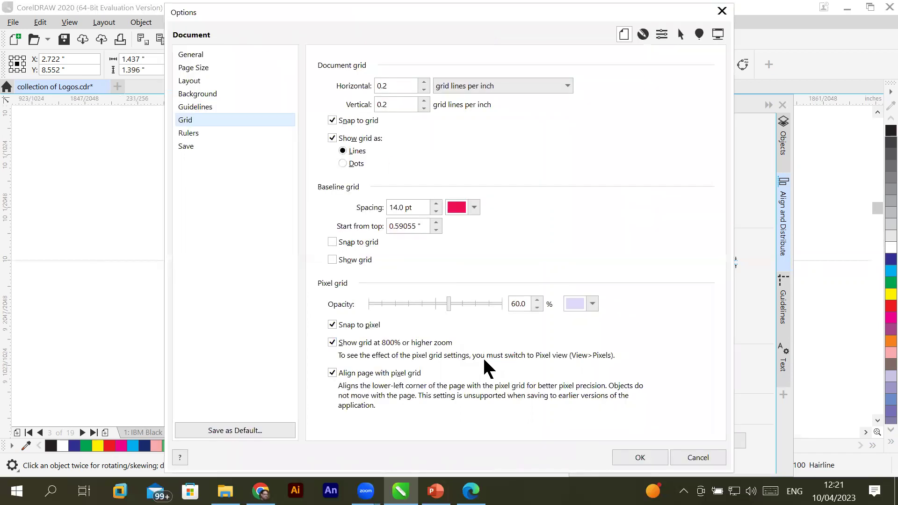
click(366, 122)
click(347, 121)
click(343, 163)
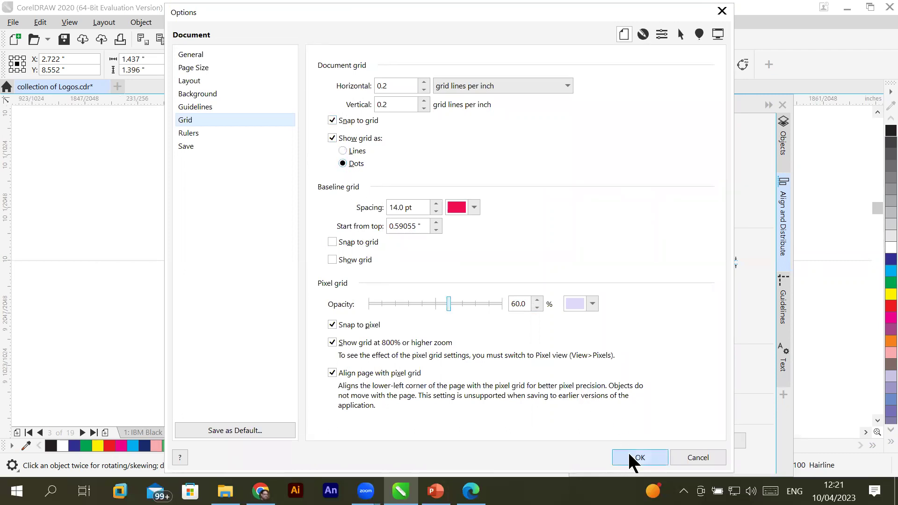
click(634, 460)
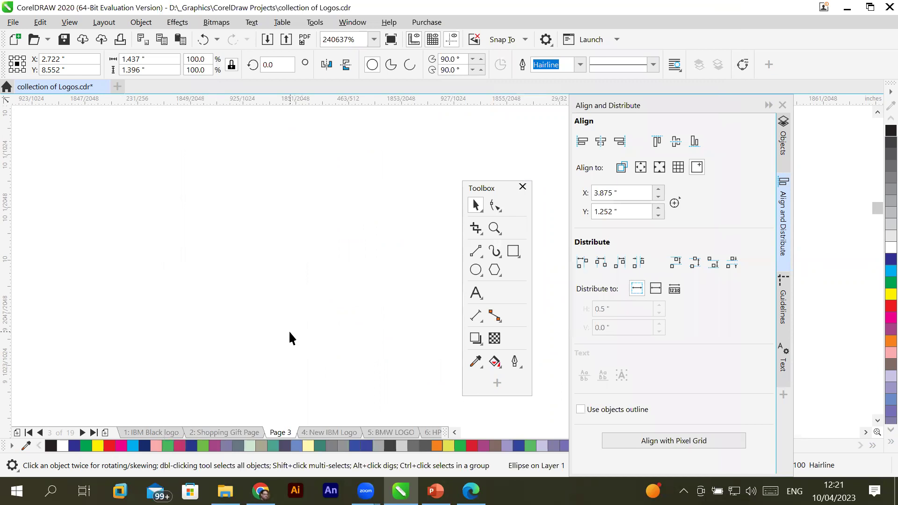
Step: Zoom out from 4000% to 62% so the page border and circle are visible
scroll(290, 338, down, 4)
scroll(290, 337, down, 4)
scroll(290, 338, down, 4)
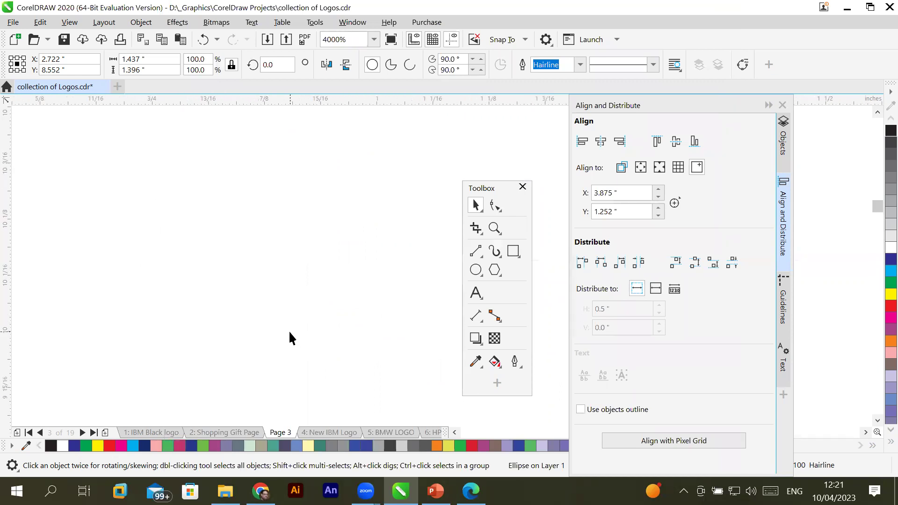
scroll(290, 338, down, 4)
scroll(290, 337, down, 3)
scroll(308, 372, up, 2)
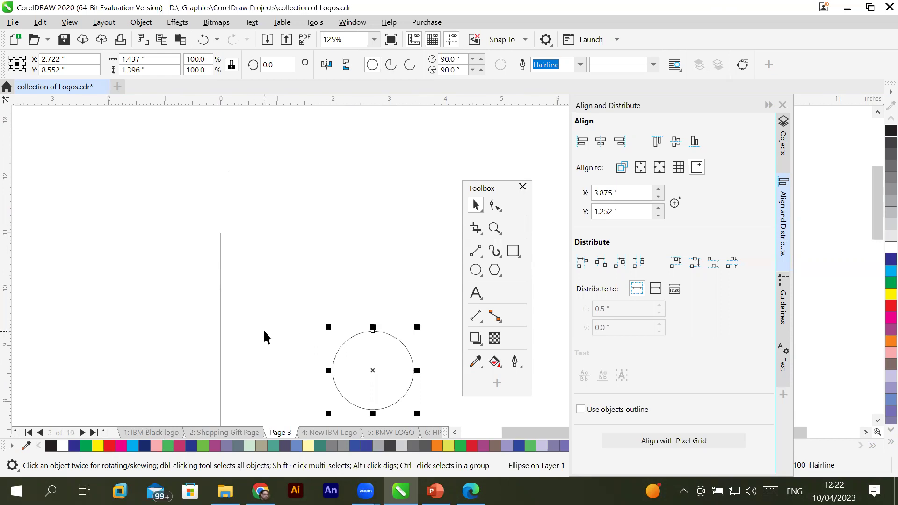
scroll(263, 329, up, 2)
scroll(266, 331, up, 4)
scroll(364, 309, up, 2)
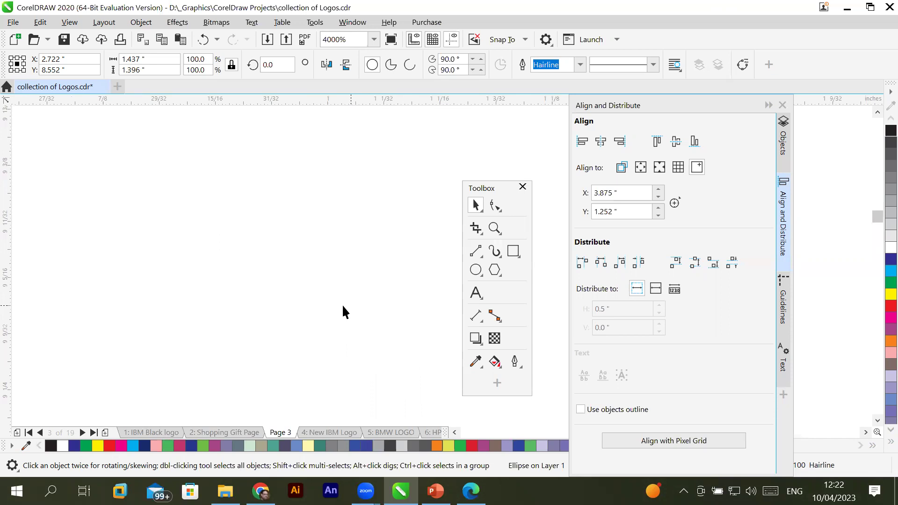
scroll(335, 303, down, 4)
scroll(337, 305, down, 2)
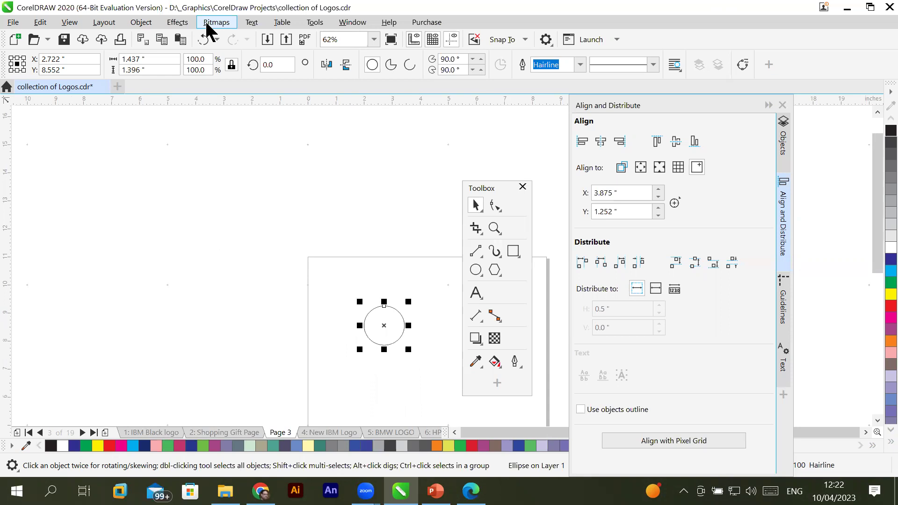
Step: Switch the document grid display to lines in Grid Setup
right_click(237, 100)
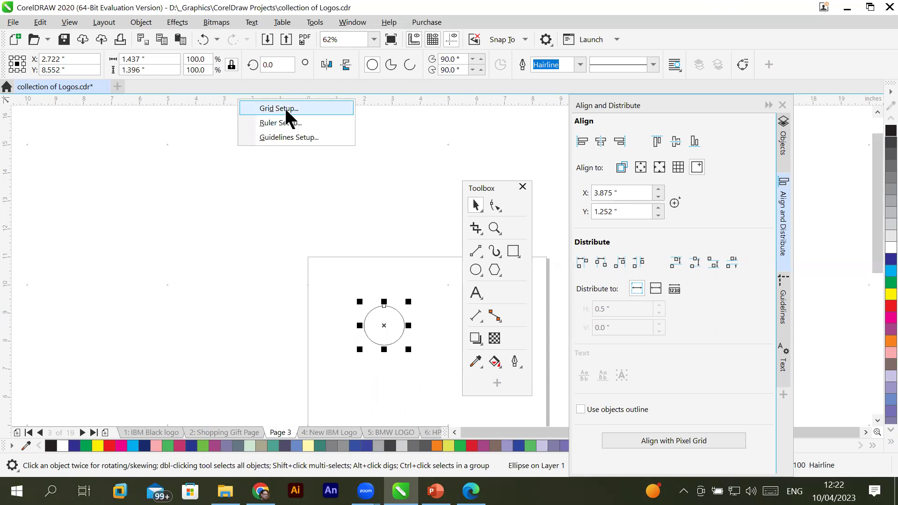
click(285, 109)
click(358, 154)
click(636, 458)
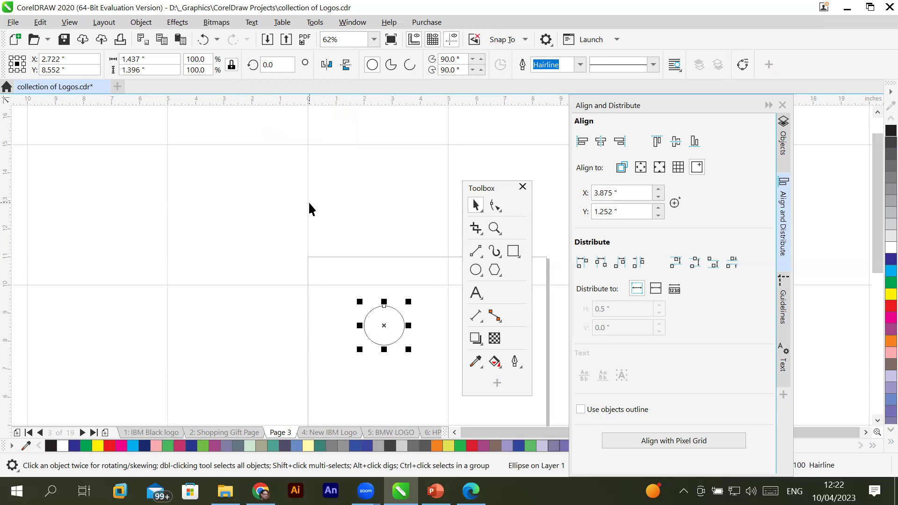
Step: Set the horizontal document grid to 0.5 grid lines per inch
right_click(347, 100)
click(367, 109)
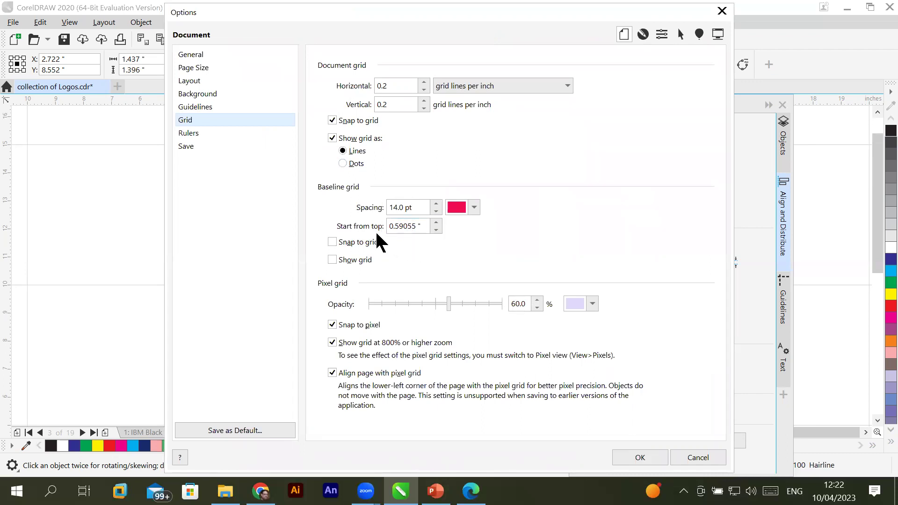
click(405, 88)
click(425, 83)
click(423, 89)
click(424, 88)
click(423, 88)
text(0.5)
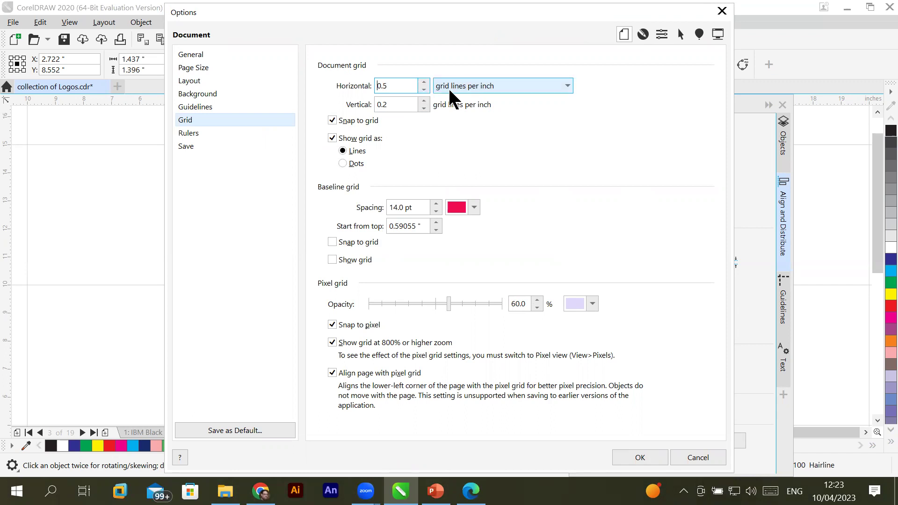
click(462, 85)
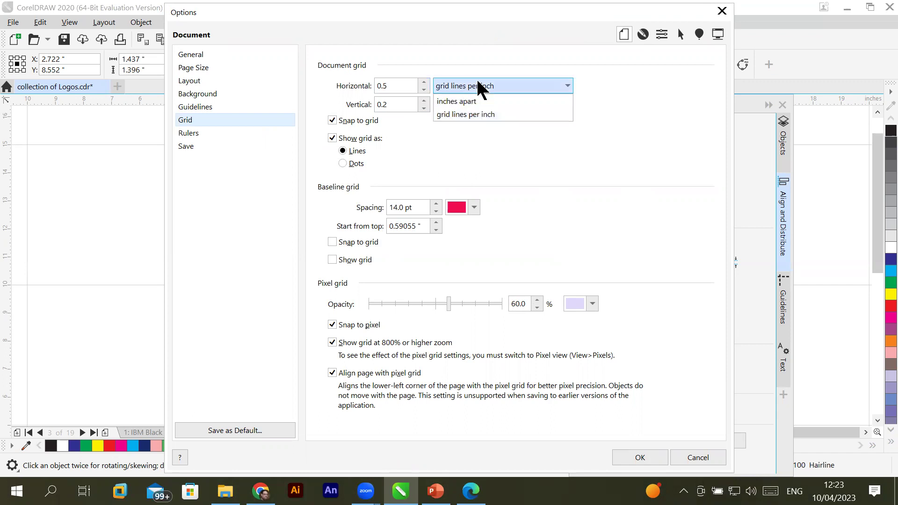
click(488, 112)
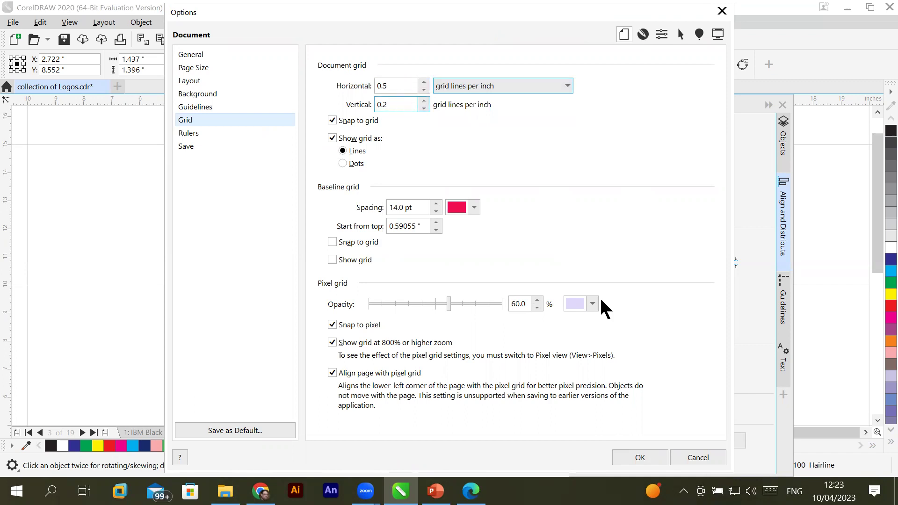
click(637, 456)
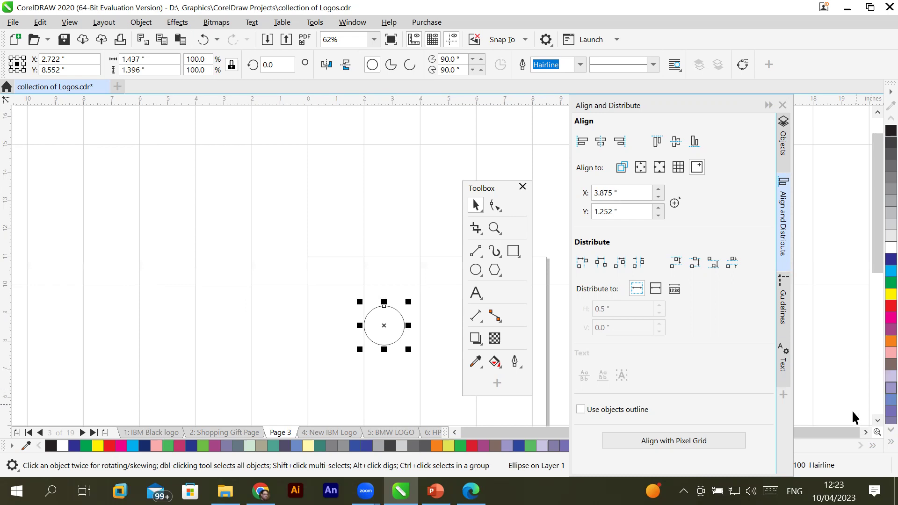
Step: Lower the vertical document grid from 0.2 to 0.1 grid lines per inch
click(878, 420)
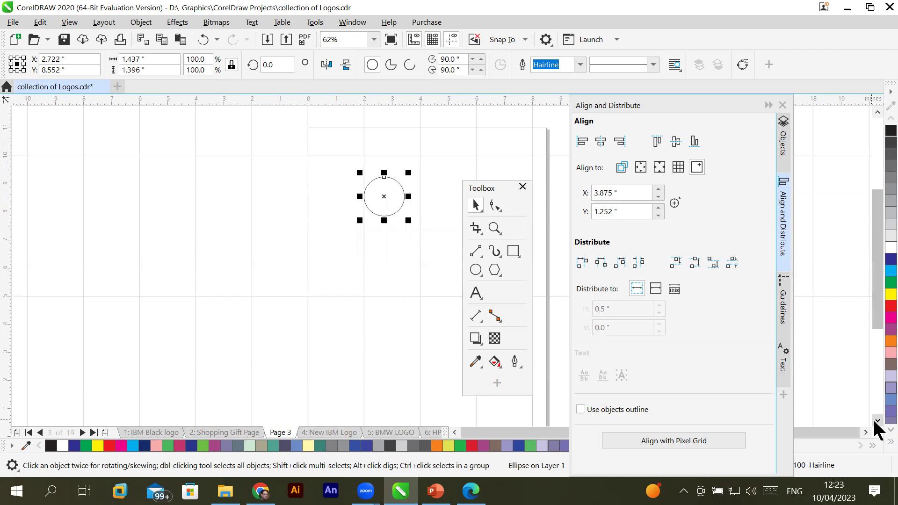
click(878, 420)
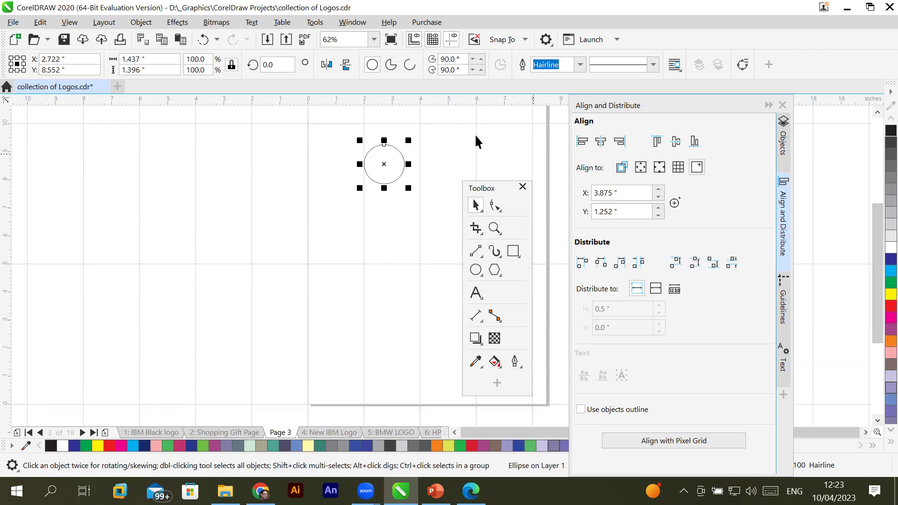
right_click(429, 98)
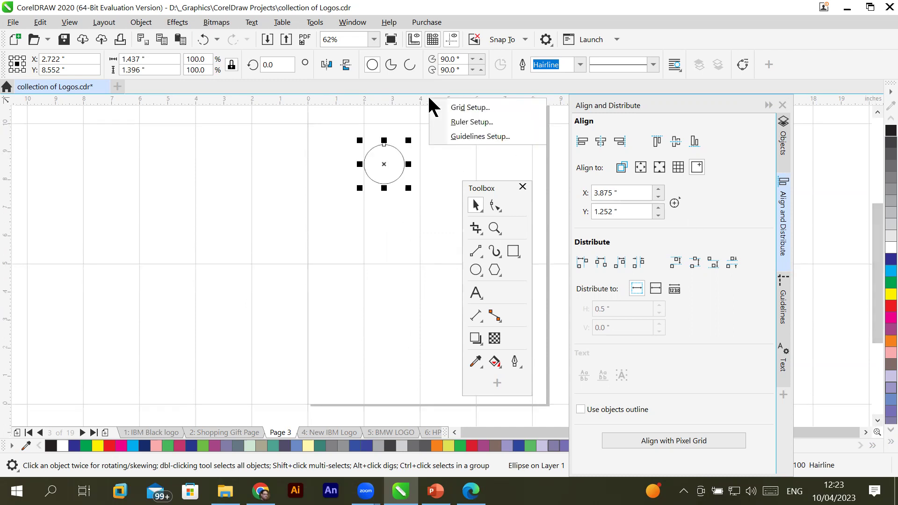
click(452, 106)
click(412, 227)
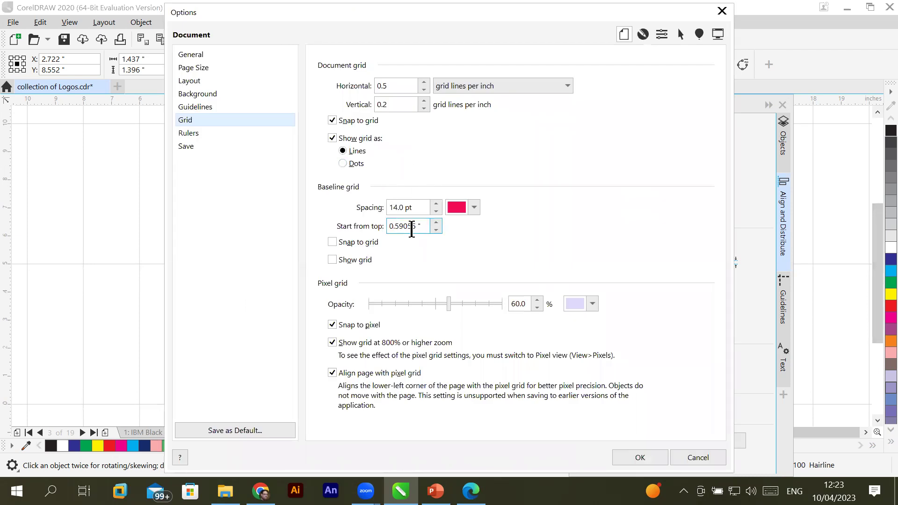
click(409, 86)
click(415, 105)
click(423, 109)
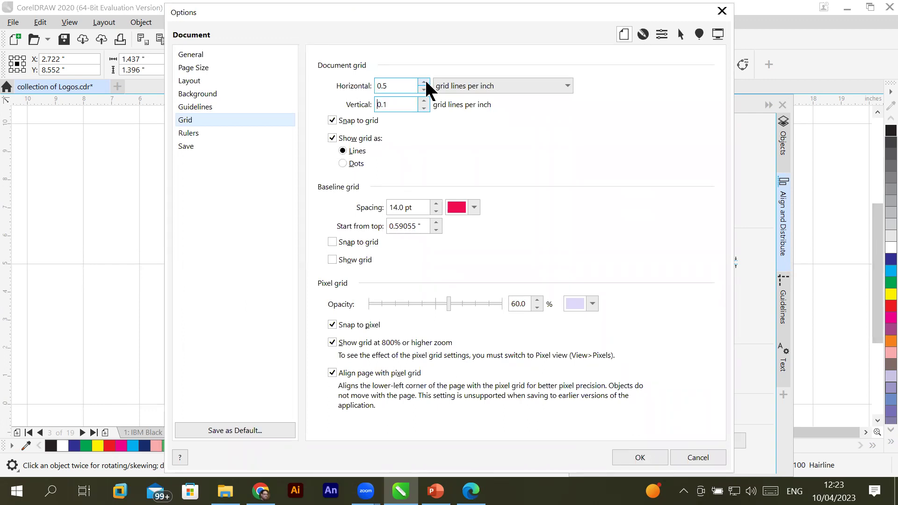
click(639, 458)
scroll(361, 345, down, 2)
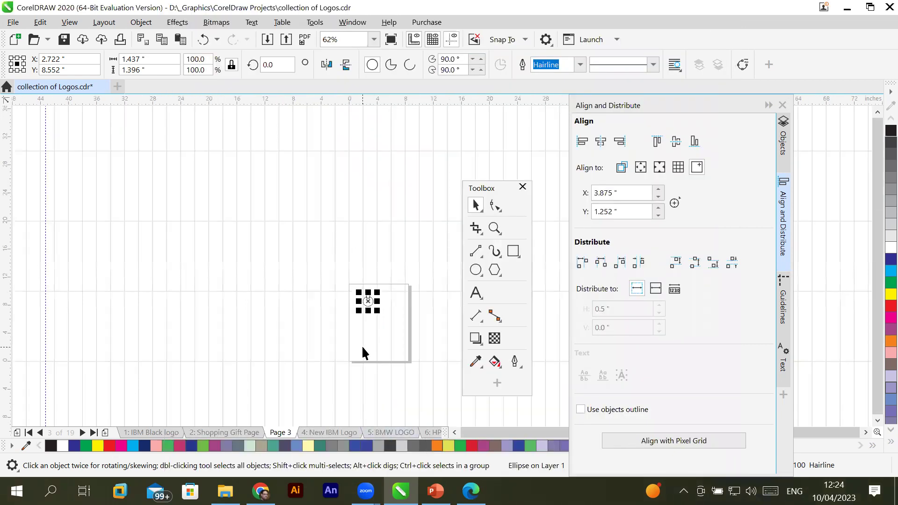
scroll(383, 322, up, 2)
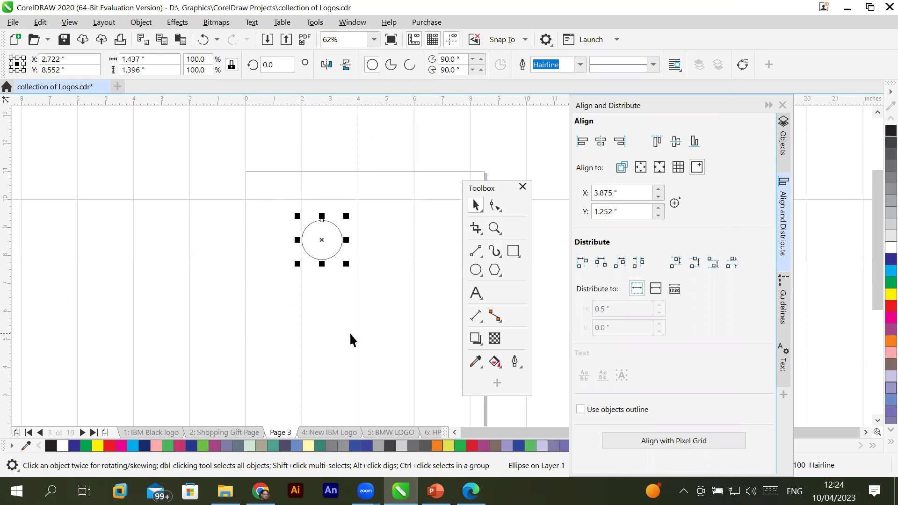
Step: Reduce the vertical grid frequency further to 0.005 grid lines per inch
click(877, 421)
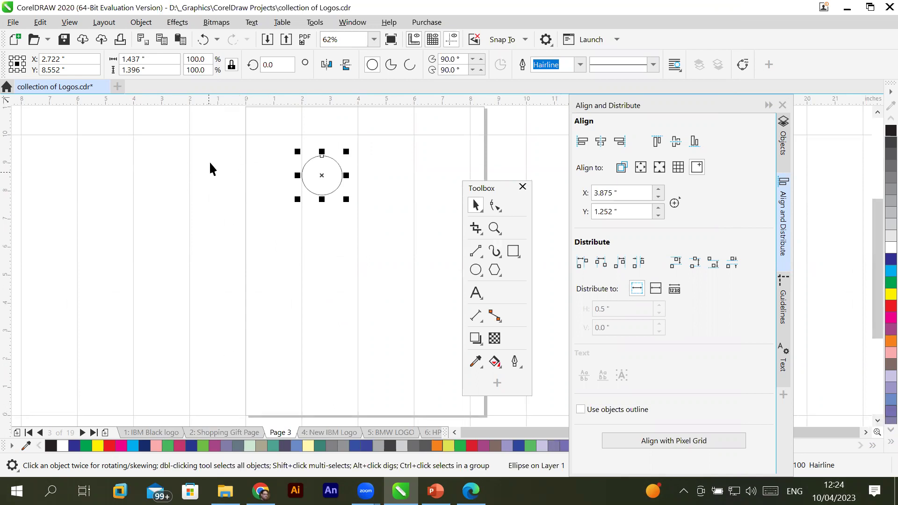
right_click(325, 104)
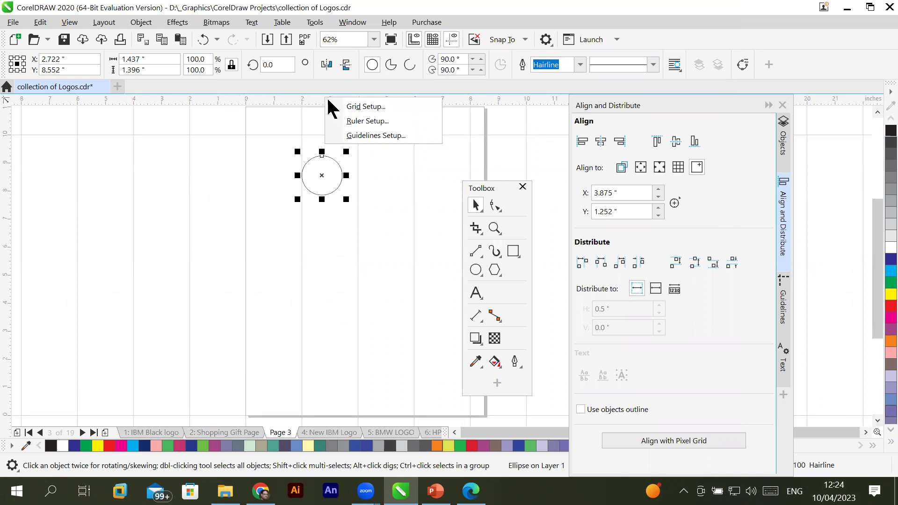
key(Escape)
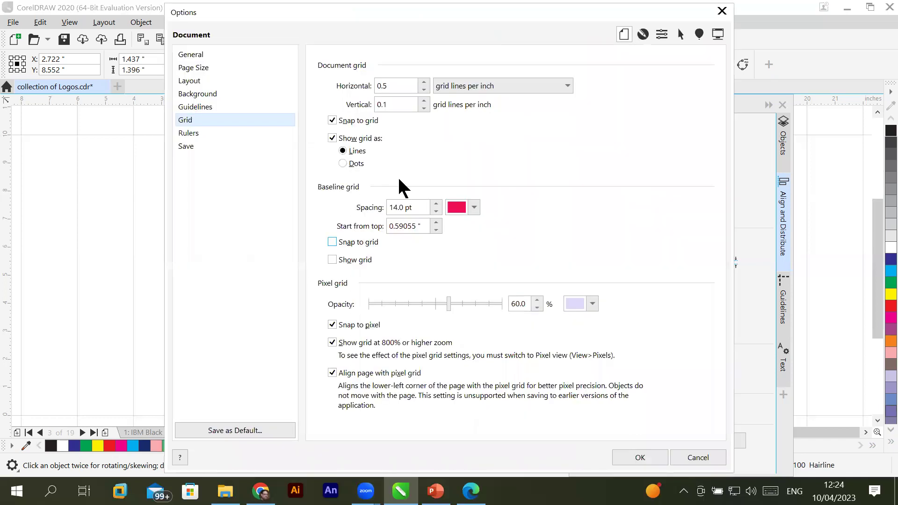
click(424, 108)
click(621, 452)
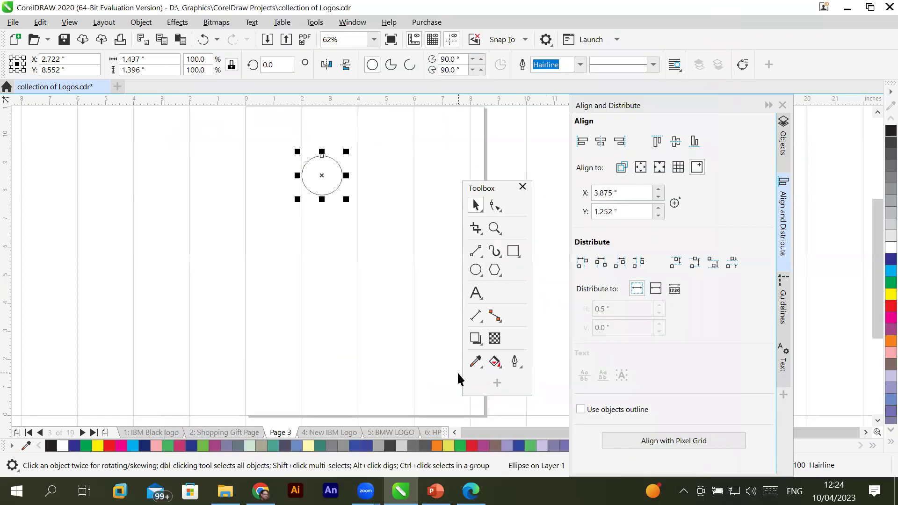
Step: Zoom out, zoom to the selected circle with Shift+F2, then zoom back to 62%
scroll(367, 299, down, 2)
scroll(367, 308, down, 1)
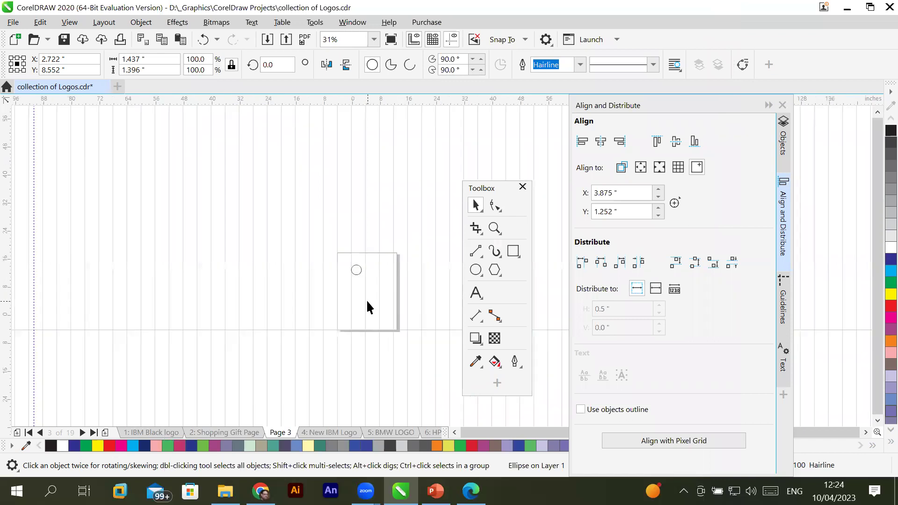
scroll(366, 308, down, 1)
scroll(280, 299, left, 2)
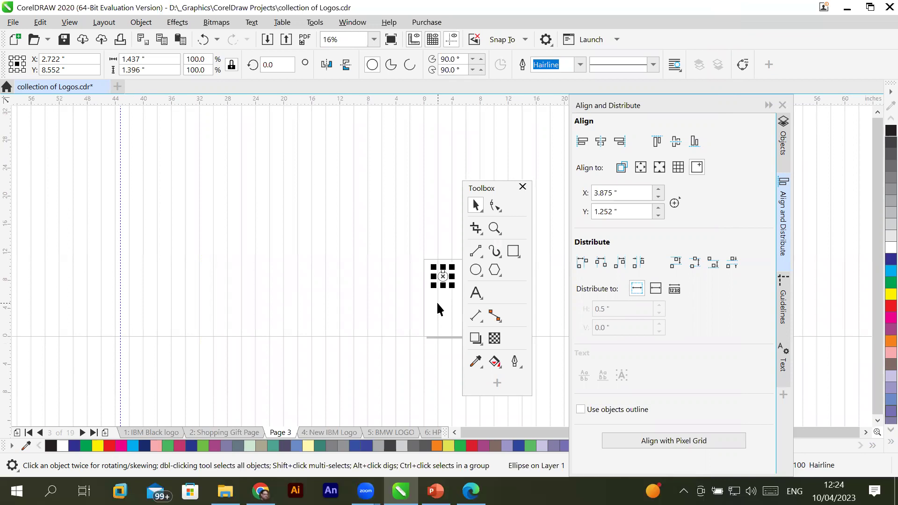
key(shift+F2)
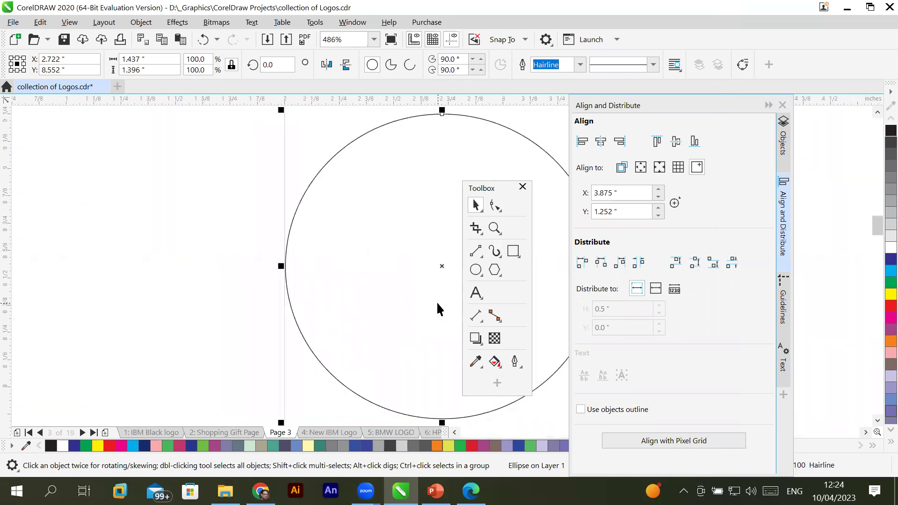
scroll(351, 218, down, 2)
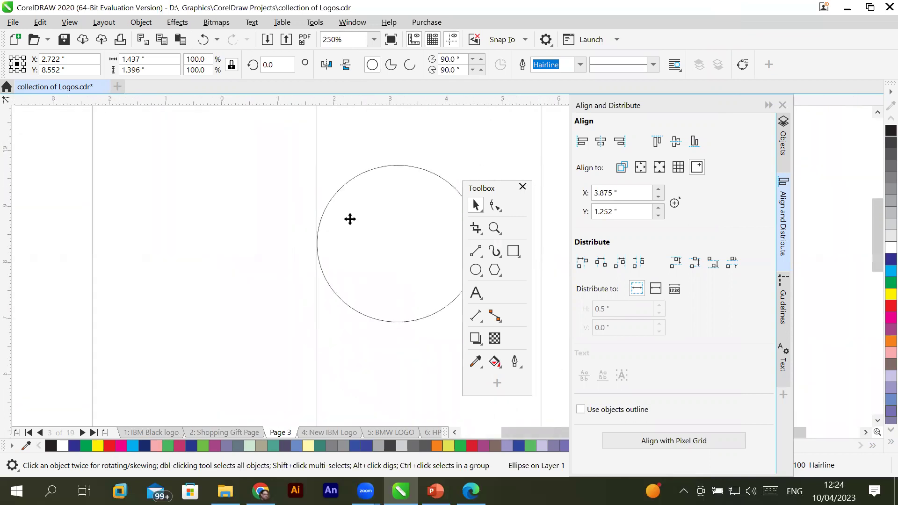
scroll(350, 219, down, 2)
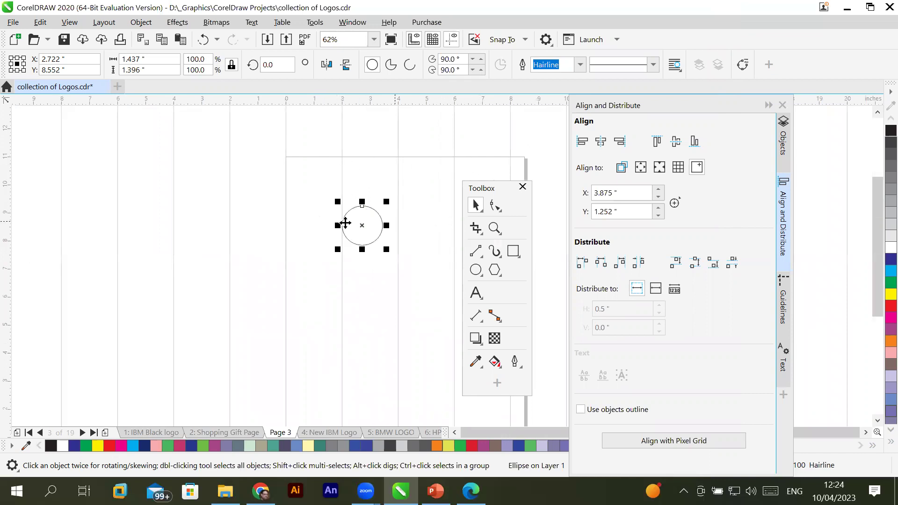
Step: Move the circle left, form a three-circle right column, and fill that column red
mouse_move(351, 216)
mouse_down()
mouse_move(304, 183)
mouse_move(314, 234)
mouse_move(305, 357)
mouse_up()
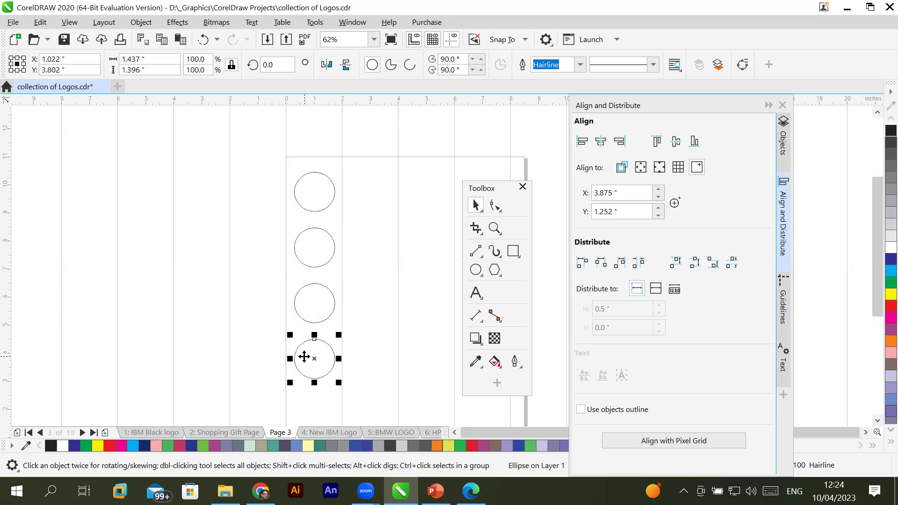
mouse_move(272, 179)
mouse_down()
mouse_move(336, 375)
mouse_move(350, 387)
mouse_move(437, 344)
mouse_up()
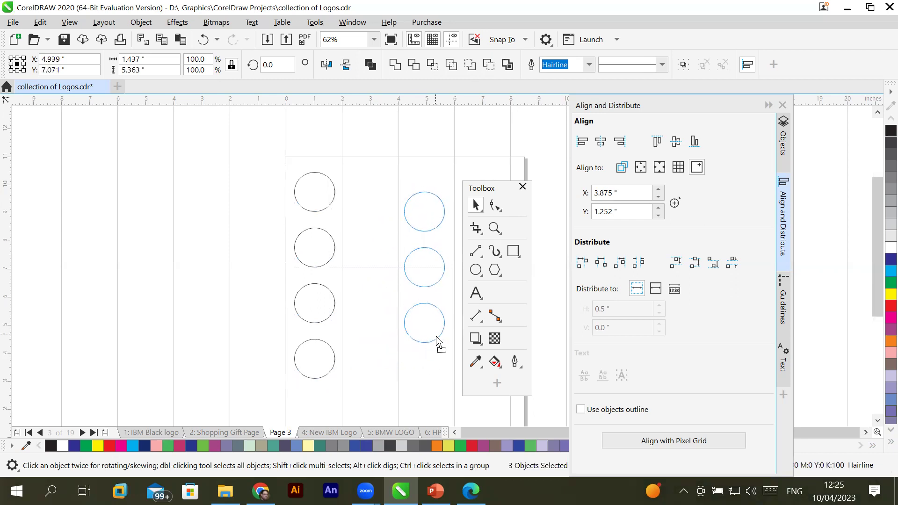
drag(438, 343, 385, 346)
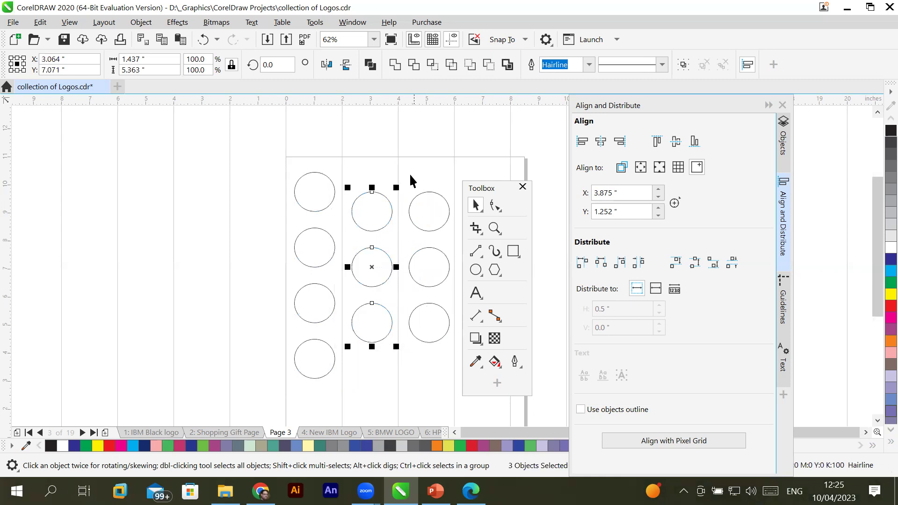
drag(408, 159, 448, 375)
drag(407, 171, 451, 363)
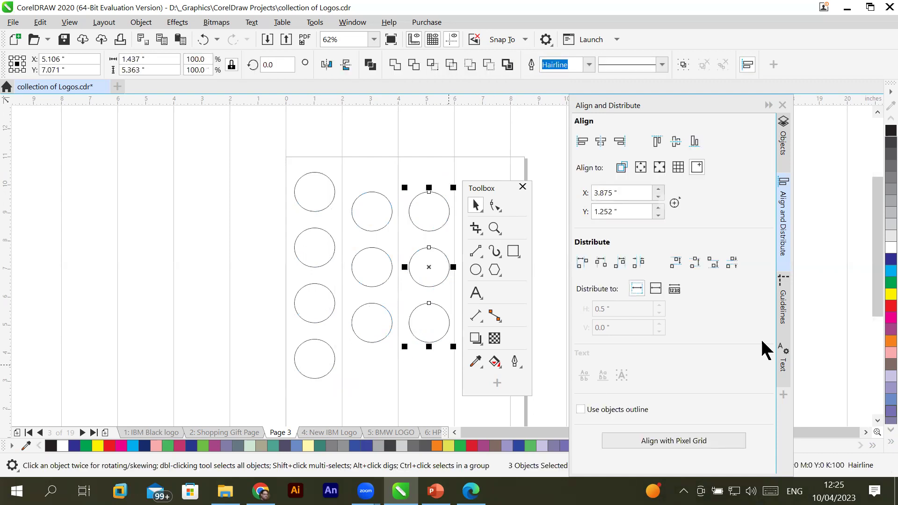
click(891, 305)
Step: Fill the three middle circles green and the four left-column circles dark blue
drag(340, 169, 364, 305)
drag(402, 366, 402, 367)
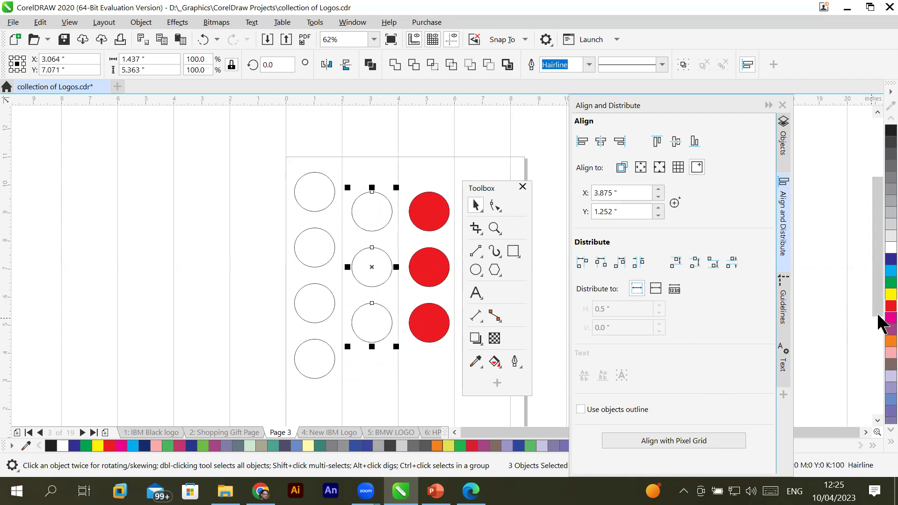
click(892, 283)
mouse_move(274, 158)
mouse_down()
mouse_move(327, 368)
mouse_move(340, 388)
mouse_up()
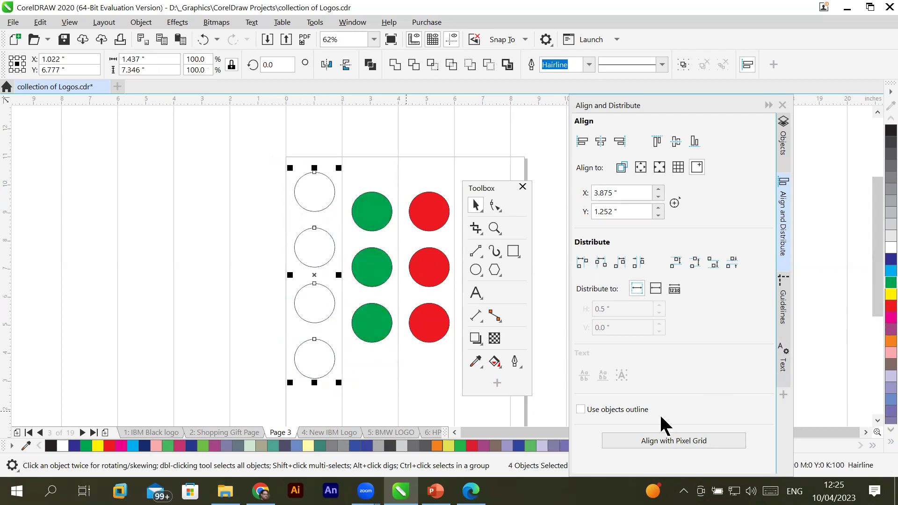
click(892, 259)
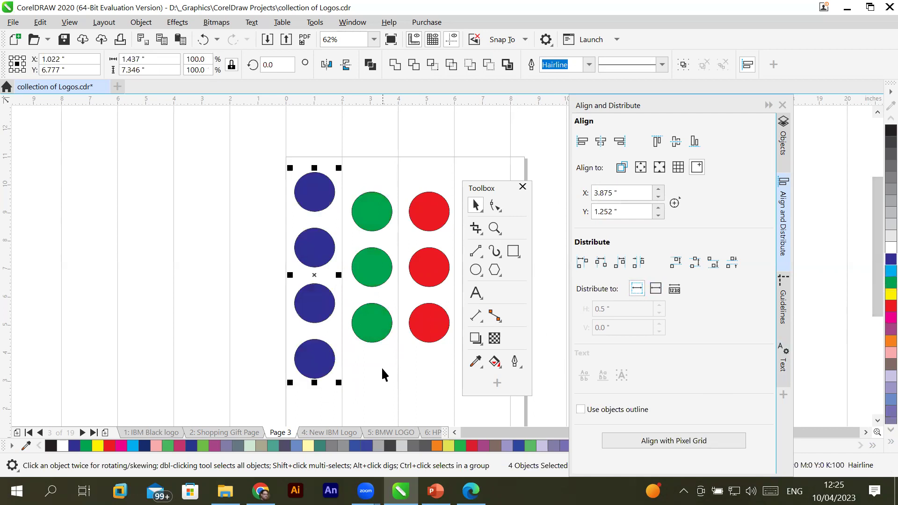
click(381, 382)
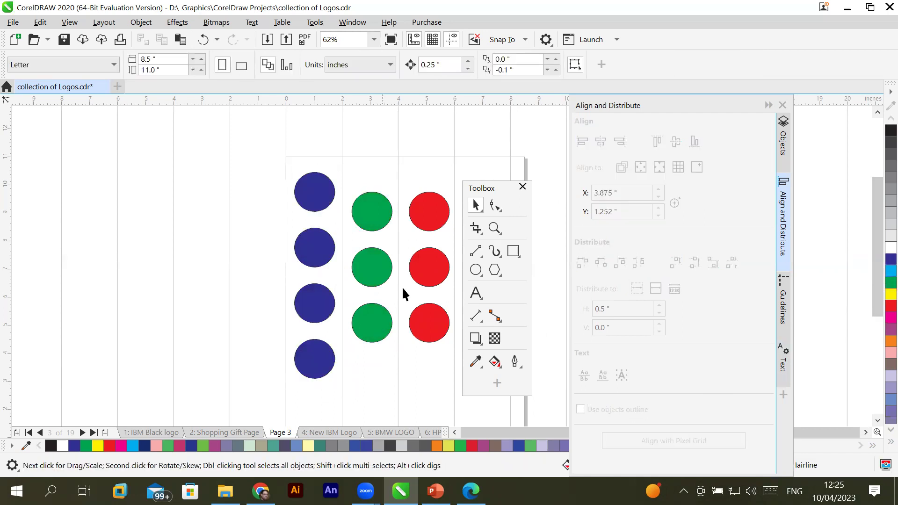
right_click(415, 100)
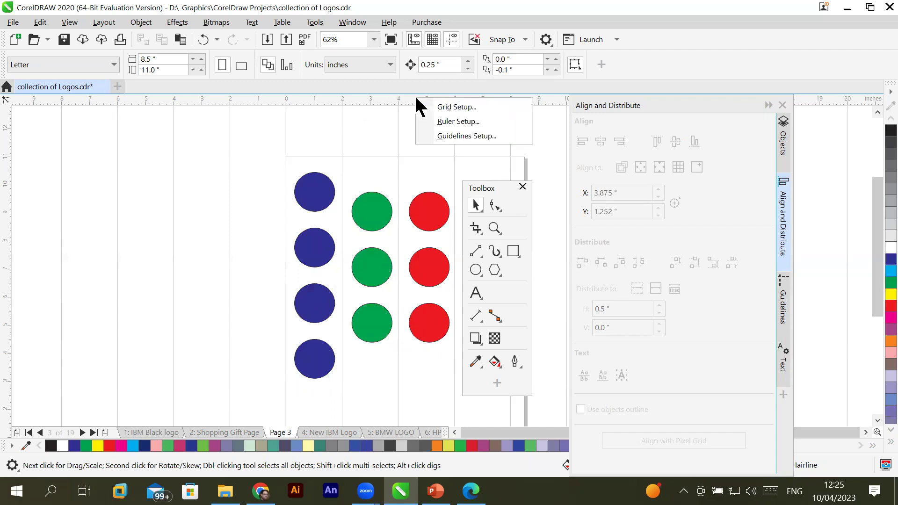
click(448, 121)
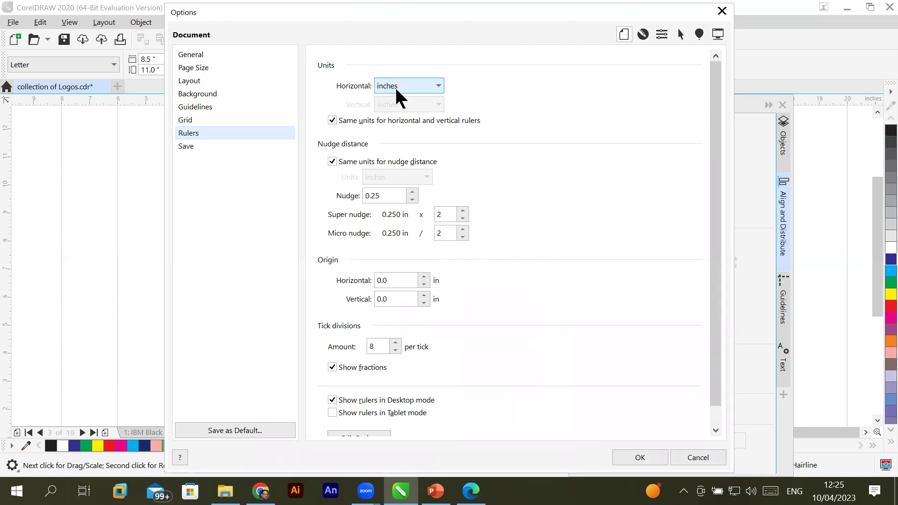
click(330, 120)
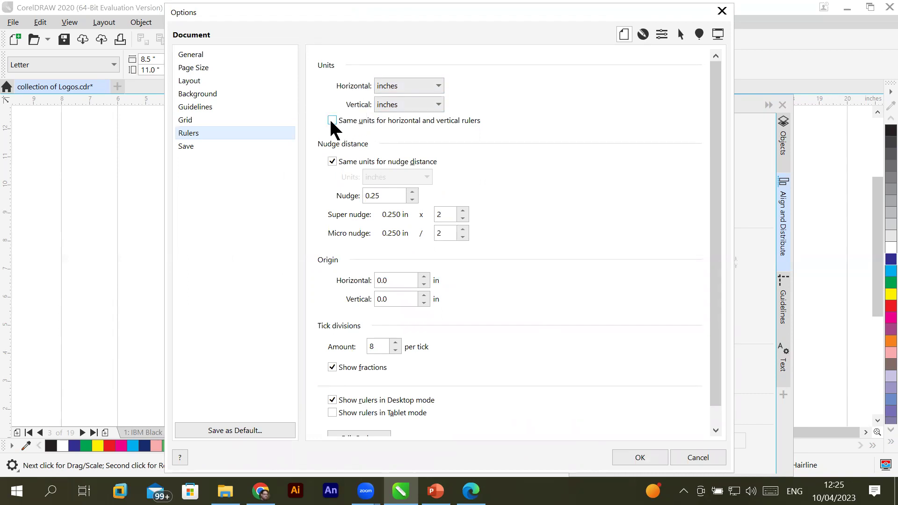
click(418, 108)
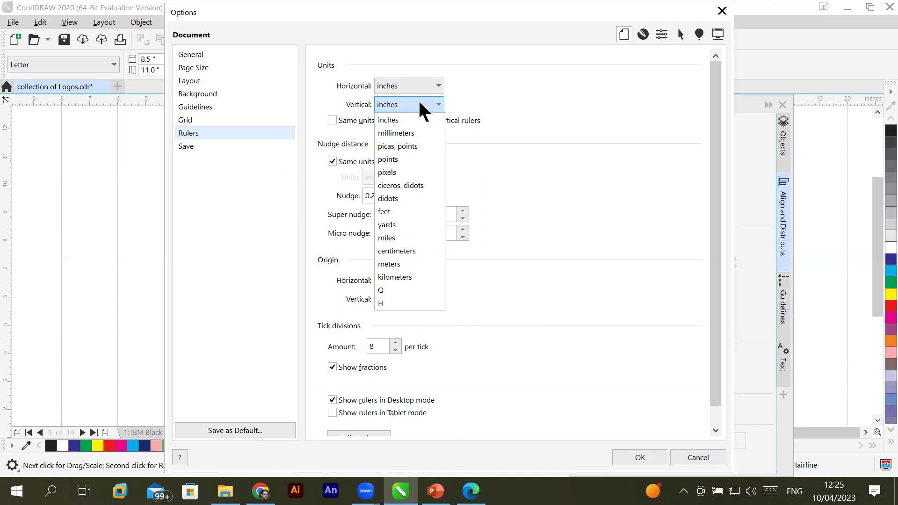
click(485, 81)
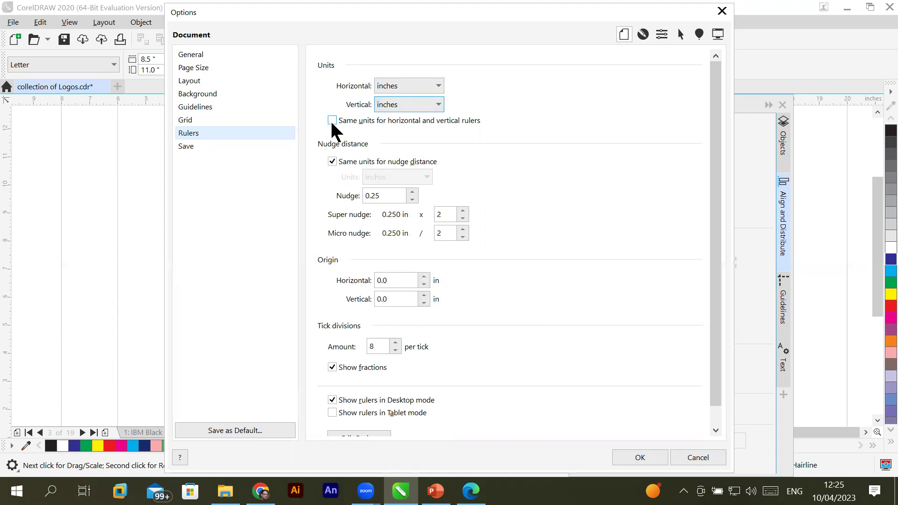
click(333, 121)
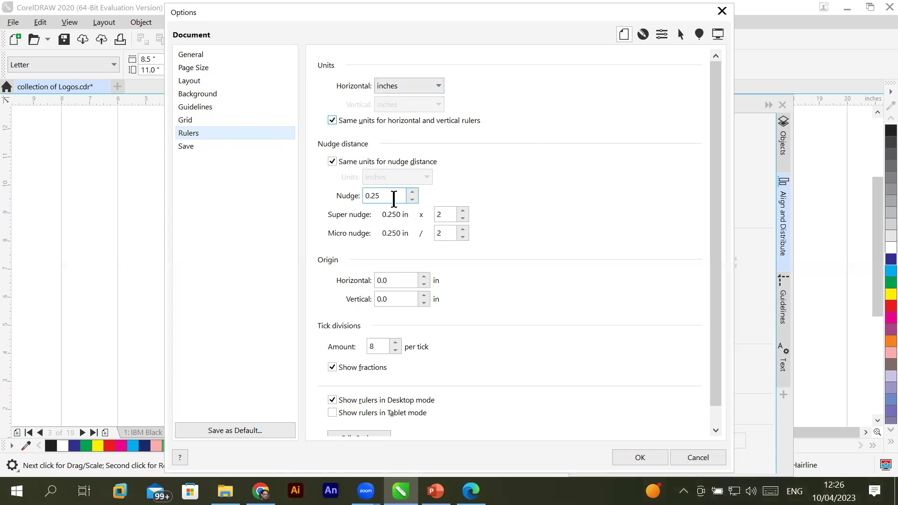
drag(395, 196, 360, 199)
click(383, 196)
drag(449, 214, 424, 216)
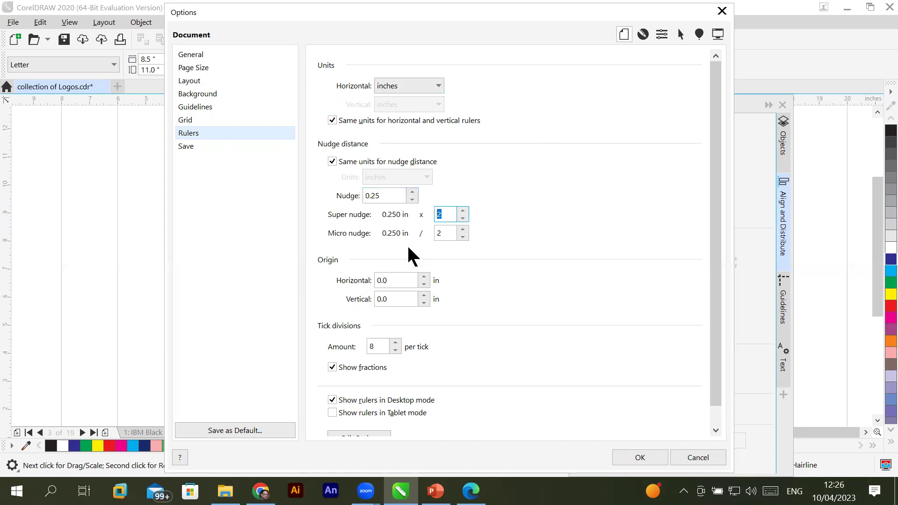
drag(453, 233, 438, 233)
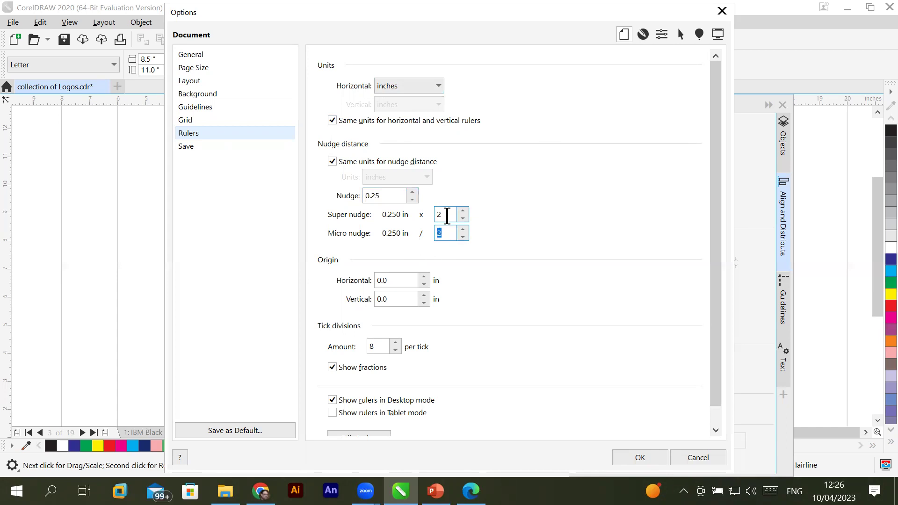
drag(448, 215, 411, 219)
key(Return)
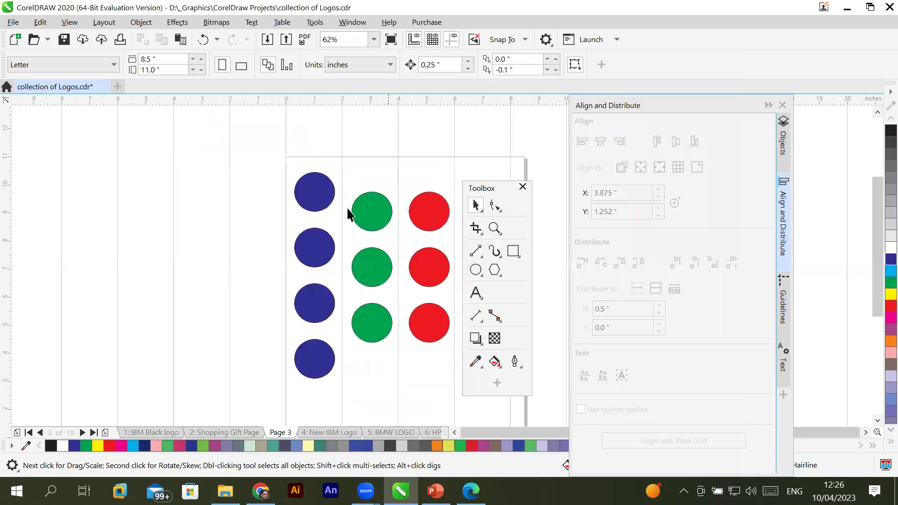
drag(260, 140, 338, 387)
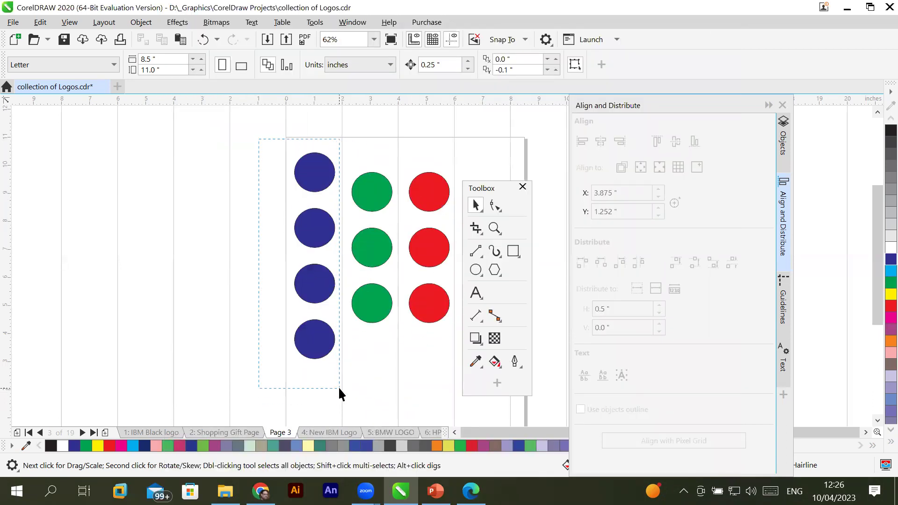
key(Left)
key(Left)
key(Left)
key(Left)
key(Left)
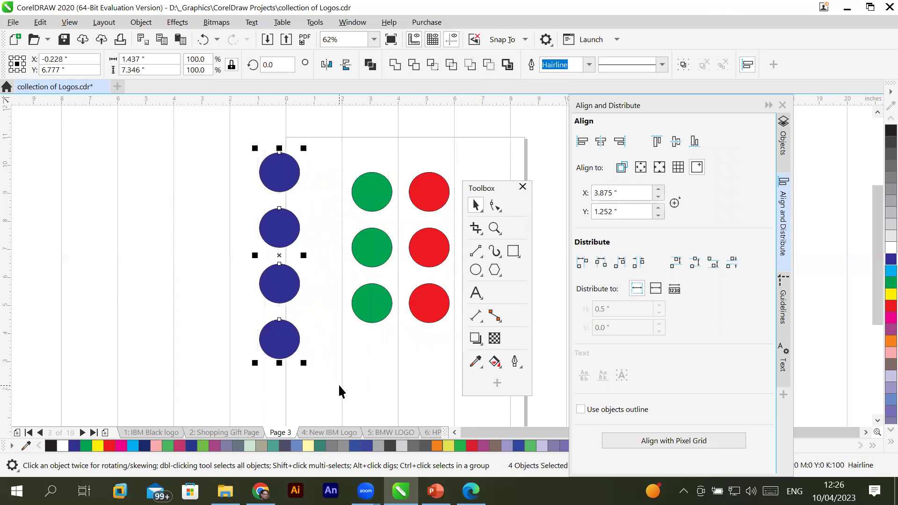
key(Left)
key(Left)
key(Left)
key(Left)
key(Left)
key(Left)
key(Left)
key(Right)
key(Right)
key(Right)
key(Right)
key(Right)
key(Right)
key(Right)
key(Right)
key(Right)
key(Right)
key(Right)
key(Right)
key(Right)
key(Right)
key(Right)
key(Right)
key(Right)
key(Right)
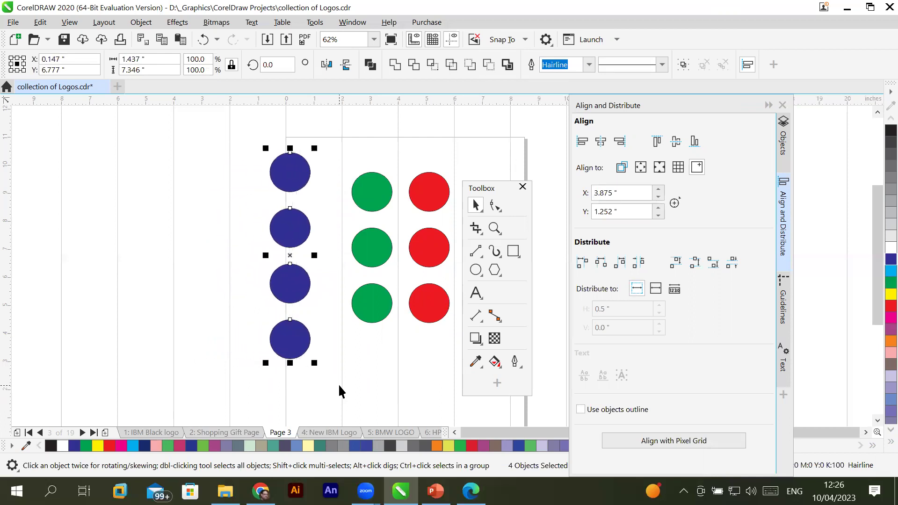
key(Right)
key(Right)
key(Right)
key(Right)
key(Right)
key(Right)
key(Right)
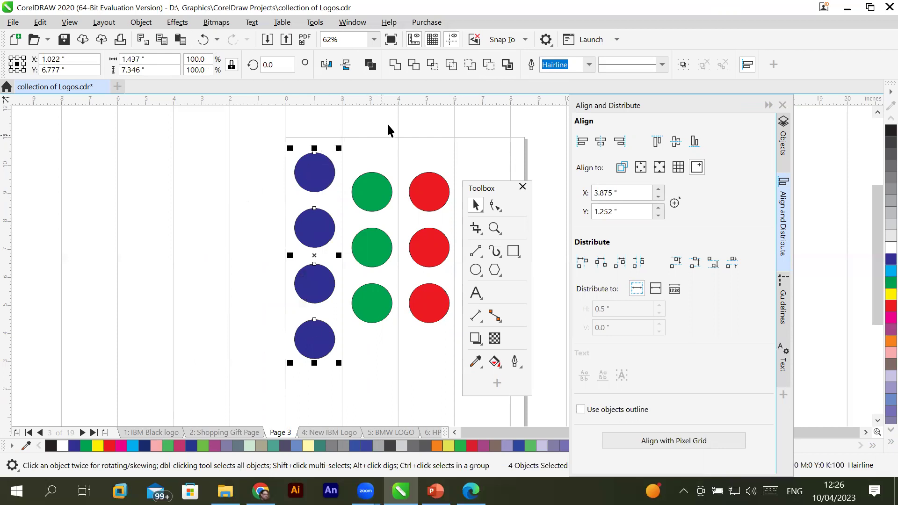
right_click(391, 97)
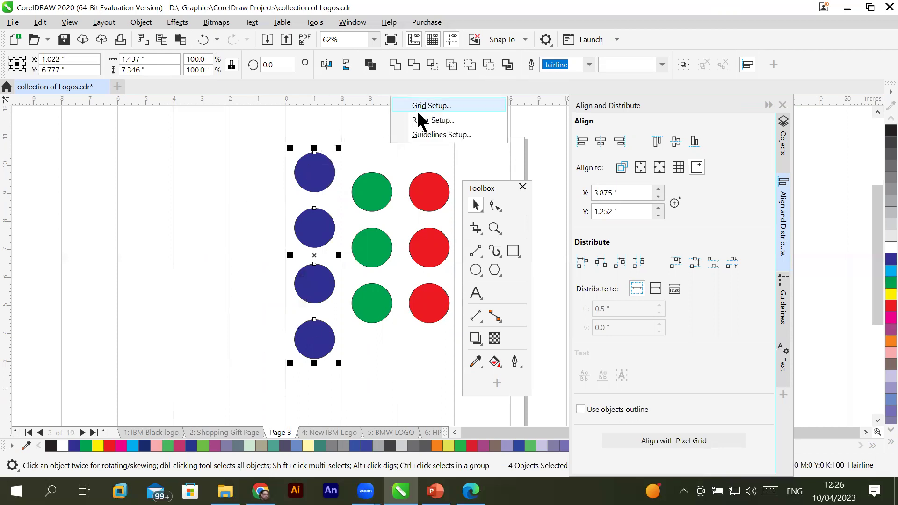
click(435, 136)
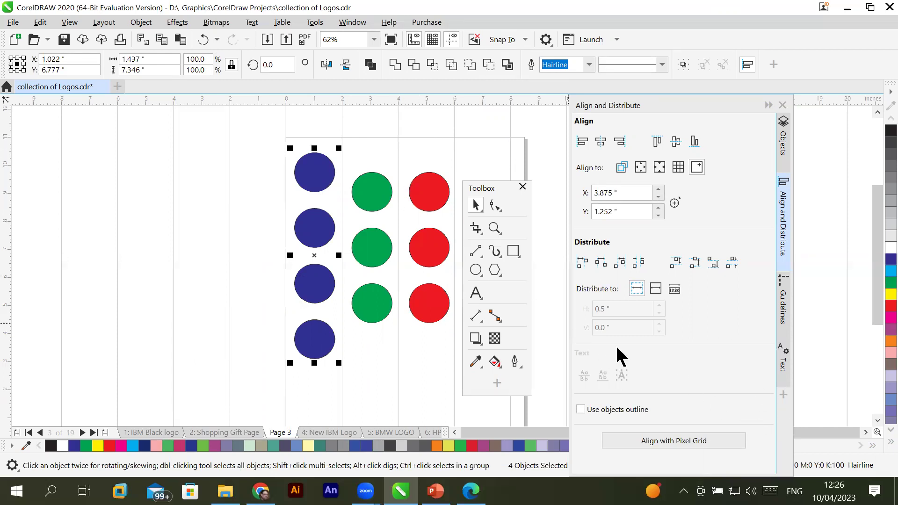
Step: Zoom out and turn off View > Grid > Document Grid behind the circles
click(874, 419)
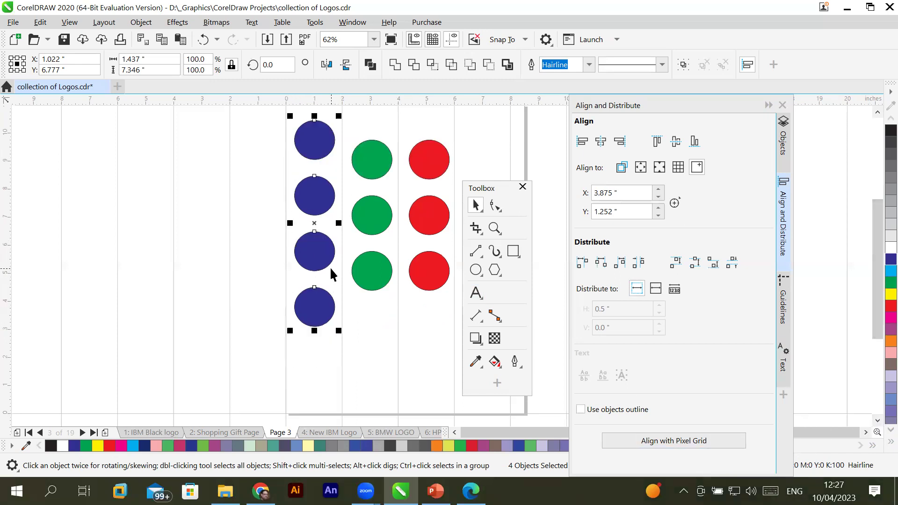
scroll(331, 274, down, 2)
scroll(331, 274, up, 2)
scroll(331, 274, down, 2)
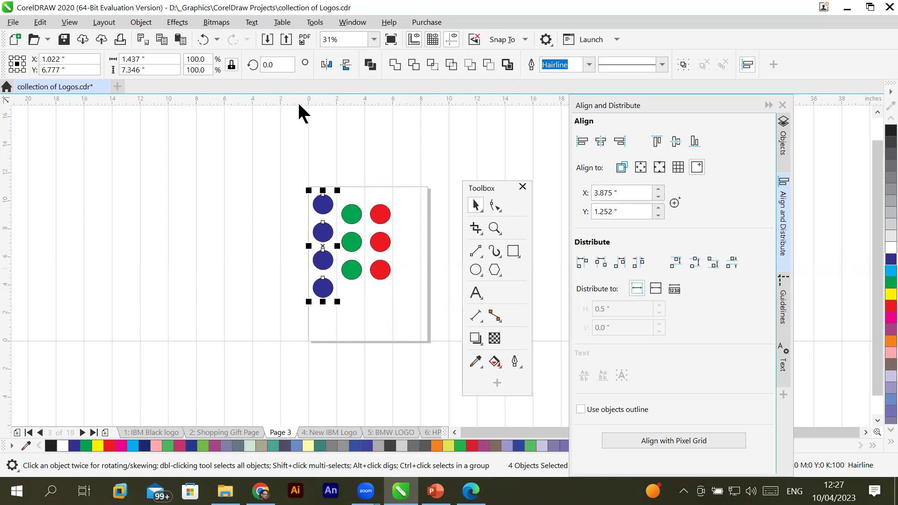
click(71, 24)
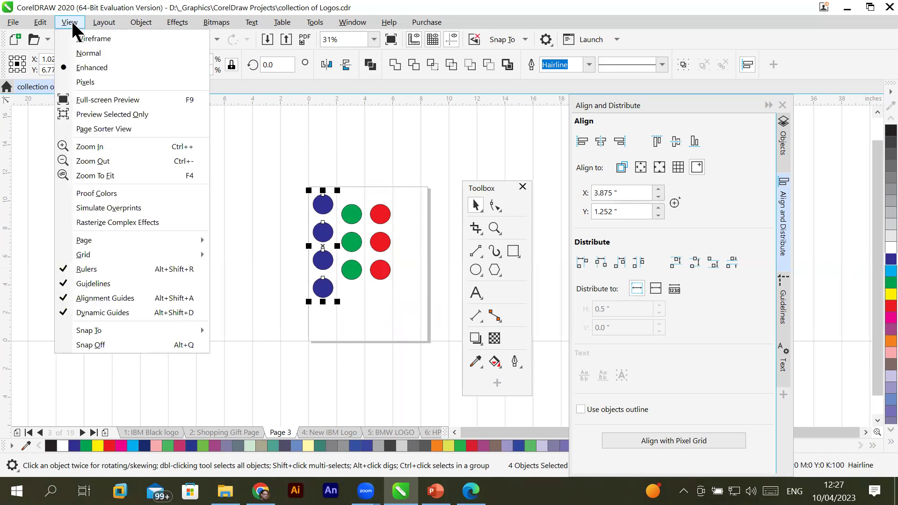
mouse_move(83, 255)
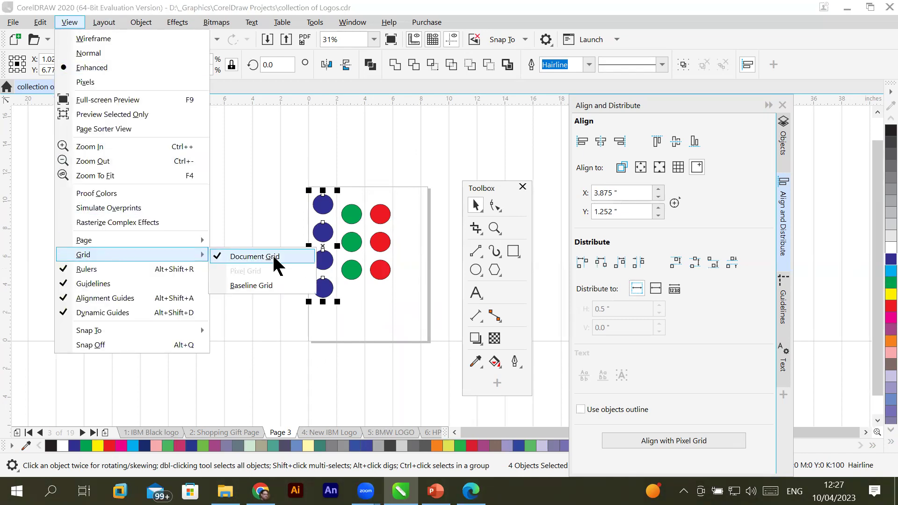
click(275, 257)
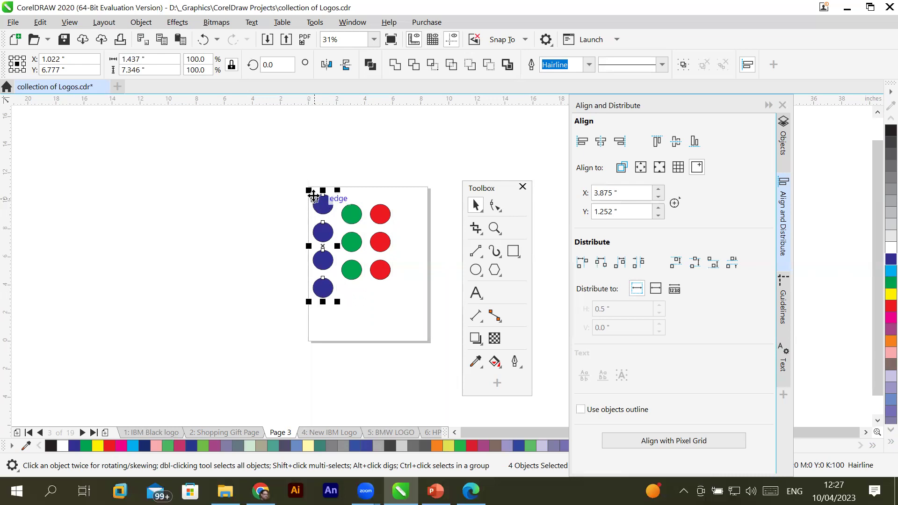
scroll(315, 186, up, 2)
scroll(315, 186, down, 1)
scroll(310, 331, up, 1)
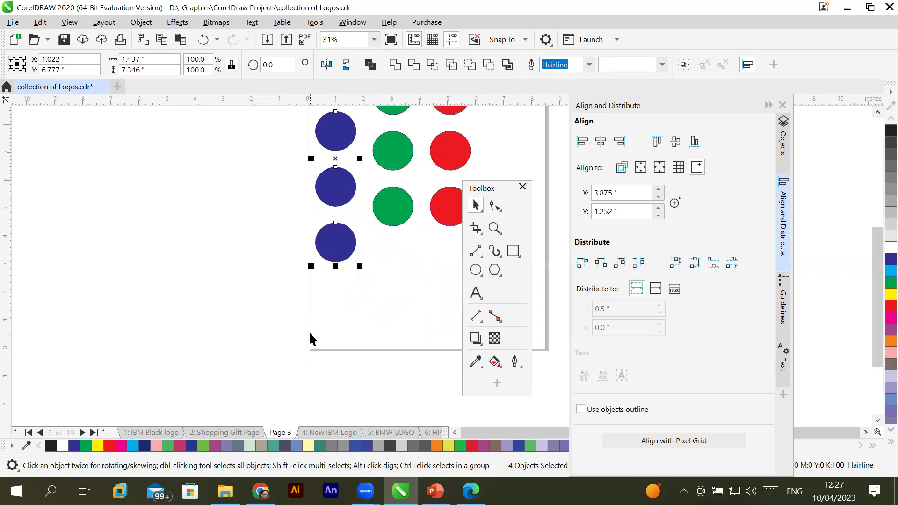
scroll(309, 331, down, 2)
scroll(310, 331, up, 1)
scroll(310, 331, up, 1)
scroll(309, 331, down, 1)
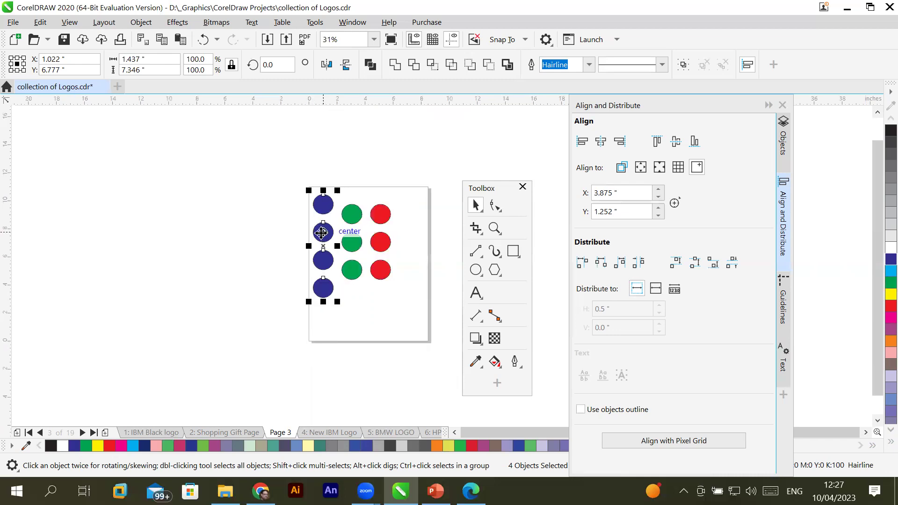
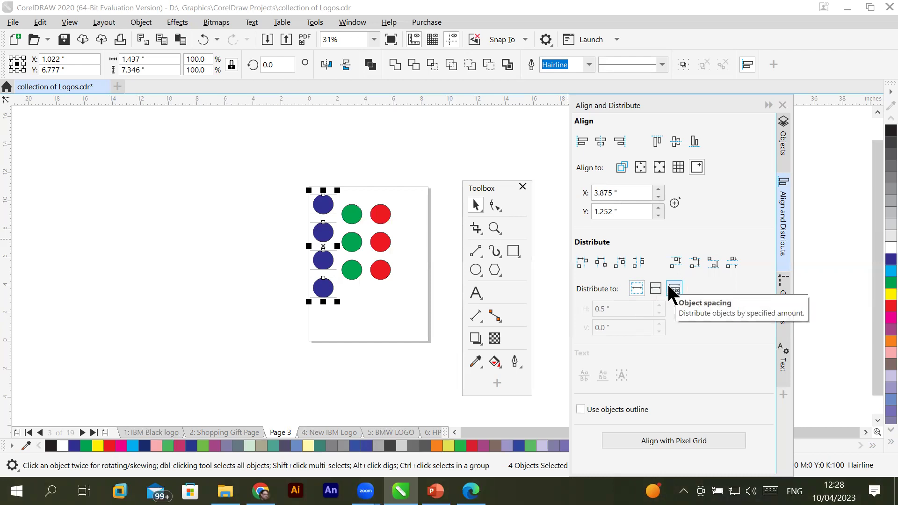
Step: Distribute the blue circles vertically across the full page height, undoing a trial spread of green and red circles
click(655, 290)
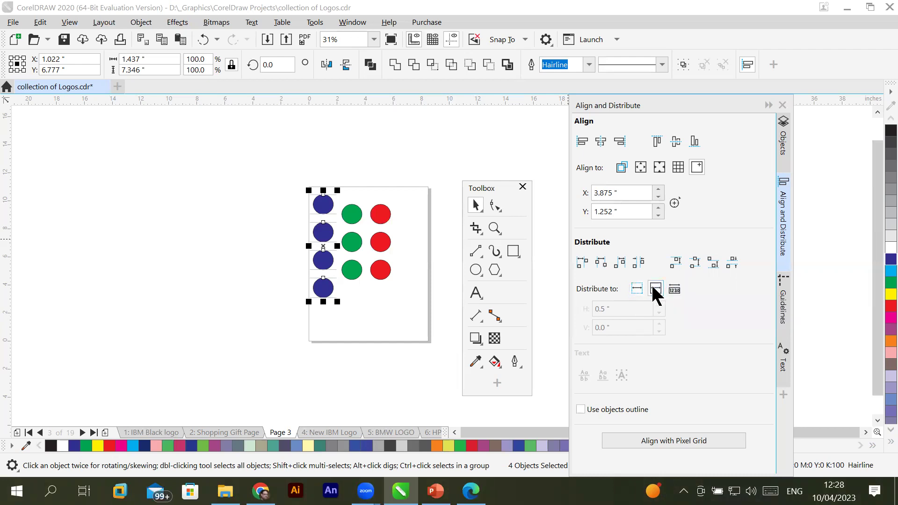
click(730, 266)
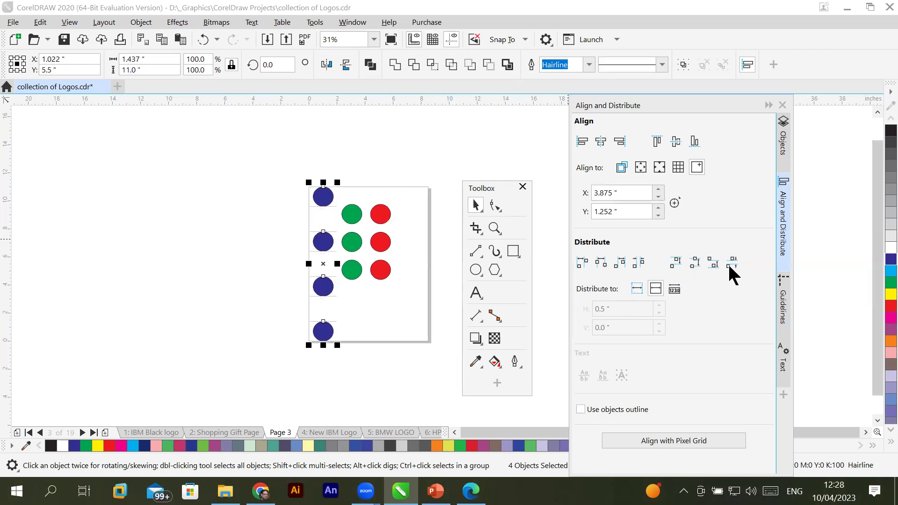
drag(341, 189, 397, 289)
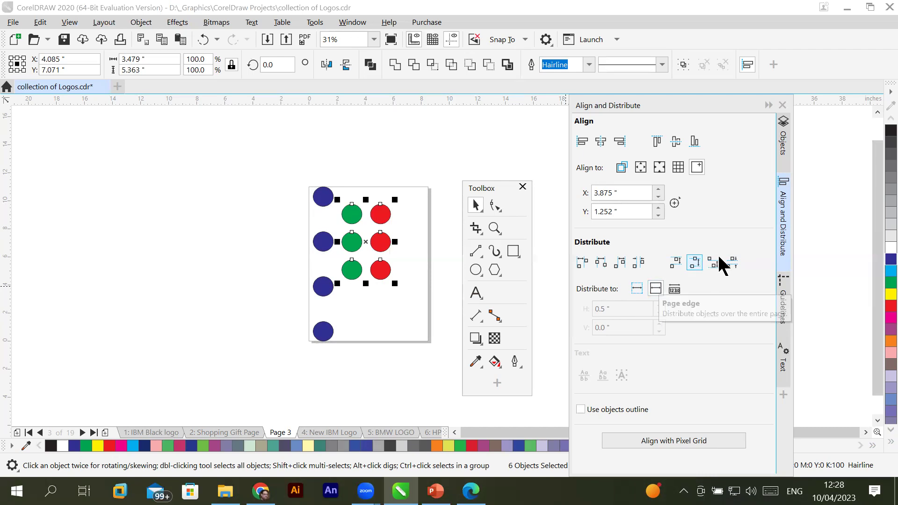
click(733, 264)
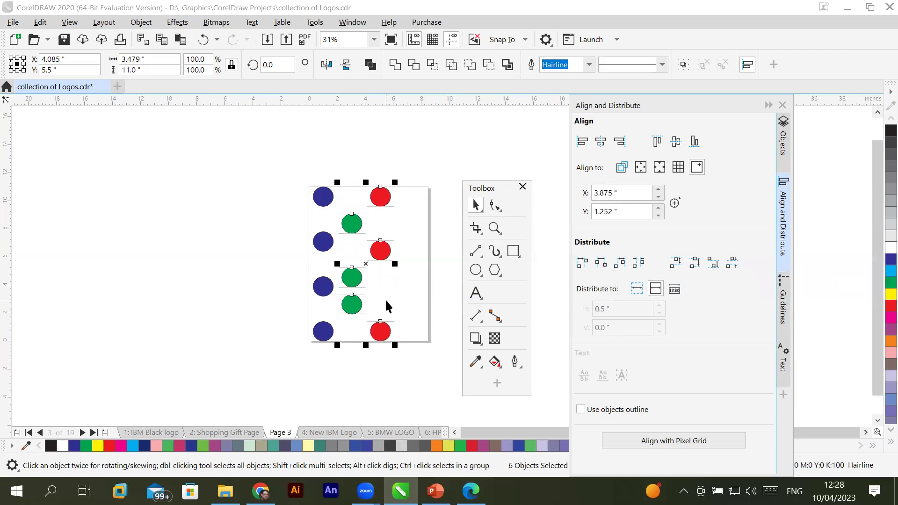
key(ctrl+z)
click(262, 187)
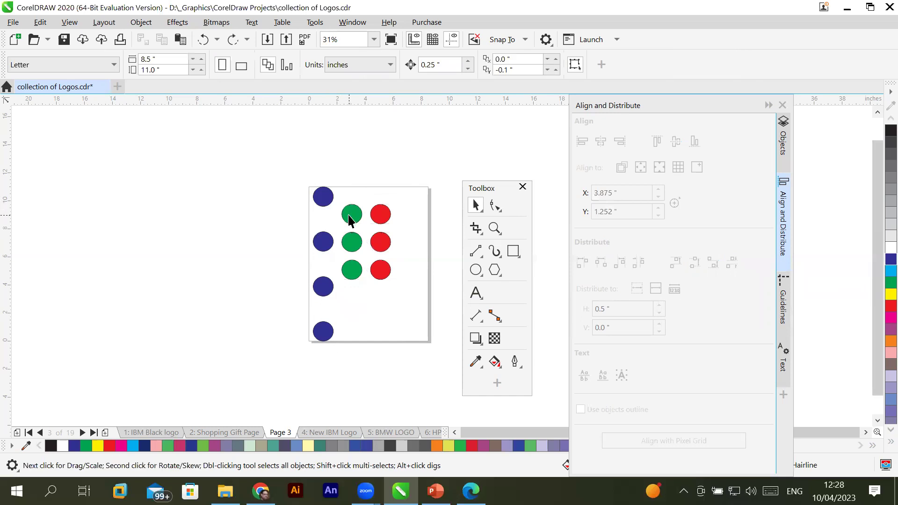
click(352, 209)
shift+click(351, 242)
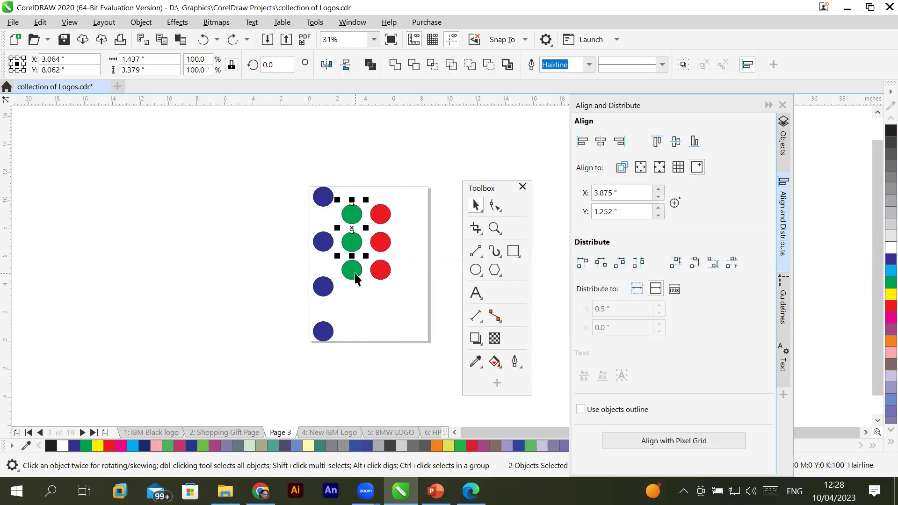
shift+click(352, 274)
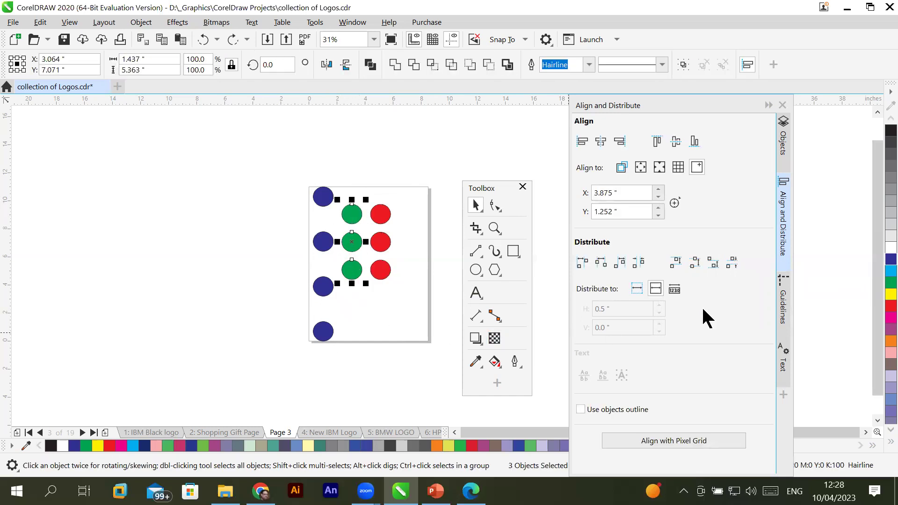
click(656, 289)
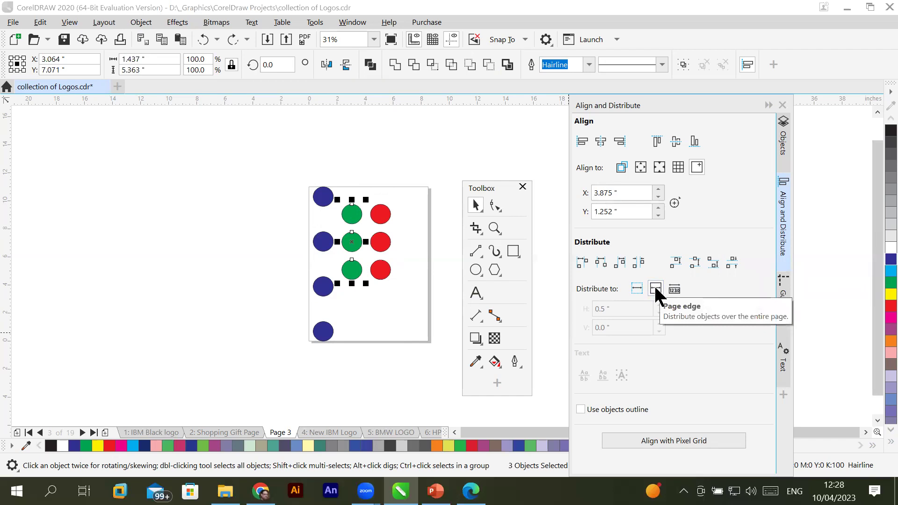
click(675, 261)
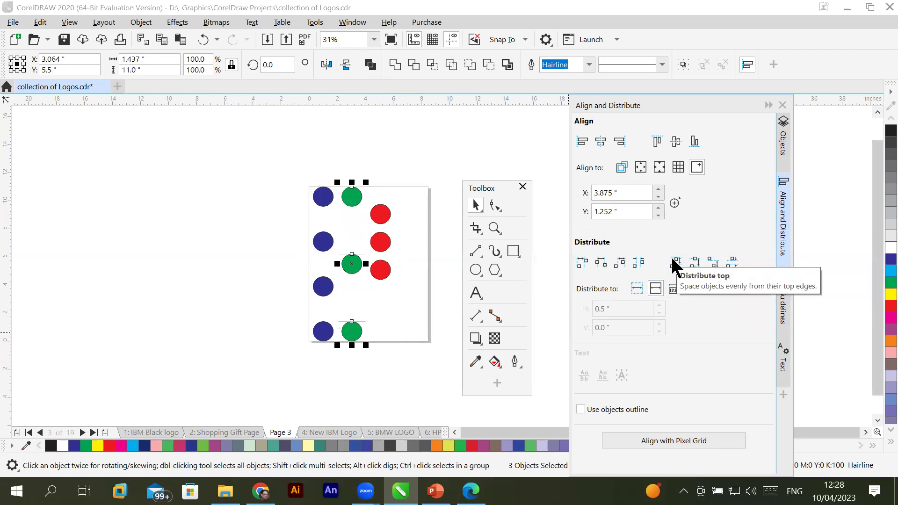
key(ctrl+z)
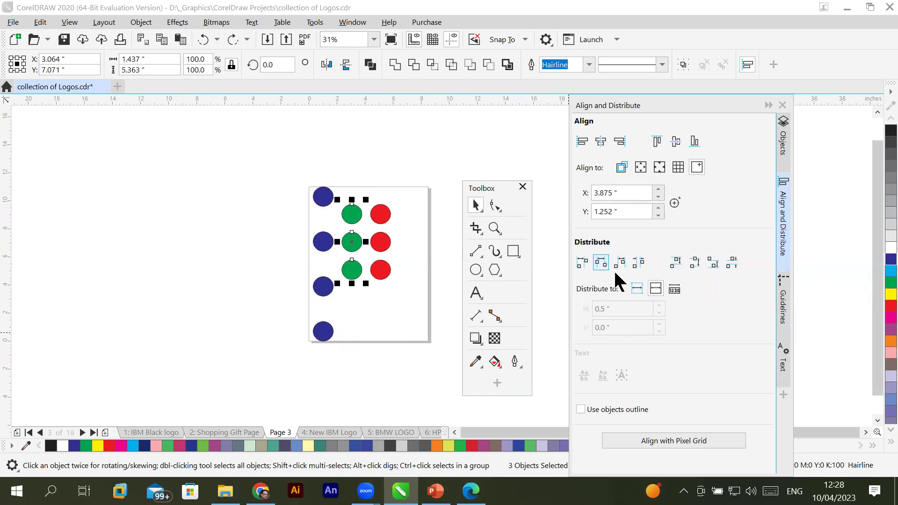
click(693, 262)
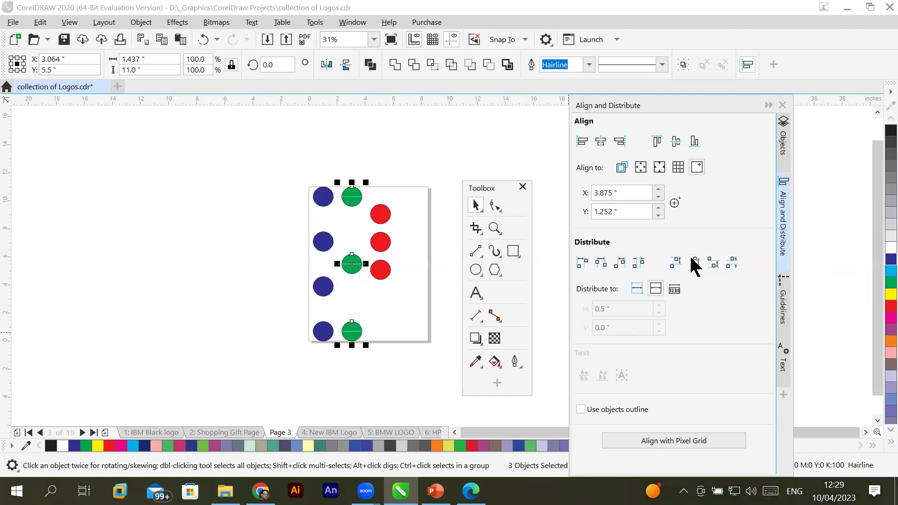
key(ctrl+z)
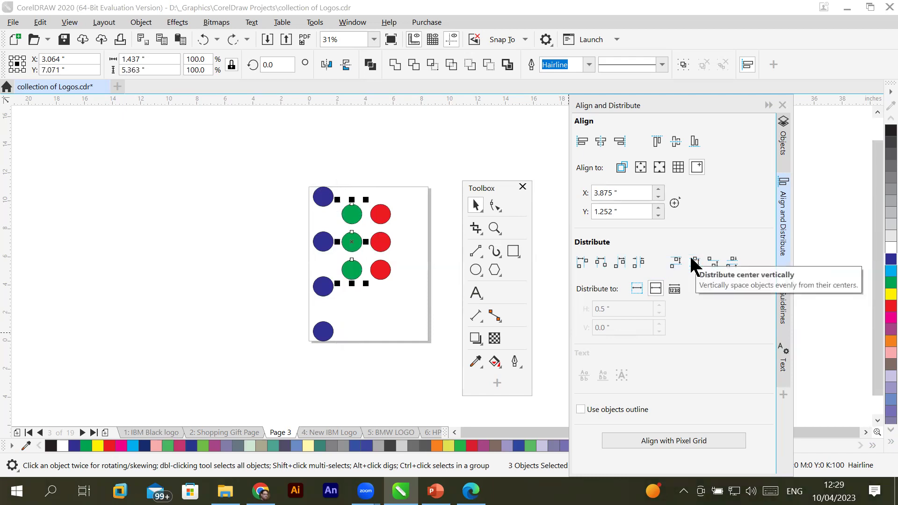
click(370, 302)
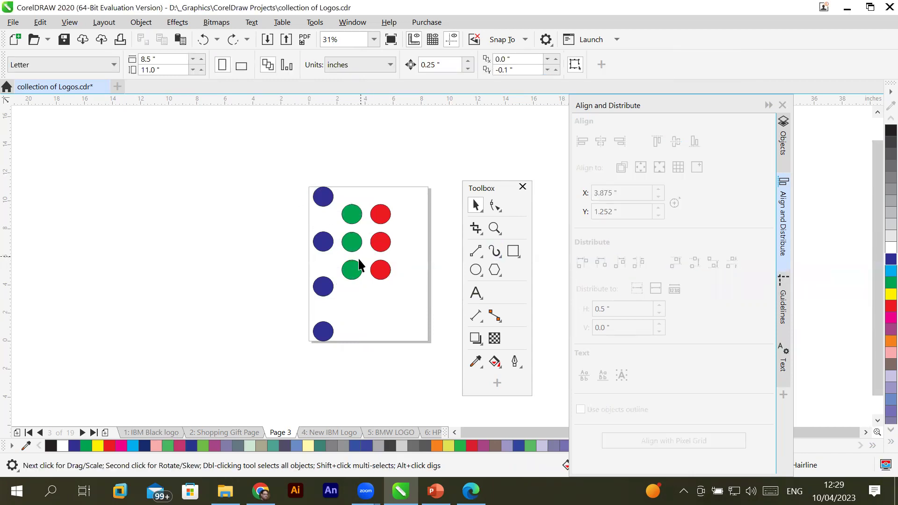
Step: Drag the green circles into a four-circle column beside the blue ones and select all four
drag(352, 271, 351, 306)
drag(350, 213, 348, 203)
drag(349, 244, 354, 273)
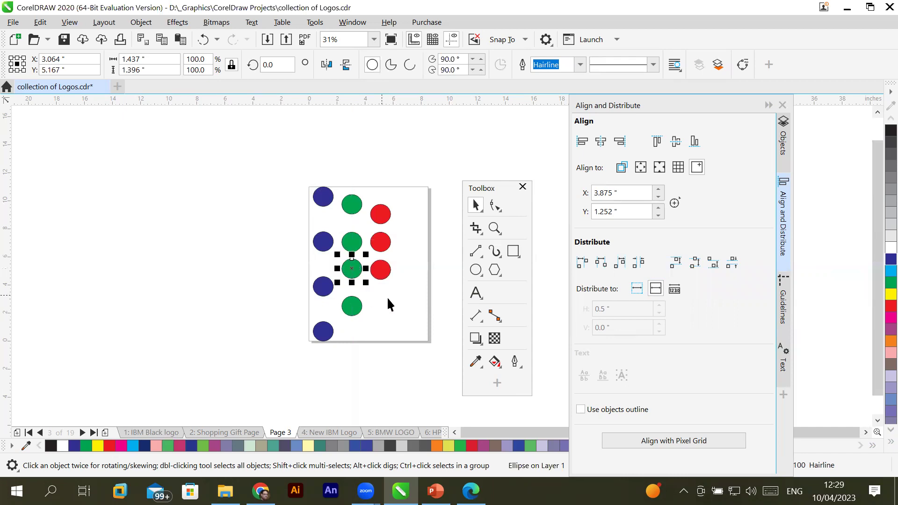
click(346, 179)
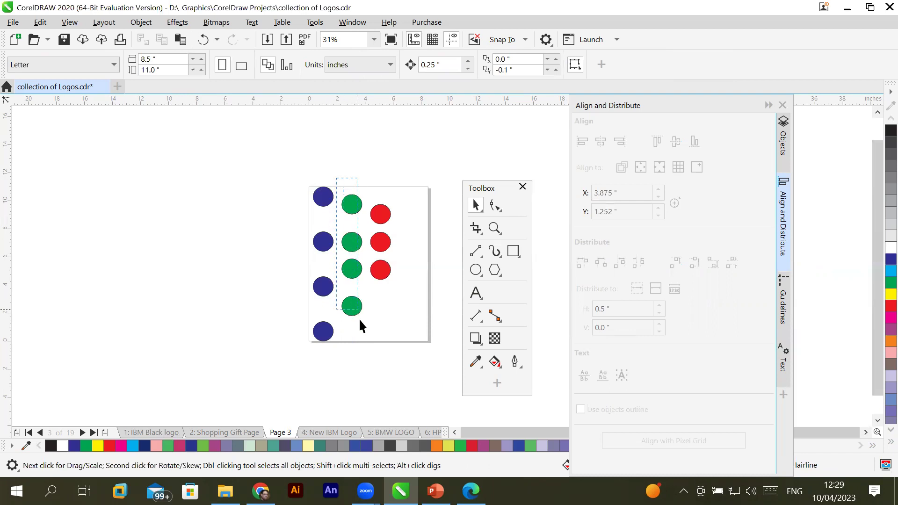
drag(349, 250, 365, 338)
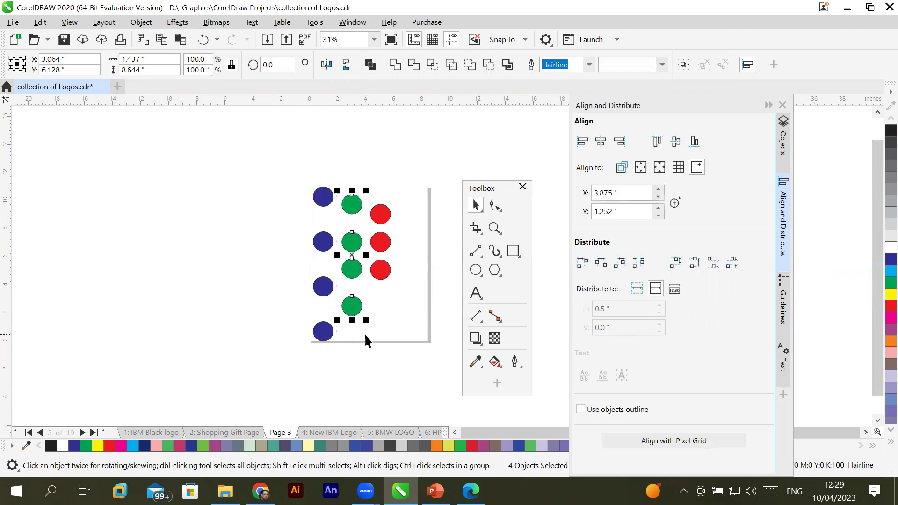
click(655, 290)
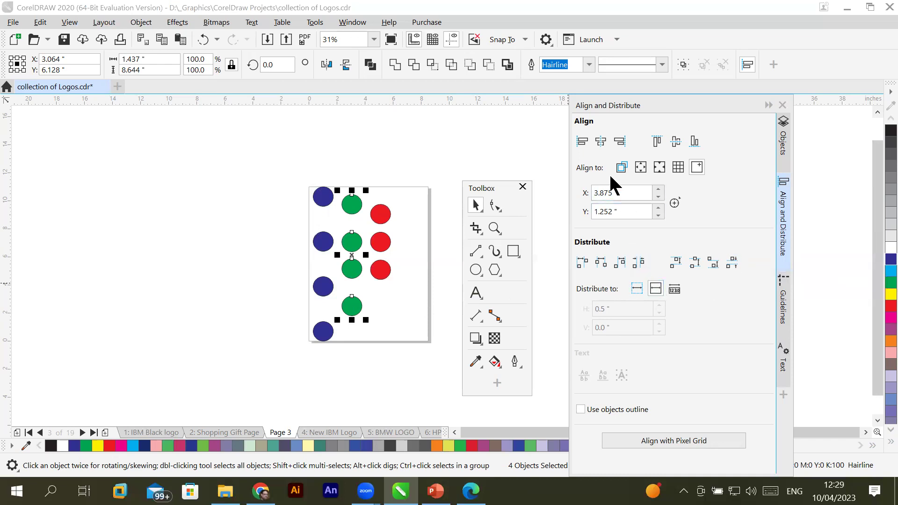
click(657, 289)
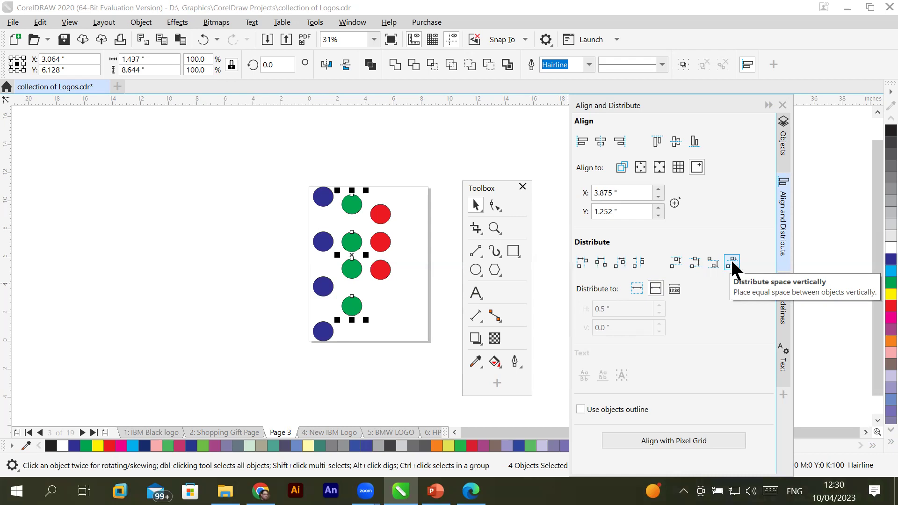
click(732, 259)
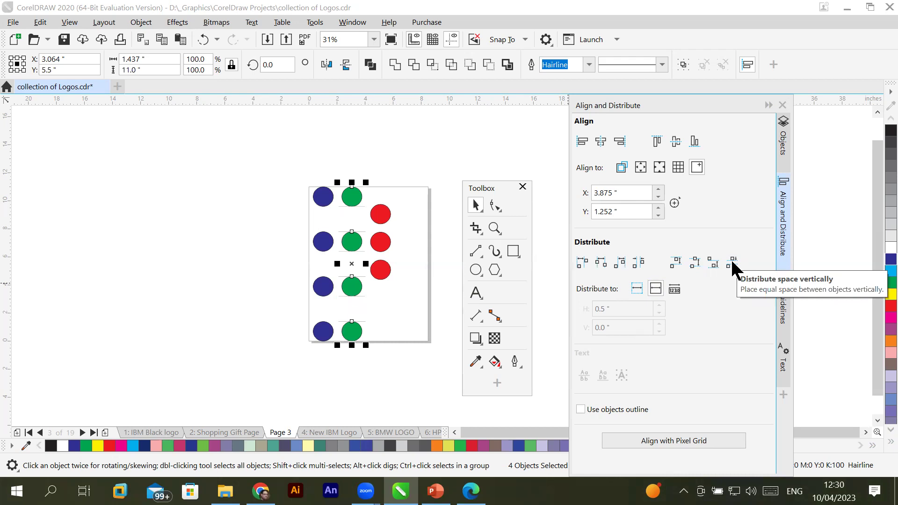
key(ctrl+z)
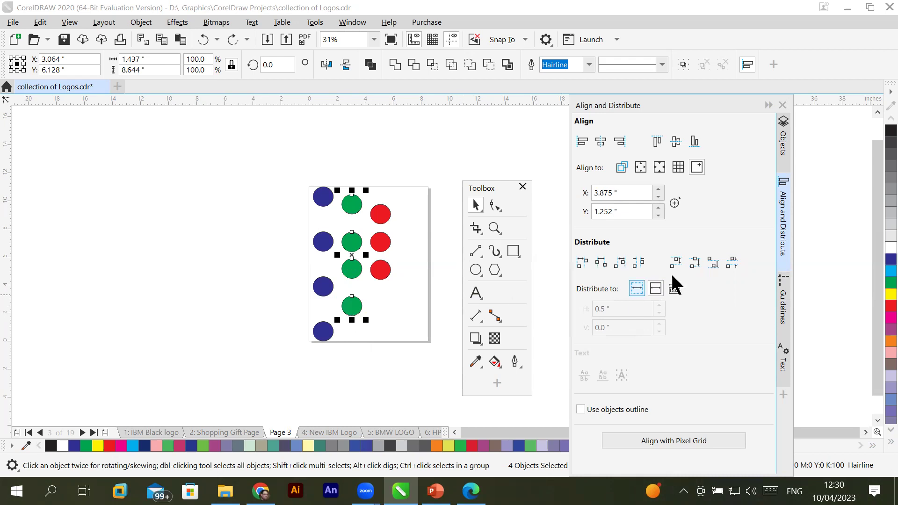
click(732, 263)
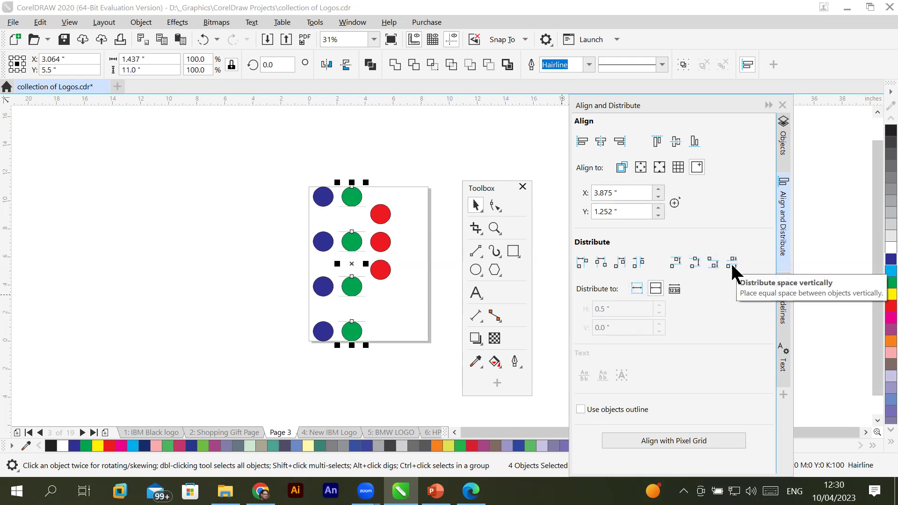
key(ctrl+z)
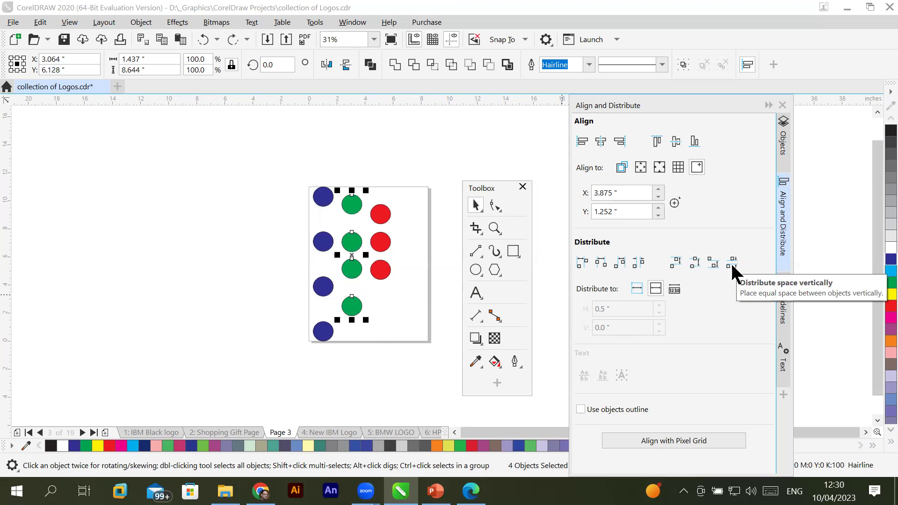
click(637, 290)
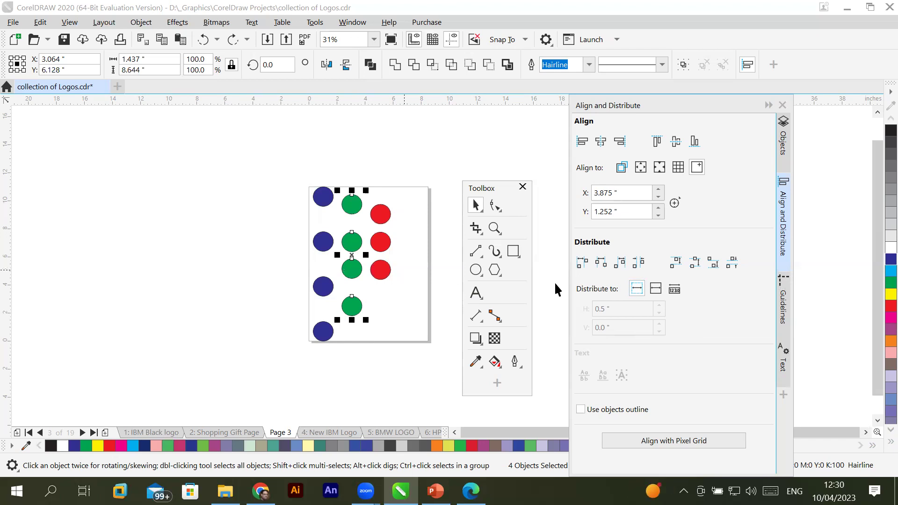
click(733, 264)
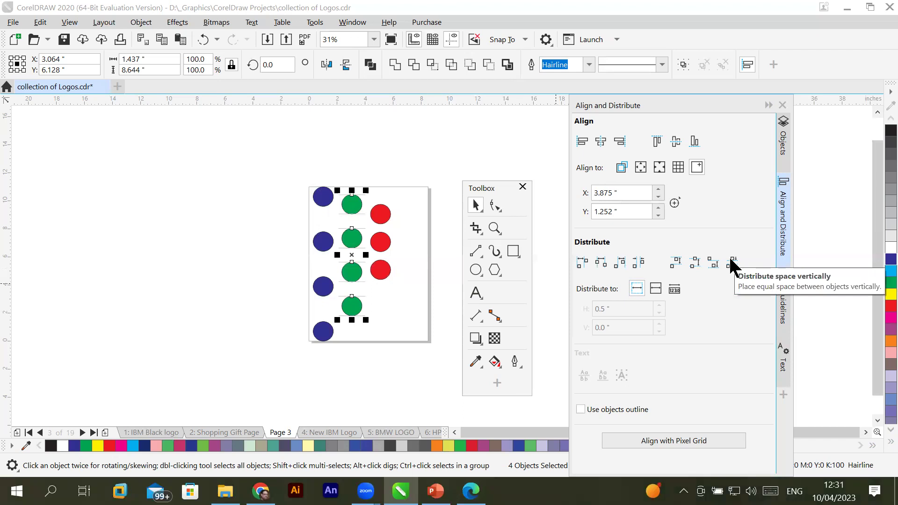
key(ctrl+z)
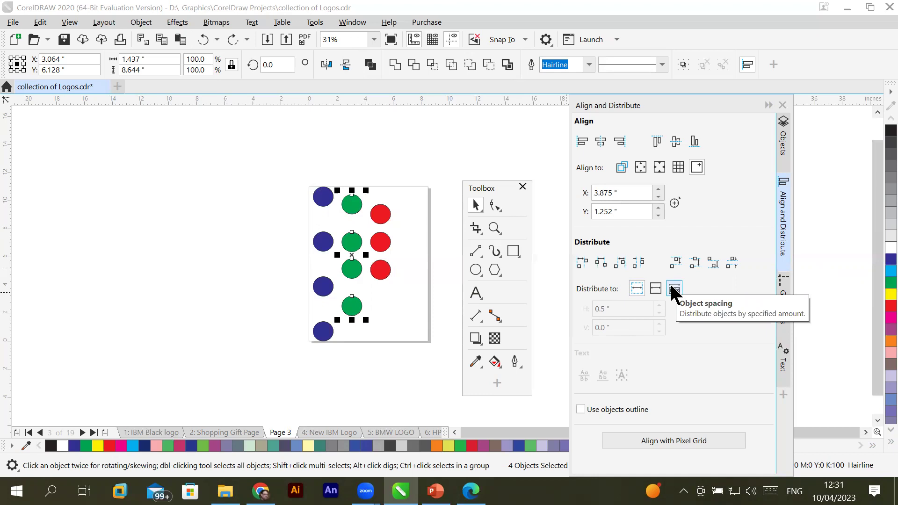
Step: Switch to spacing-based distribution with H 0.0 and try 0.5 in vertical spacing, then undo it
click(673, 290)
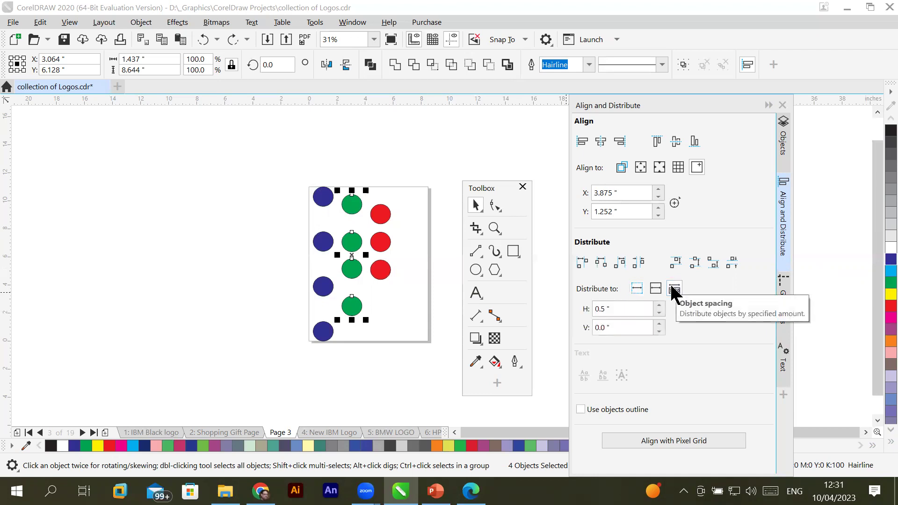
click(659, 312)
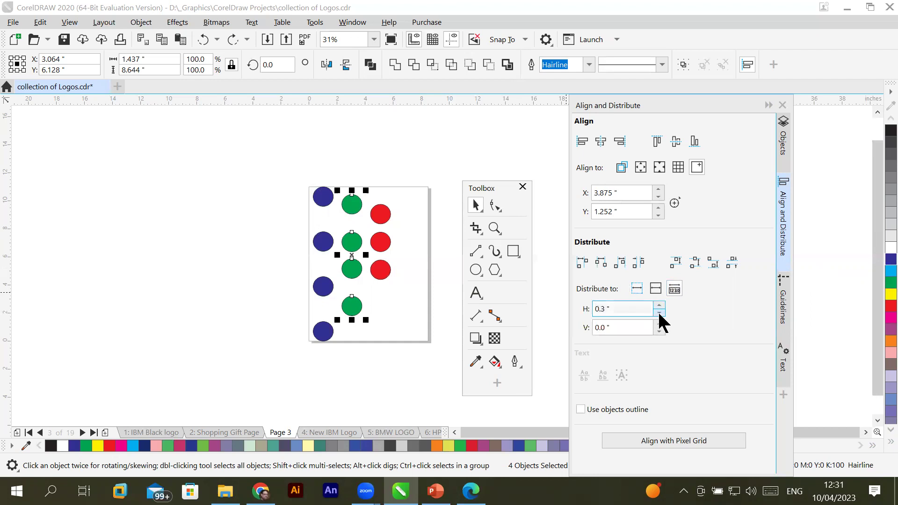
click(660, 312)
click(660, 324)
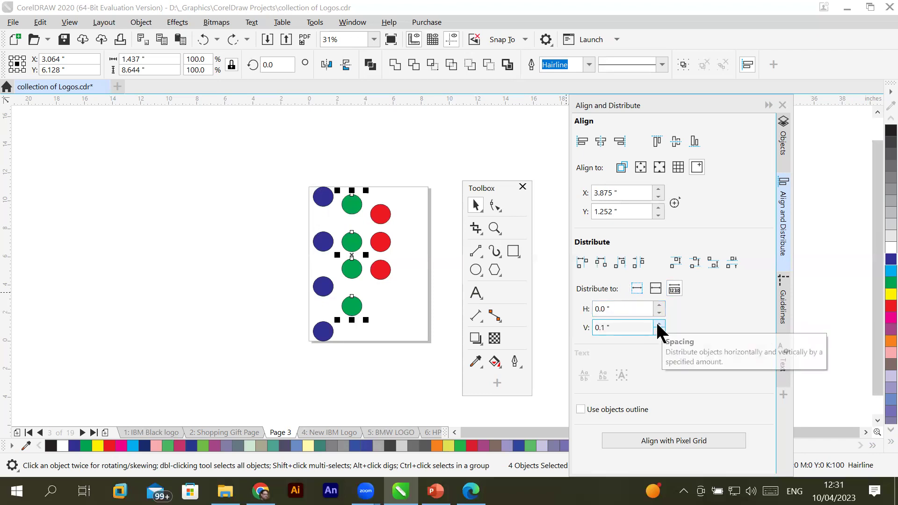
click(659, 325)
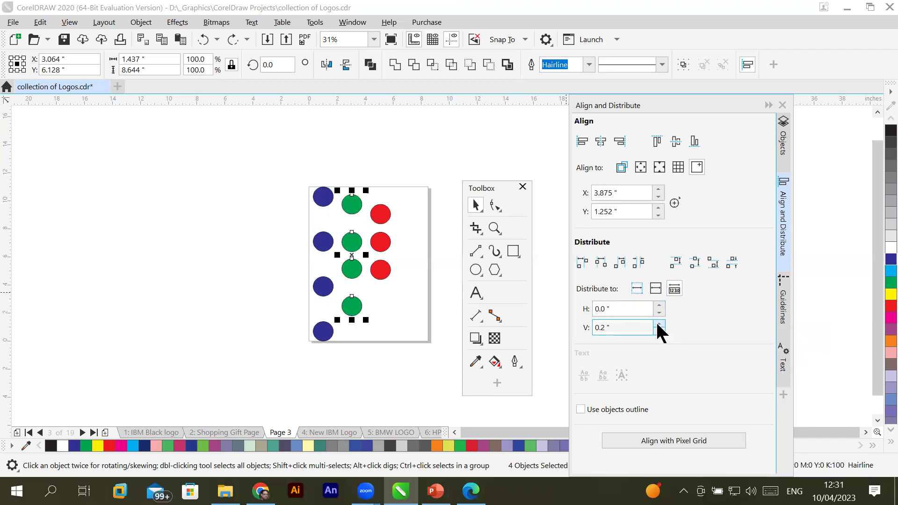
click(659, 324)
click(659, 325)
click(659, 325)
click(733, 262)
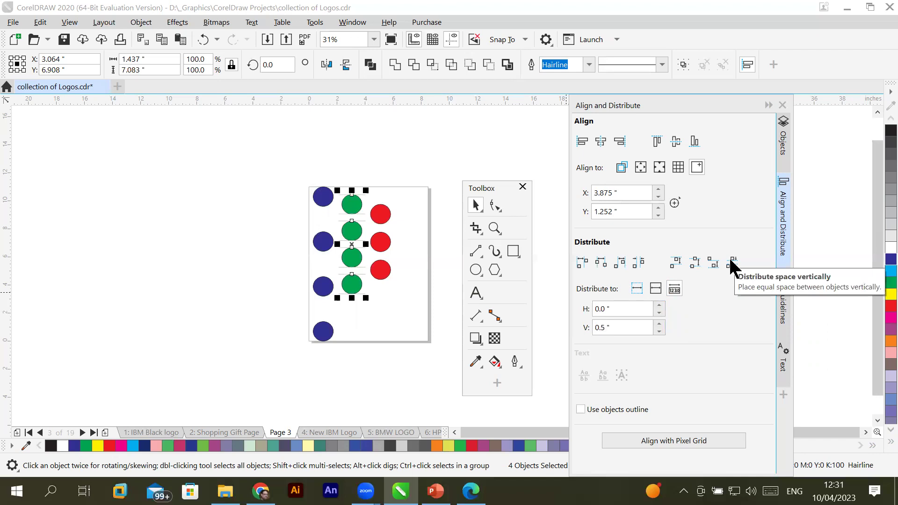
key(ctrl+z)
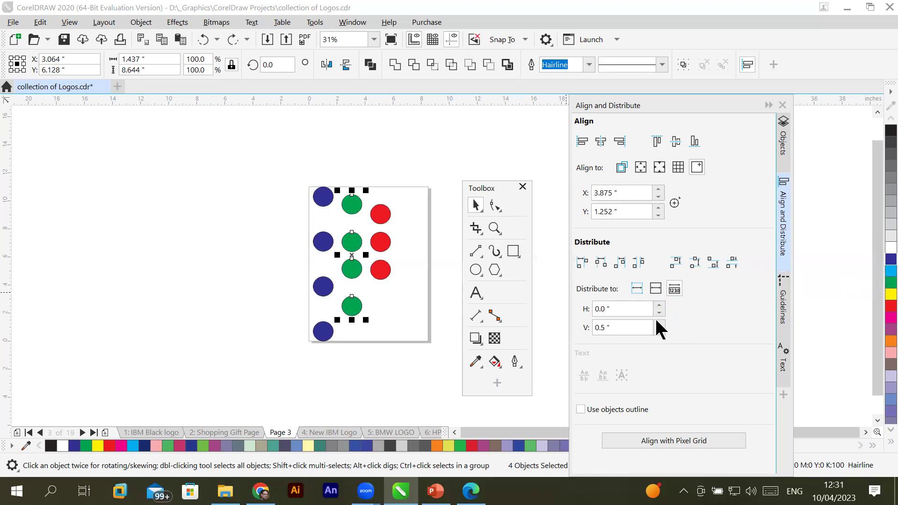
Step: Try 1.0 in vertical spacing and undo, then distribute the green circles 4 inches apart
click(660, 324)
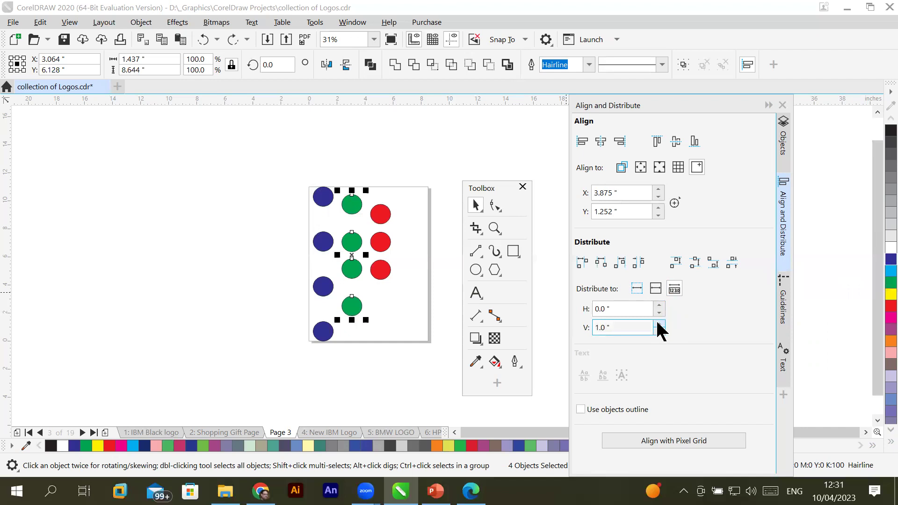
click(728, 261)
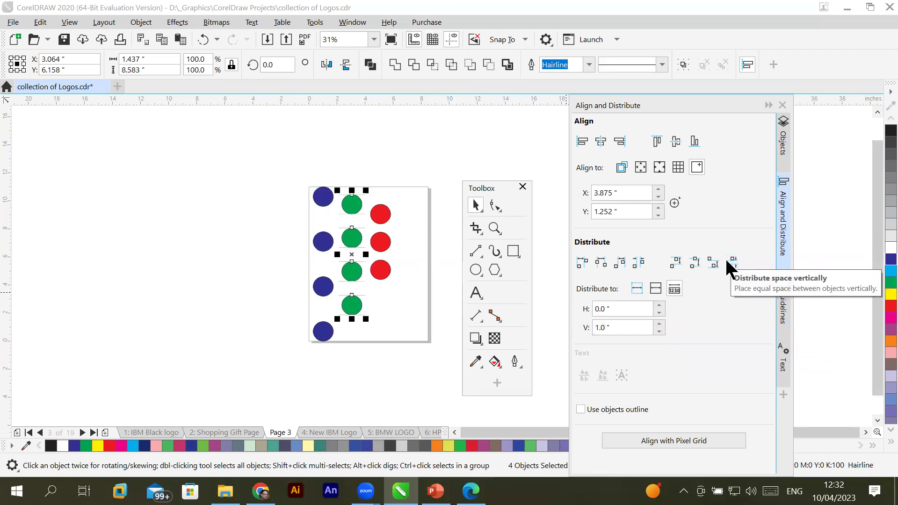
key(ctrl+z)
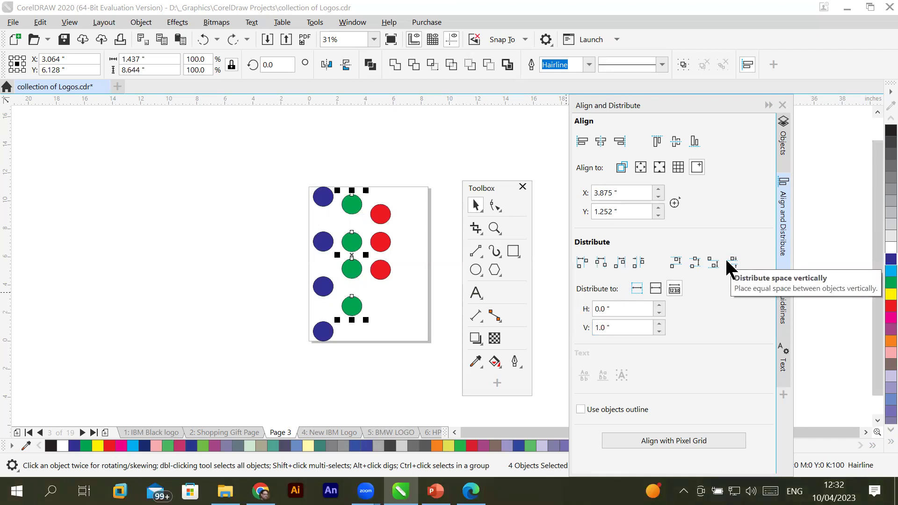
click(659, 323)
click(659, 324)
click(659, 324)
click(659, 324)
click(659, 324)
click(659, 324)
click(659, 323)
click(660, 324)
click(659, 323)
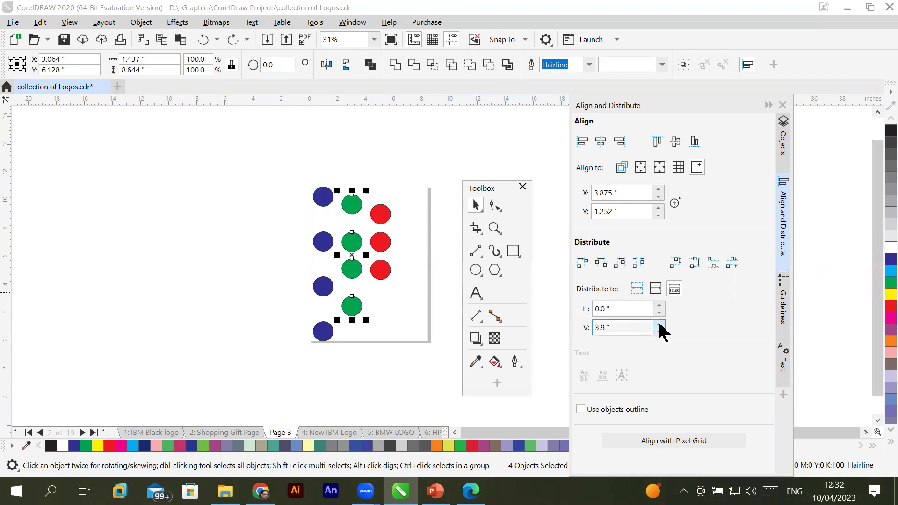
click(732, 263)
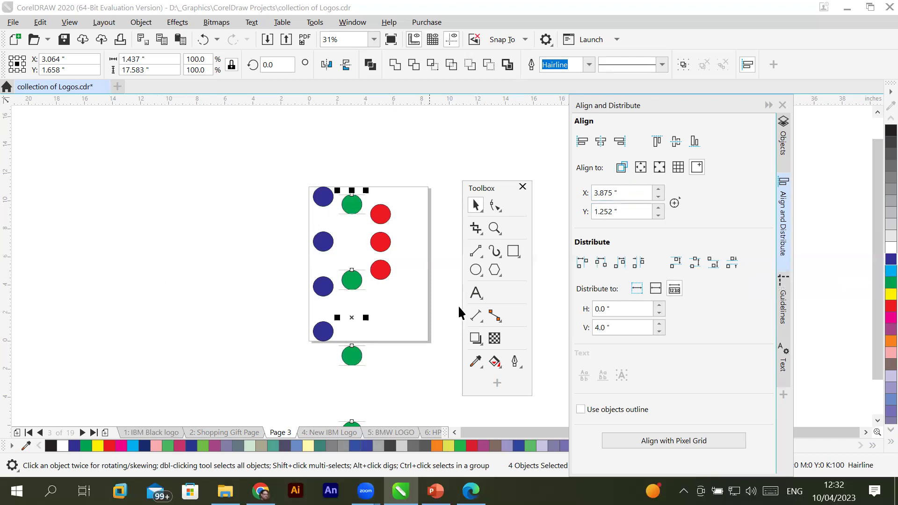
Step: Draw a horizontal 2-point line left of the page and give it a 24.0 pt outline
click(476, 252)
drag(93, 195, 158, 195)
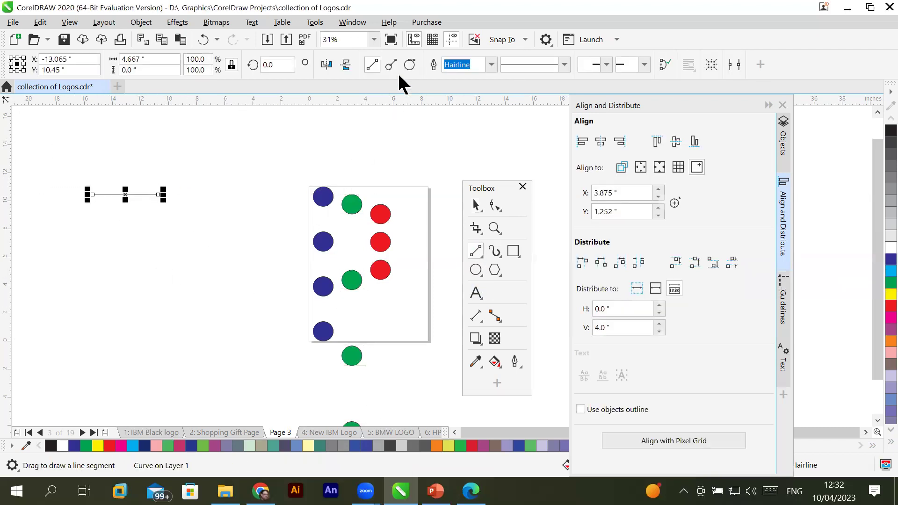
click(490, 66)
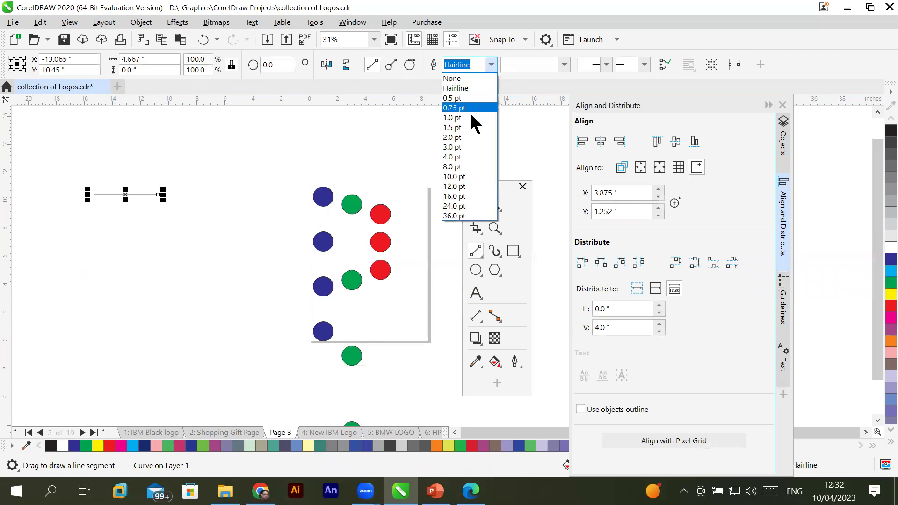
click(467, 158)
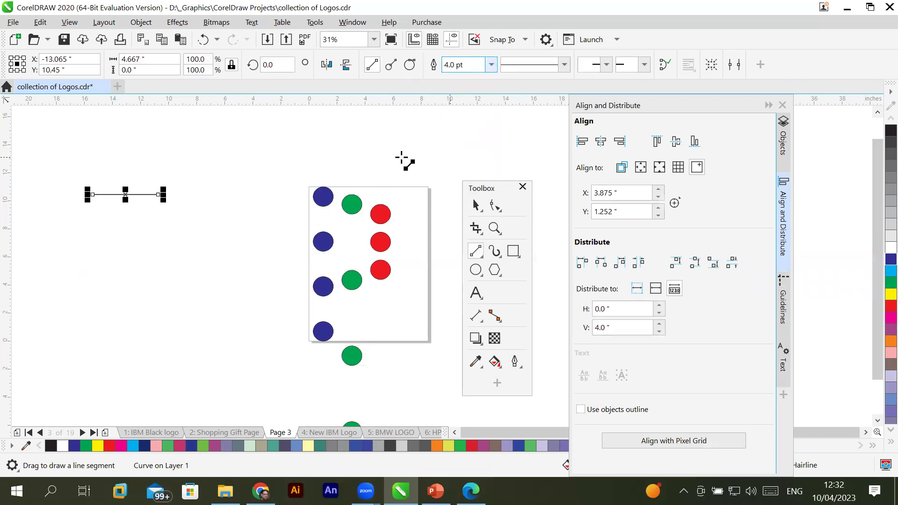
click(492, 65)
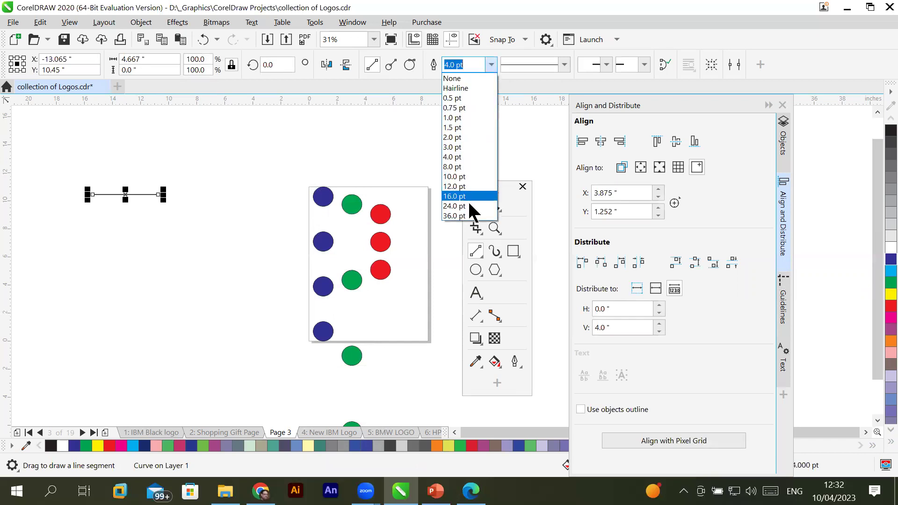
click(467, 206)
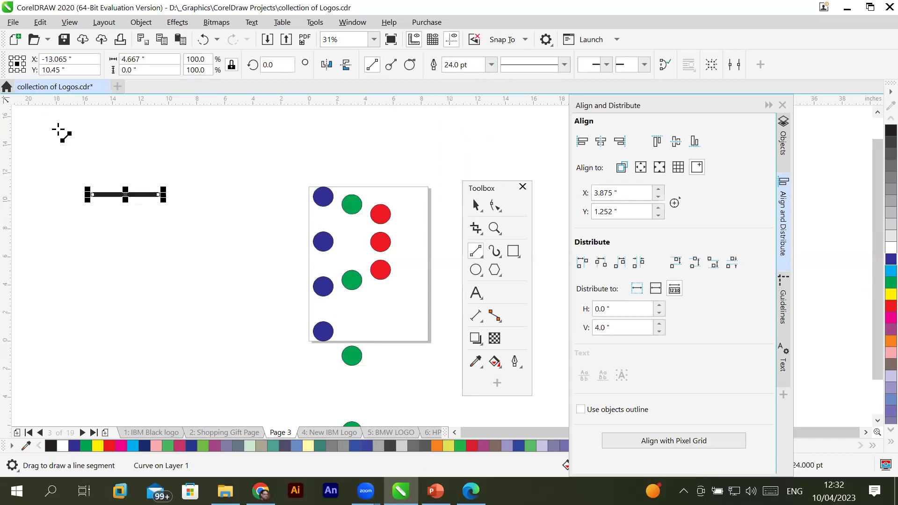
Step: Copy the line downward to make six stacked lines and select all six
click(475, 206)
drag(137, 195, 138, 301)
drag(138, 302, 141, 347)
drag(57, 164, 189, 363)
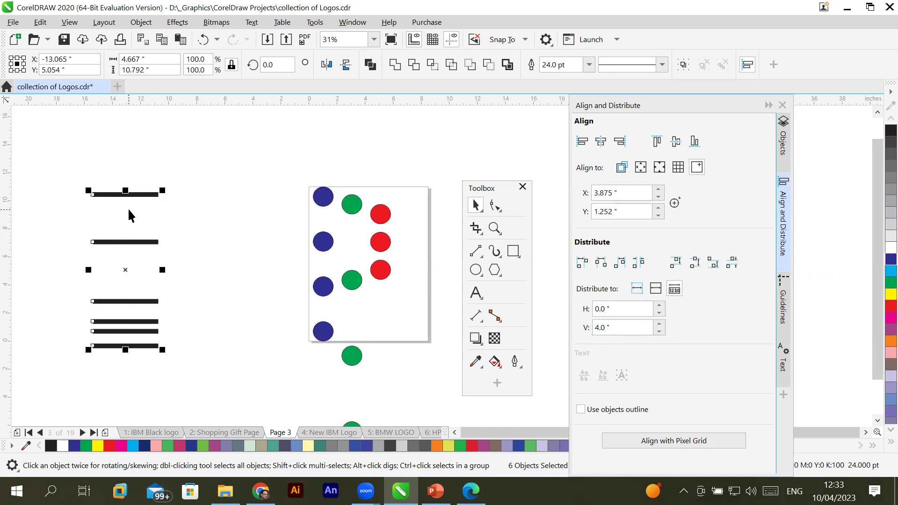
double_click(660, 332)
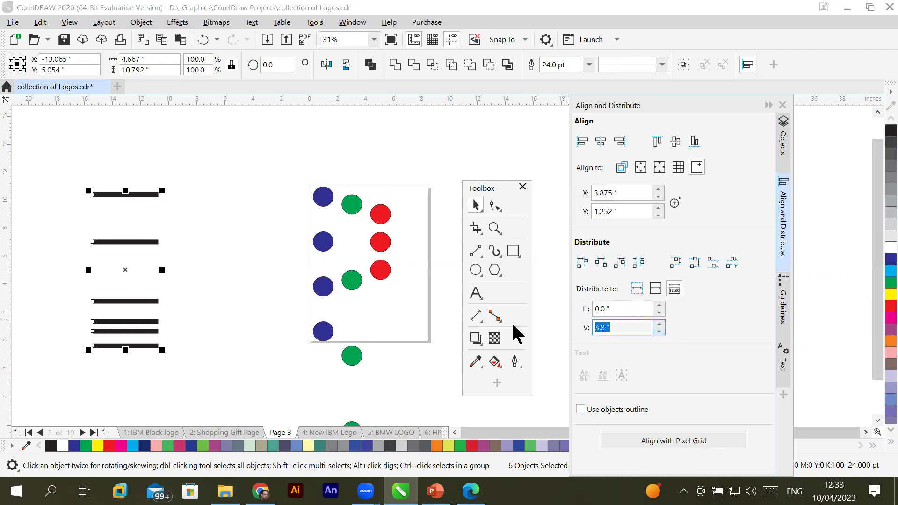
Step: Set 2-inch vertical object spacing, test-distribute the six lines, then undo the spread
text(2)
click(674, 290)
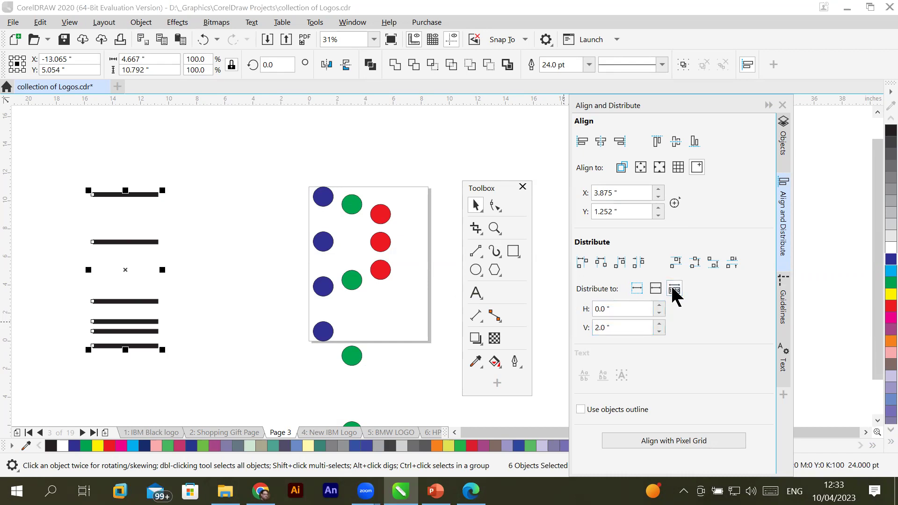
click(672, 288)
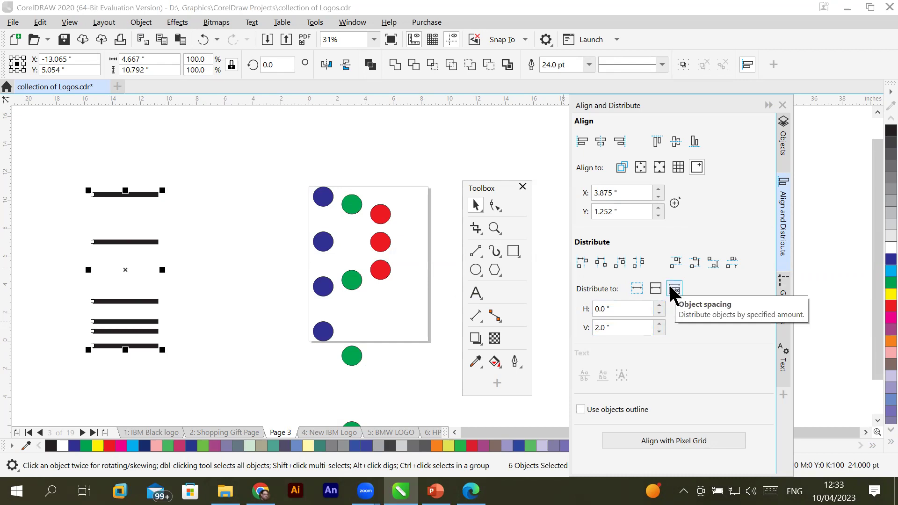
click(734, 262)
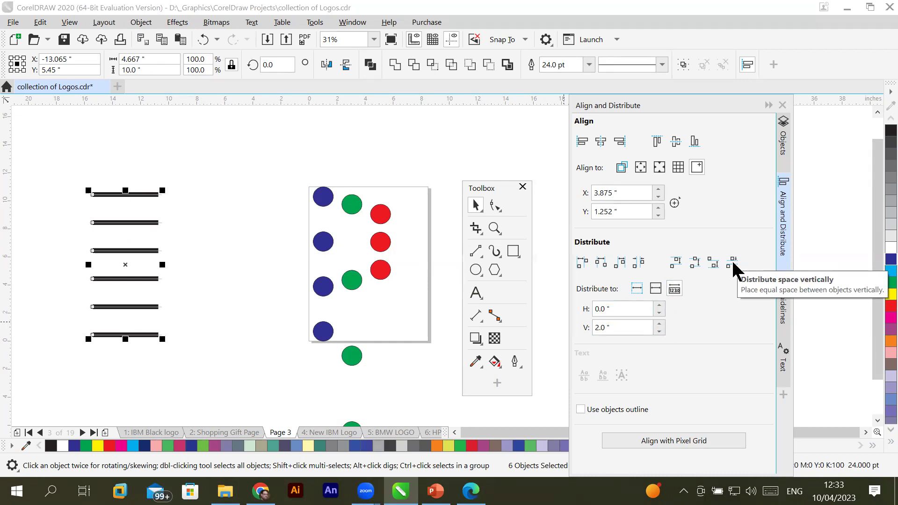
key(ctrl+z)
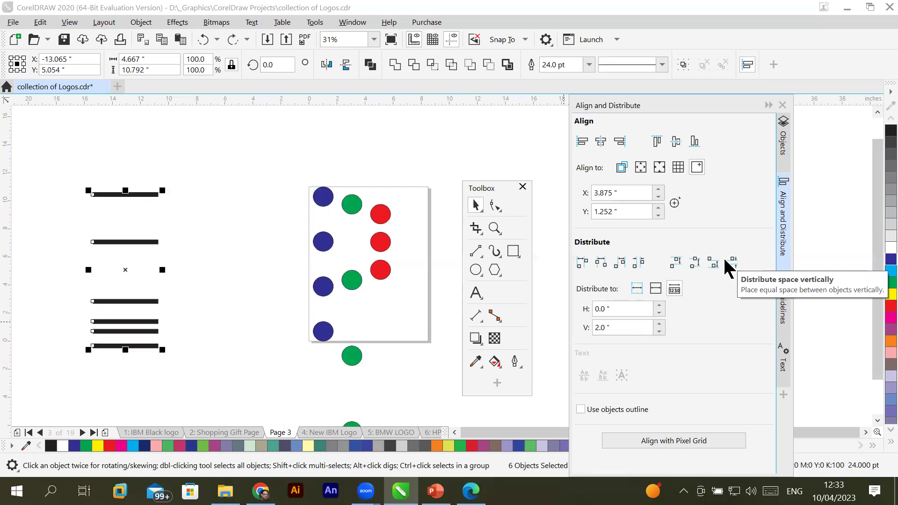
Step: Rotate the six lines to stand vertically and reselect them
click(130, 242)
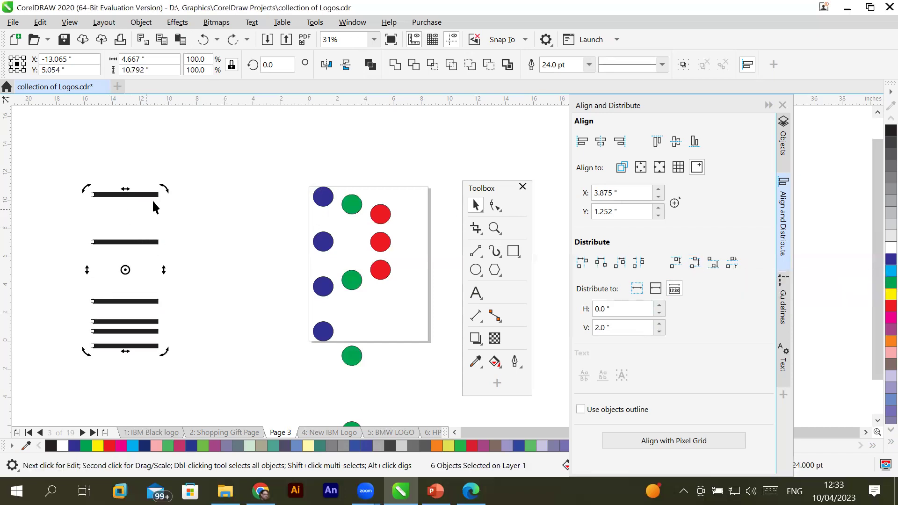
drag(165, 188, 194, 305)
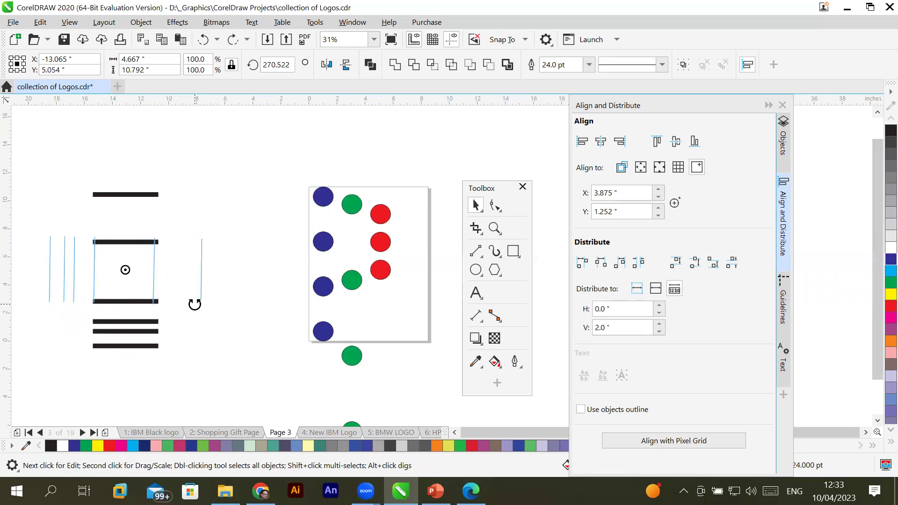
click(149, 347)
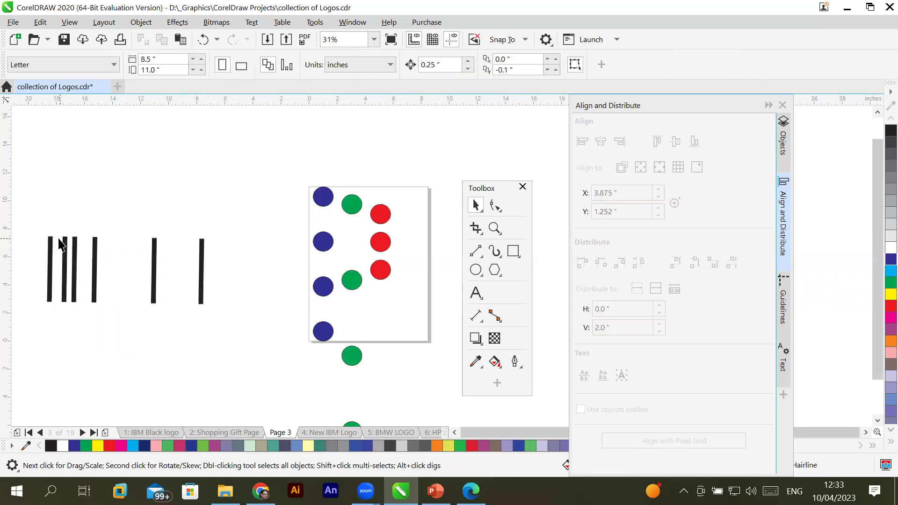
drag(31, 262, 244, 336)
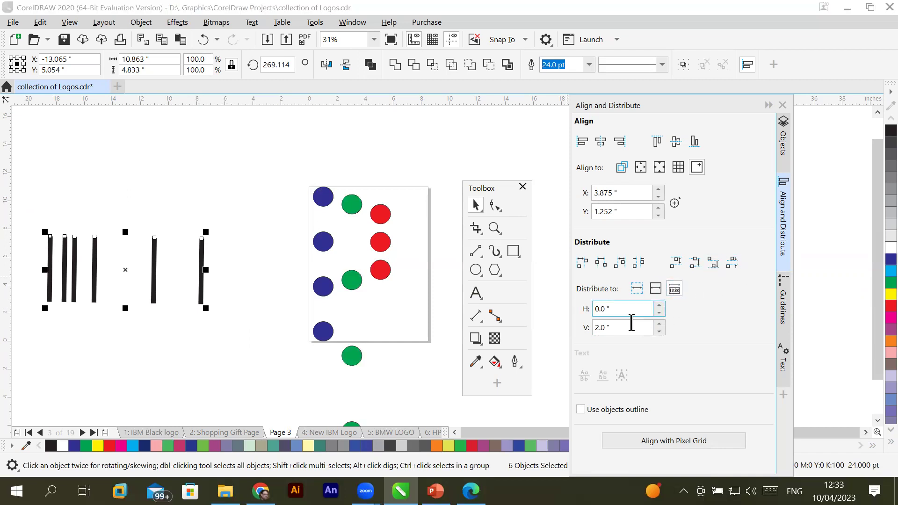
Step: Space the upright lines 2.0 in apart horizontally with V 0.0, and delete all circles
drag(619, 327, 551, 331)
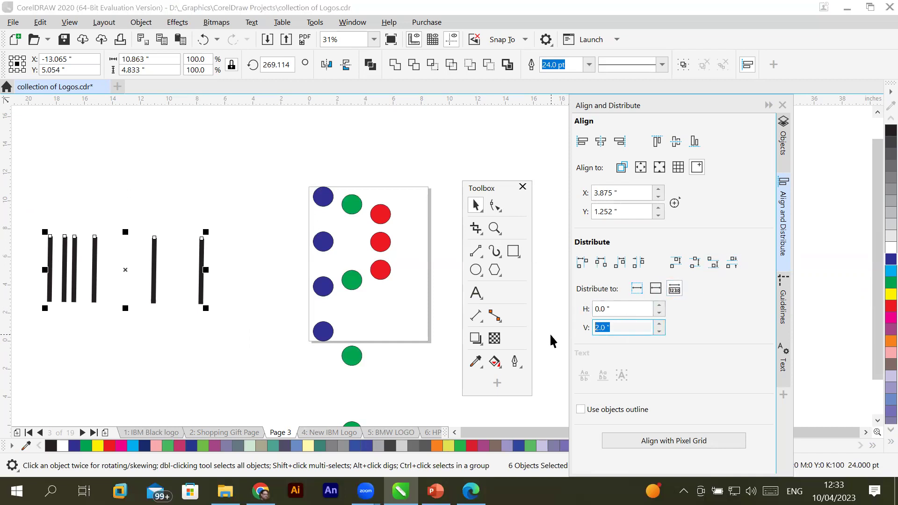
text(0)
drag(627, 309, 539, 307)
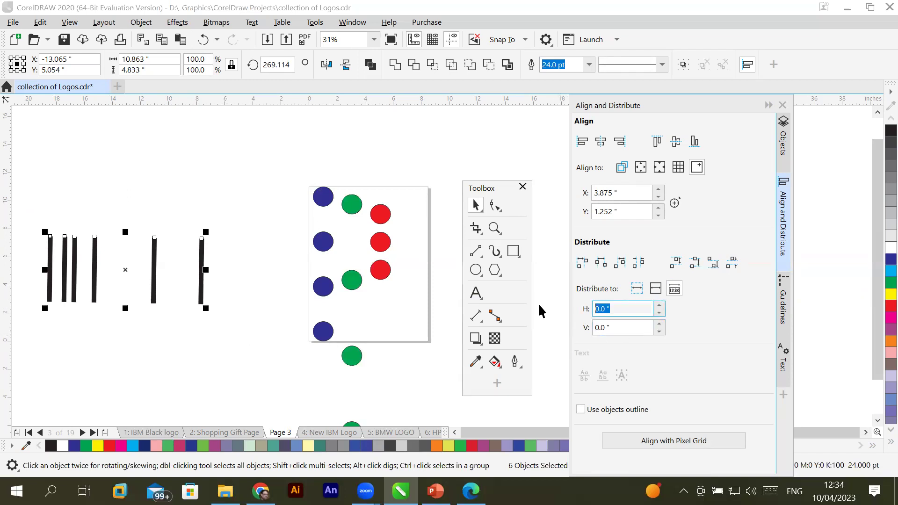
text(2)
click(677, 292)
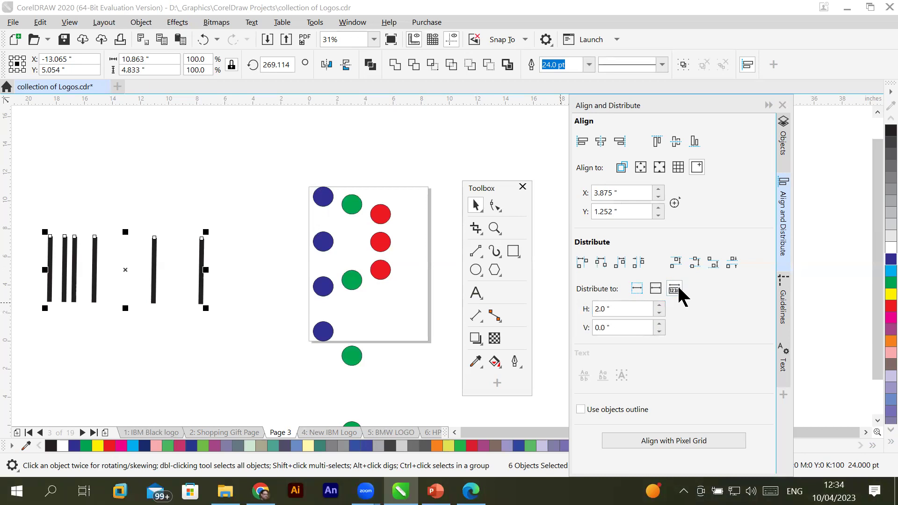
click(634, 264)
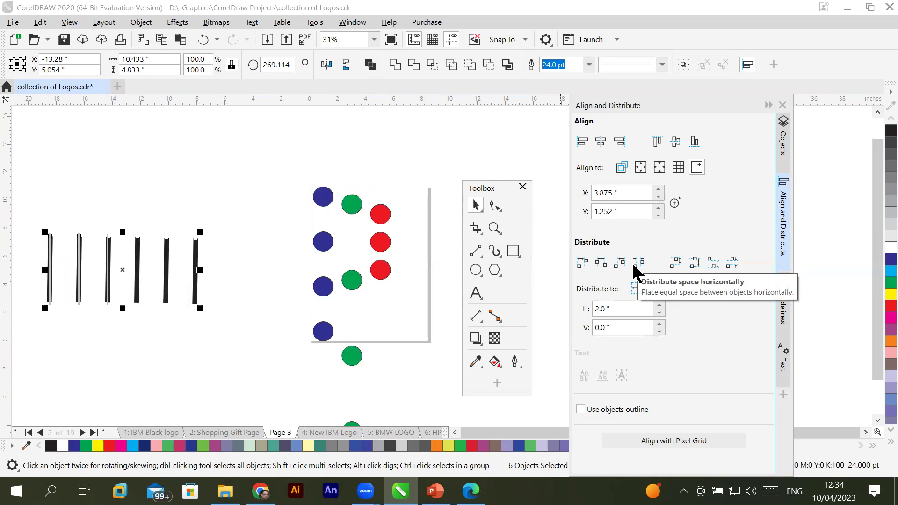
mouse_move(247, 151)
mouse_down()
mouse_move(395, 384)
mouse_move(390, 368)
mouse_up()
key(Delete)
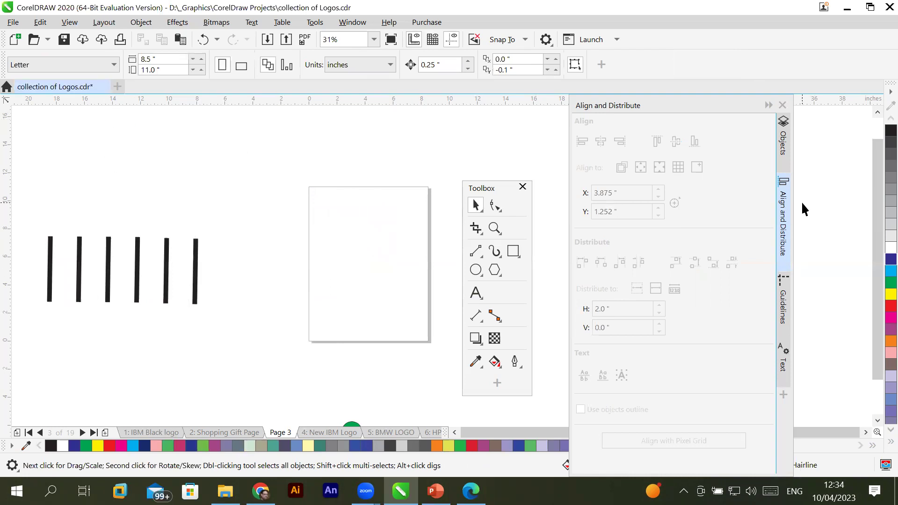
Step: Add an 'Admission Form' heading near the page top and a 'Namee:' label beneath it
click(476, 293)
click(327, 205)
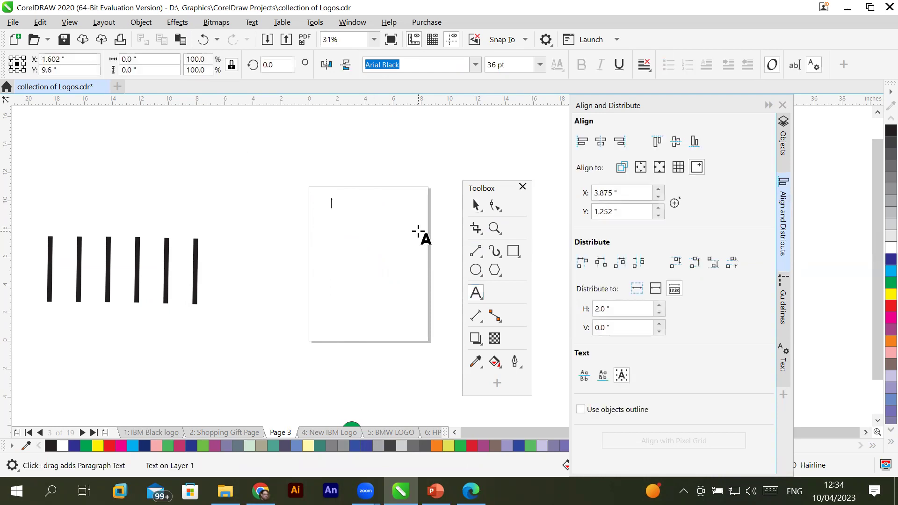
text(Admission Form)
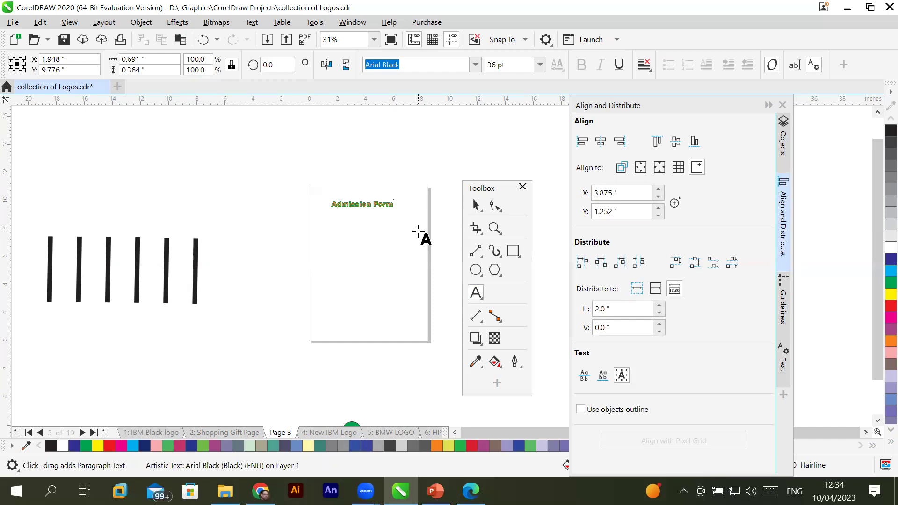
key(Escape)
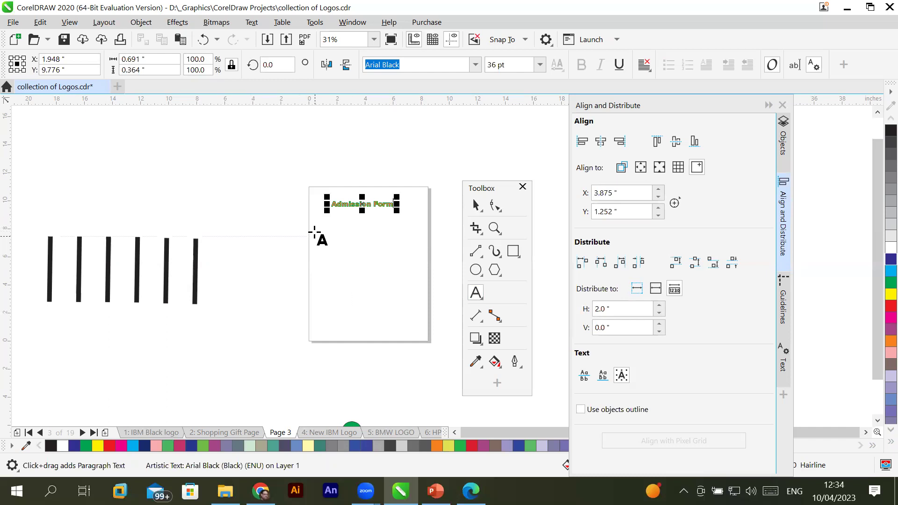
click(316, 232)
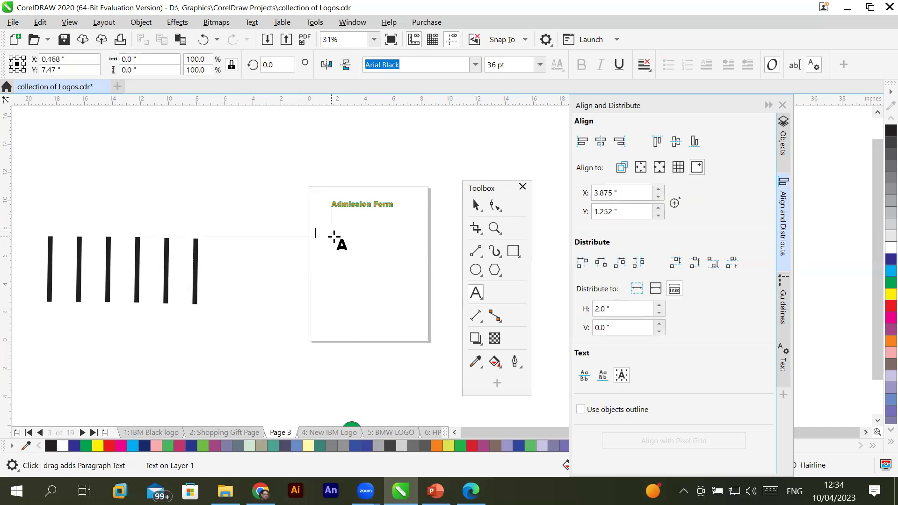
text(Name)
text(e)
text(:)
scroll(371, 237, up, 5)
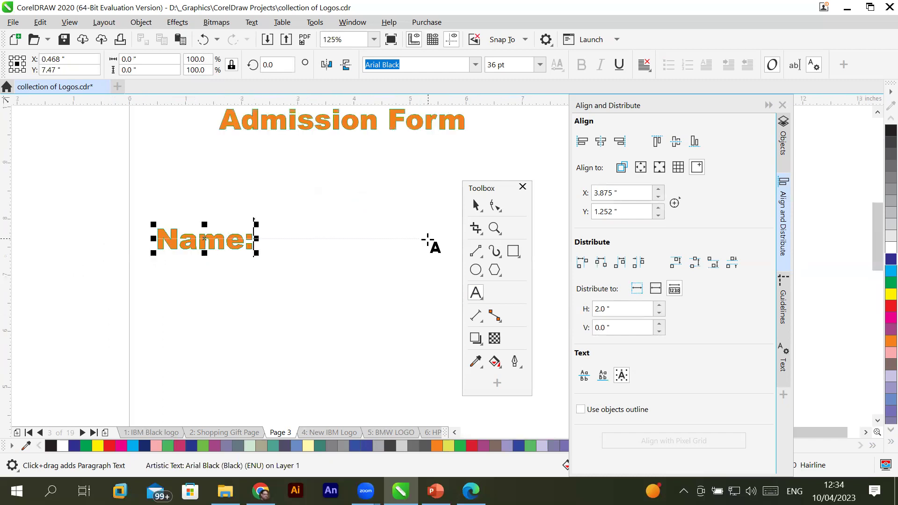
scroll(428, 240, down, 2)
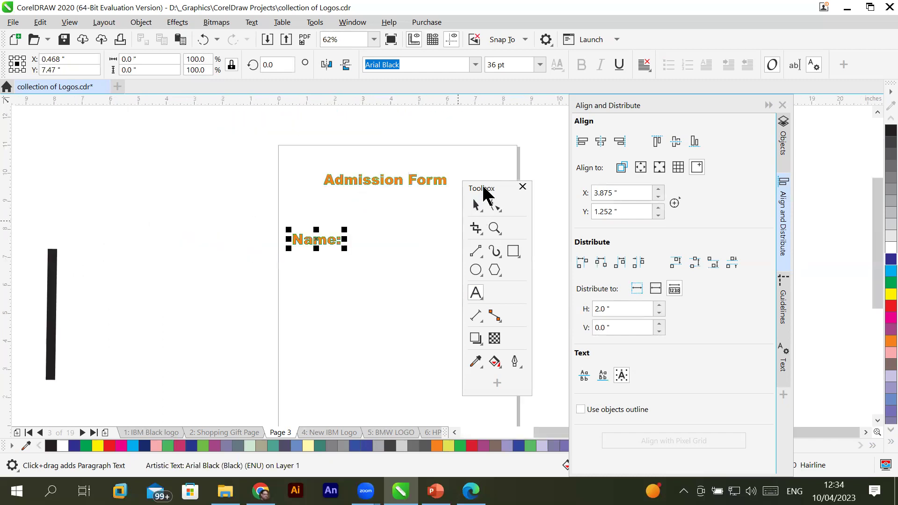
Step: Draw a small square box right of the Name: label, copy it into a row, and select the row
drag(484, 191, 172, 183)
click(201, 242)
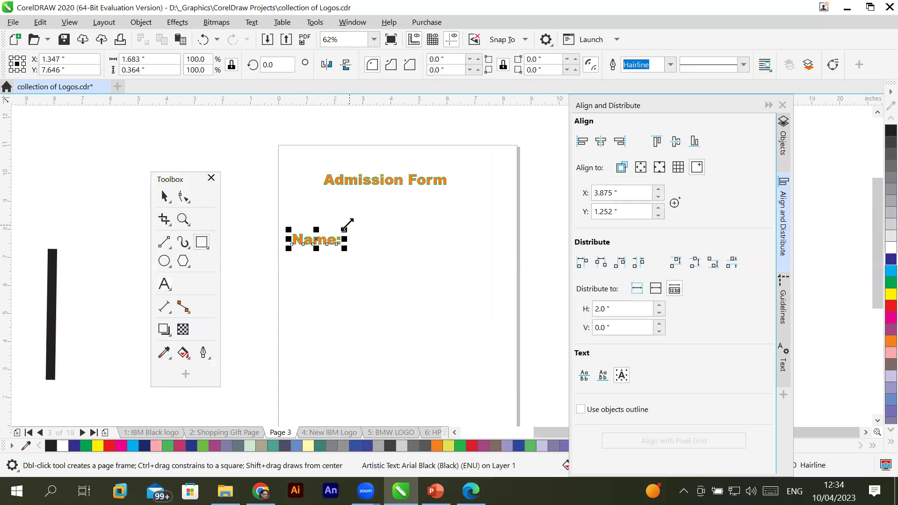
drag(351, 234, 365, 249)
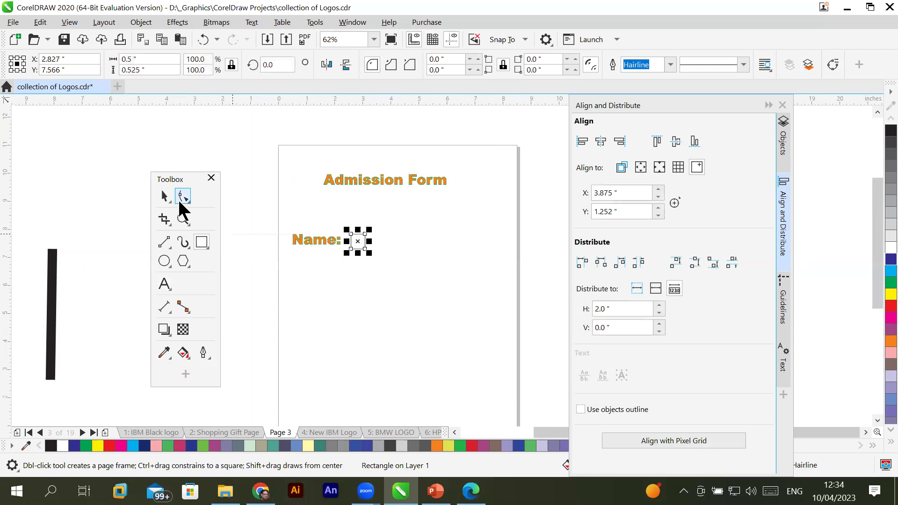
key(space)
drag(363, 251, 494, 247)
key(ctrl+z)
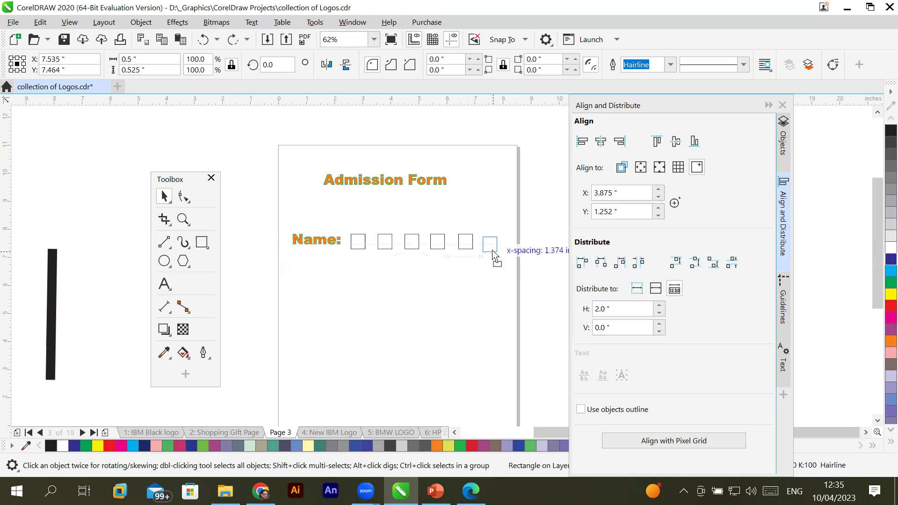
drag(344, 217, 510, 270)
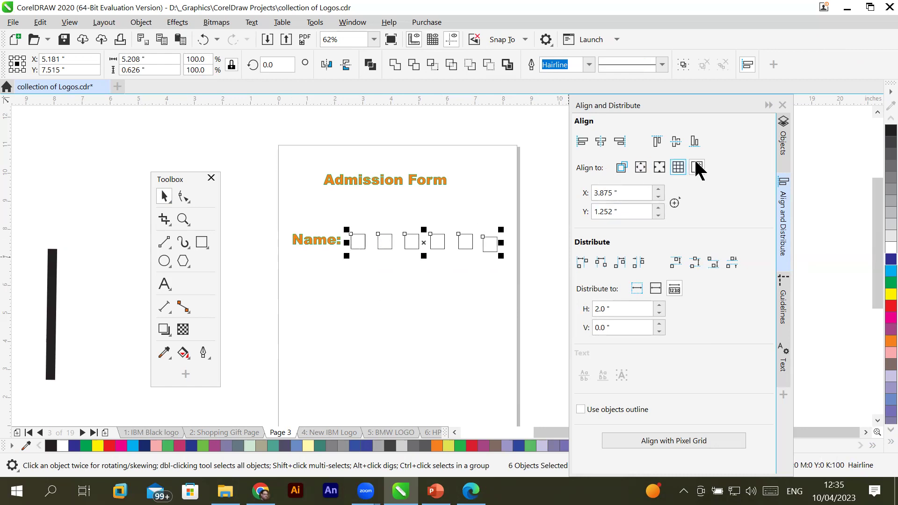
Step: Align the six boxes' top edges relative to the selected objects, using one box as reference
click(622, 167)
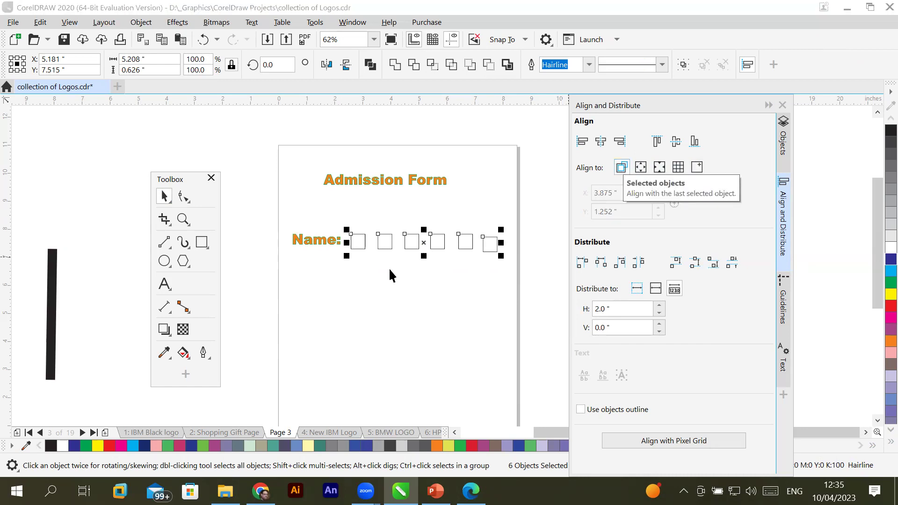
click(371, 267)
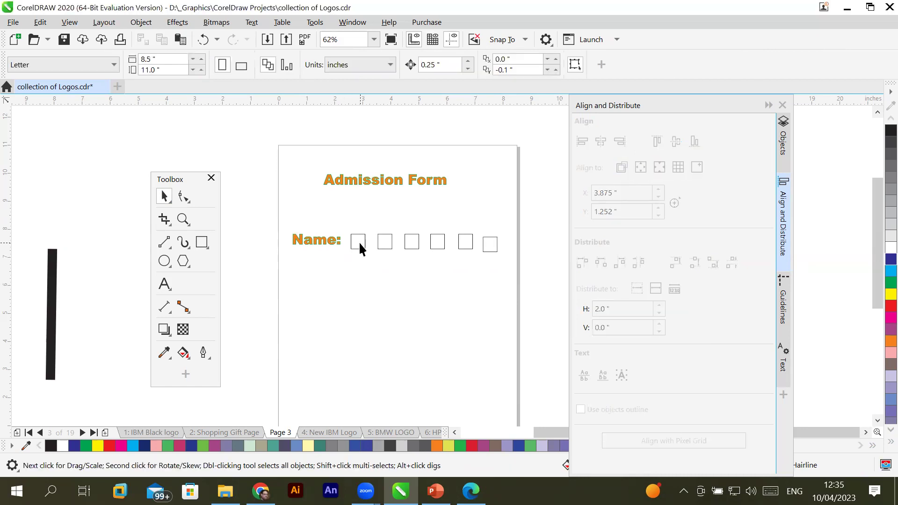
drag(346, 225, 504, 261)
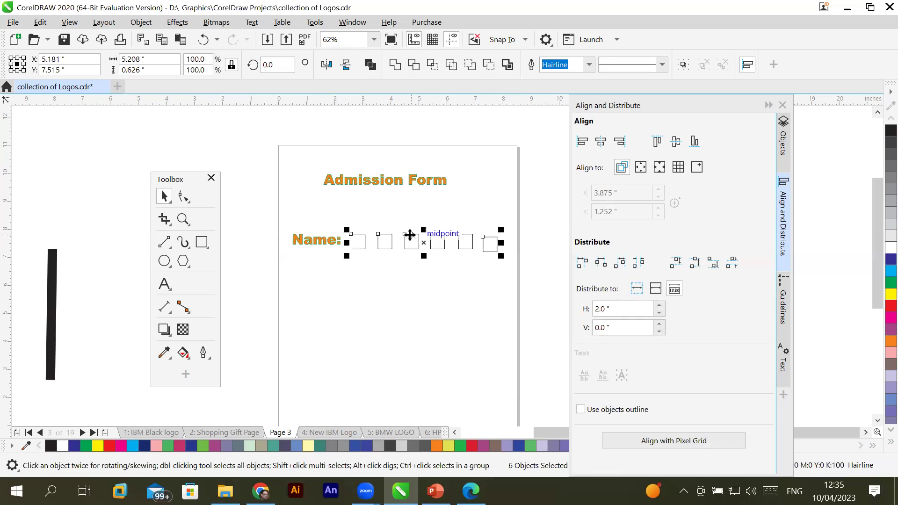
shift+click(409, 235)
shift+click(410, 234)
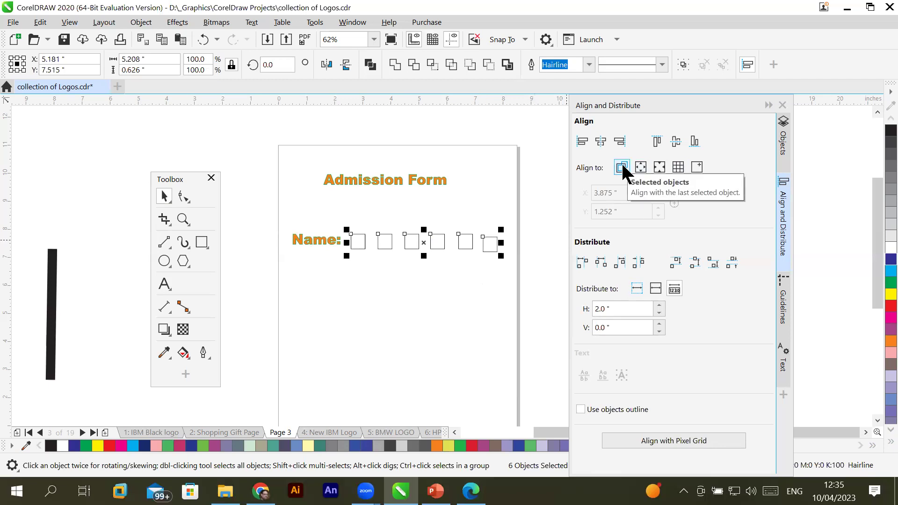
click(657, 141)
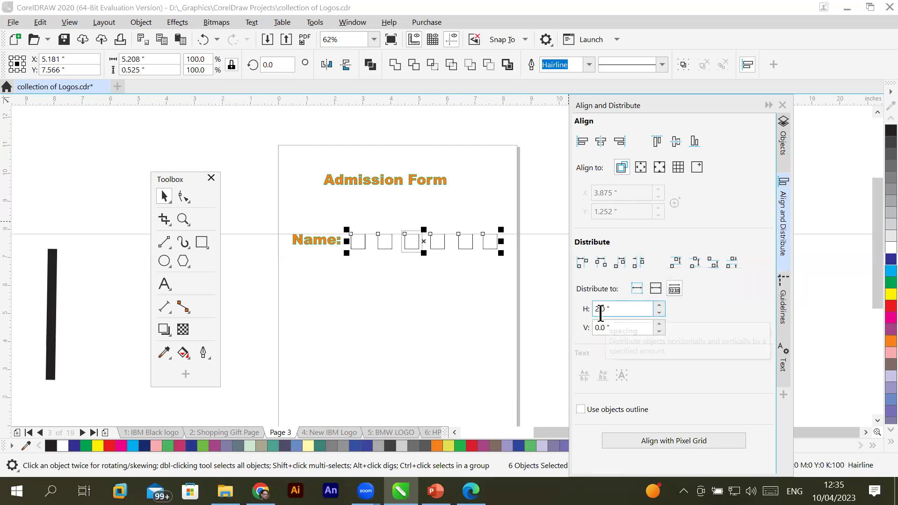
Step: Enter a near-zero horizontal spacing and distribute the boxes almost edge to edge
key(Return)
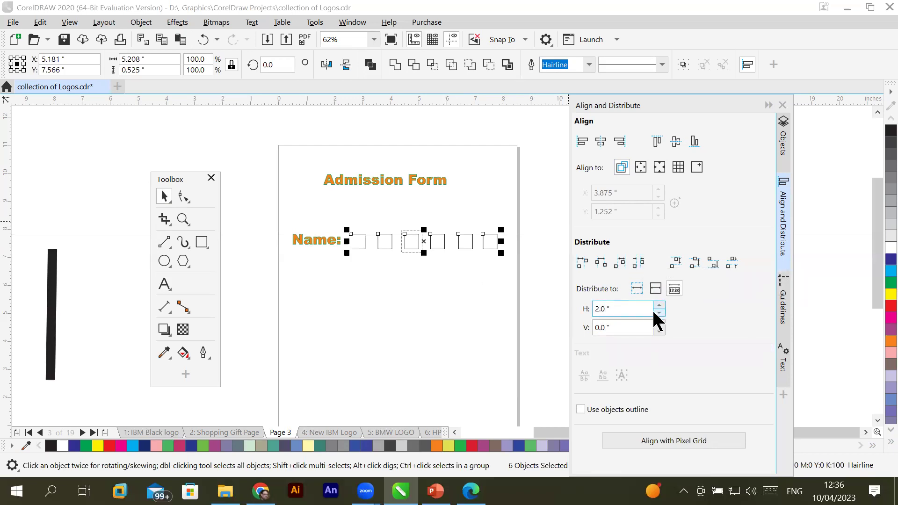
double_click(604, 309)
text(.001)
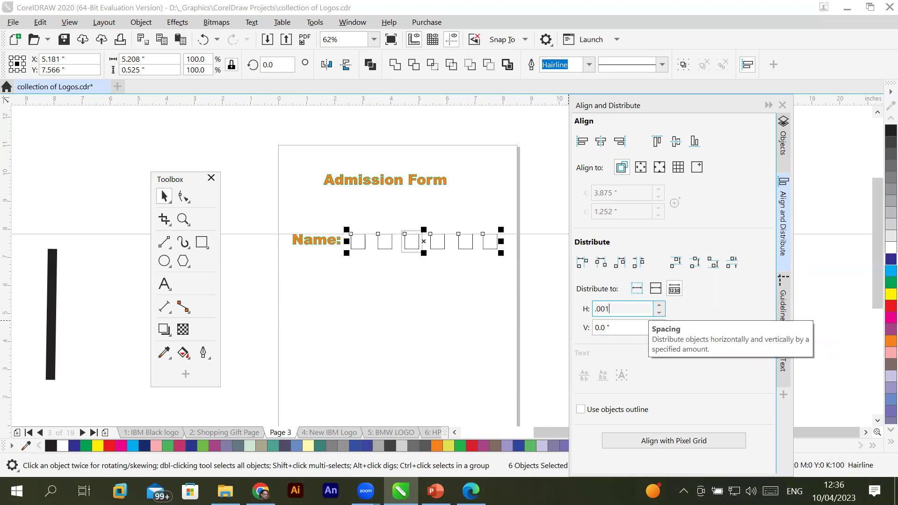
key(Tab)
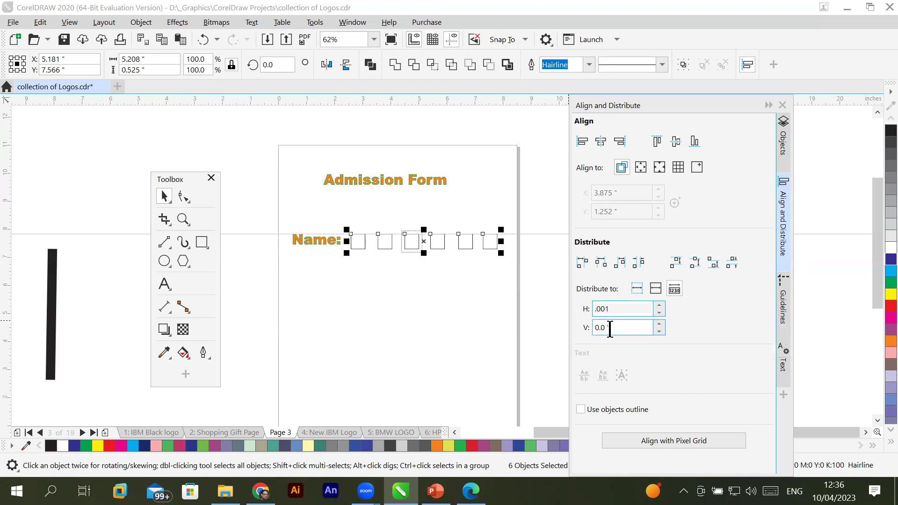
click(622, 309)
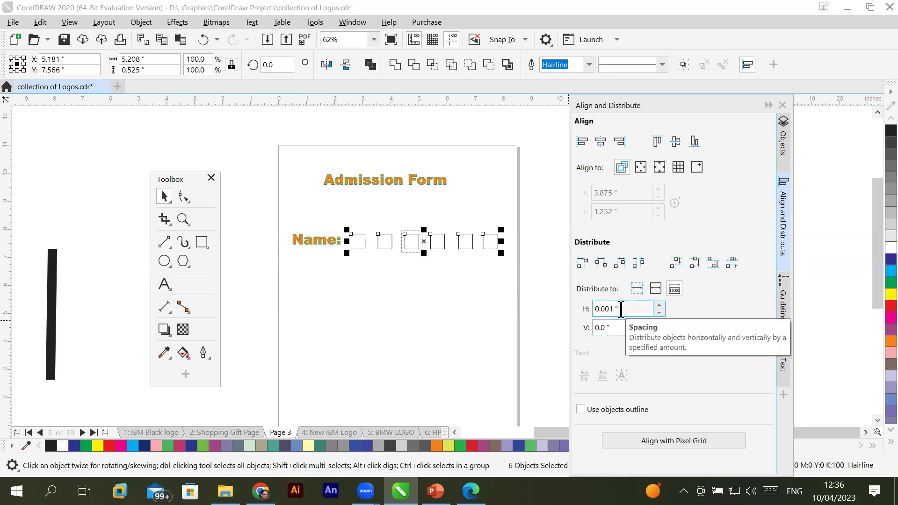
click(639, 263)
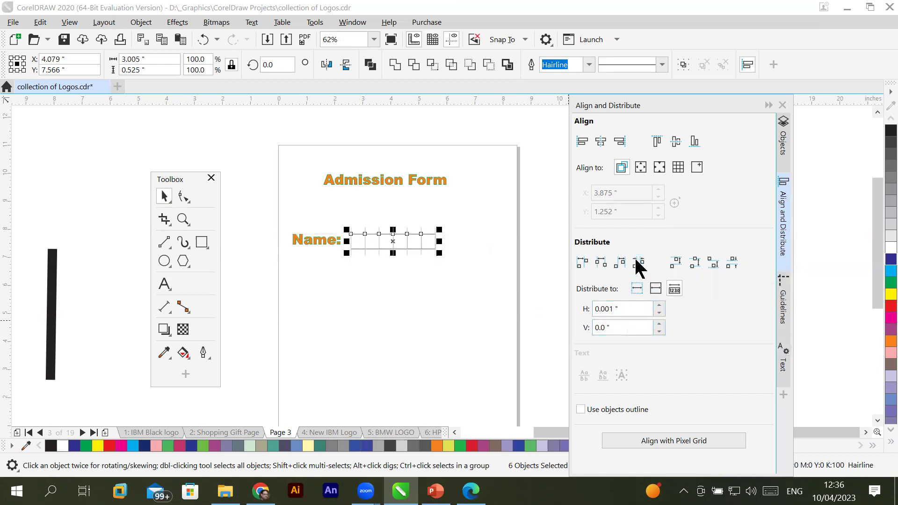
Step: Raise the horizontal spacing to 0.401 inches and respace the boxes
scroll(387, 230, up, 2)
scroll(387, 229, up, 6)
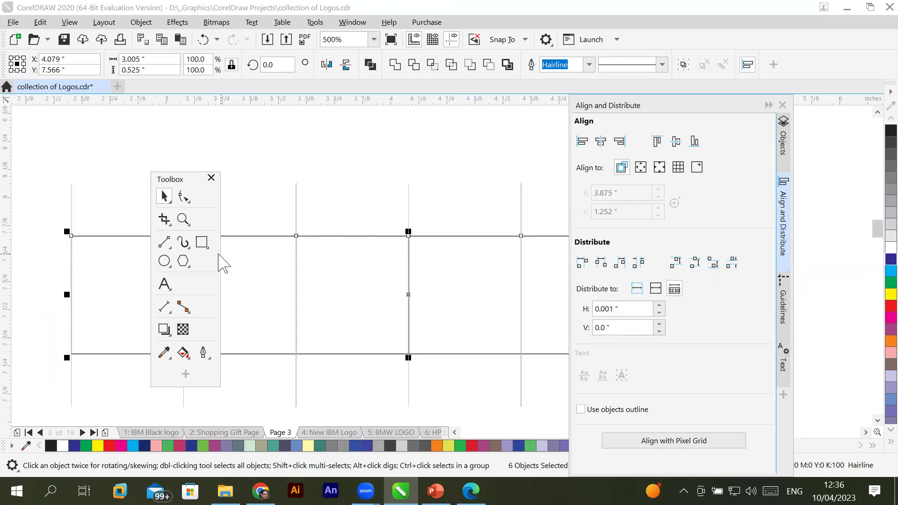
scroll(283, 252, down, 4)
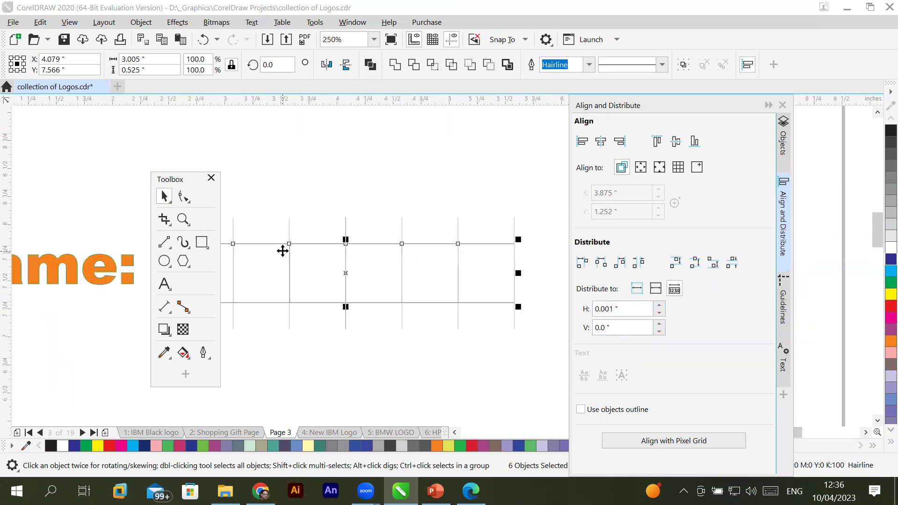
scroll(283, 252, down, 2)
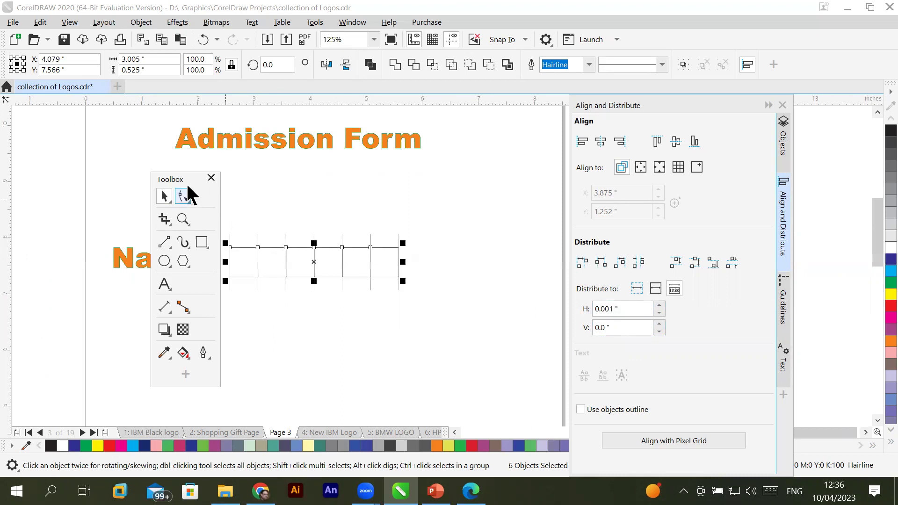
drag(186, 175, 126, 174)
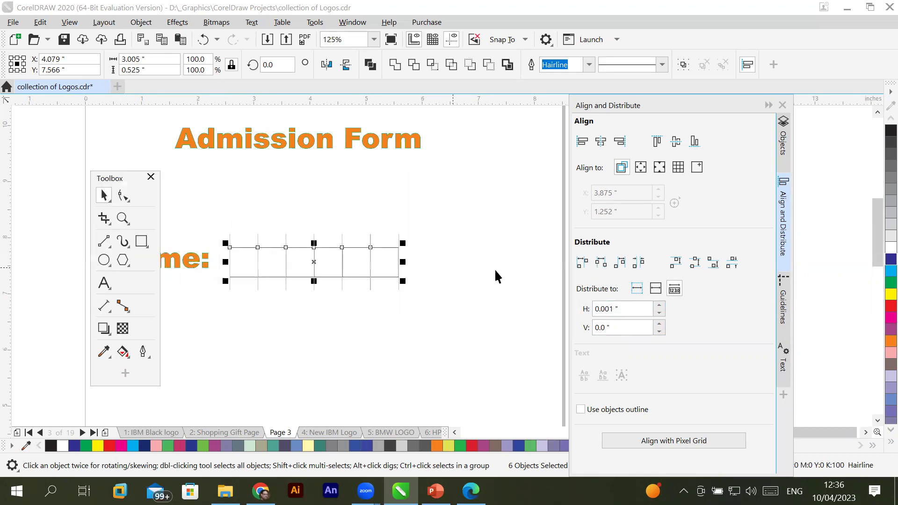
click(660, 304)
click(660, 305)
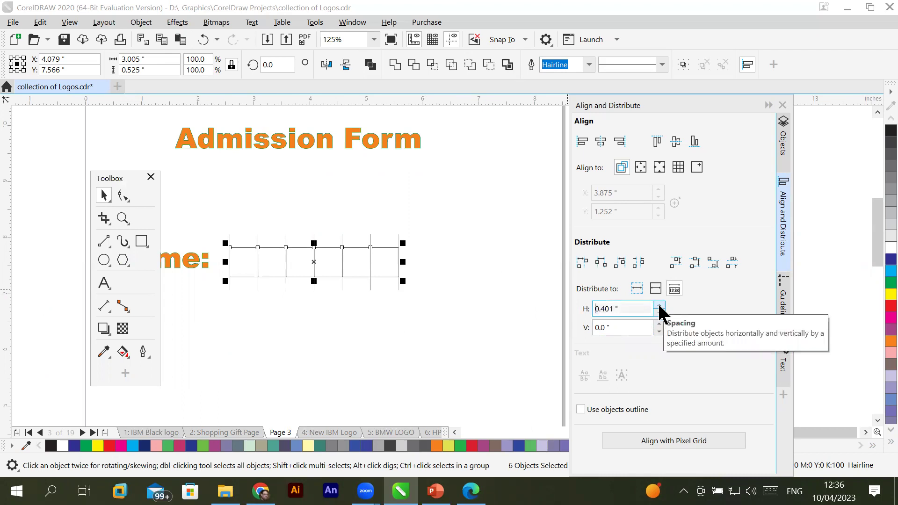
click(639, 262)
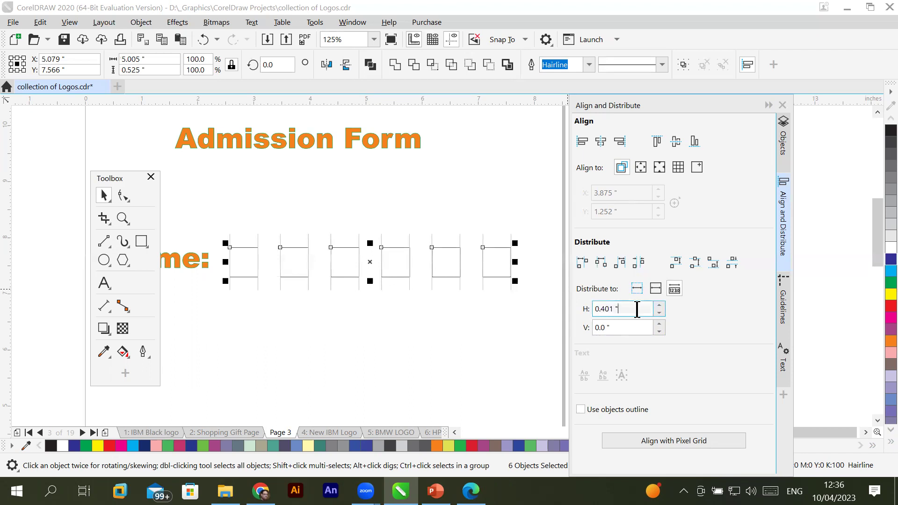
Step: Respace the boxes at 0.201 inches, then settle on 0.101 inches apart
click(660, 313)
click(659, 305)
click(659, 305)
click(639, 263)
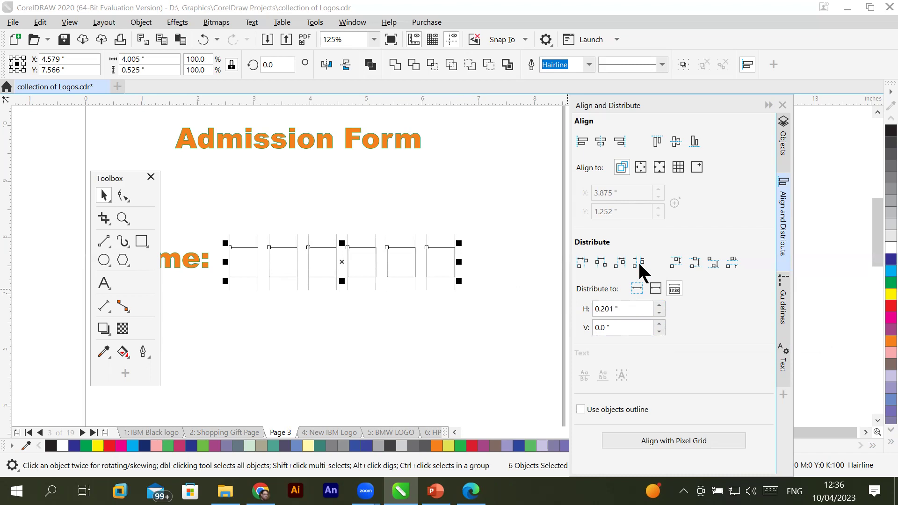
click(659, 312)
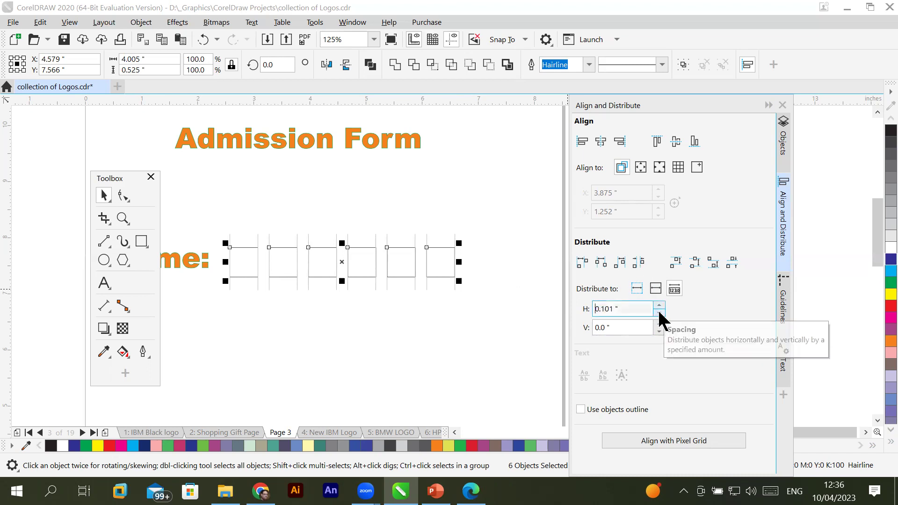
click(639, 262)
Step: Extend the row to nine boxes and distribute all nine evenly
scroll(522, 306, down, 2)
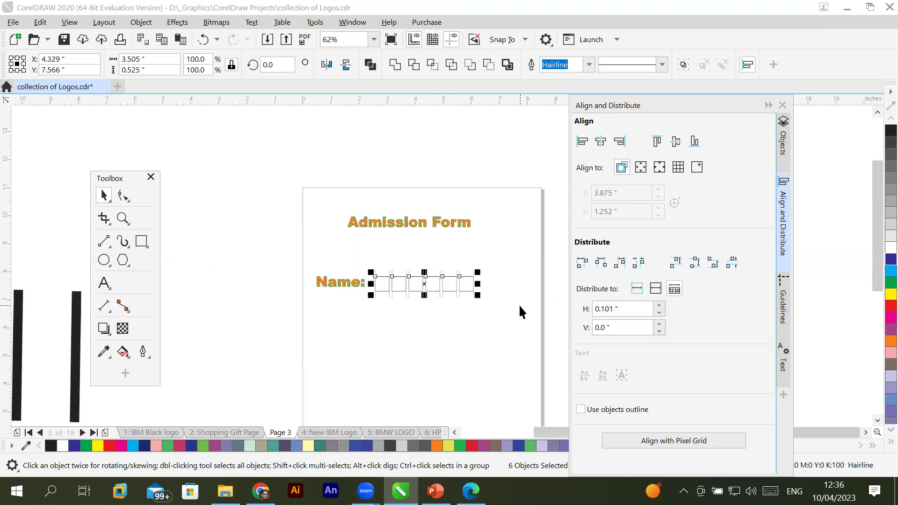
mouse_move(424, 262)
mouse_down()
mouse_move(436, 289)
mouse_move(476, 304)
mouse_move(499, 288)
mouse_move(551, 310)
mouse_up()
click(373, 267)
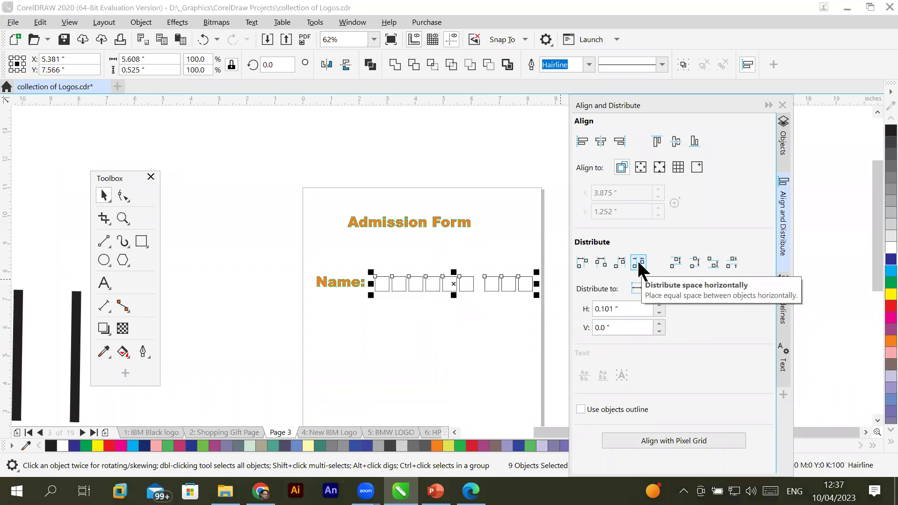
click(638, 262)
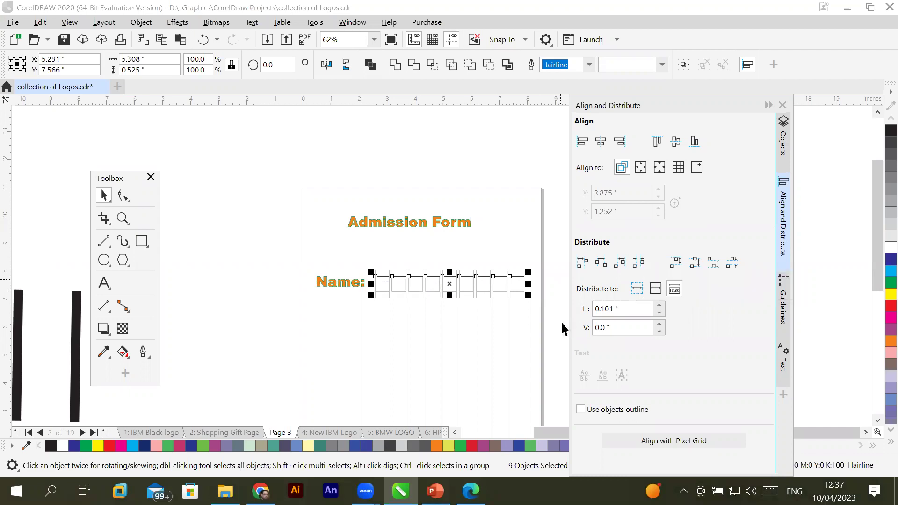
click(525, 341)
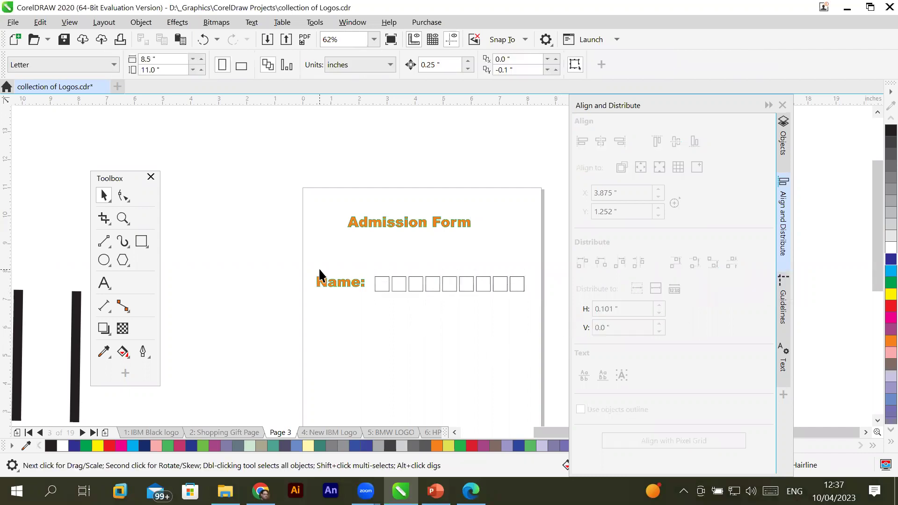
Step: Copy the Name: row below itself and relabel the copy 'Email:'
drag(529, 310, 527, 305)
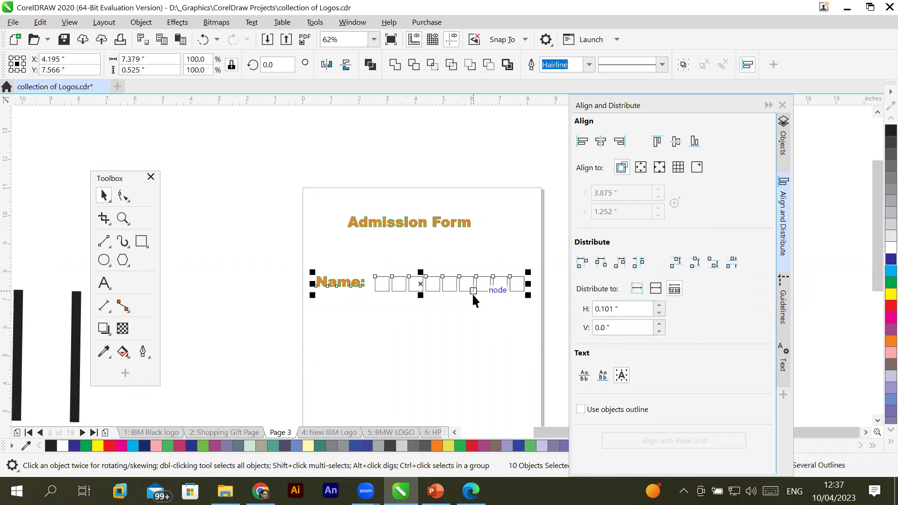
drag(468, 290, 468, 323)
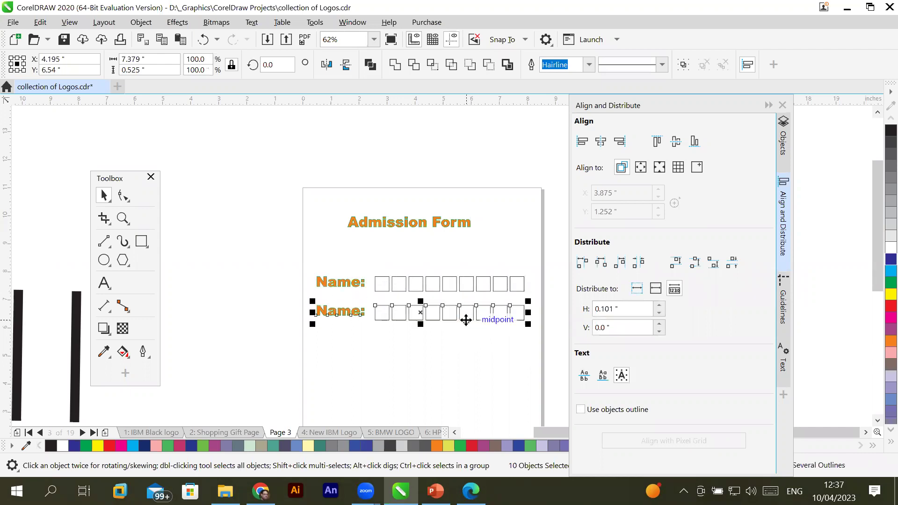
click(338, 314)
double_click(338, 314)
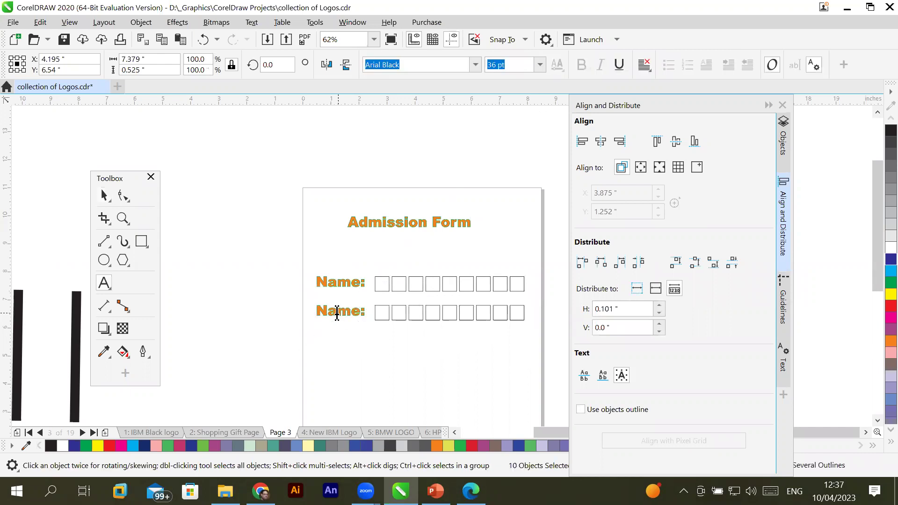
text(Email)
key(Escape)
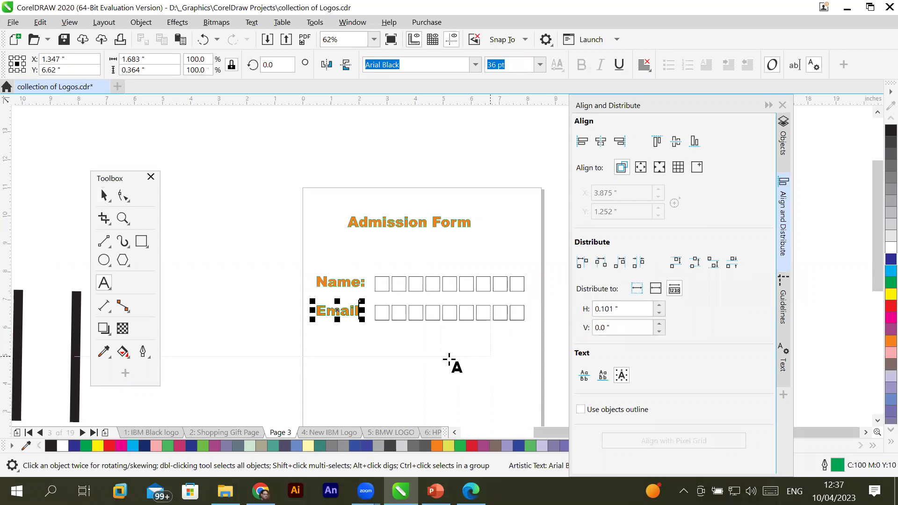
key(BackSpace)
key(BackSpace)
key(BackSpace)
text(il:)
click(341, 350)
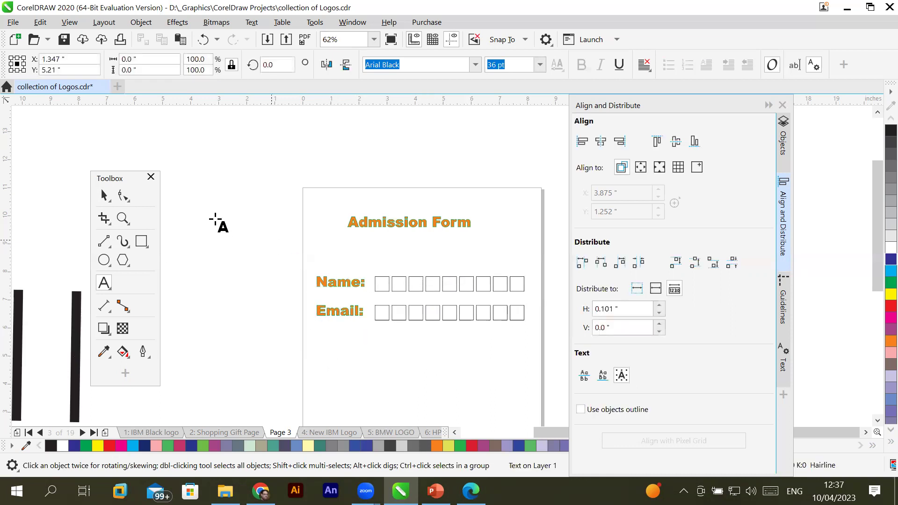
Step: Move the Email: row down, add second box rows under each label, and shift the title left
click(104, 195)
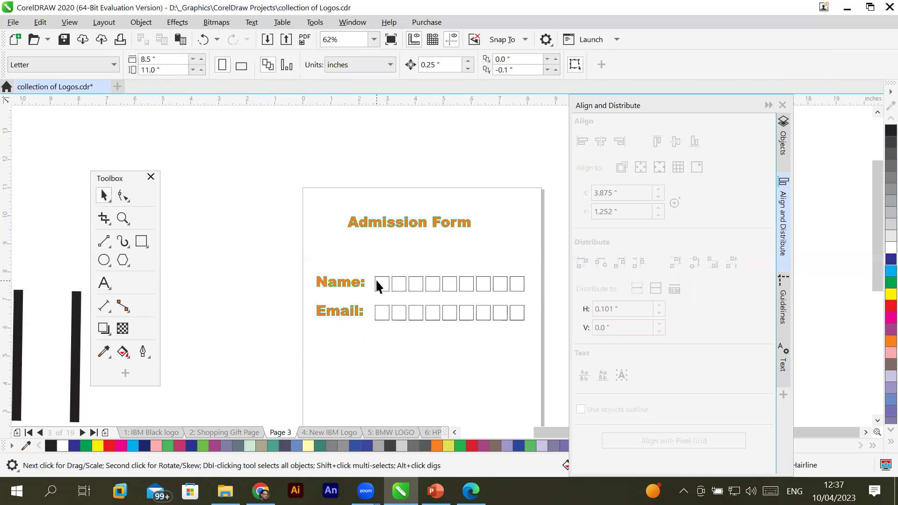
mouse_move(306, 298)
mouse_down()
mouse_move(534, 329)
mouse_move(513, 367)
mouse_up()
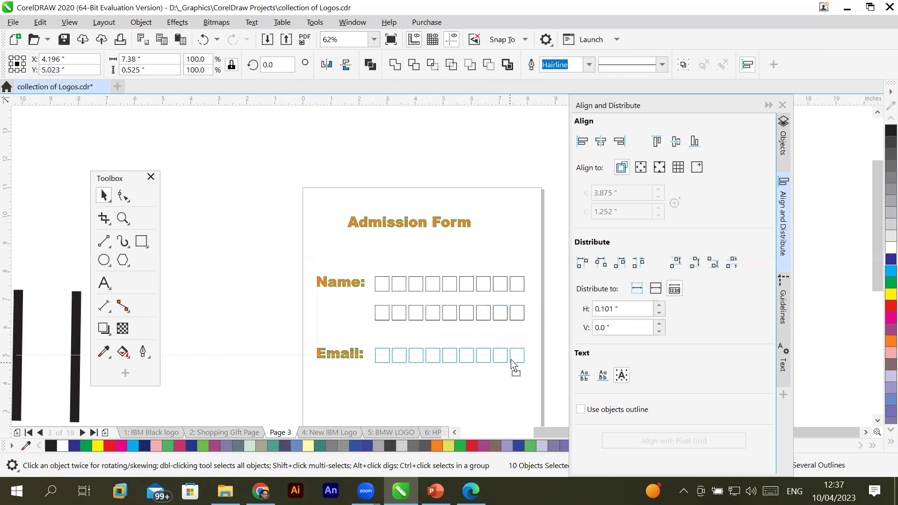
mouse_move(374, 265)
mouse_down()
mouse_move(518, 296)
mouse_move(494, 315)
mouse_up()
mouse_move(368, 335)
mouse_down()
mouse_move(389, 368)
mouse_move(533, 364)
mouse_move(516, 382)
mouse_up()
click(537, 345)
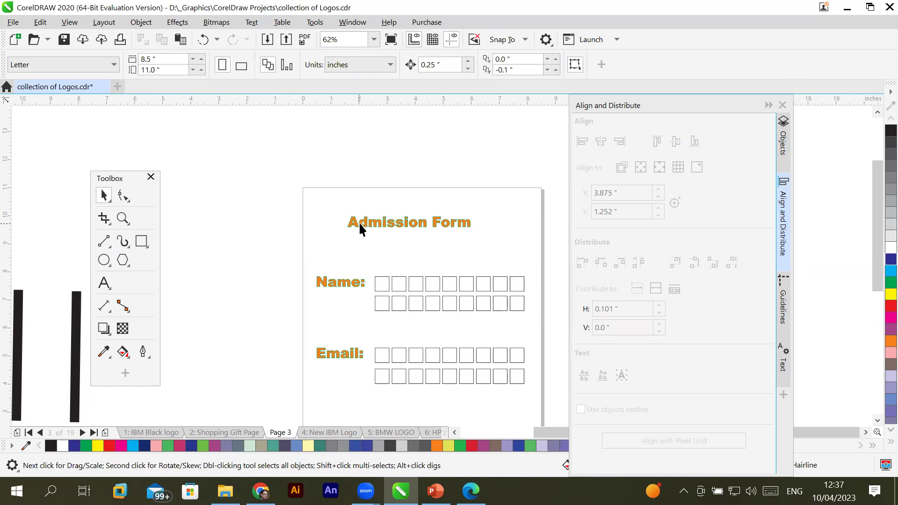
drag(358, 222, 340, 224)
click(141, 241)
Step: Draw a rectangular frame to the right of the Admission Form title
drag(467, 198, 526, 265)
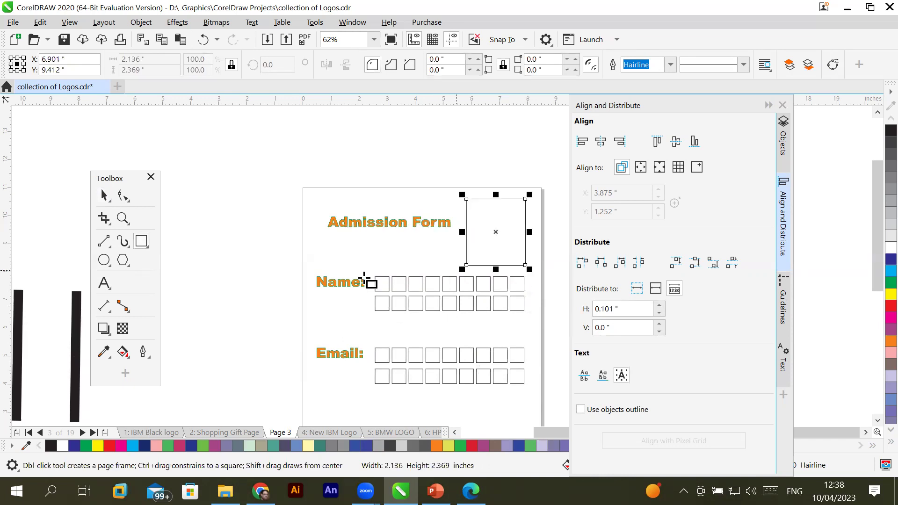
click(104, 282)
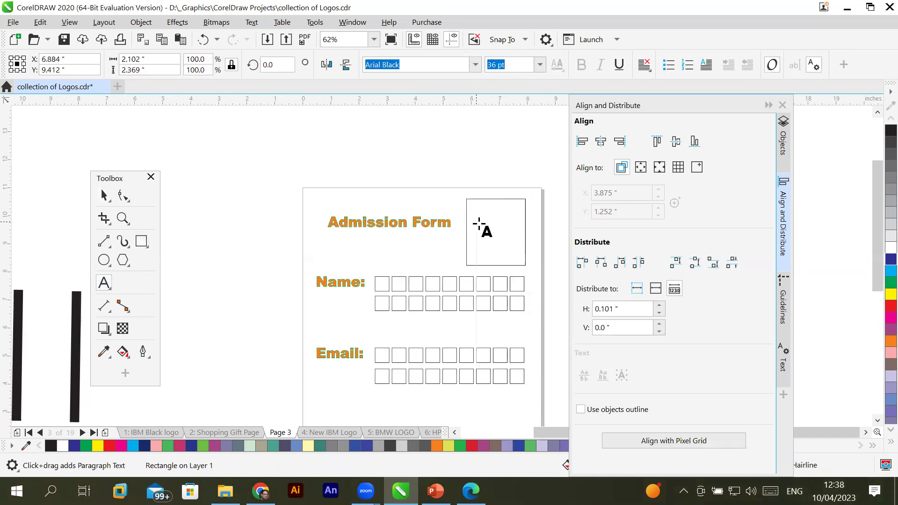
click(478, 224)
text(Ph)
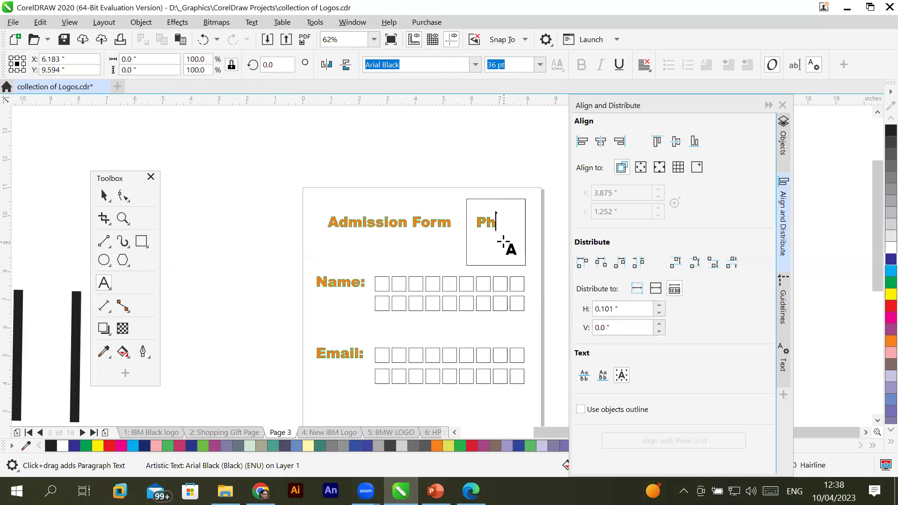
key(BackSpace)
key(BackSpace)
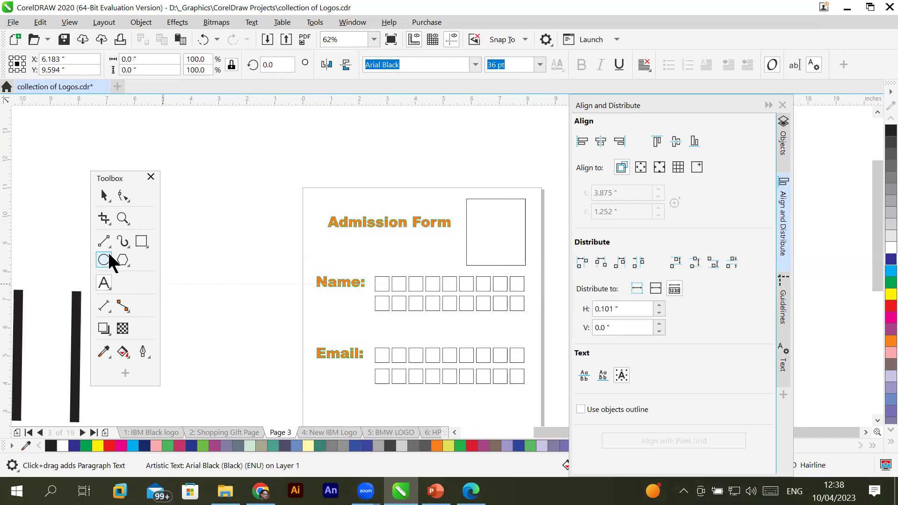
Step: Draw a circle inside the frame and a 3-sided triangle below it
key(F7)
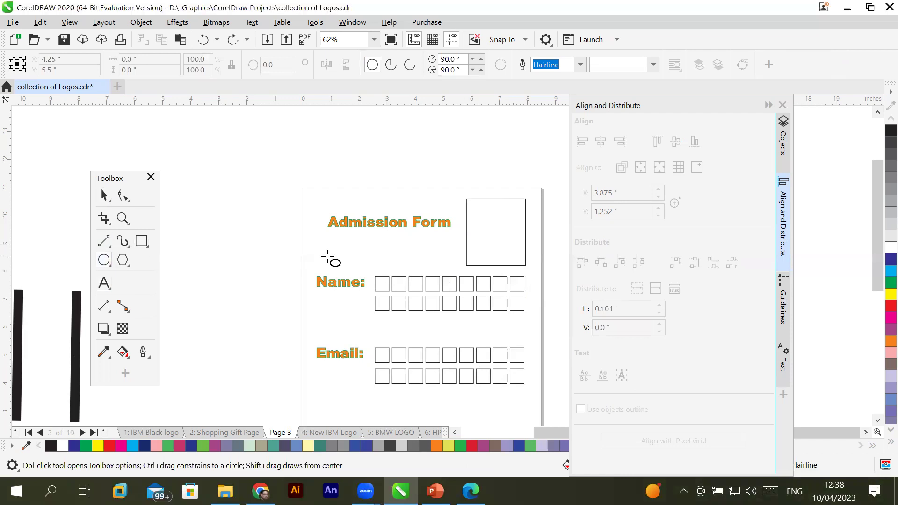
drag(483, 209, 508, 238)
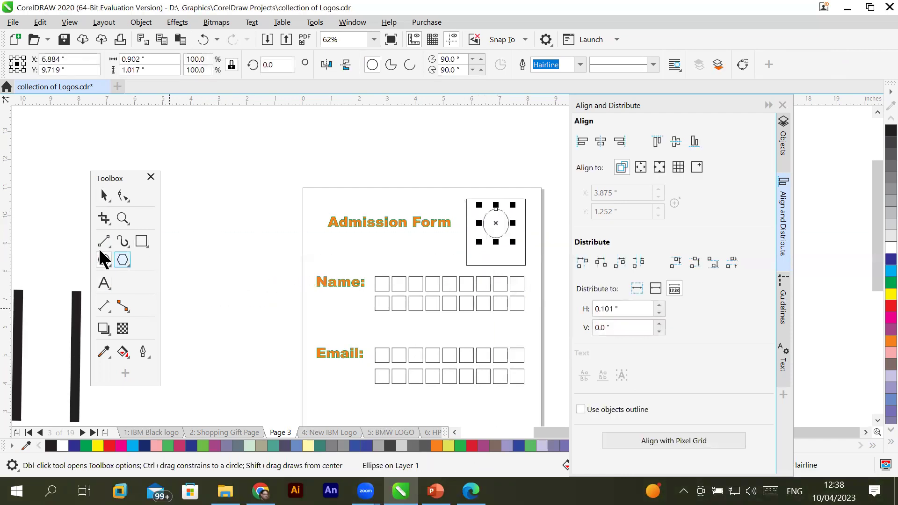
click(125, 264)
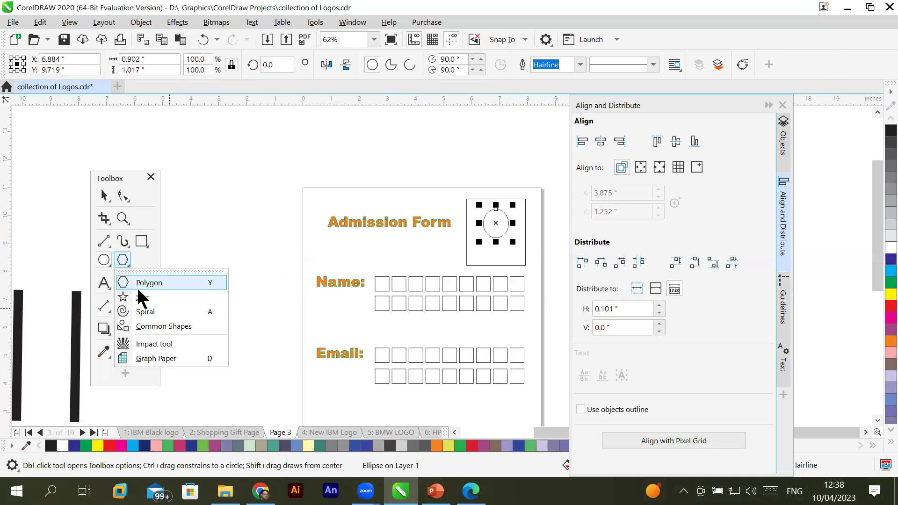
click(149, 283)
mouse_move(491, 245)
mouse_down()
mouse_move(497, 239)
mouse_move(505, 257)
mouse_up()
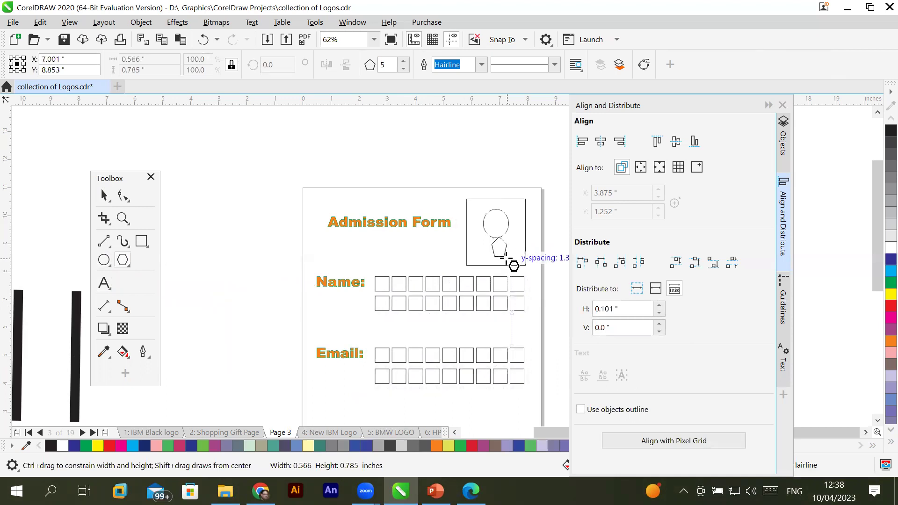
drag(504, 257, 510, 259)
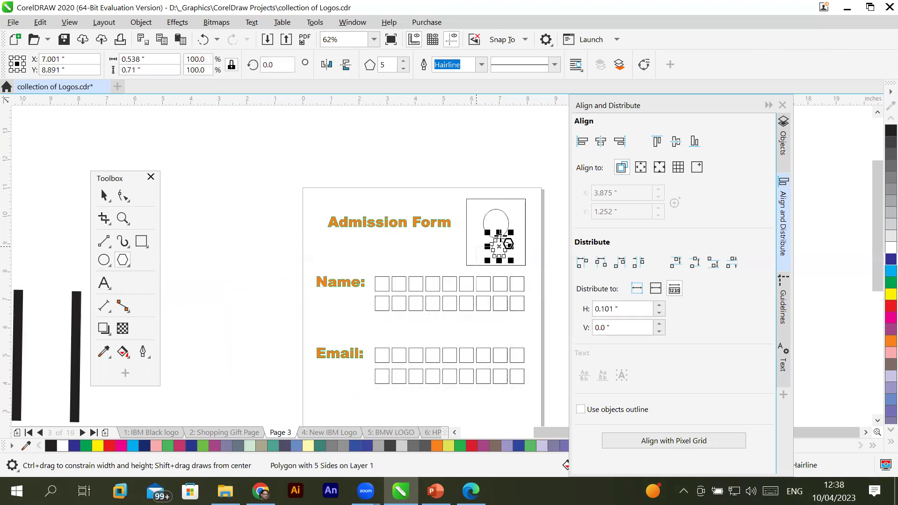
click(104, 194)
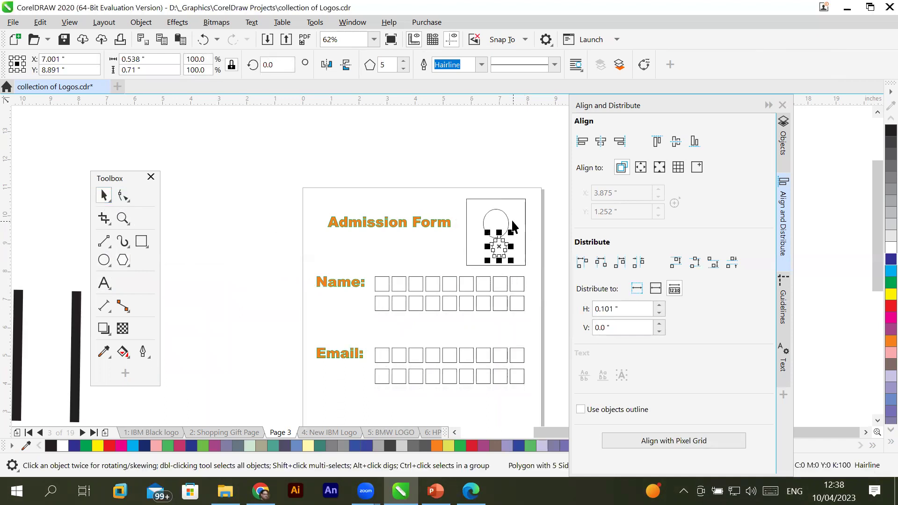
click(404, 69)
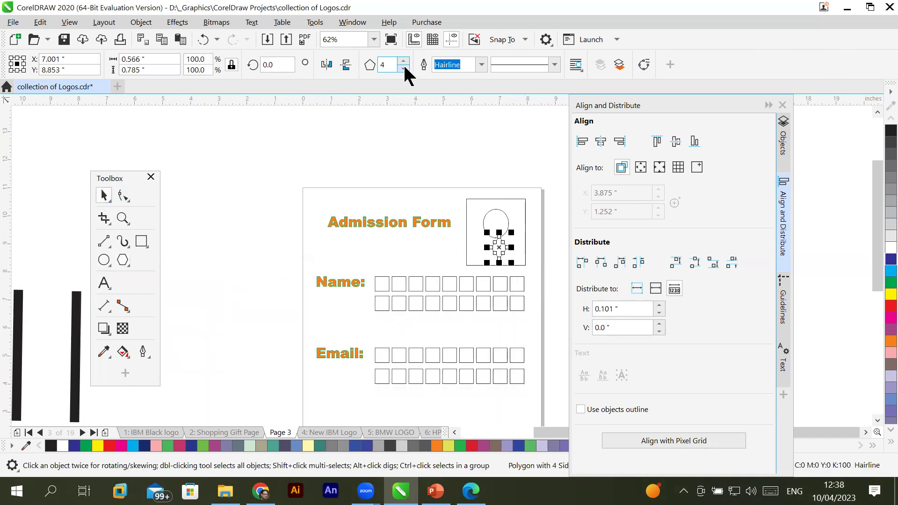
Step: Align the circle and triangle centred horizontally
click(484, 221)
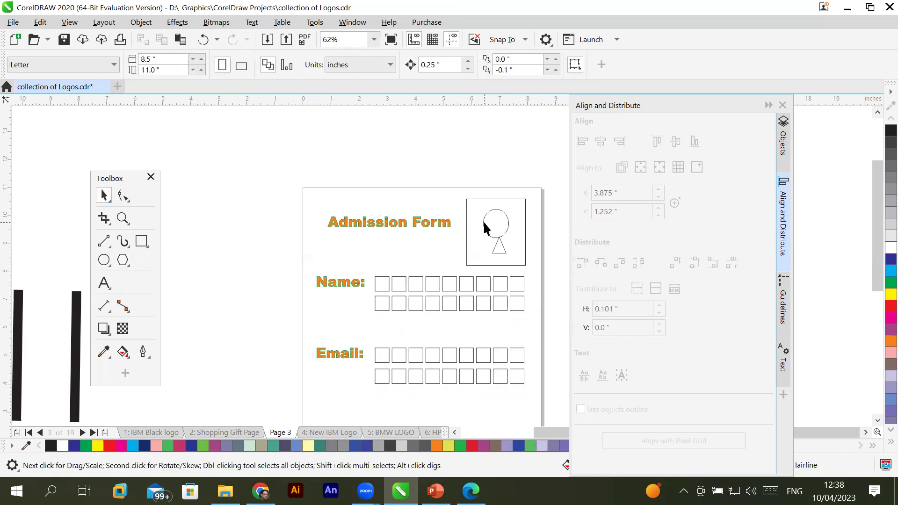
click(484, 225)
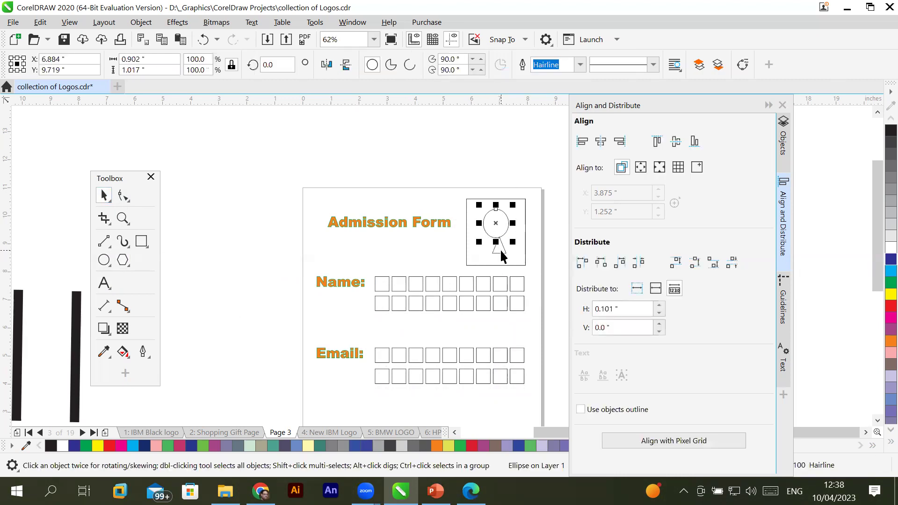
shift+click(500, 249)
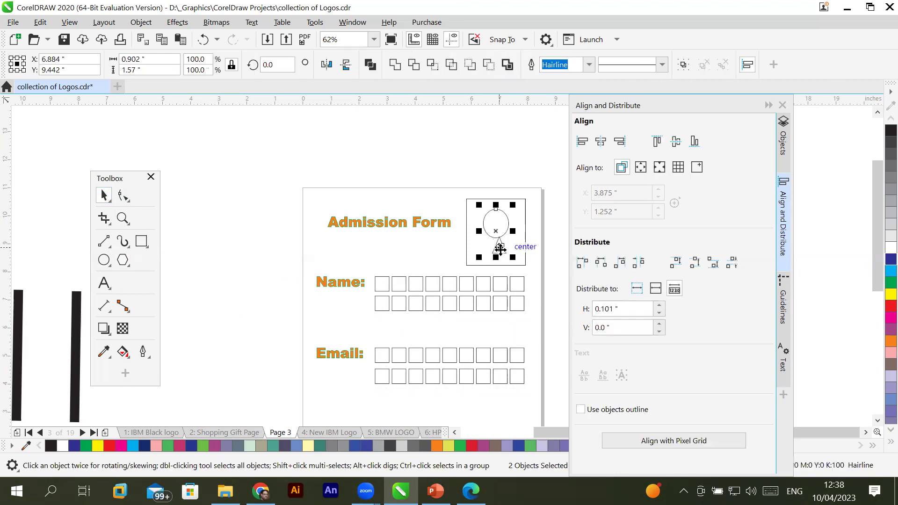
click(598, 140)
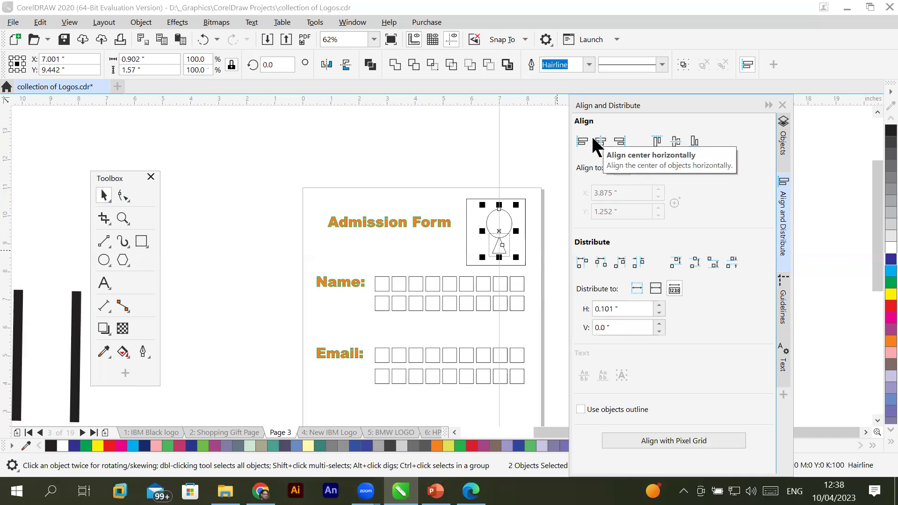
click(325, 149)
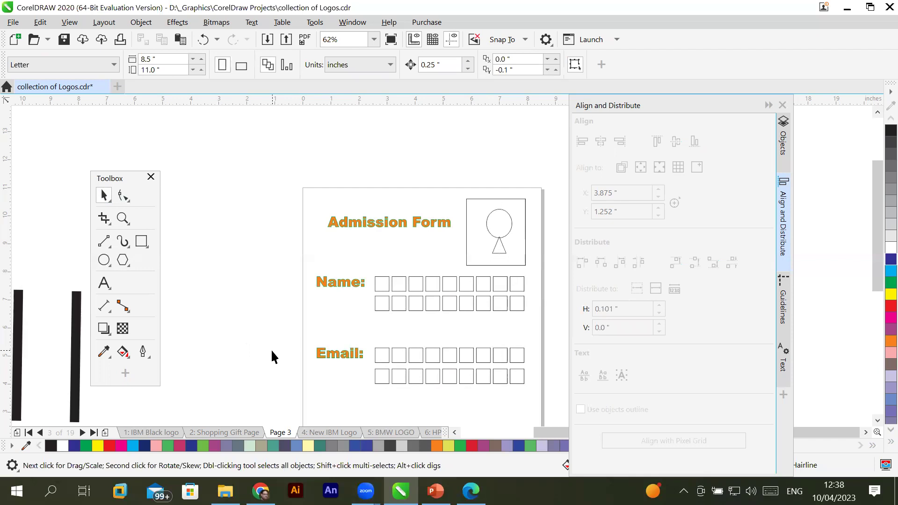
Step: Create a page-sized rectangle filled cyan as the page background
click(878, 421)
click(877, 421)
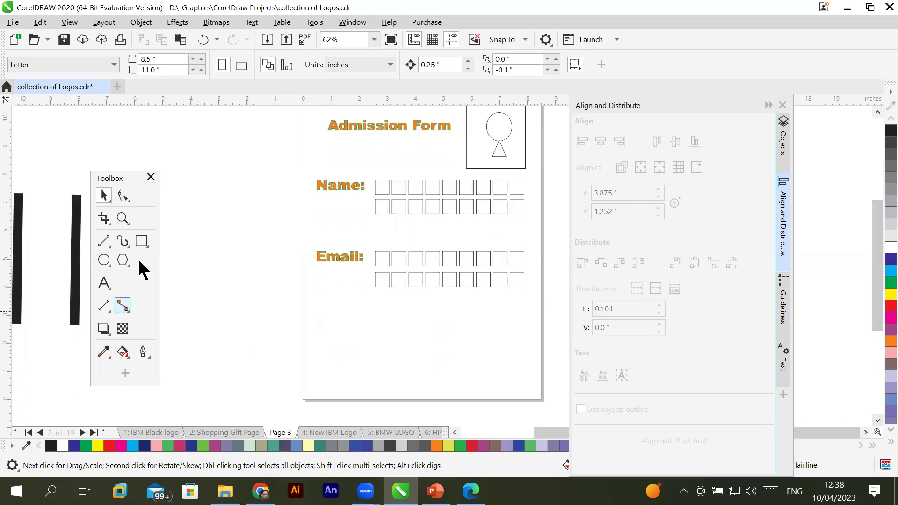
double_click(141, 241)
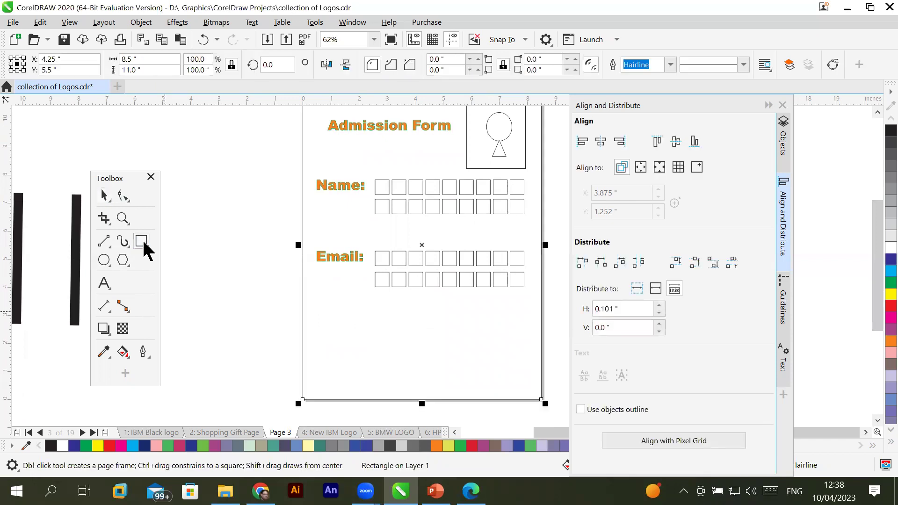
click(883, 270)
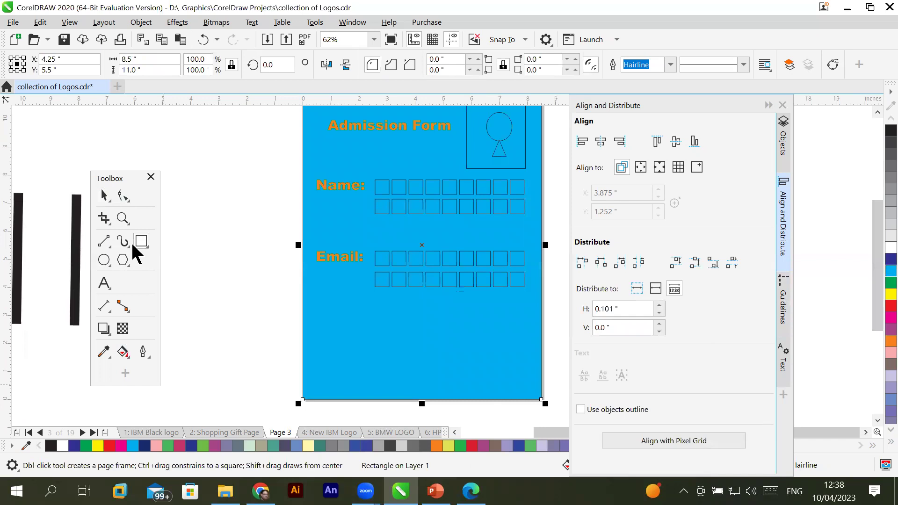
Step: Draw a full-width strip across the page bottom and fill it pale lavender
mouse_move(303, 373)
mouse_down()
mouse_move(533, 389)
mouse_move(546, 404)
mouse_up()
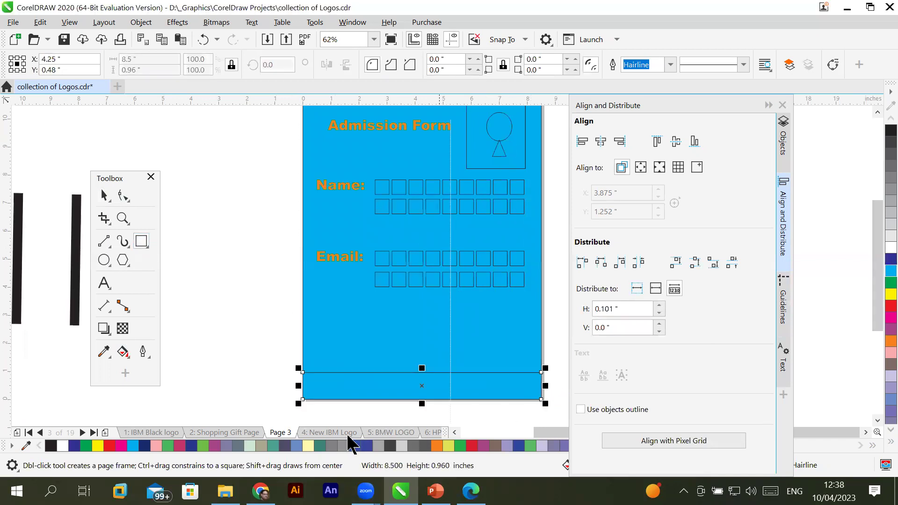
click(880, 284)
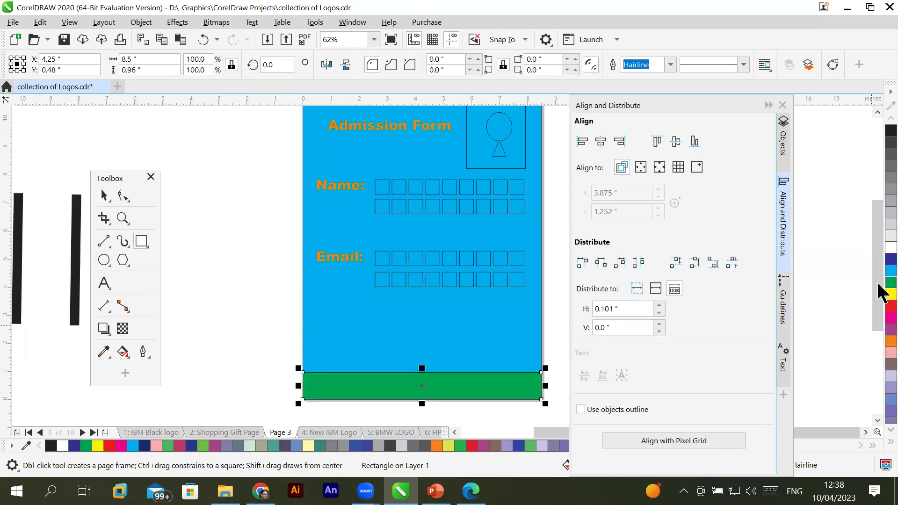
click(884, 370)
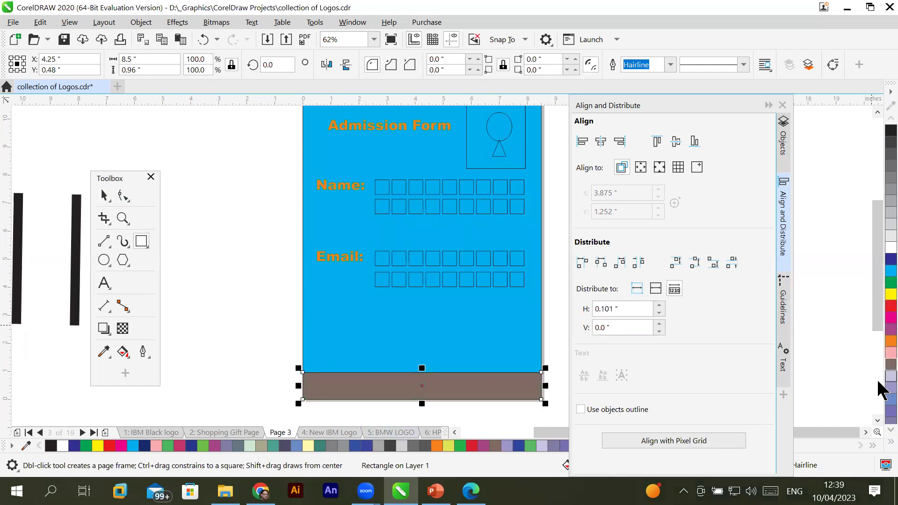
click(234, 346)
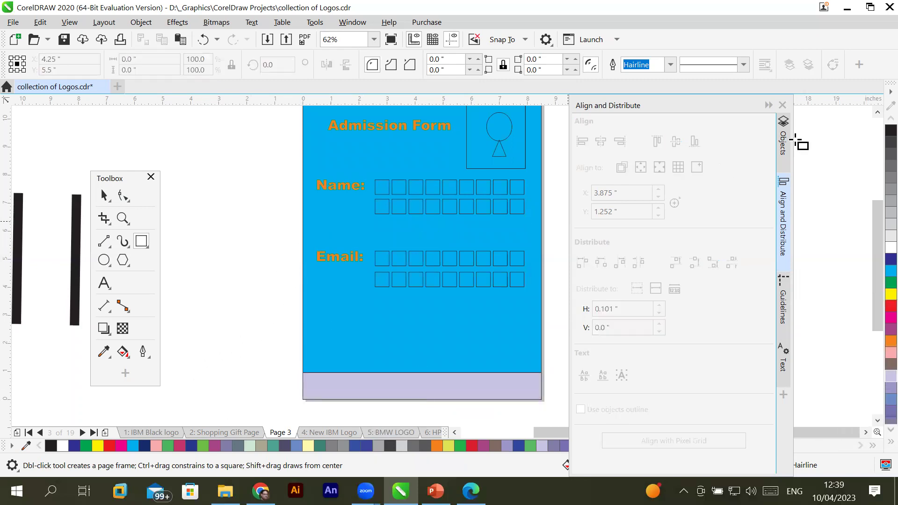
Step: Try the dimension and line tool flyouts, then show the Objects docker for Page 3
click(877, 114)
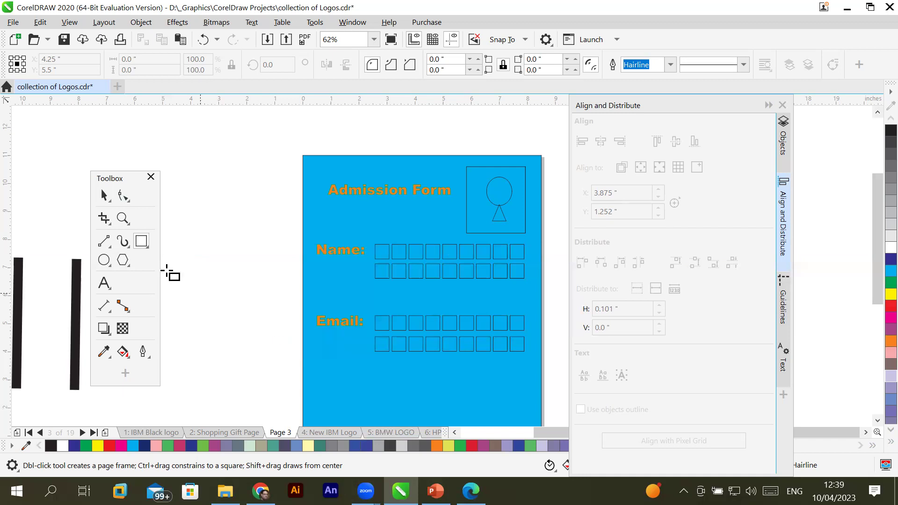
click(103, 194)
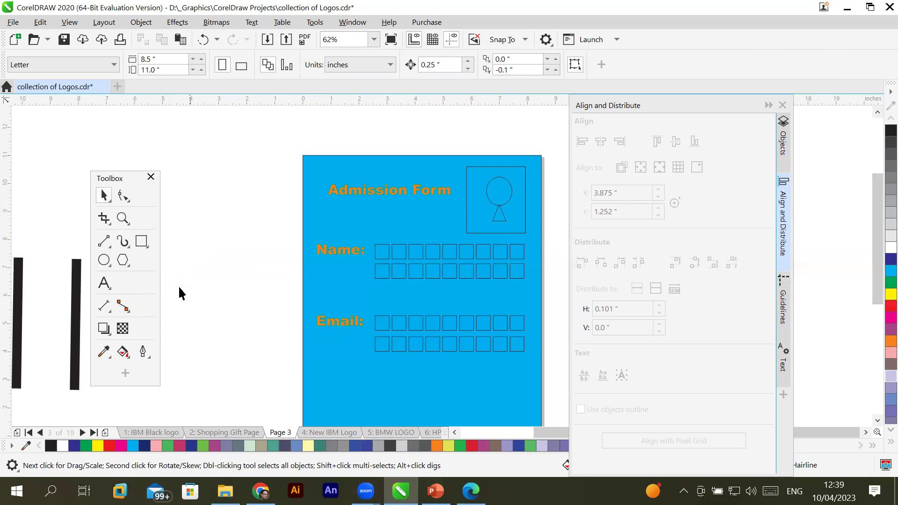
click(102, 307)
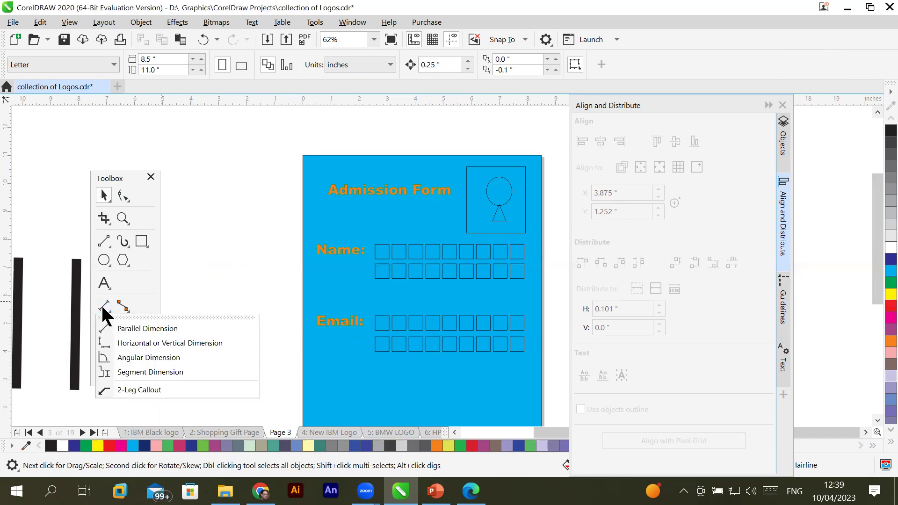
click(103, 241)
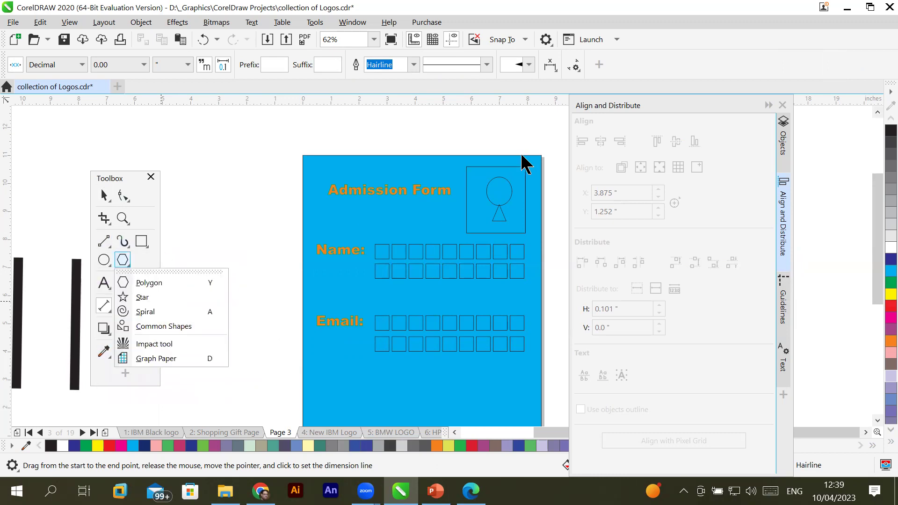
click(783, 138)
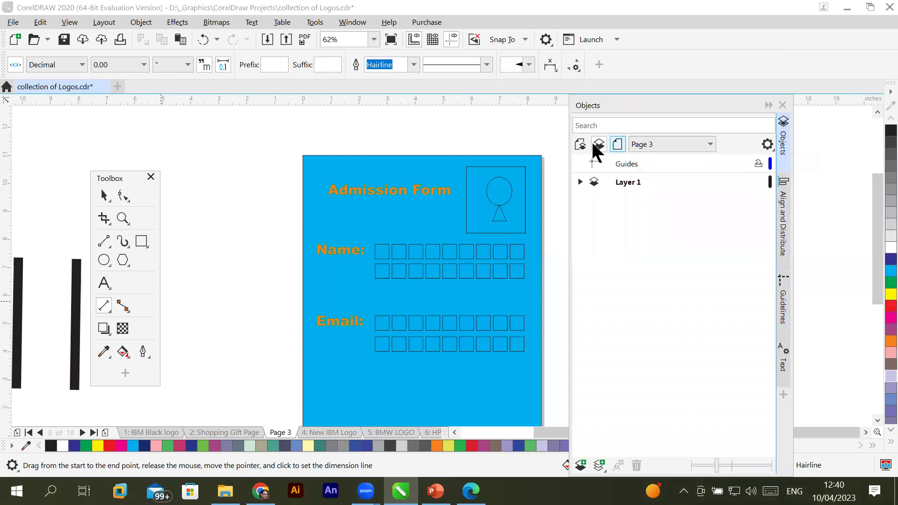
Step: Delete the Master Page's Layer 1 (all pages) and make Guides (all pages) active
click(581, 144)
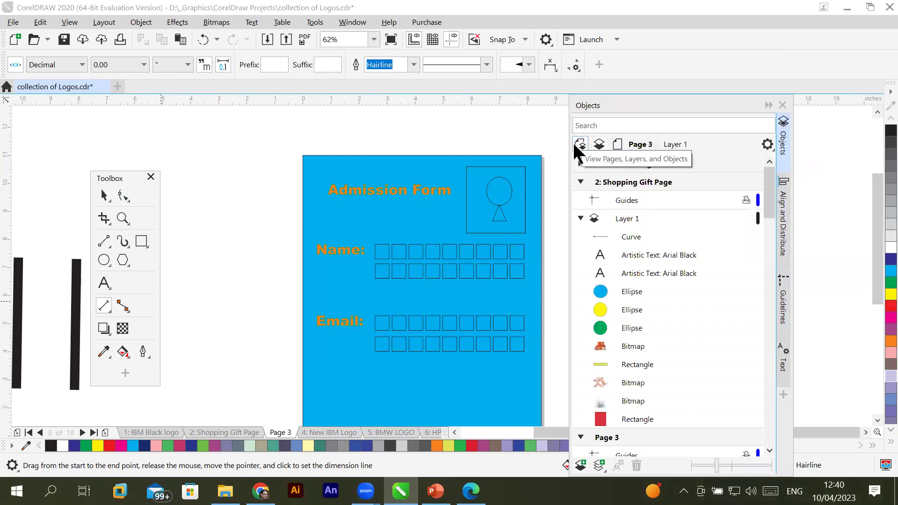
drag(769, 195, 761, 437)
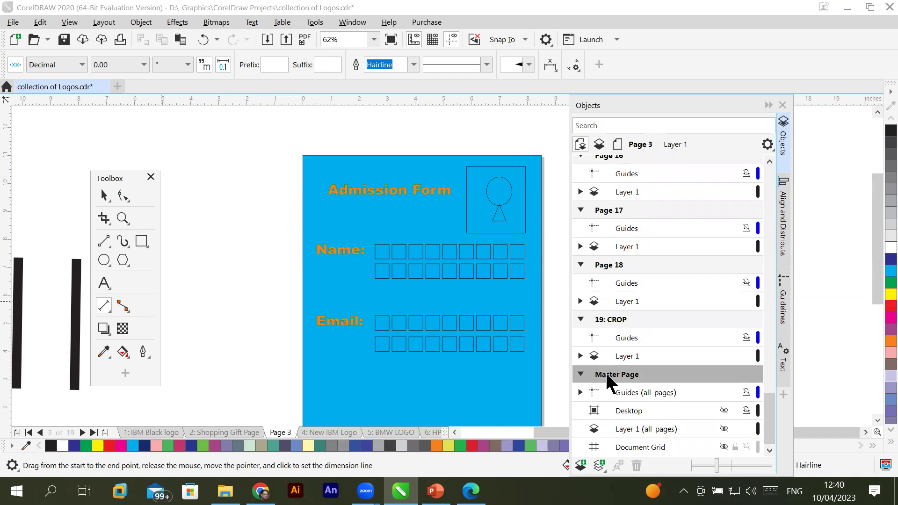
mouse_move(646, 393)
click(630, 395)
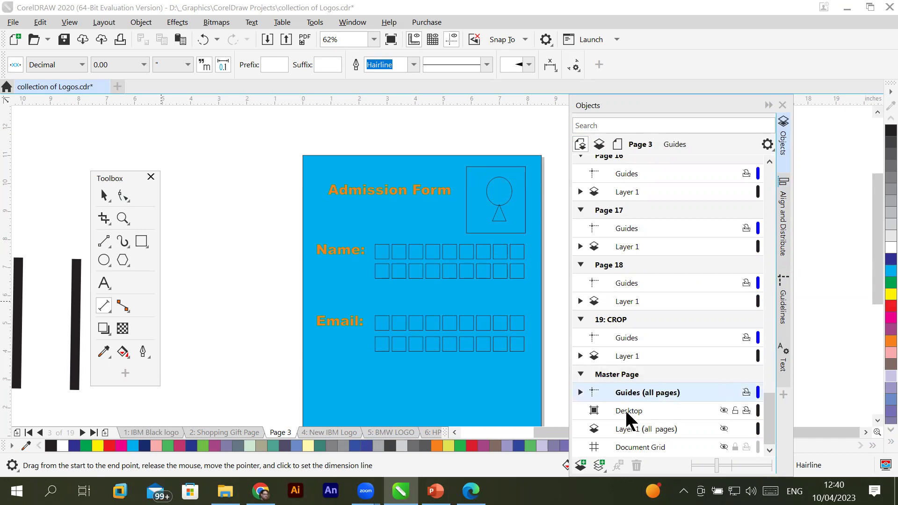
click(625, 409)
click(635, 428)
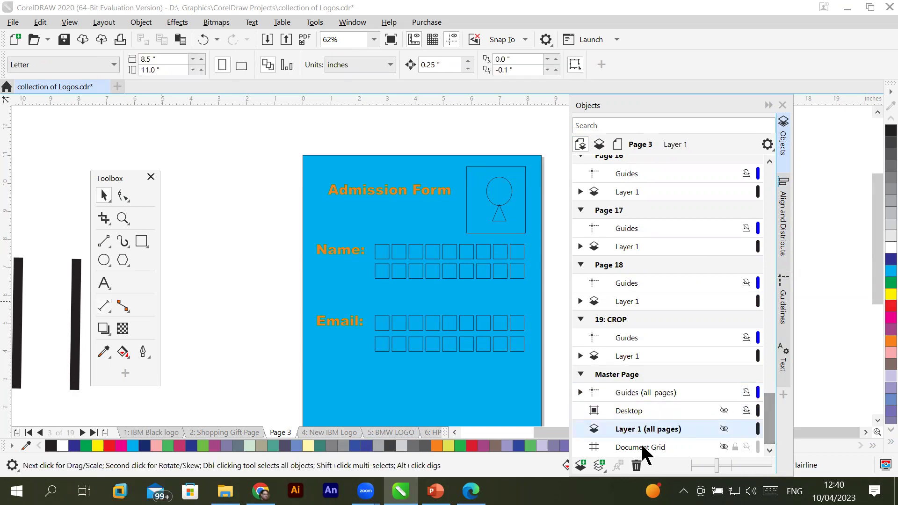
click(644, 448)
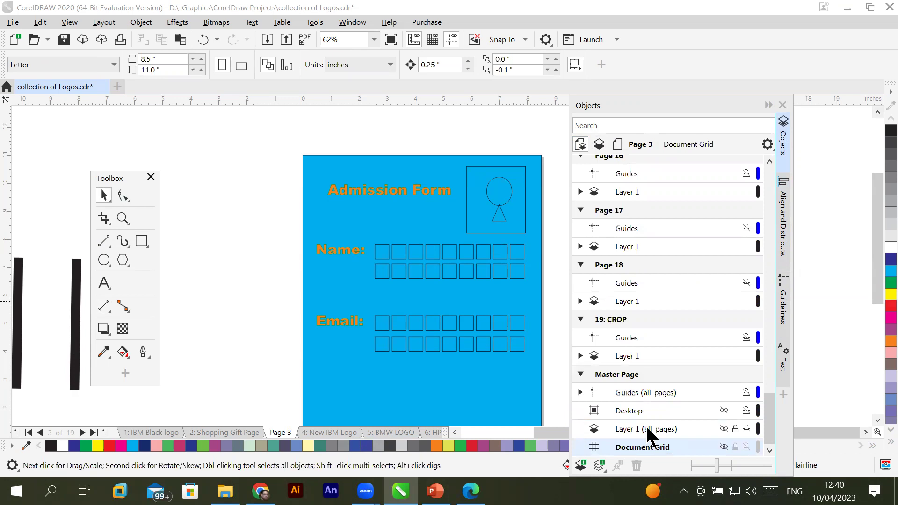
click(648, 429)
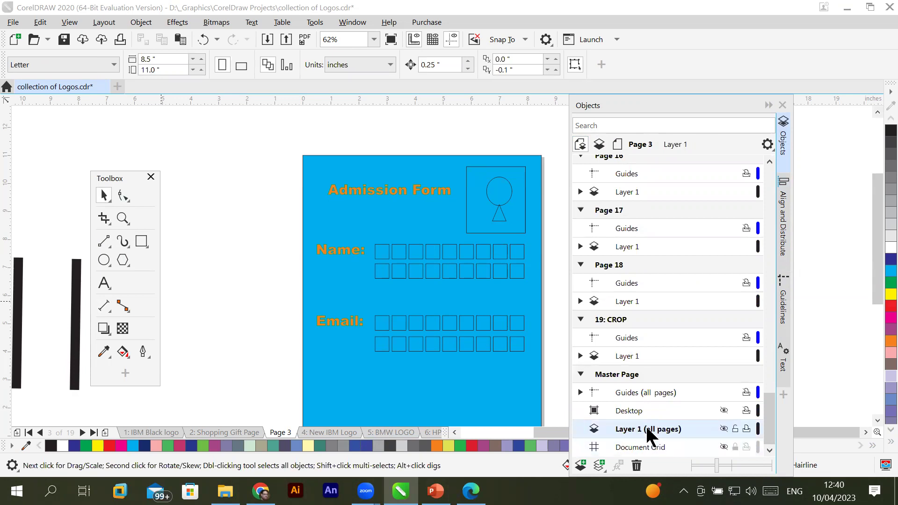
click(638, 466)
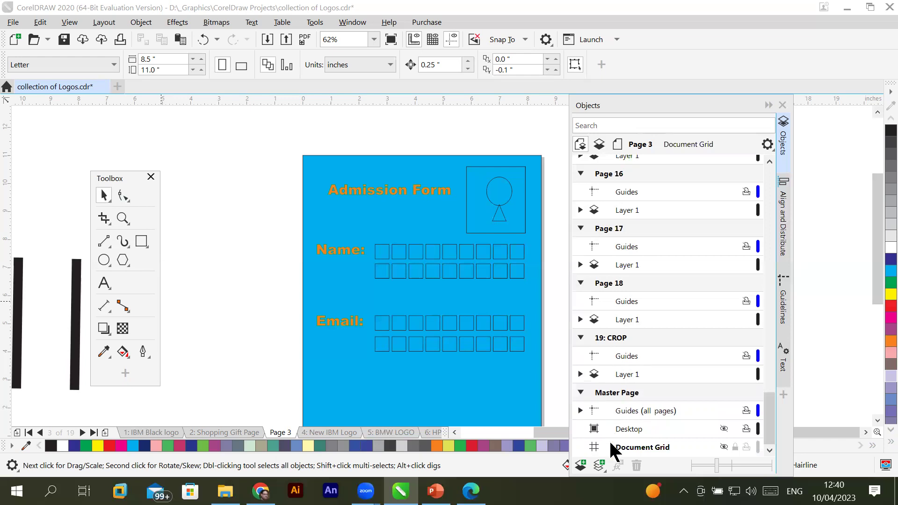
click(624, 410)
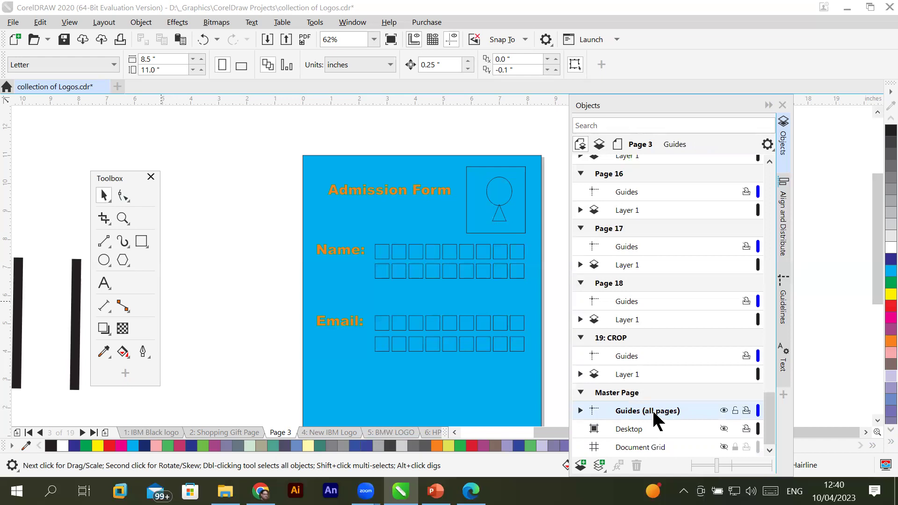
Step: Add centre horizontal and vertical guidelines and verify them on the IBM, BMW, HP and Gift pages
mouse_move(665, 411)
drag(444, 99, 445, 298)
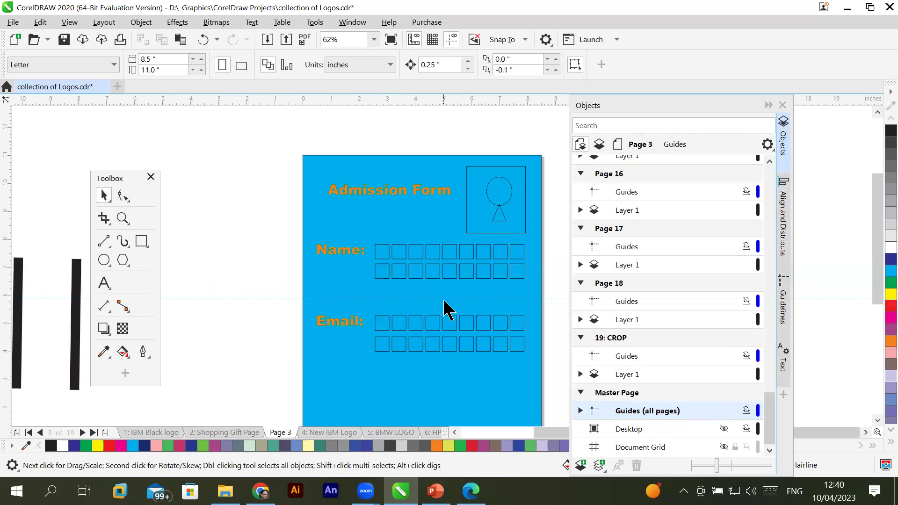
drag(9, 237, 424, 266)
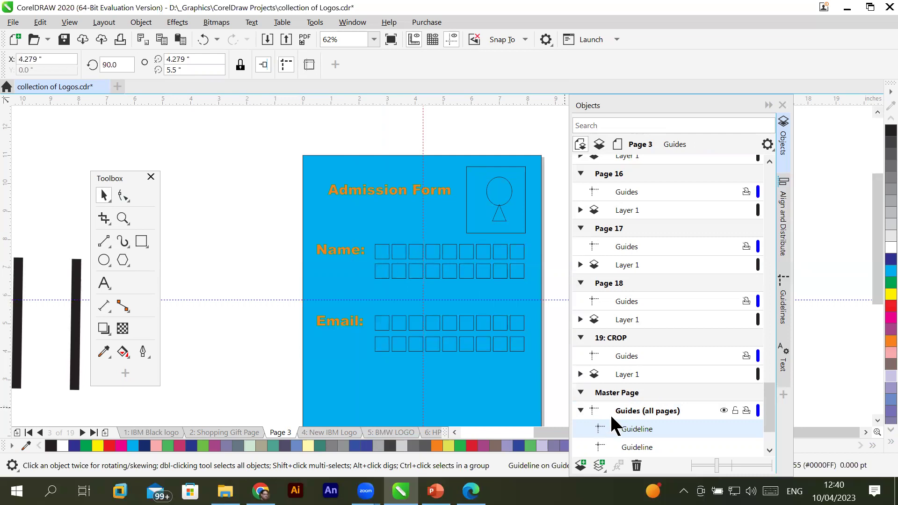
click(318, 434)
click(382, 435)
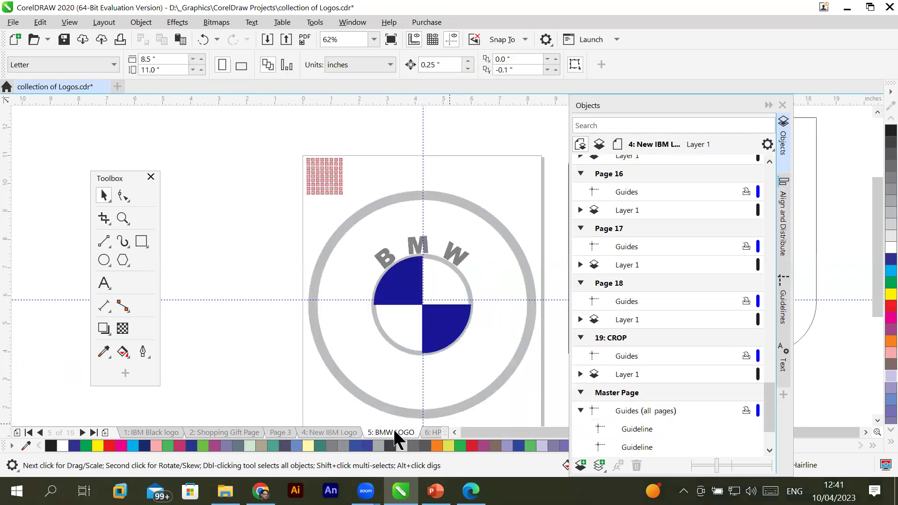
click(431, 432)
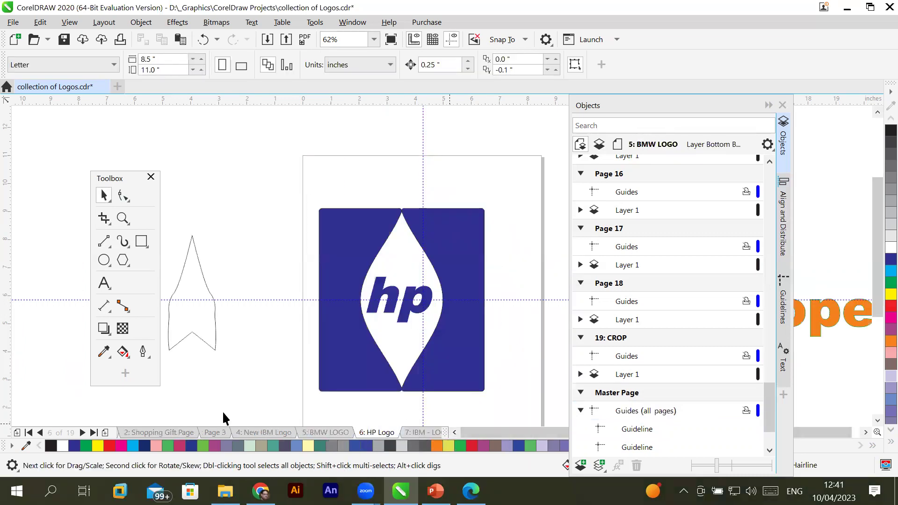
click(137, 434)
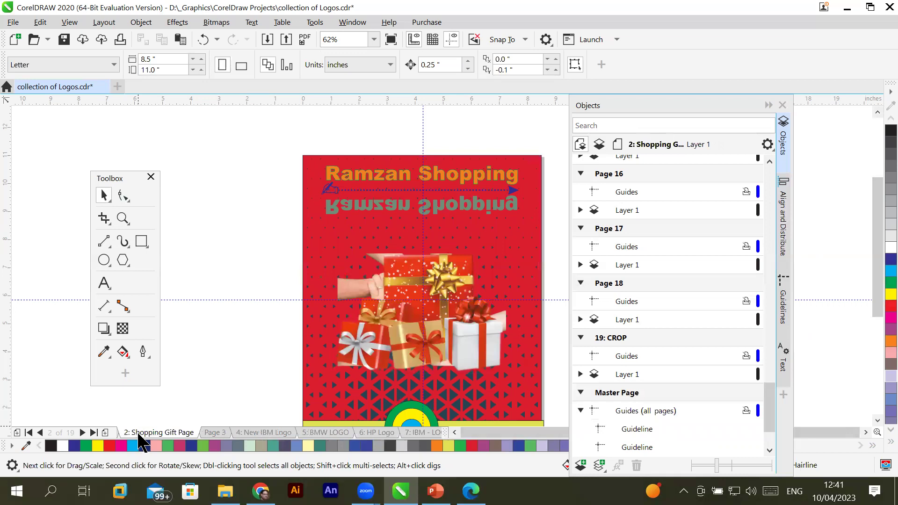
click(222, 433)
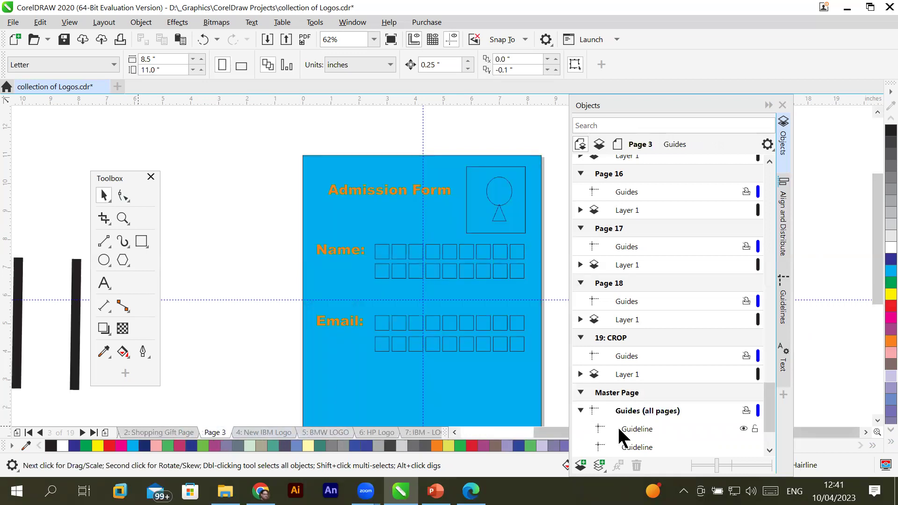
click(630, 391)
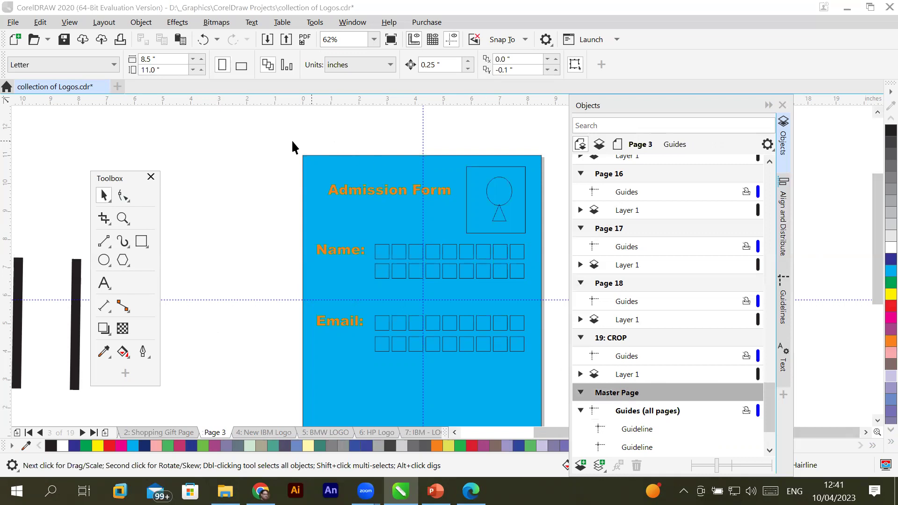
Step: Place all-pages guidelines along the page's left, right and bottom edges
drag(4, 183, 356, 211)
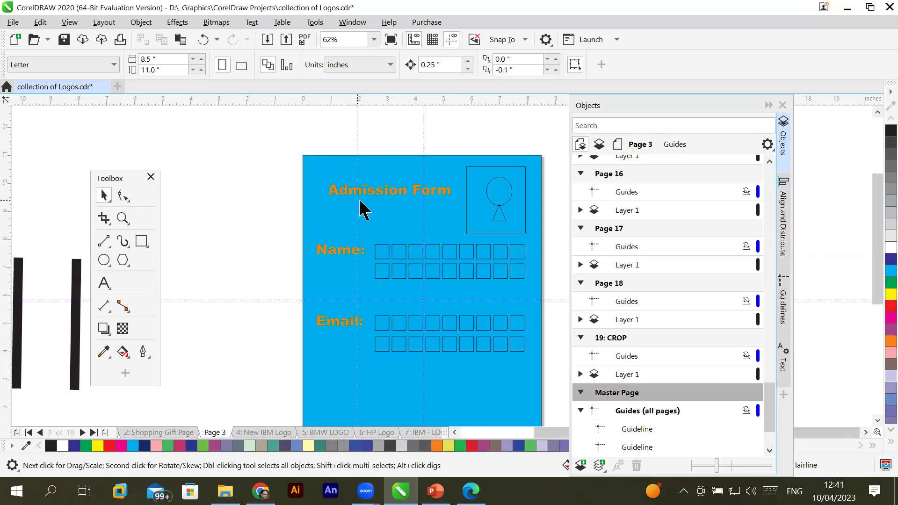
drag(356, 201, 361, 201)
drag(360, 144, 306, 146)
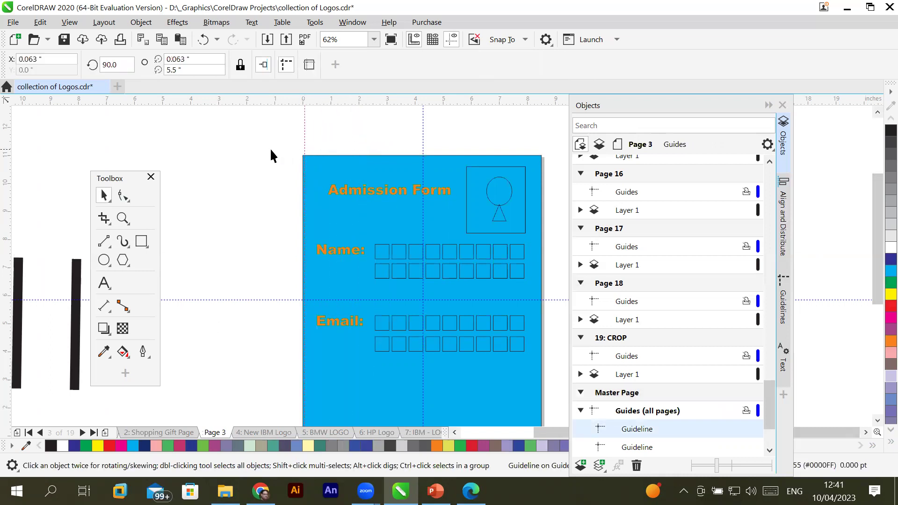
mouse_move(8, 165)
mouse_down()
mouse_move(193, 176)
mouse_move(529, 169)
mouse_up()
drag(386, 98, 399, 155)
scroll(416, 239, down, 2)
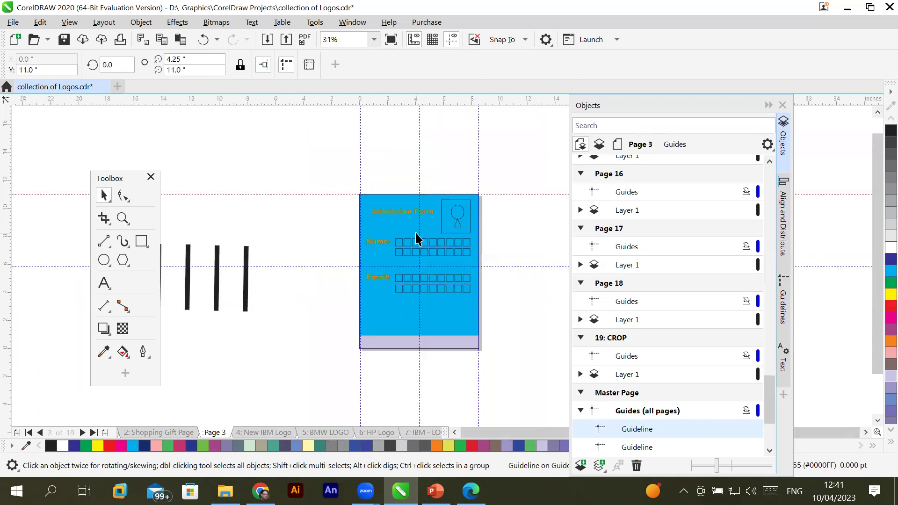
drag(395, 99, 418, 349)
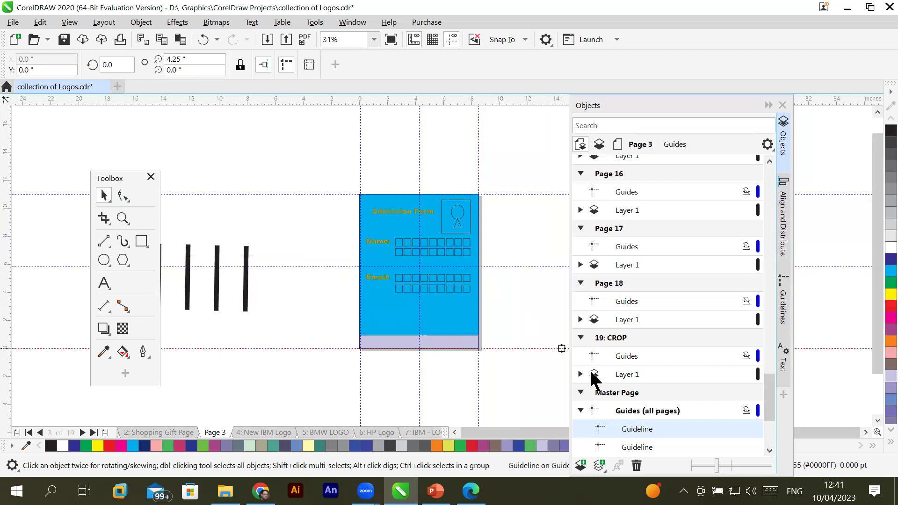
click(617, 398)
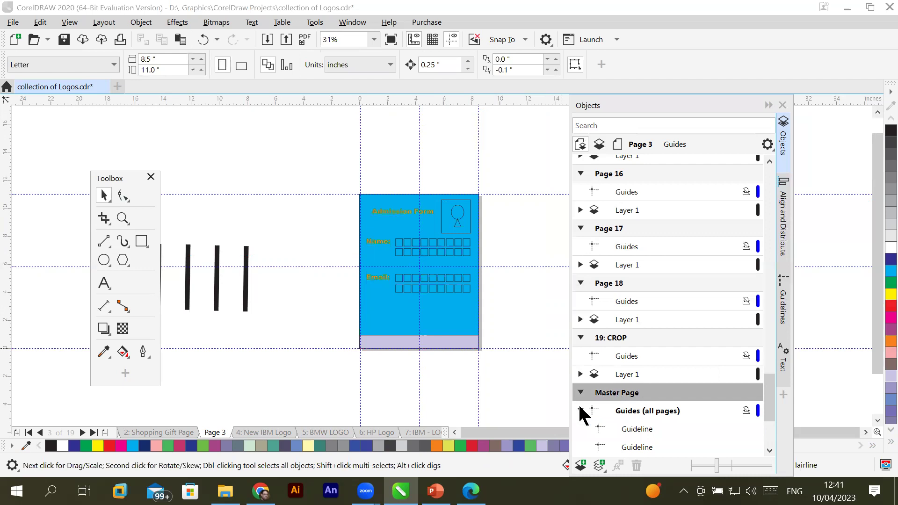
Step: Check the guides on the logo pages, drag the toolbox left, and show the BMW LOGO page
click(265, 433)
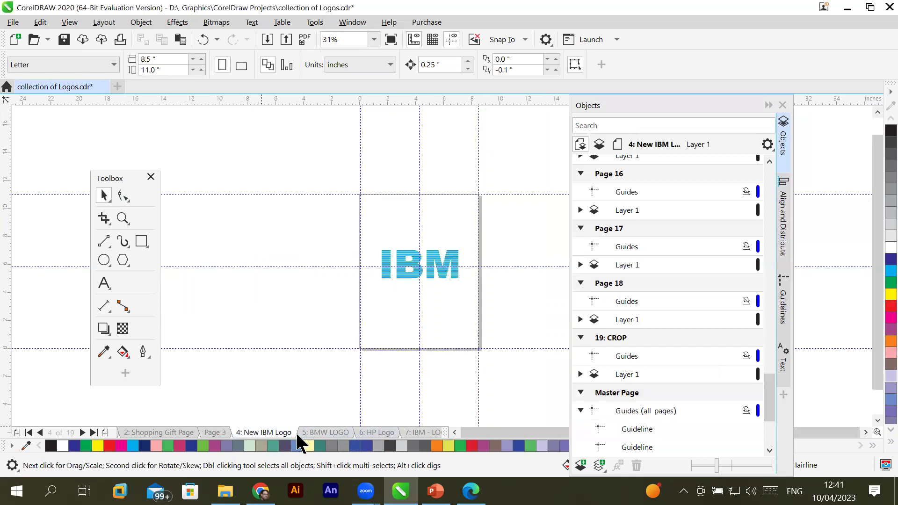
click(328, 433)
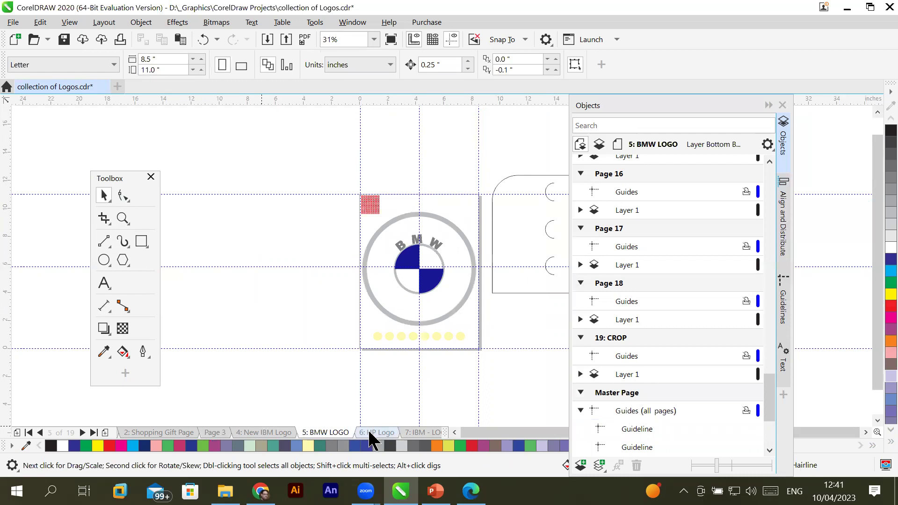
click(215, 433)
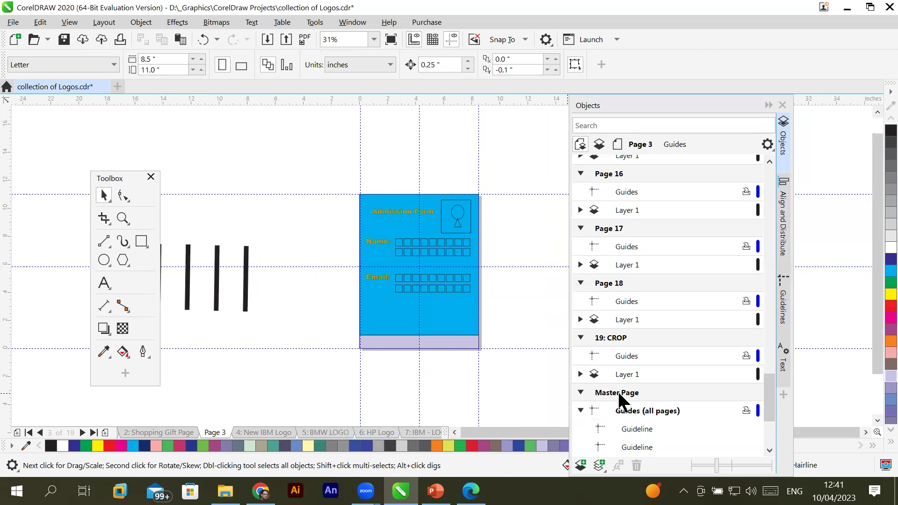
click(121, 178)
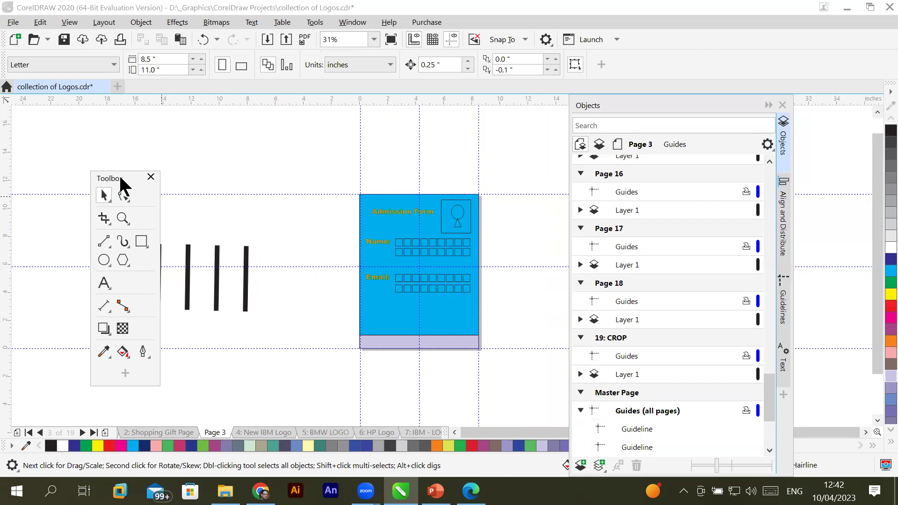
drag(121, 178, 89, 177)
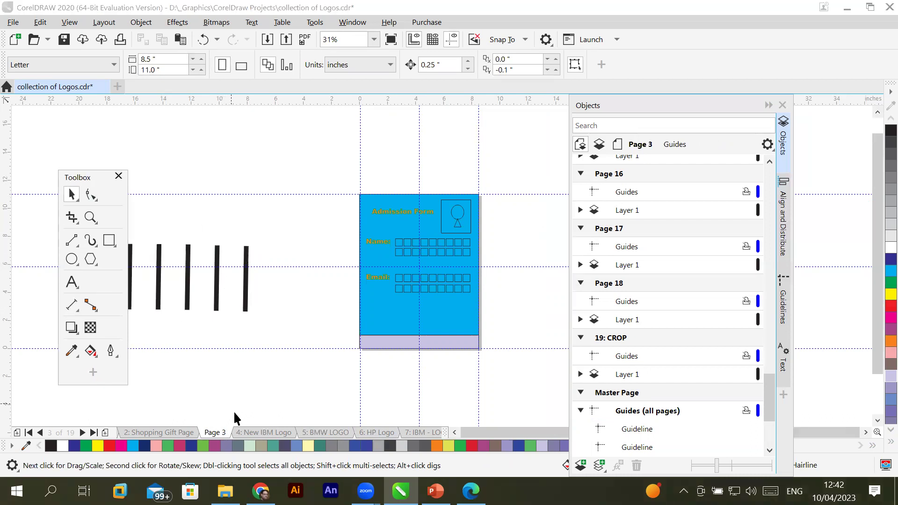
click(252, 430)
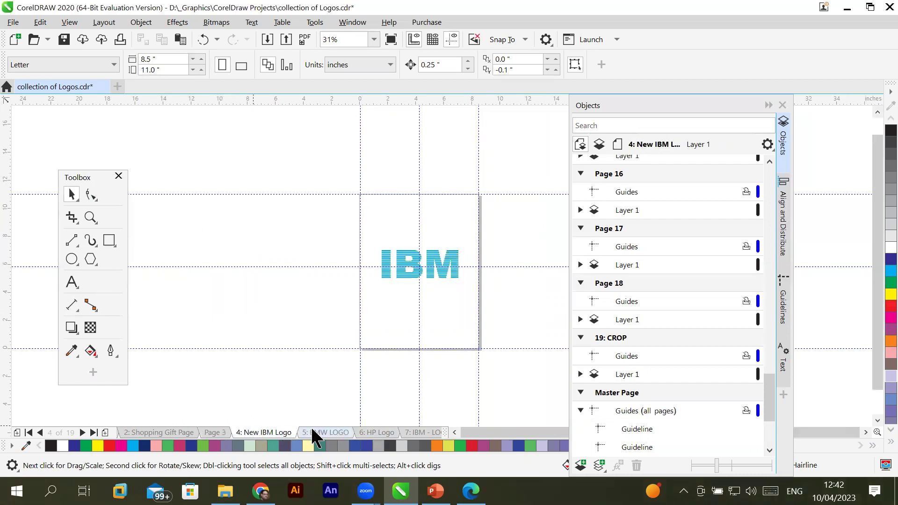
click(322, 436)
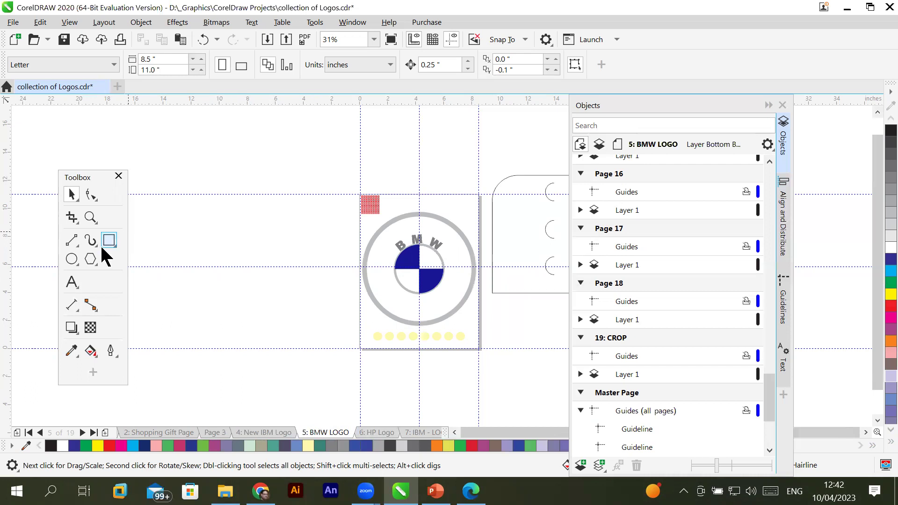
Step: Delete the stray small ellipse and make Master Page's Desktop layer active
click(75, 257)
drag(170, 230, 181, 243)
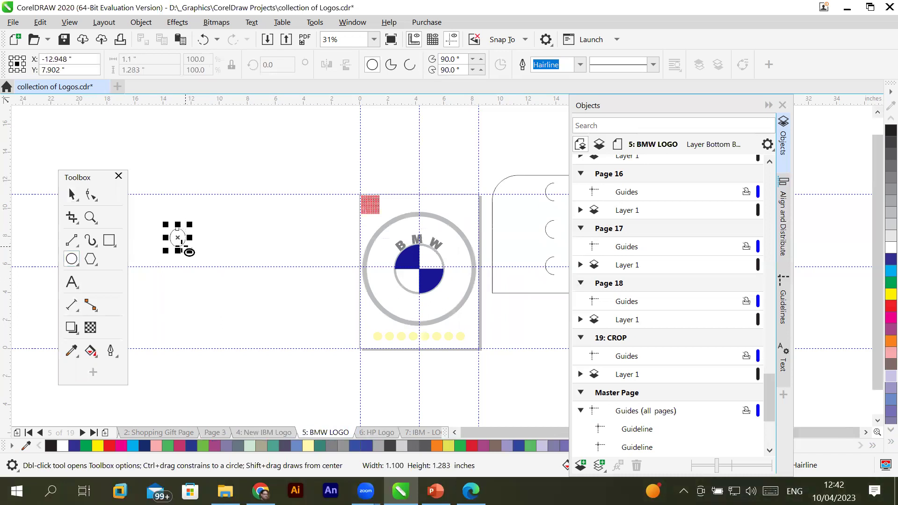
key(Delete)
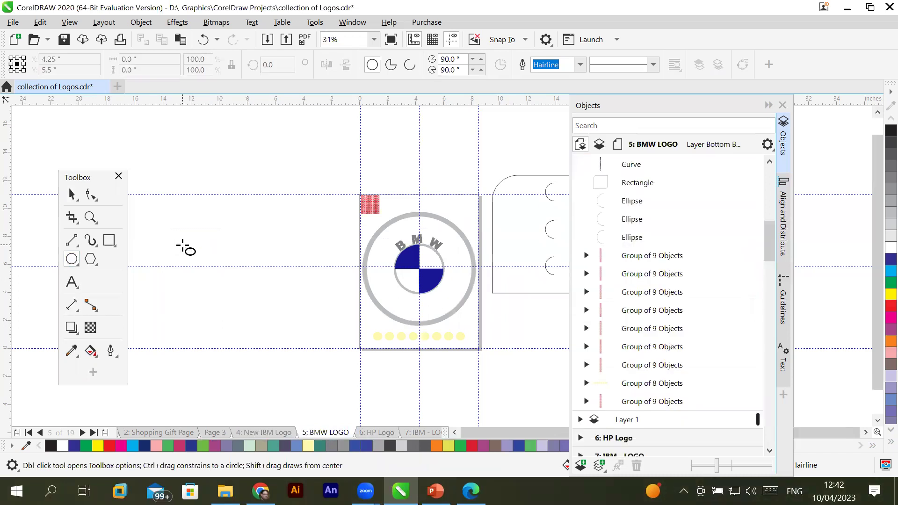
drag(769, 245, 763, 447)
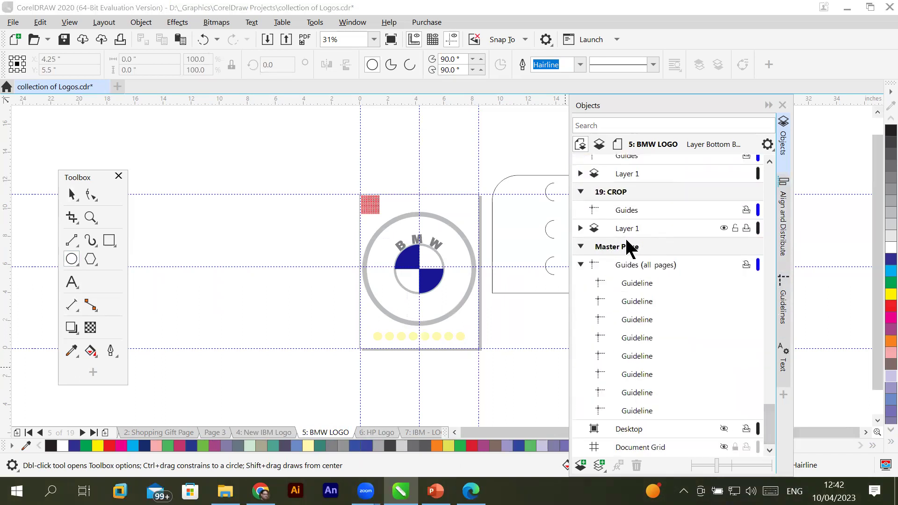
click(627, 246)
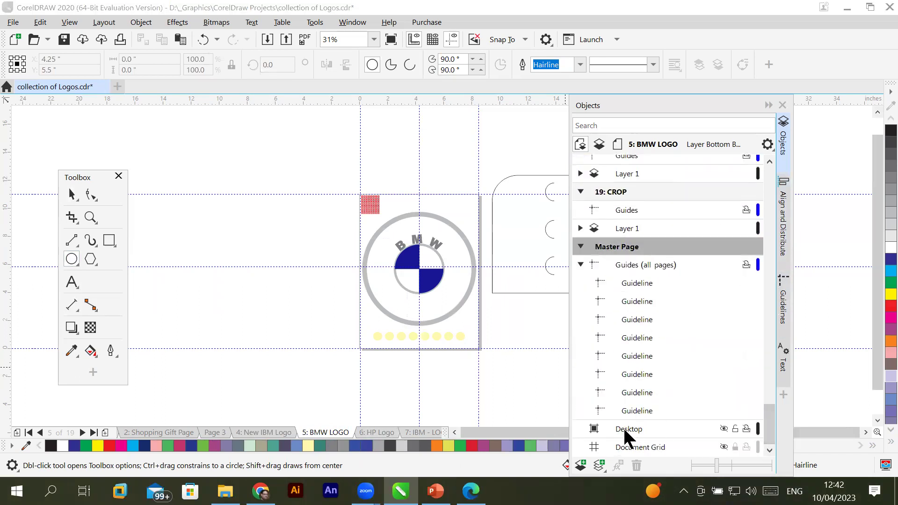
click(626, 431)
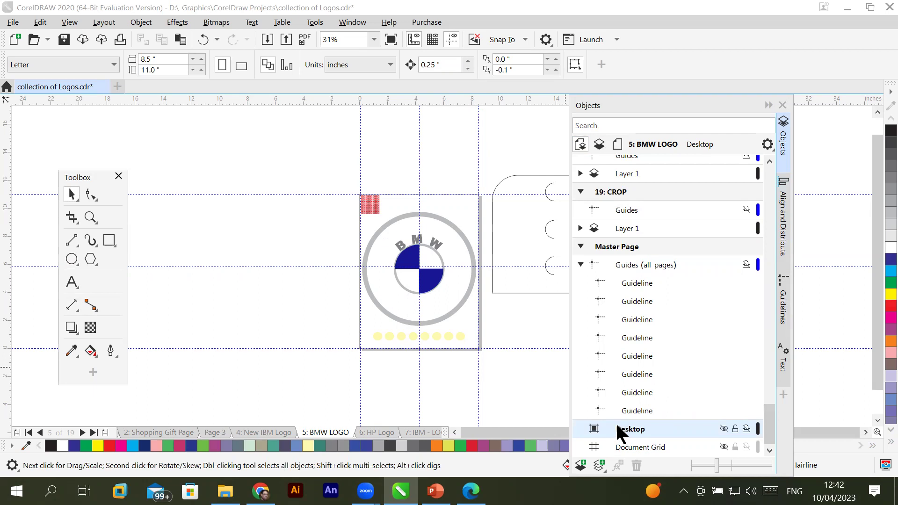
Step: Attempt an ellipse on the Desktop layer and dismiss the locked-or-invisible layer warnings
mouse_move(638, 411)
key(F7)
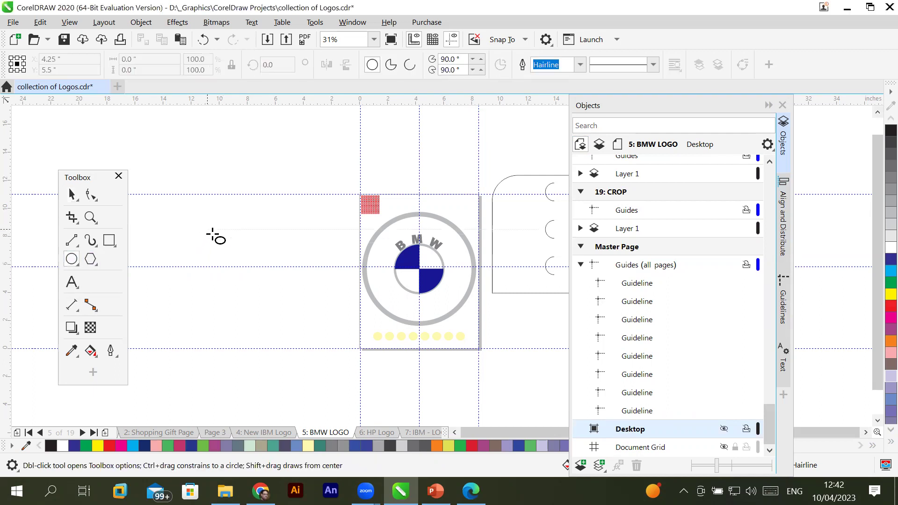
click(222, 252)
click(539, 274)
click(231, 243)
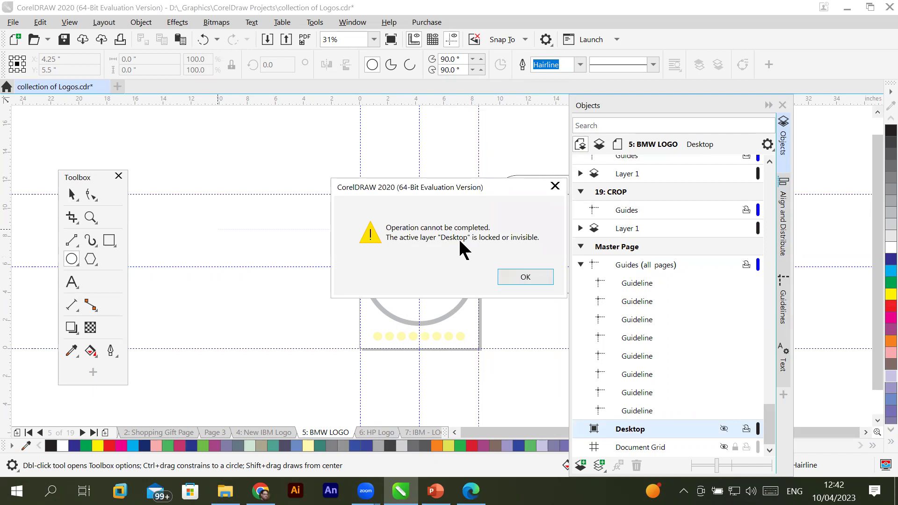
click(519, 278)
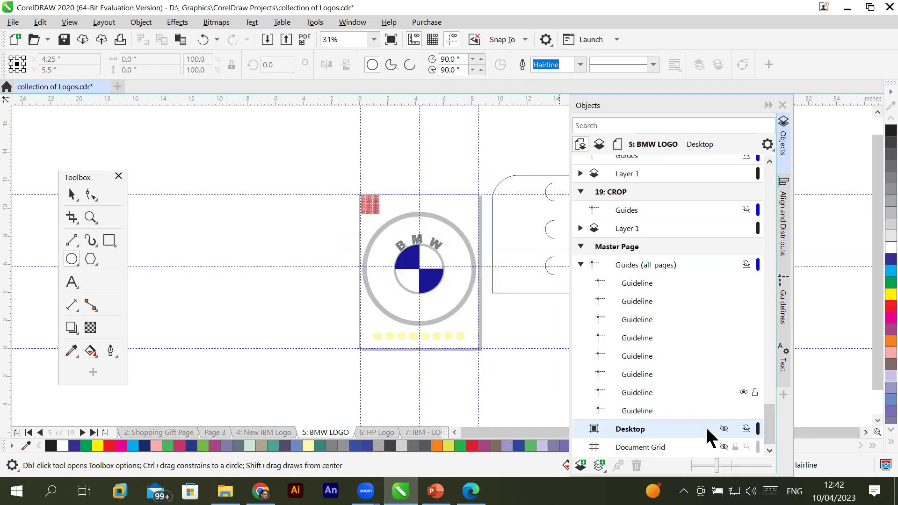
click(723, 428)
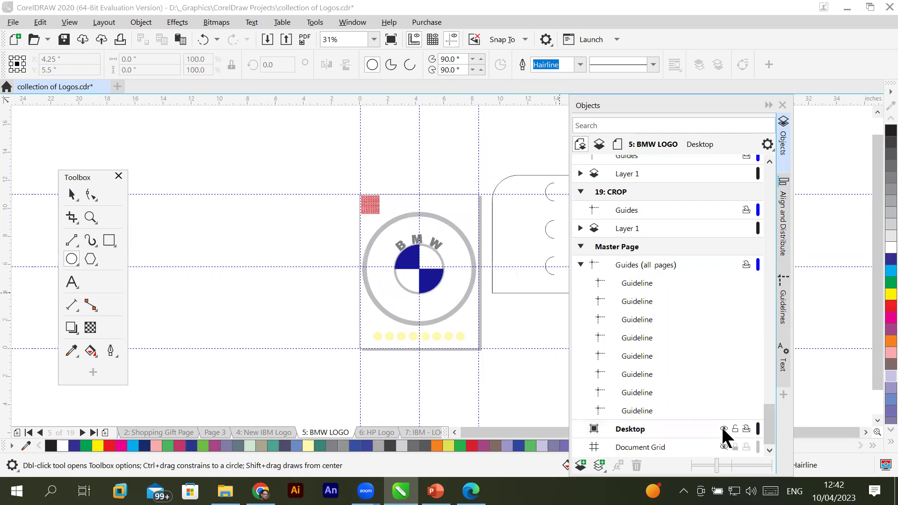
Step: Make the Desktop layer visible and draw a small dark blue circle left of the BMW page
click(724, 429)
drag(218, 221, 230, 235)
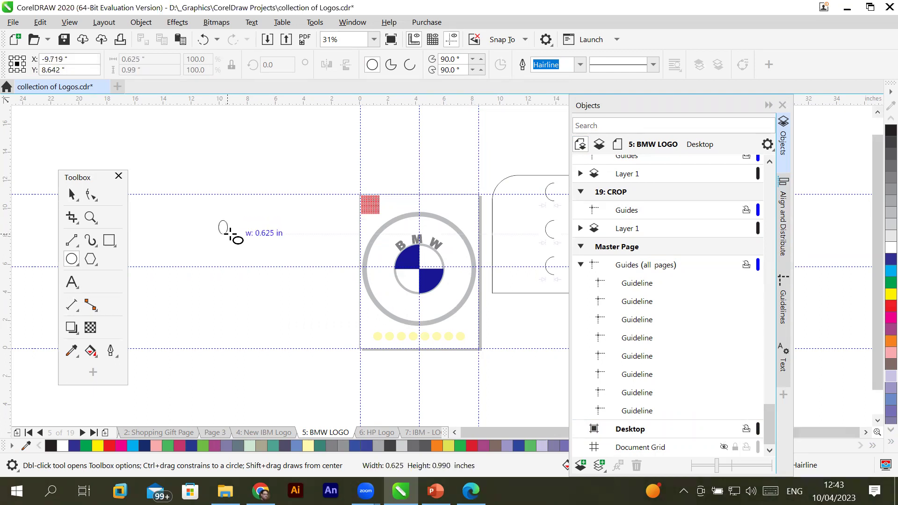
drag(231, 235, 227, 229)
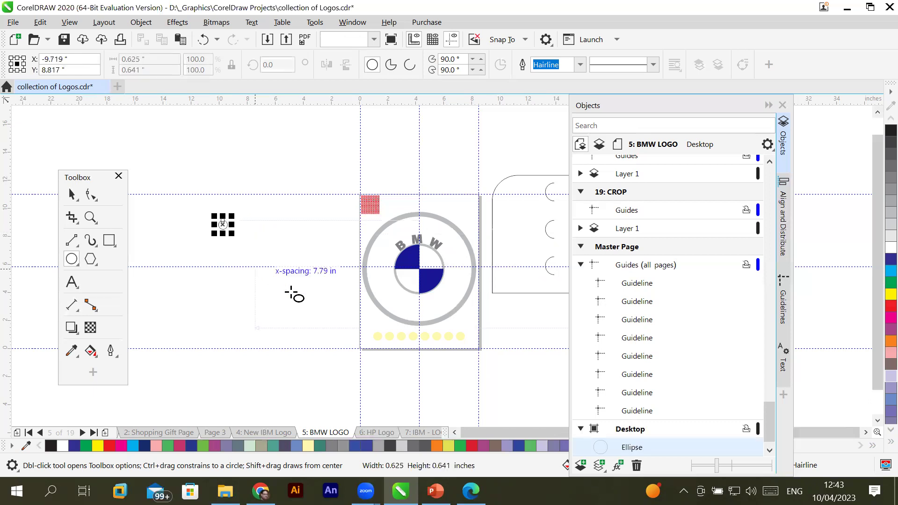
click(515, 443)
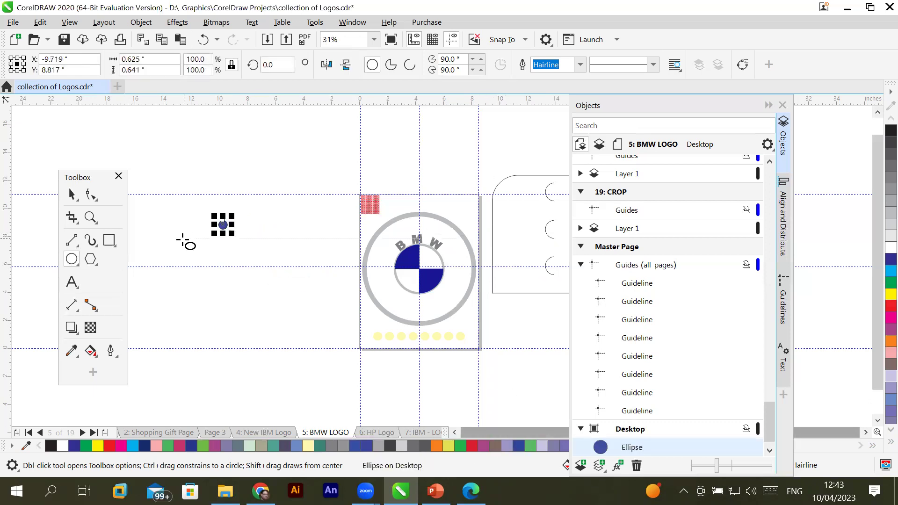
click(72, 192)
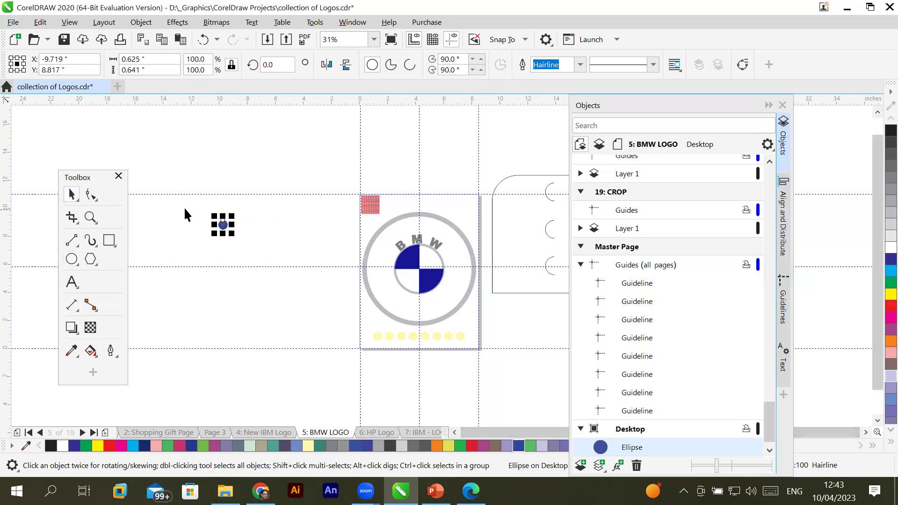
Step: Duplicate the circle into a row of seven, then into seven rows
scroll(181, 194, up, 2)
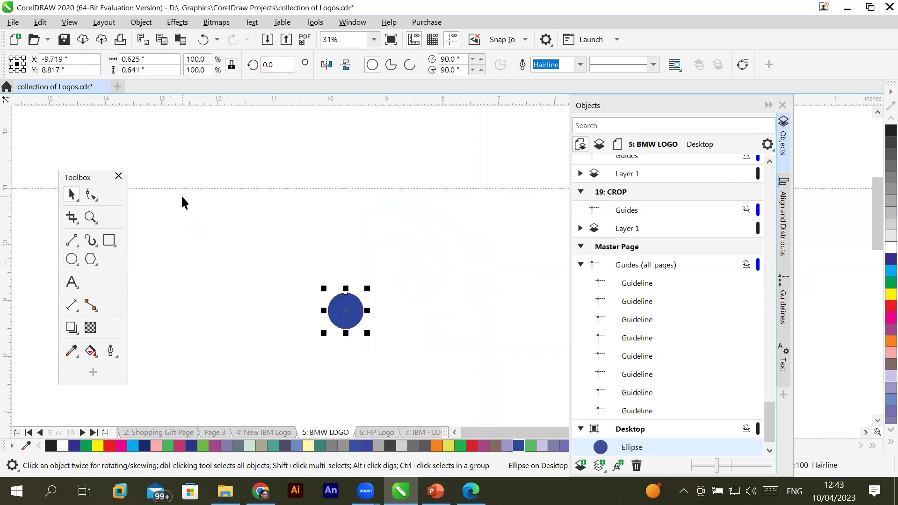
scroll(193, 204, down, 1)
mouse_move(263, 257)
mouse_down()
mouse_move(288, 257)
mouse_move(222, 251)
mouse_move(244, 253)
mouse_up()
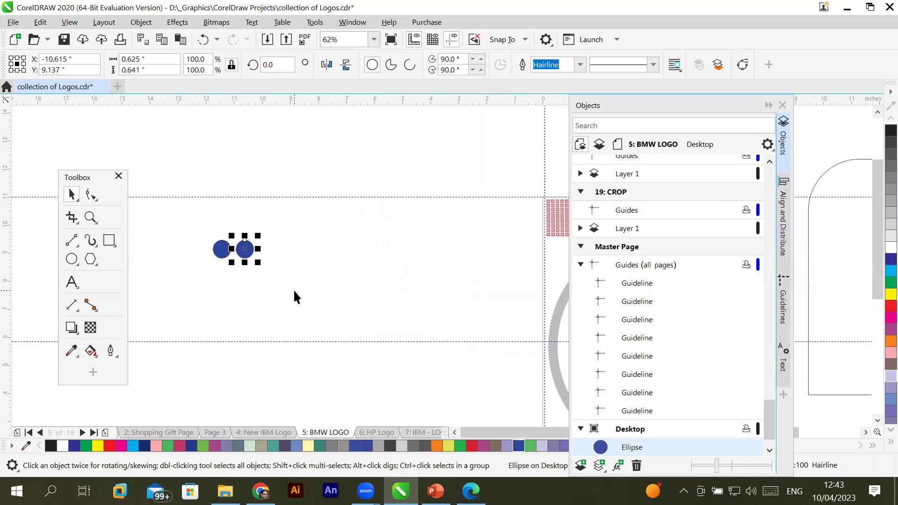
key(ctrl+r)
key(ctrl+r)
key(ctrl+r)
key(ctrl+r)
key(ctrl+r)
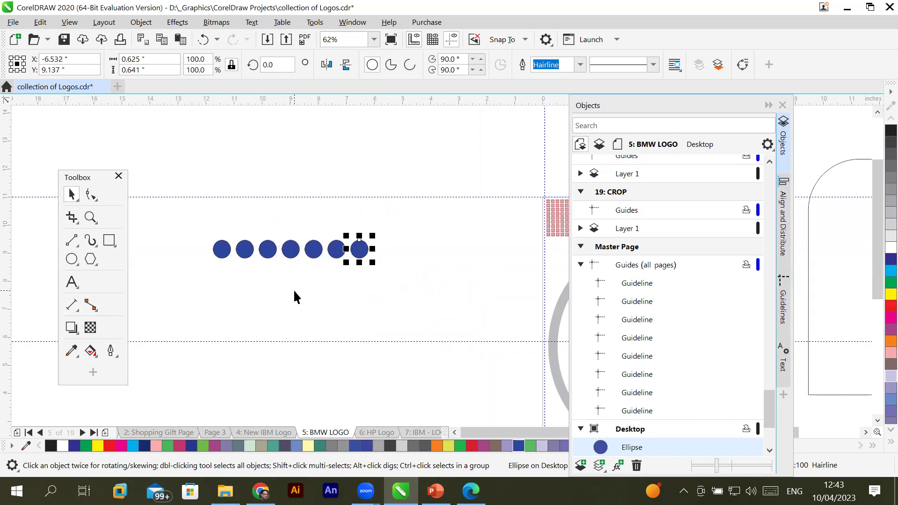
mouse_move(196, 221)
mouse_down()
mouse_move(382, 267)
mouse_move(364, 279)
mouse_up()
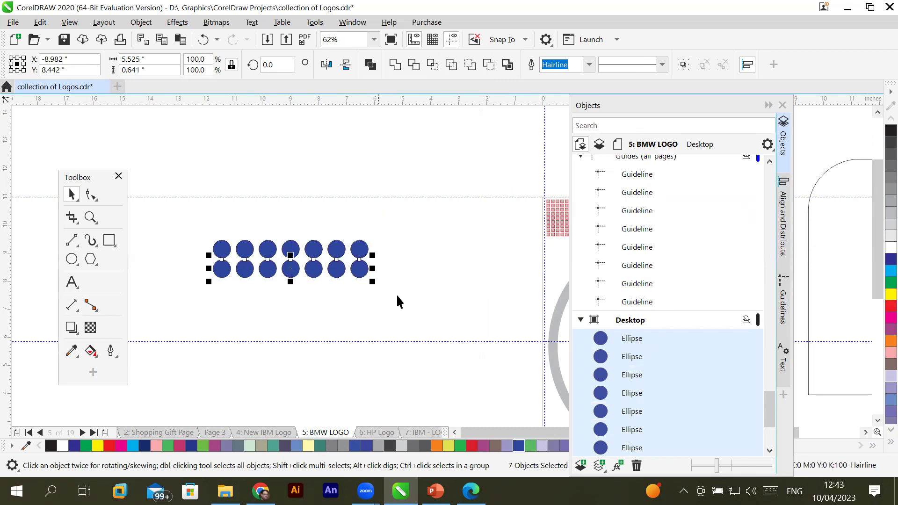
key(ctrl+r)
key(ctrl+r)
key(ctrl+r)
key(ctrl+r)
key(ctrl+r)
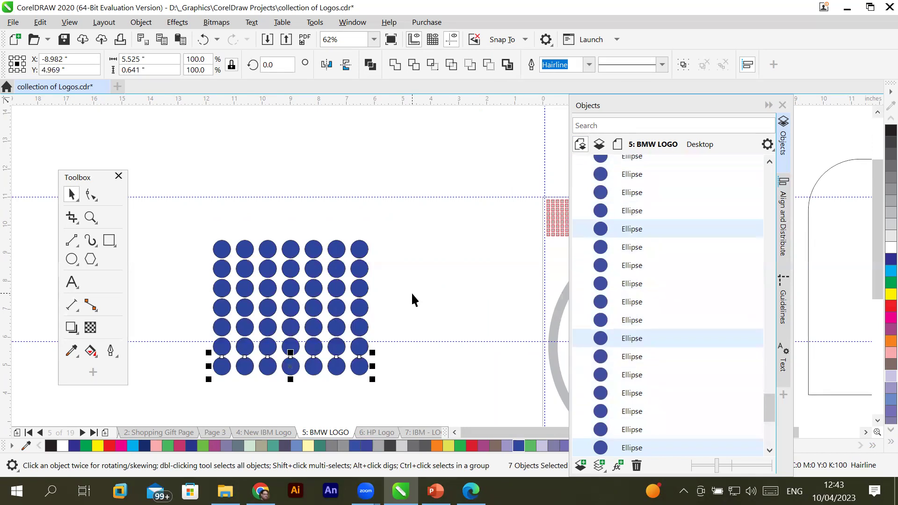
click(87, 259)
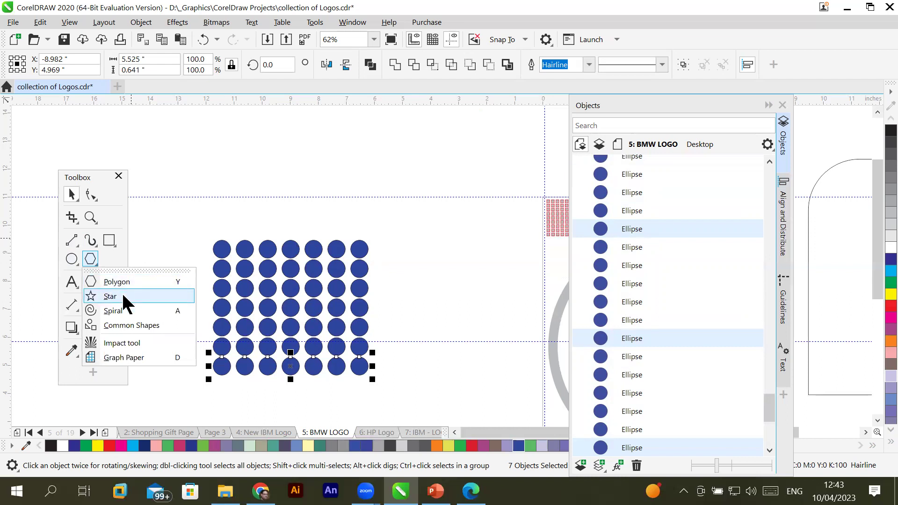
Step: Draw a small three-sided polygon right of the circle grid and fill it red
click(117, 281)
drag(411, 246, 432, 262)
click(403, 69)
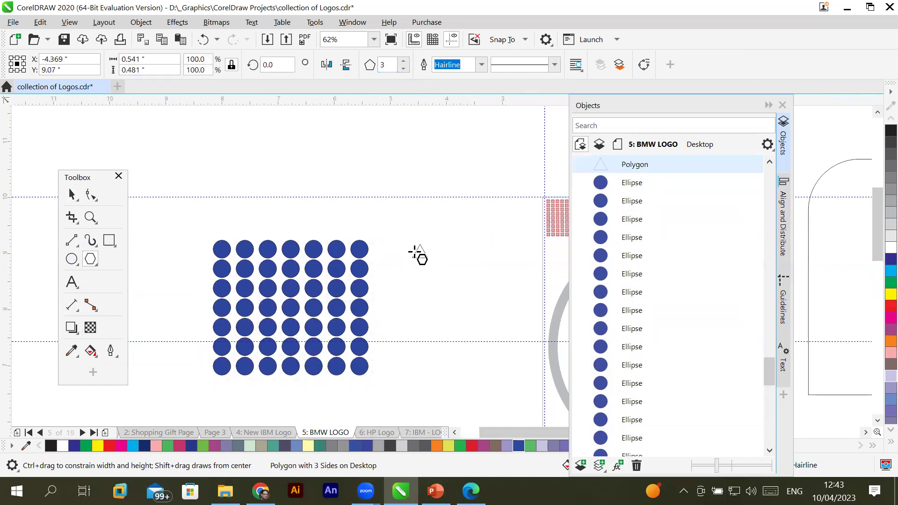
scroll(416, 253, up, 2)
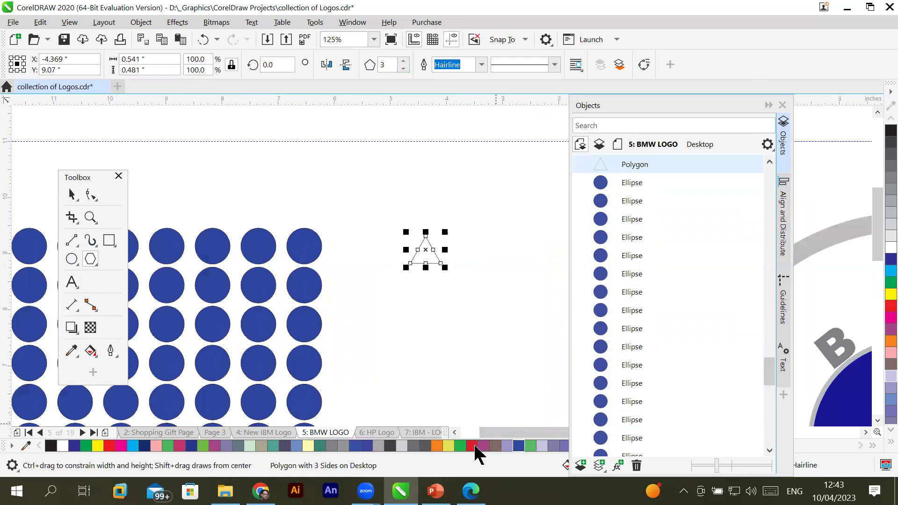
click(473, 445)
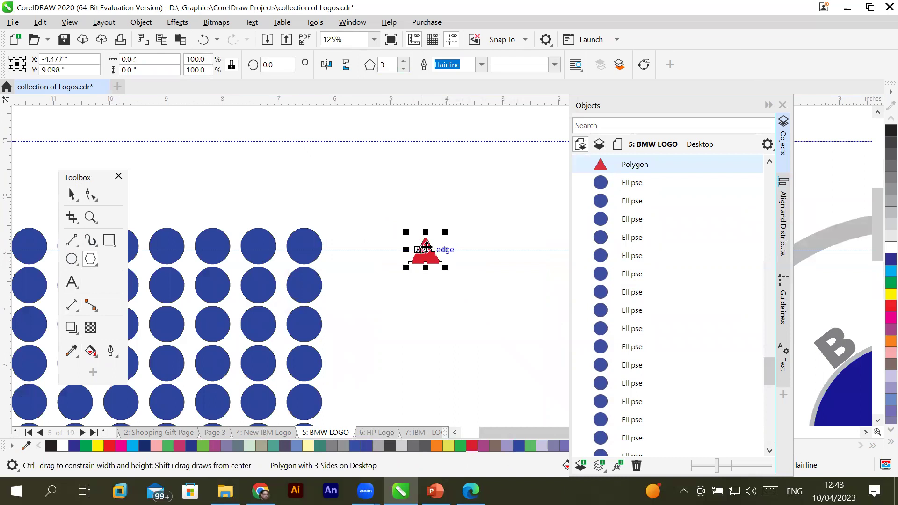
Step: Rotate the red triangle about 270° so it points right
click(442, 193)
click(428, 254)
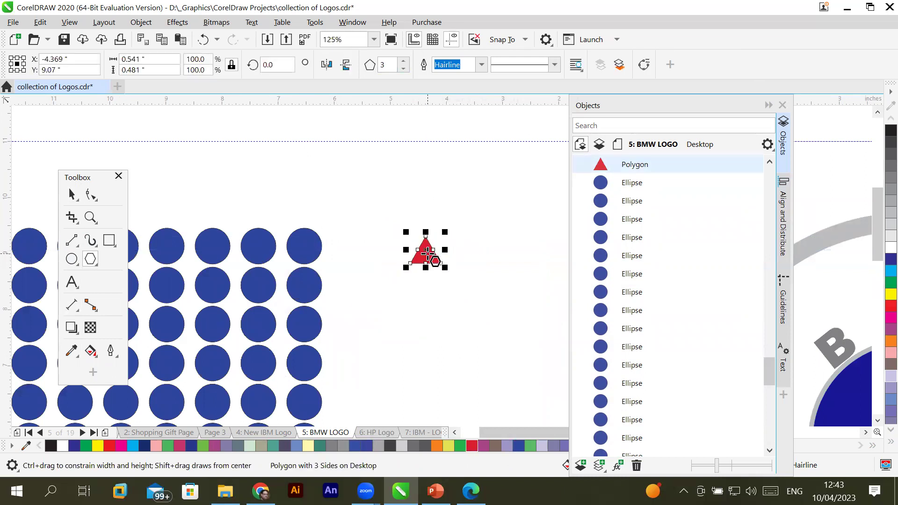
click(71, 195)
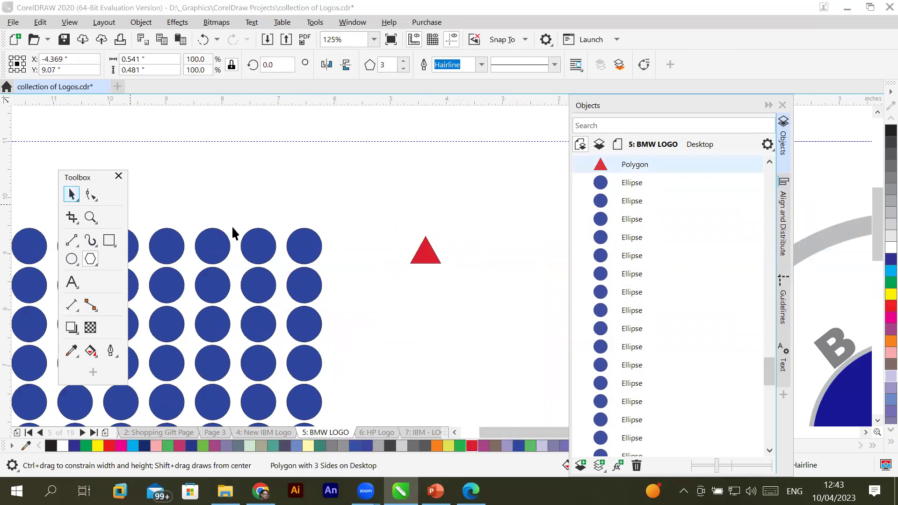
click(414, 254)
mouse_move(446, 232)
mouse_down()
mouse_move(468, 265)
mouse_move(453, 280)
mouse_up()
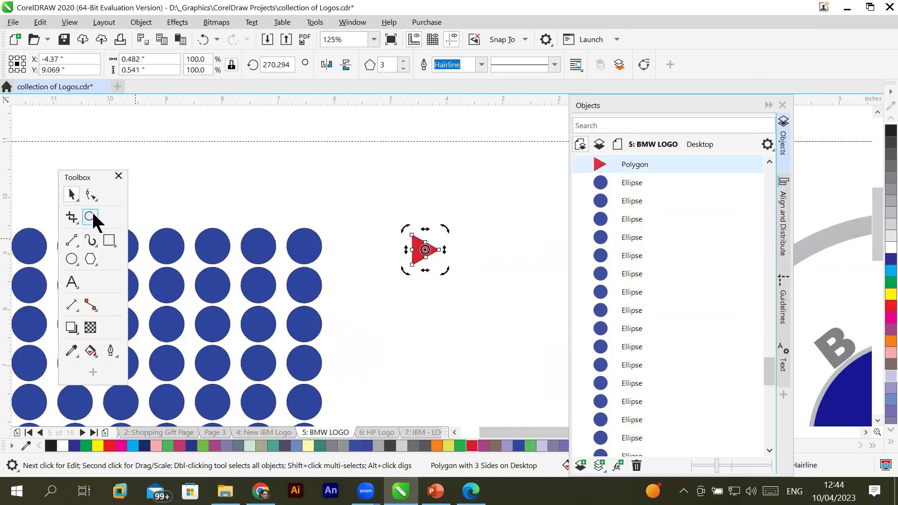
Step: Finish turning the triangle to point right and copy it into a row of four
drag(441, 231, 445, 229)
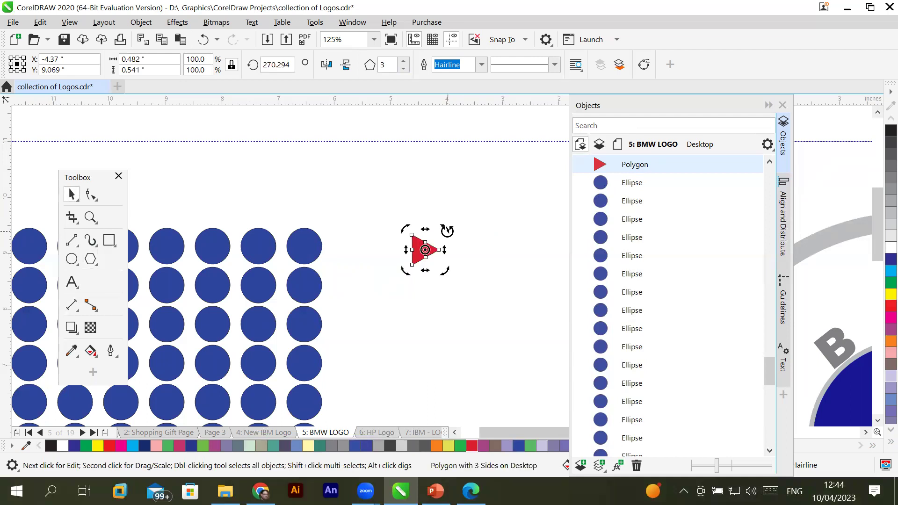
click(420, 256)
mouse_move(421, 255)
mouse_down()
mouse_move(456, 259)
mouse_move(451, 253)
mouse_up()
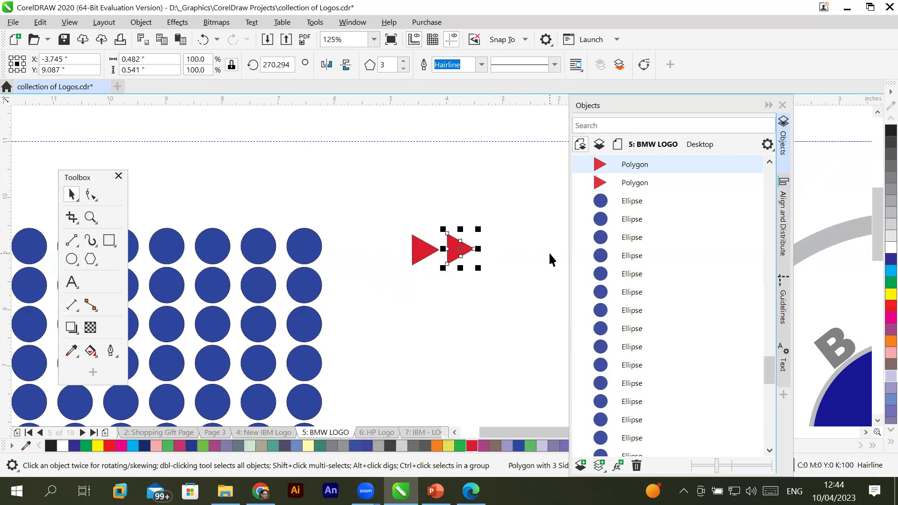
key(ctrl+r)
key(ctrl+r)
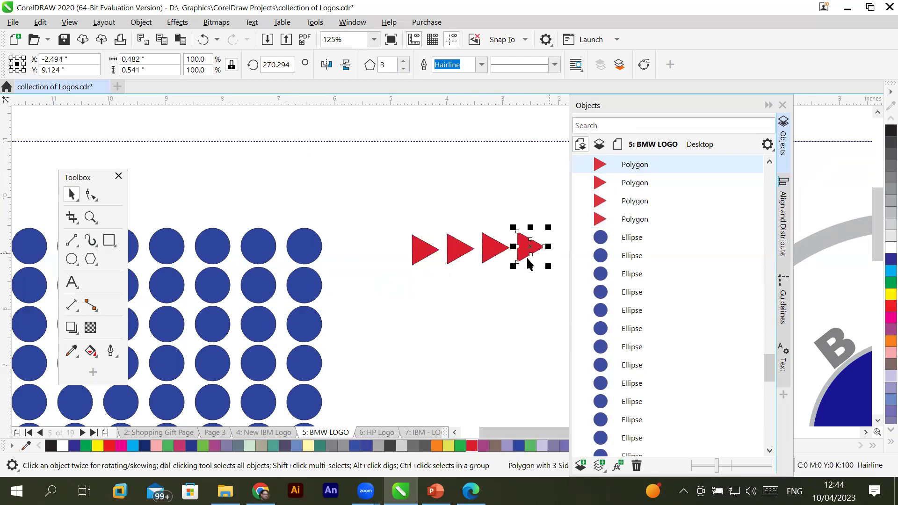
Step: Copy the row of triangles downward into further staggered rows, then deselect them
mouse_move(368, 210)
mouse_down()
mouse_move(547, 267)
mouse_move(521, 277)
mouse_up()
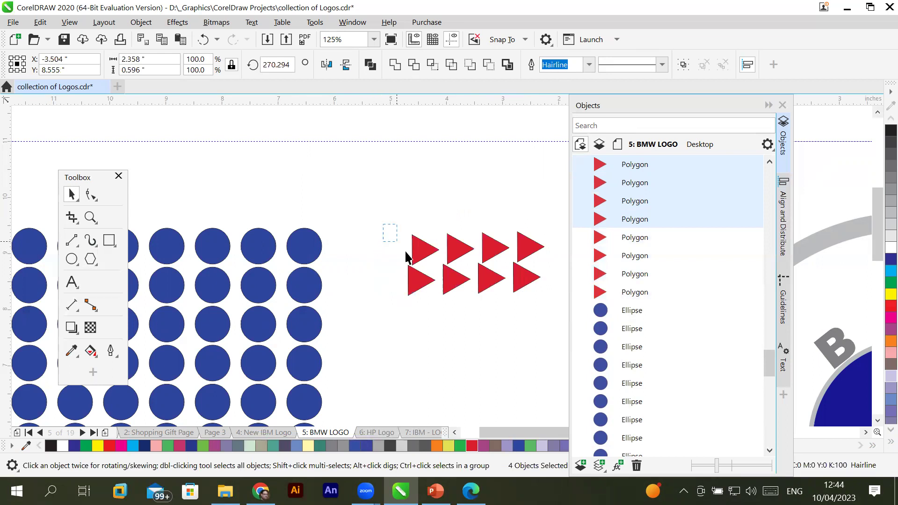
drag(542, 314, 541, 315)
drag(489, 282, 487, 345)
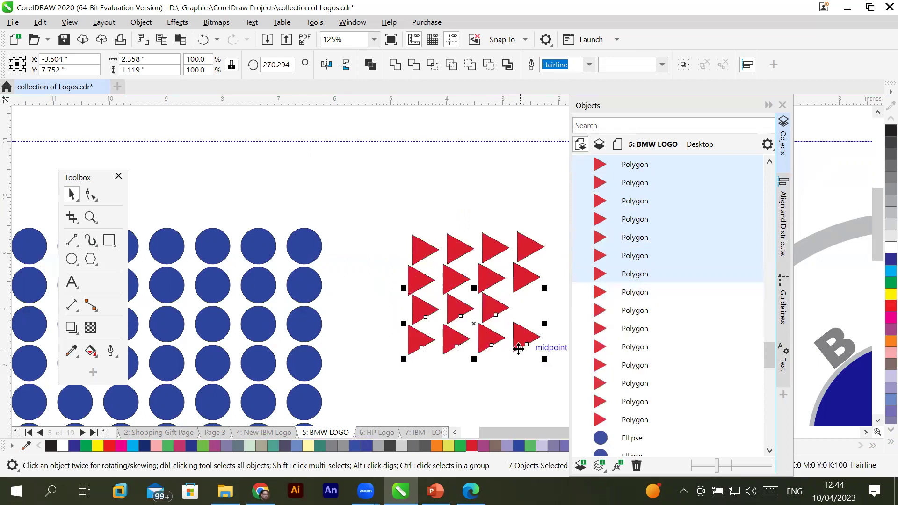
key(ctrl+r)
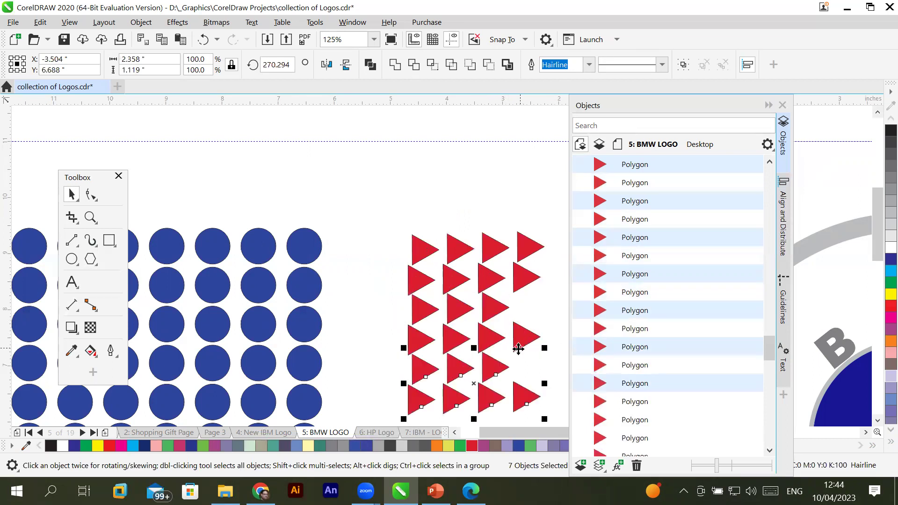
click(440, 218)
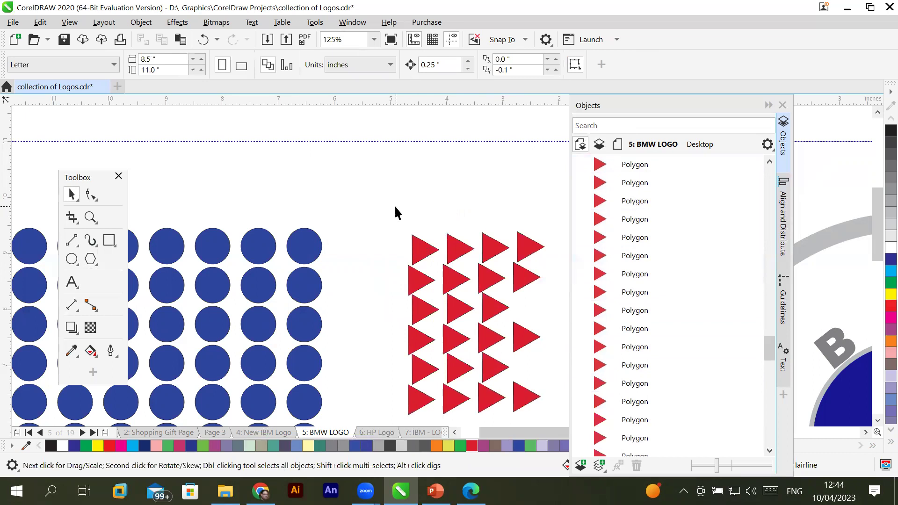
Step: Make the Desktop layer active and switch to the Shopping Gift Page in the Objects docker
mouse_move(768, 349)
mouse_down()
mouse_move(768, 199)
mouse_move(778, 344)
mouse_up()
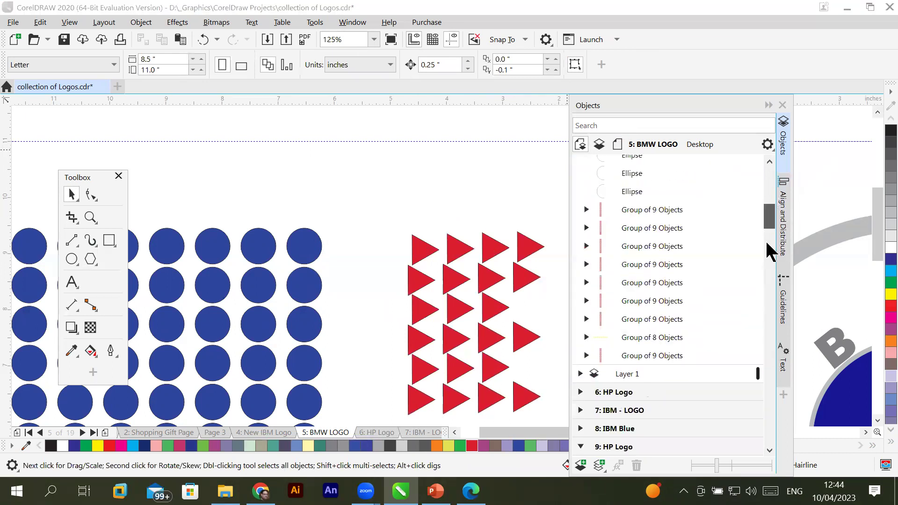
click(650, 333)
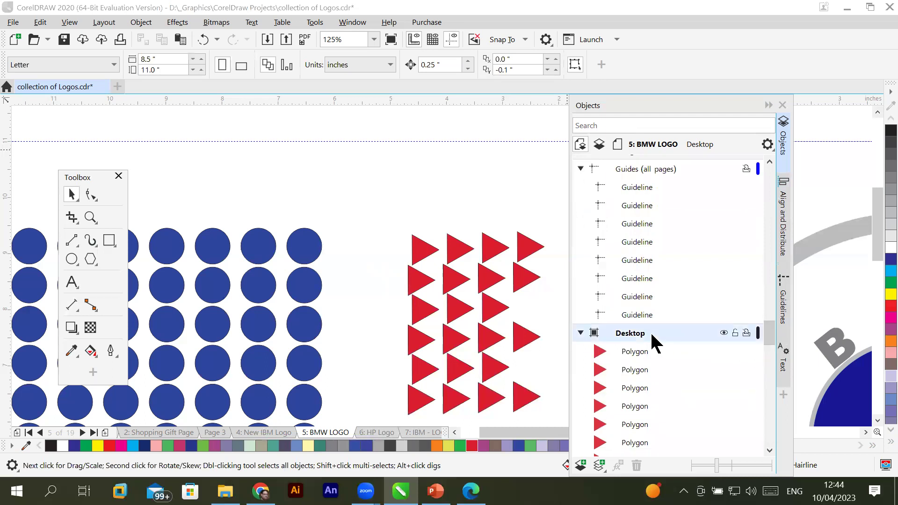
drag(775, 329, 782, 164)
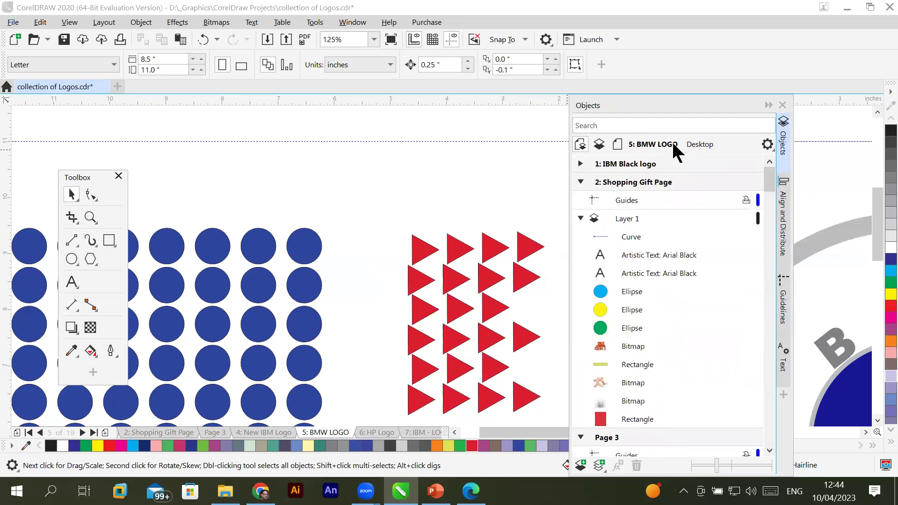
click(640, 182)
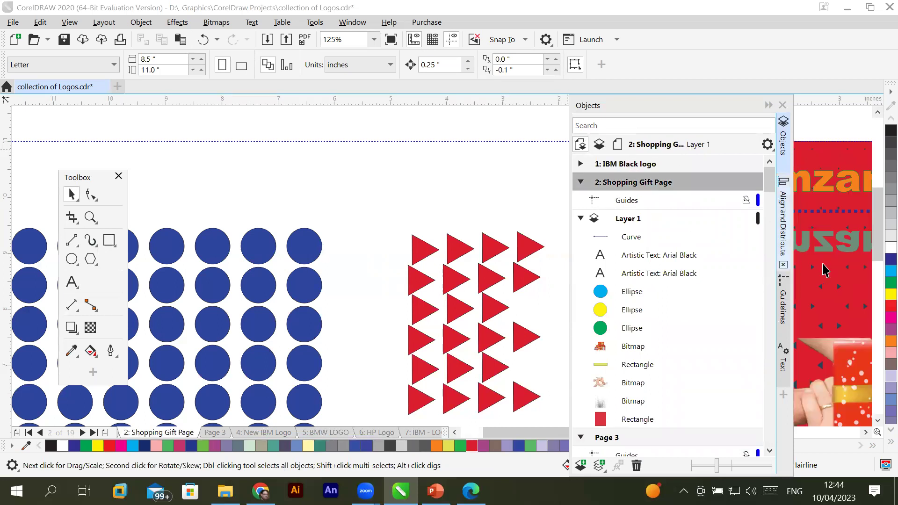
scroll(824, 271, down, 2)
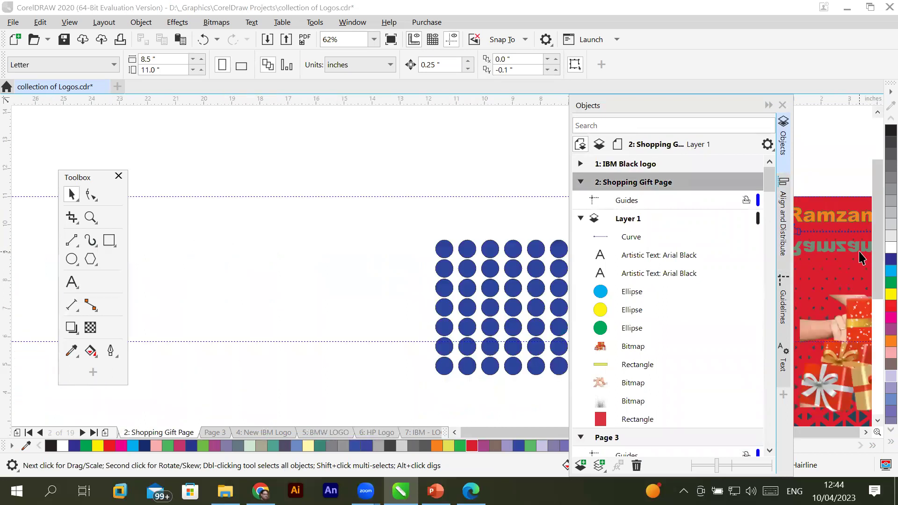
click(866, 432)
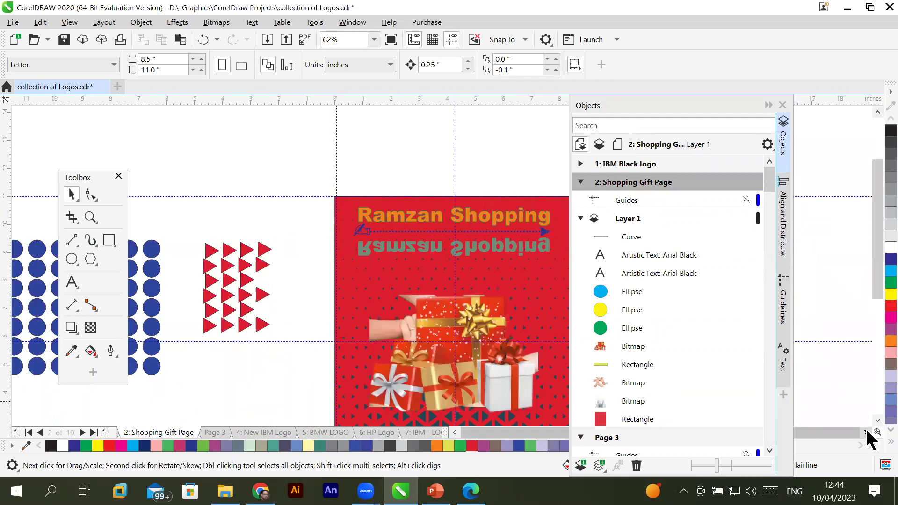
Step: Collapse the Shopping Gift Page entries and move to the 5: BMW LOGO page
click(581, 219)
click(581, 182)
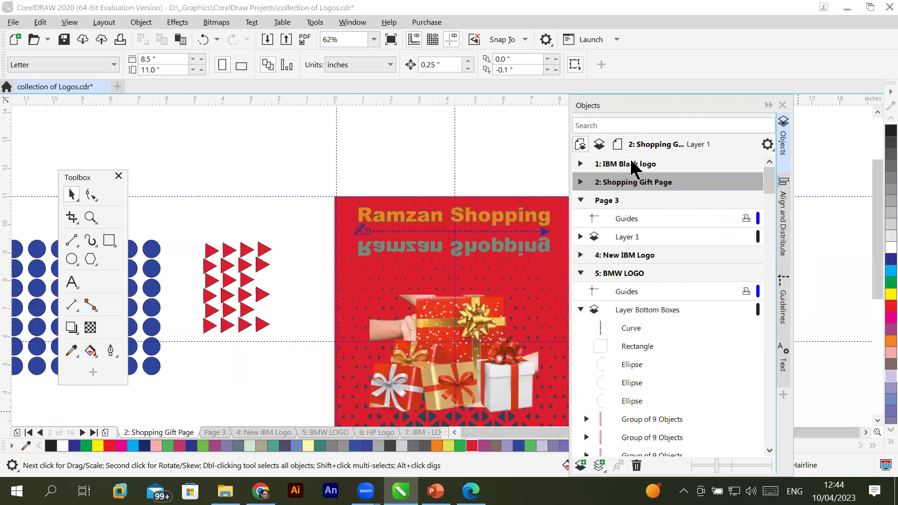
click(632, 166)
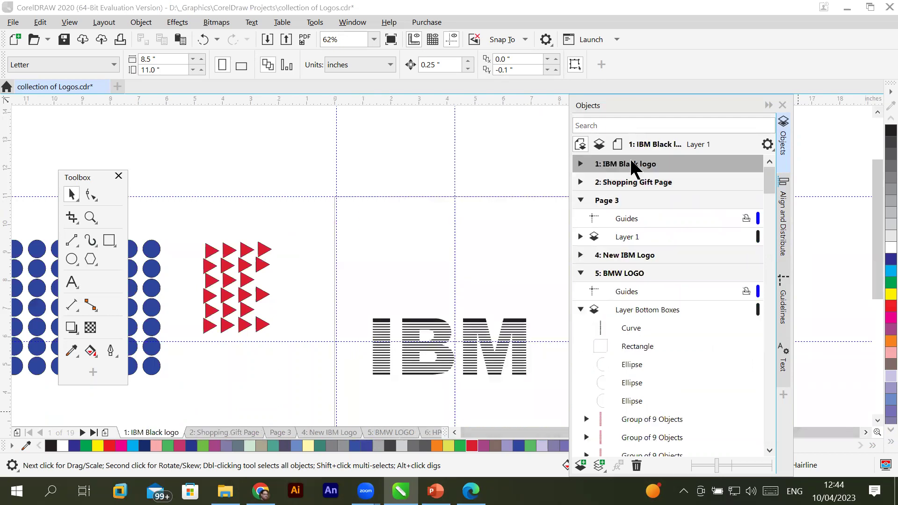
click(628, 276)
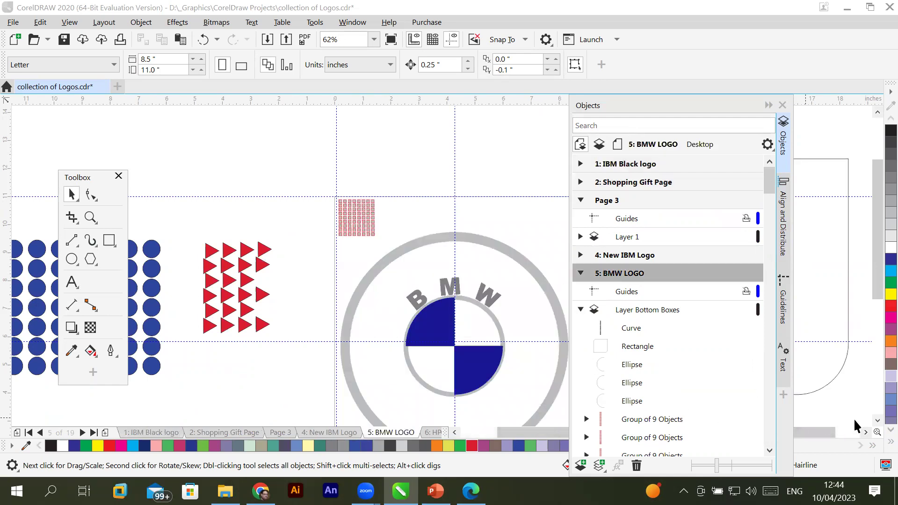
click(878, 420)
Step: Place a tiny copy of the 22 red triangles inside the BMW logo, then show New IBM Logo
click(877, 420)
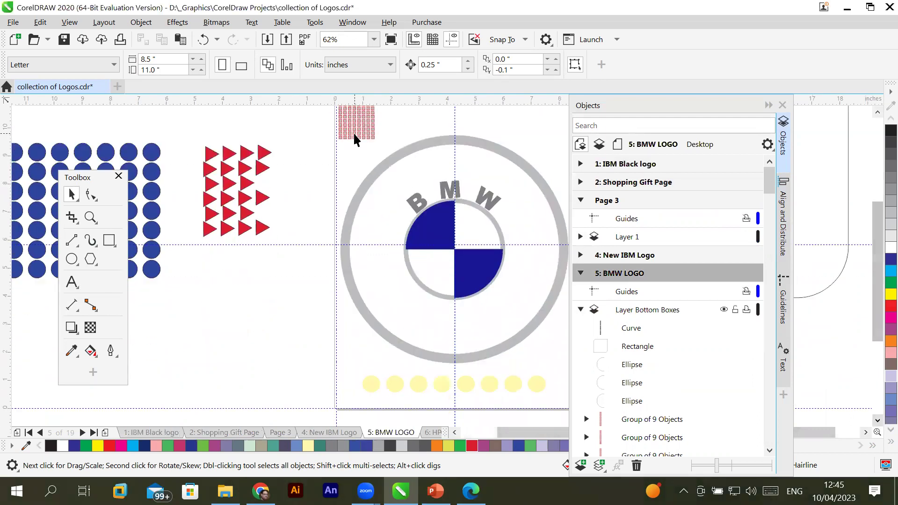
mouse_move(287, 233)
mouse_down()
mouse_move(257, 226)
mouse_move(457, 323)
mouse_up()
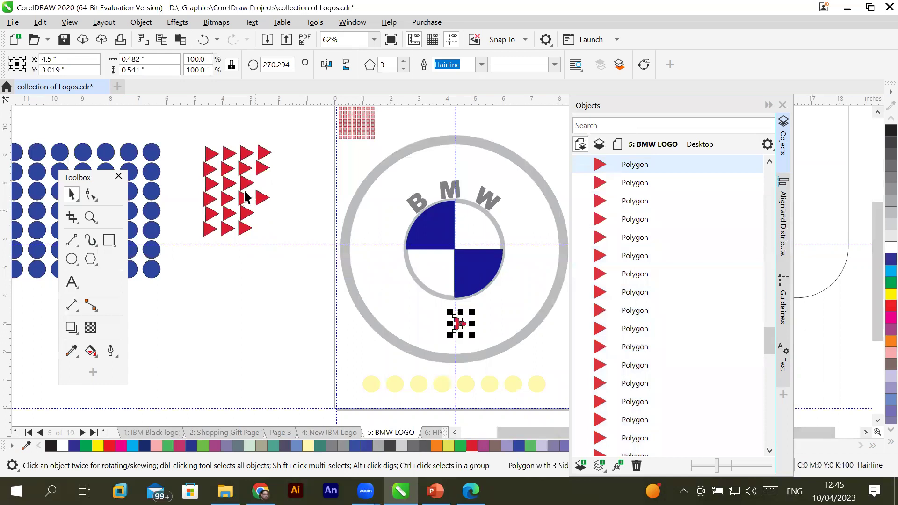
key(ctrl+z)
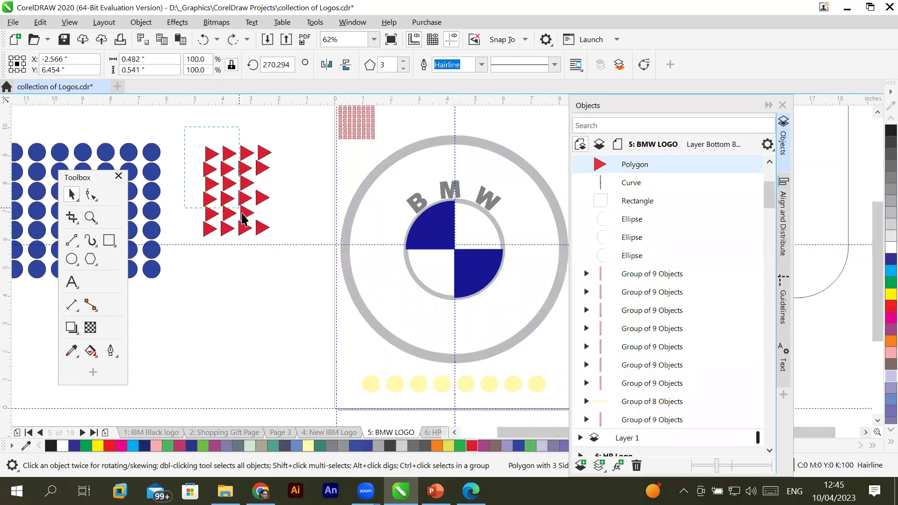
drag(185, 127, 289, 257)
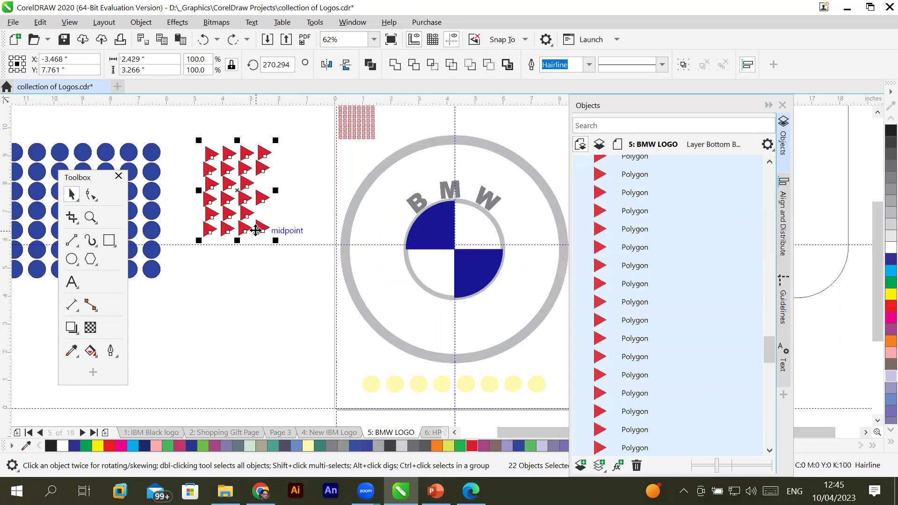
mouse_move(251, 227)
mouse_down()
mouse_move(533, 335)
mouse_move(557, 364)
mouse_up()
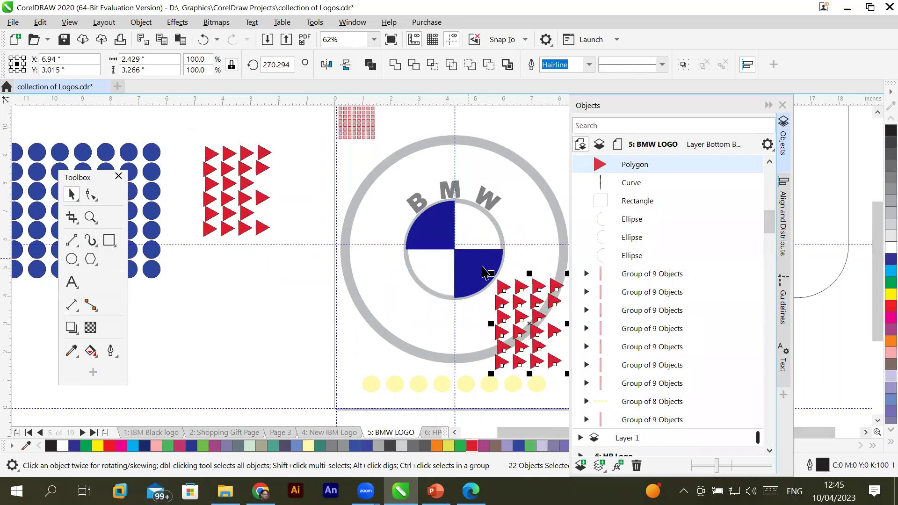
mouse_move(489, 270)
mouse_down()
mouse_move(526, 298)
mouse_move(527, 323)
mouse_move(547, 346)
mouse_up()
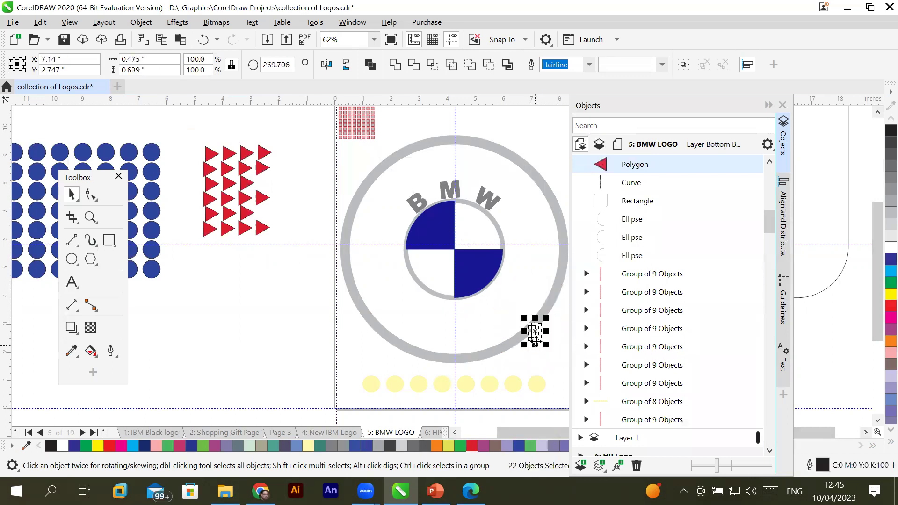
drag(535, 340, 548, 358)
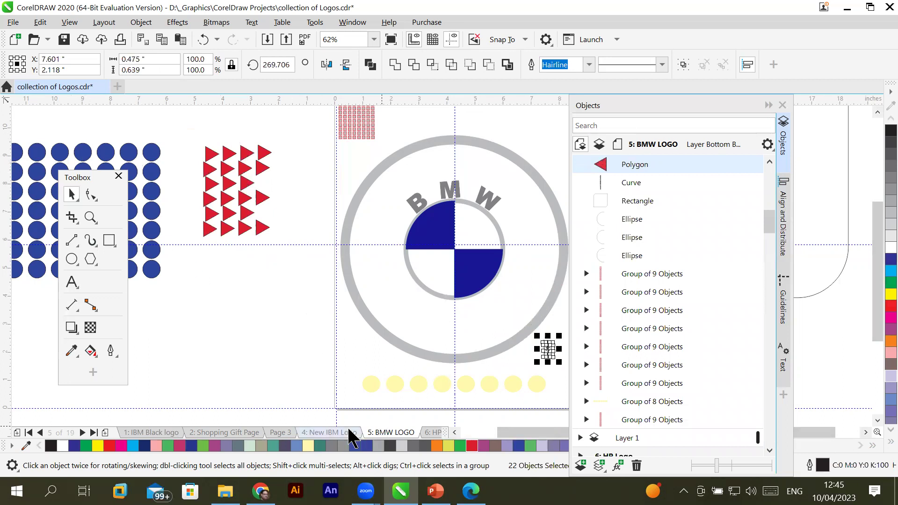
click(322, 433)
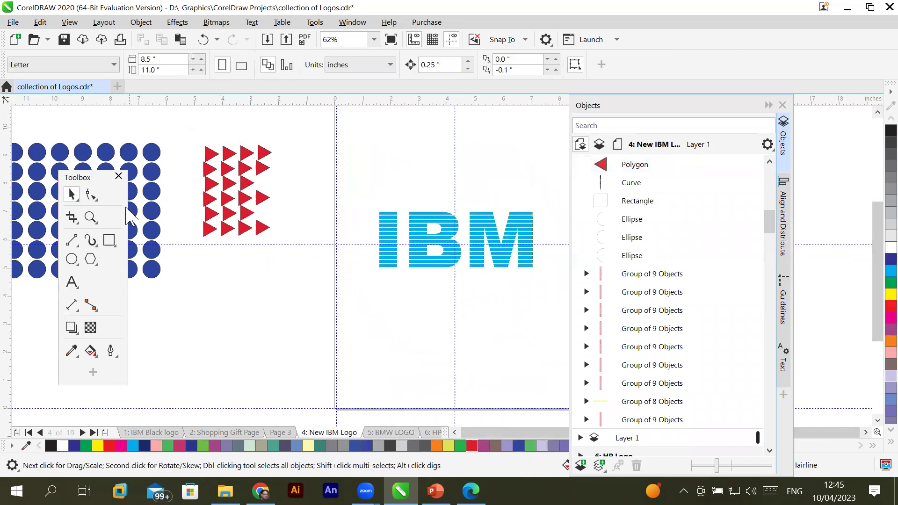
Step: Copy the 49 blue circles, shrink them to about one inch, and place them at the IBM page's lower-left
click(455, 433)
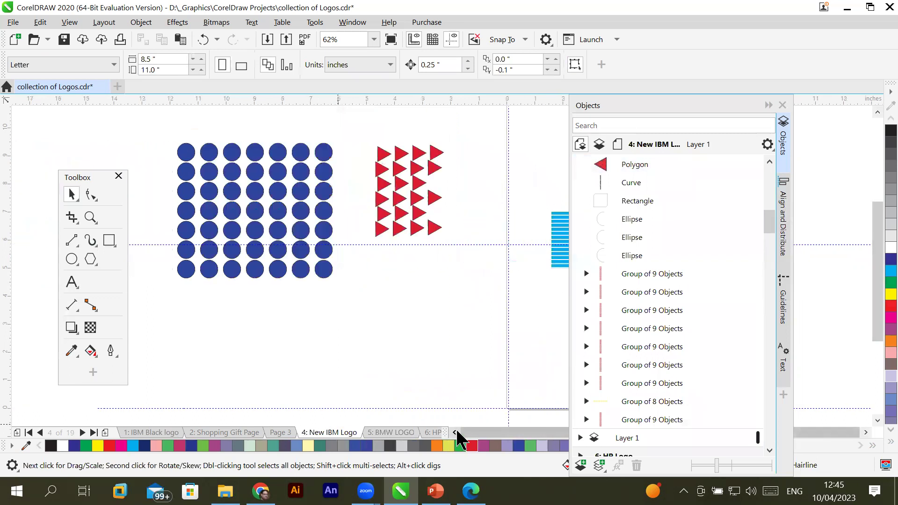
drag(341, 293, 341, 293)
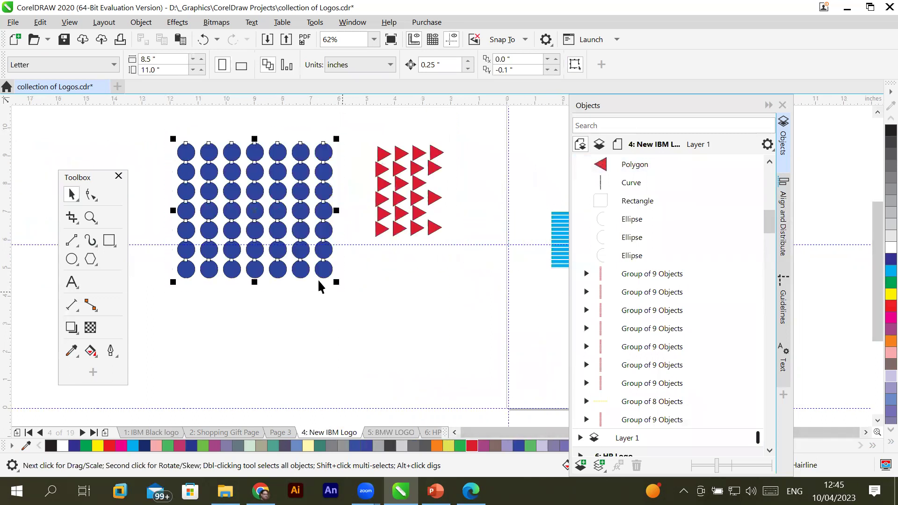
drag(304, 268, 569, 381)
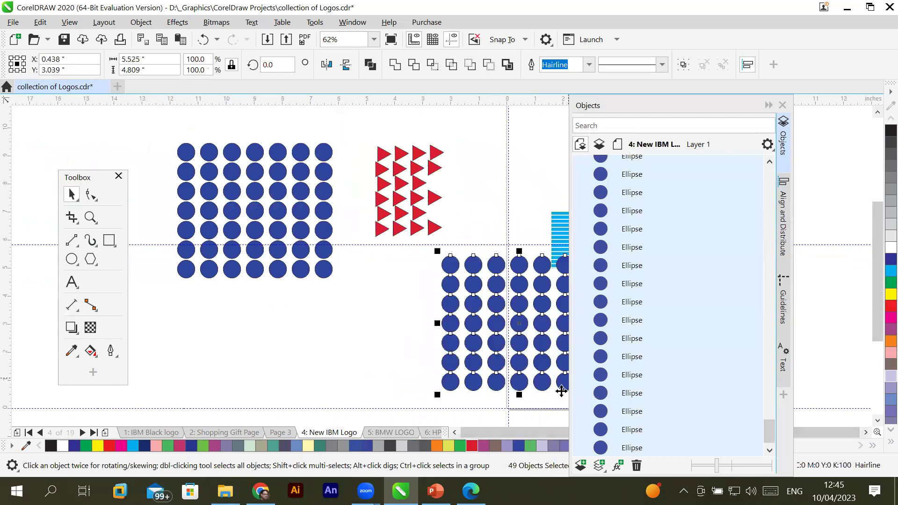
click(866, 433)
drag(284, 323, 368, 337)
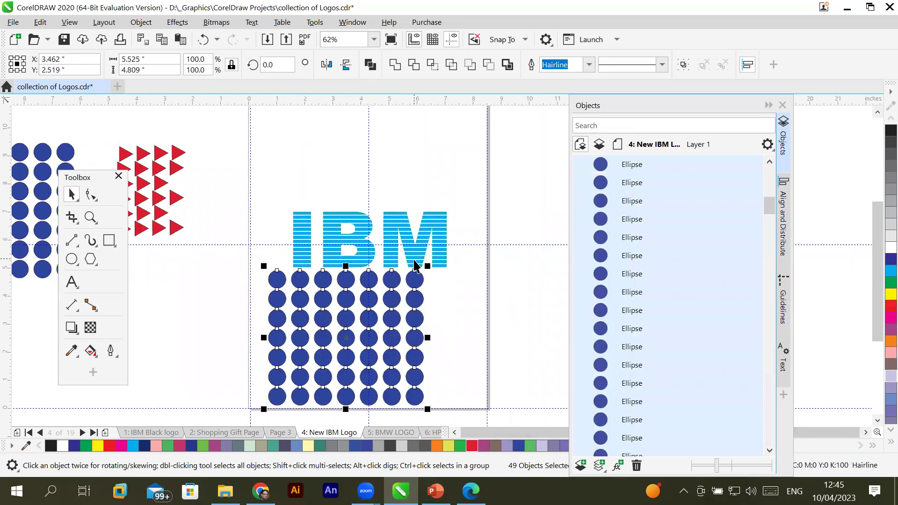
drag(426, 265, 271, 387)
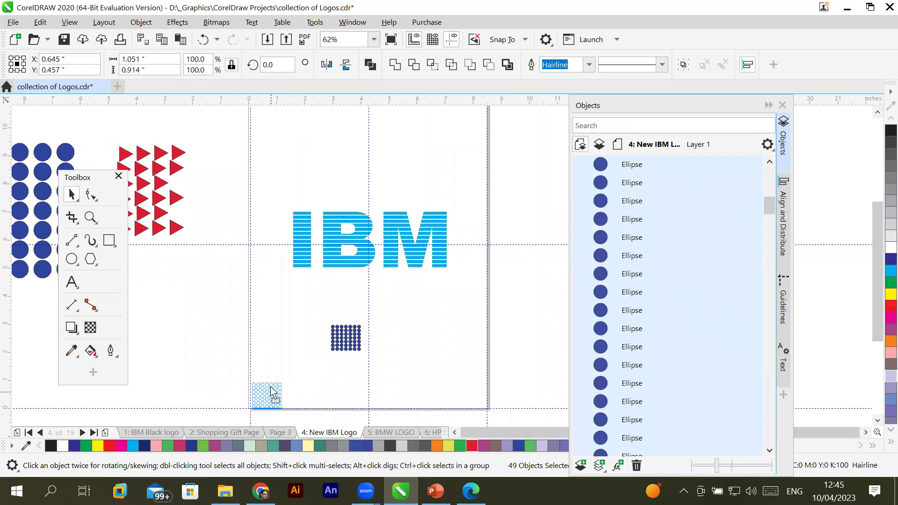
drag(271, 388, 311, 382)
Step: Repeat the offset copy to add more stepped circle grids, then deselect and scroll the Objects list
key(ctrl+r)
key(ctrl+r)
key(ctrl+r)
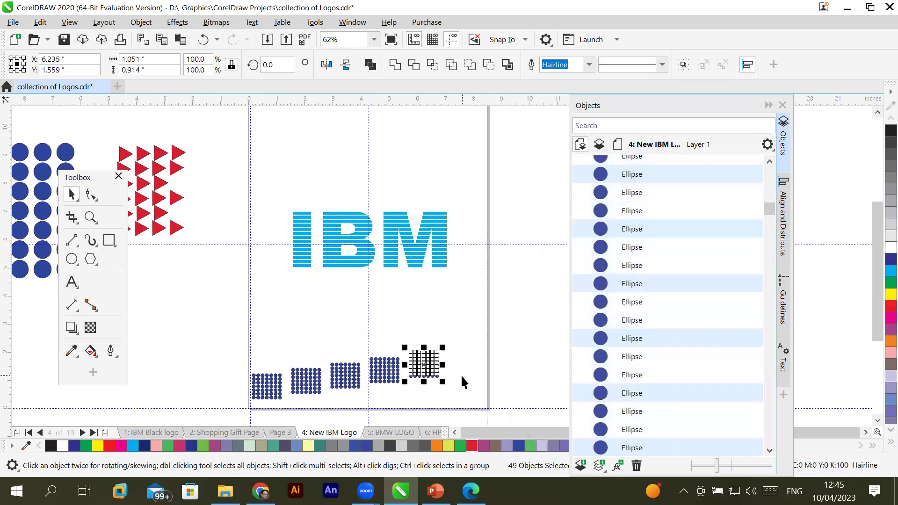
key(ctrl+r)
click(530, 253)
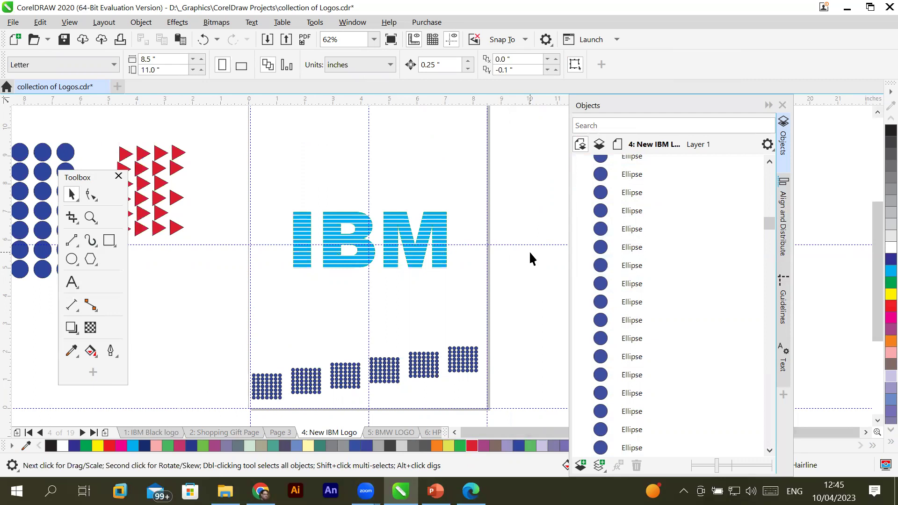
mouse_move(770, 223)
mouse_down()
mouse_move(762, 446)
mouse_move(764, 411)
mouse_up()
drag(765, 380, 766, 393)
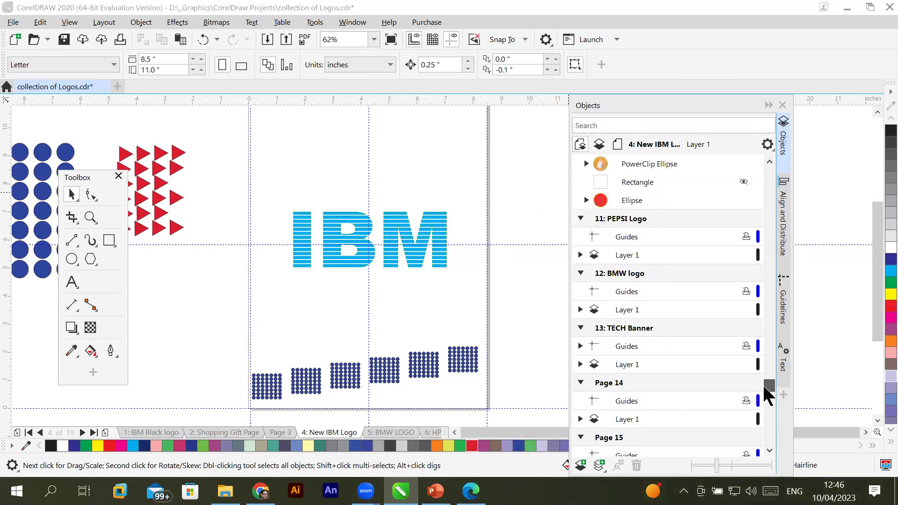